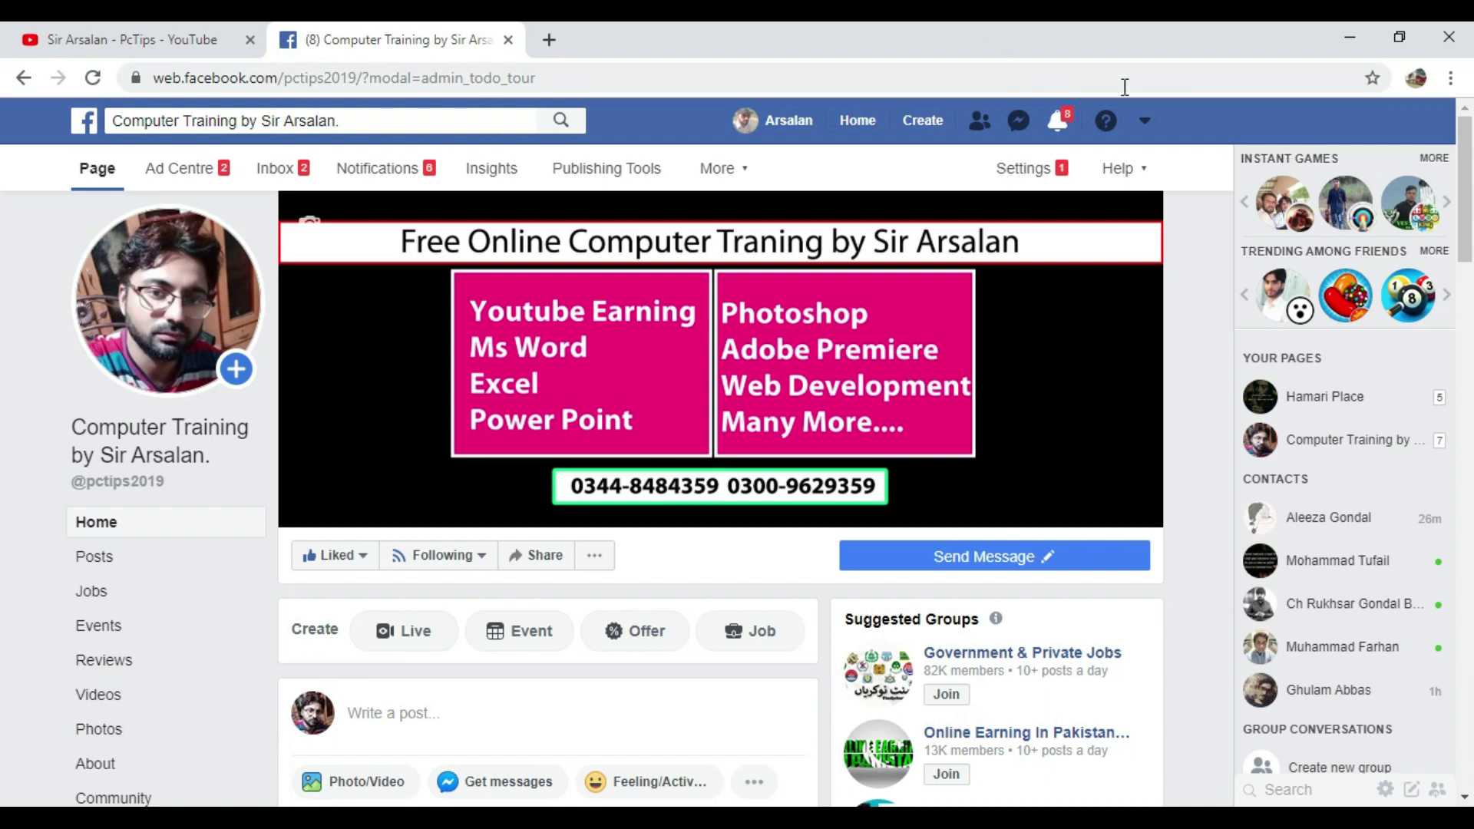
- Switch from the browser to the blank Excel workbook and enlarge the sheet view to 140%
left_click(1350, 37)
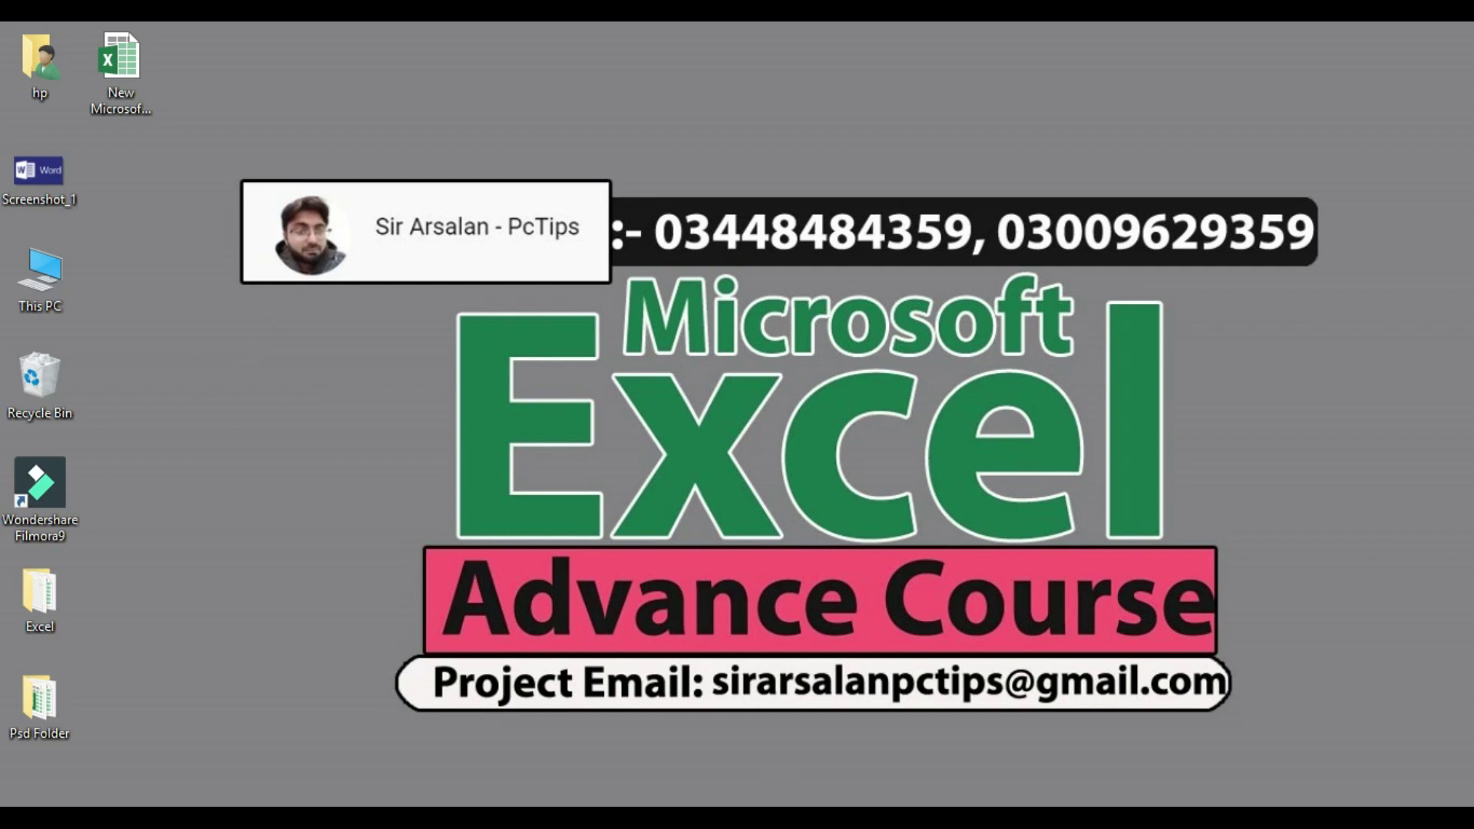
left_click(769, 820)
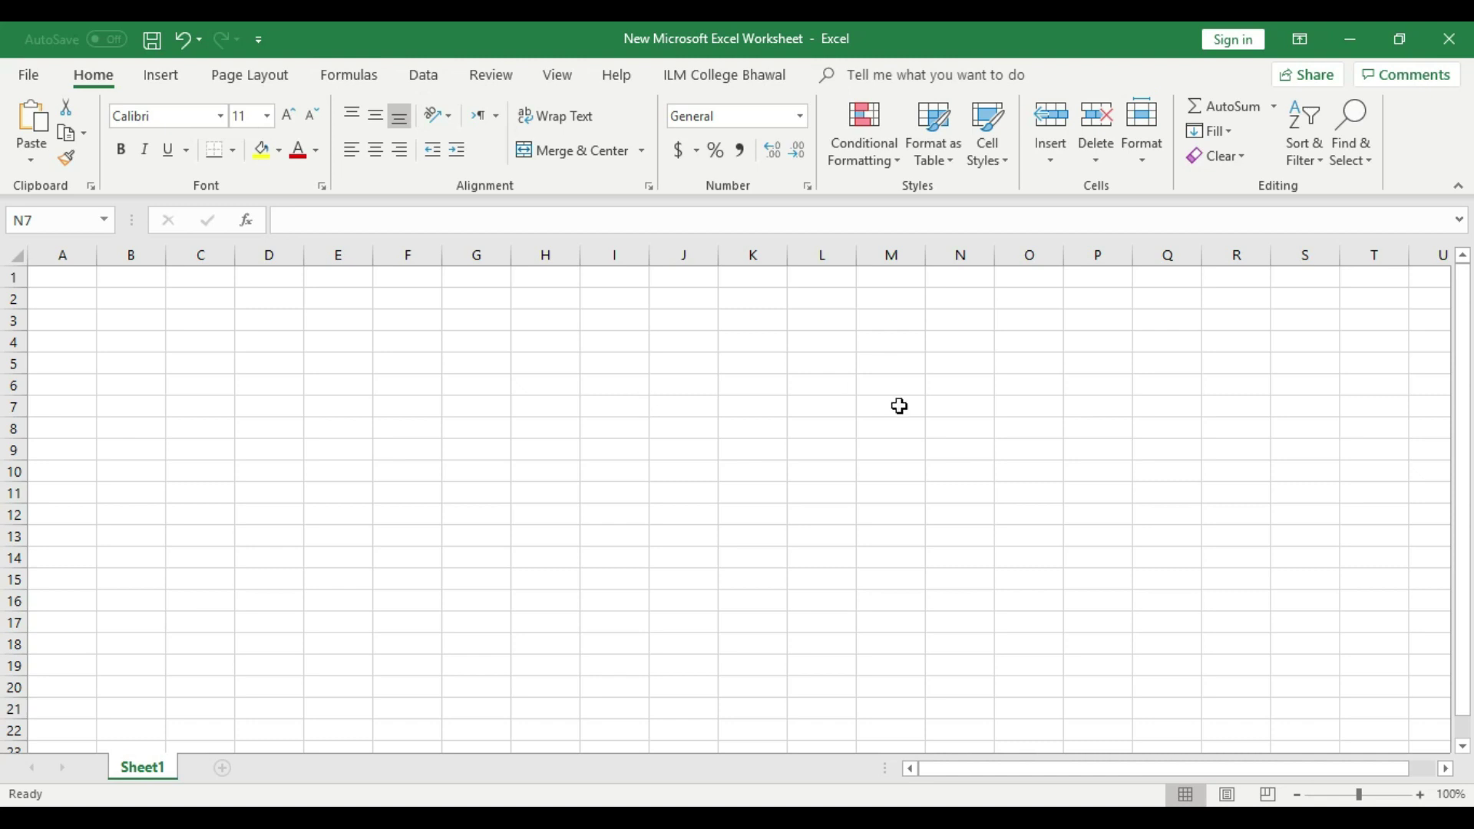
left_click(1421, 795)
left_click(1421, 795)
left_click(1421, 796)
left_click(1421, 796)
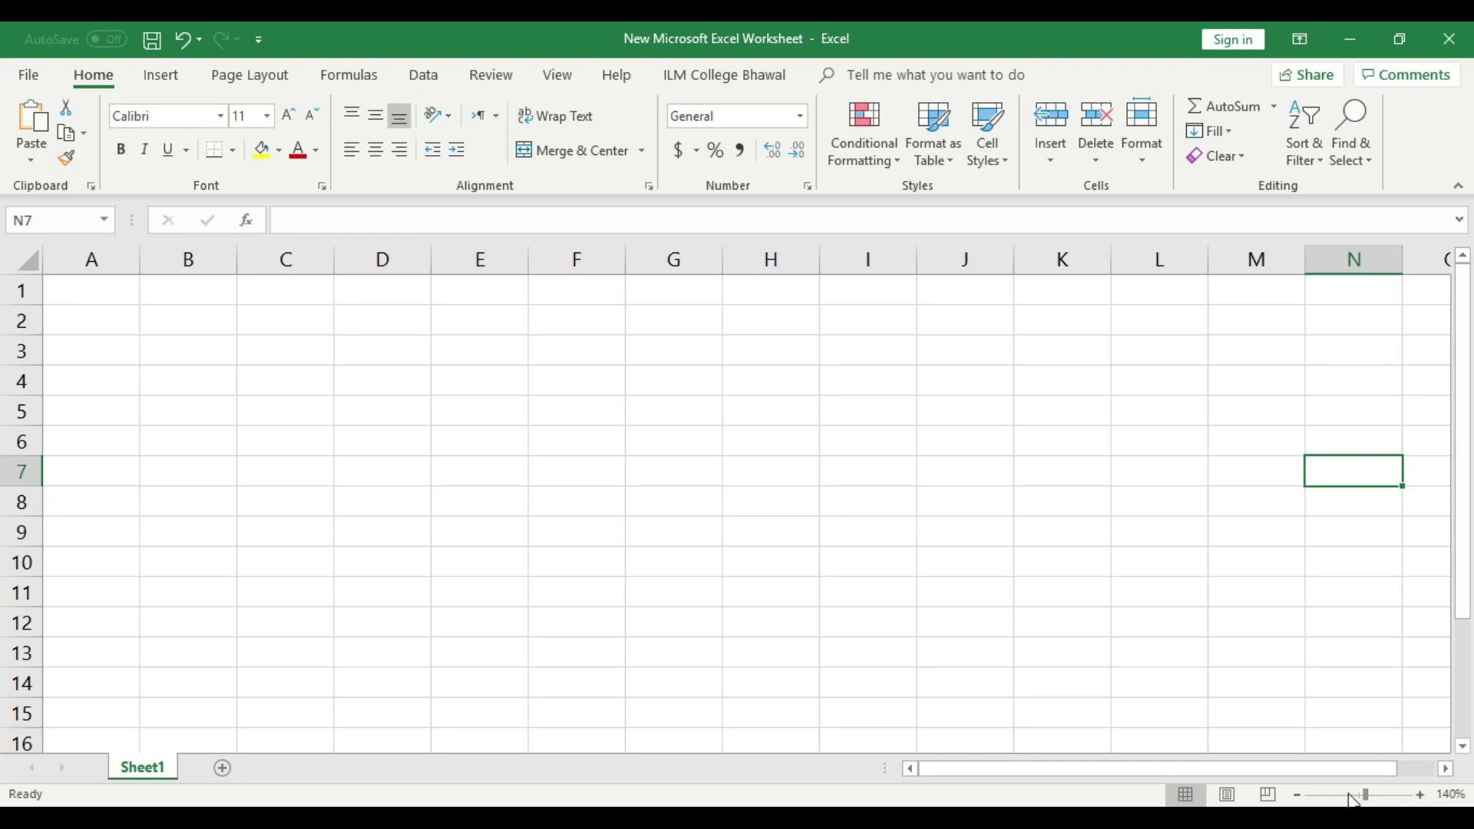
- Enter the headers "S.no" in A3 and "Gr.No" in B3, and fit column B to its text
left_click(77, 352)
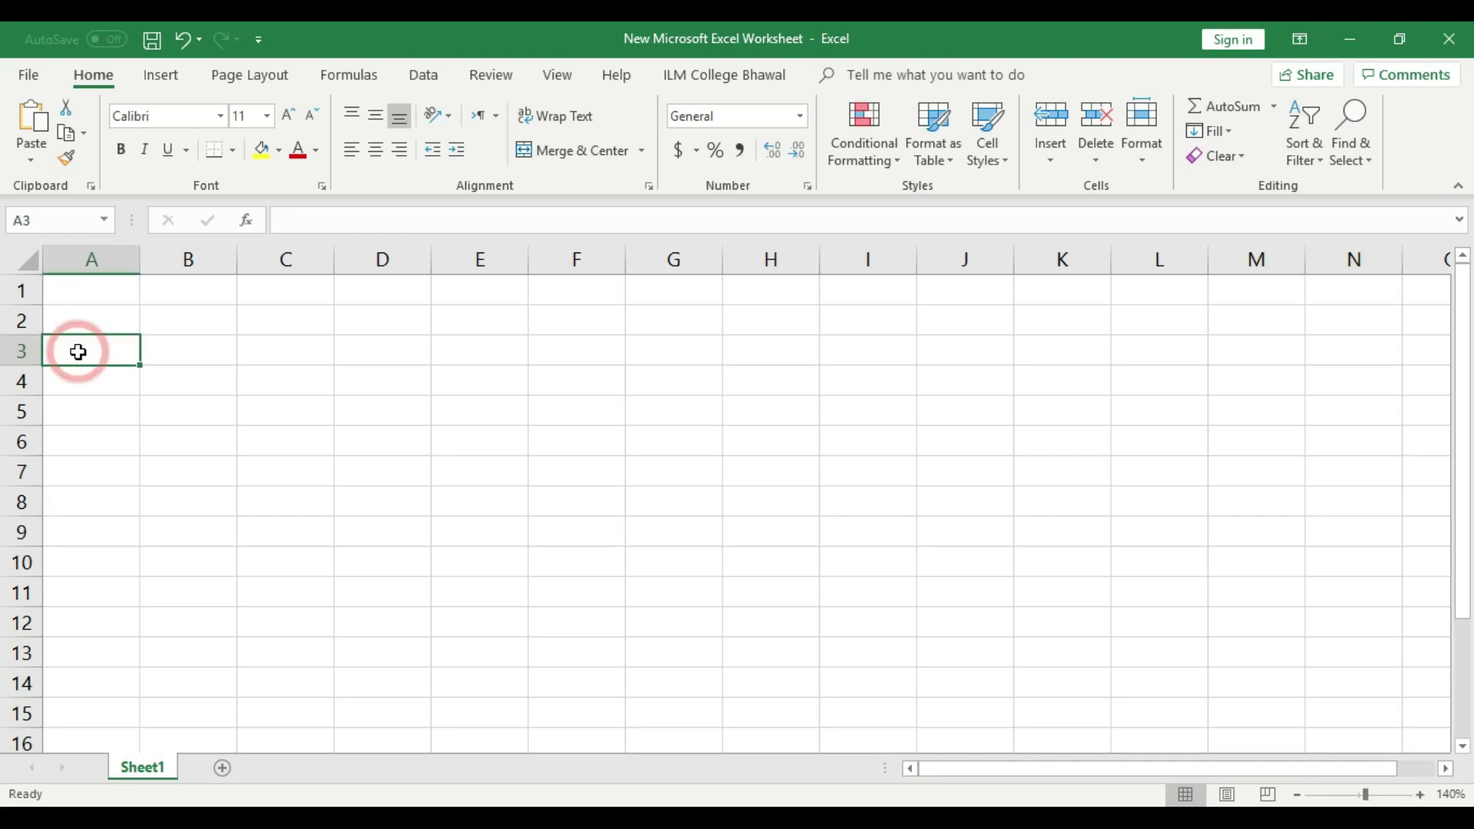
type("S")
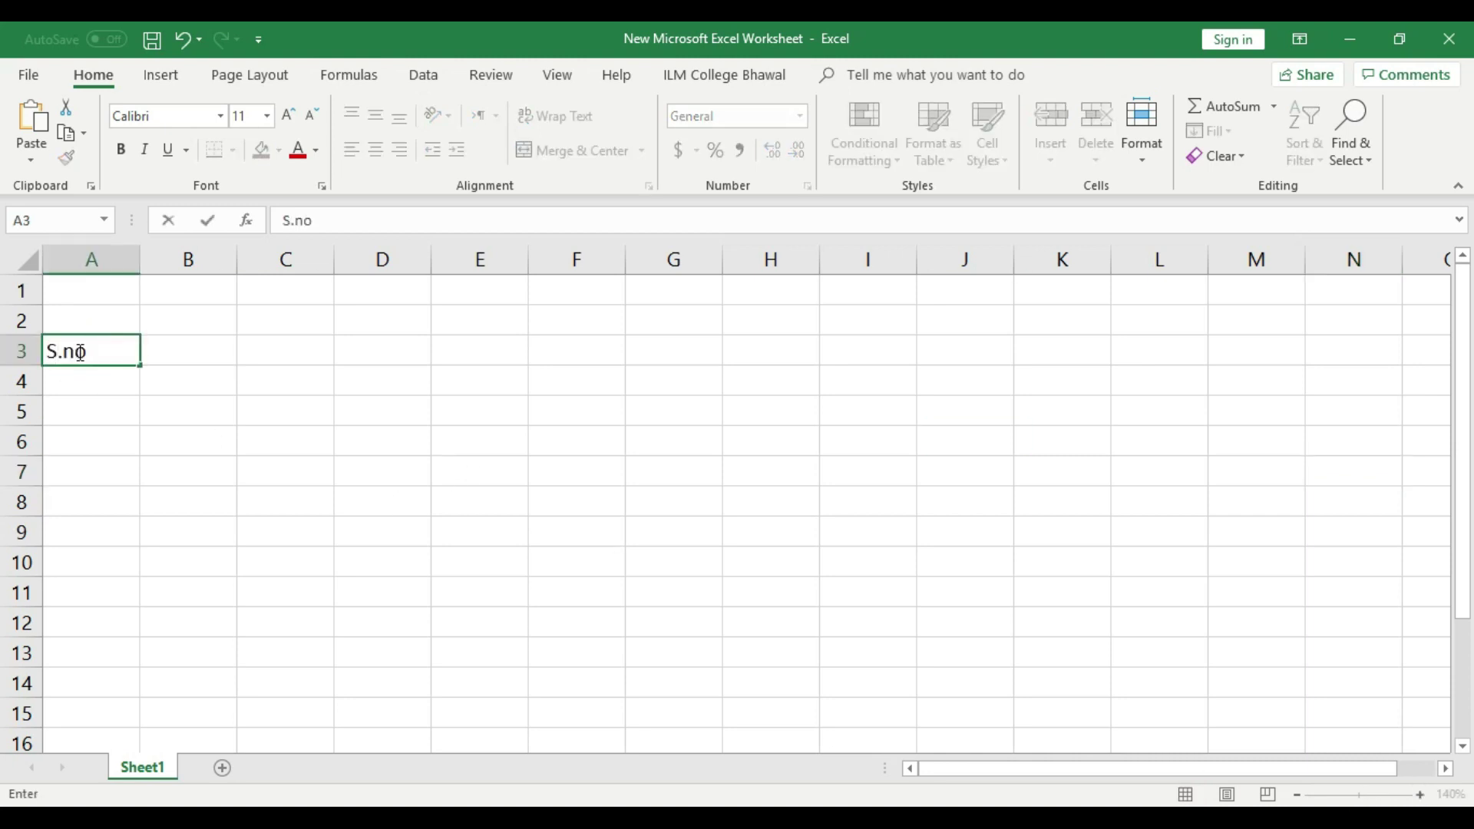
type(".no")
key("Tab")
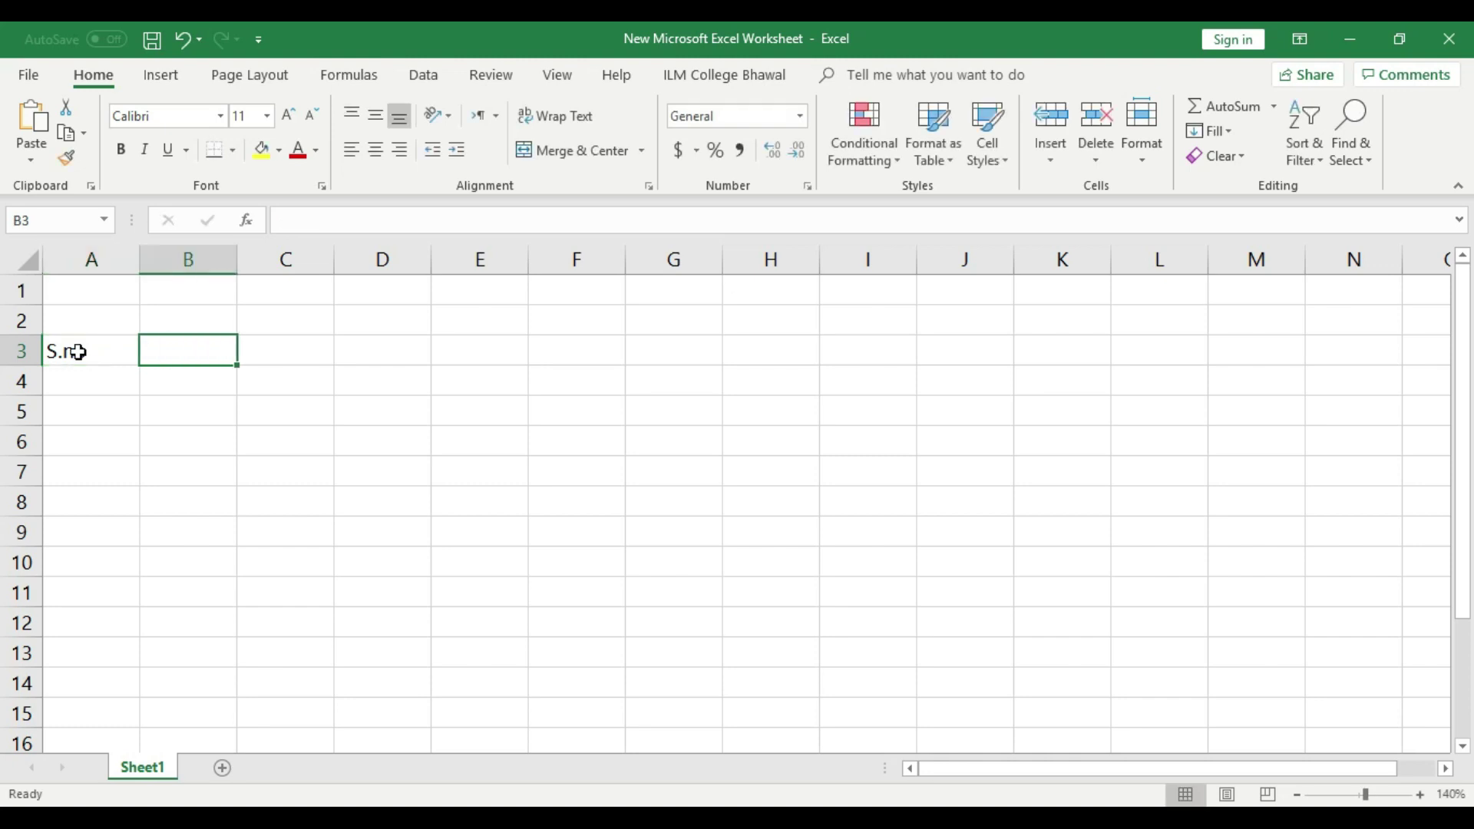
type("Gr.No")
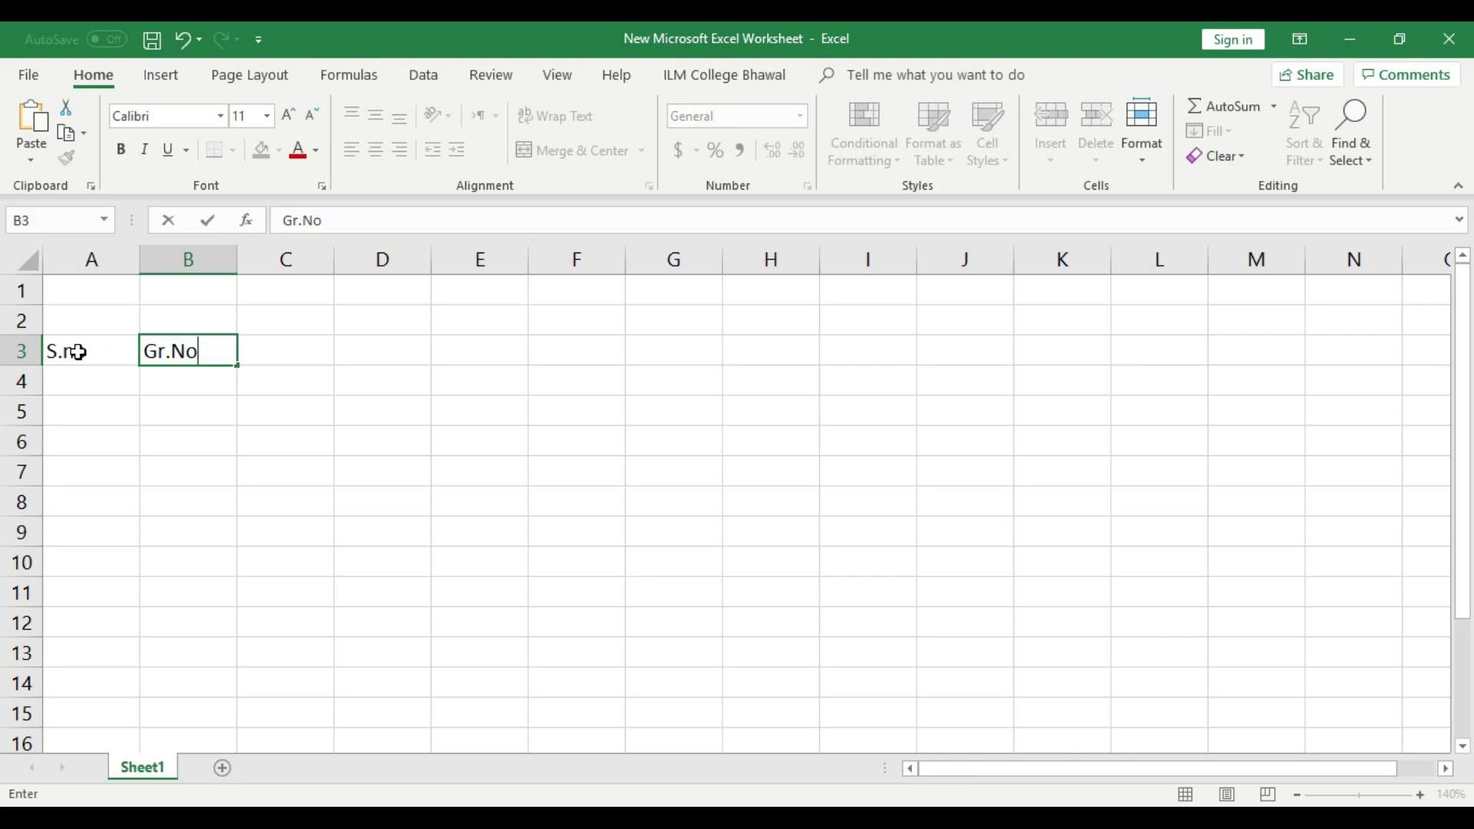
left_click(217, 342)
left_click(263, 412)
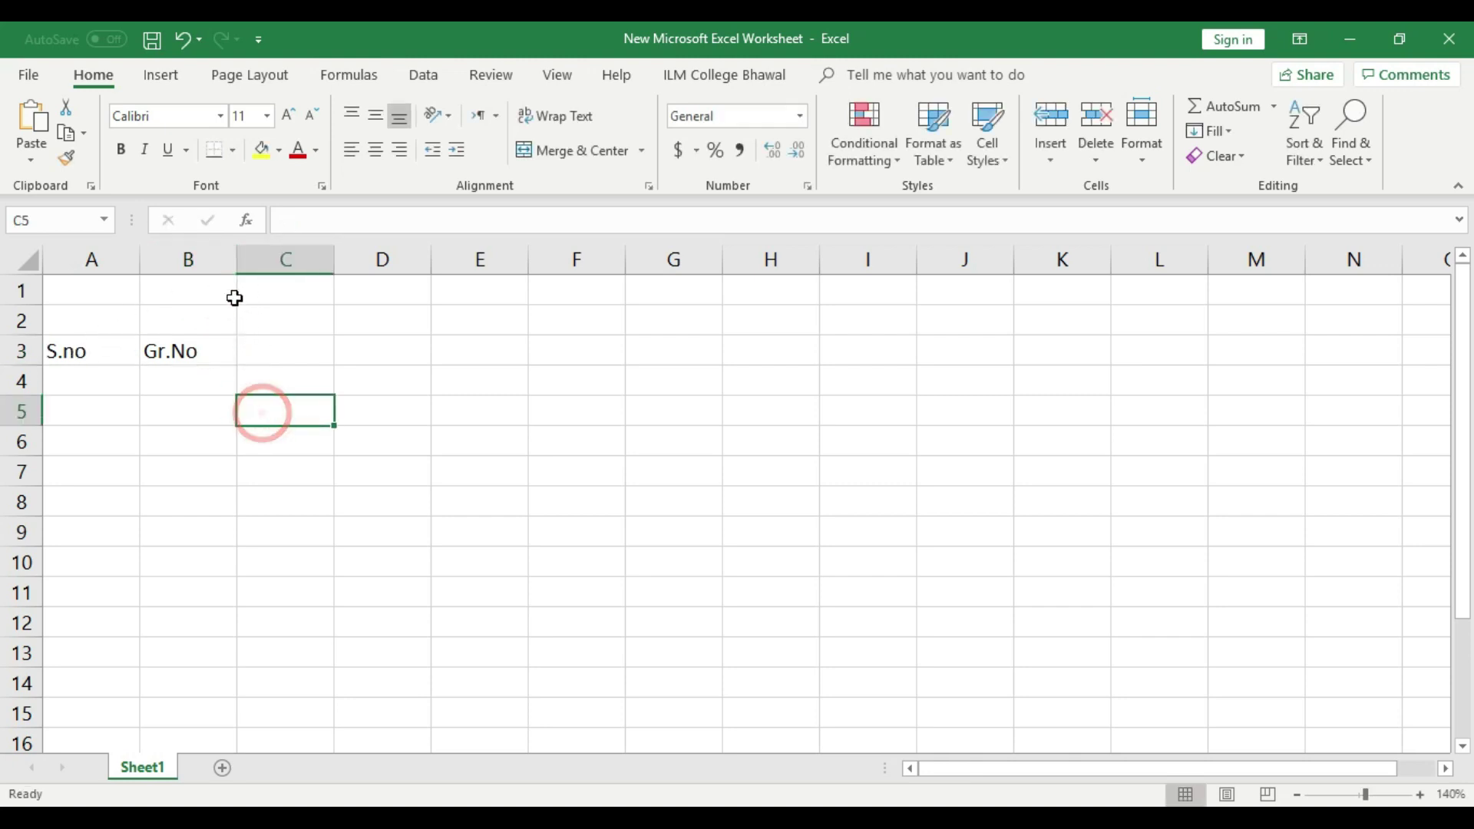
double_click(237, 259)
- Enter the headers "Name" in C3 and "F.Name" in D3, and narrow column D to its text
left_click(242, 350)
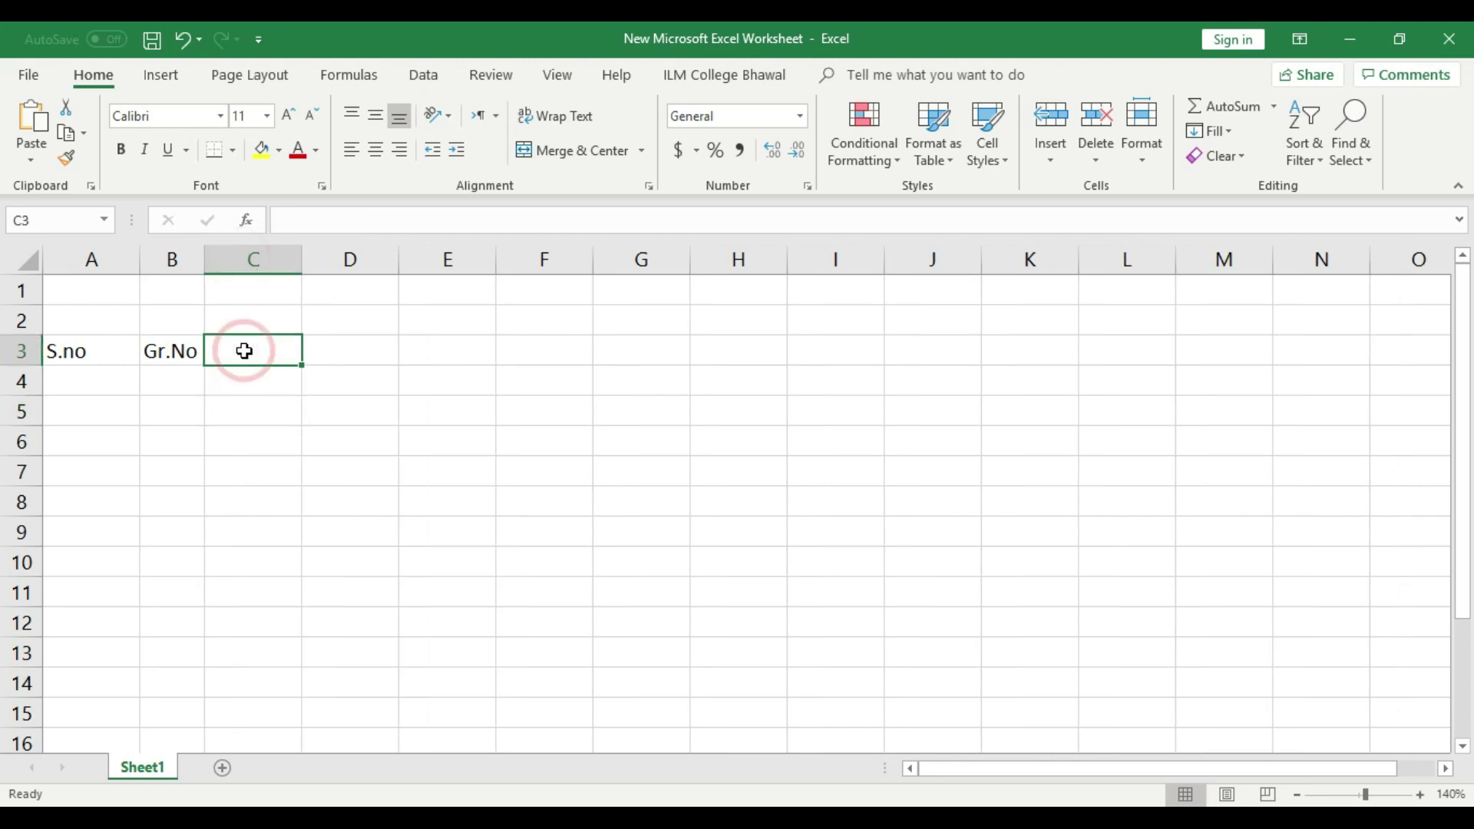
type("Name")
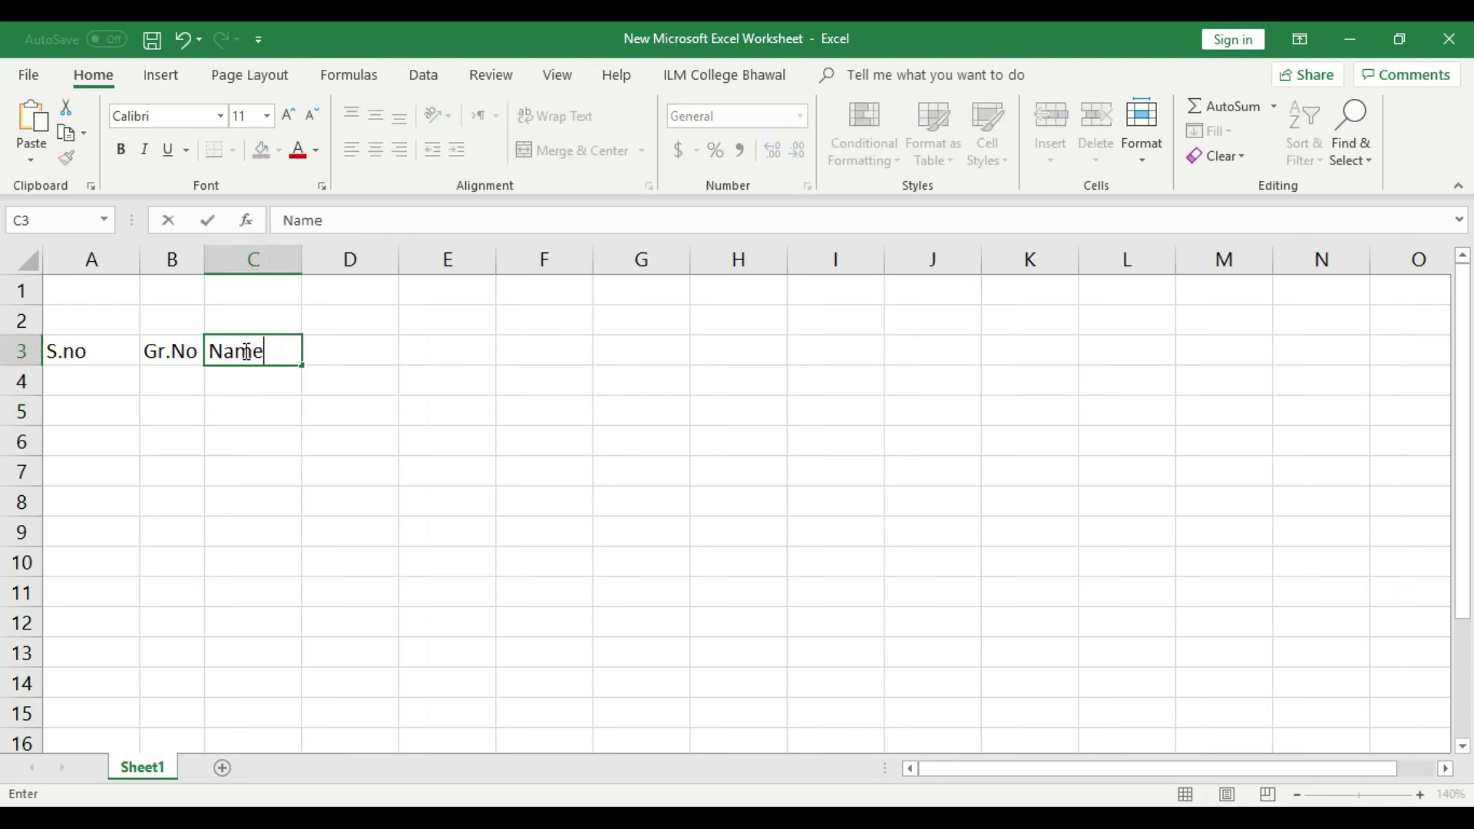
key("Tab")
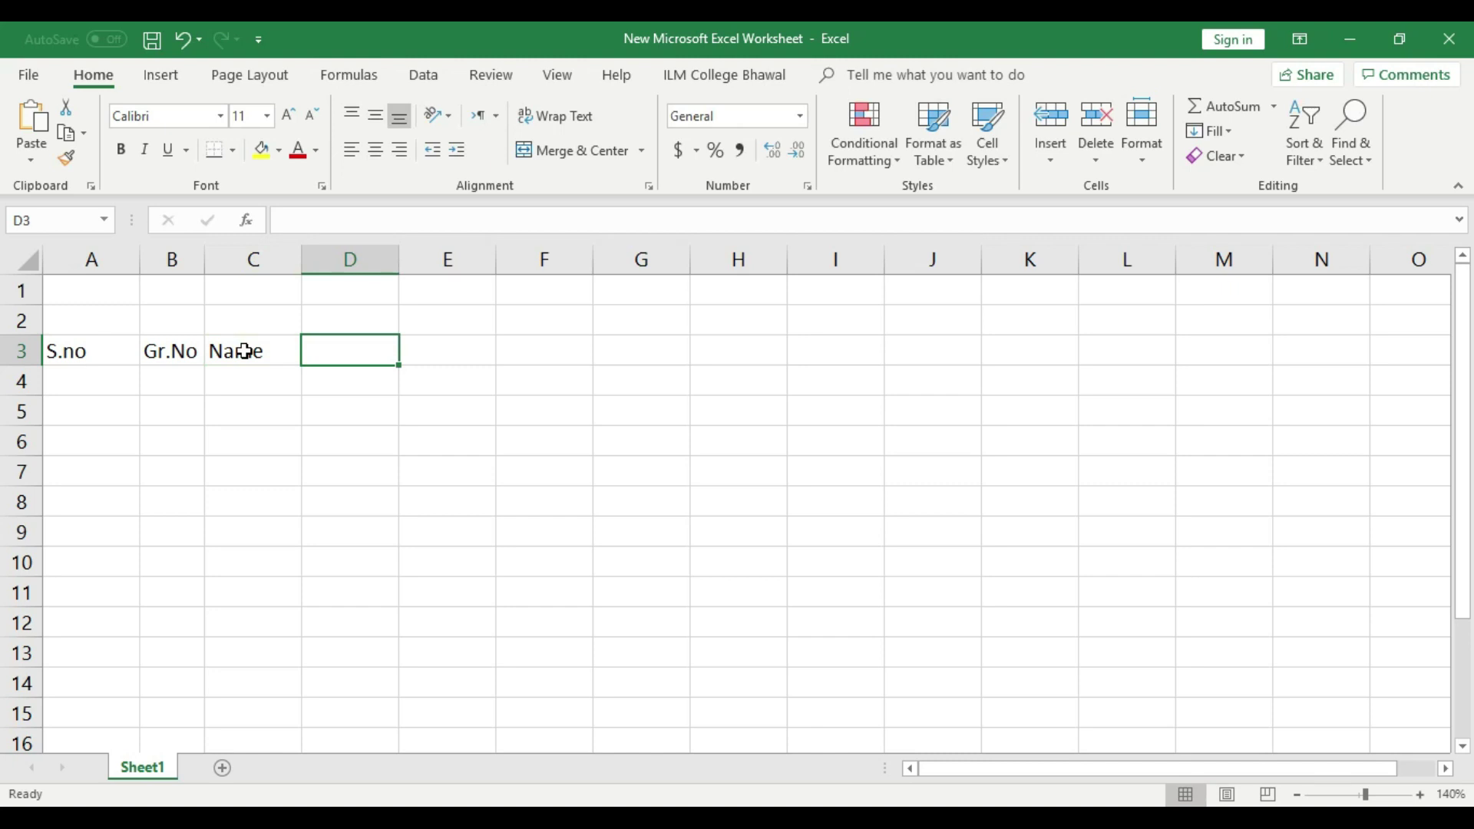
type("F")
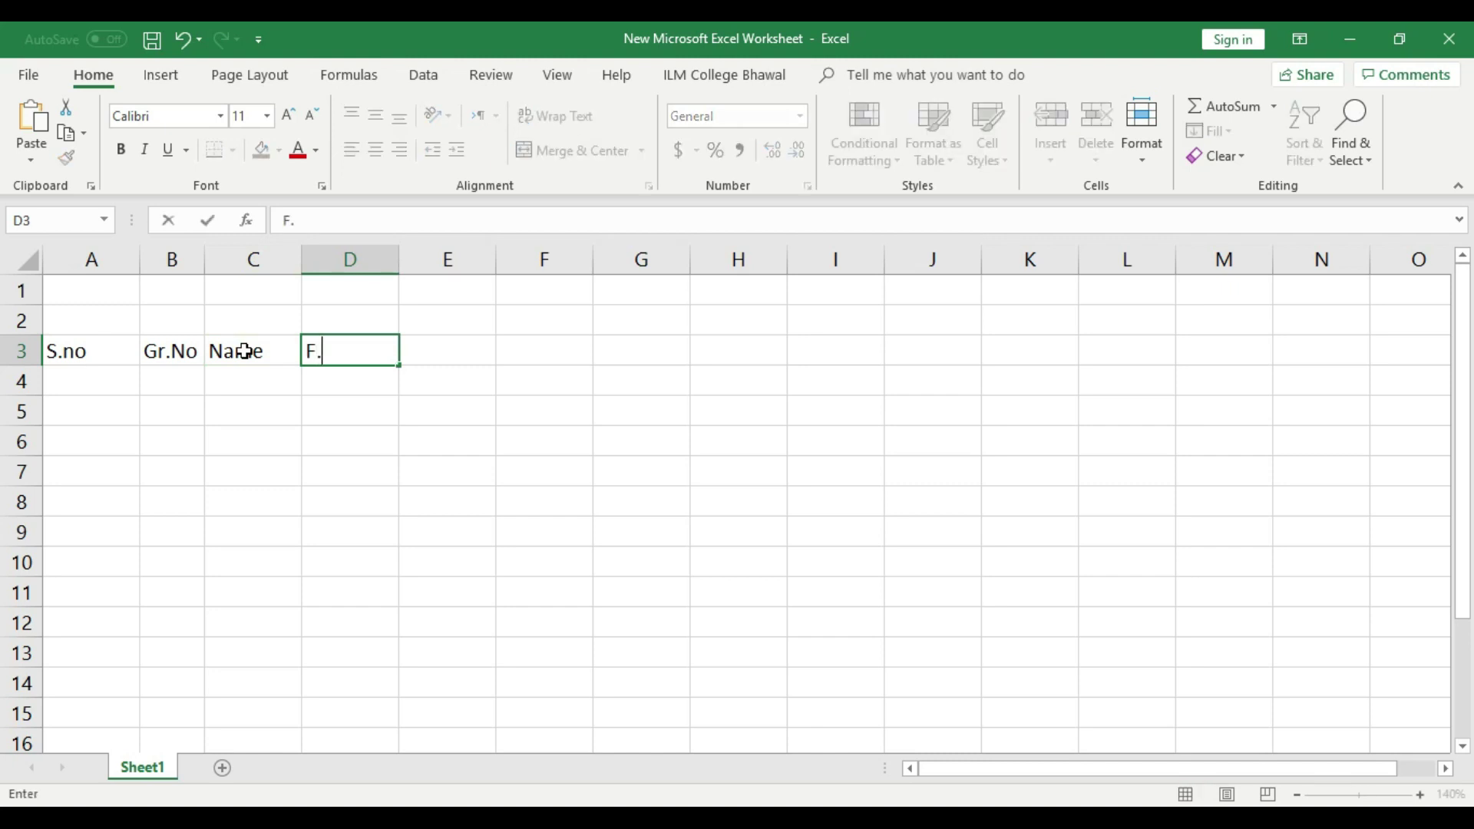
type(".Name")
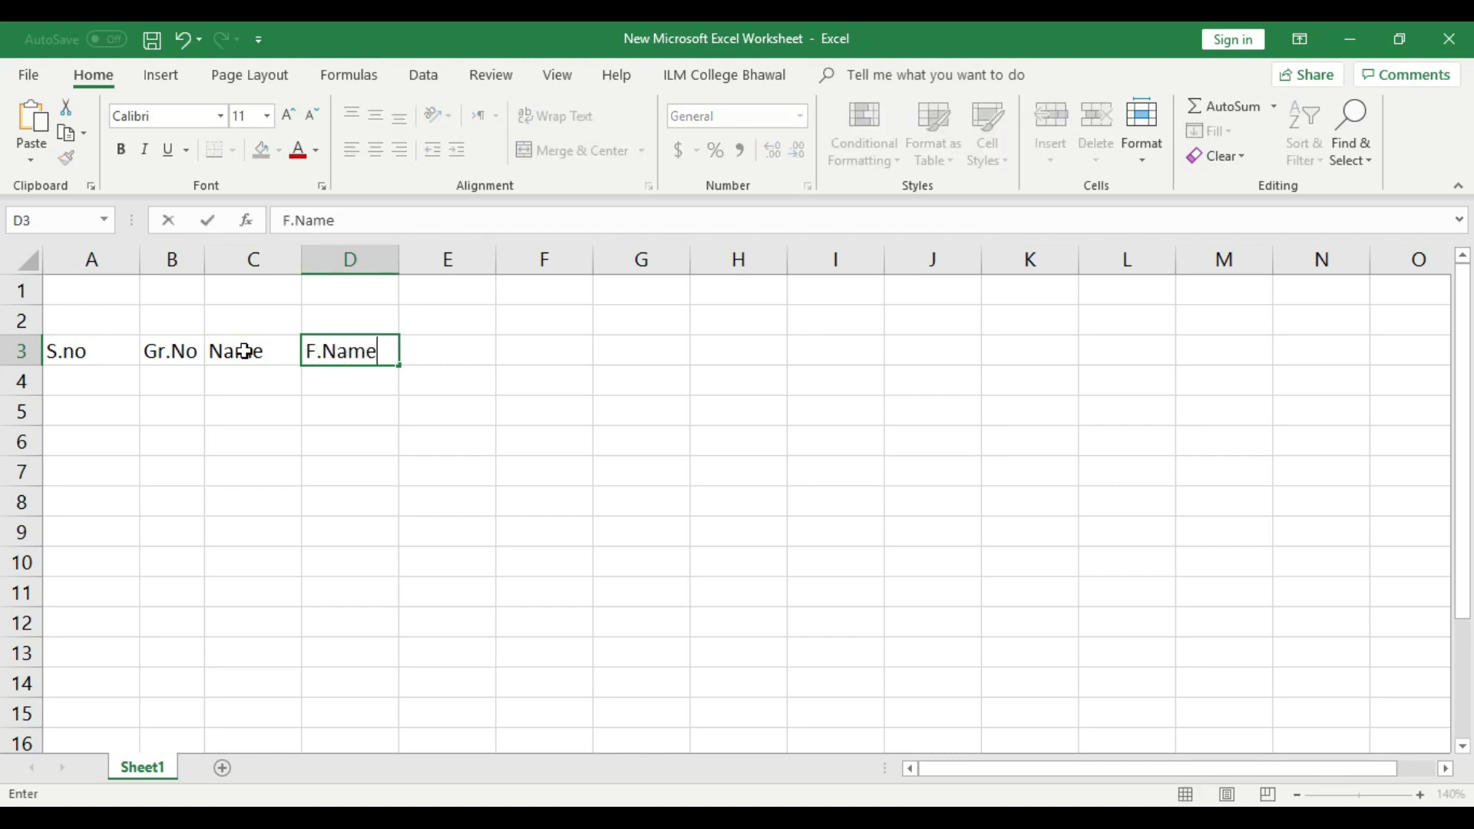
left_click(396, 381)
left_click_drag(398, 261, 383, 262)
left_click(413, 352)
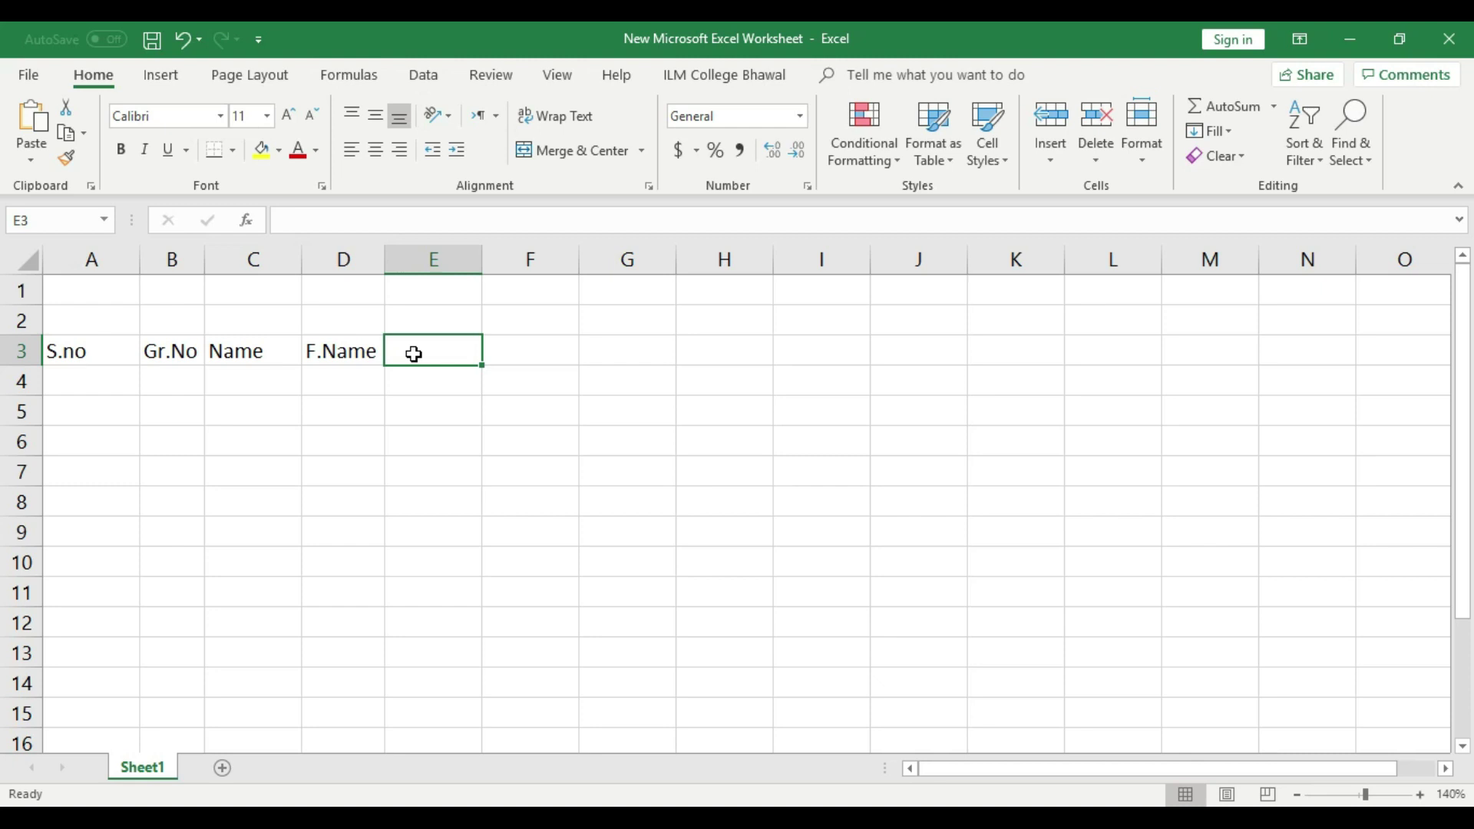
left_click_drag(99, 347, 323, 382)
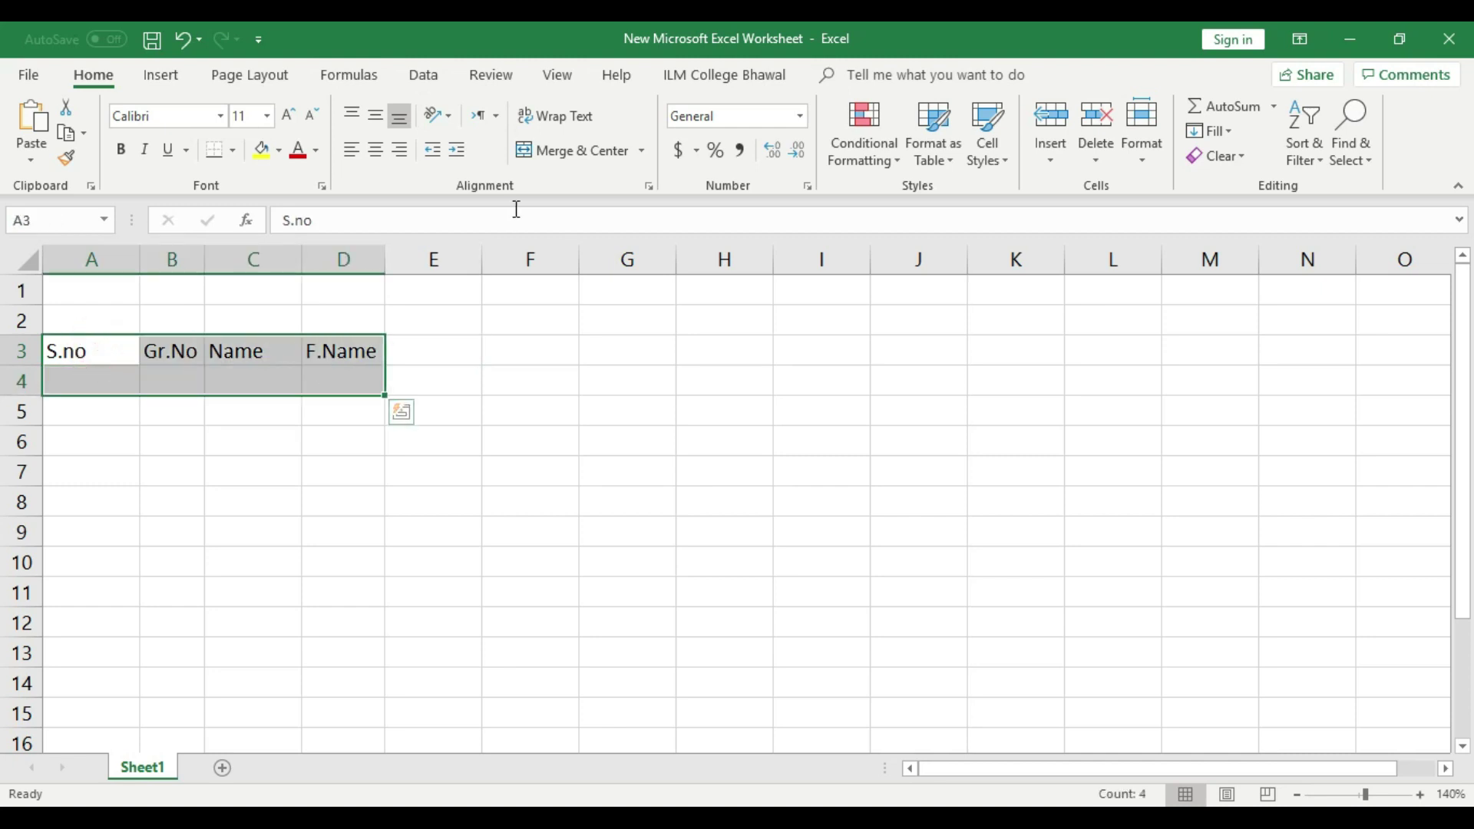
left_click(568, 152)
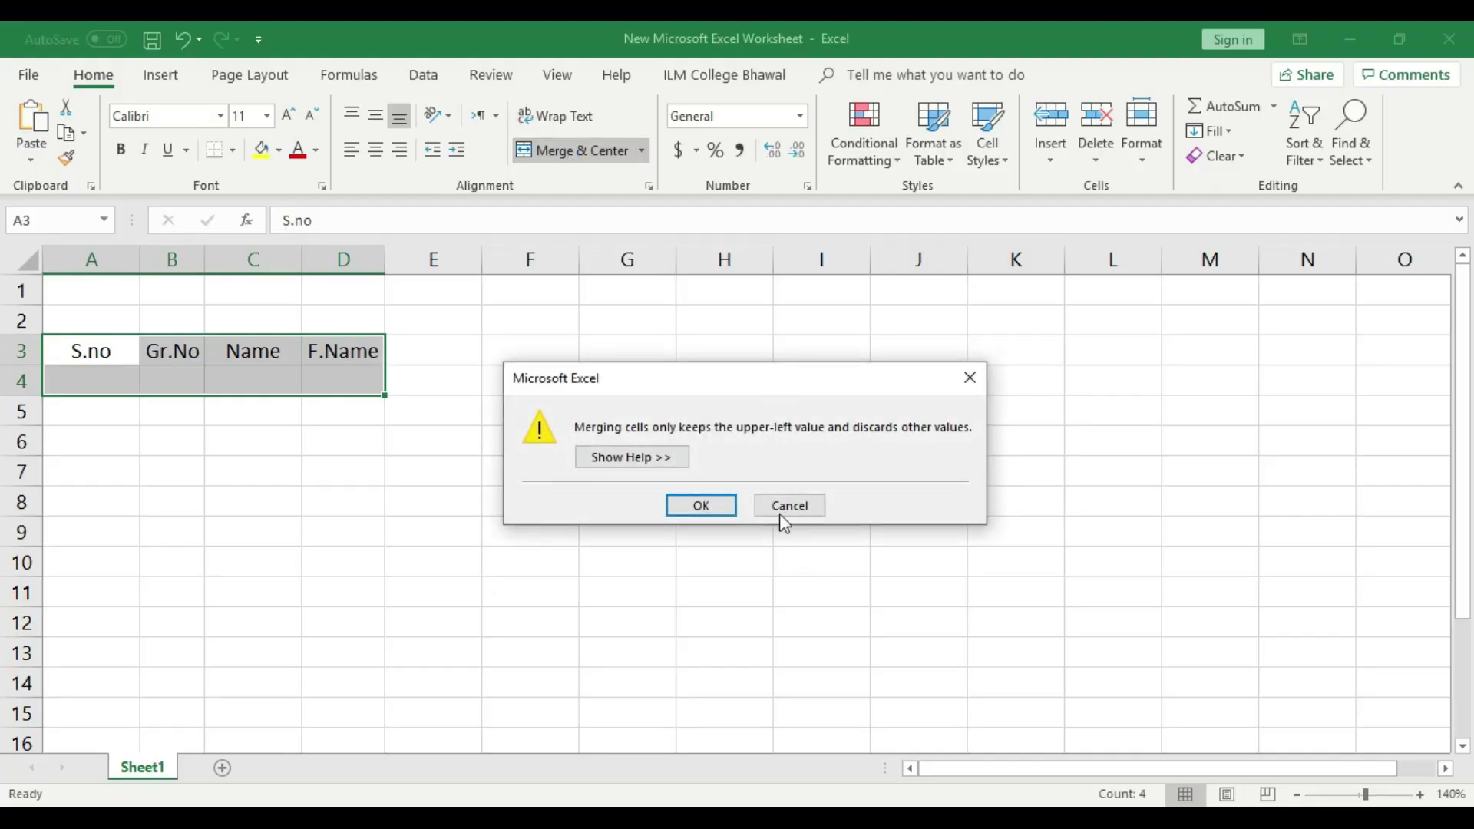
left_click(780, 510)
left_click(405, 496)
- Merge and center A3:A4, and align the S.no header vertically to the middle
left_click_drag(115, 345, 137, 376)
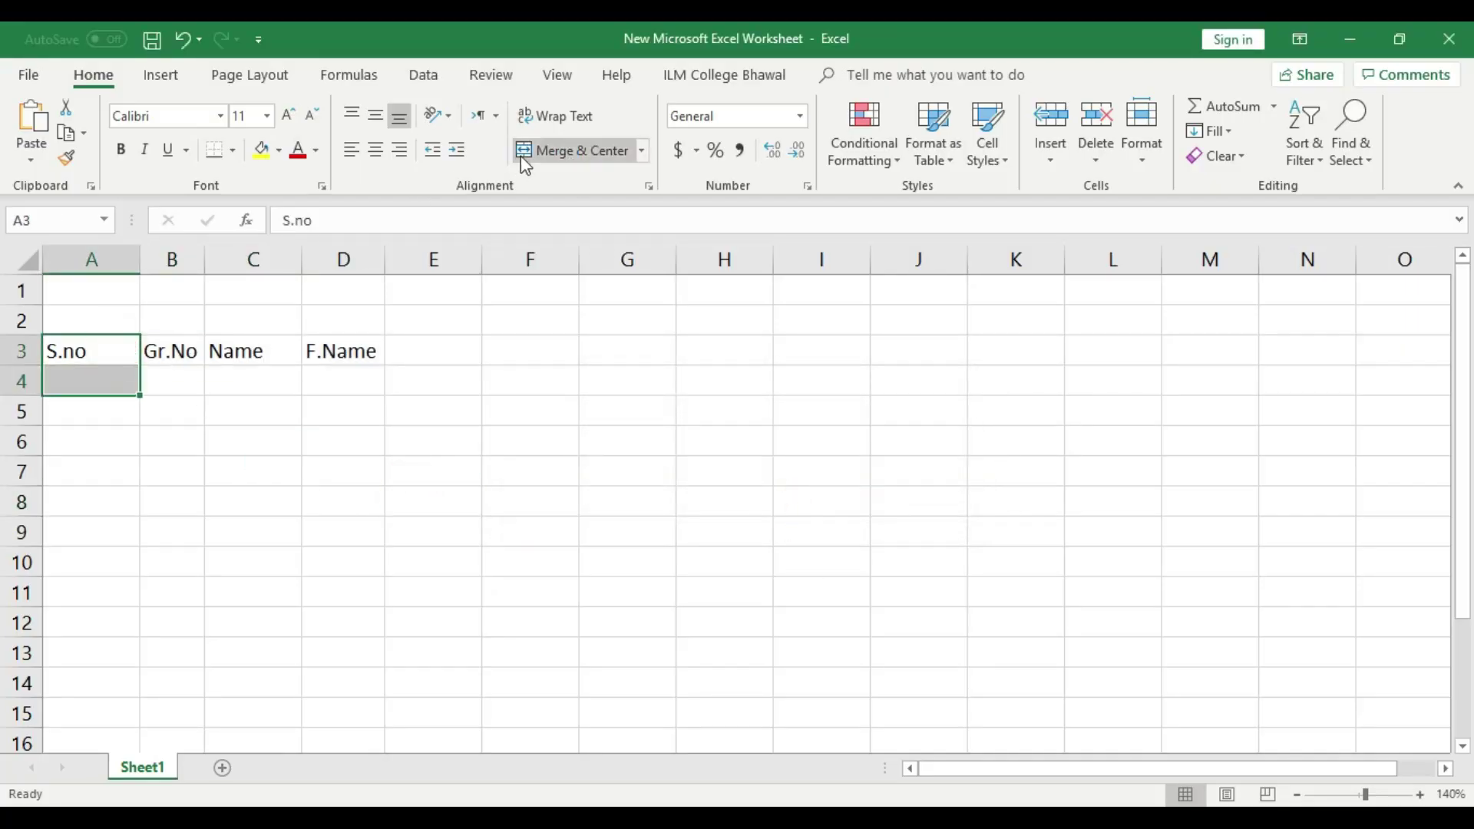
left_click(569, 152)
left_click(374, 115)
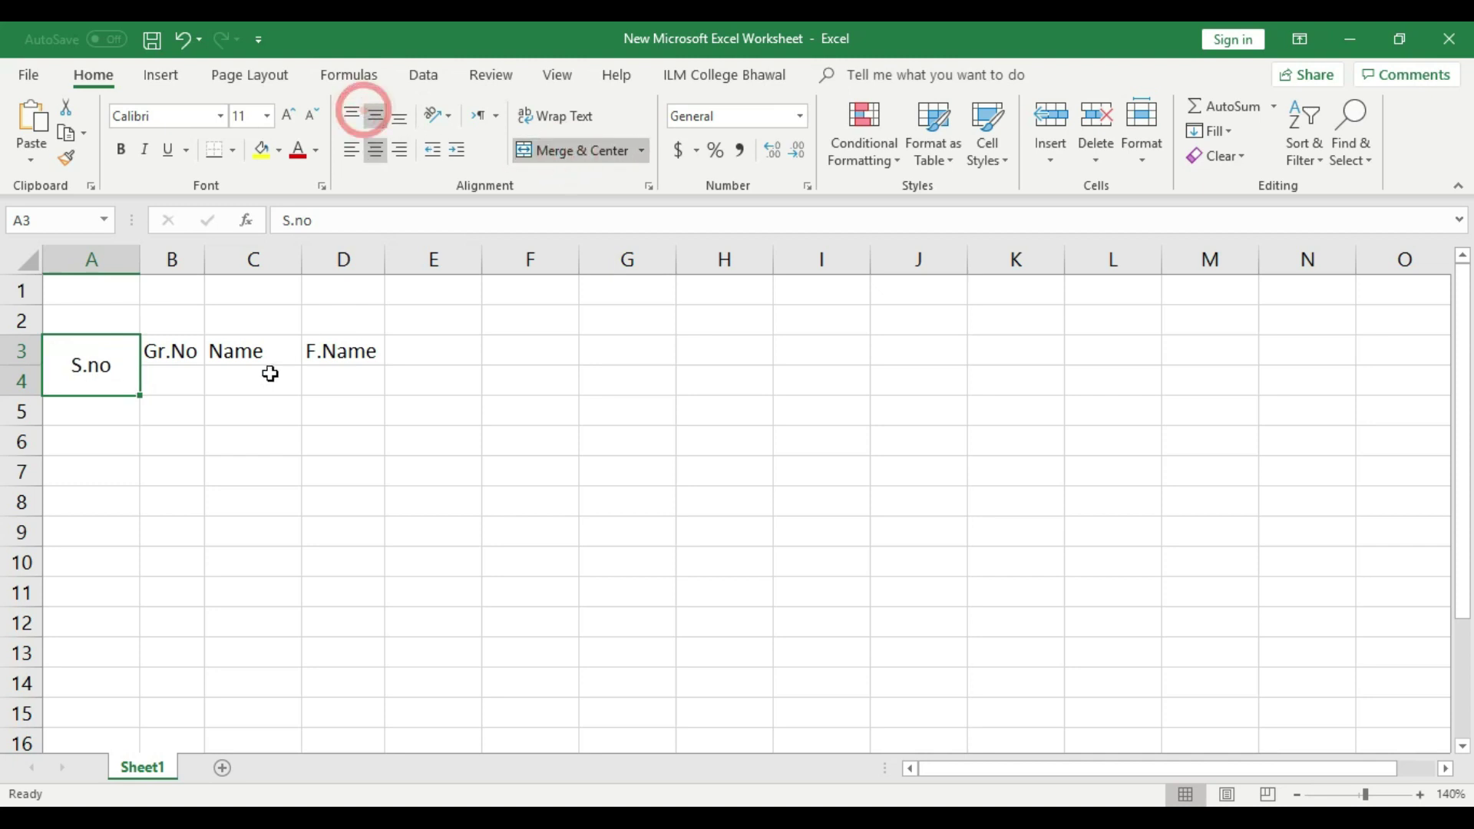
- Merge and center the Gr.No, Name and F.Name headers separately across B3:B4, C3:C4 and D3:D4
left_click_drag(184, 351, 188, 377)
left_click(572, 150)
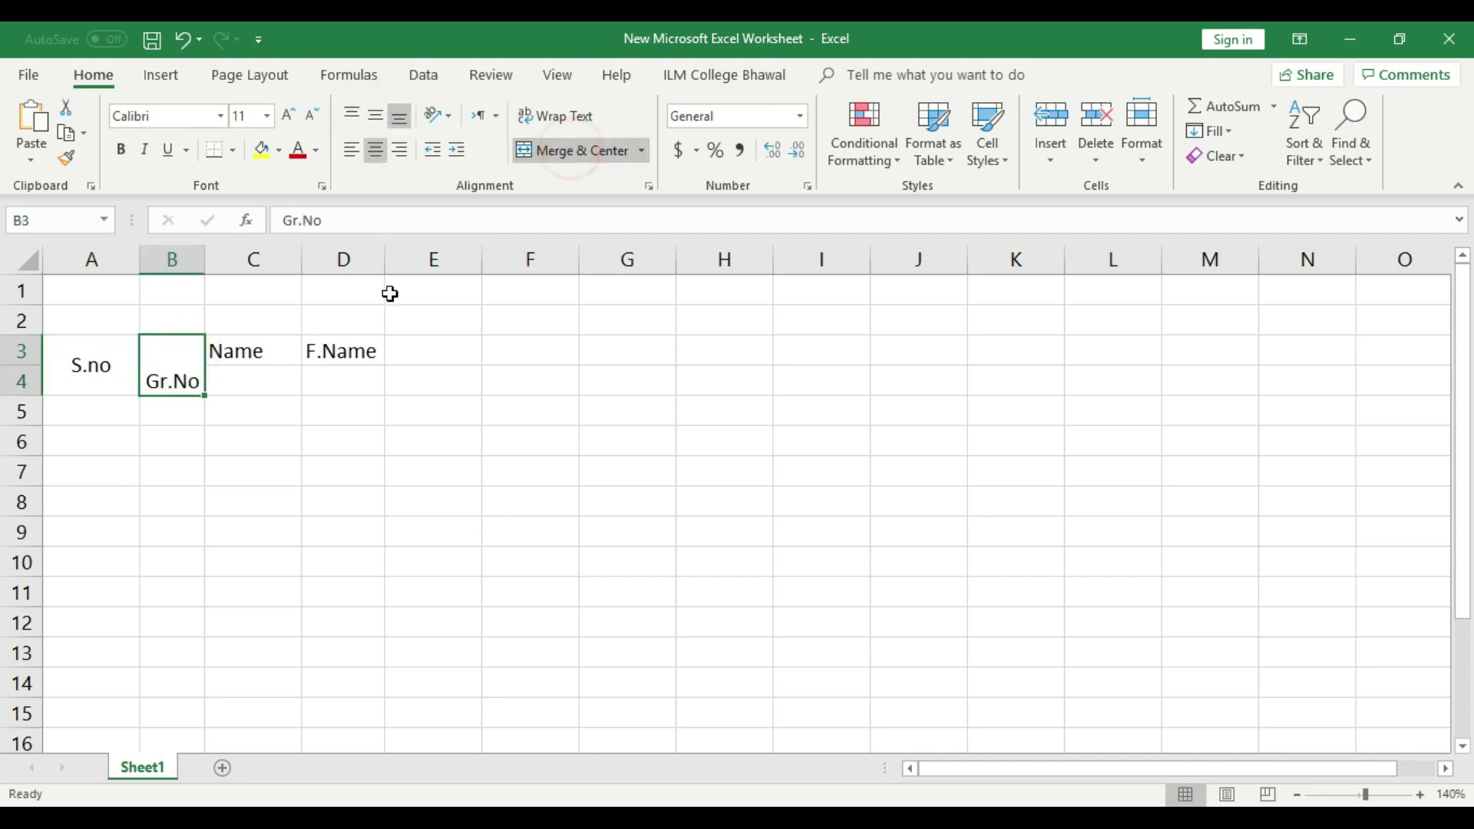
left_click_drag(281, 341, 279, 375)
left_click(562, 153)
left_click(488, 400)
left_click_drag(352, 342, 85, 369)
left_click(563, 153)
- Align the merged header cells A3:D4 vertically to the middle
left_click(341, 468)
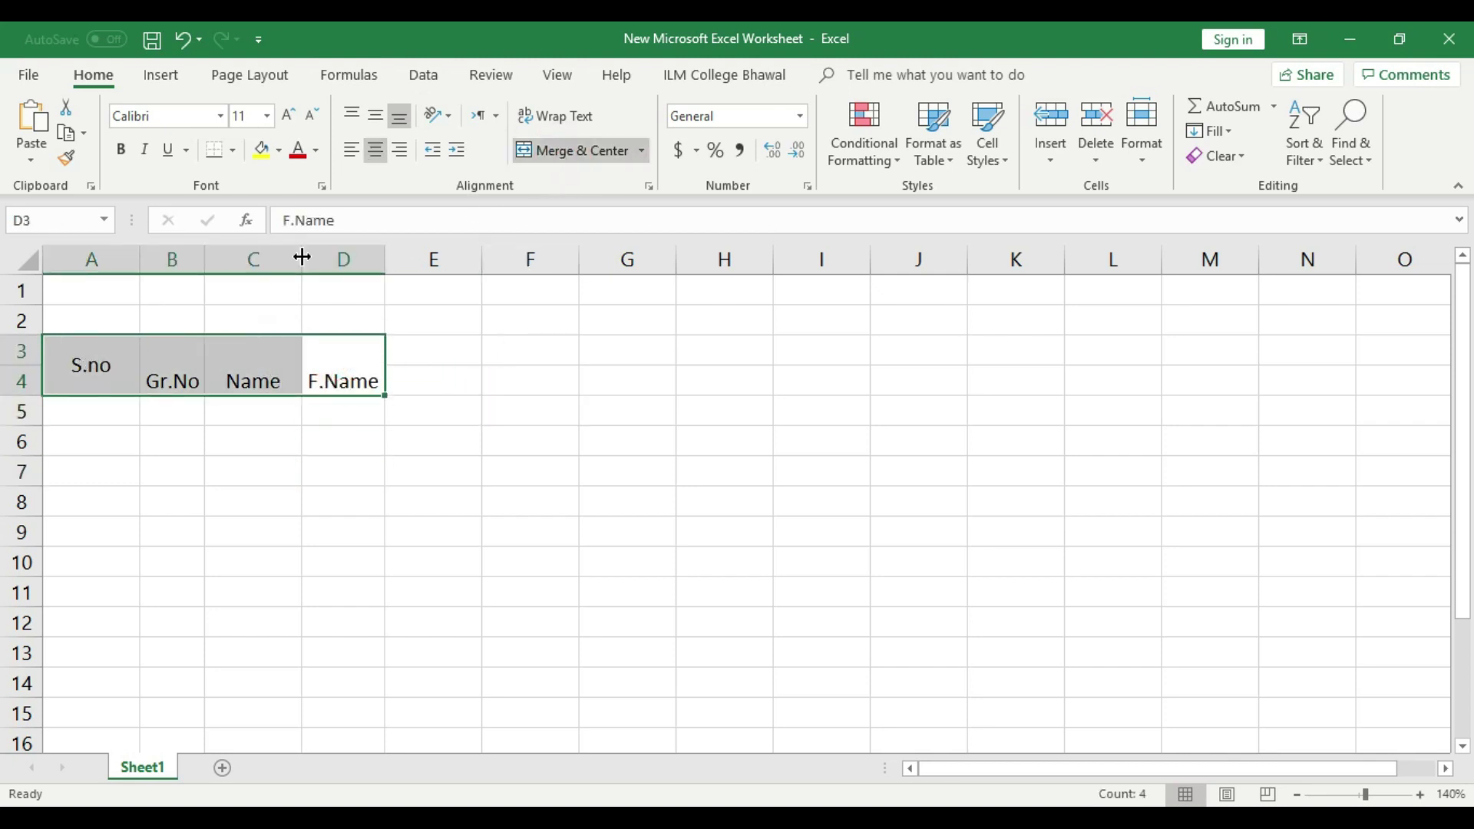
left_click(375, 122)
left_click(497, 454)
- Enter the subject headers "Urdu", "English", "Math", "Computer" and "Isl" in cells E4 to I4
left_click(443, 377)
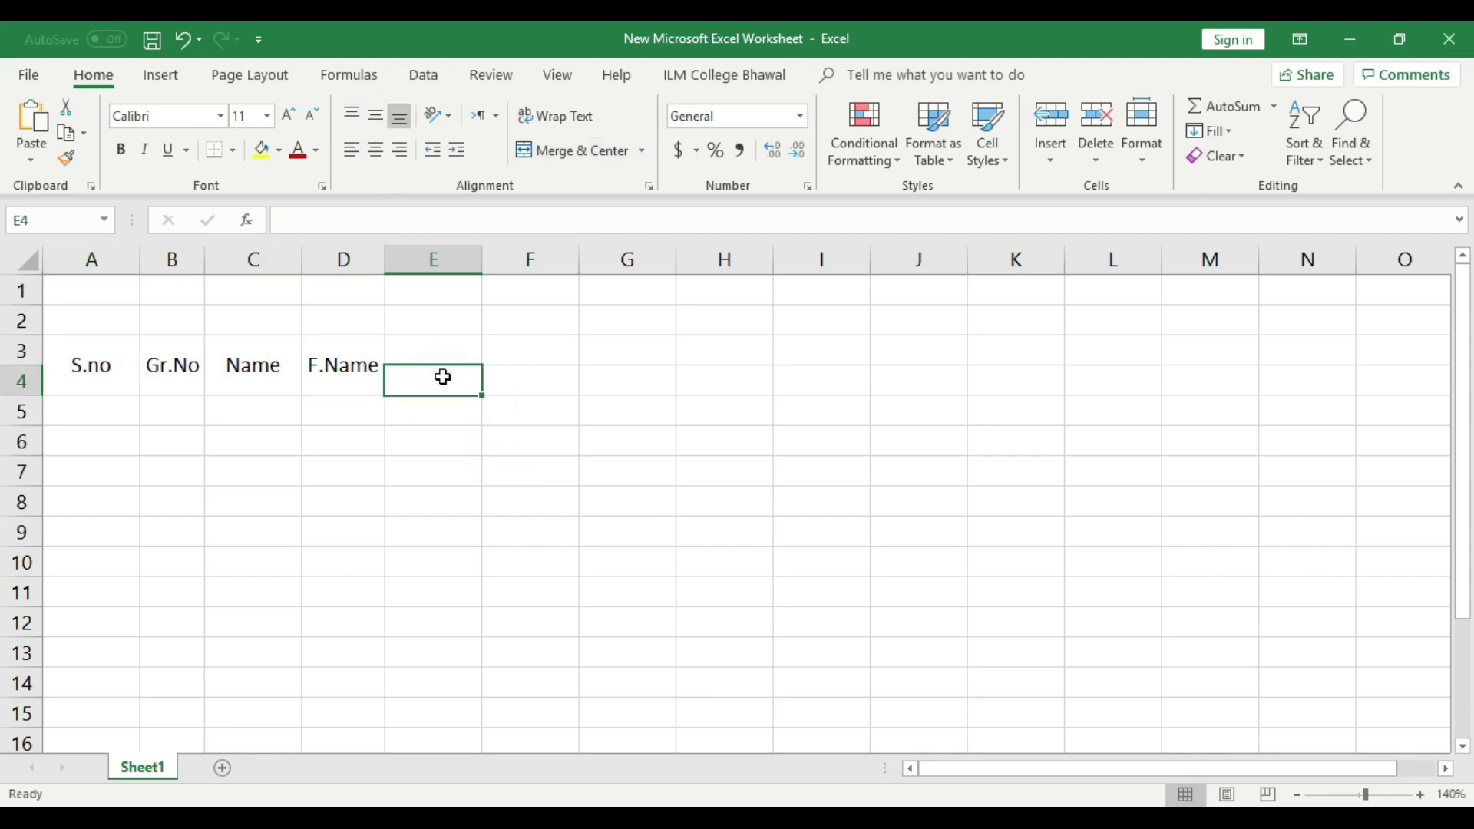
type("Urdu")
key("Tab")
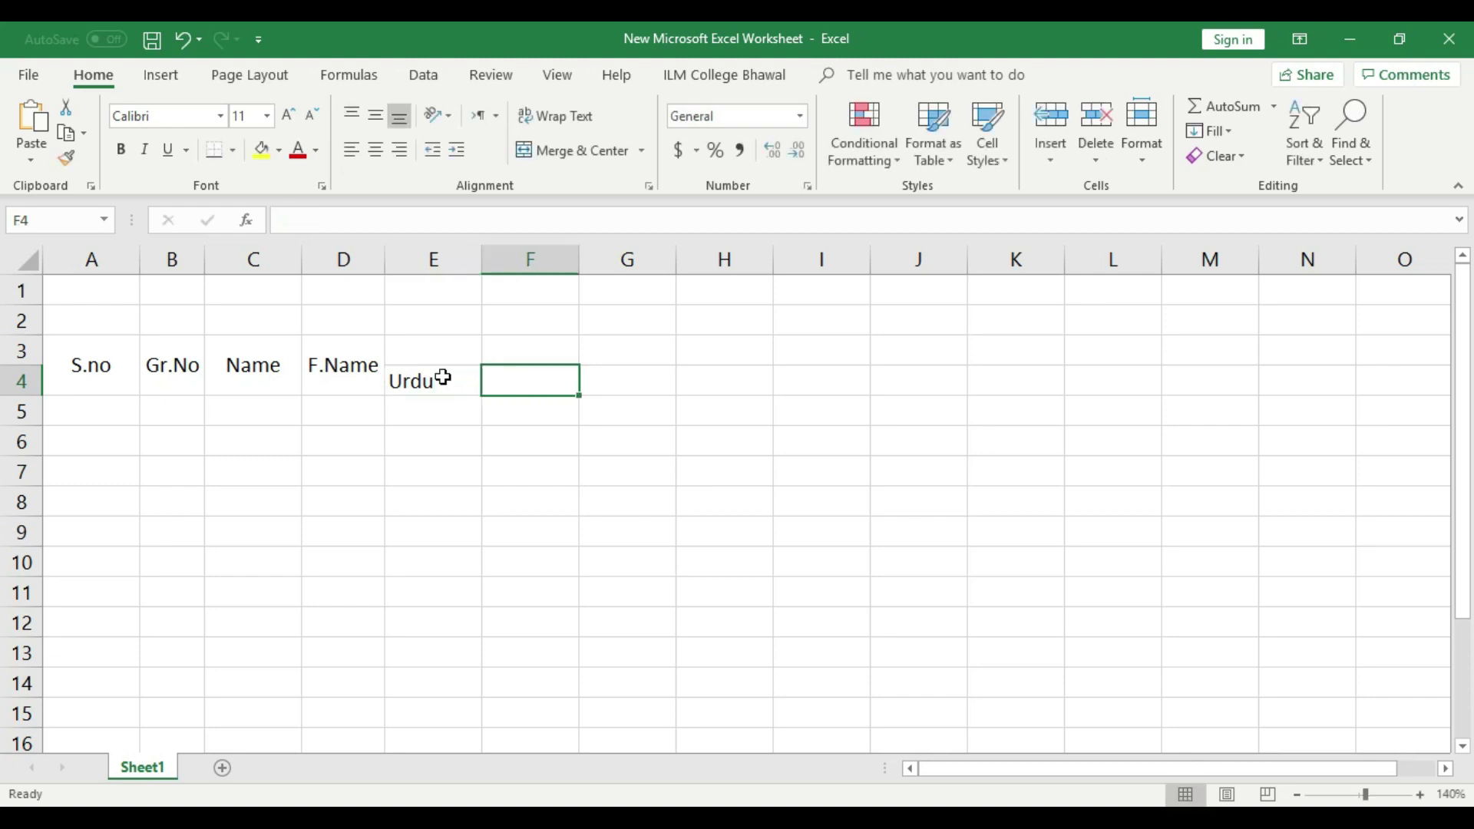
type("Eng")
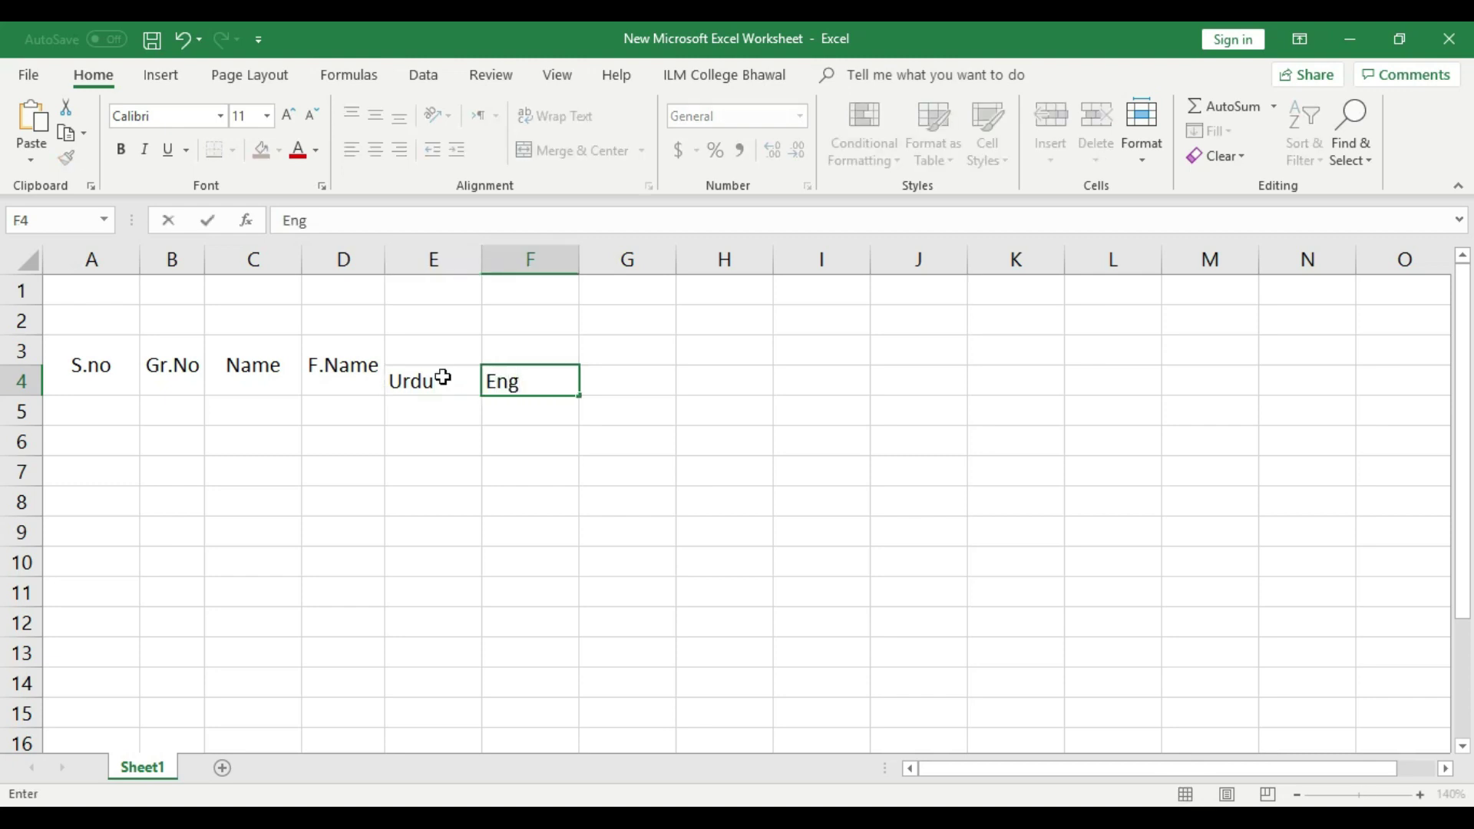
type("lish")
key("Tab")
type("Ma")
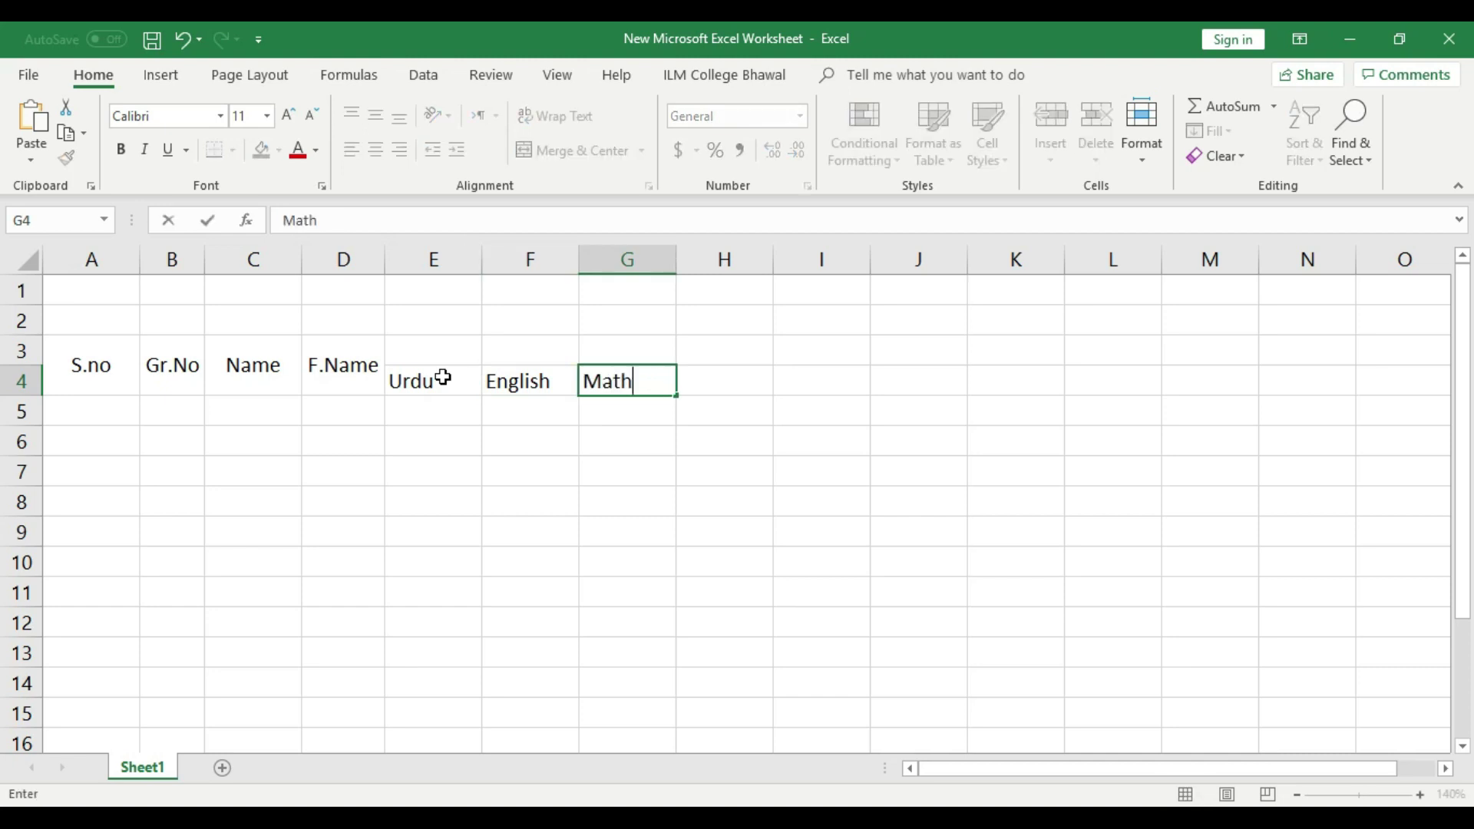
key("Tab")
type("Com")
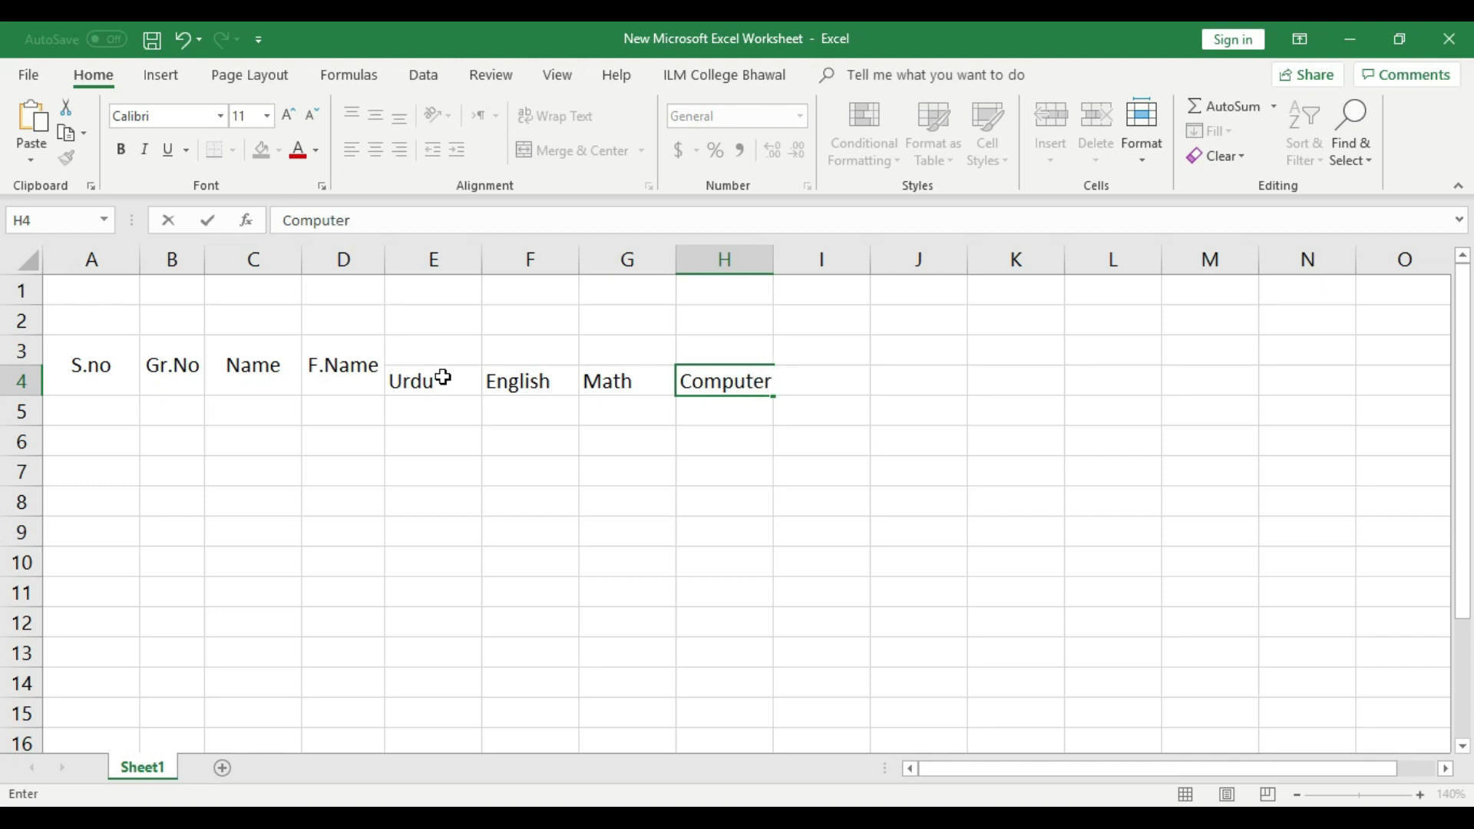
type("puter")
key("Tab")
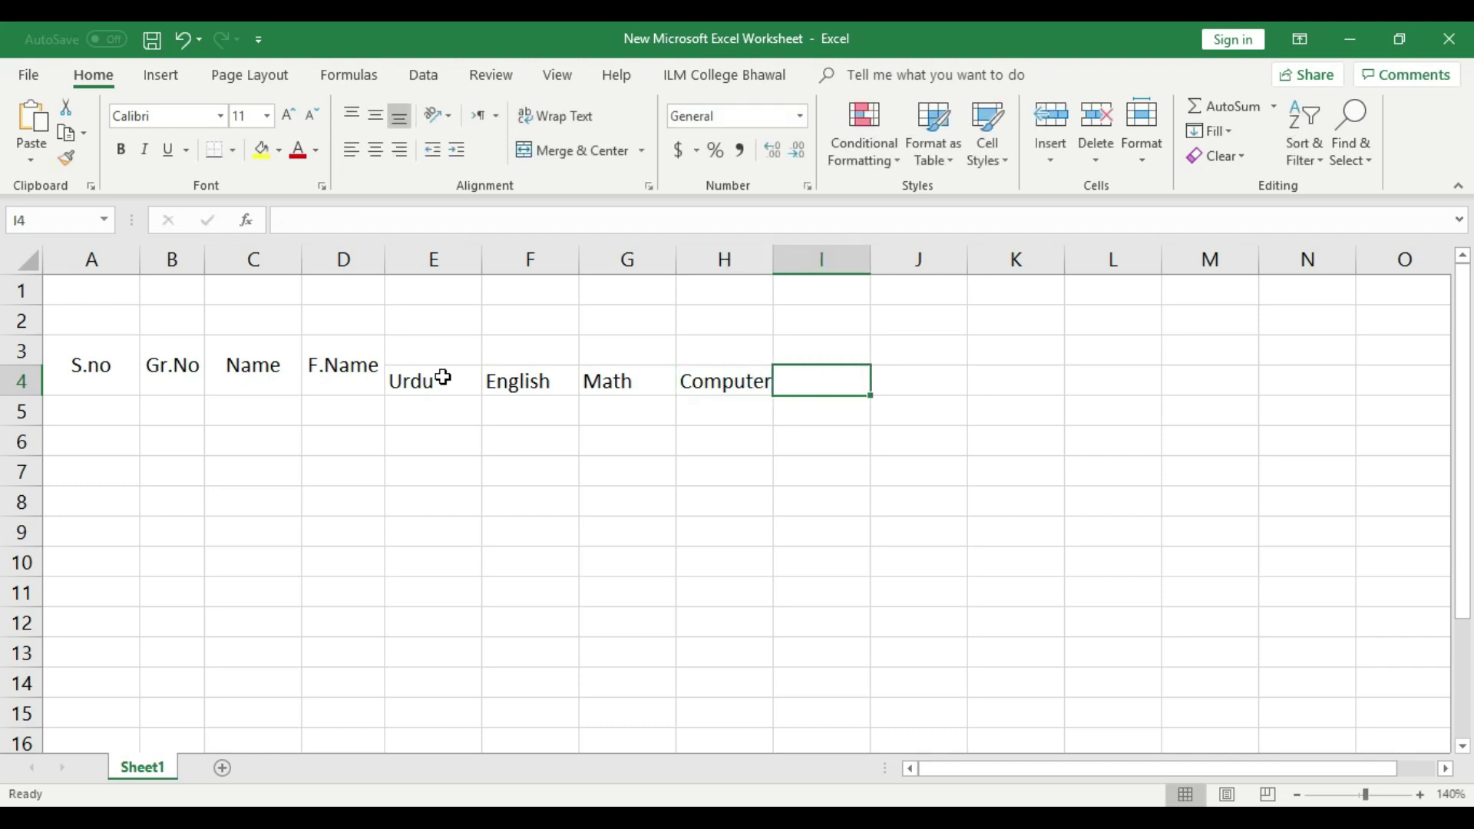
type("Isl")
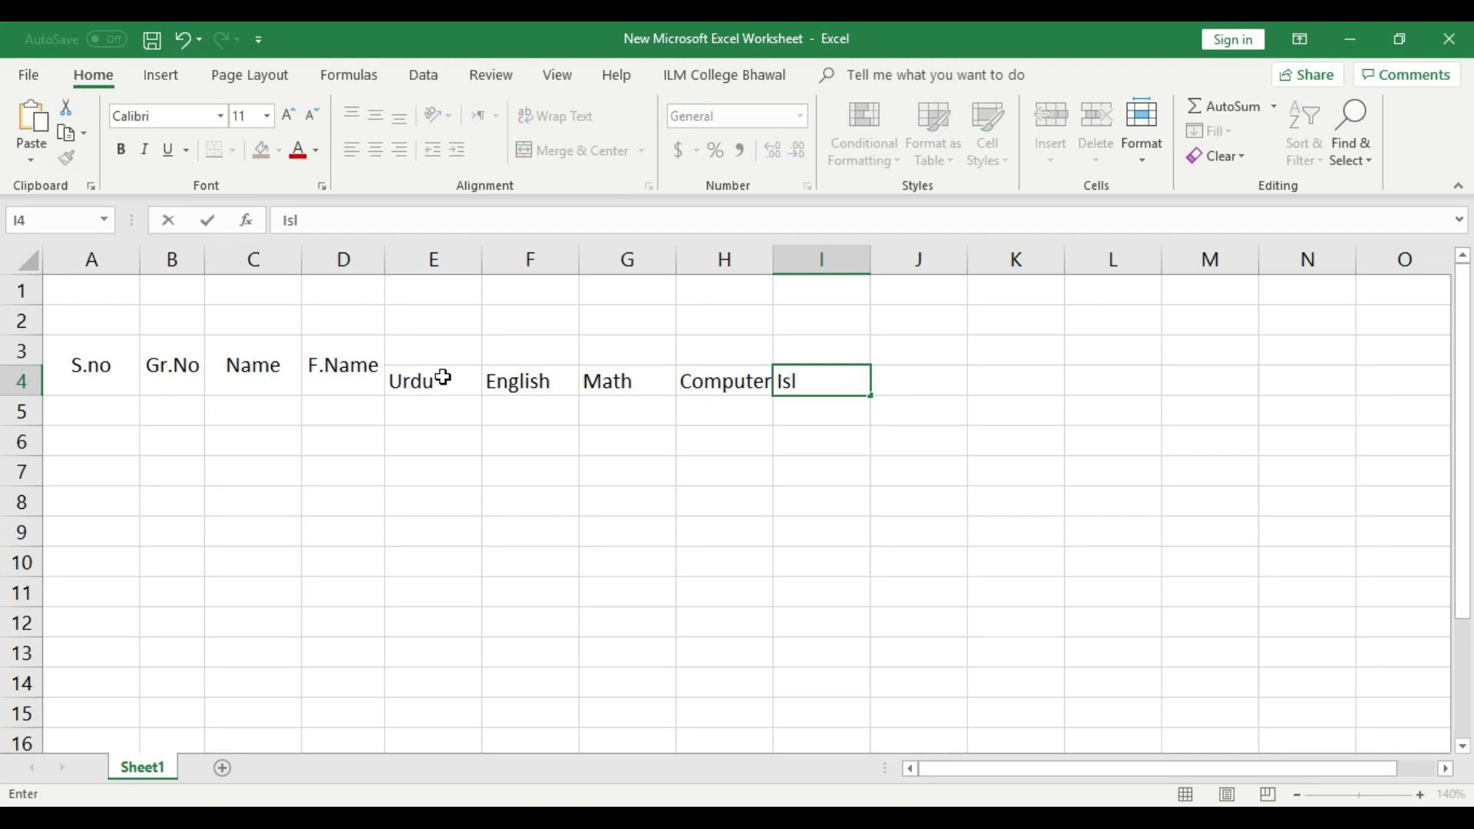
left_click(518, 474)
left_click_drag(430, 382, 783, 382)
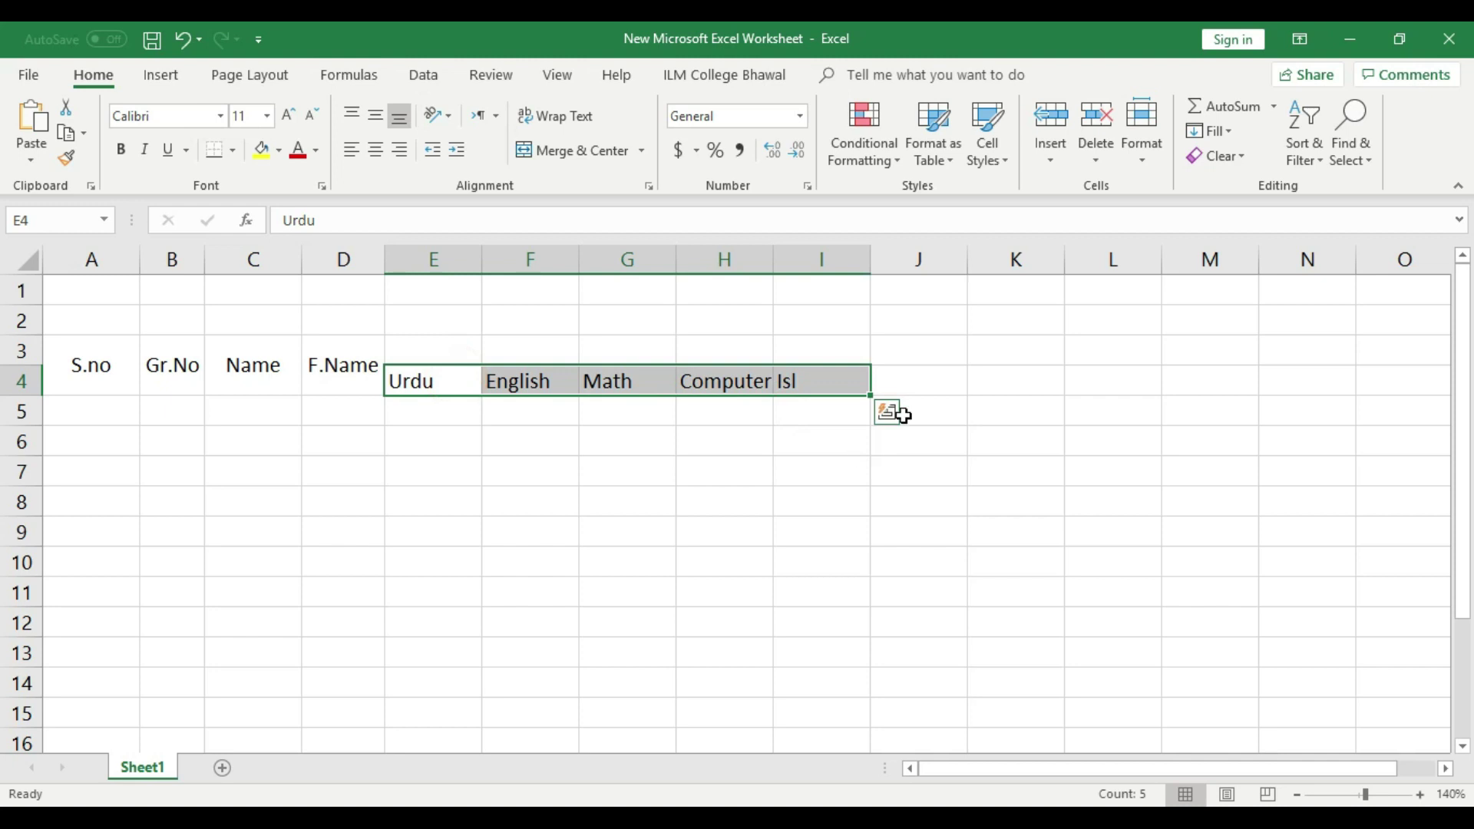
left_click(971, 381)
left_click(1094, 385)
left_click(1199, 387)
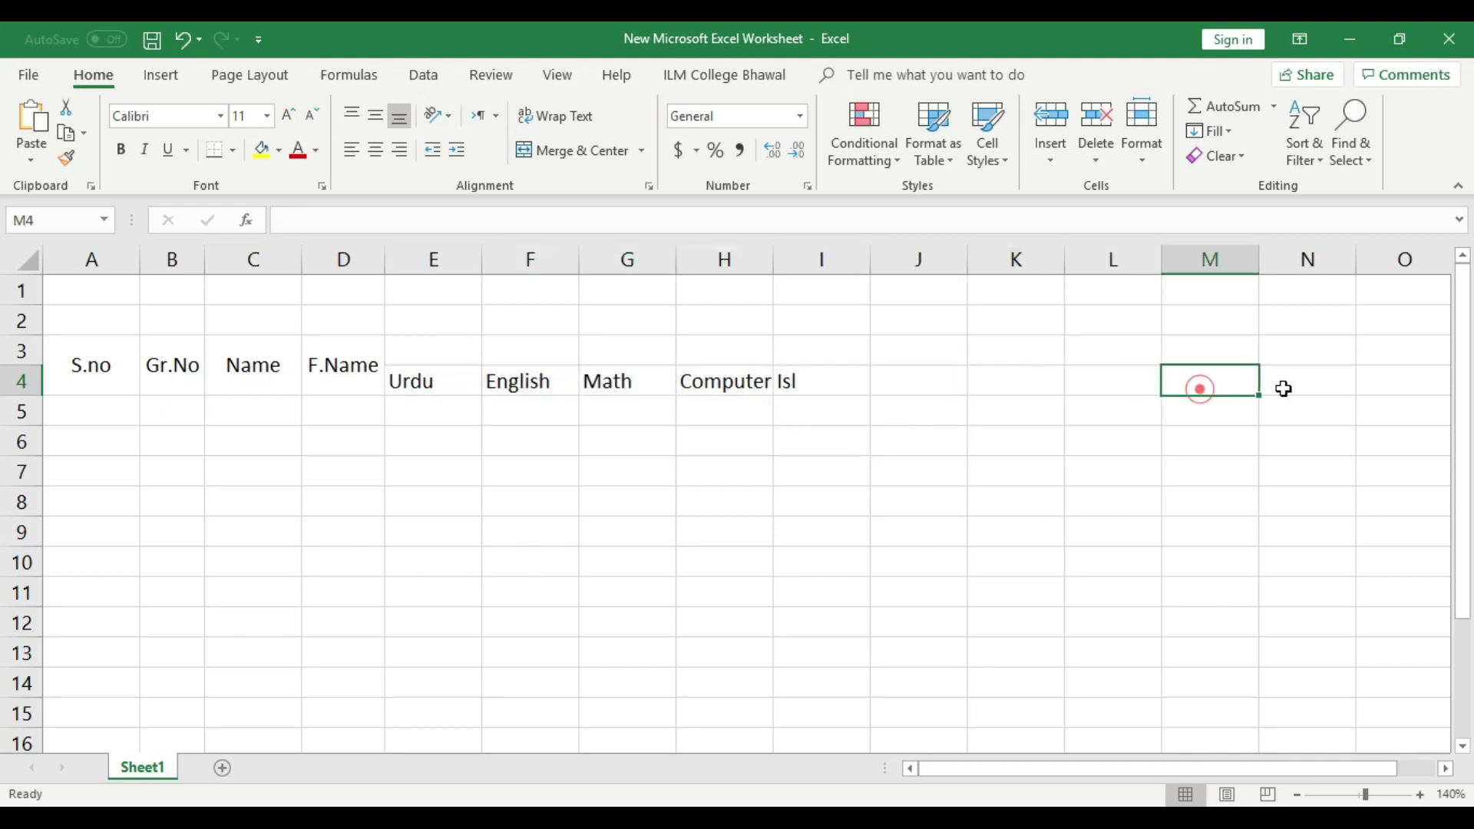
left_click(1307, 388)
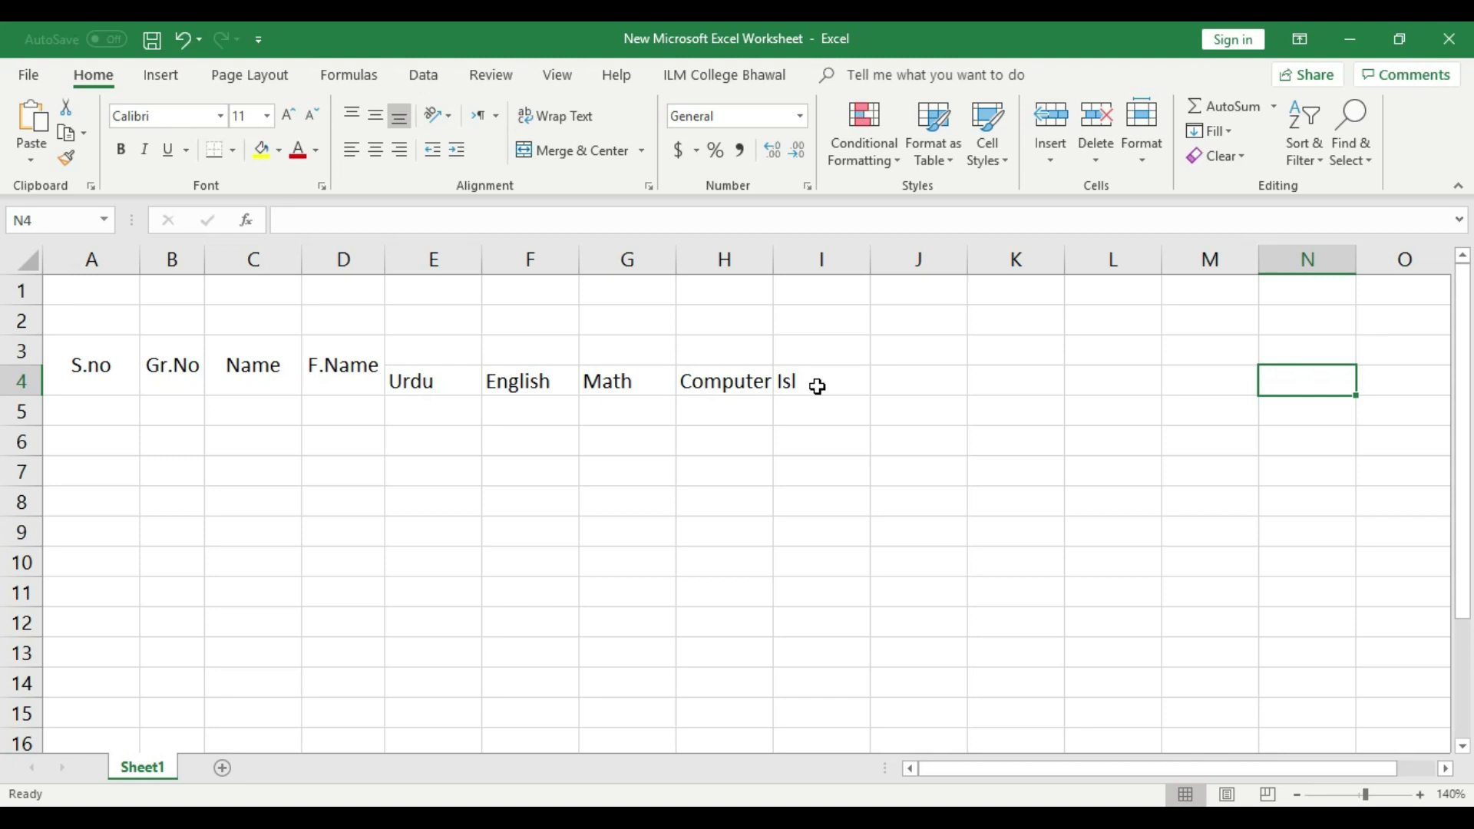
left_click_drag(817, 386, 464, 385)
left_click(757, 481)
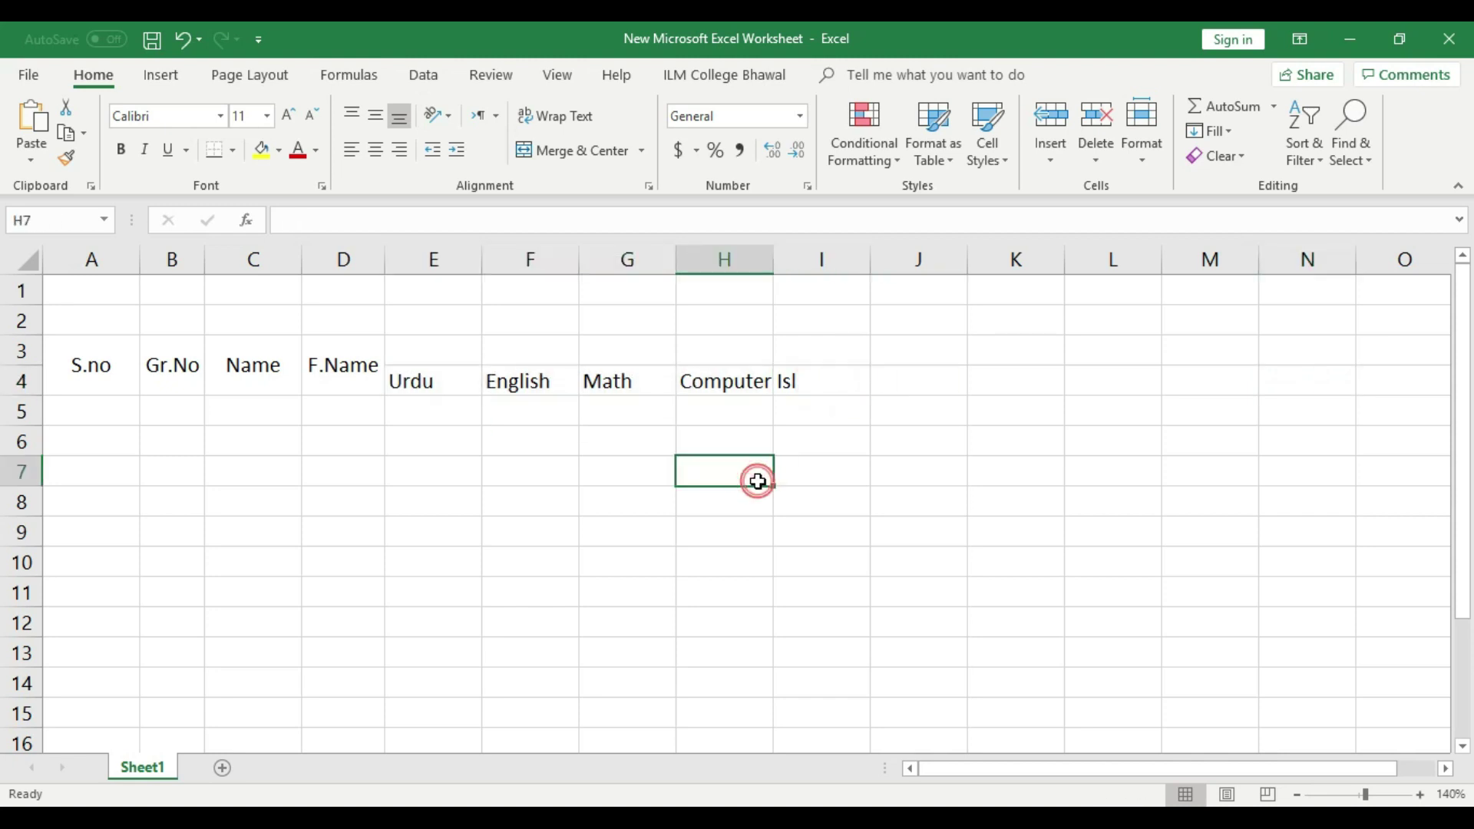
- Center the "Isl" header horizontally in cell I4
left_click(795, 386)
left_click(379, 152)
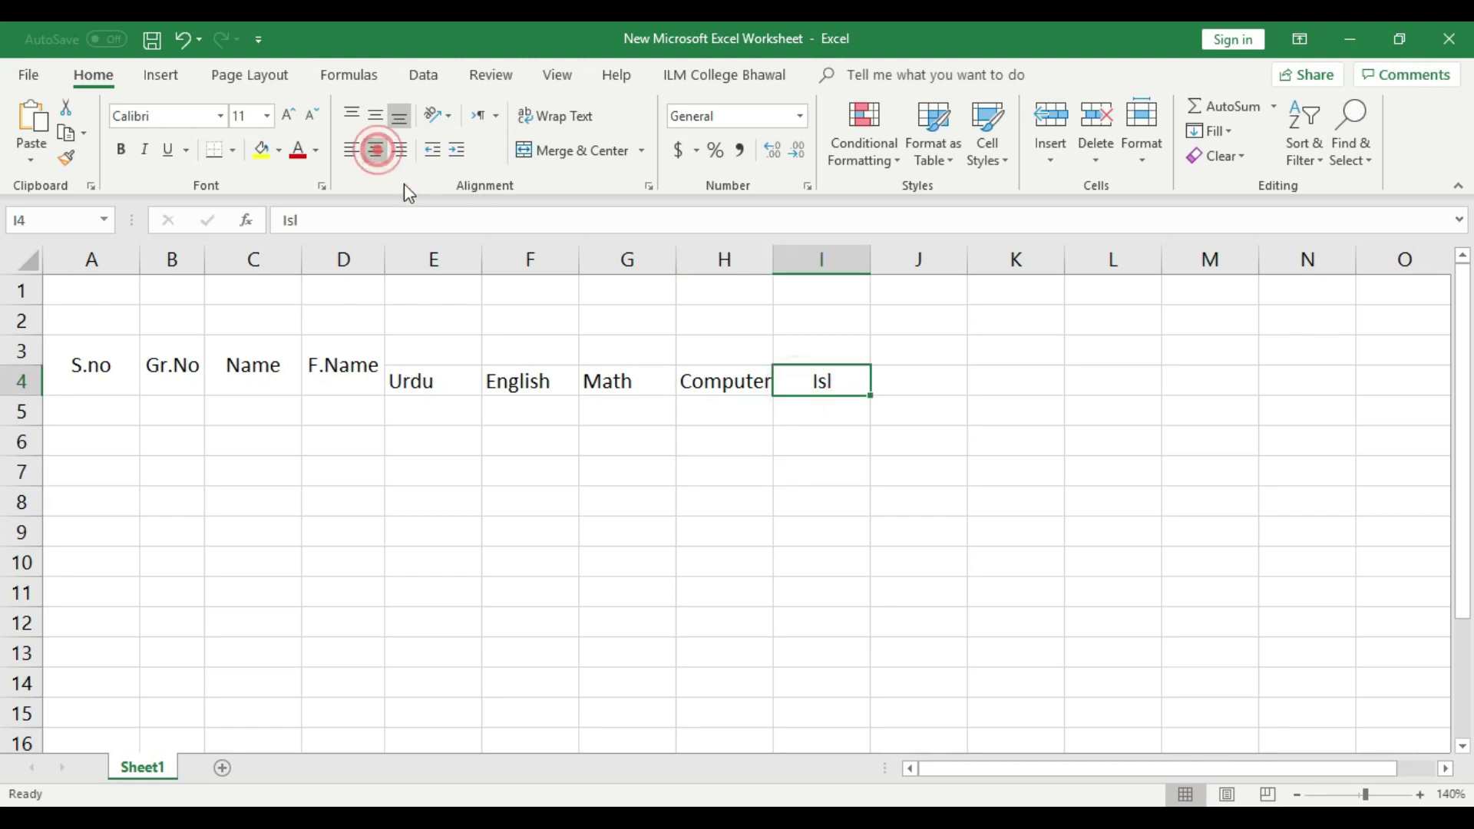
left_click(714, 522)
- Merge and center E3:I3 above the subject headers and enter the heading "Marks" in it
left_click(543, 353)
left_click(737, 372)
left_click(842, 345)
left_click(854, 437)
left_click_drag(441, 347, 822, 352)
left_click(583, 151)
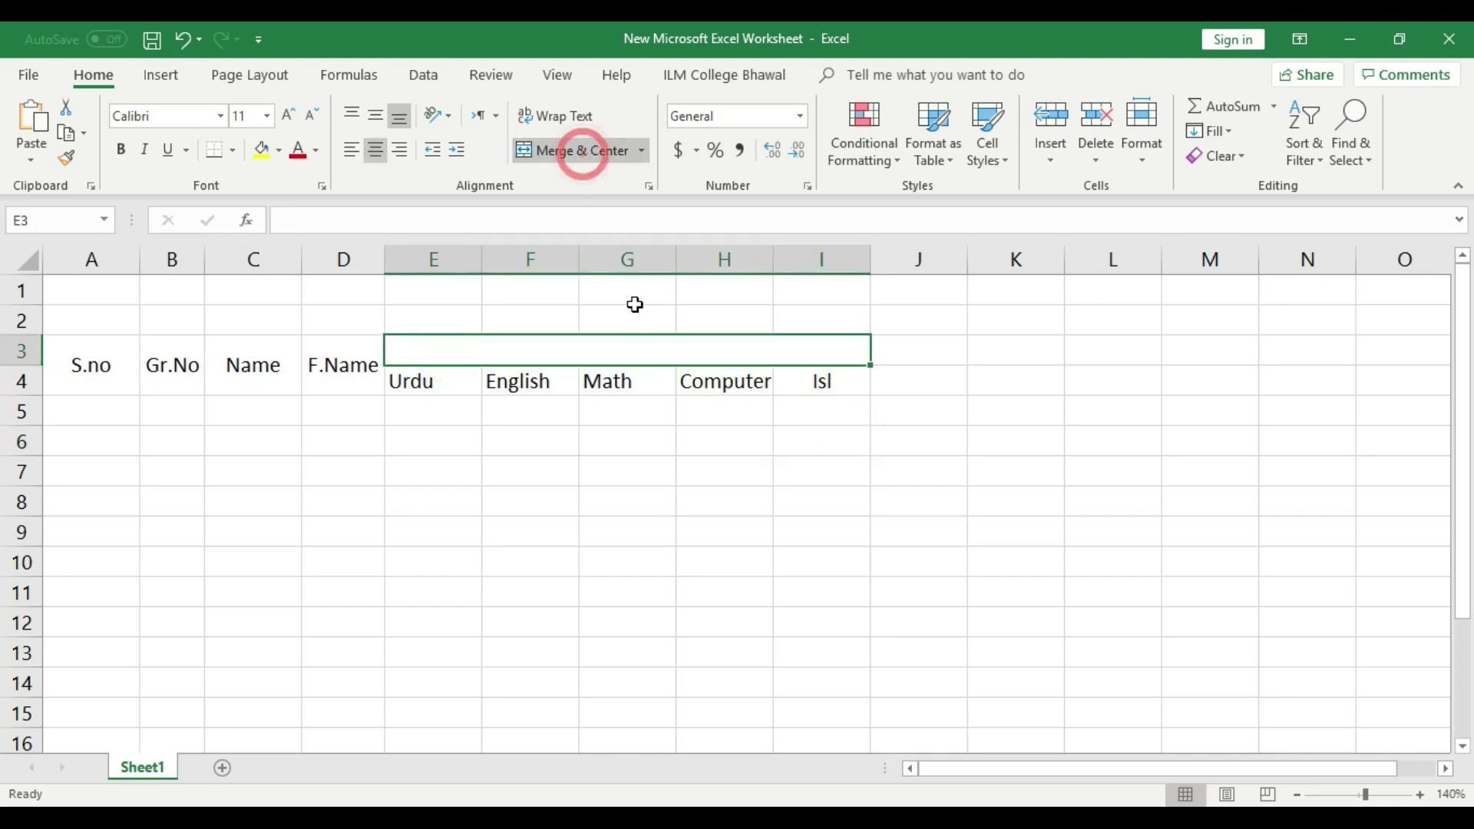
double_click(640, 350)
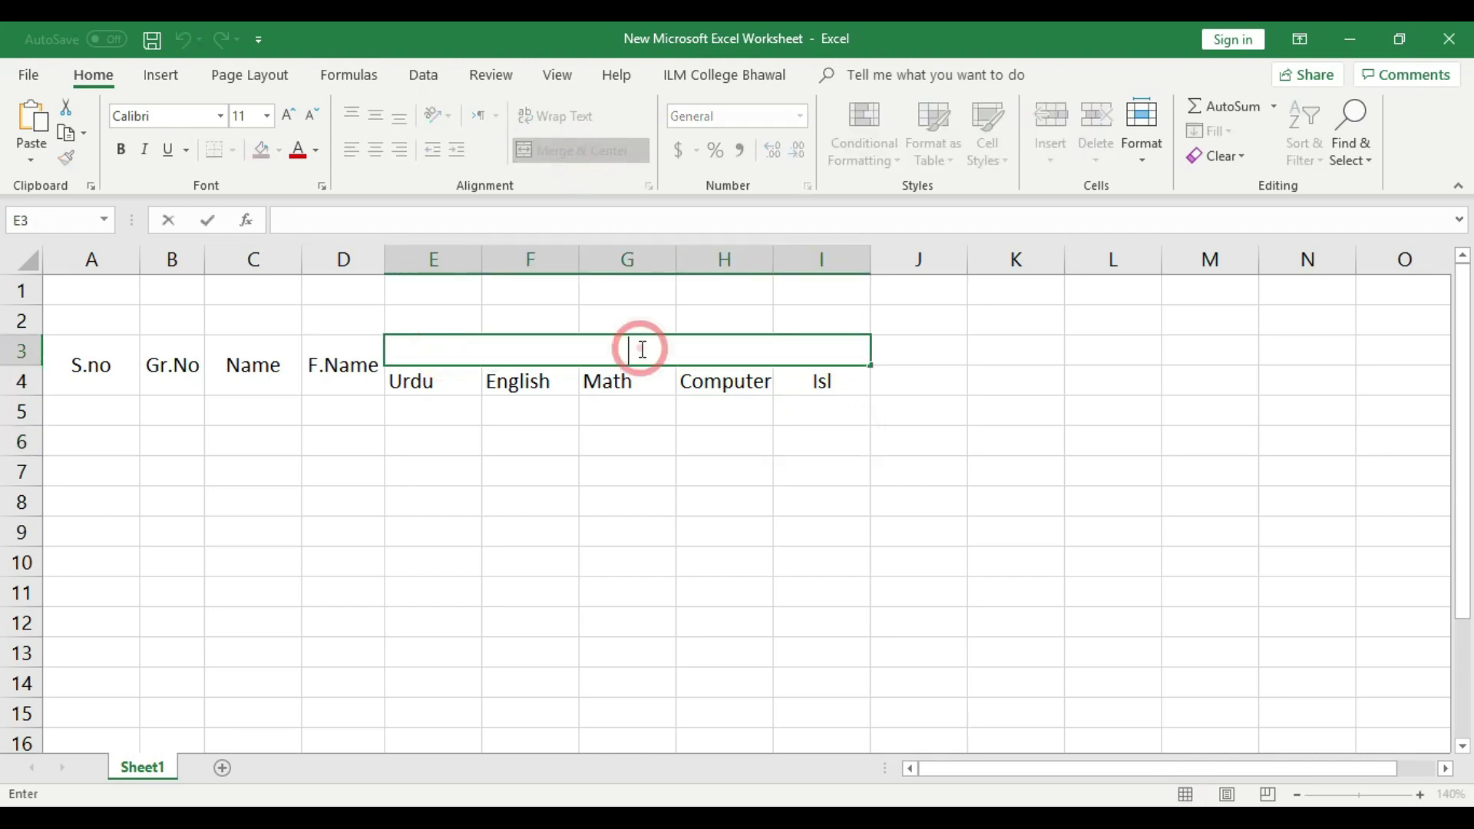
type("Marks")
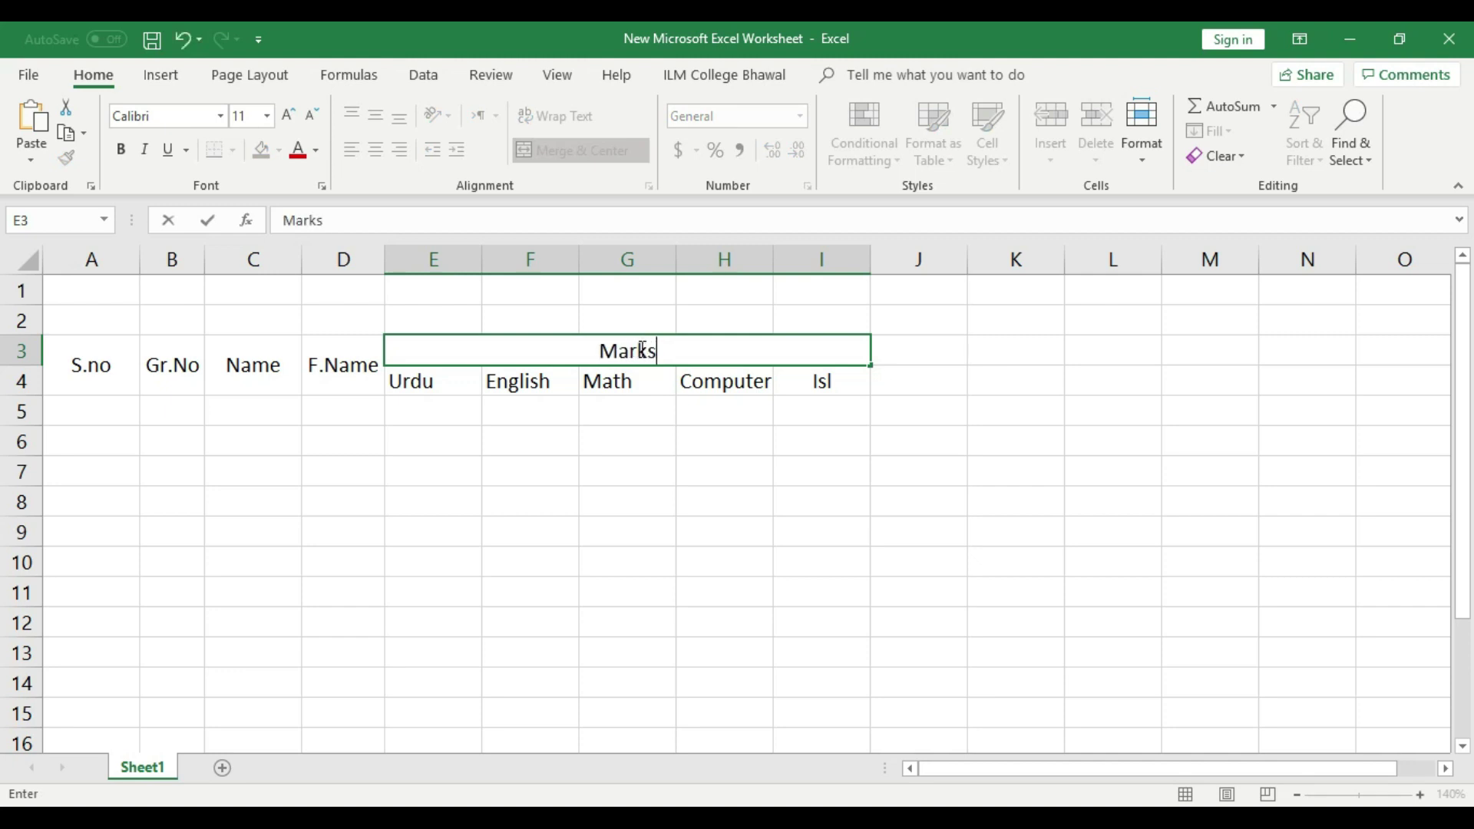
- Fill the merged "Marks" heading cell E3 with yellow
left_click(677, 445)
left_click(672, 358)
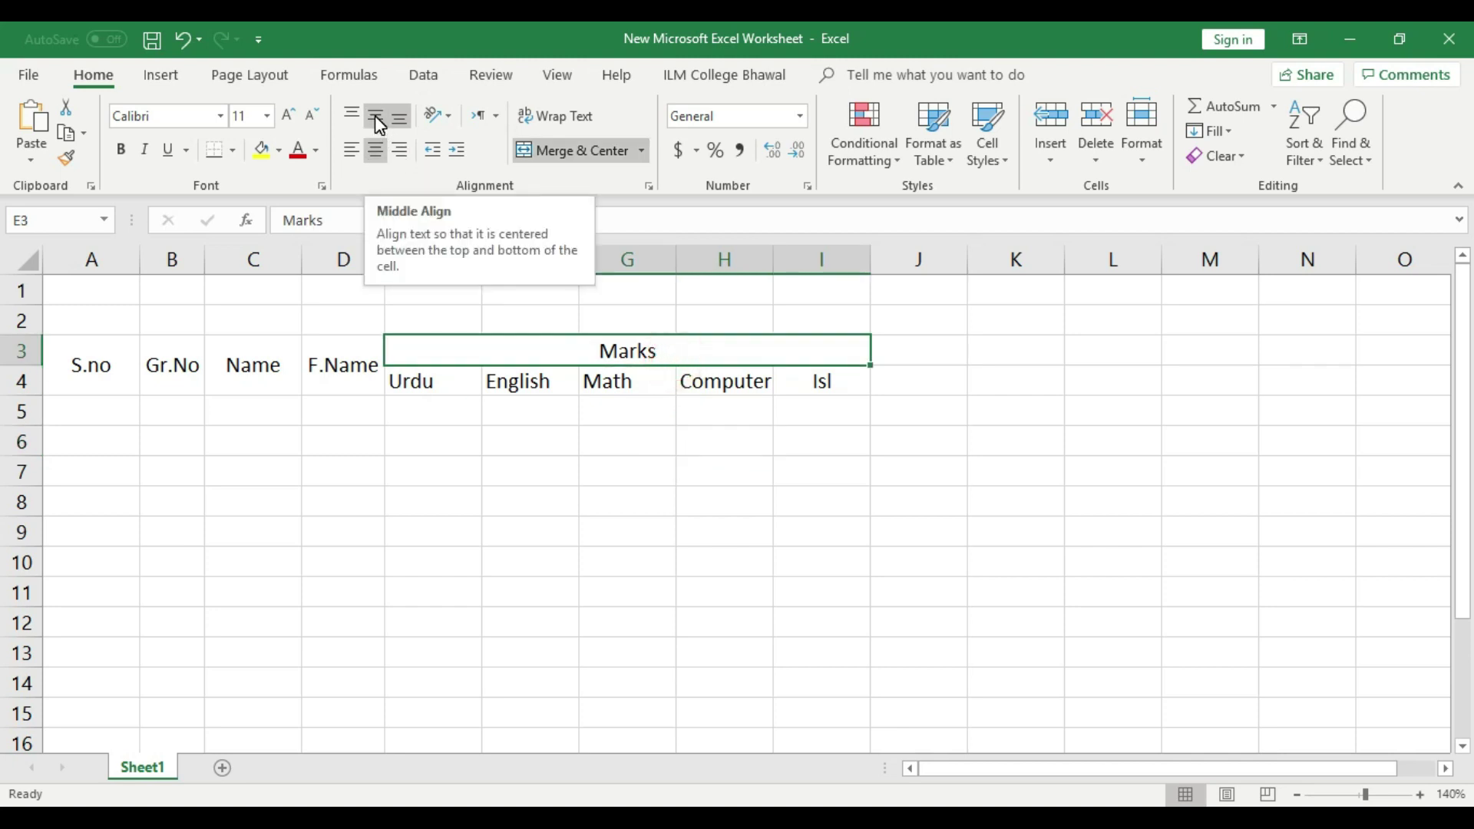
left_click(262, 151)
left_click(422, 407)
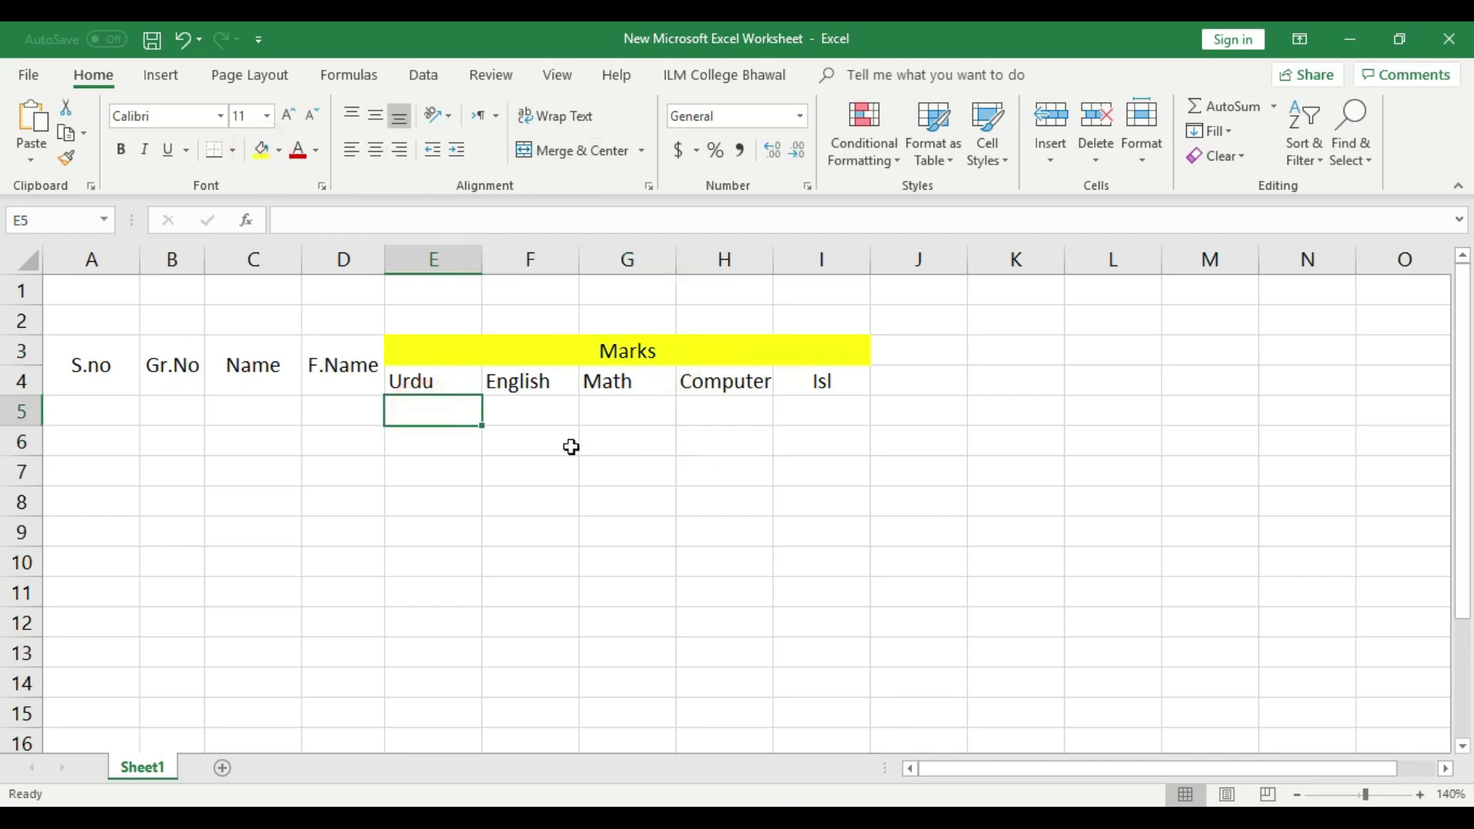
- Apply thick outside borders around the subject headers in E4:I4
left_click(407, 382)
left_click(430, 341)
left_click(431, 379)
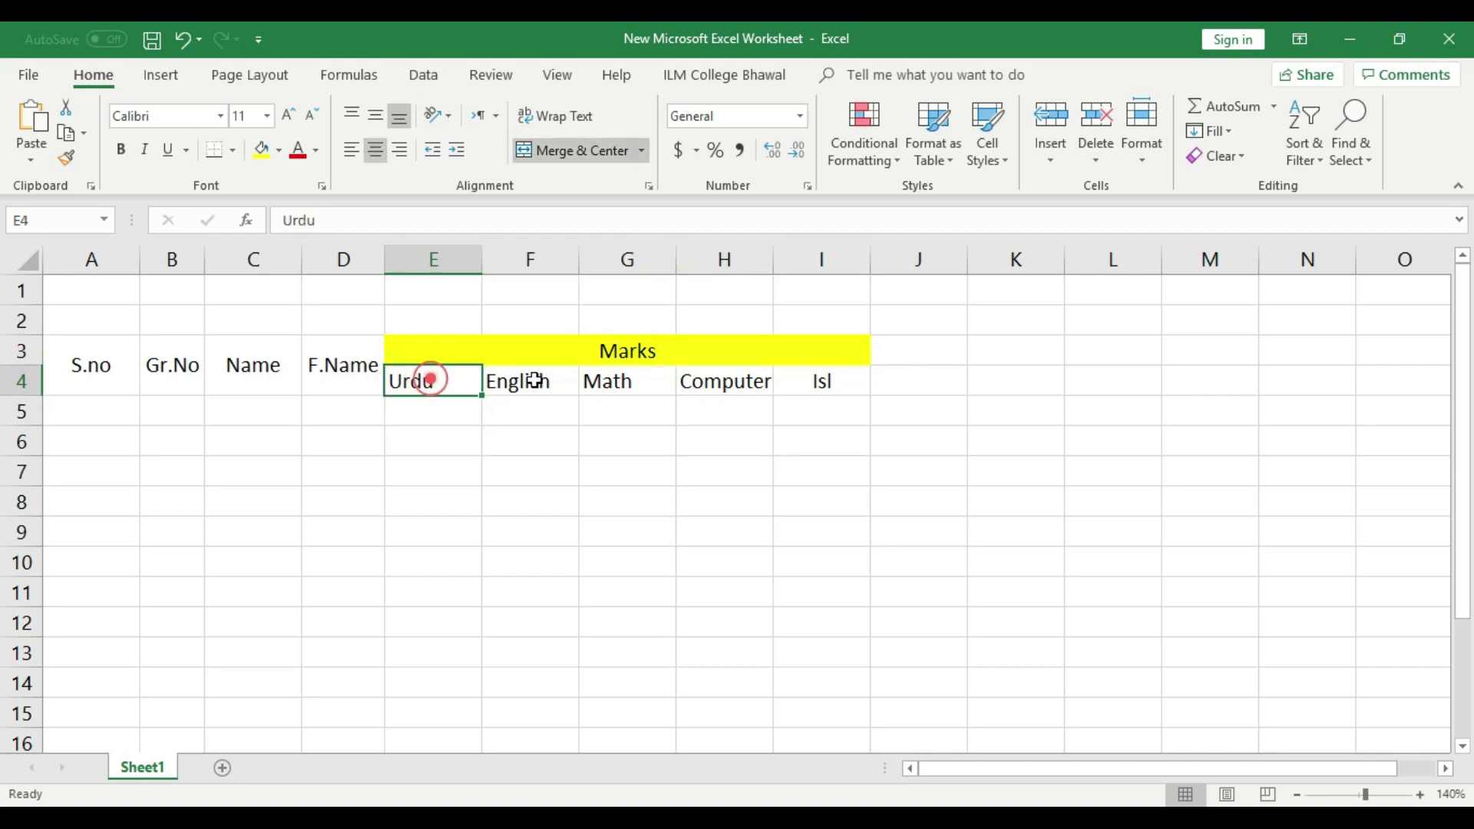
left_click_drag(468, 380, 819, 382)
left_click(232, 151)
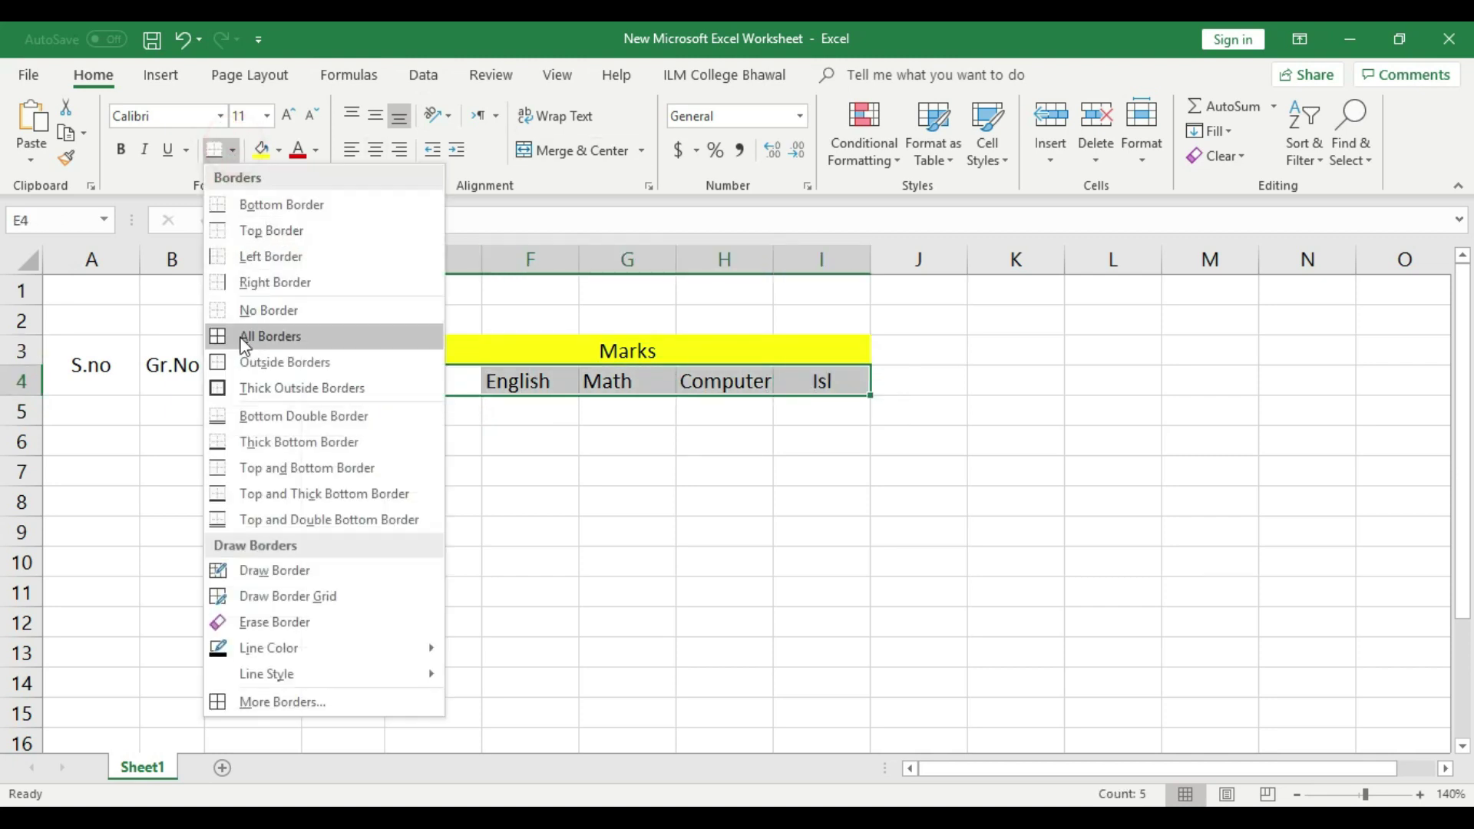
left_click(266, 385)
- Apply thick outside borders around the merged "Marks" heading in E3
left_click(486, 352)
left_click(261, 150)
left_click(470, 467)
left_click(436, 348)
left_click(518, 421)
left_click(517, 358)
left_click(522, 416)
left_click(521, 354)
left_click(527, 425)
left_click(520, 352)
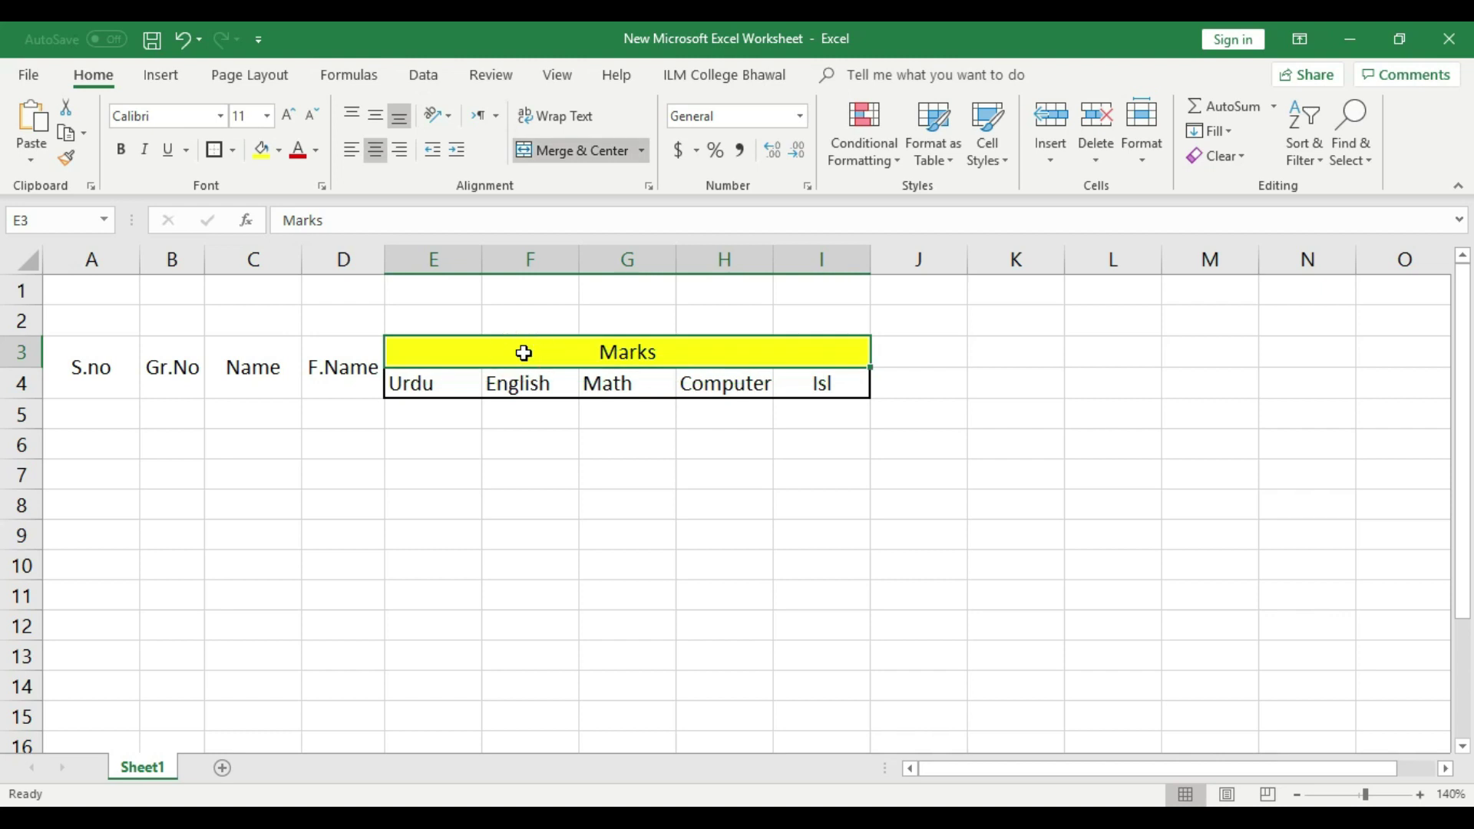
left_click(556, 465)
- Apply thick outside borders to each of the merged headers "S.no", "Gr.No", "Name" and "F.Name" in A3:D4
left_click(72, 356)
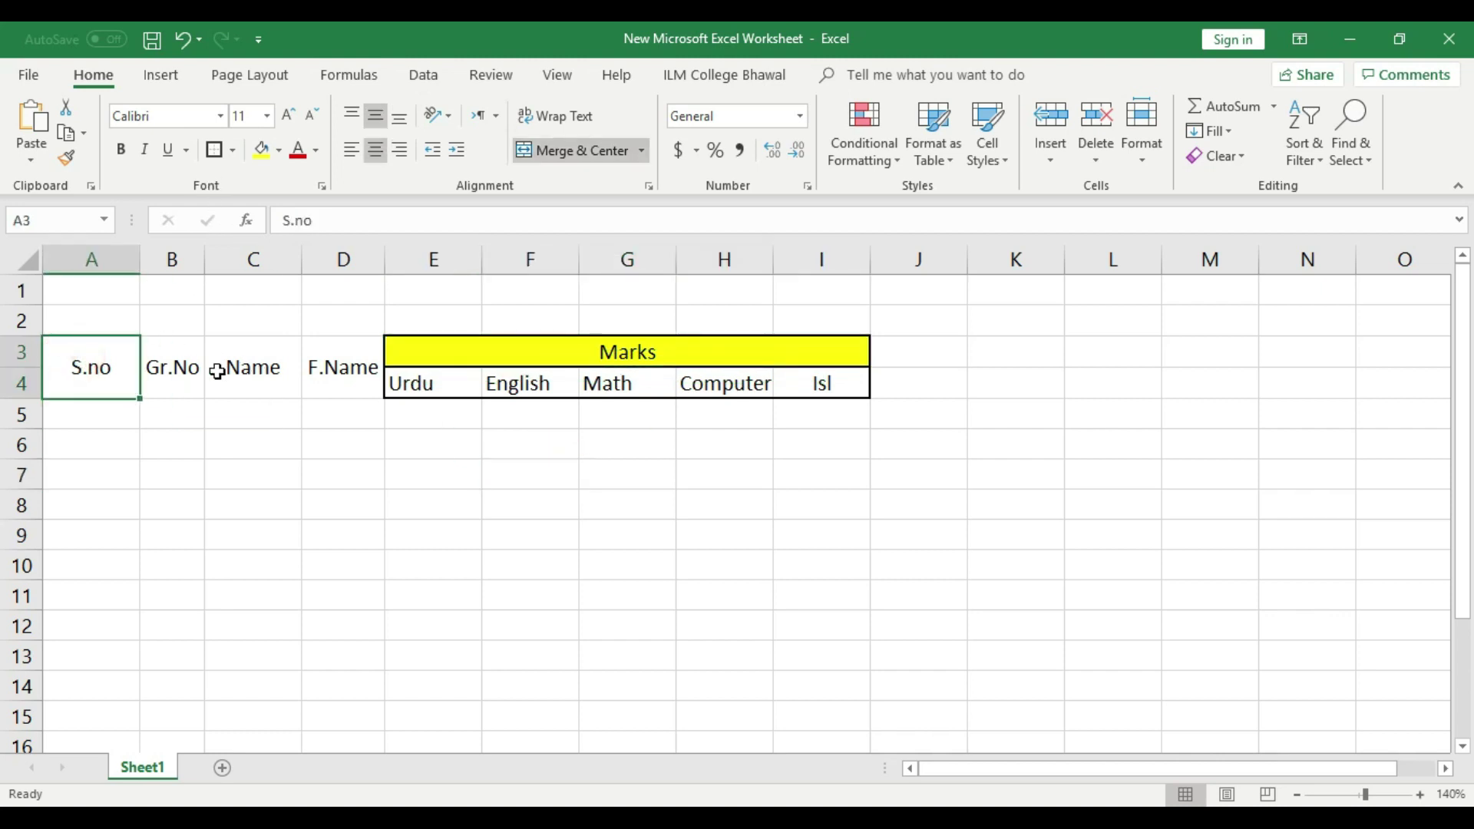
left_click(219, 150)
key("Tab")
left_click(218, 150)
key("Tab")
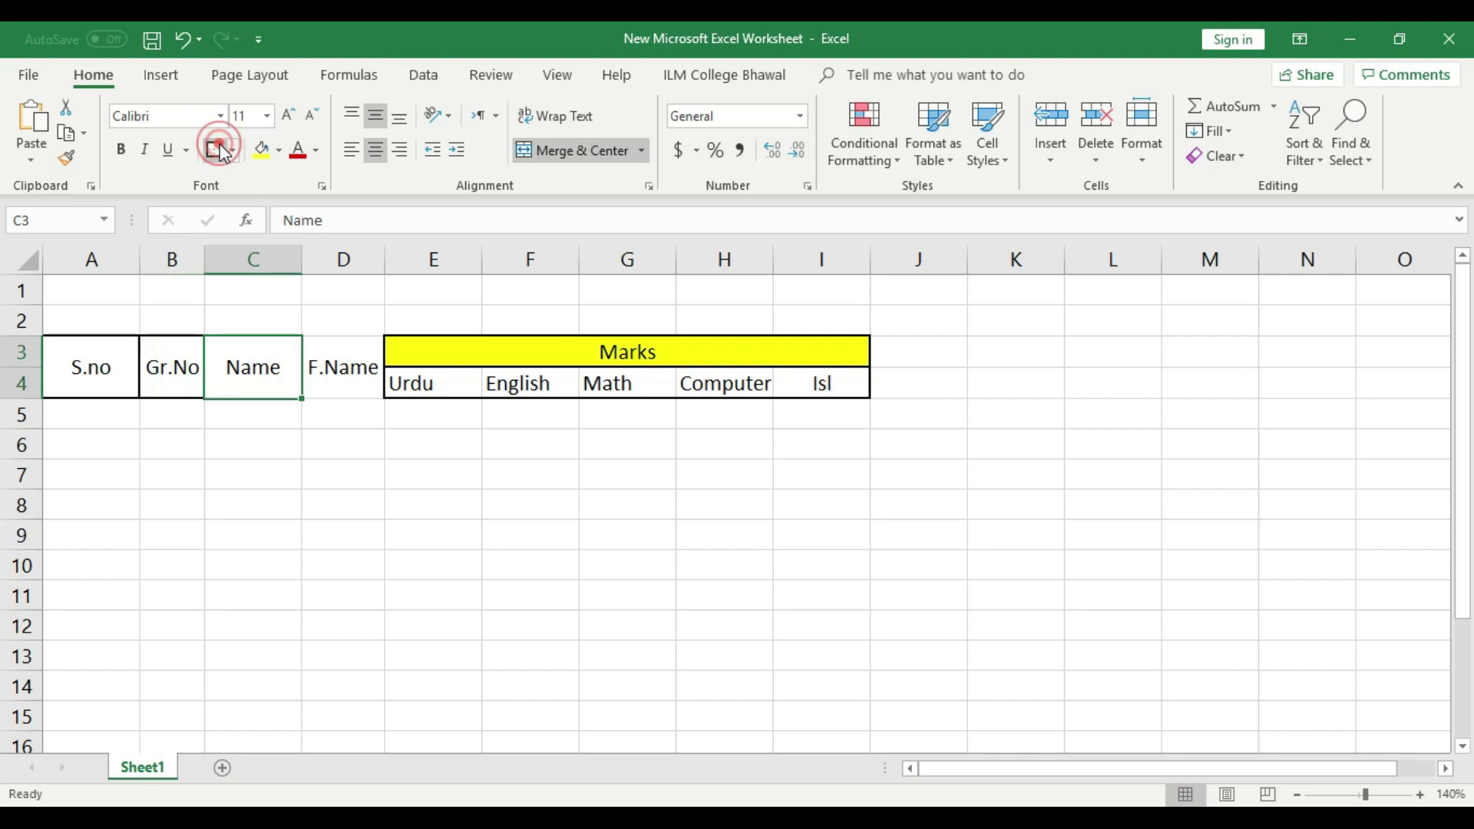
left_click(218, 150)
key("Tab")
left_click(219, 150)
left_click(353, 491)
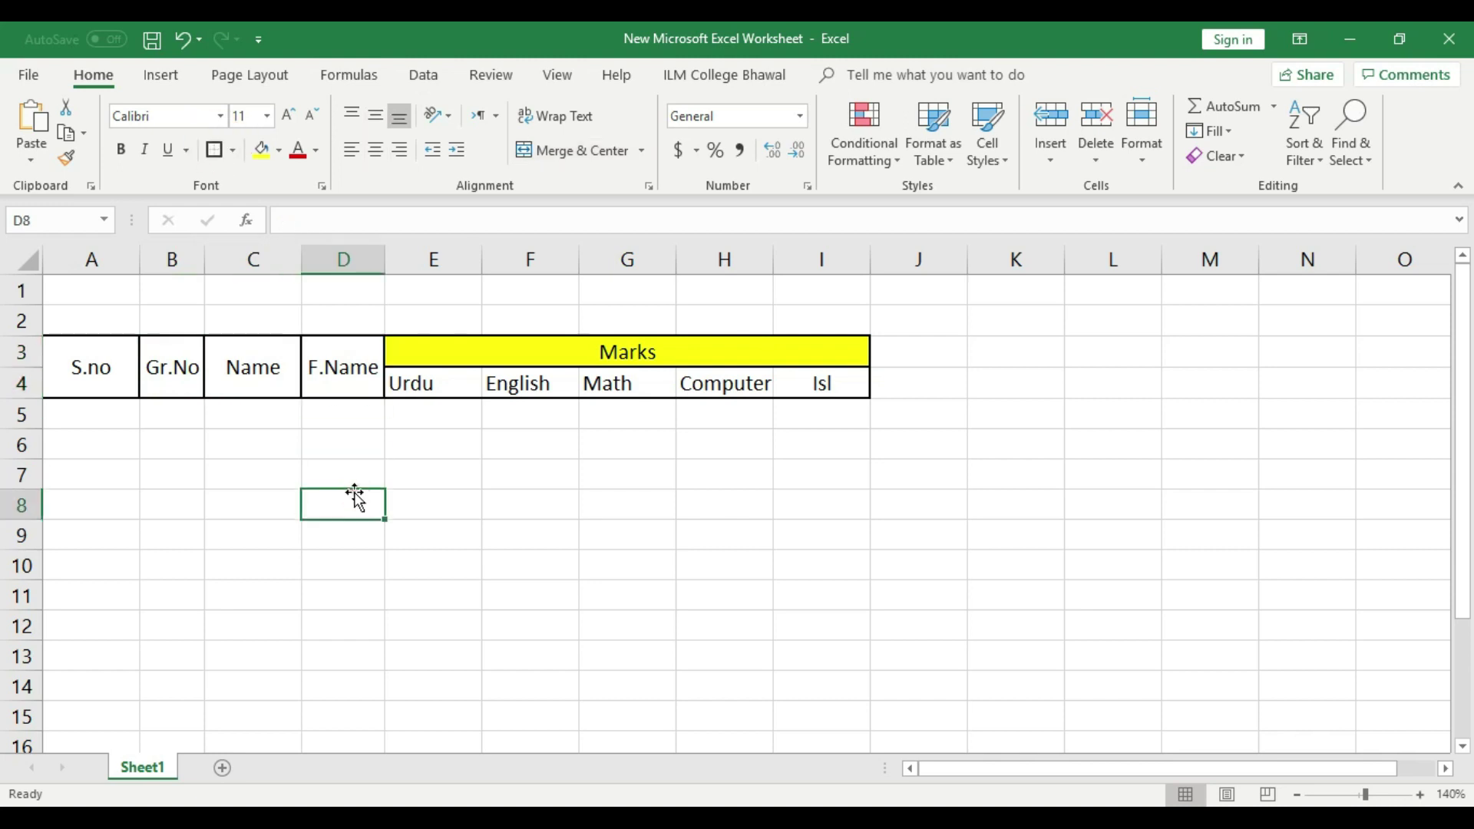
- Merge and center J3:J4 and enter the heading "Total Marks" in it
left_click(821, 523)
left_click_drag(896, 349, 908, 382)
left_click(572, 150)
left_click(977, 525)
left_click(918, 365)
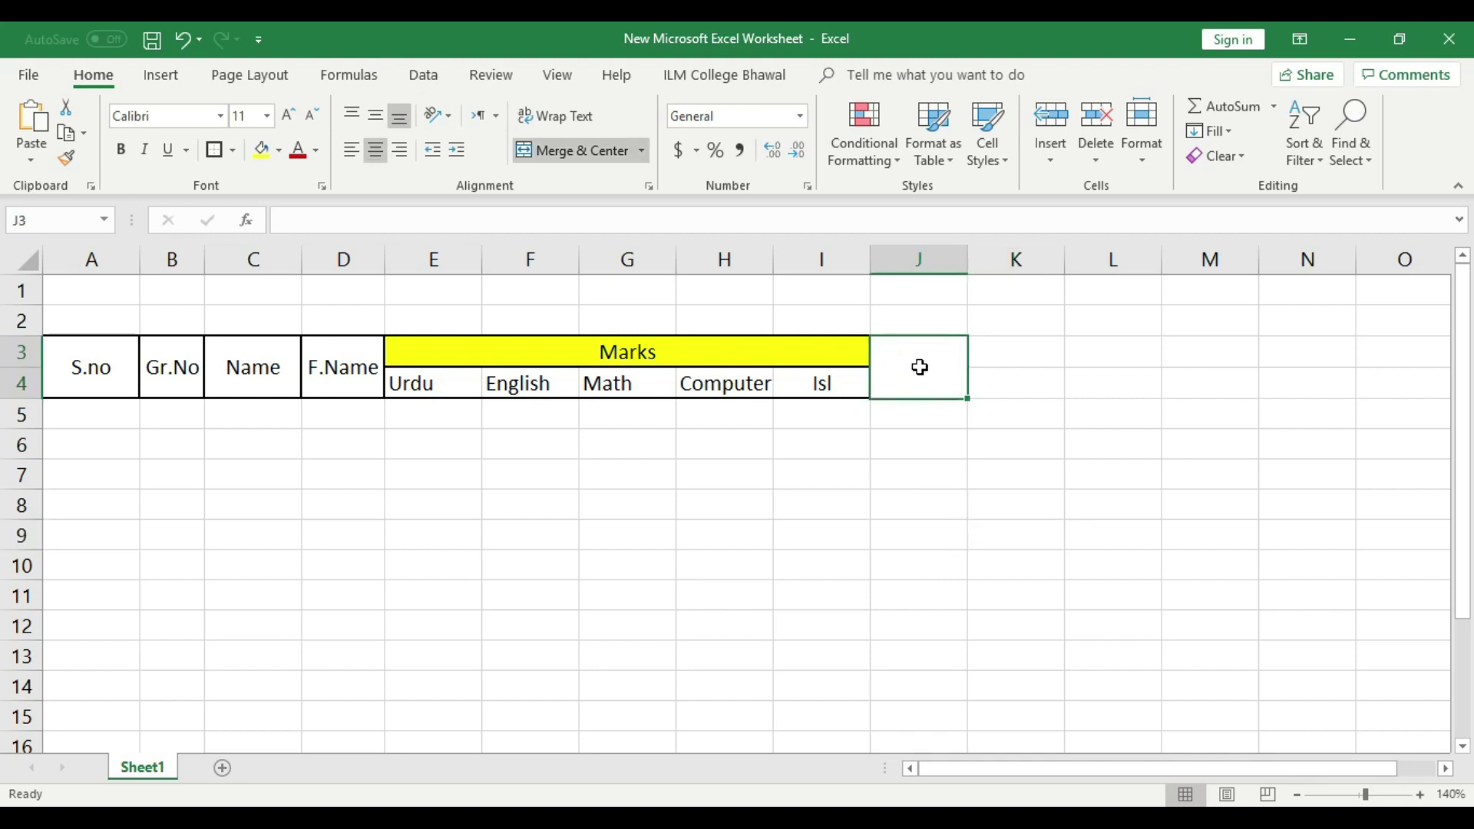
double_click(919, 366)
type("Mar")
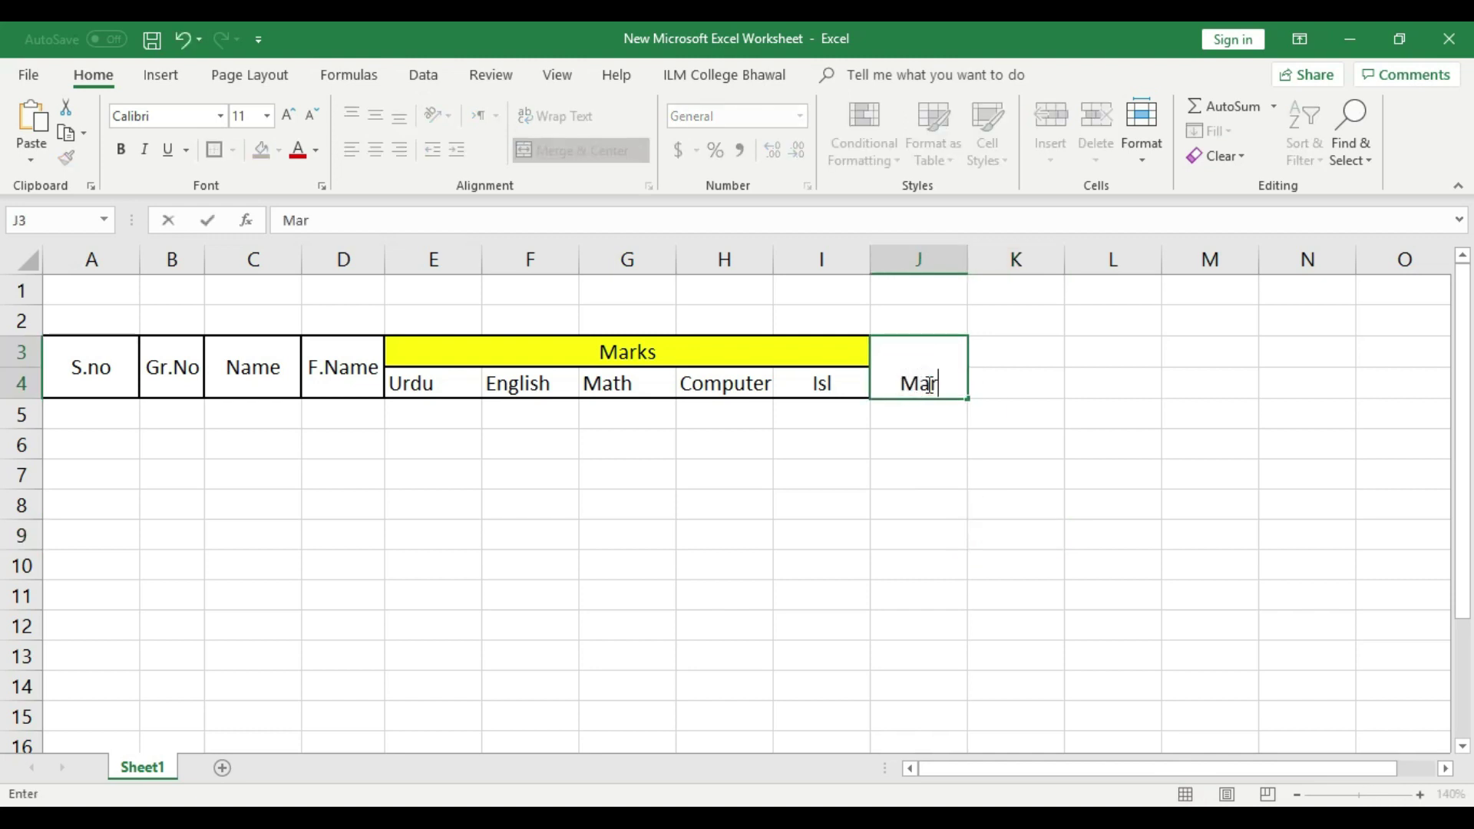
key("BackSpace")
key("BackSpace")
type("Total Marks")
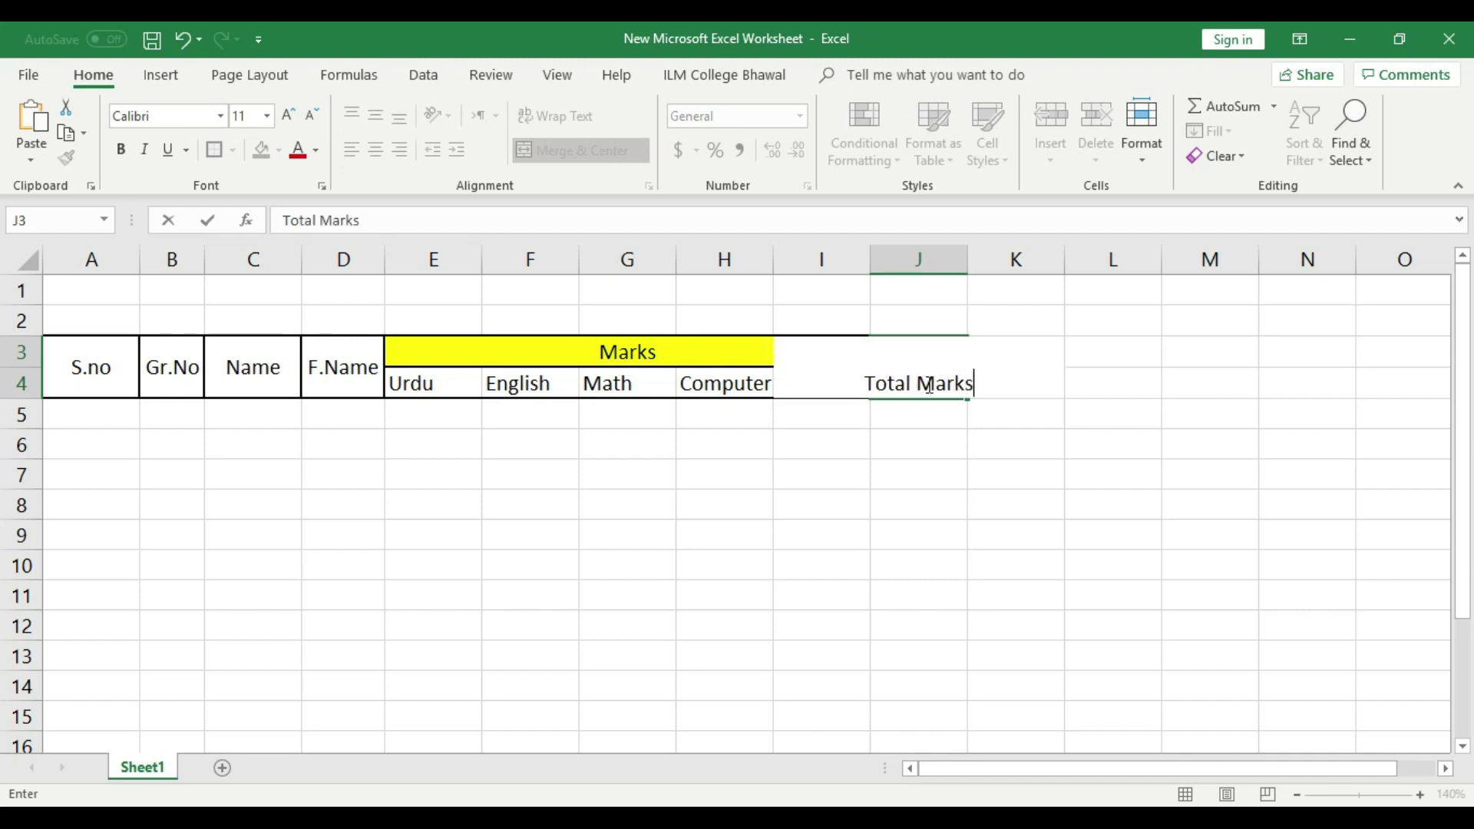
left_click(922, 438)
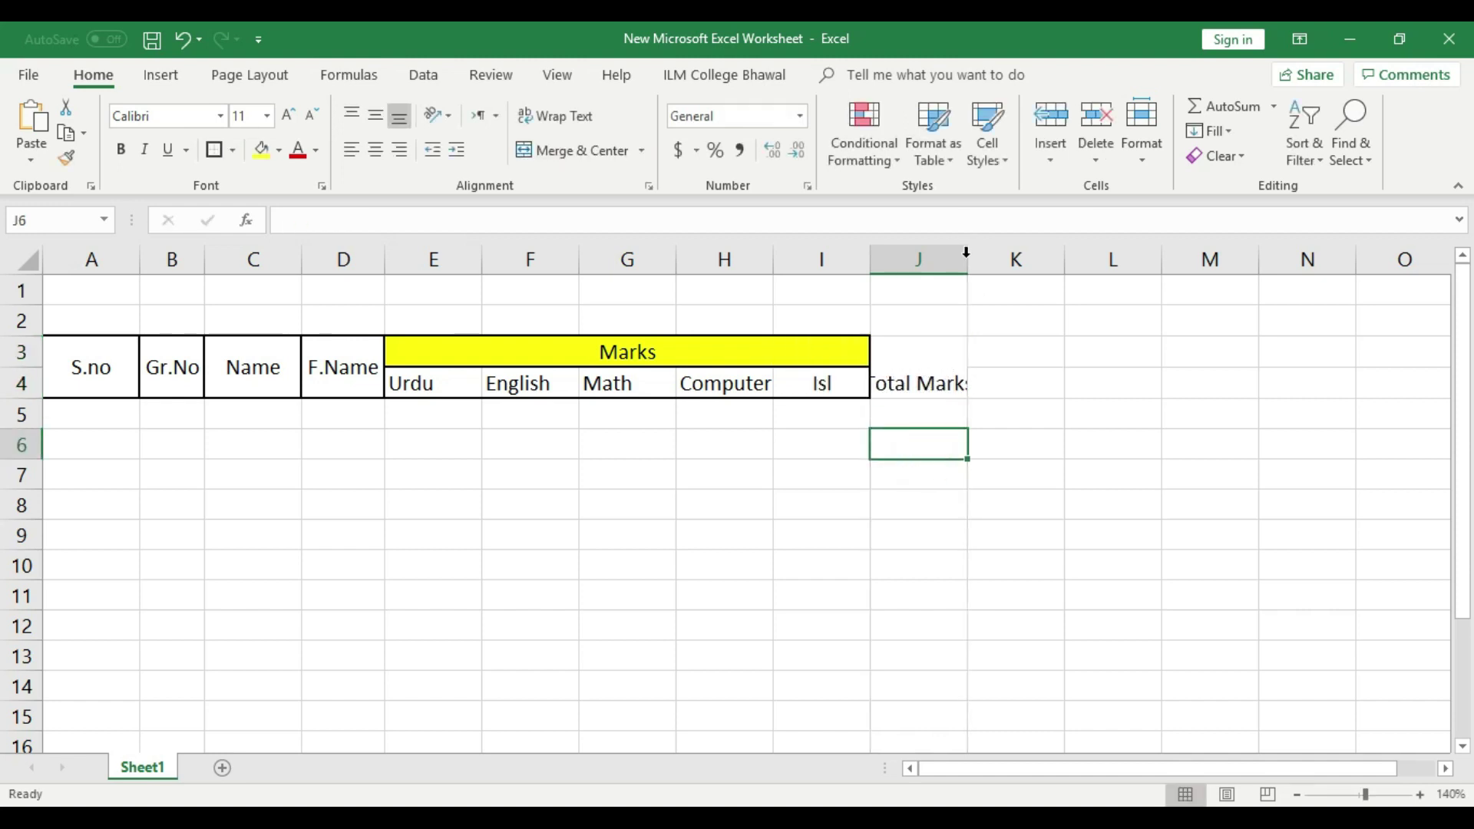
- Widen column J slightly and break the "Total Marks" heading onto two lines within its cell
left_click_drag(967, 253, 989, 253)
double_click(937, 388)
key("alt+Return")
left_click(944, 484)
left_click(951, 380)
- Merge and center K3:K4 and enter the heading "Obtain Marks" split over two lines
left_click_drag(1015, 349, 1026, 383)
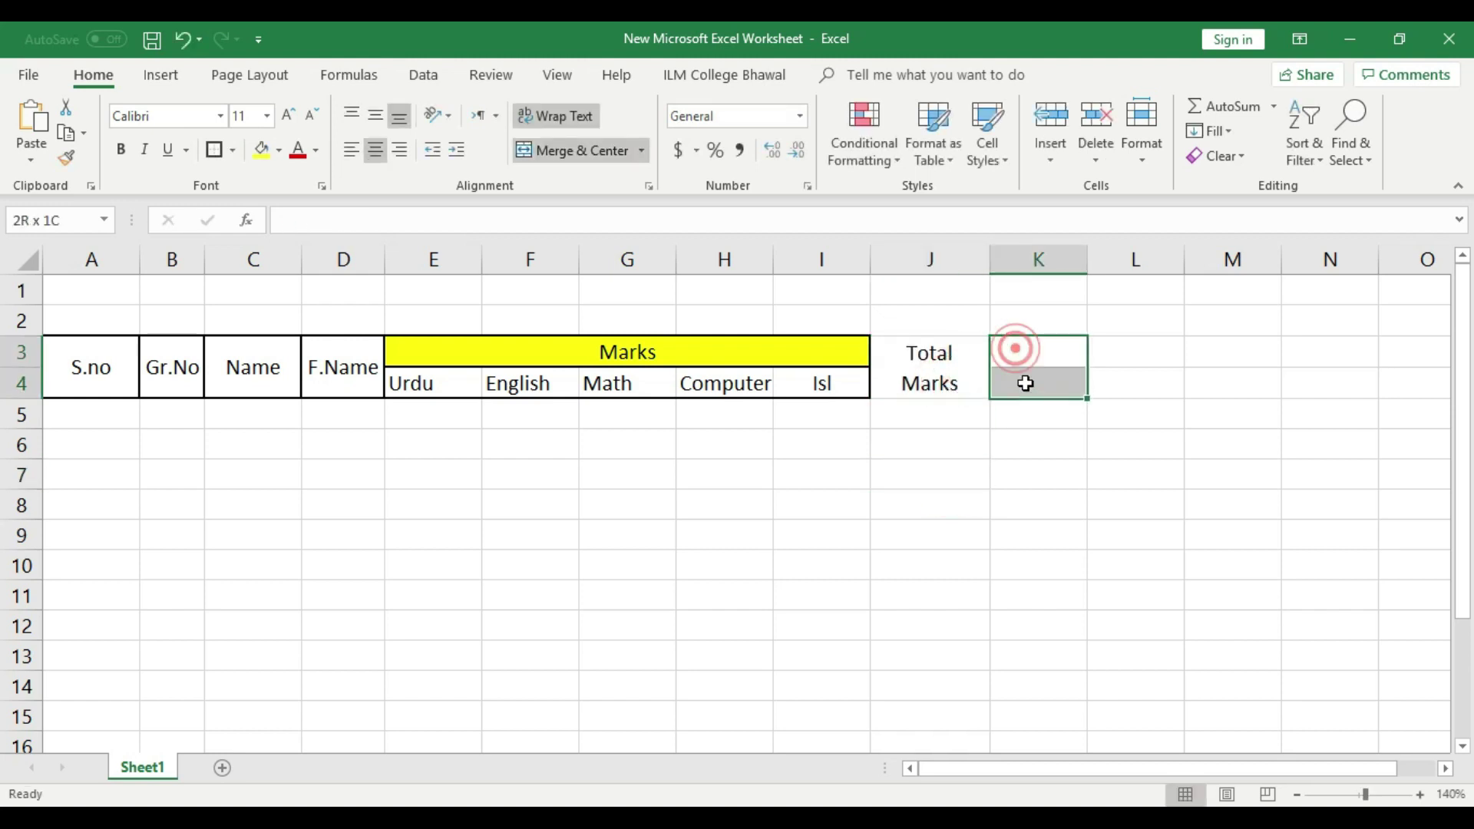
left_click(576, 151)
left_click(1036, 501)
double_click(1048, 381)
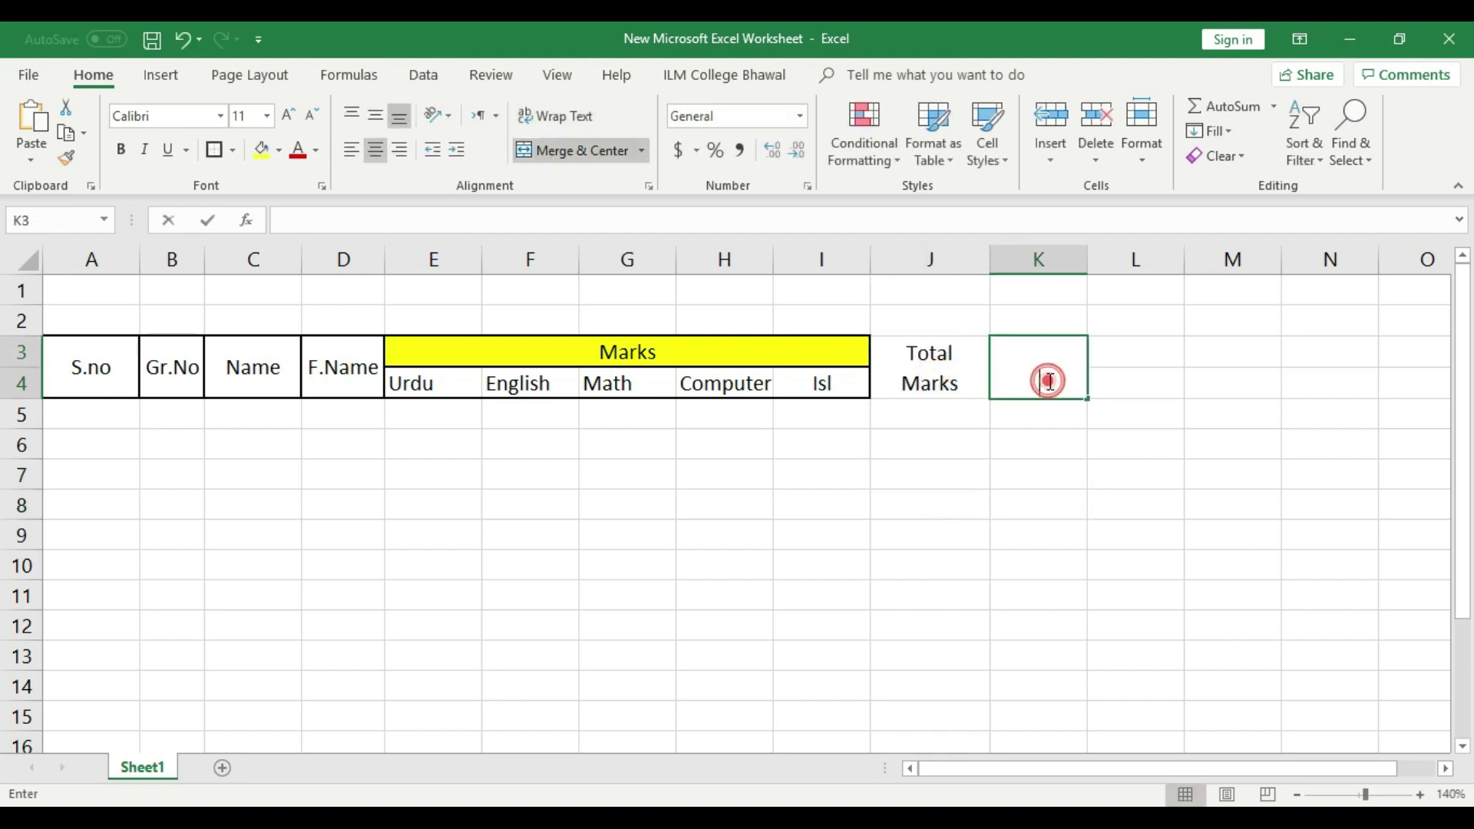
type("Obtain")
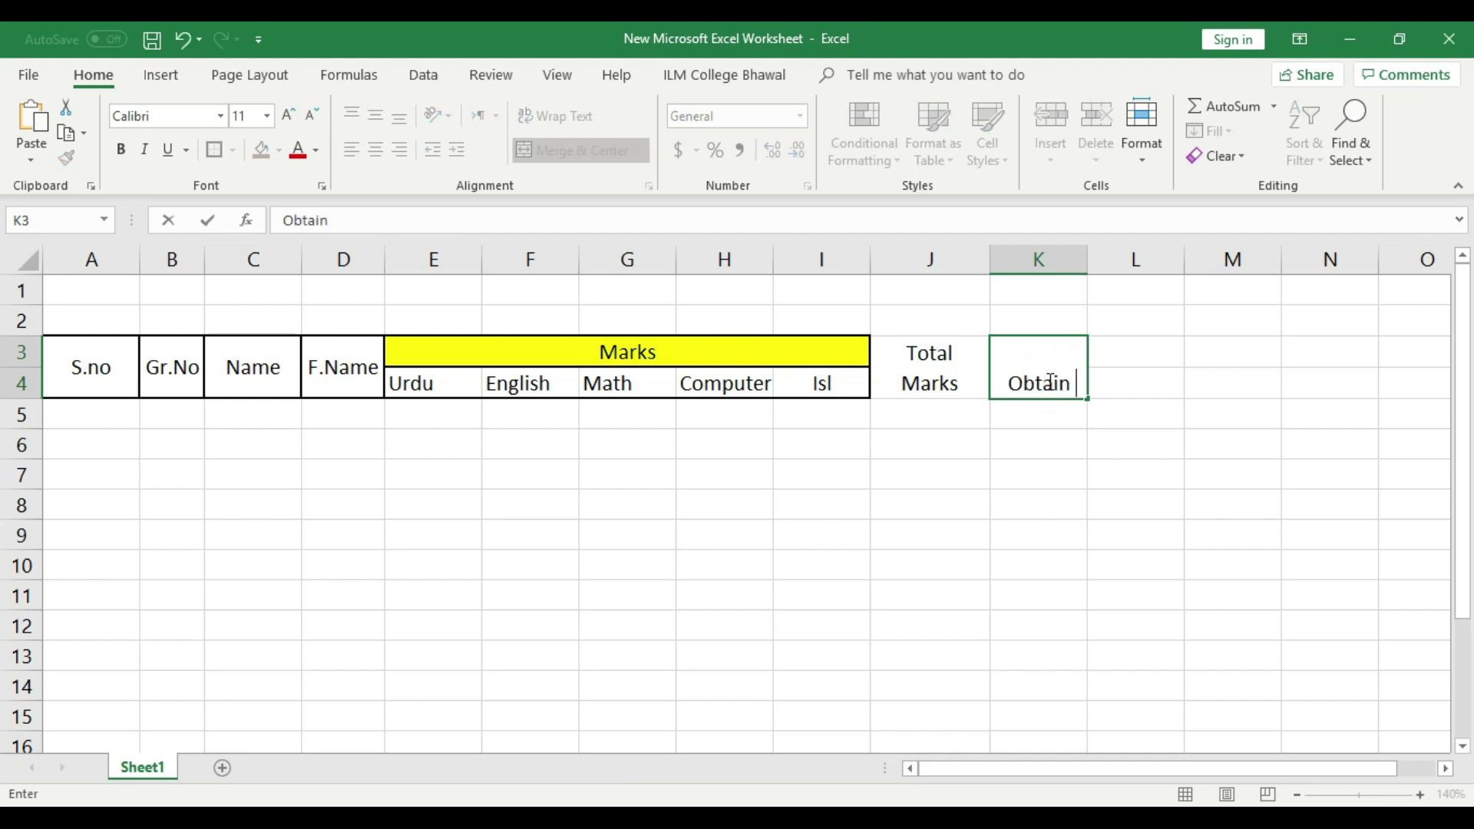
type(" Marks")
left_click(1048, 381)
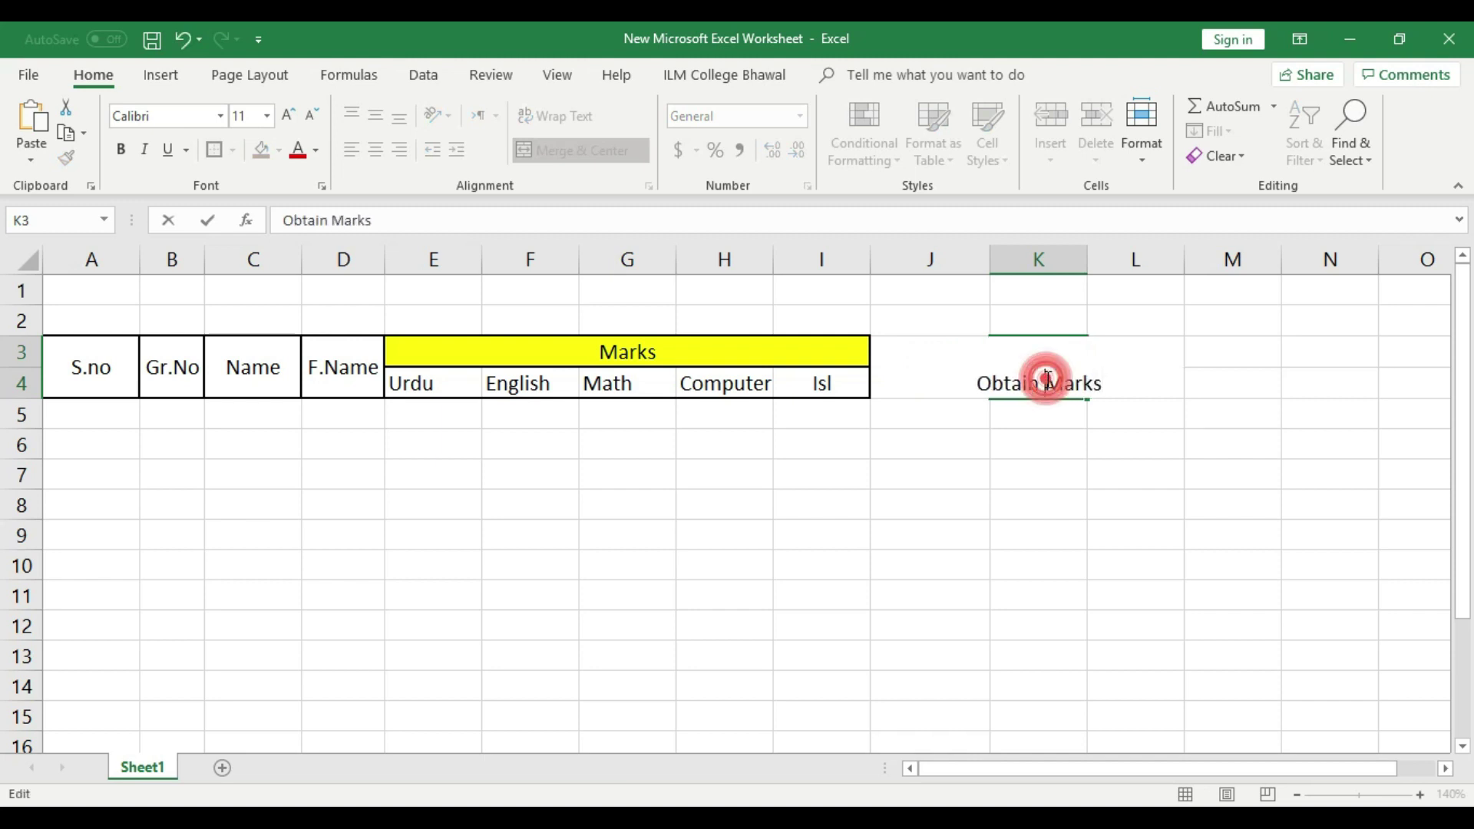
key("alt+Return")
left_click(1060, 522)
left_click(1052, 381)
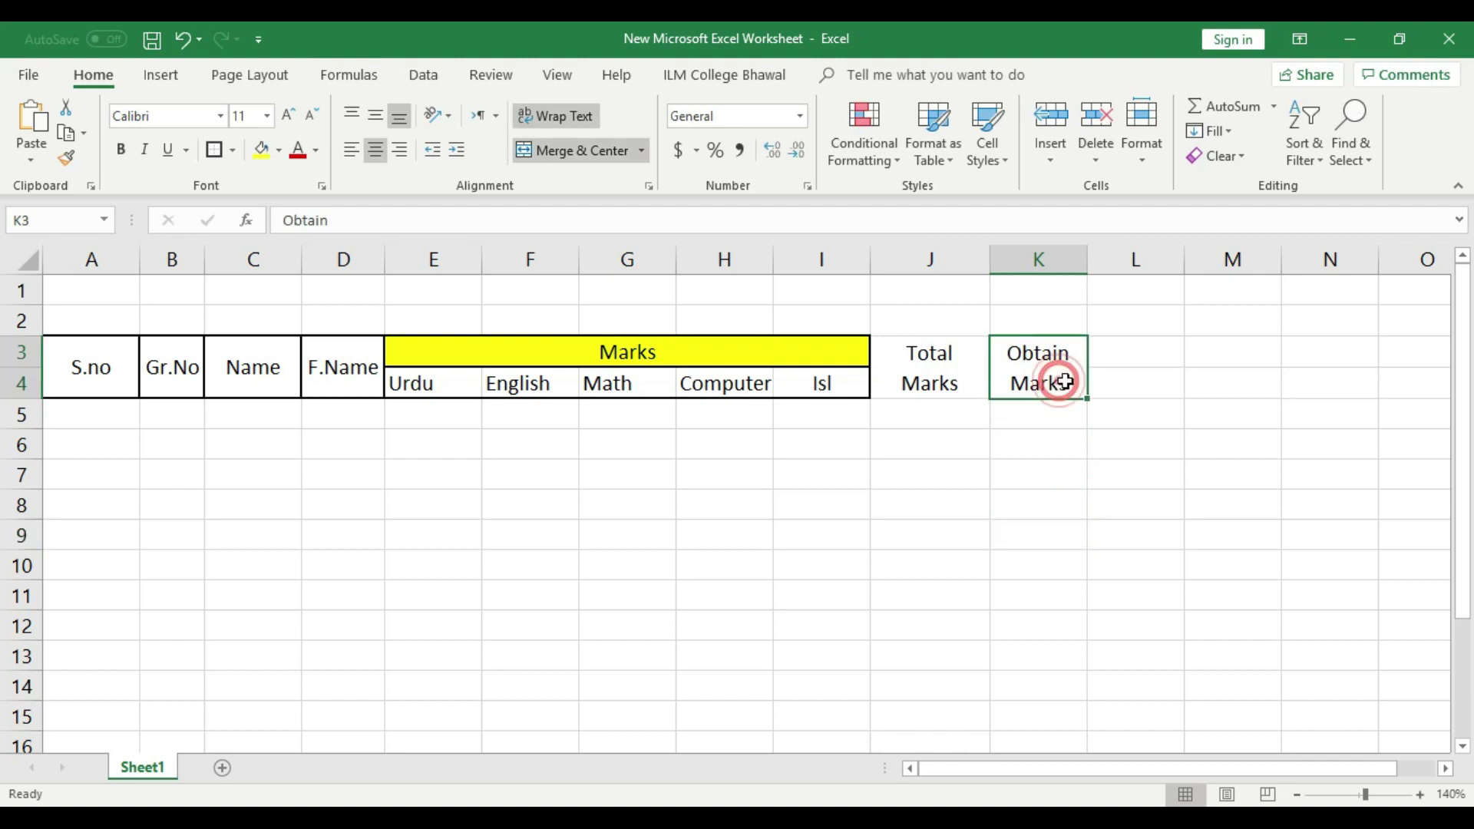
- Autofit the widths of columns J and K to their two-line headings
left_click(950, 378)
double_click(991, 259)
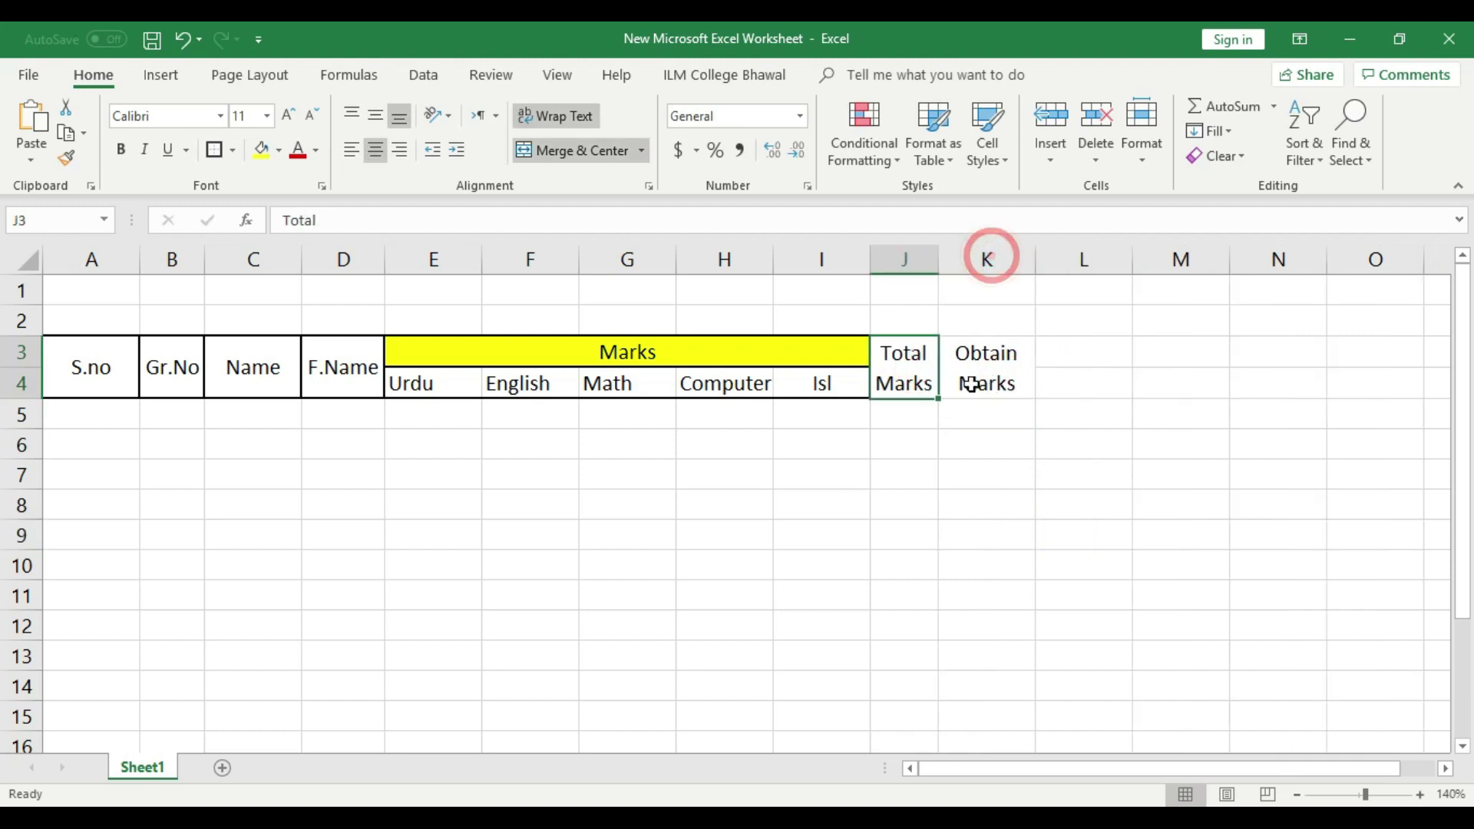
left_click(973, 386)
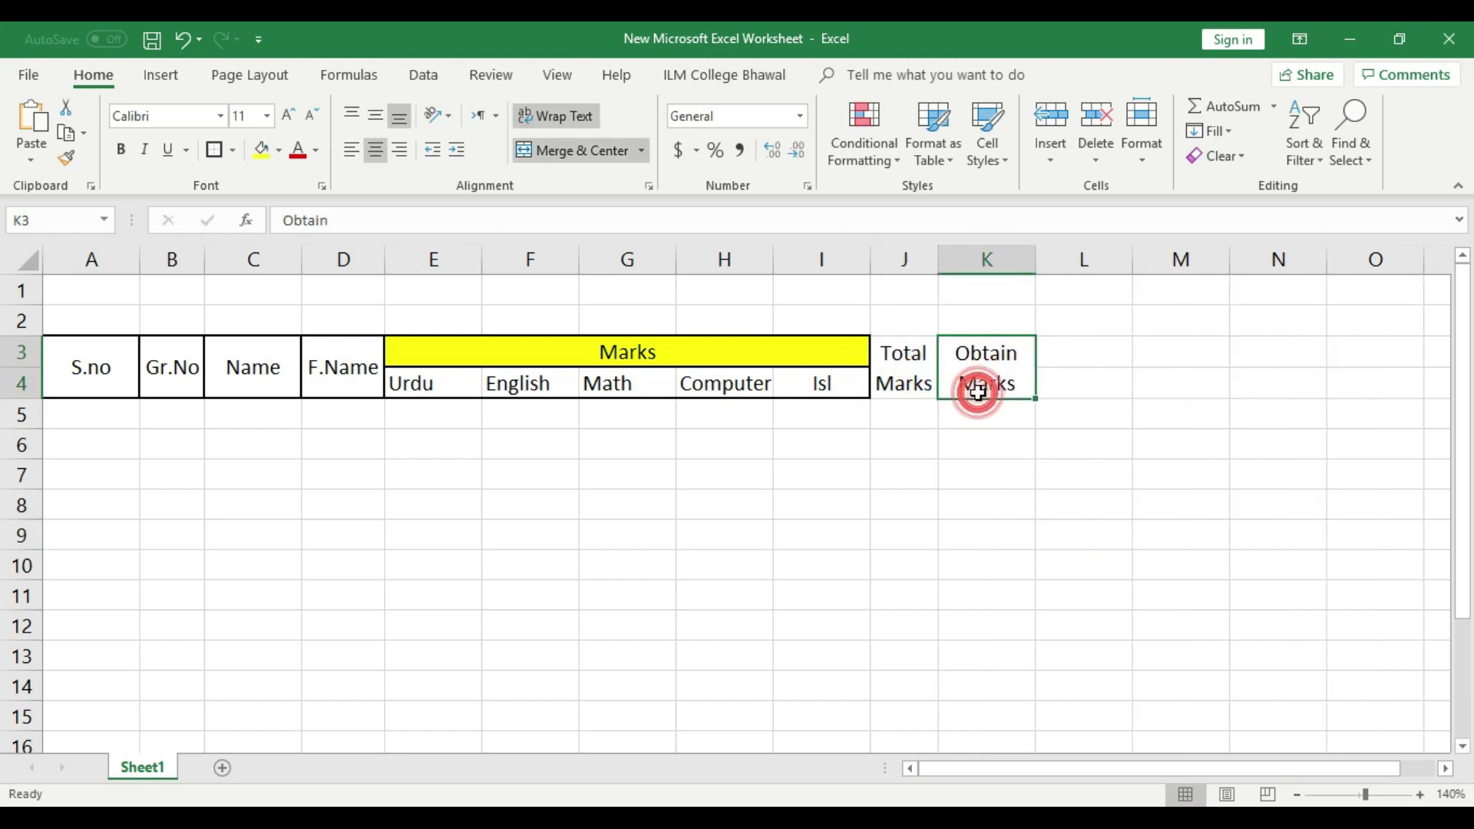
double_click(1031, 259)
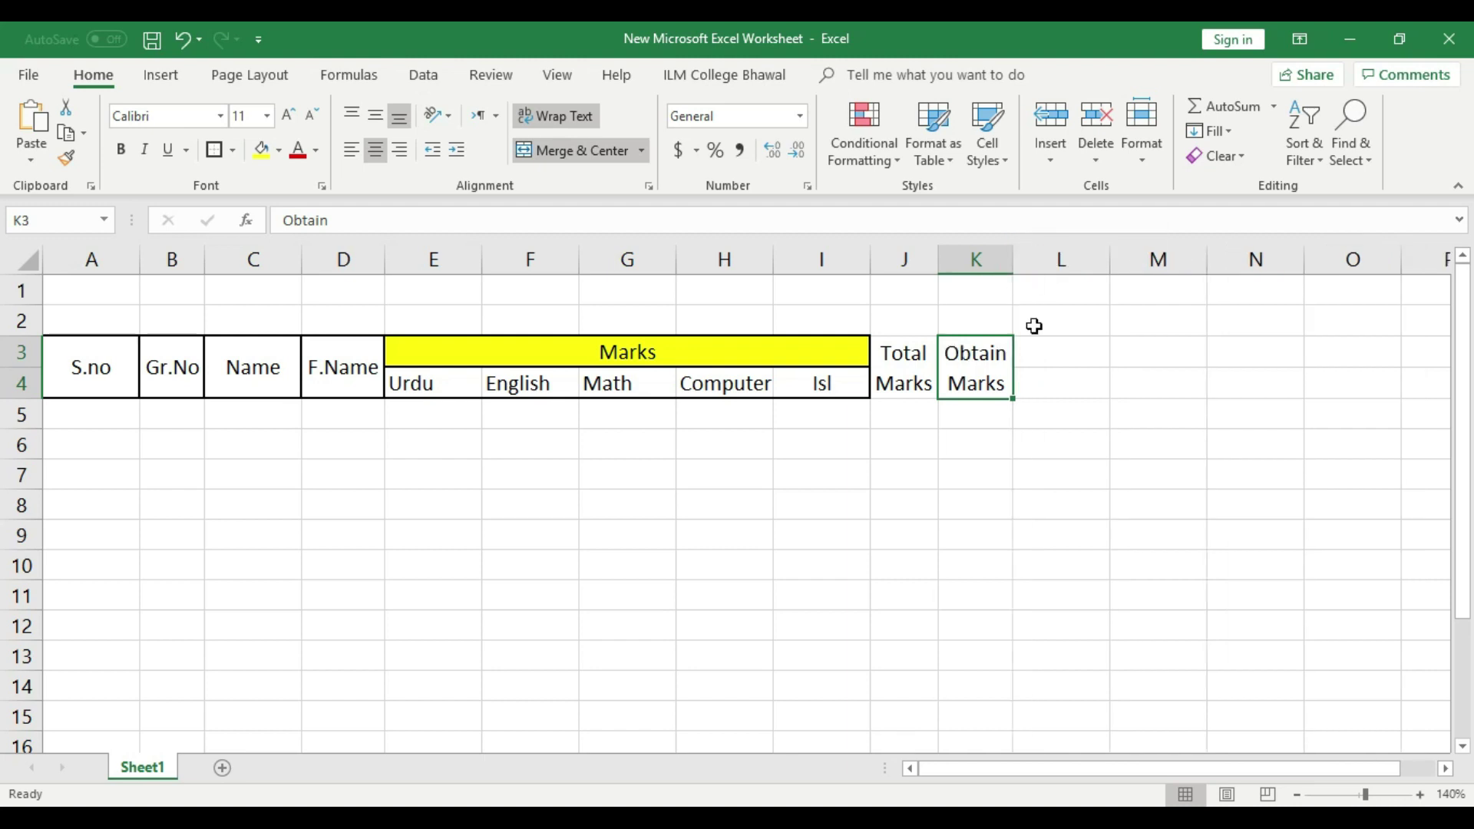
- Merge and center cells L3:L4 and open the merged cell for text entry
left_click_drag(1044, 349, 1046, 384)
left_click(622, 151)
left_click(1055, 464)
double_click(1055, 374)
type("Percentage")
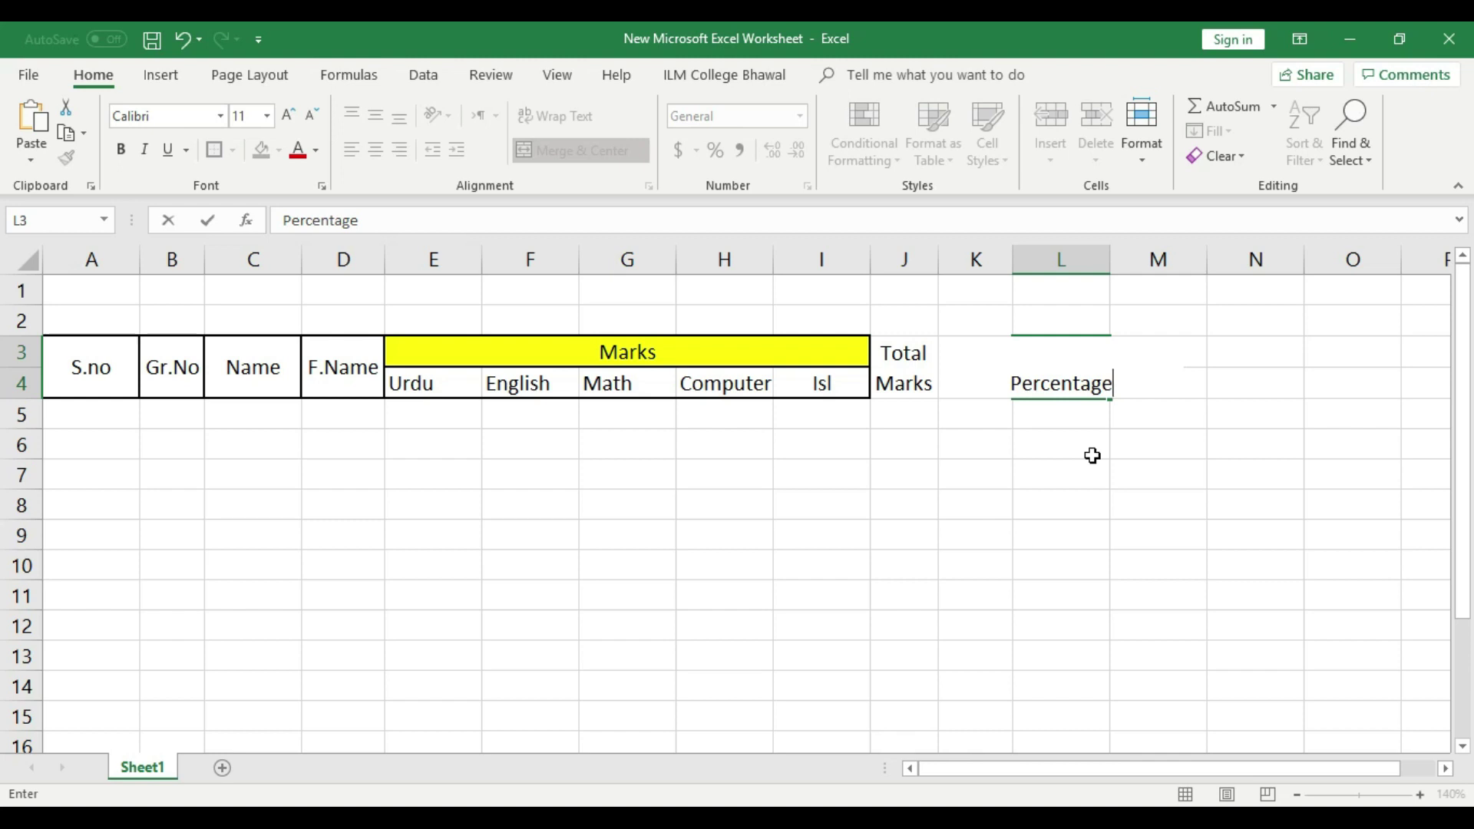
key("BackSpace")
key("BackSpace")
key("BackSpace")
key("BackSpace")
key("BackSpace")
key("BackSpace")
key("BackSpace")
key("BackSpace")
key("BackSpace")
key("BackSpace")
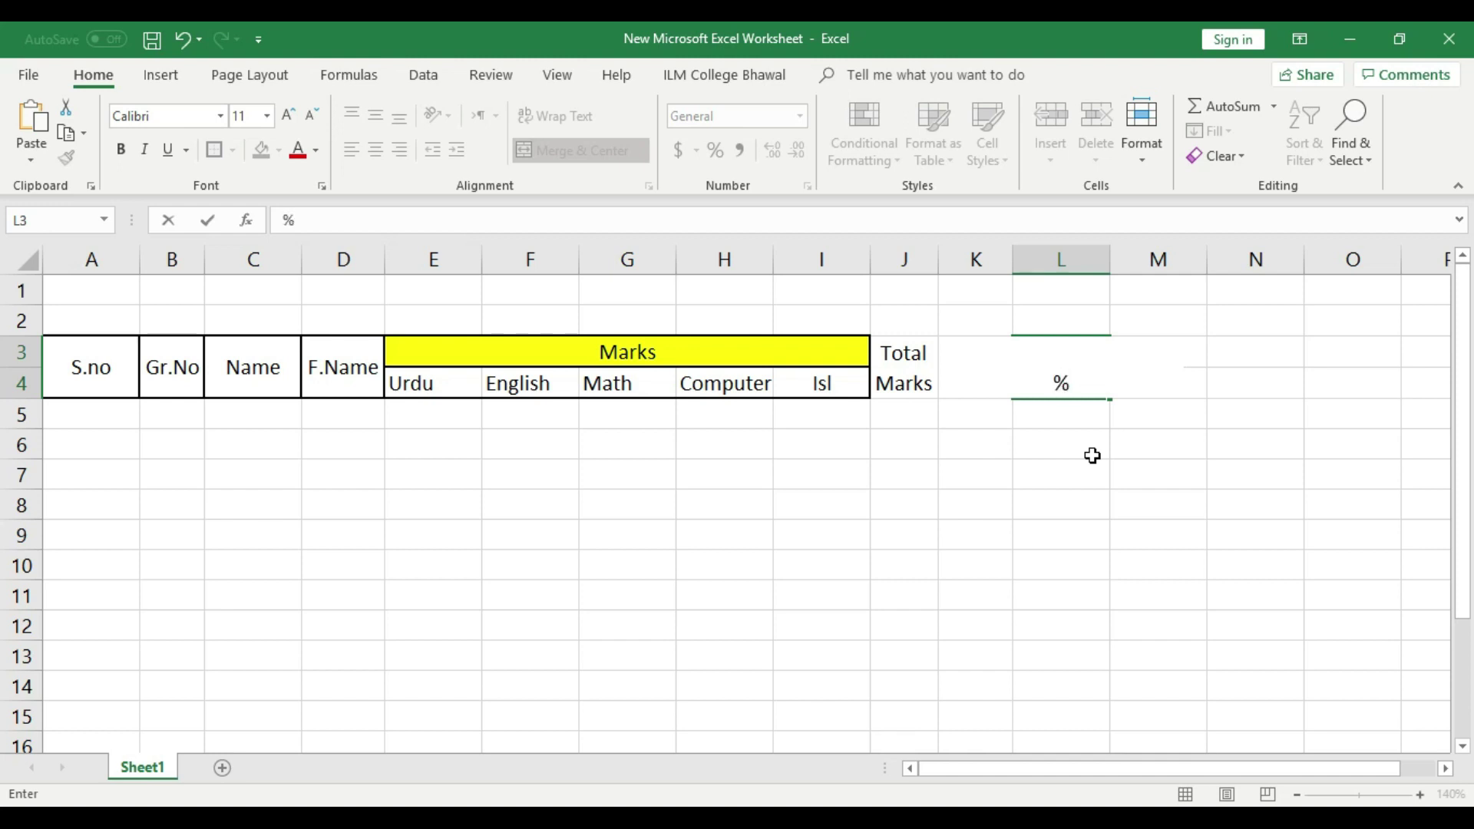
- Enter the heading "%" in merged cell L3 and align it vertically to the middle
left_click(1092, 456)
left_click(1075, 369)
left_click(371, 117)
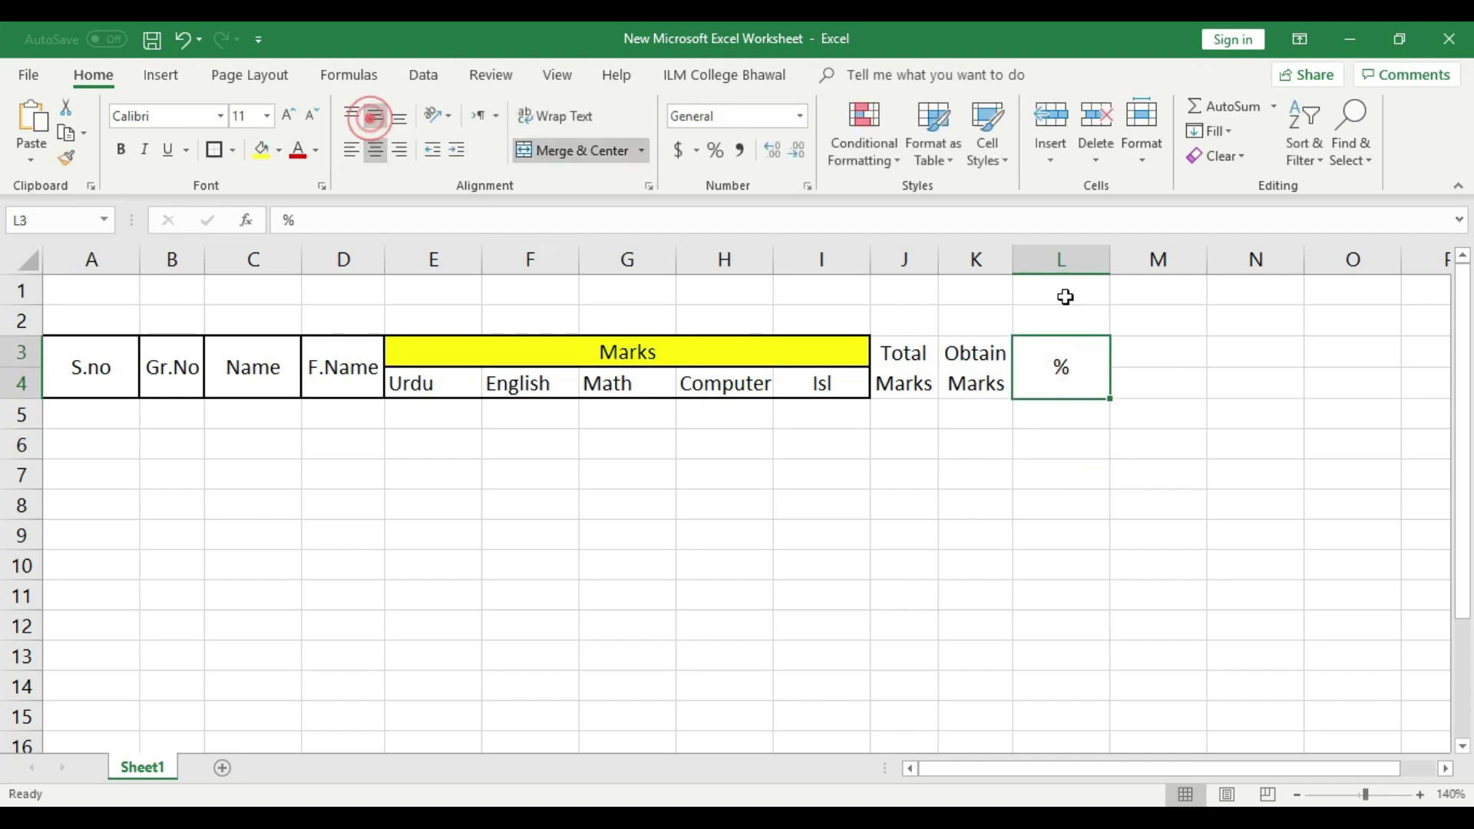
- Narrow column L to suit the short "%" heading
left_click_drag(1107, 257, 1107, 257)
left_click(1107, 470)
left_click_drag(1041, 259, 1053, 259)
left_click(1142, 440)
- Merge and center M3:M4, enter the heading "Result" and align it vertically to the middle
left_click_drag(1100, 357, 1100, 384)
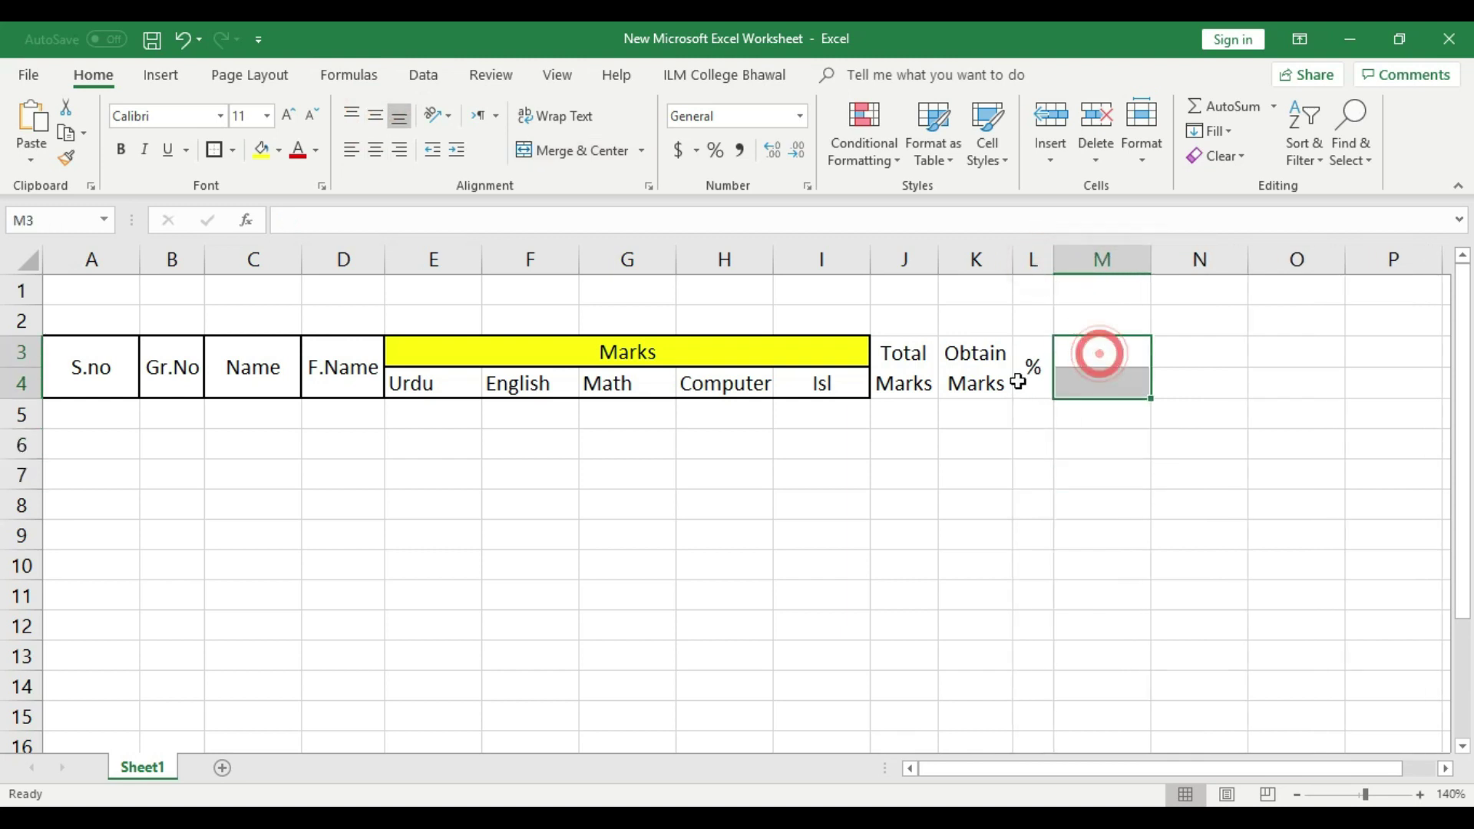
left_click(560, 150)
left_click(1033, 500)
double_click(1099, 381)
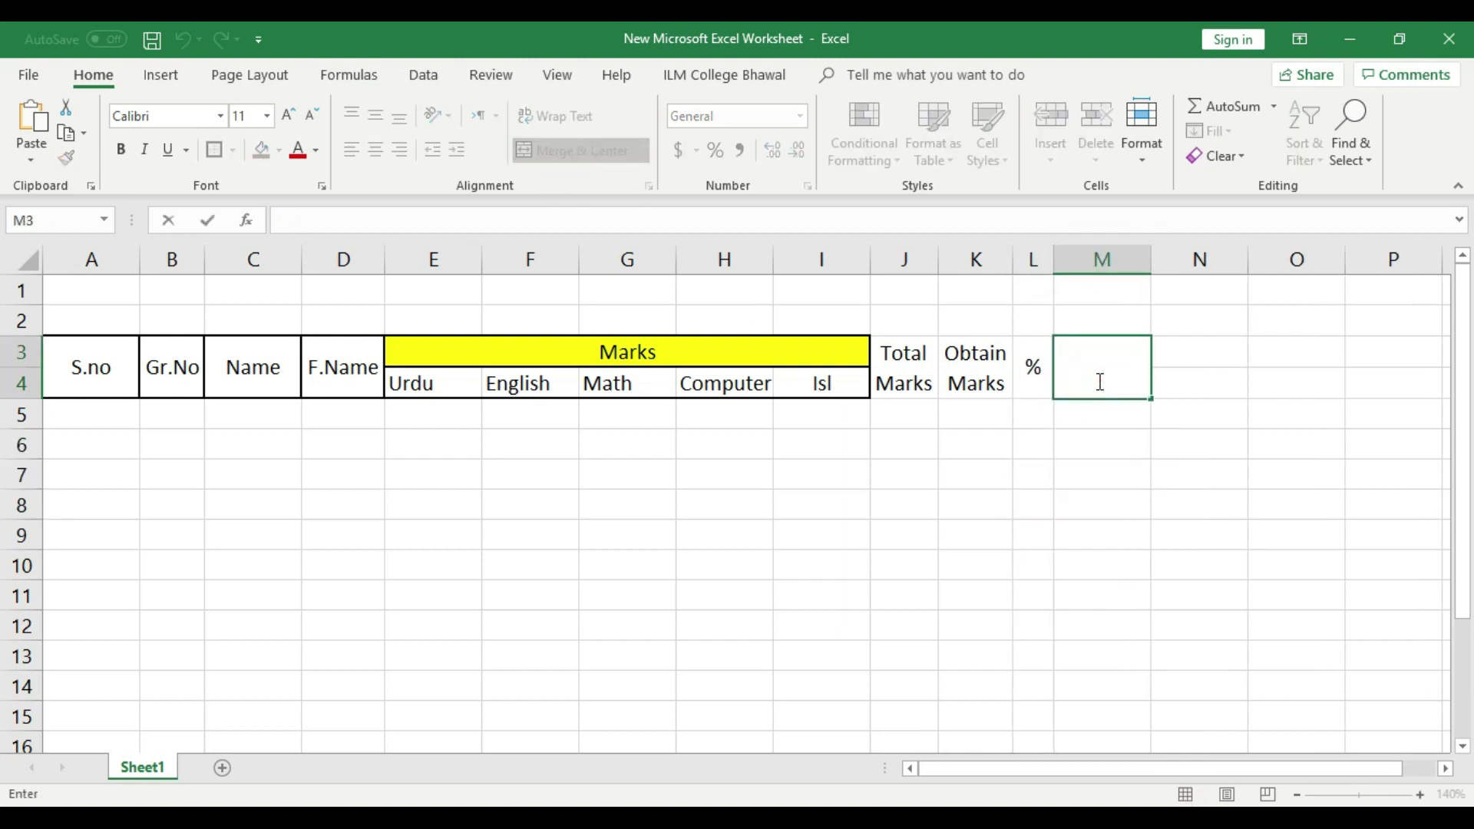
type("Result")
key("Return")
left_click(1119, 357)
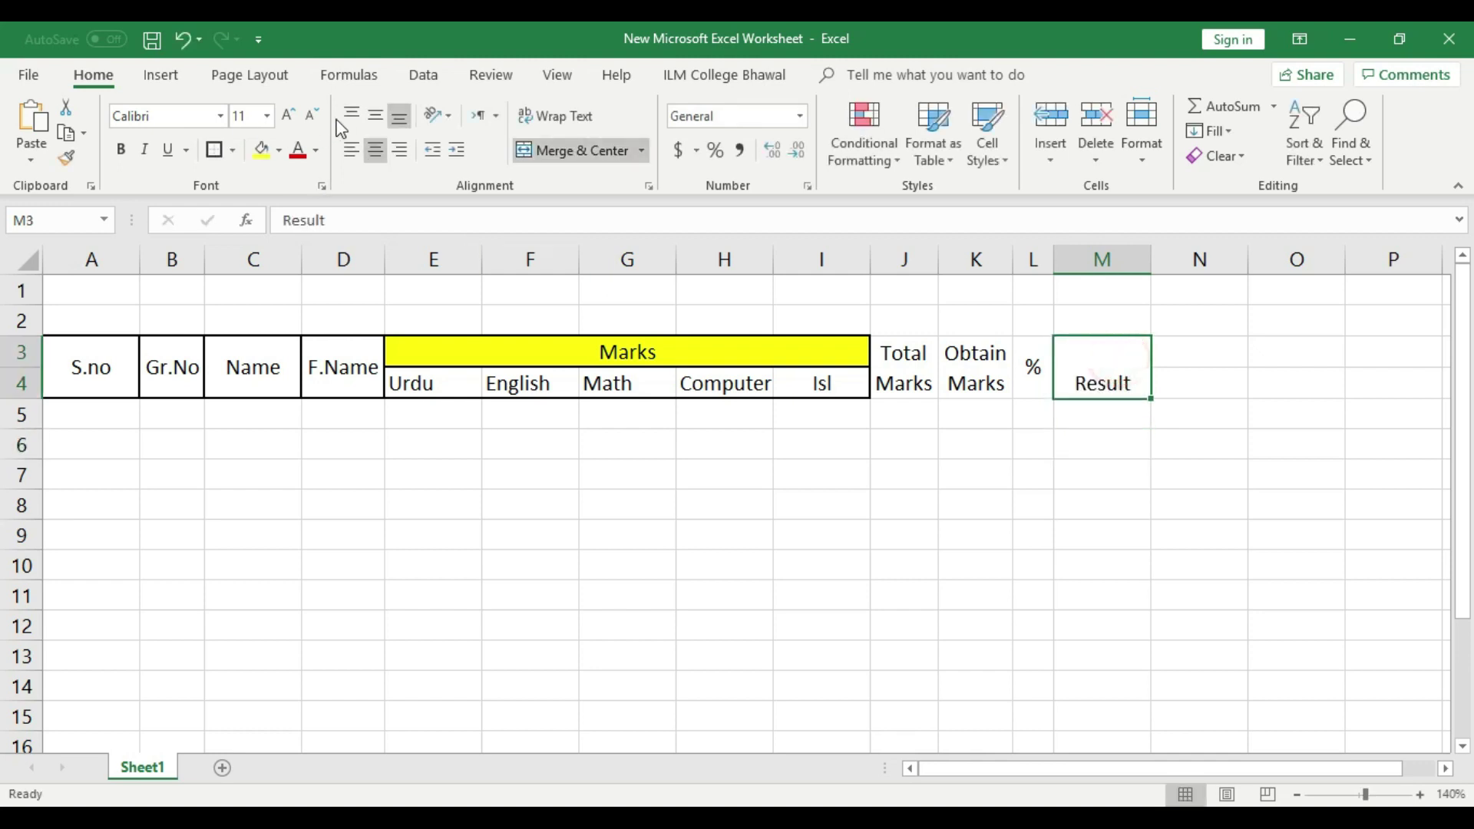
left_click(374, 115)
- Autofit the widths of columns A and C to the "S.no" and "Name" headers
left_click(988, 454)
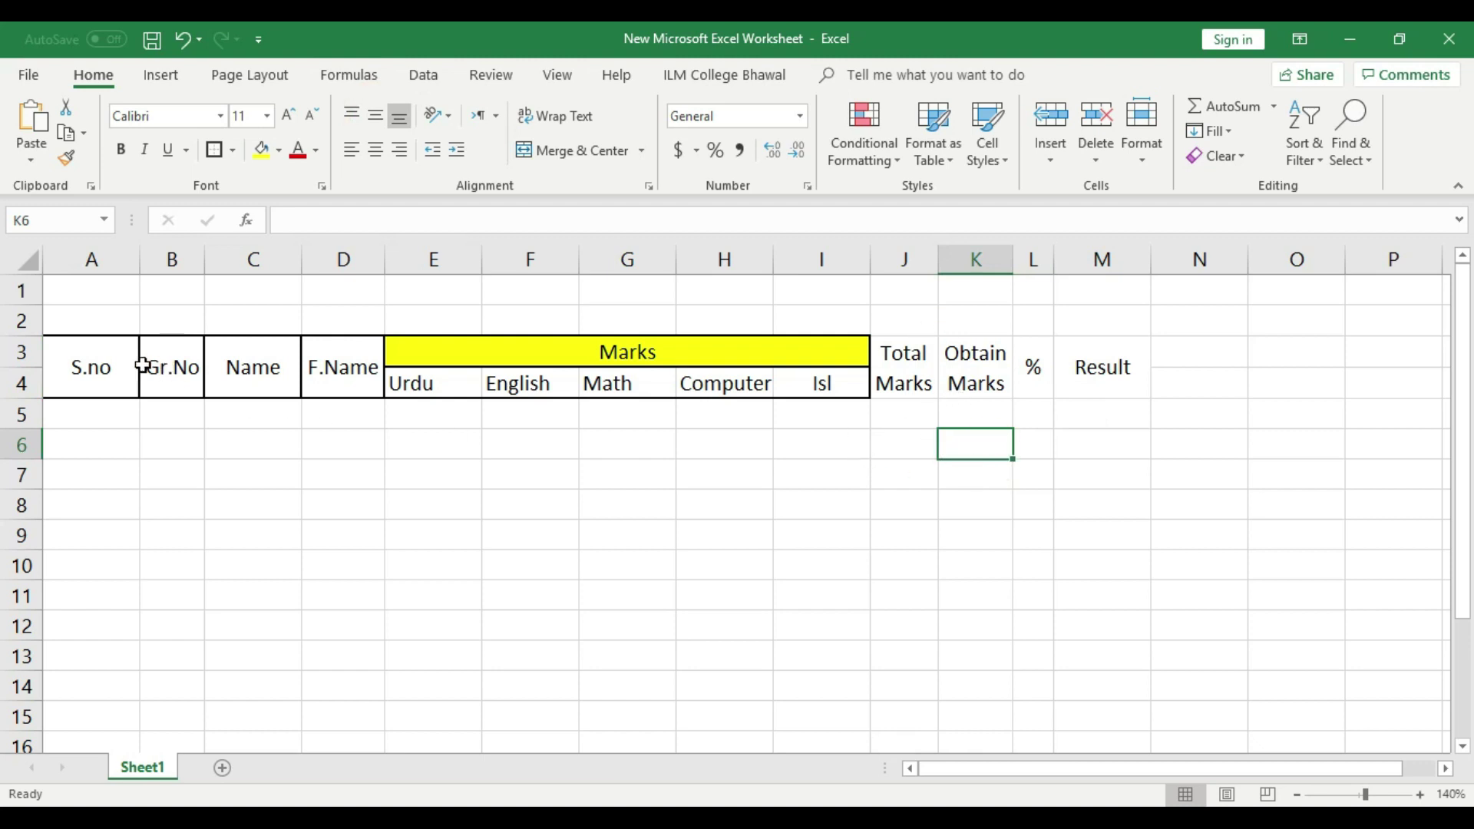
double_click(143, 259)
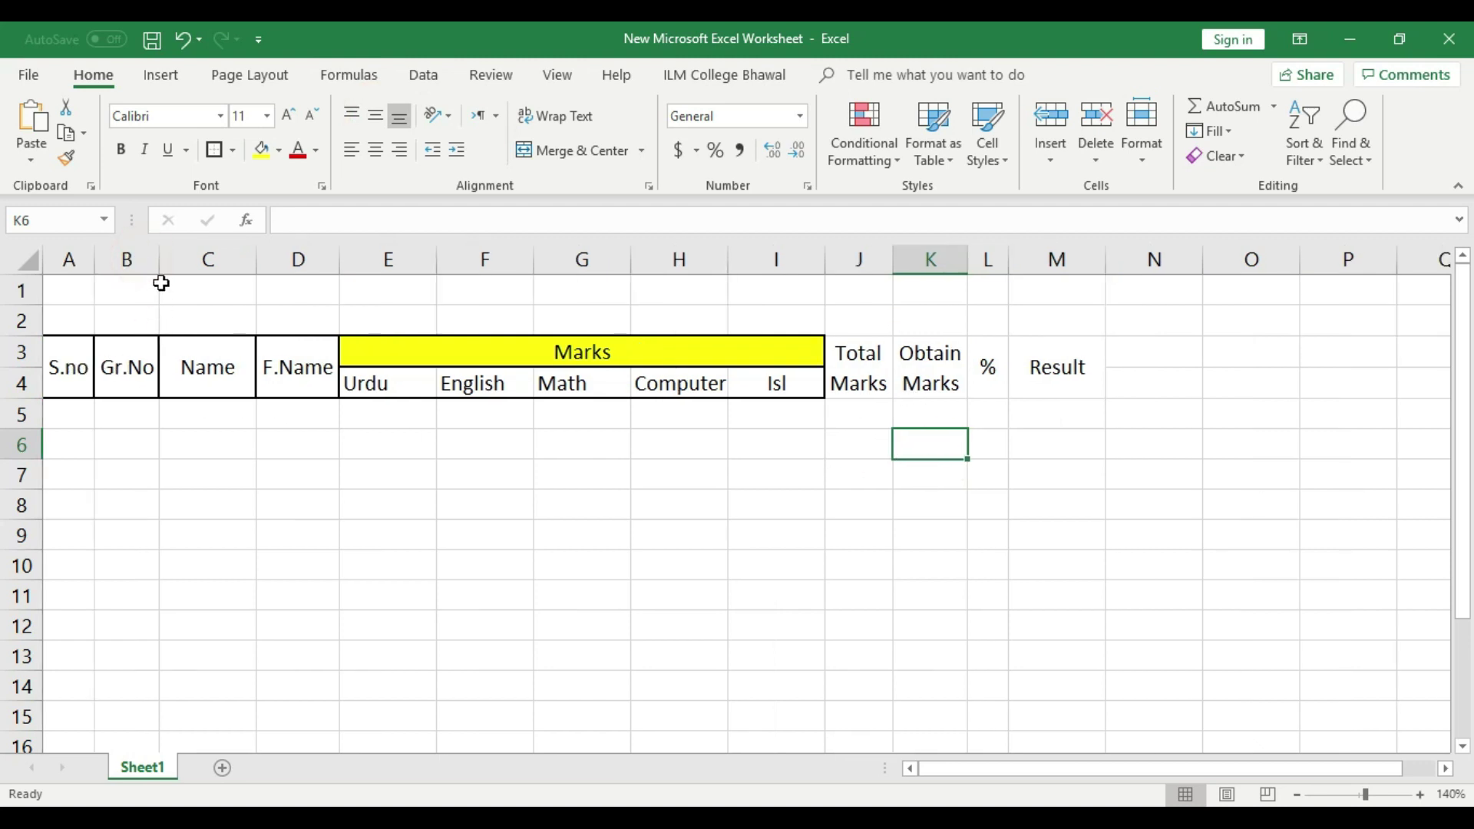
double_click(254, 258)
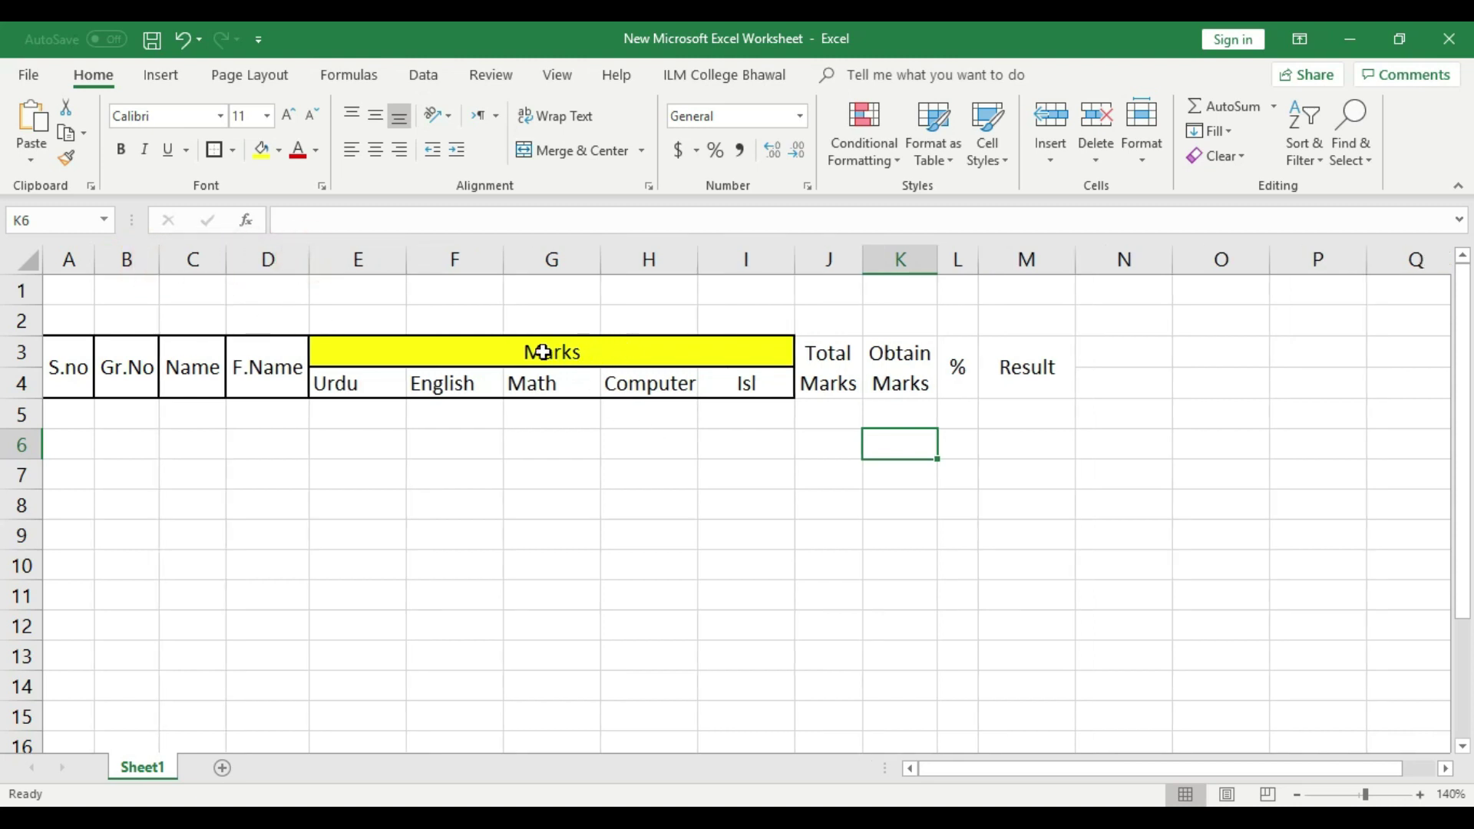
- Change the yellow heading above the subjects to "Subject Marks"
double_click(507, 352)
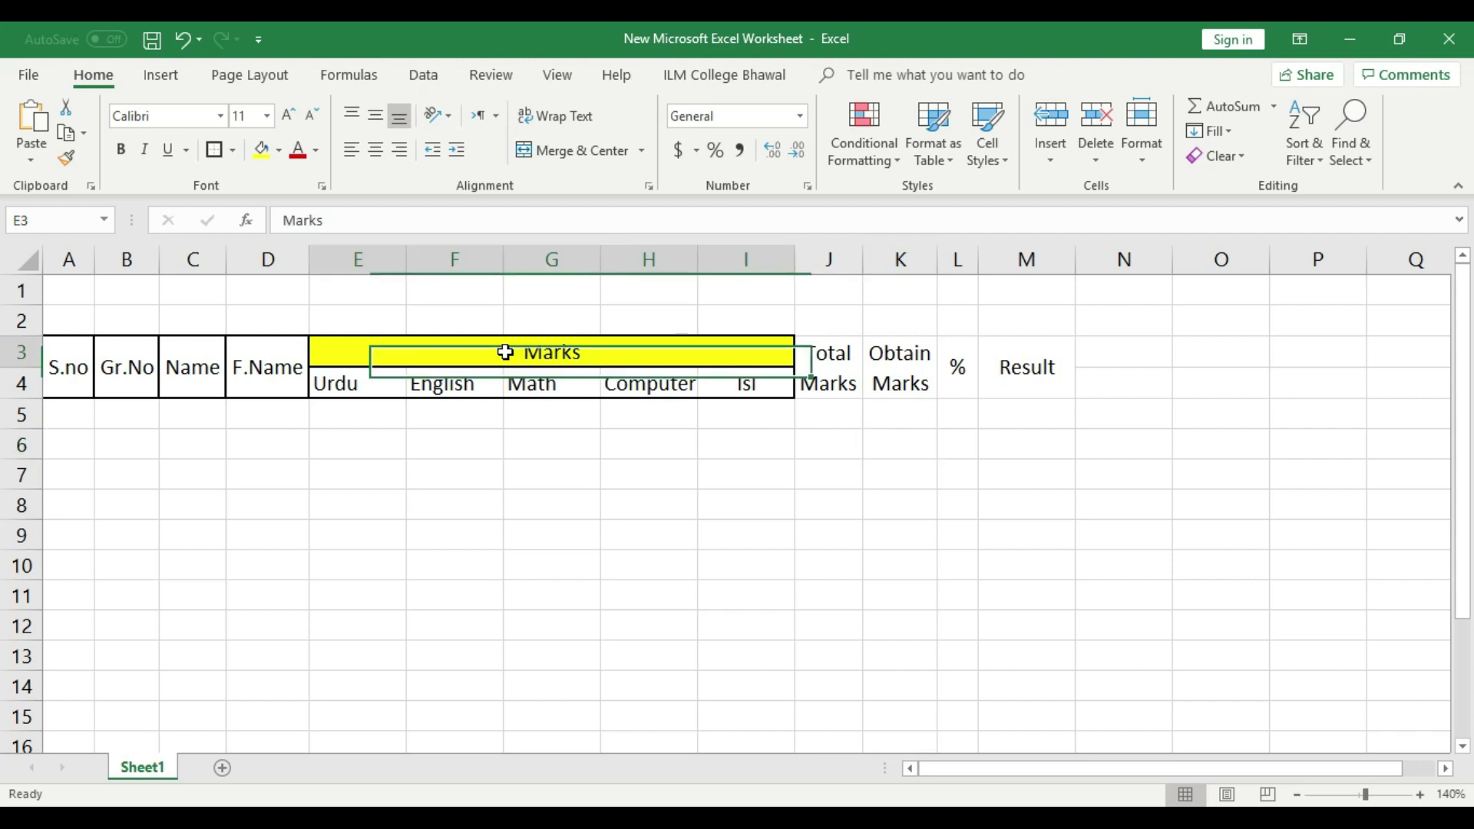
type("Subject")
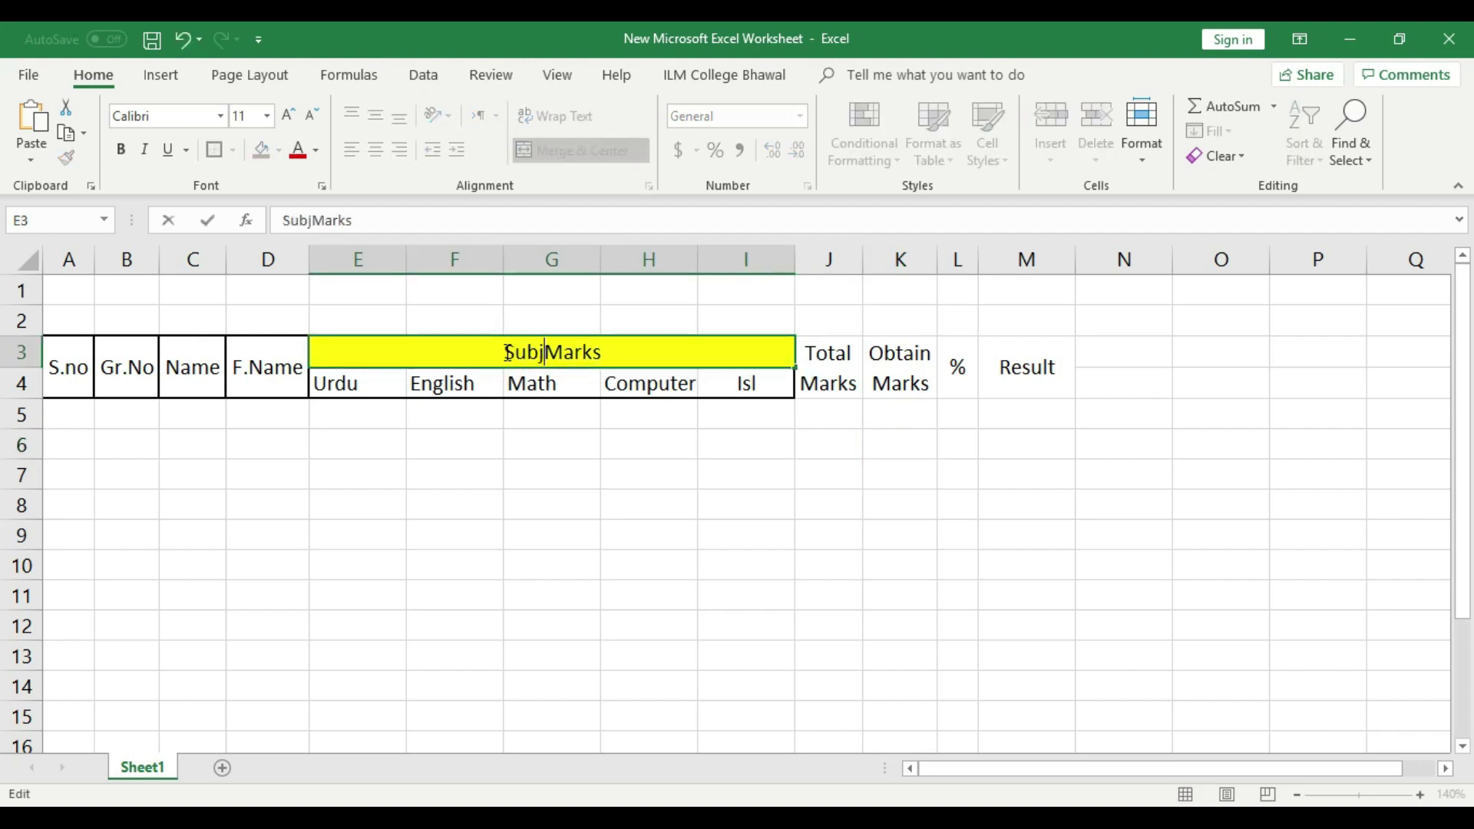
left_click(549, 471)
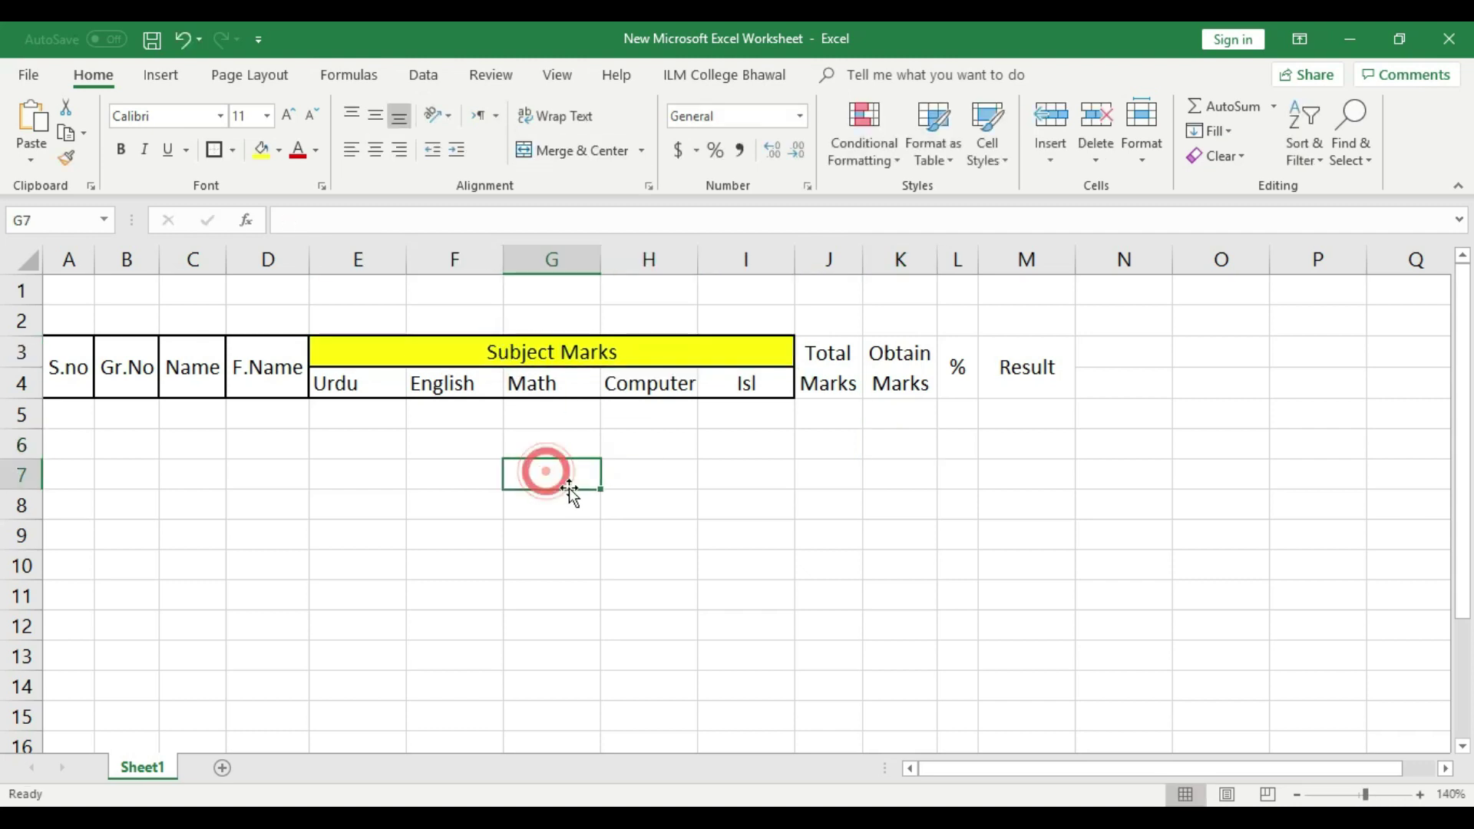
- Apply thick outside borders to each of the merged headers "Total Marks", "Obtain Marks", "%" and "Result" in J3:M4
left_click(844, 357)
left_click(914, 367)
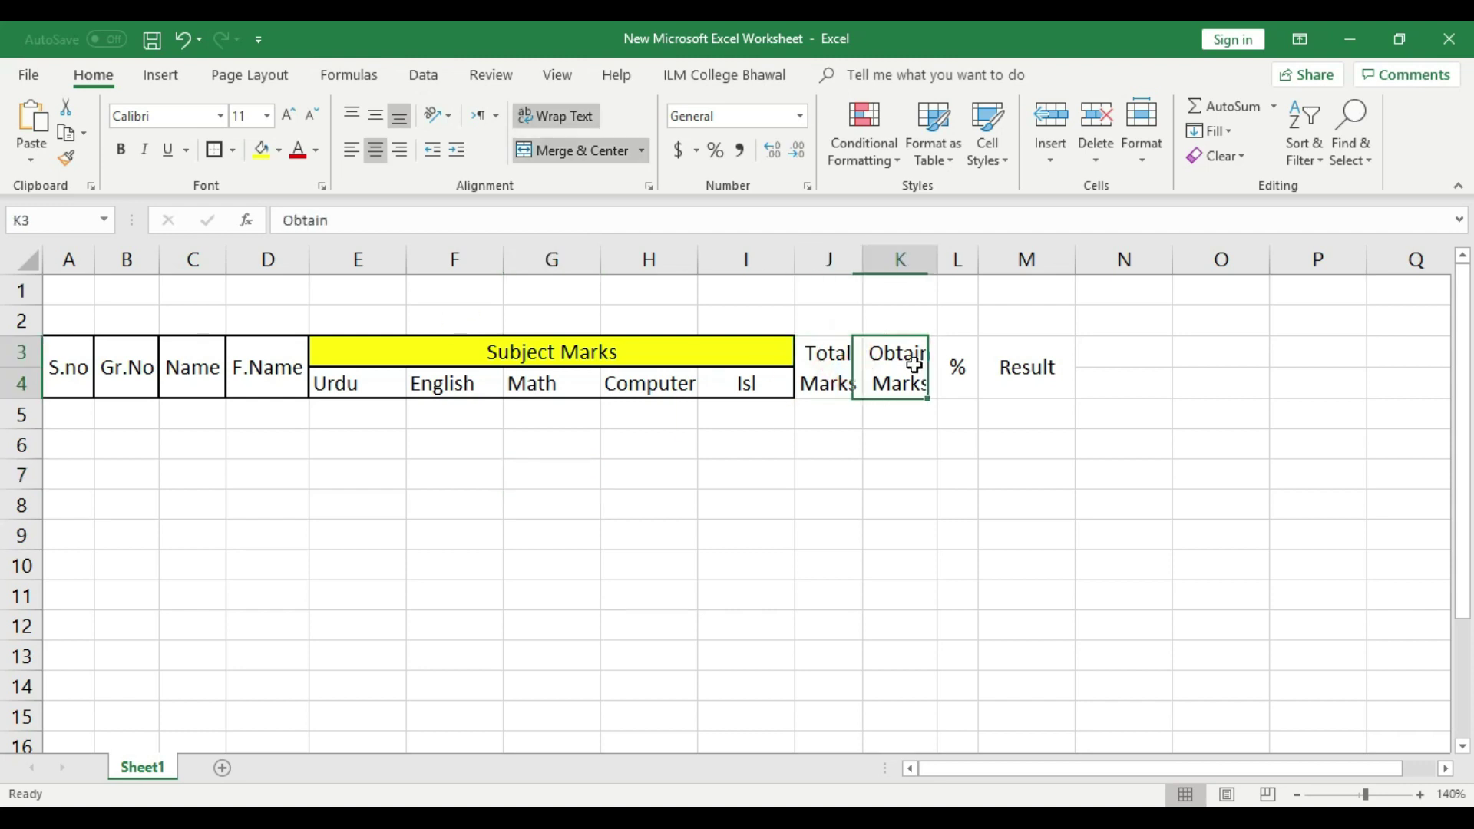
left_click(802, 359)
left_click(215, 149)
key("Right")
left_click(218, 146)
key("Right")
left_click(219, 146)
key("Right")
left_click(218, 146)
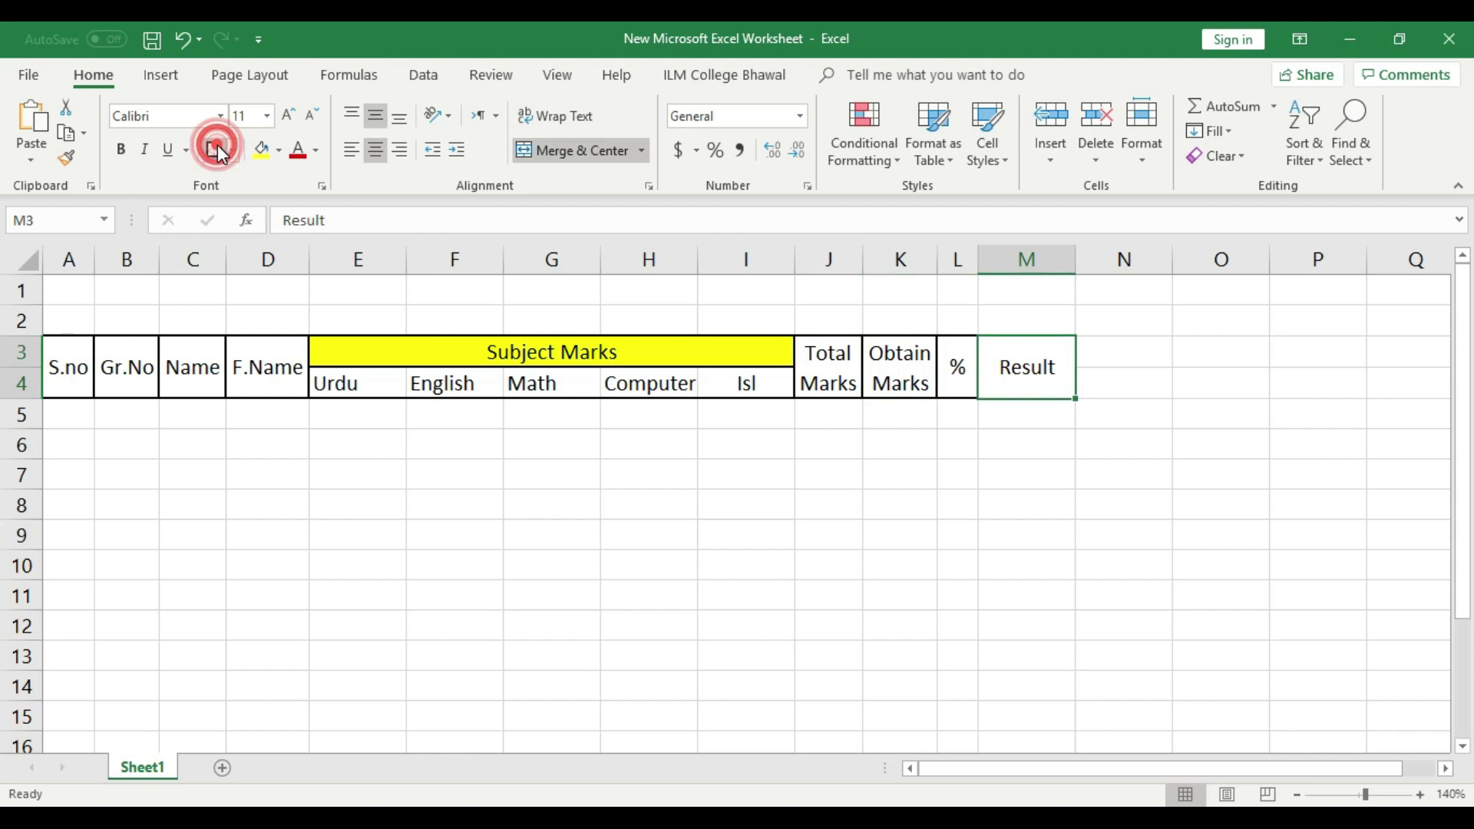
left_click(799, 468)
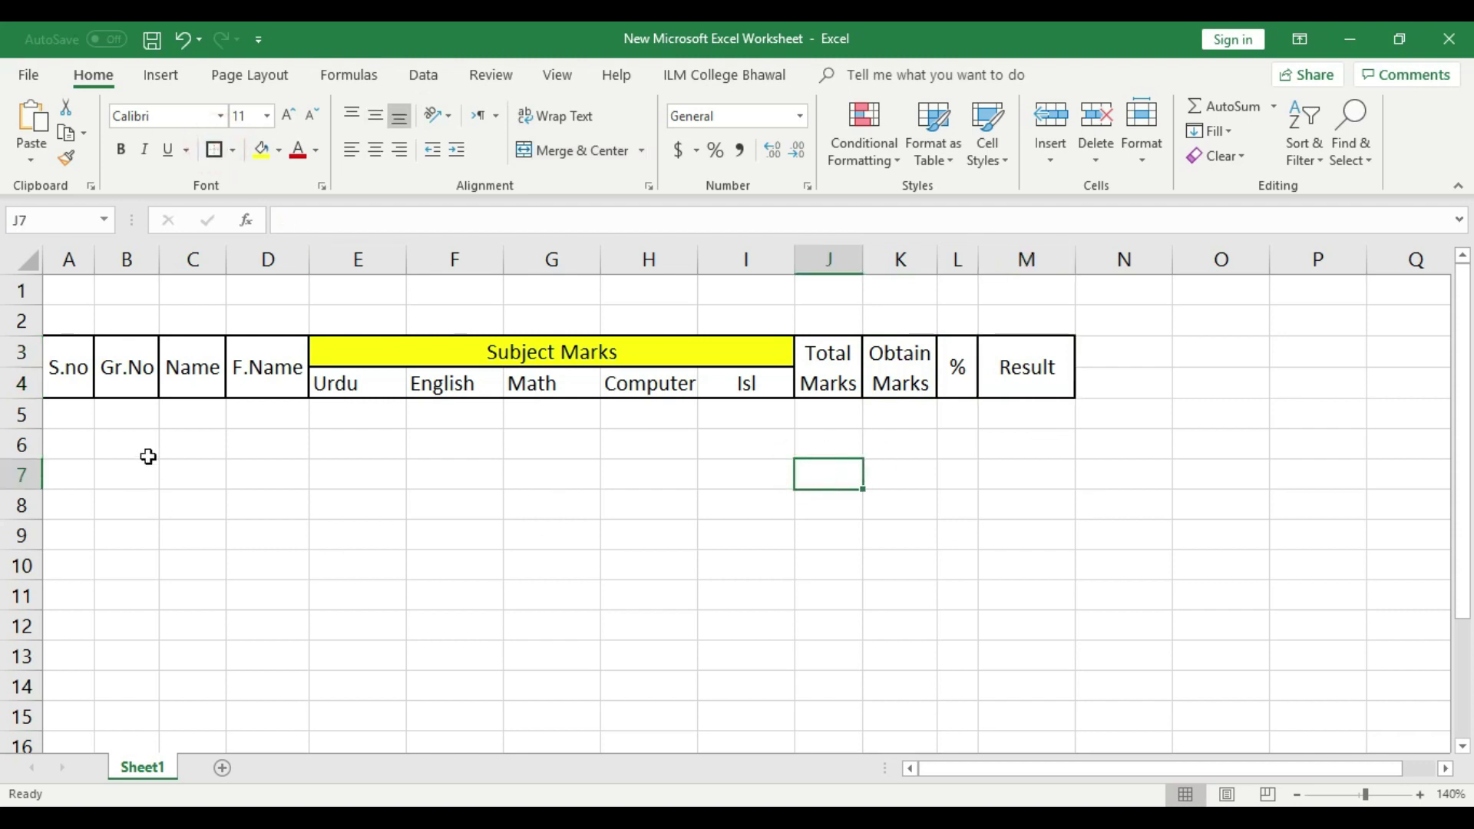
left_click(156, 258)
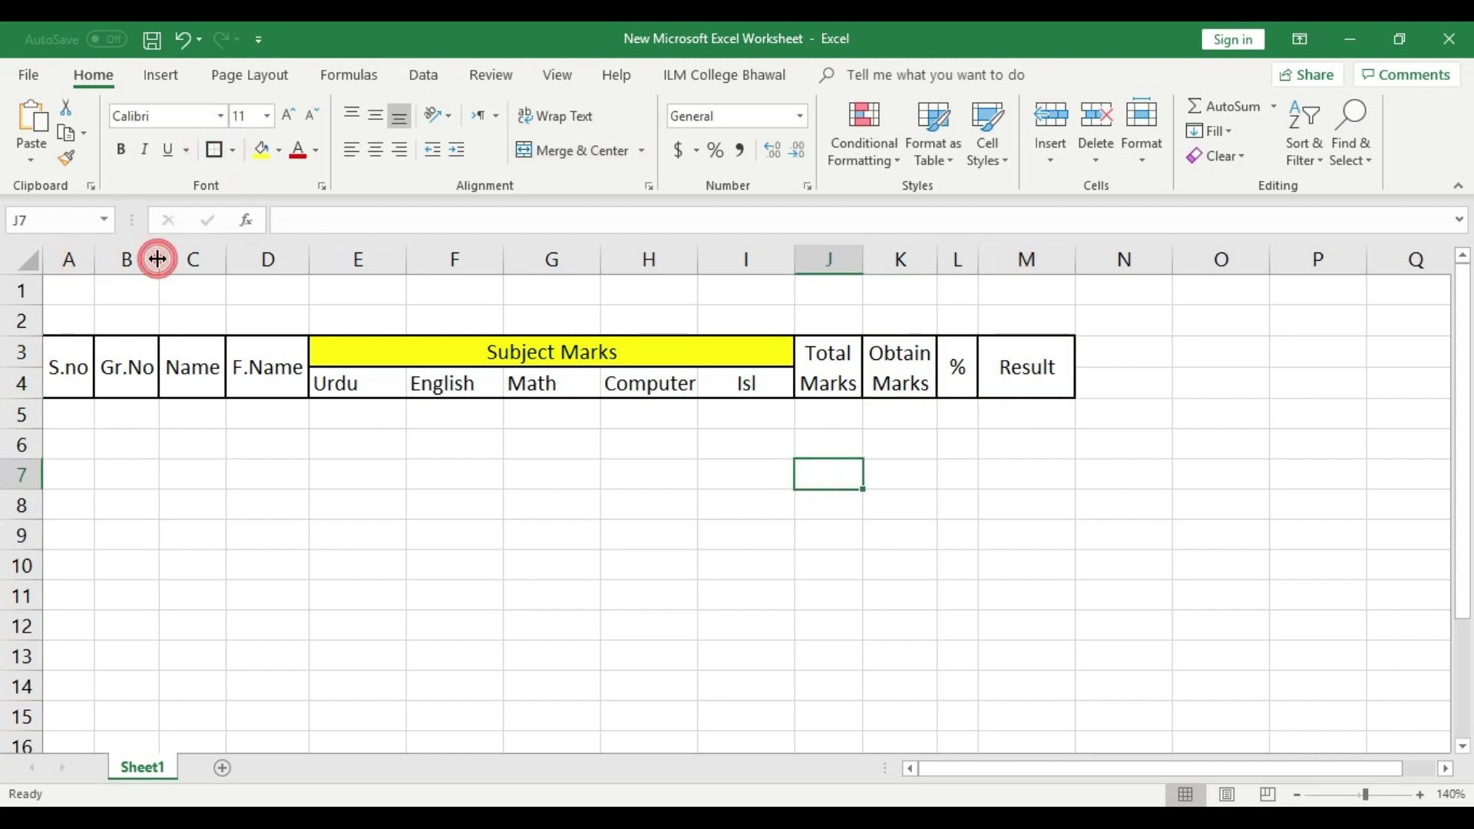
left_click_drag(224, 261, 224, 261)
left_click(307, 259)
- Fill the S.no column with the series 1 to 10 in A5:A14 and center the numbers
left_click(73, 412)
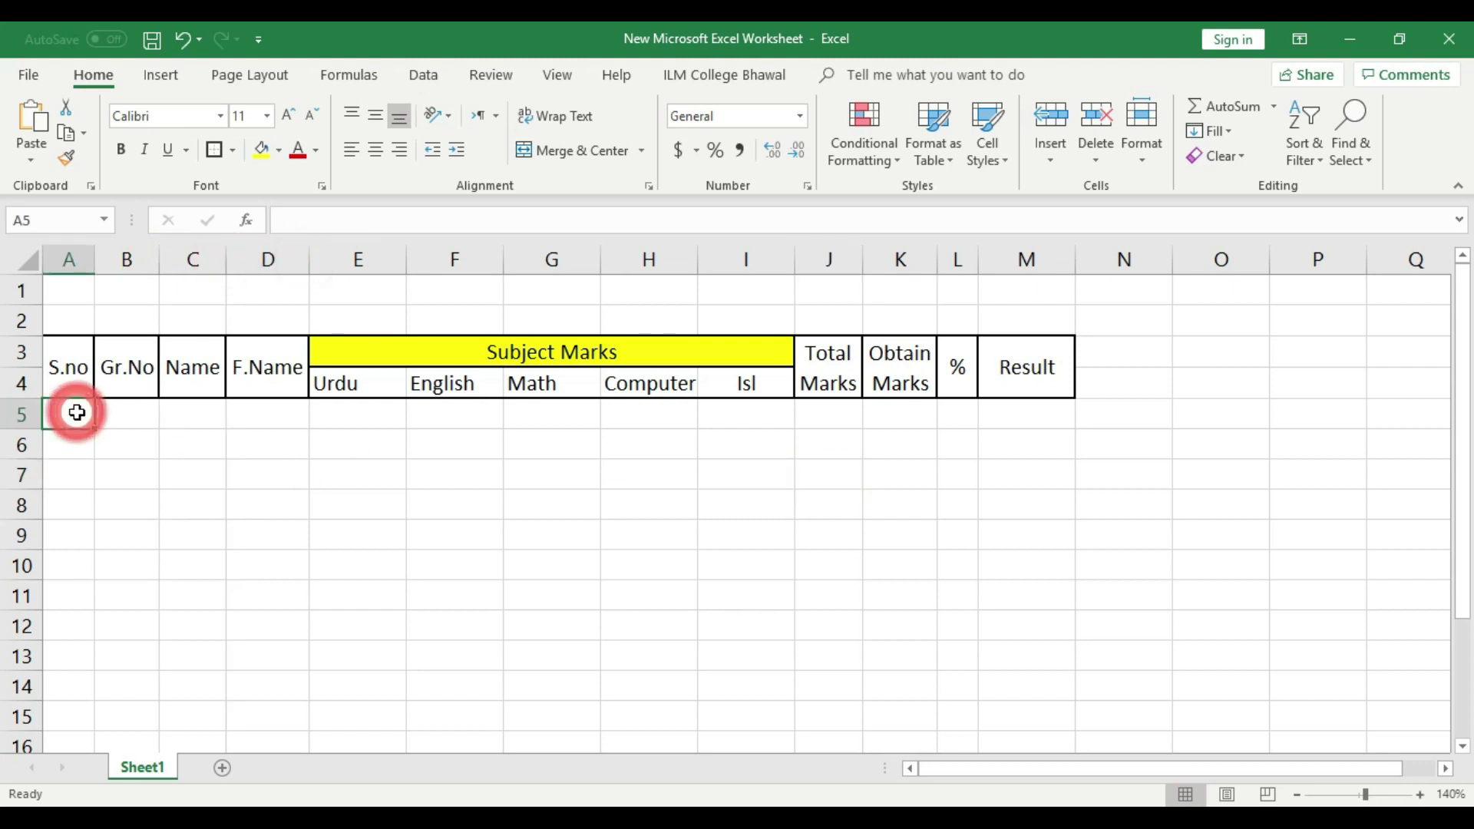
type("1")
left_click(76, 454)
type("2")
left_click(80, 487)
left_click_drag(79, 412, 101, 708)
key("ctrl+e")
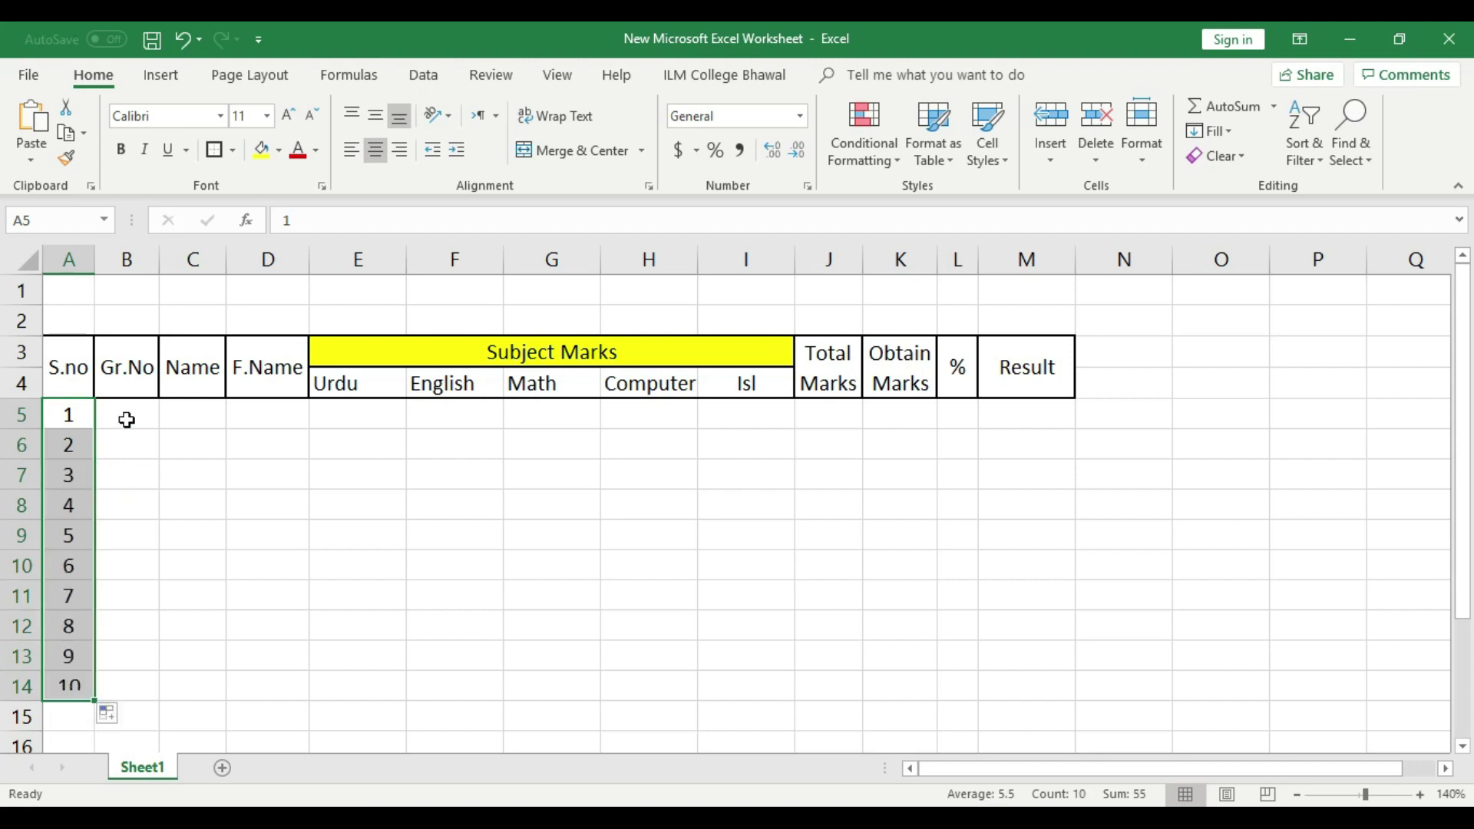
- Enter the first student's Gr.No in B5, using a hyphen instead of an equals sign as the separator
left_click(127, 419)
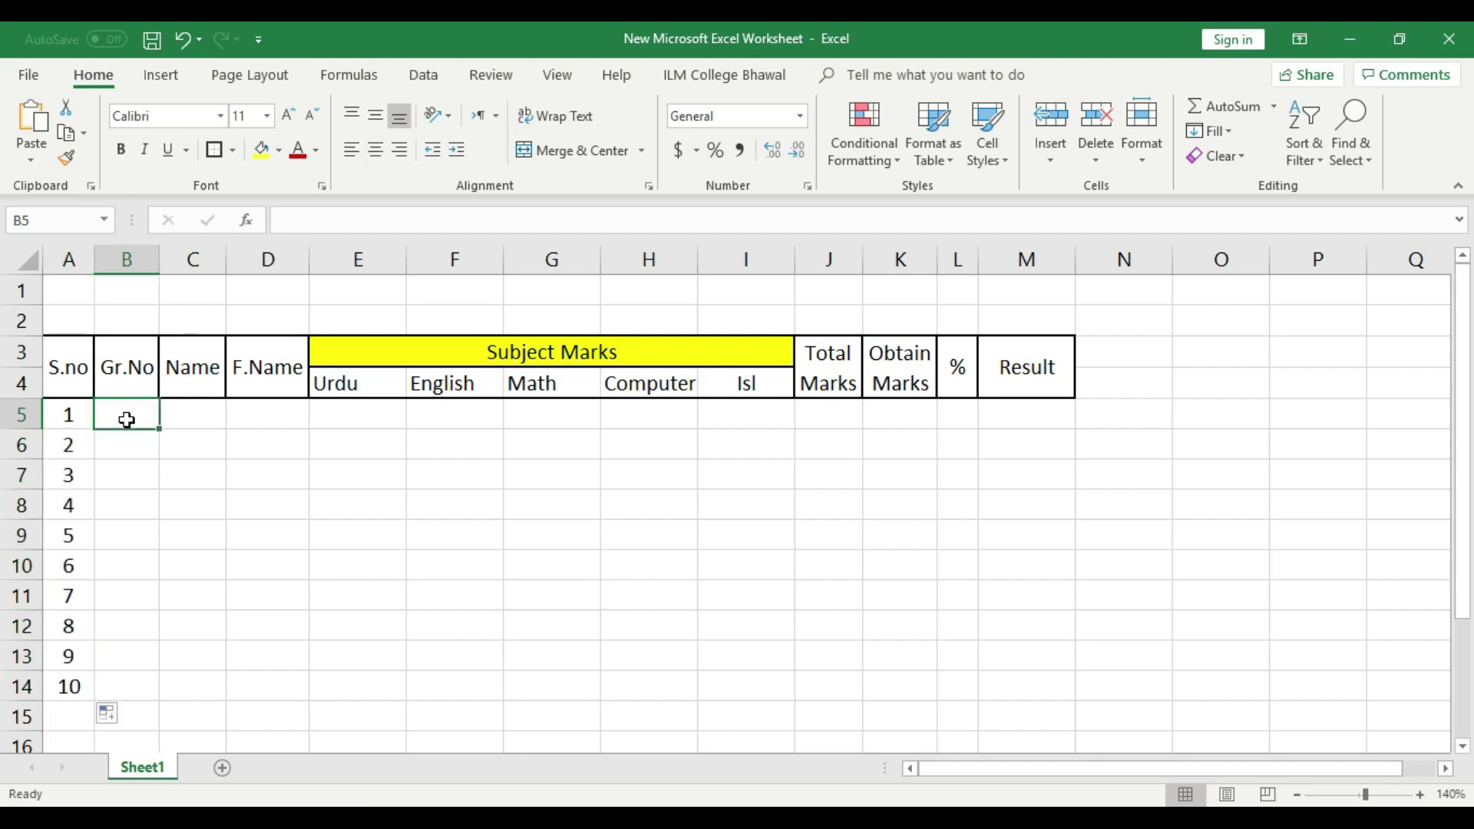
type("19=001")
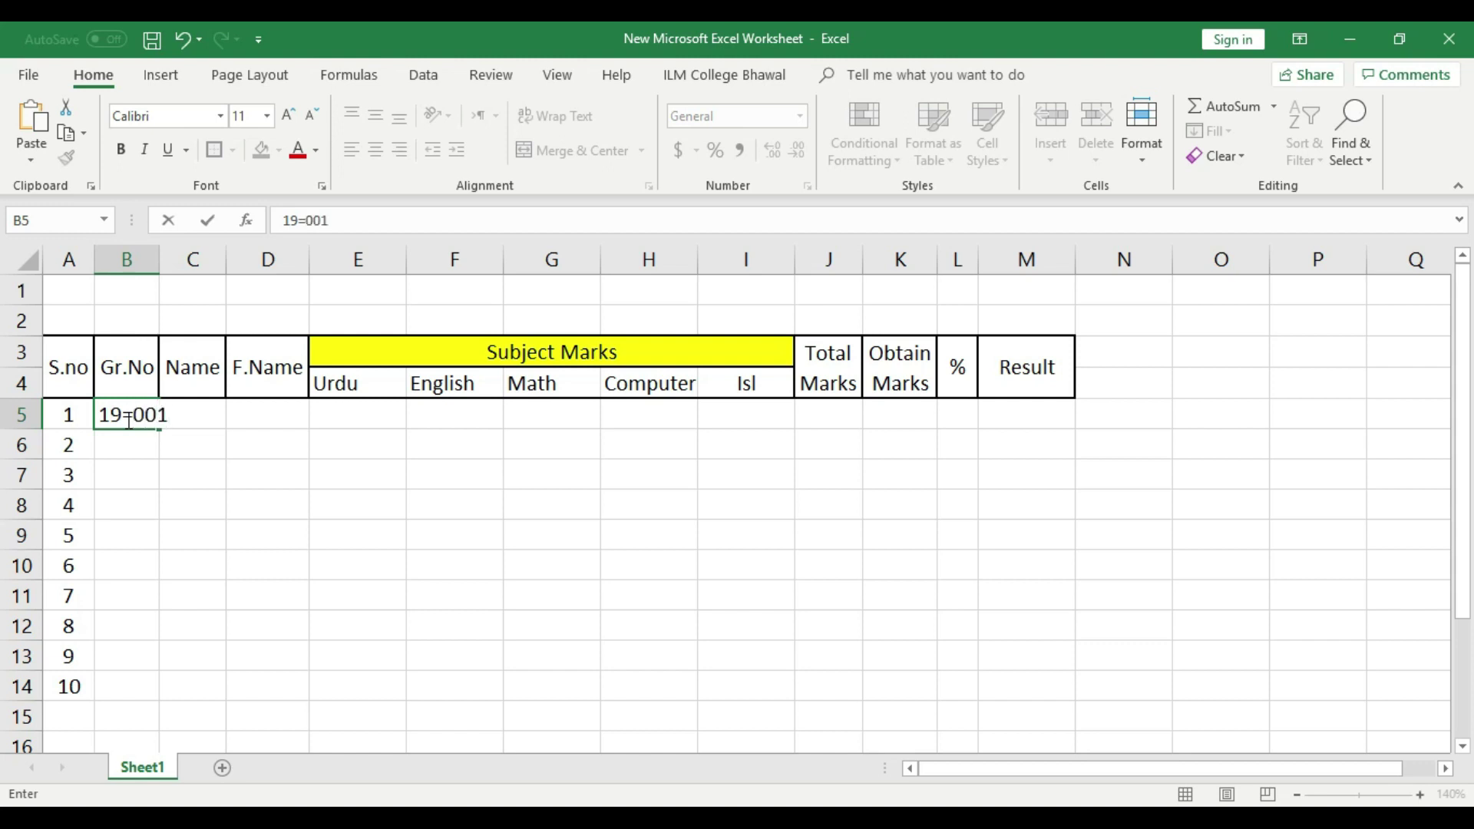
left_click(153, 473)
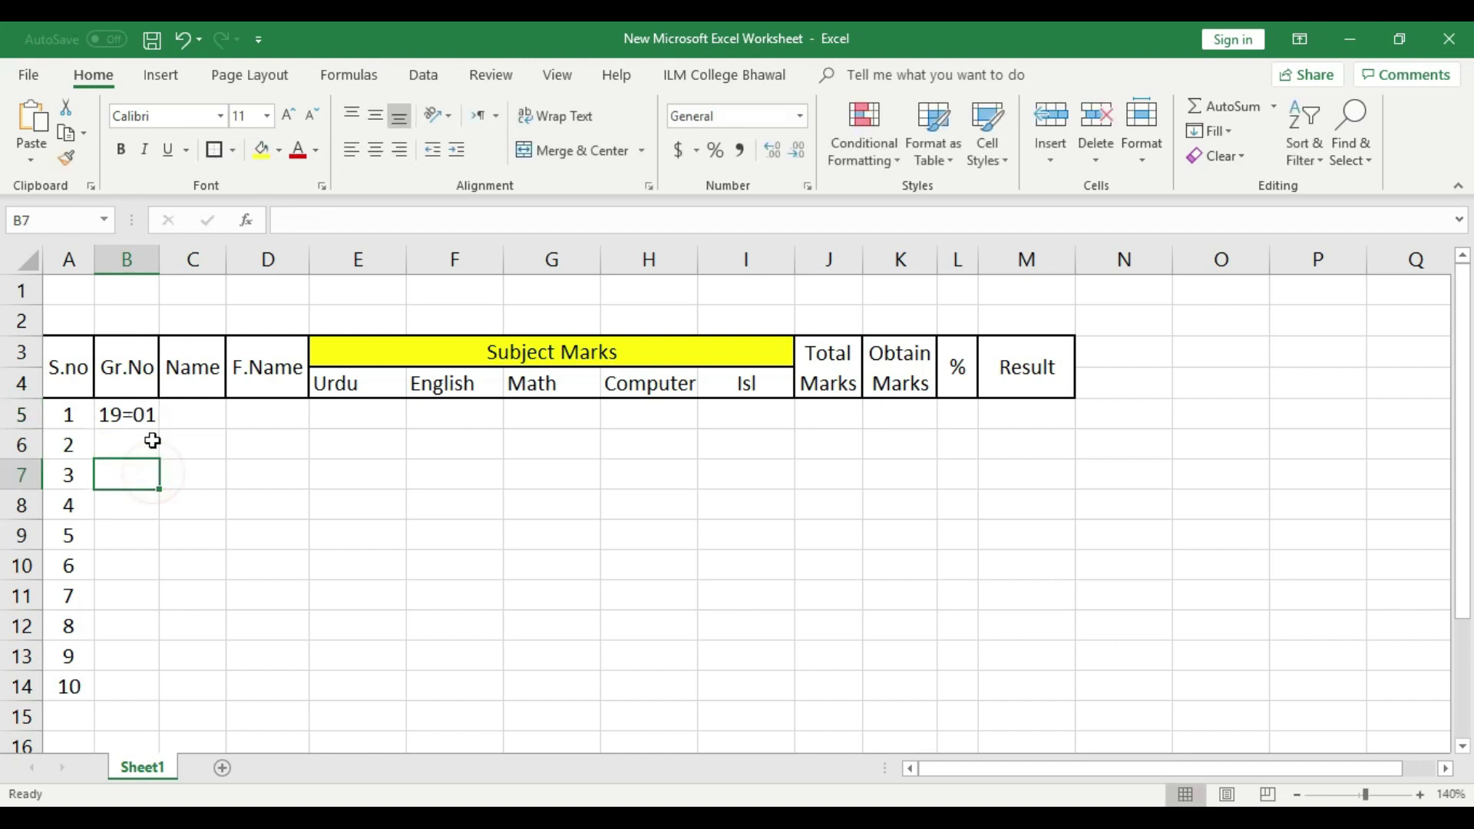
double_click(131, 415)
key("BackSpace")
type("-")
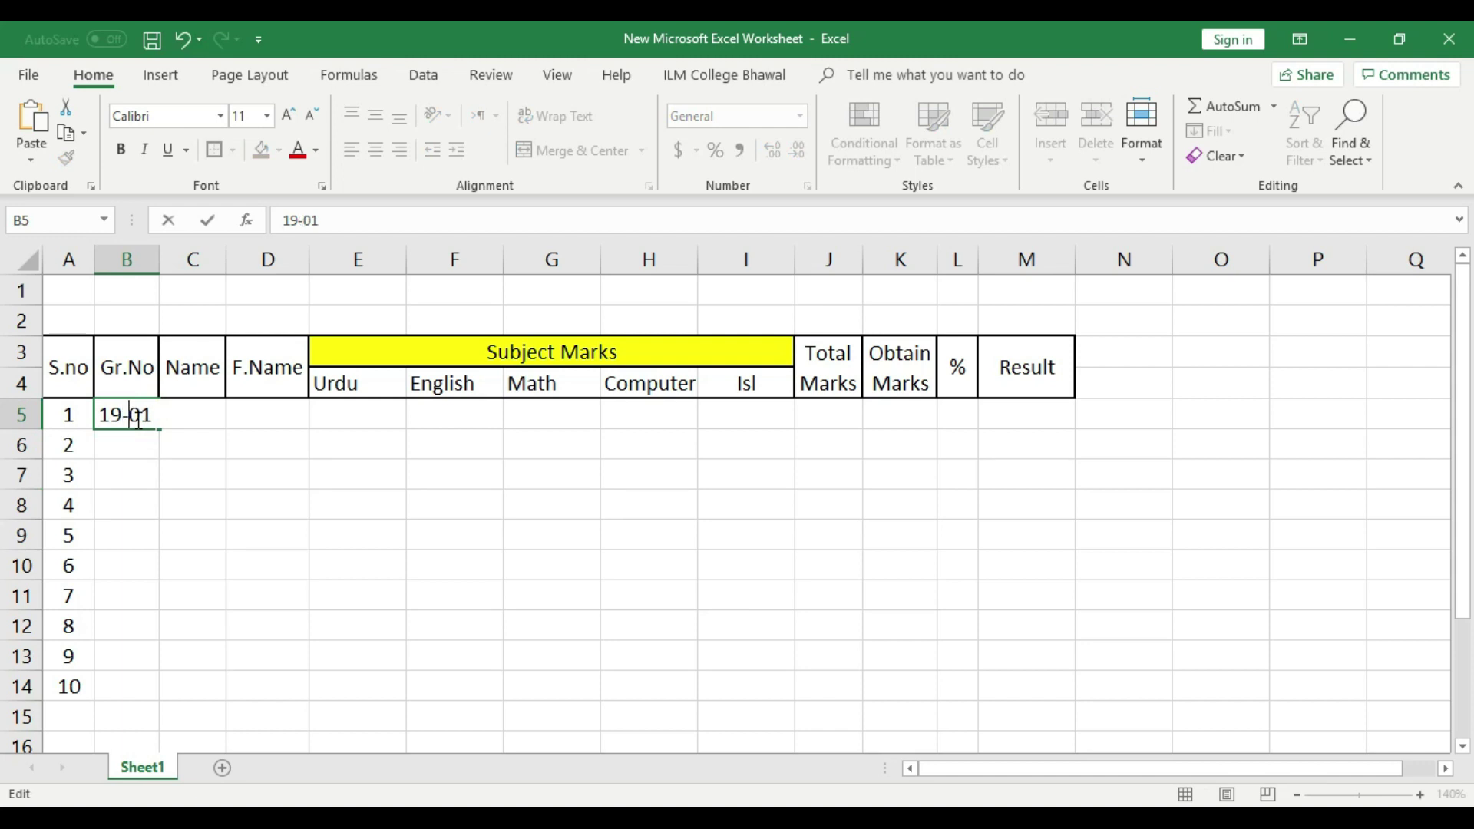
left_click(152, 471)
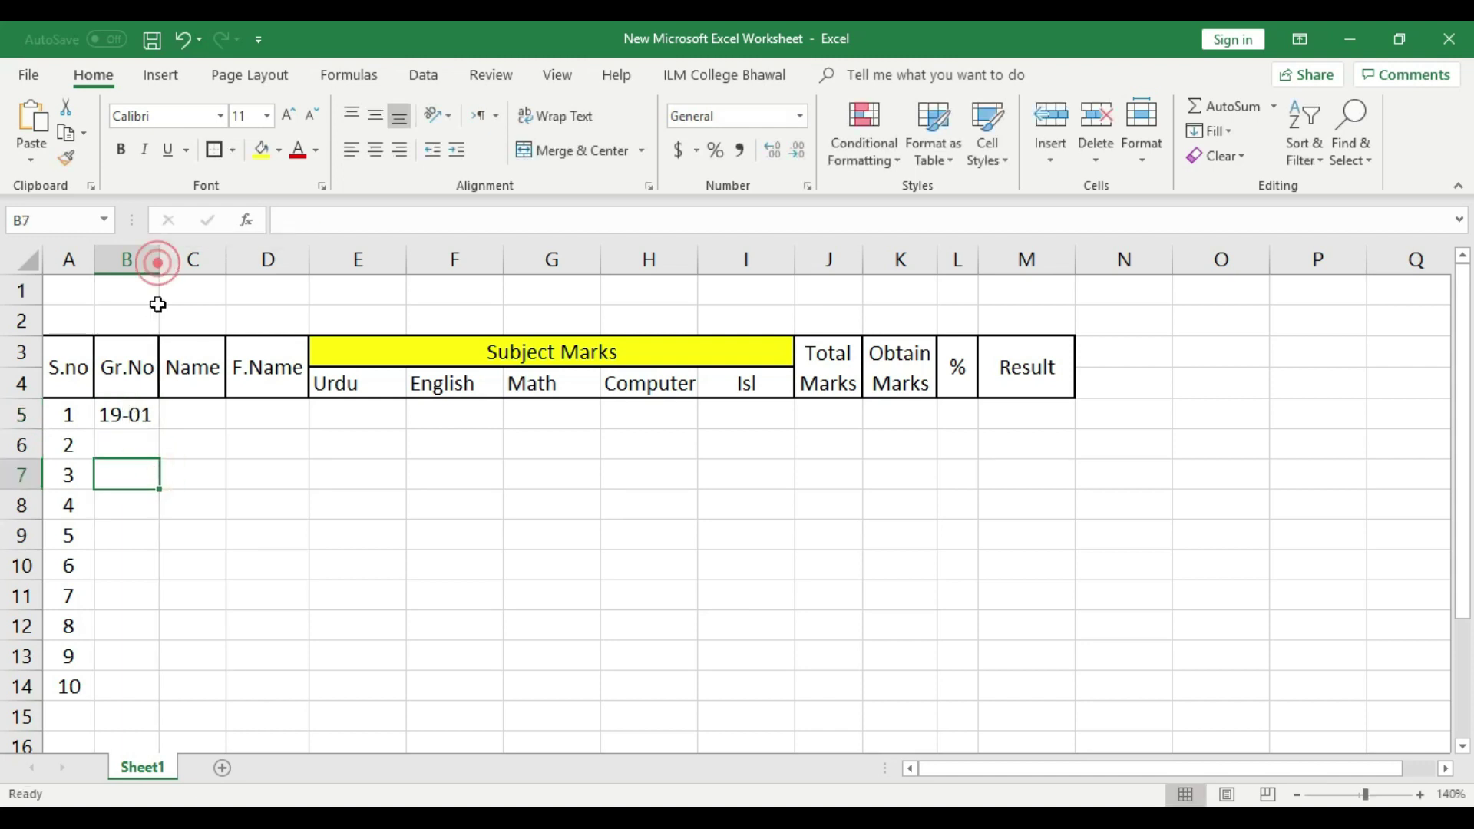
- Extend the Gr.No series from B5 down to B14
left_click(142, 446)
left_click(146, 425)
left_click_drag(158, 428, 166, 704)
- Enter the first five students' names in the Name column, C5:C9
left_click(197, 419)
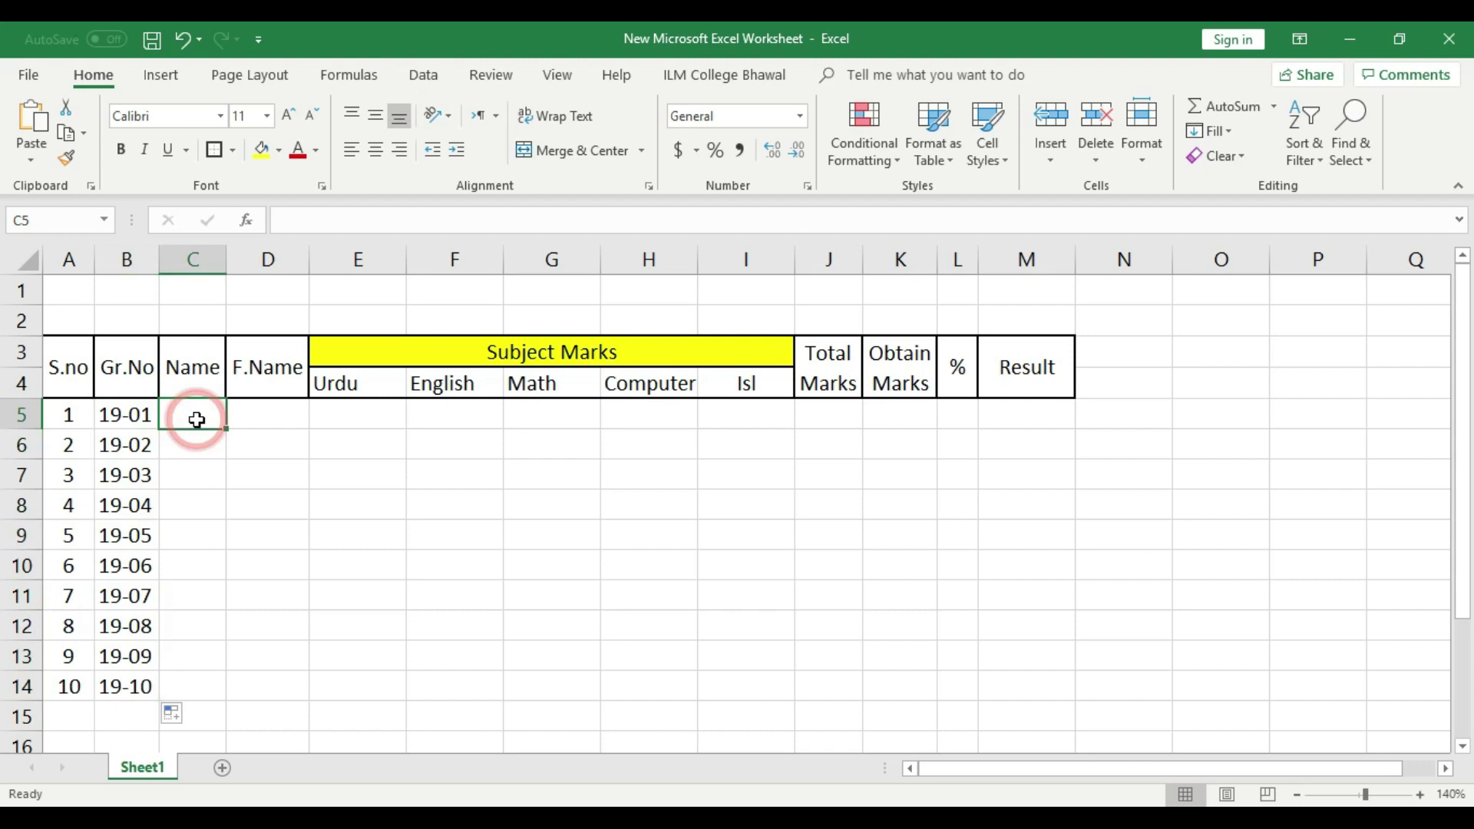
type("Ali")
key("Return")
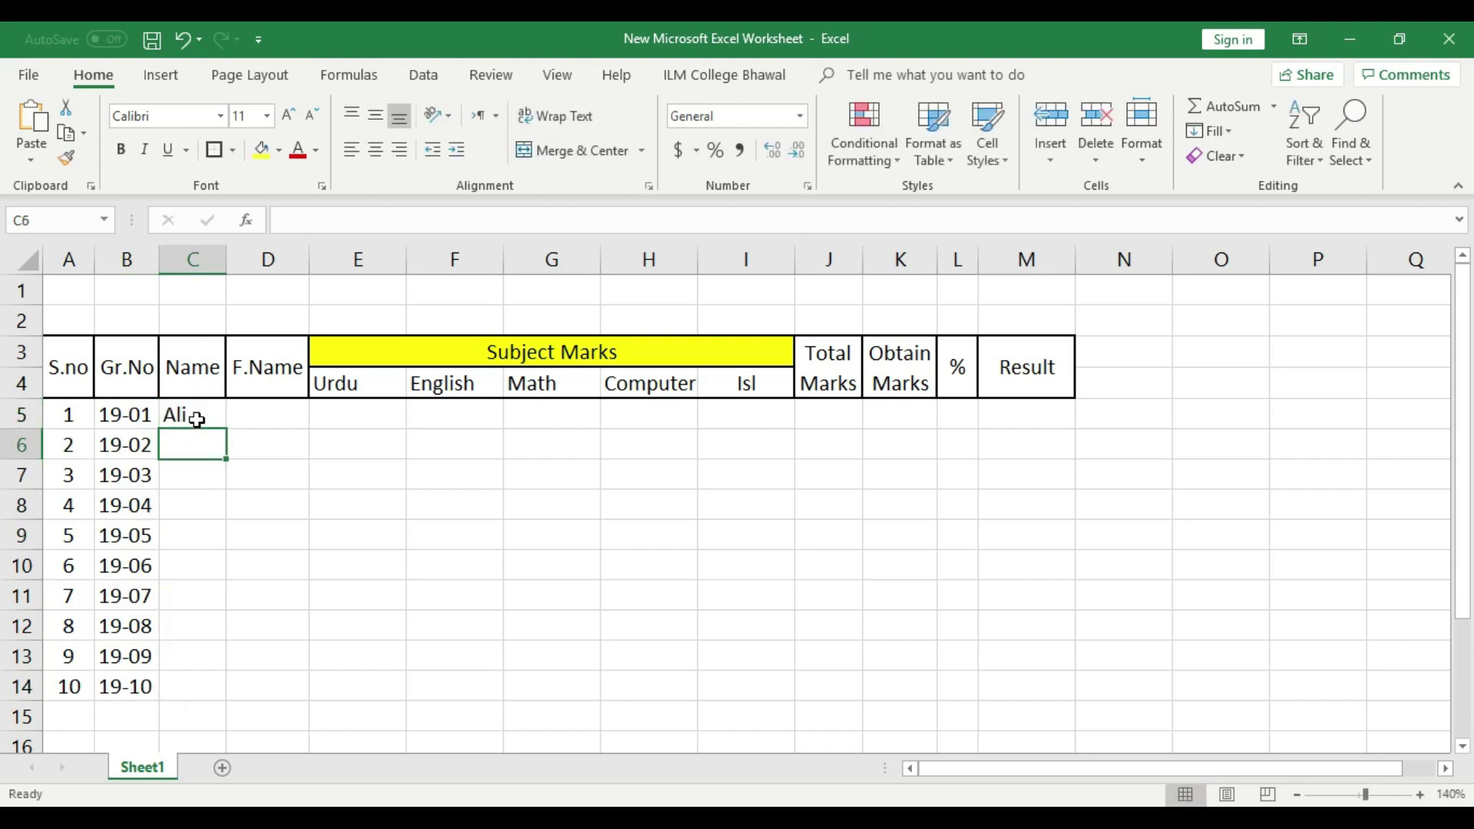
type("Faheem")
key("Return")
type("Alba")
key("Return")
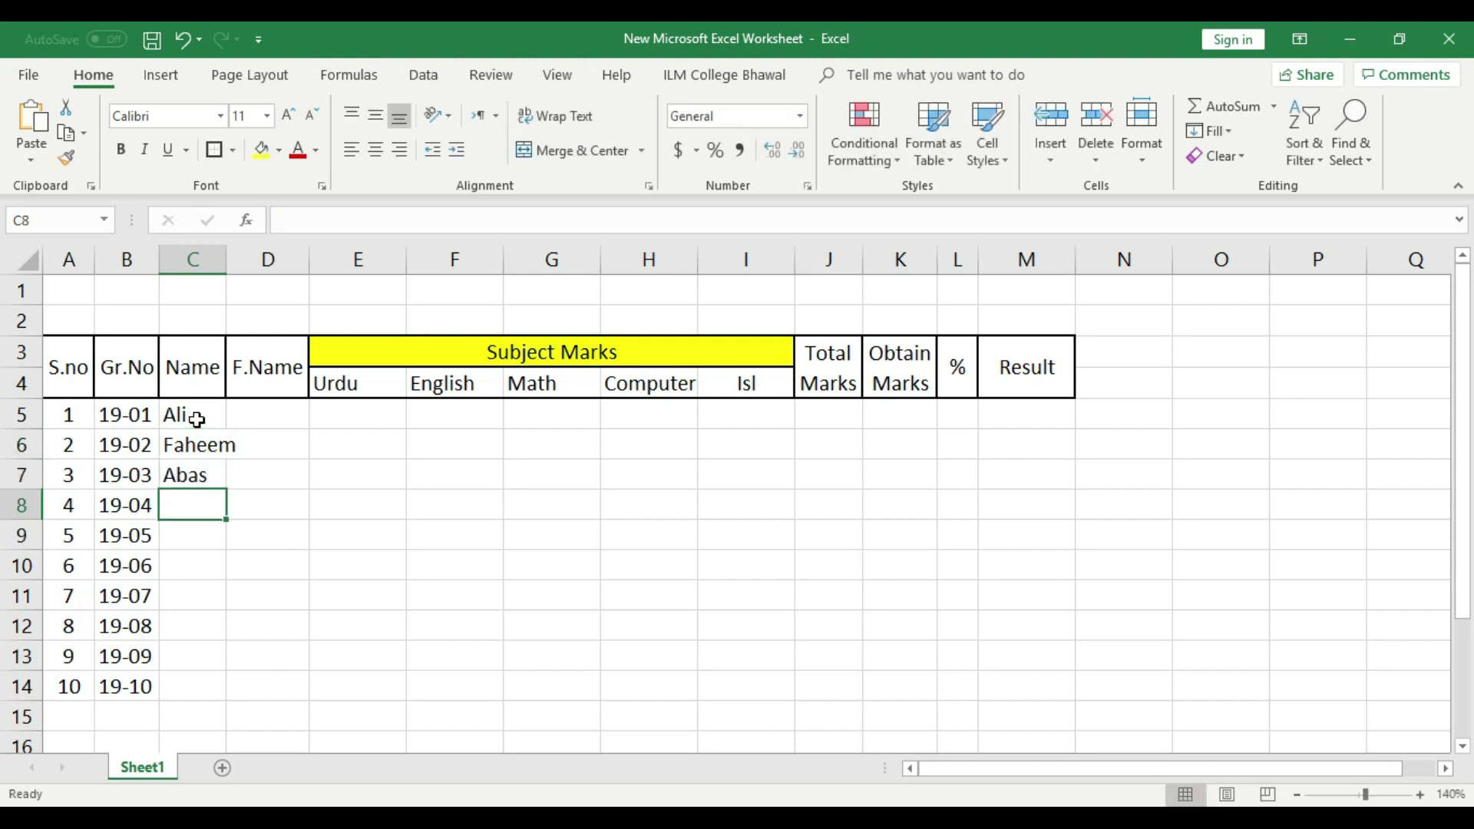
type("Am")
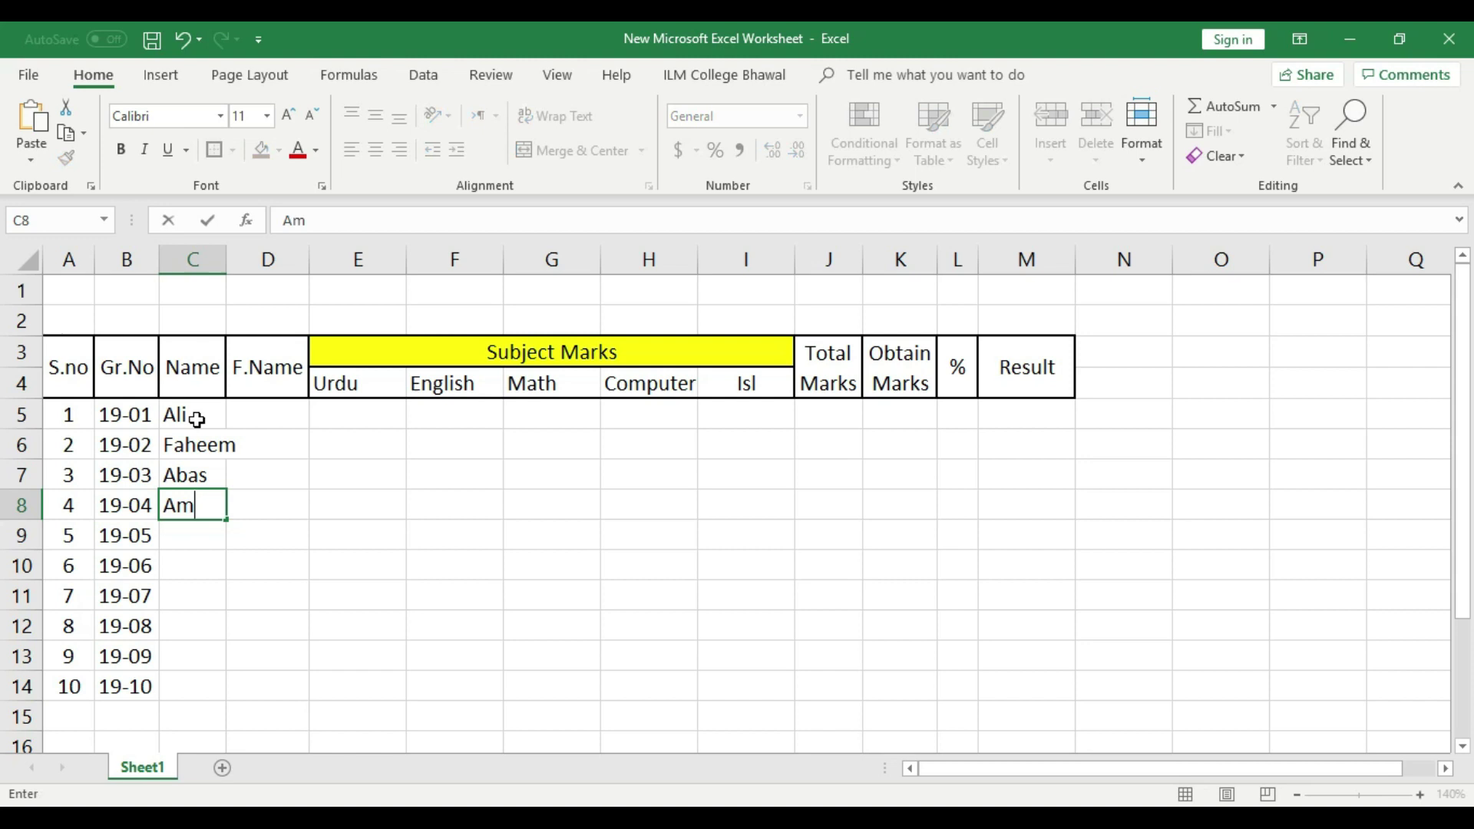
type("jad")
key("Return")
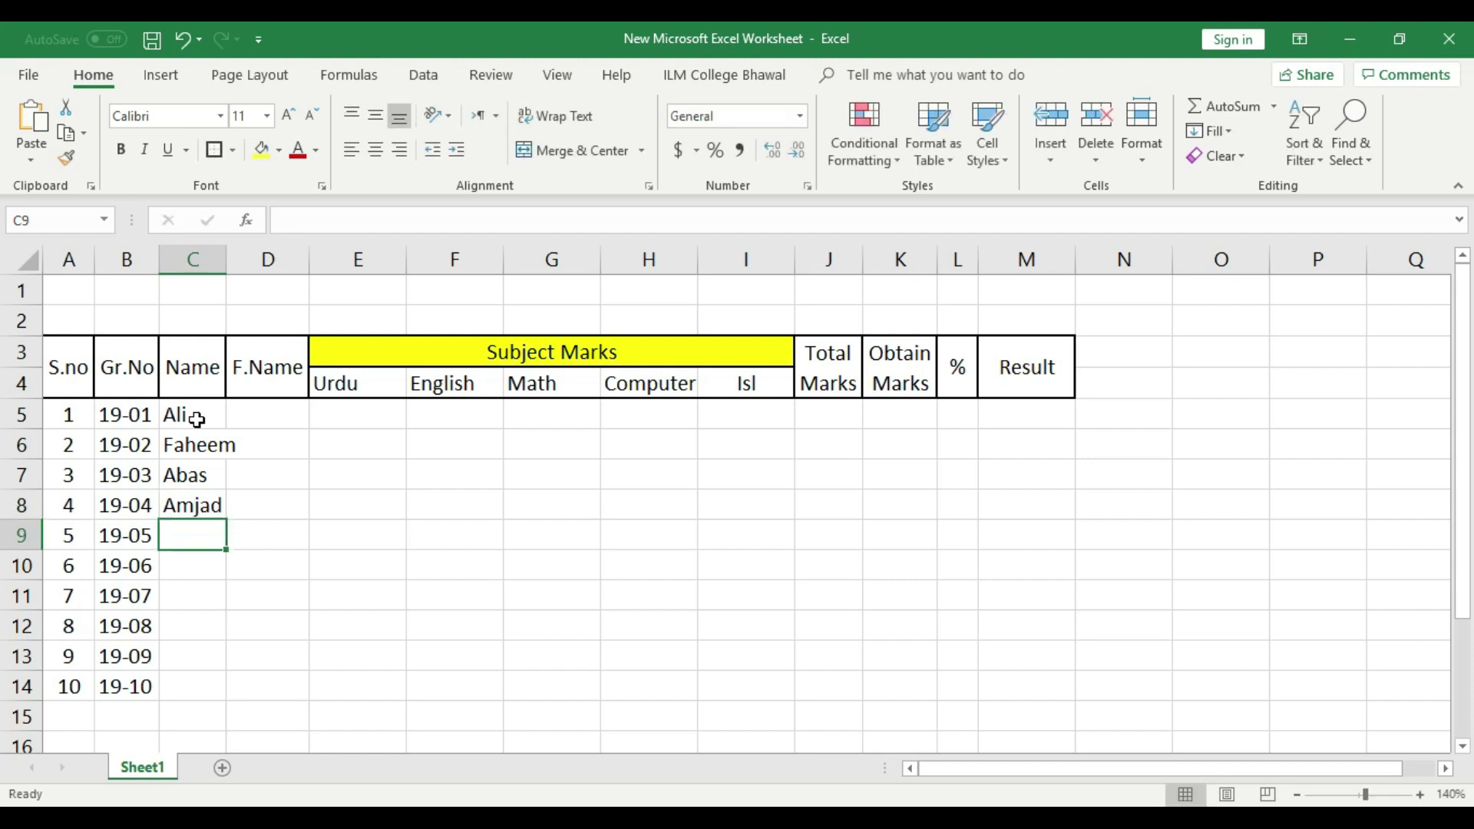
type("Rohan")
key("Return")
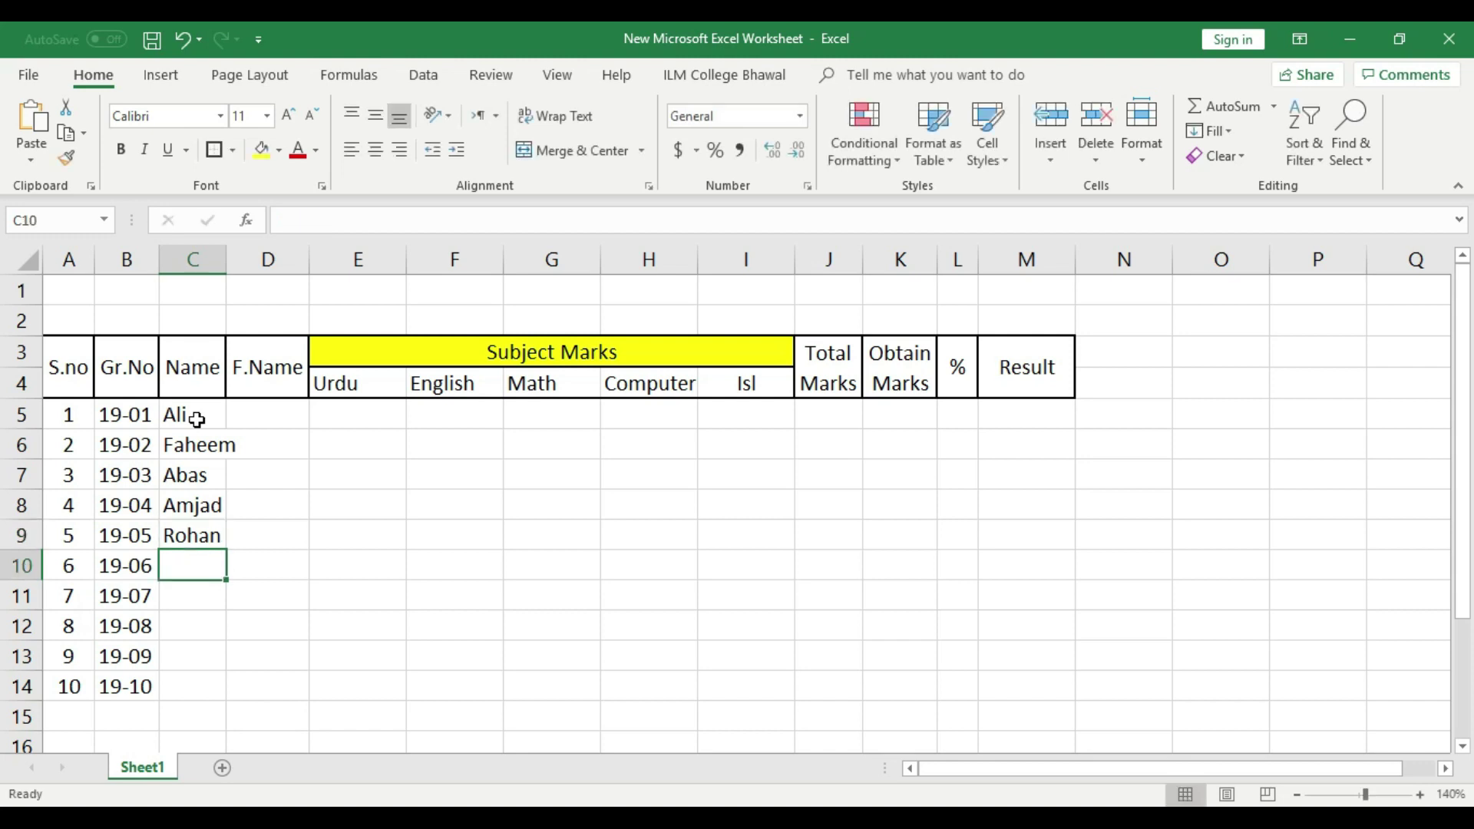
- Enter the remaining five students' names in the Name column, C10:C14
type("Kamran")
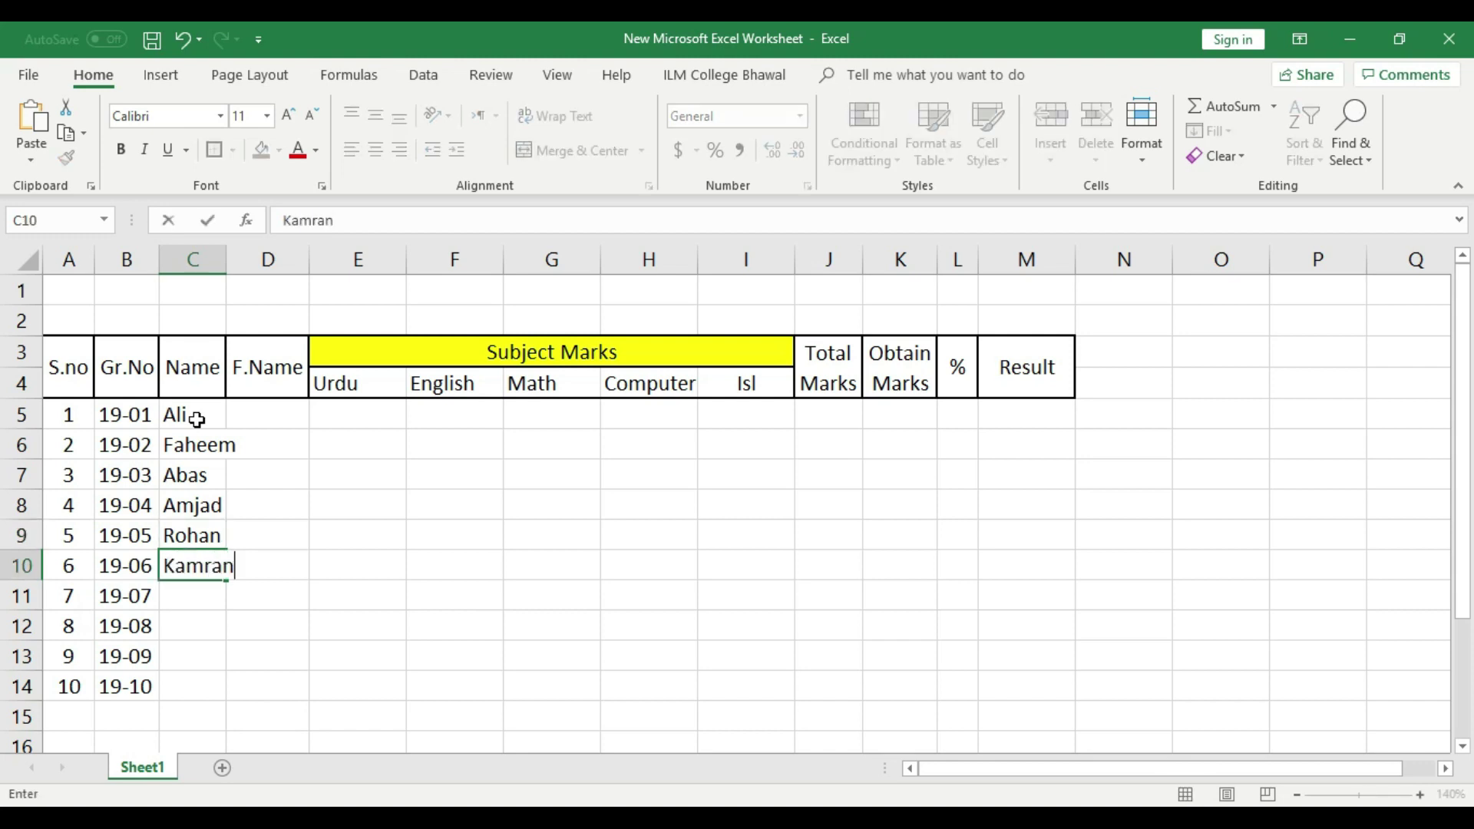
key("Return")
type("Ali")
key("Return")
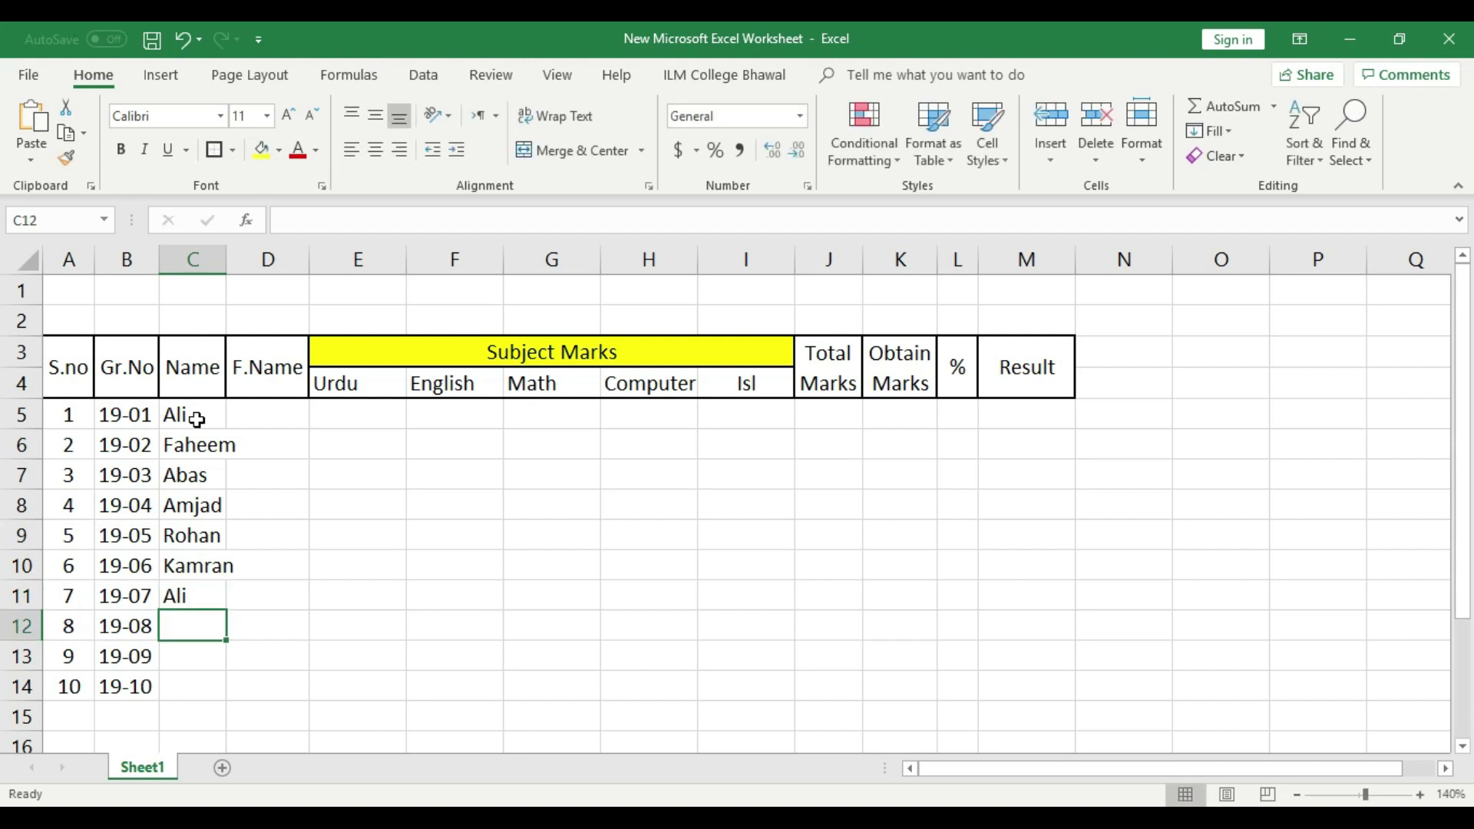
type("A")
key("BackSpace")
key("BackSpace")
key("BackSpace")
type("rsalan")
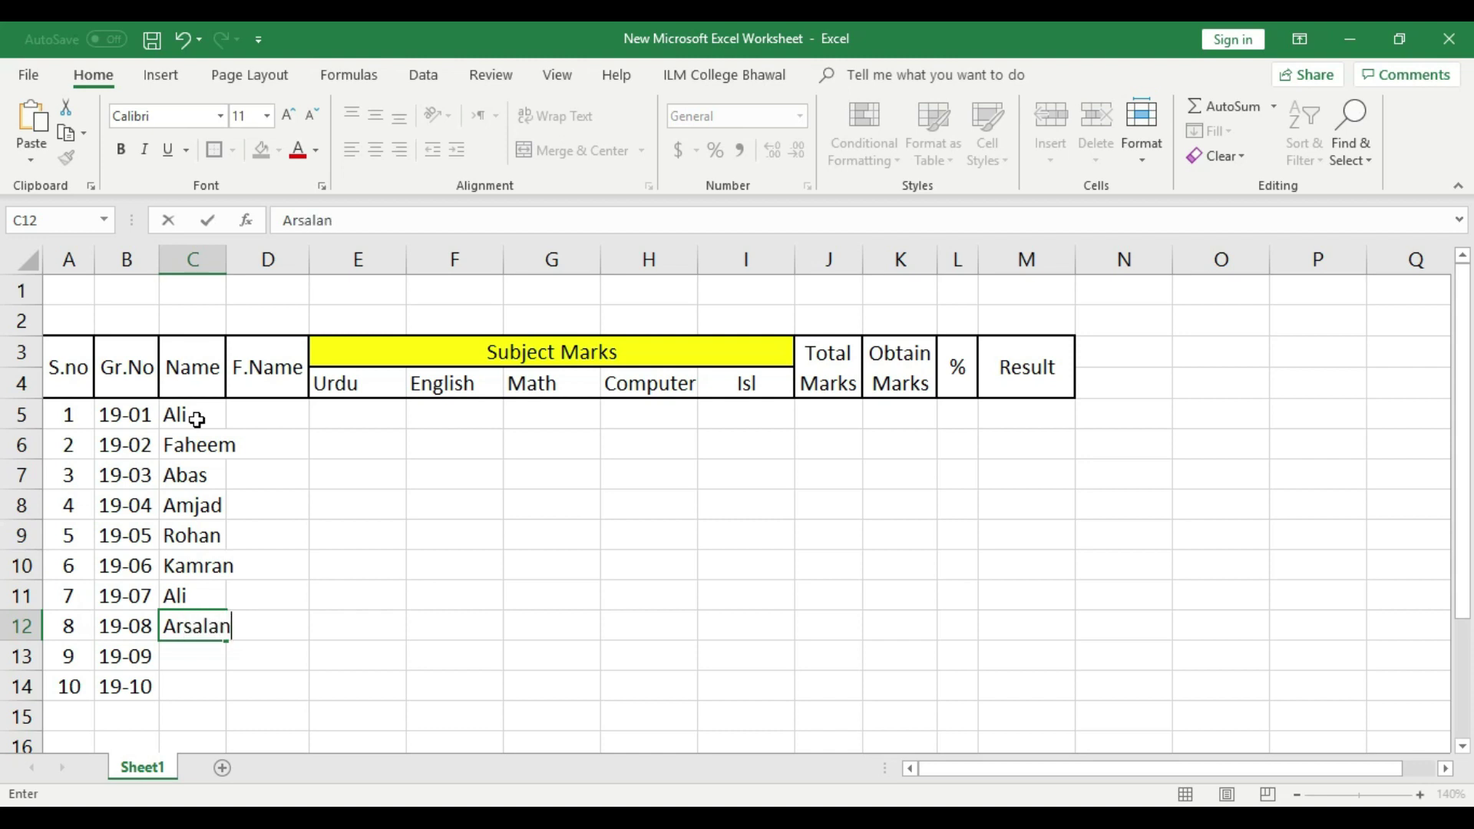
key("Return")
type("Rayyan")
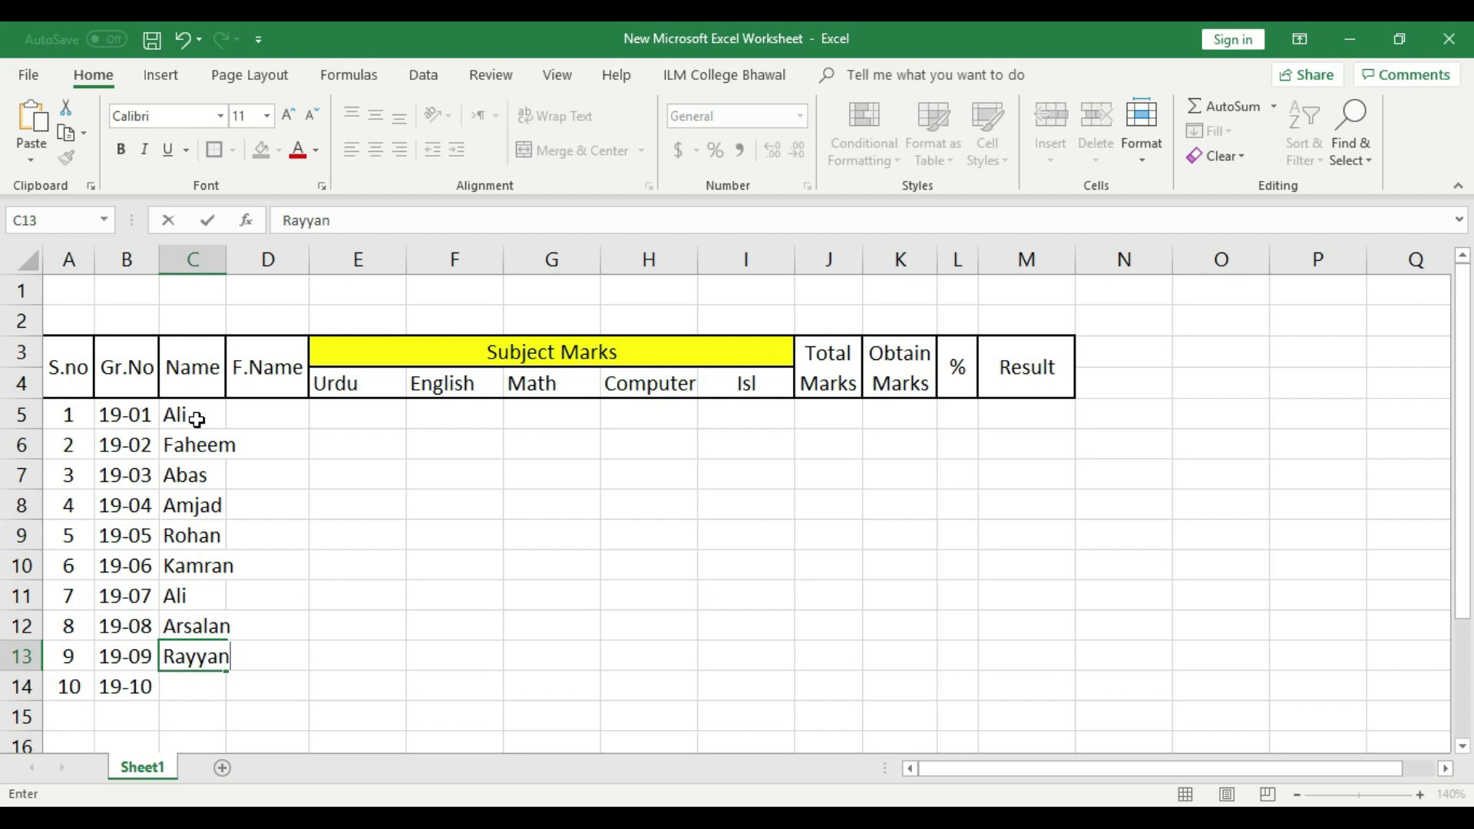
key("Return")
type("Faizan")
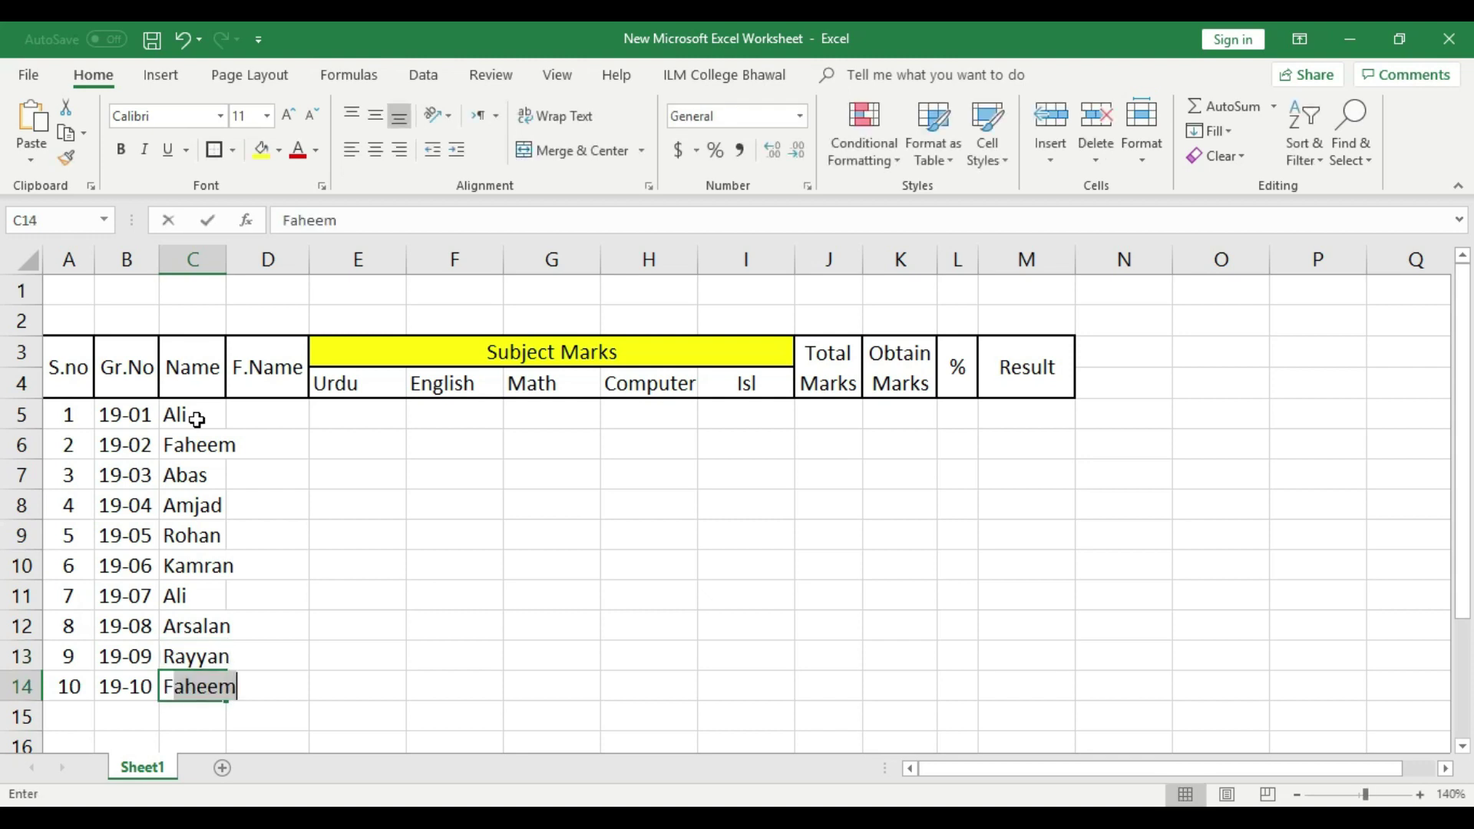
- Autofit the width of column C to the students' names
left_click(231, 259)
double_click(226, 259)
left_click(301, 564)
- Enter the fathers' names of the first five students in the F.Name column, D5:D9
left_click(289, 415)
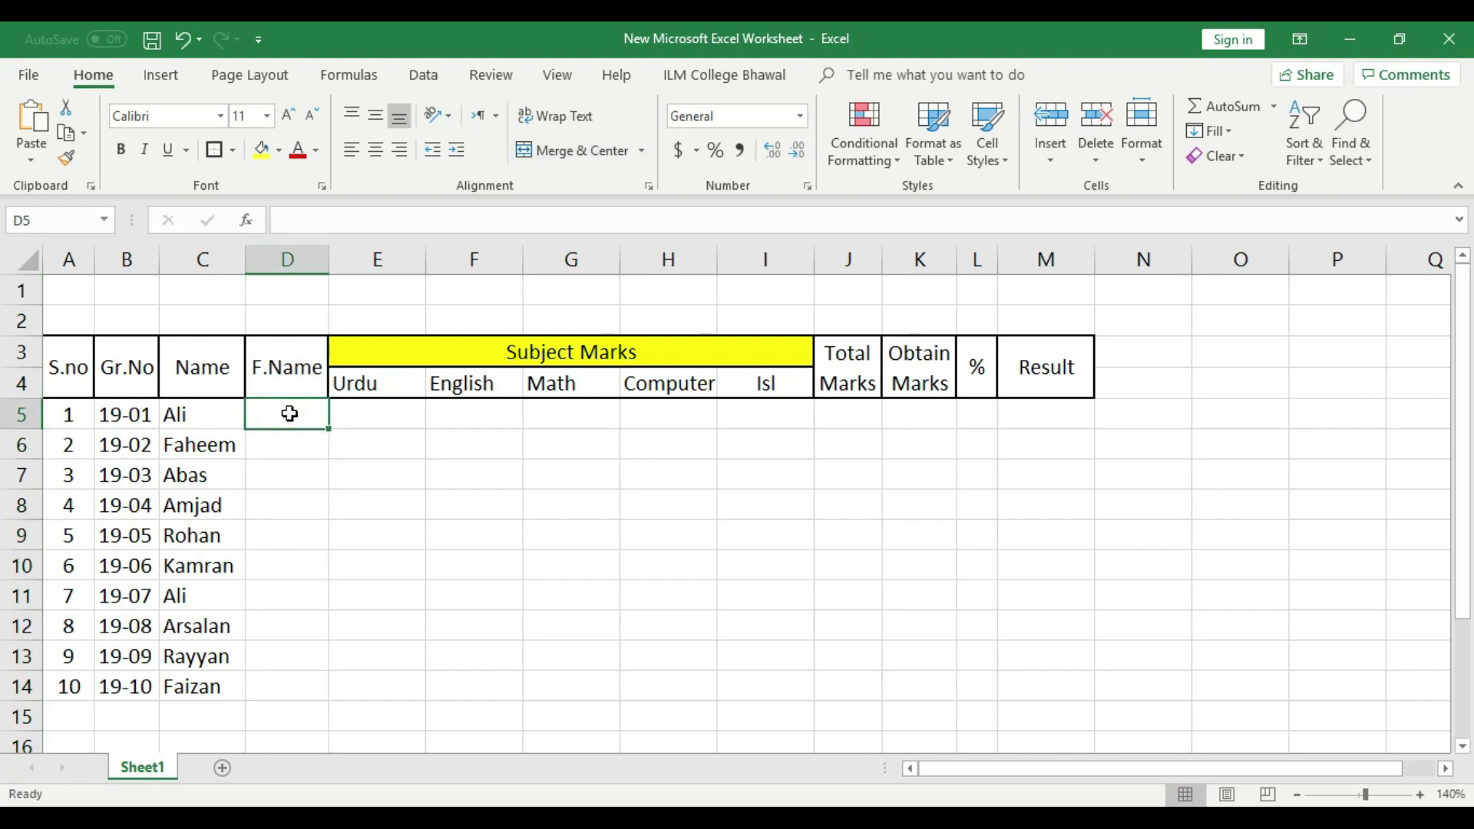
type("Kahn")
key("Return")
type("Abas")
key("Return")
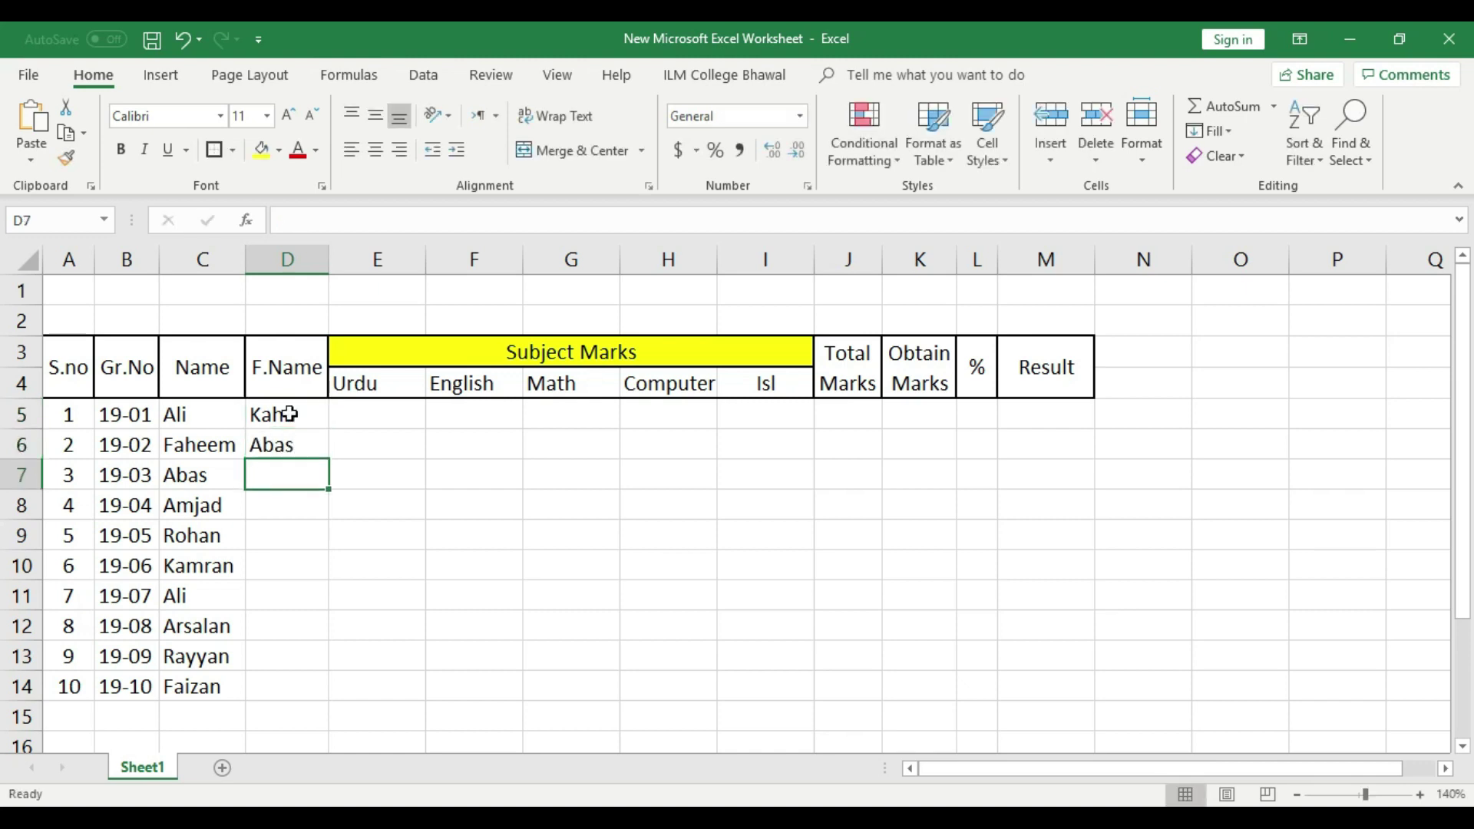
type("Ahmed")
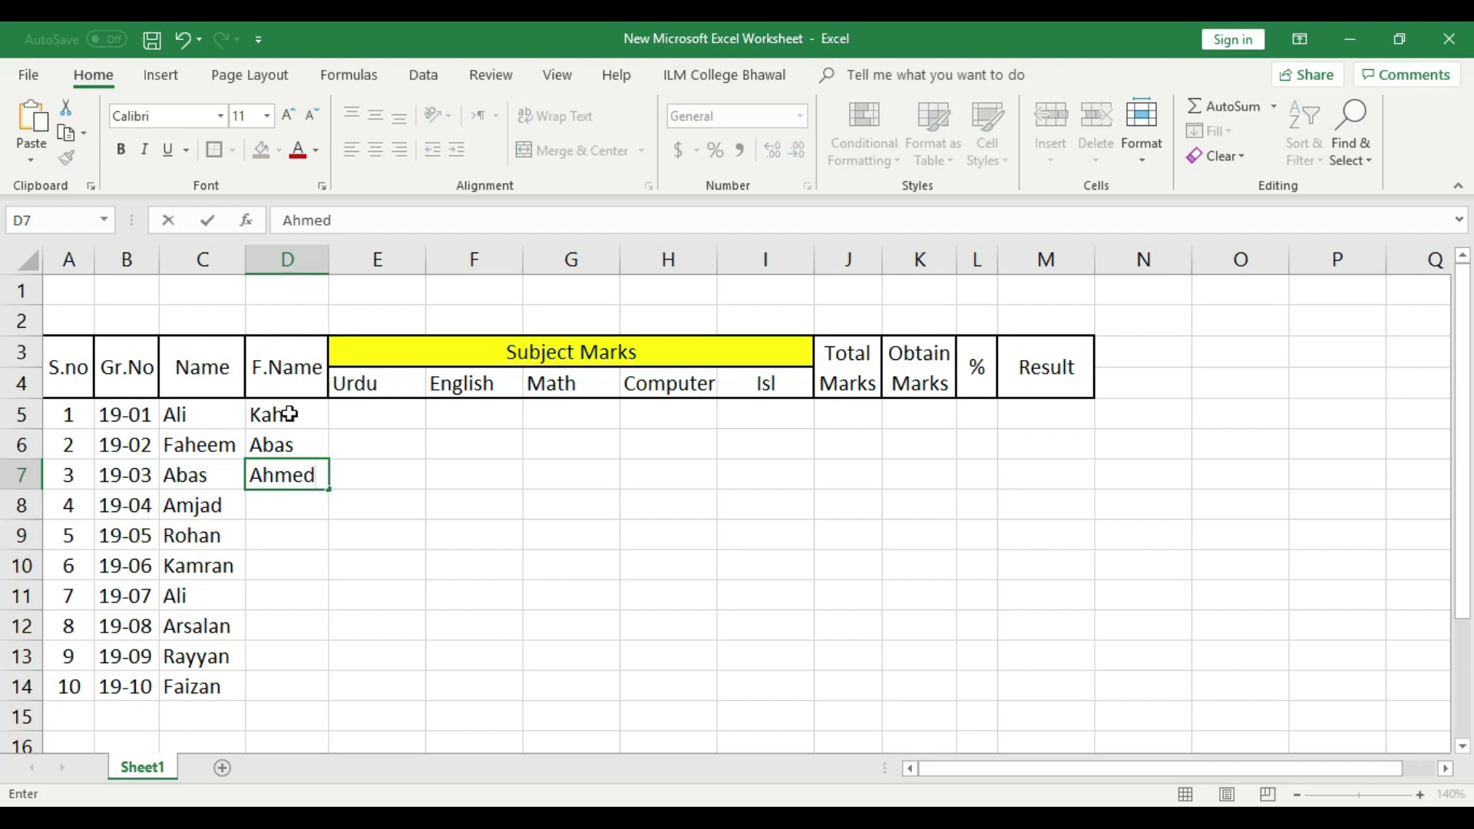
key("Return")
type("A")
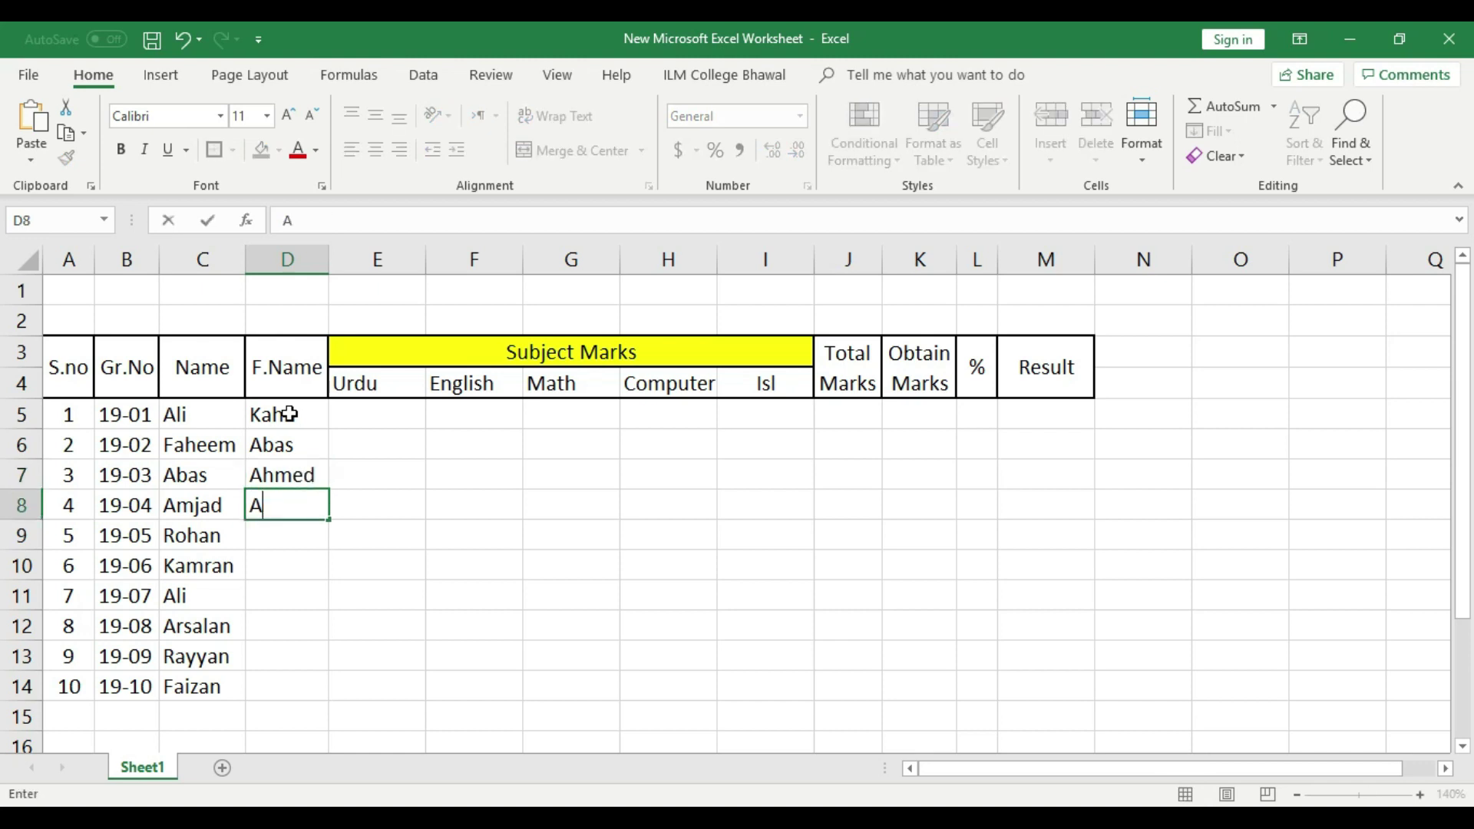
type("li")
key("Return")
type("Khan")
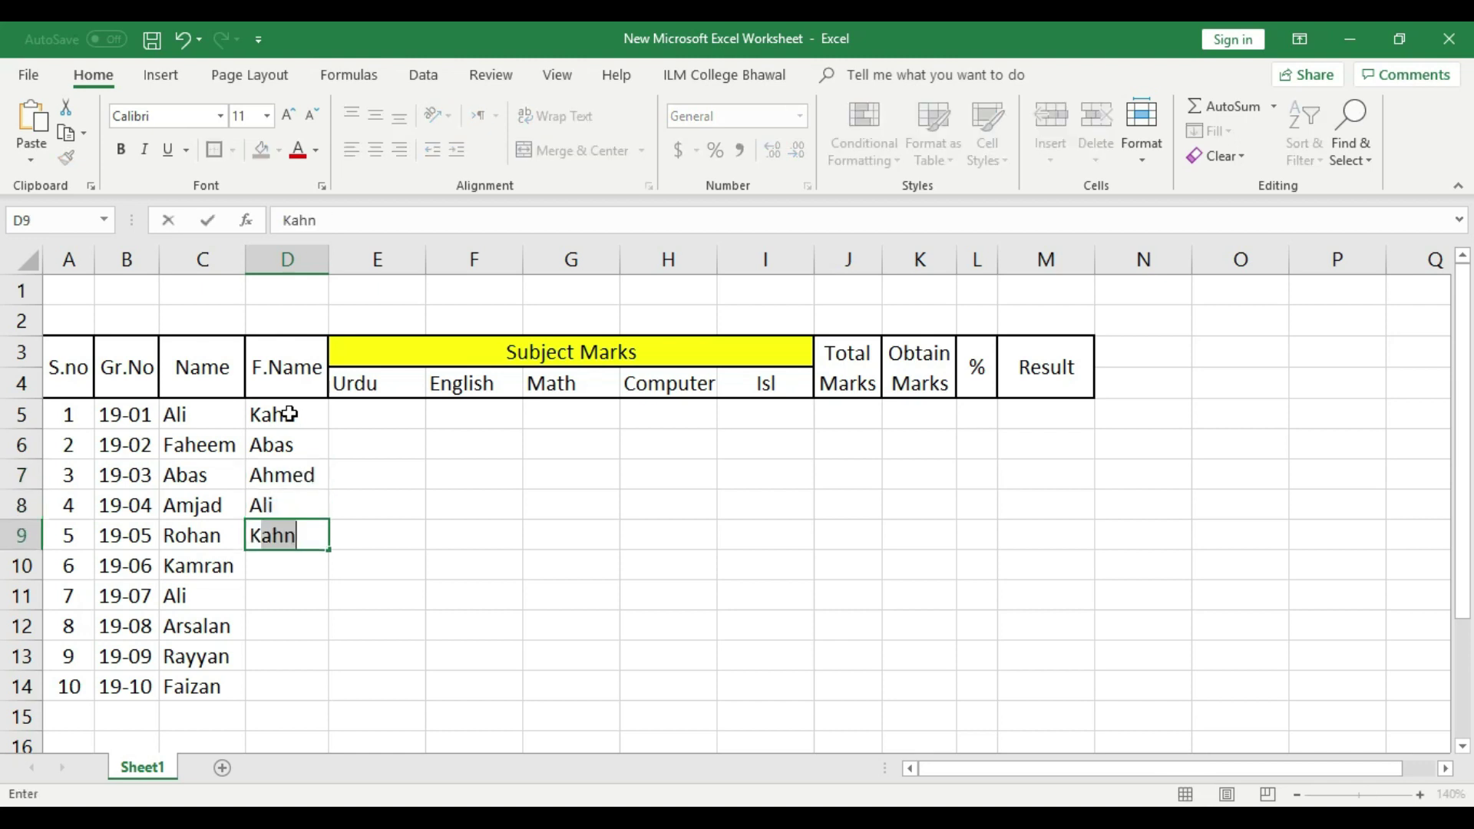
key("Return")
- Enter the fathers' names of the remaining five students in the F.Name column, D10:D14
type("Sajid")
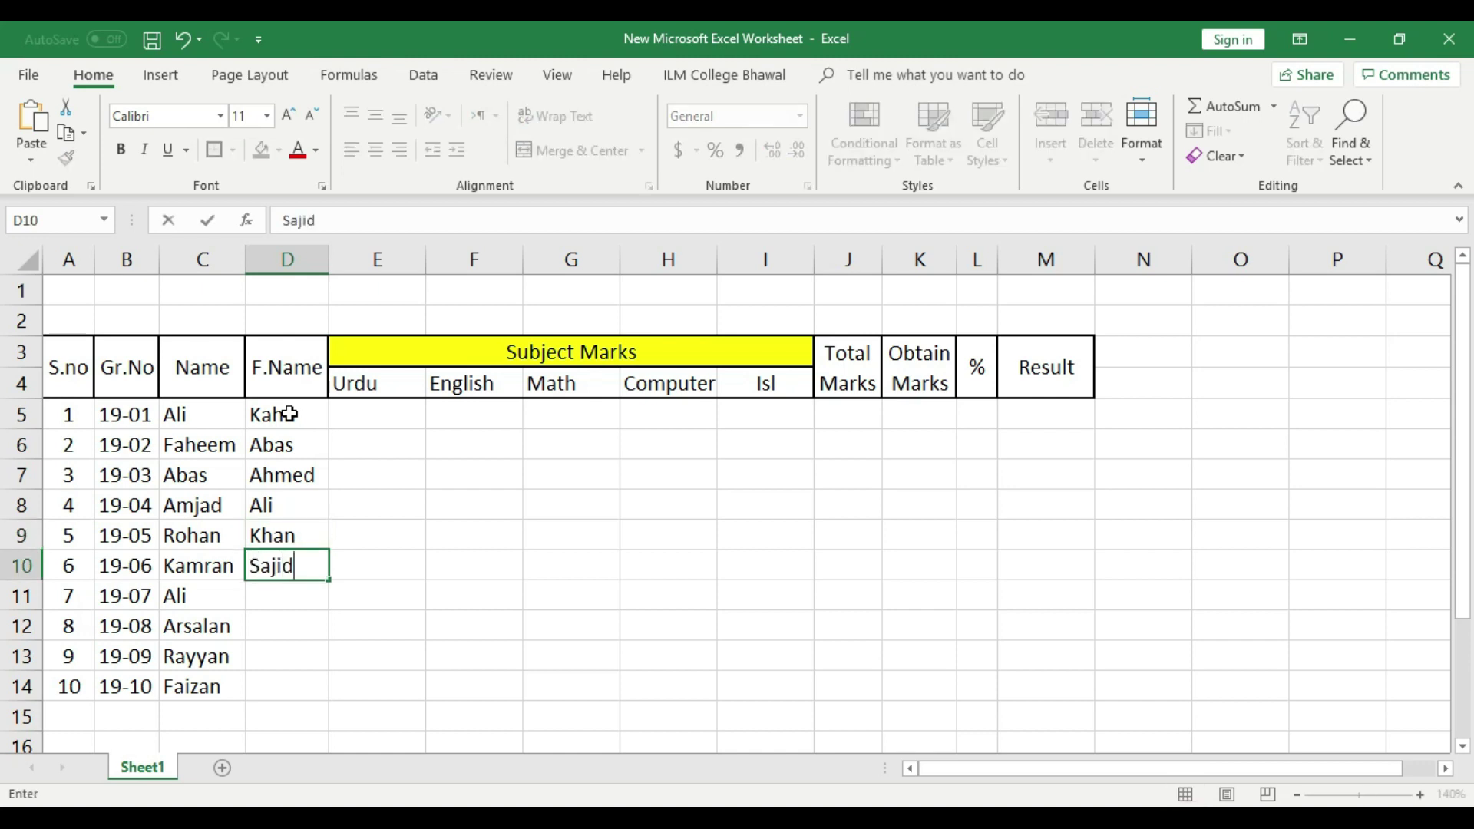
key("Return")
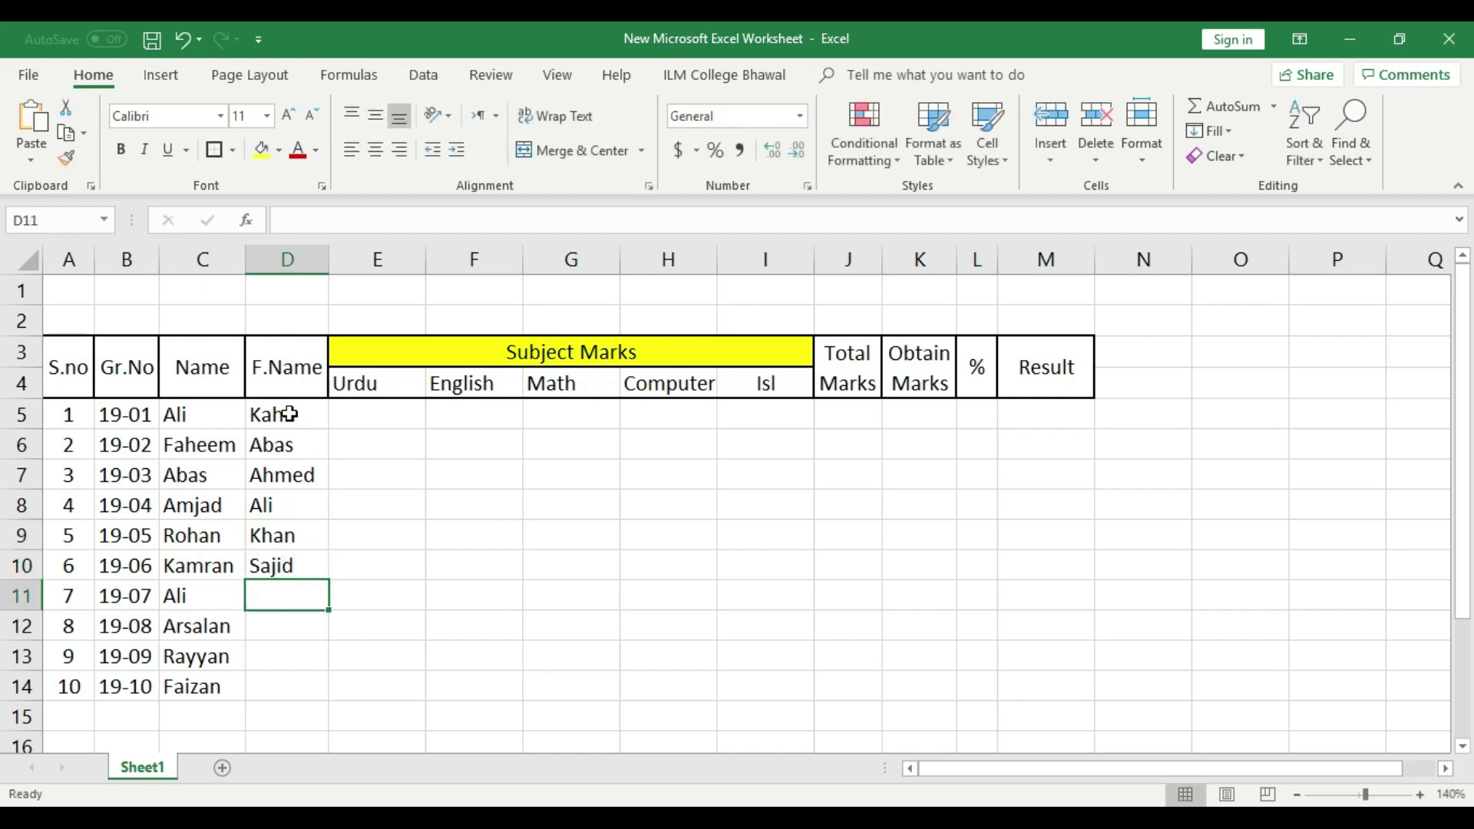
type("Ahmed")
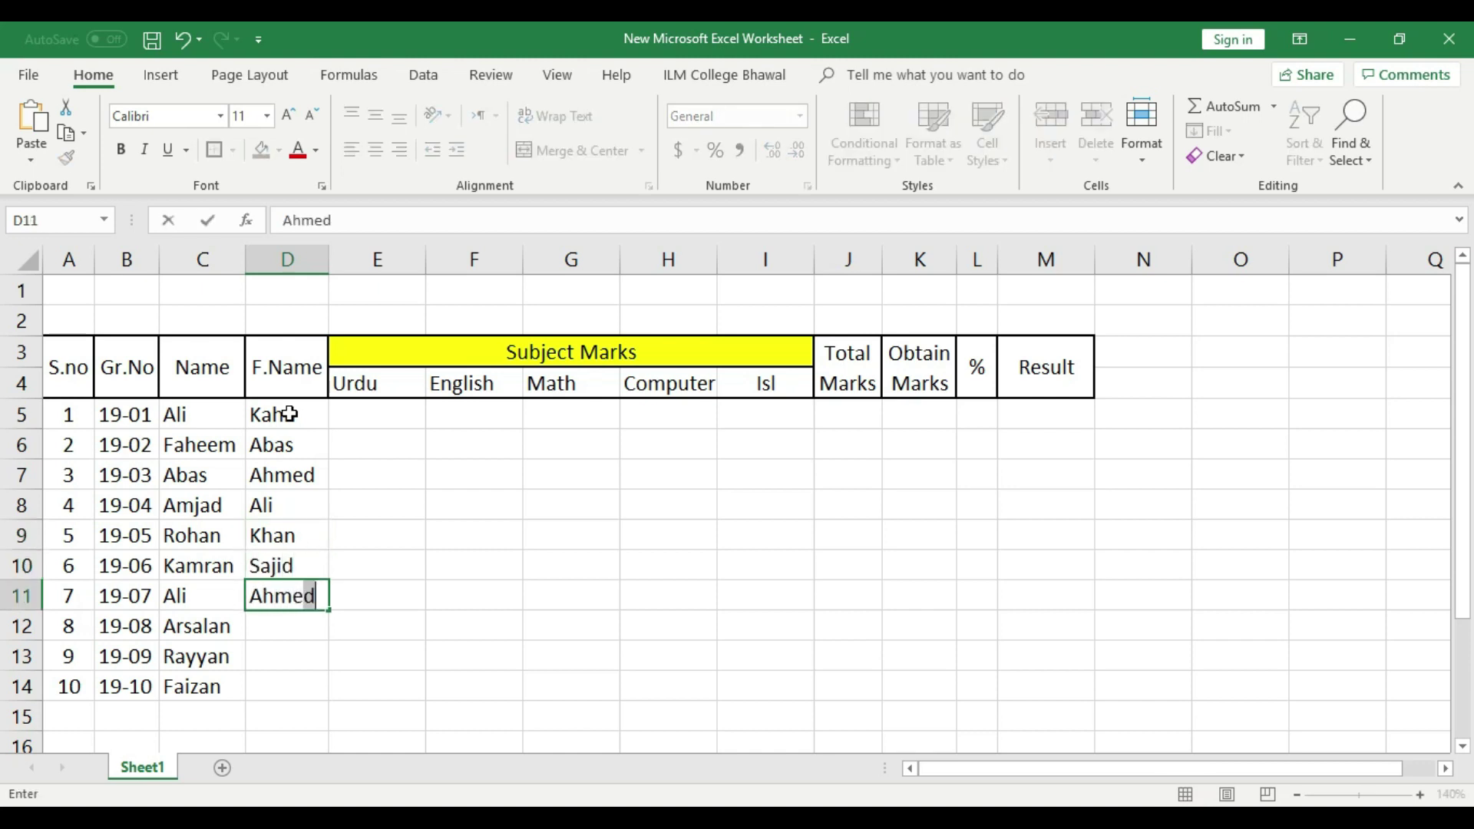
key("Return")
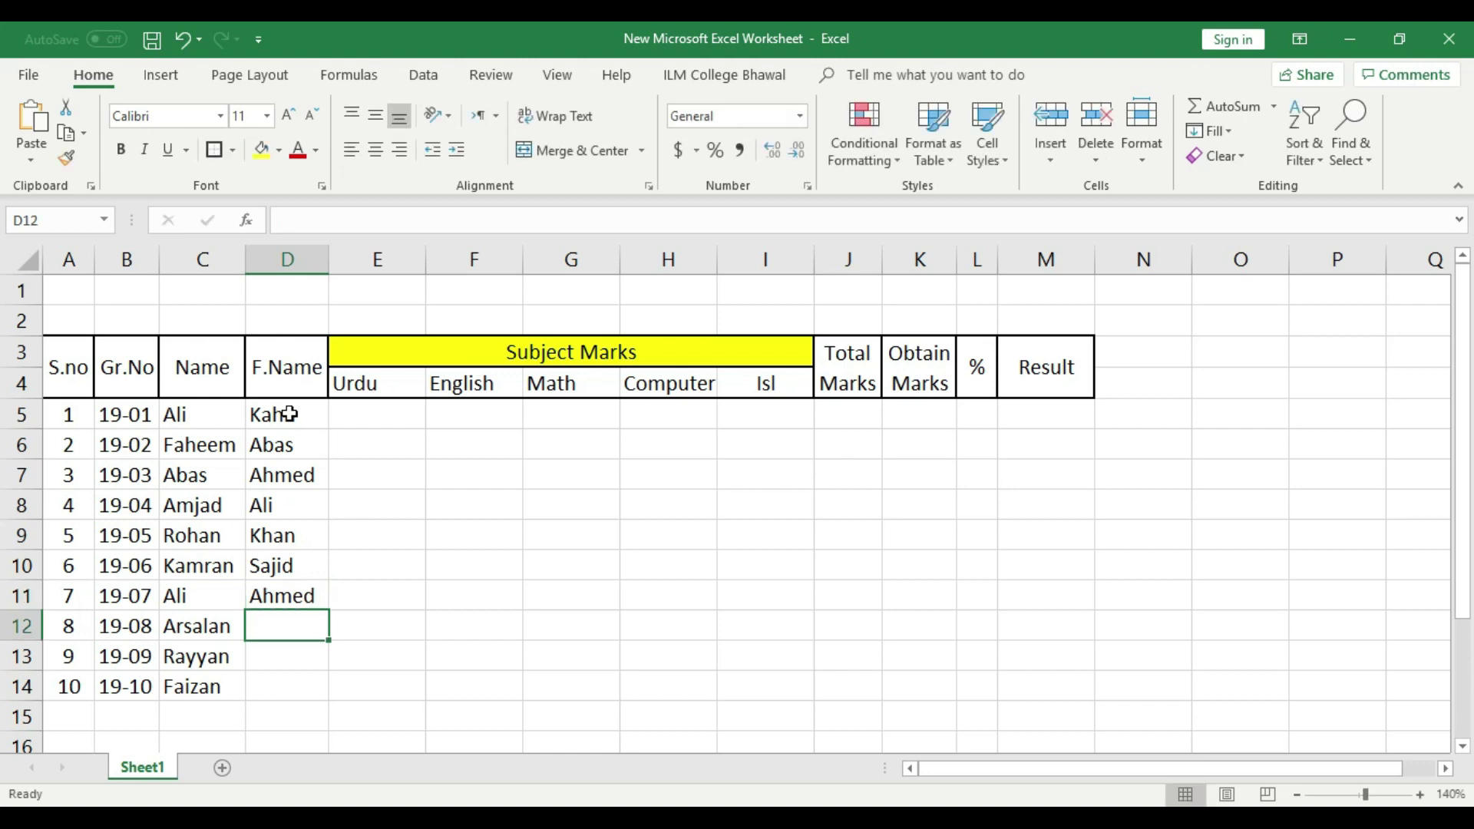
type("Nawaz")
key("Return")
type("Arsalan")
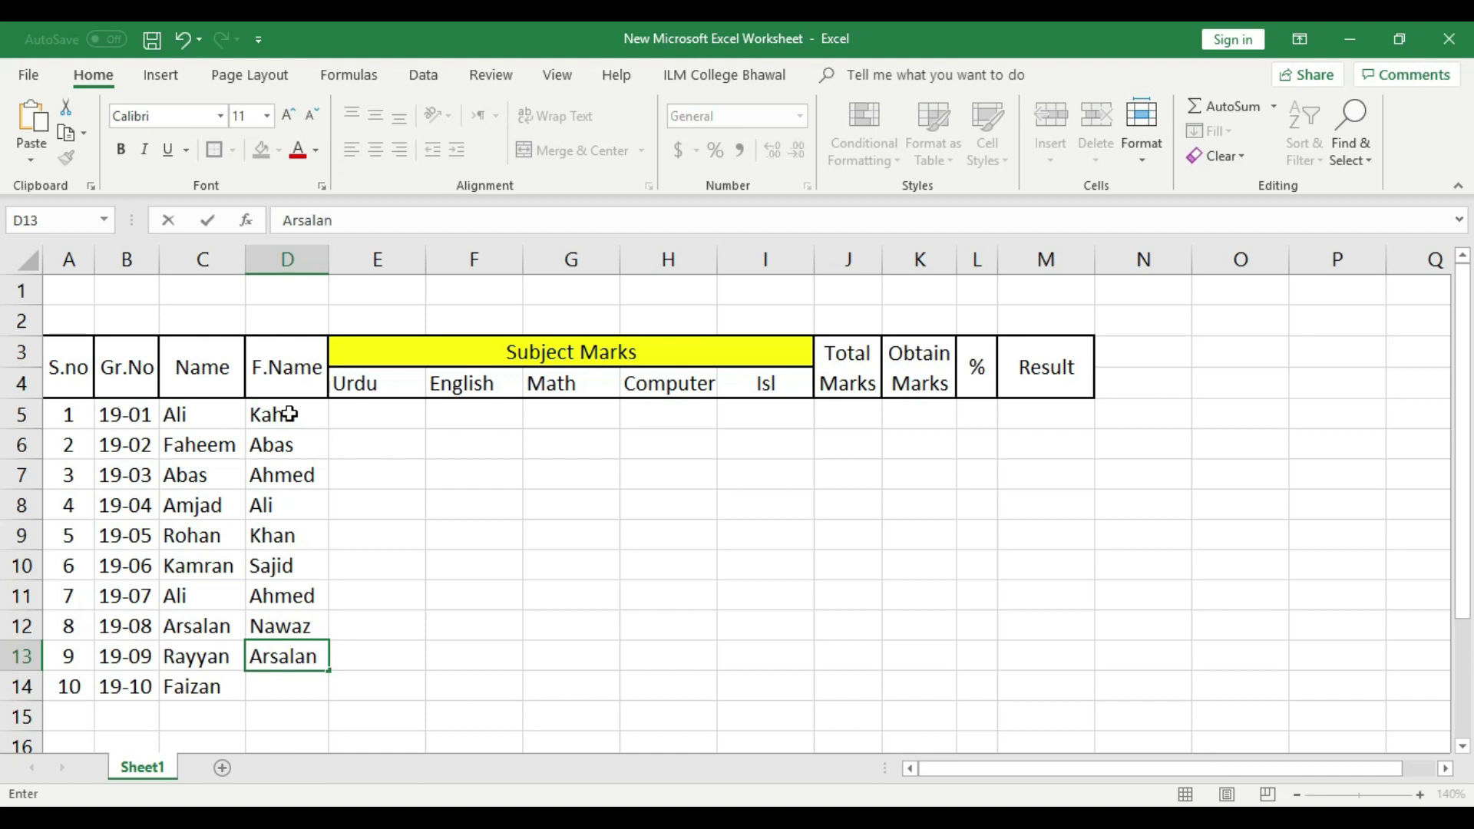
key("Return")
type("Mukhtar")
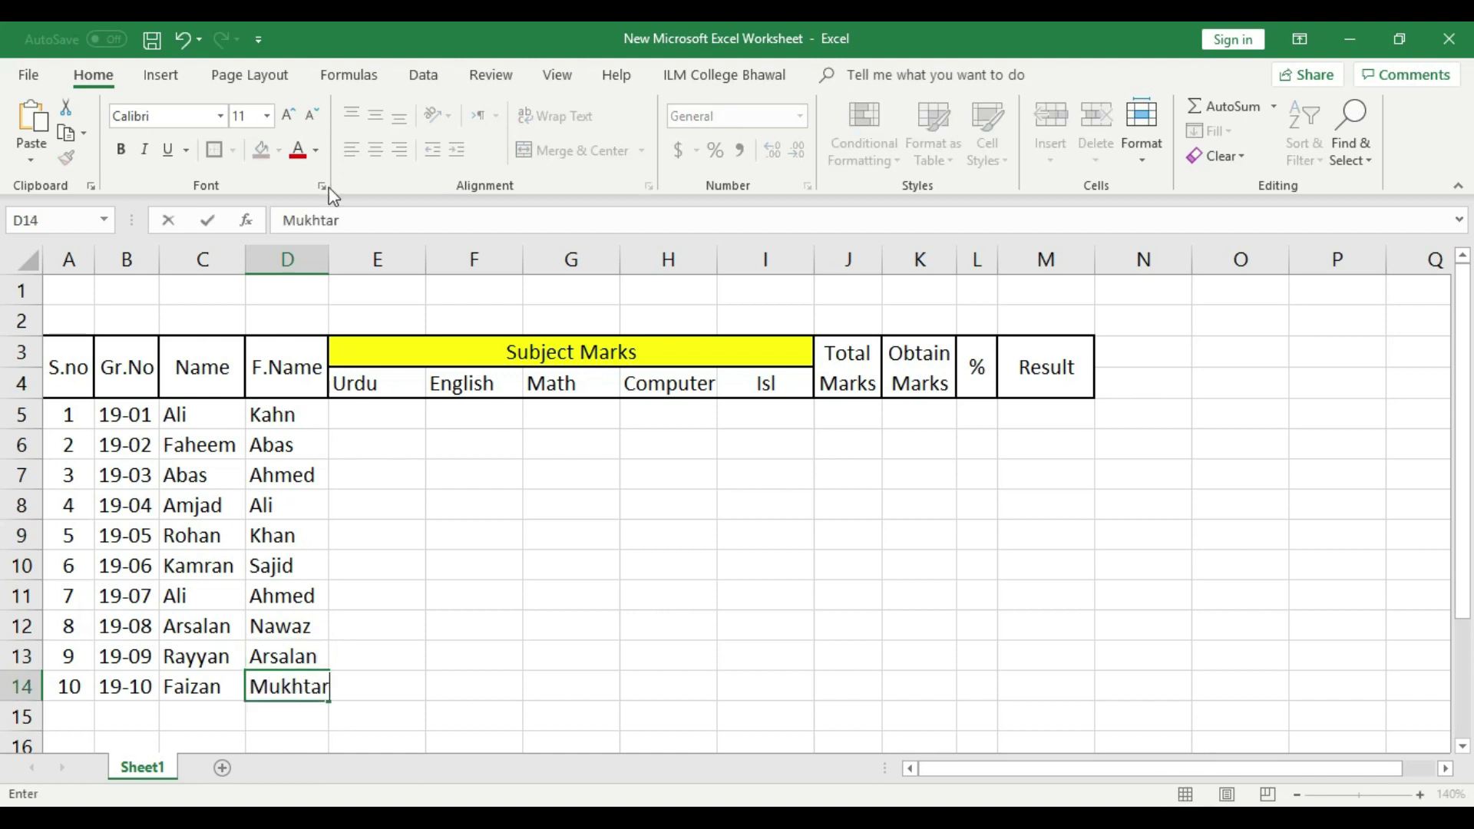
- Autofit the width of column D to the fathers' names
left_click(326, 261)
left_click(463, 567)
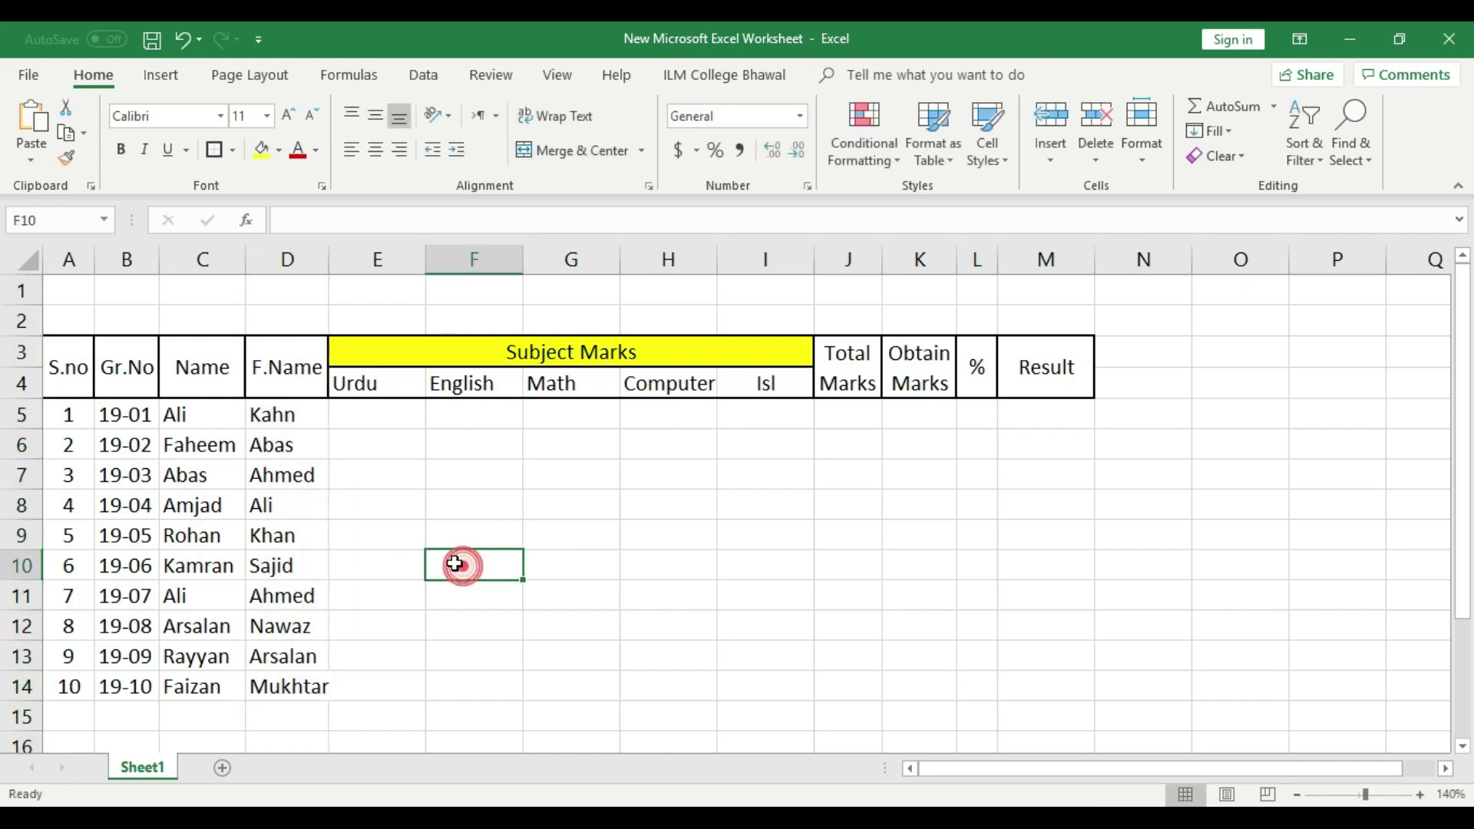
double_click(330, 261)
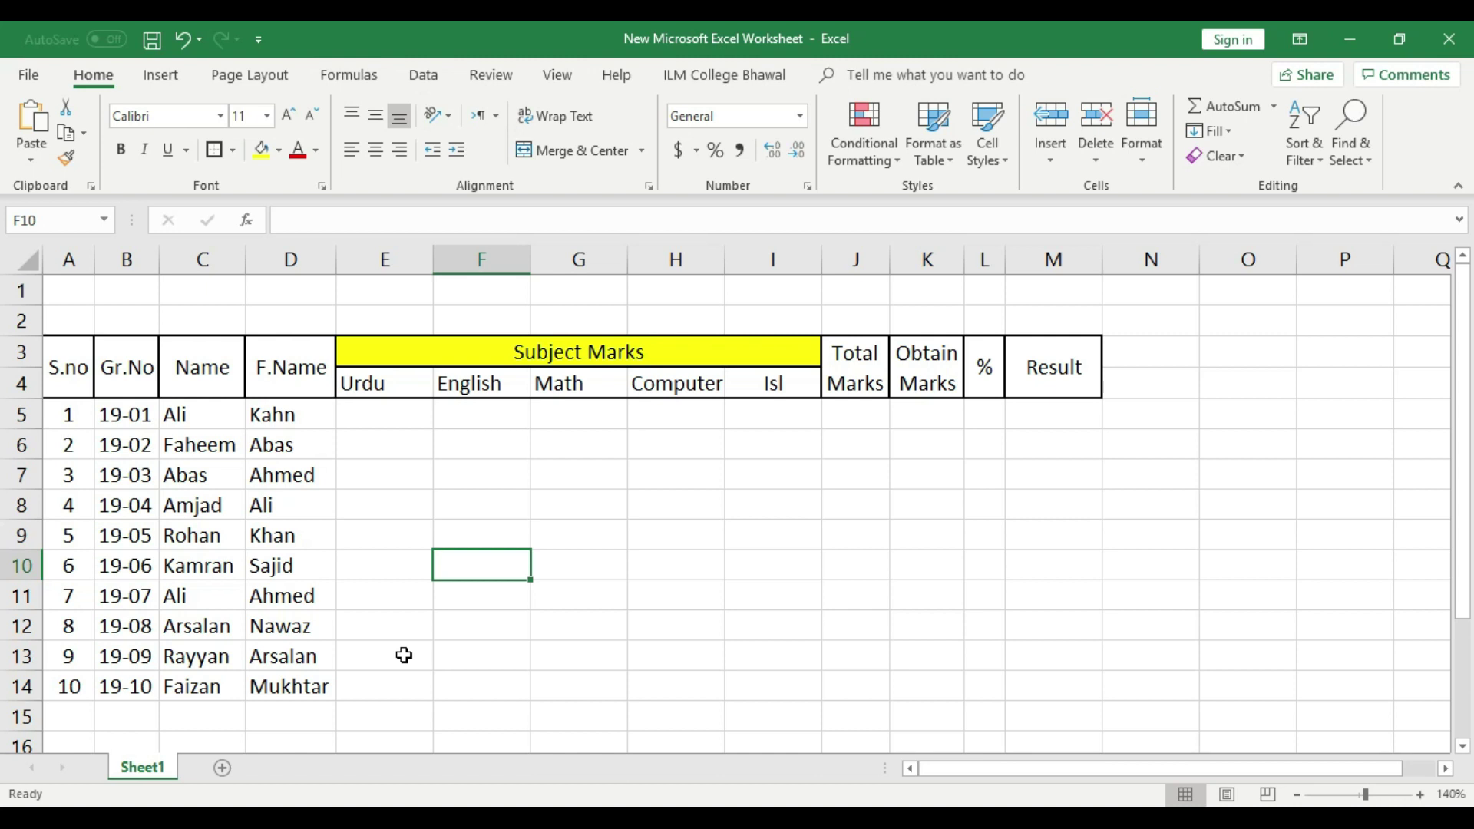
- Apply All Borders to the student data rows A5:M14
left_click_drag(69, 419, 1040, 689)
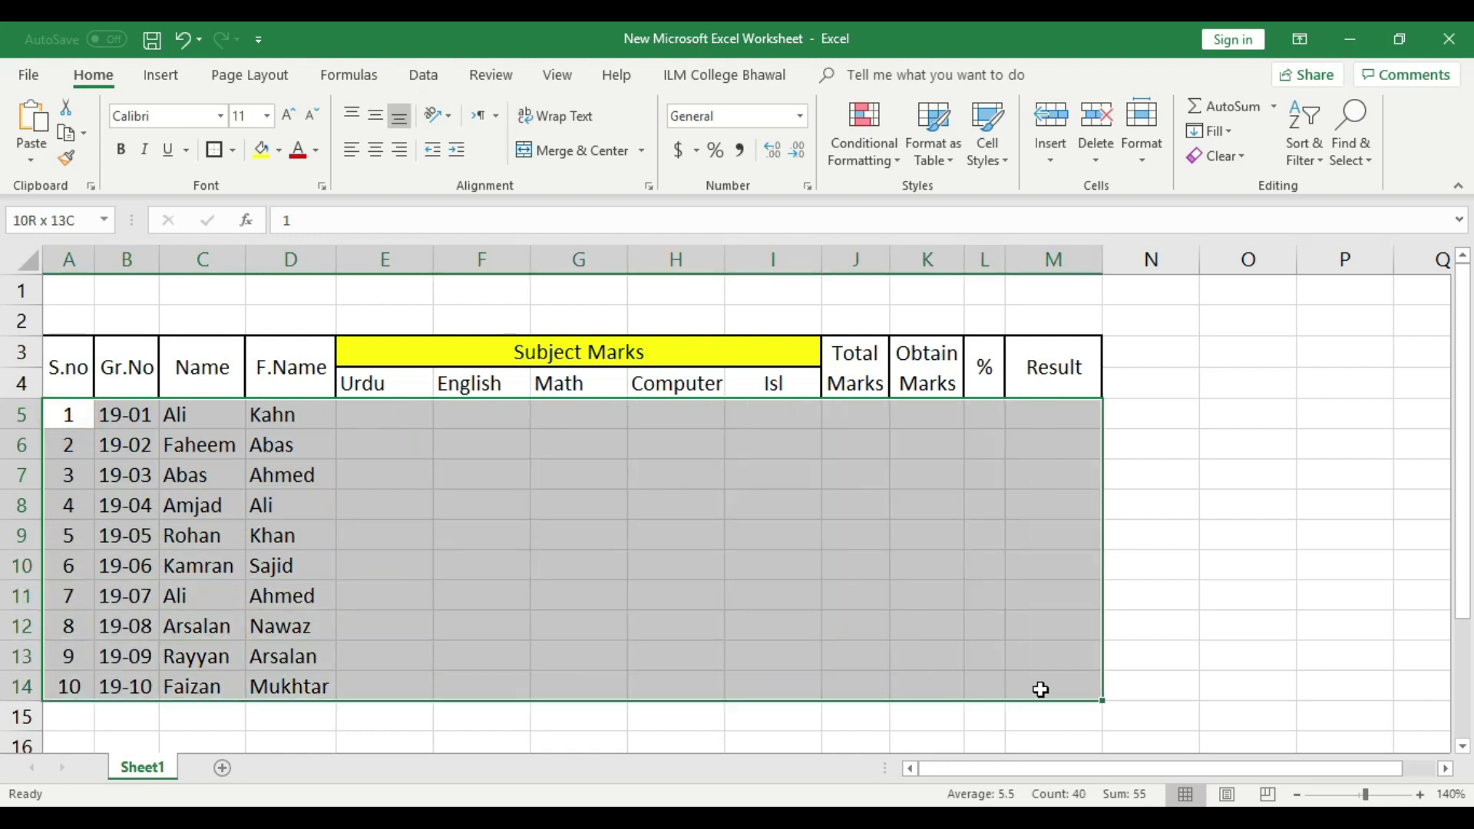
left_click(231, 150)
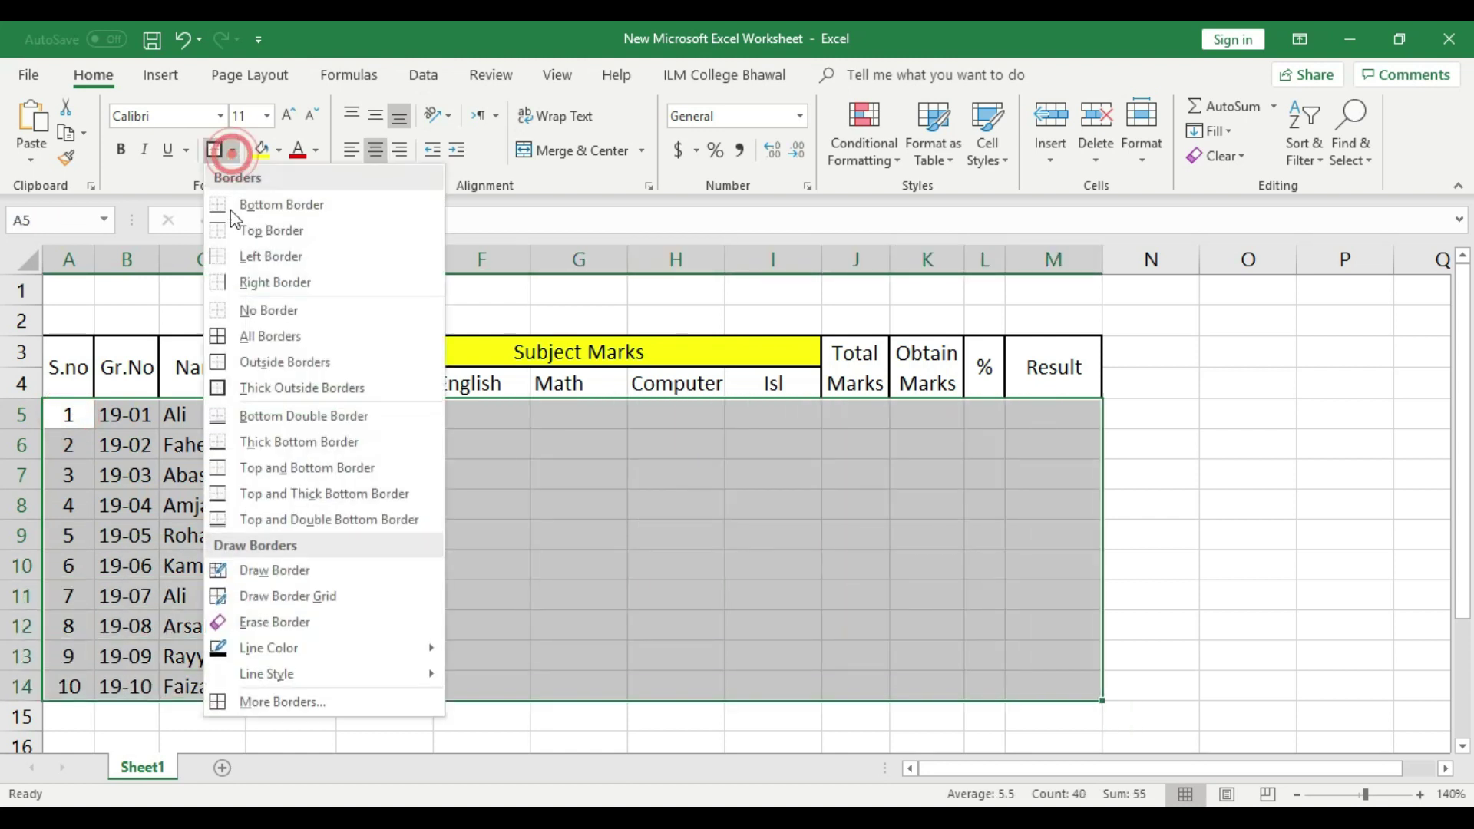
left_click(255, 343)
left_click(543, 558)
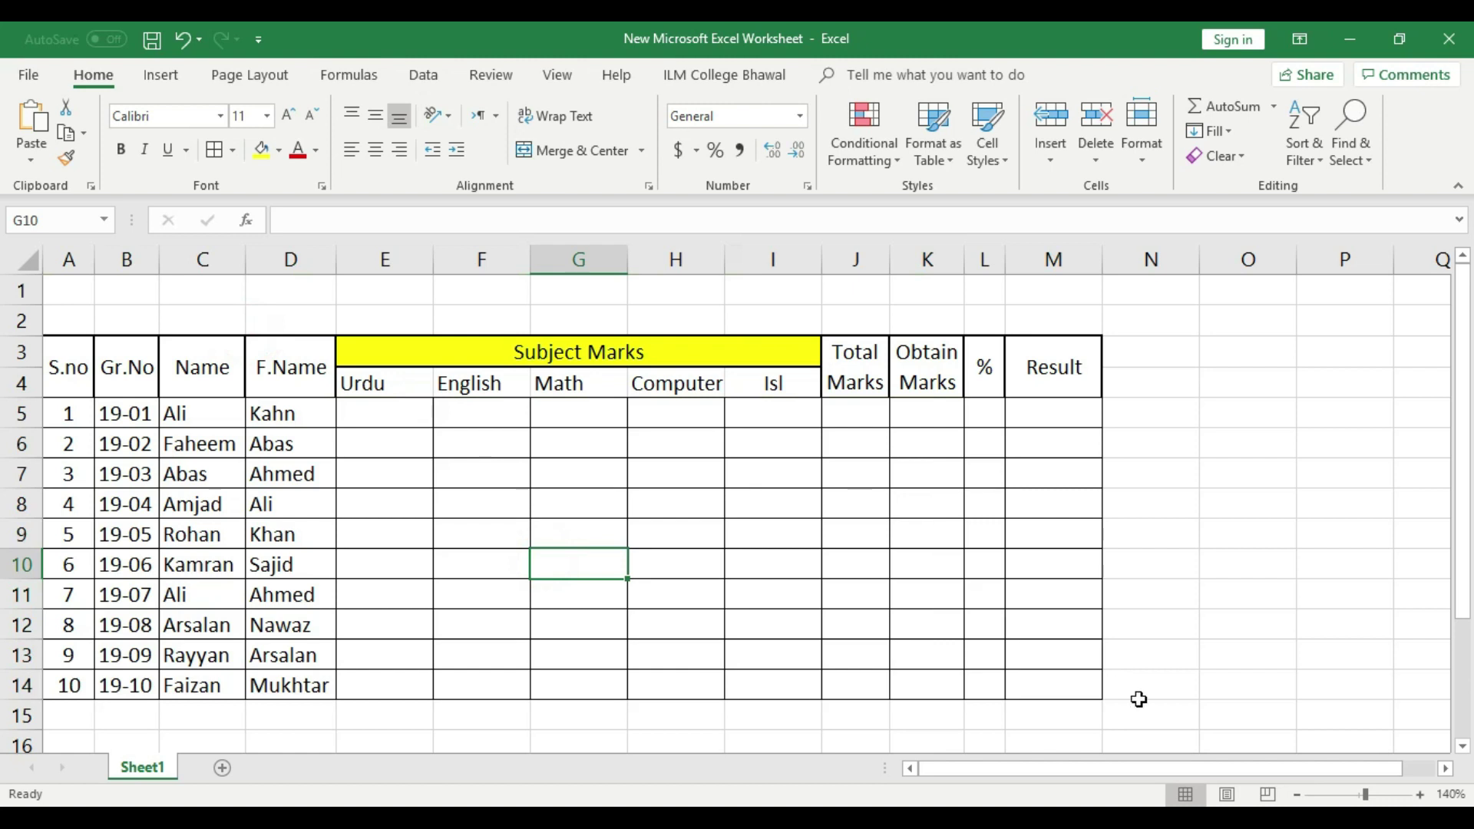
left_click_drag(1067, 693, 46, 384)
left_click(391, 520)
- Apply a thick outside border to the S.no header cell and around the whole header block A3:M4
left_click(68, 368)
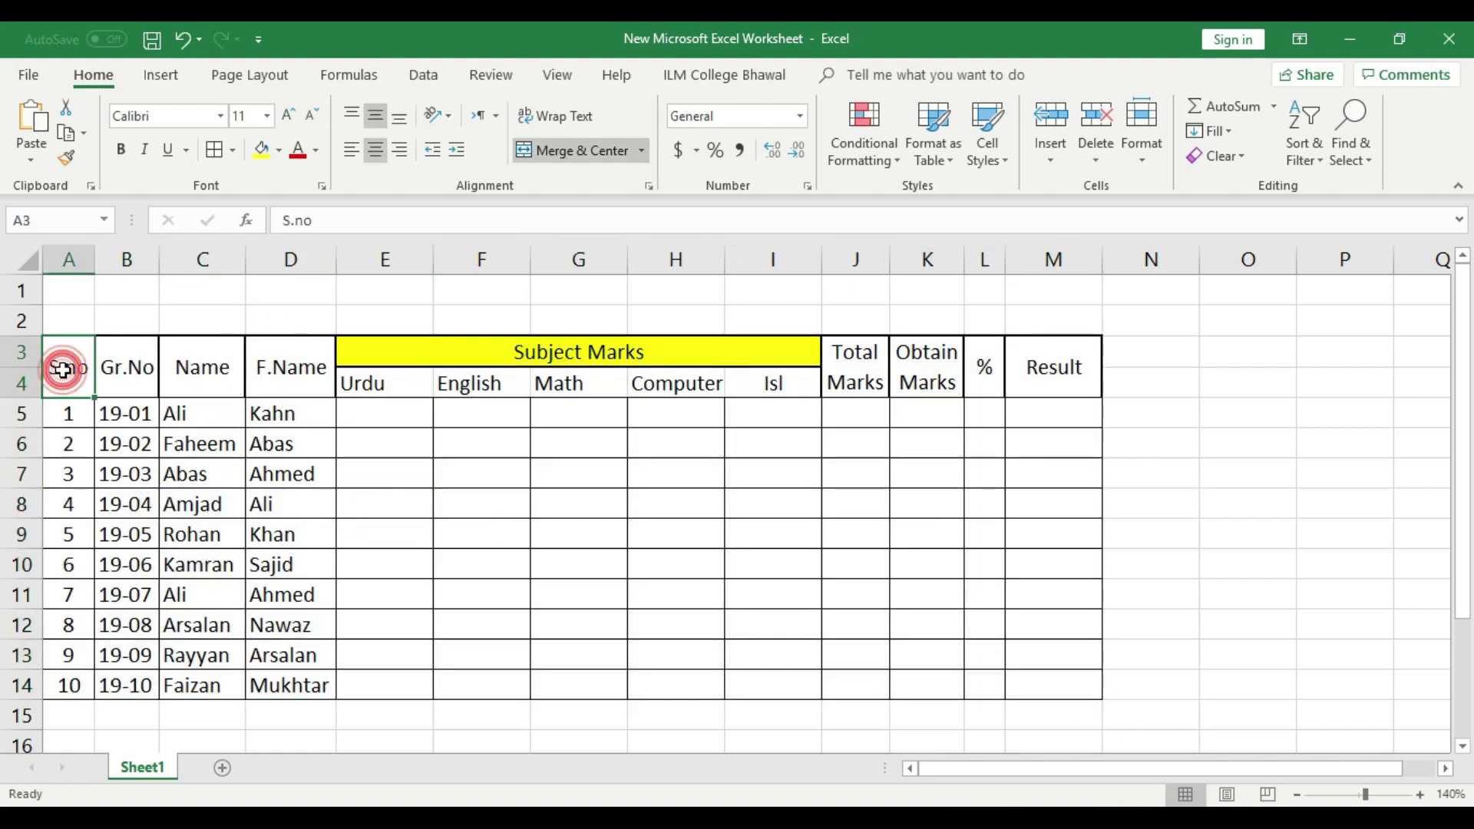
left_click(232, 150)
left_click(255, 386)
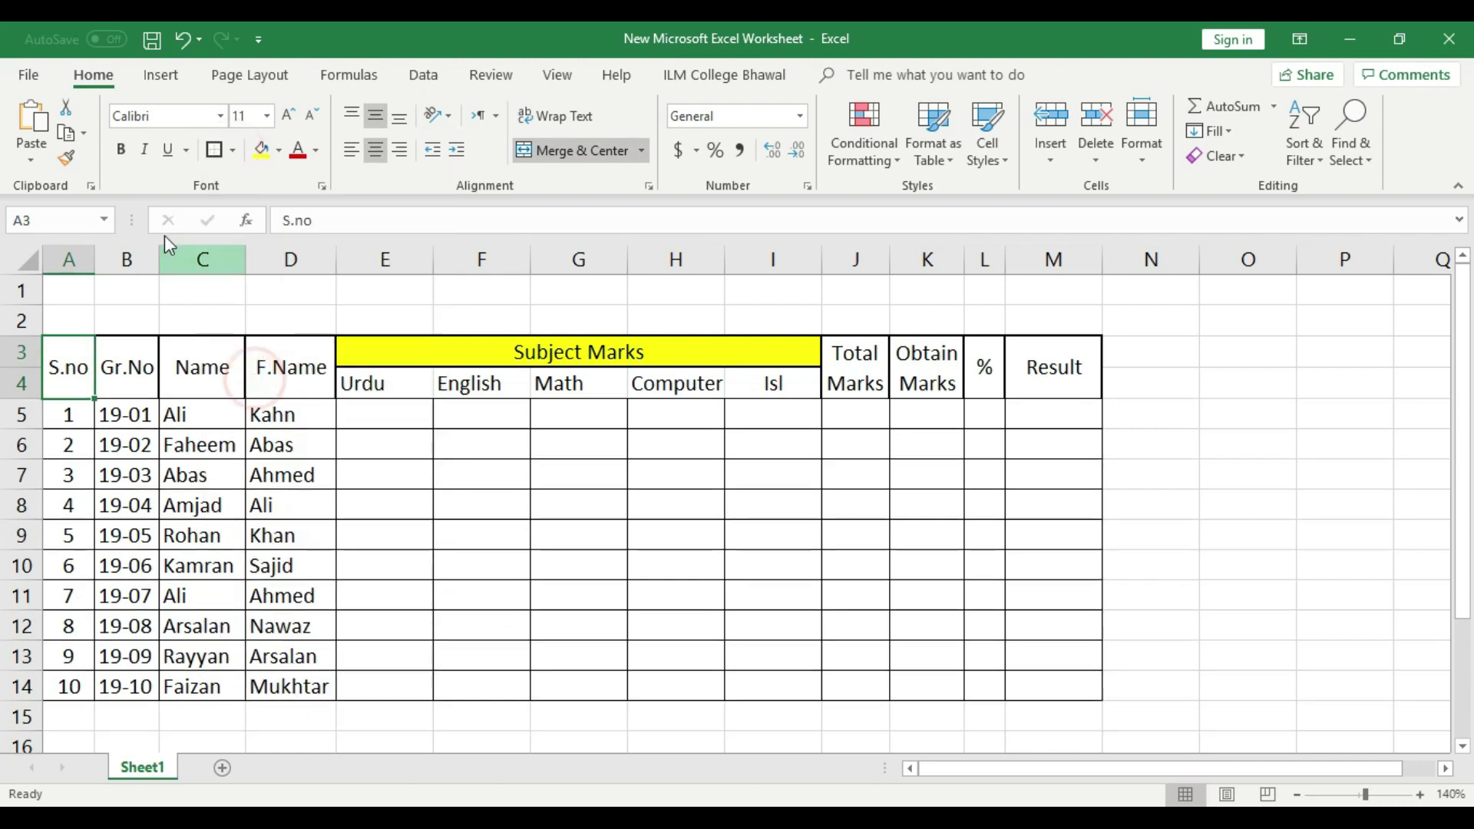
left_click_drag(80, 367, 1054, 382)
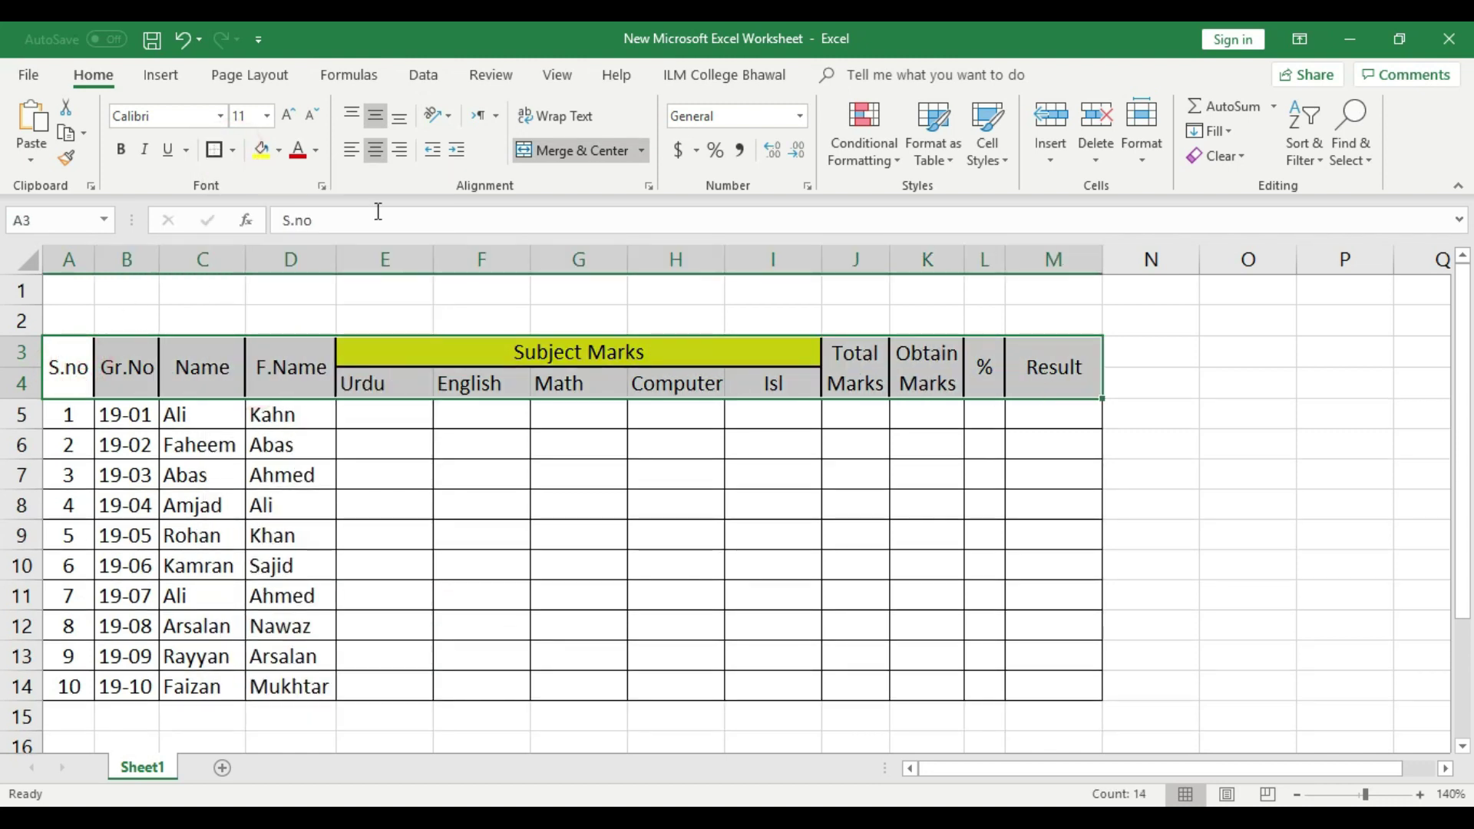
left_click(213, 148)
left_click(445, 505)
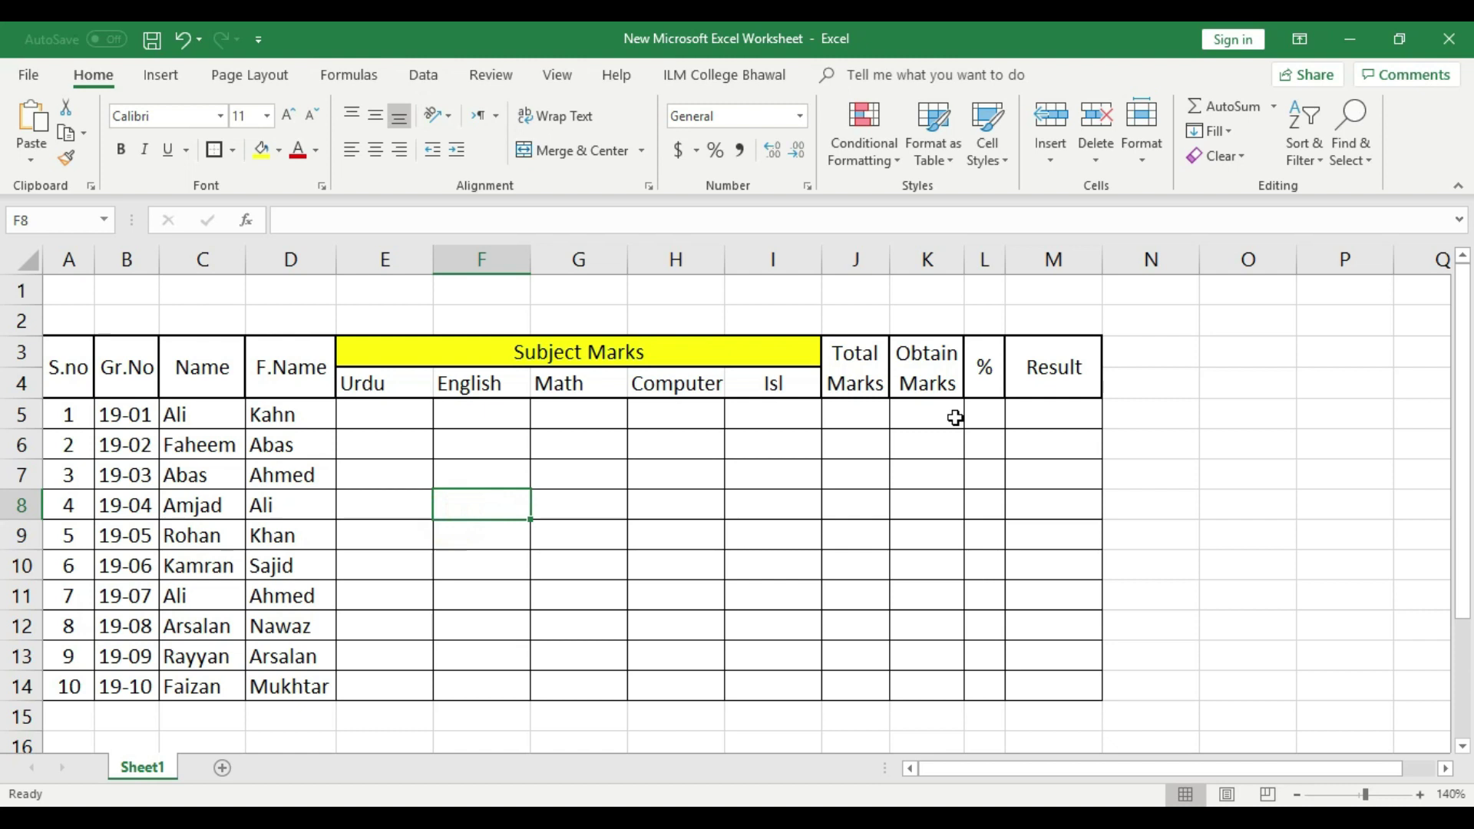
- Apply a thick outside border around the row of subject names, E4:I4
left_click_drag(782, 388, 408, 385)
left_click(214, 148)
left_click(568, 476)
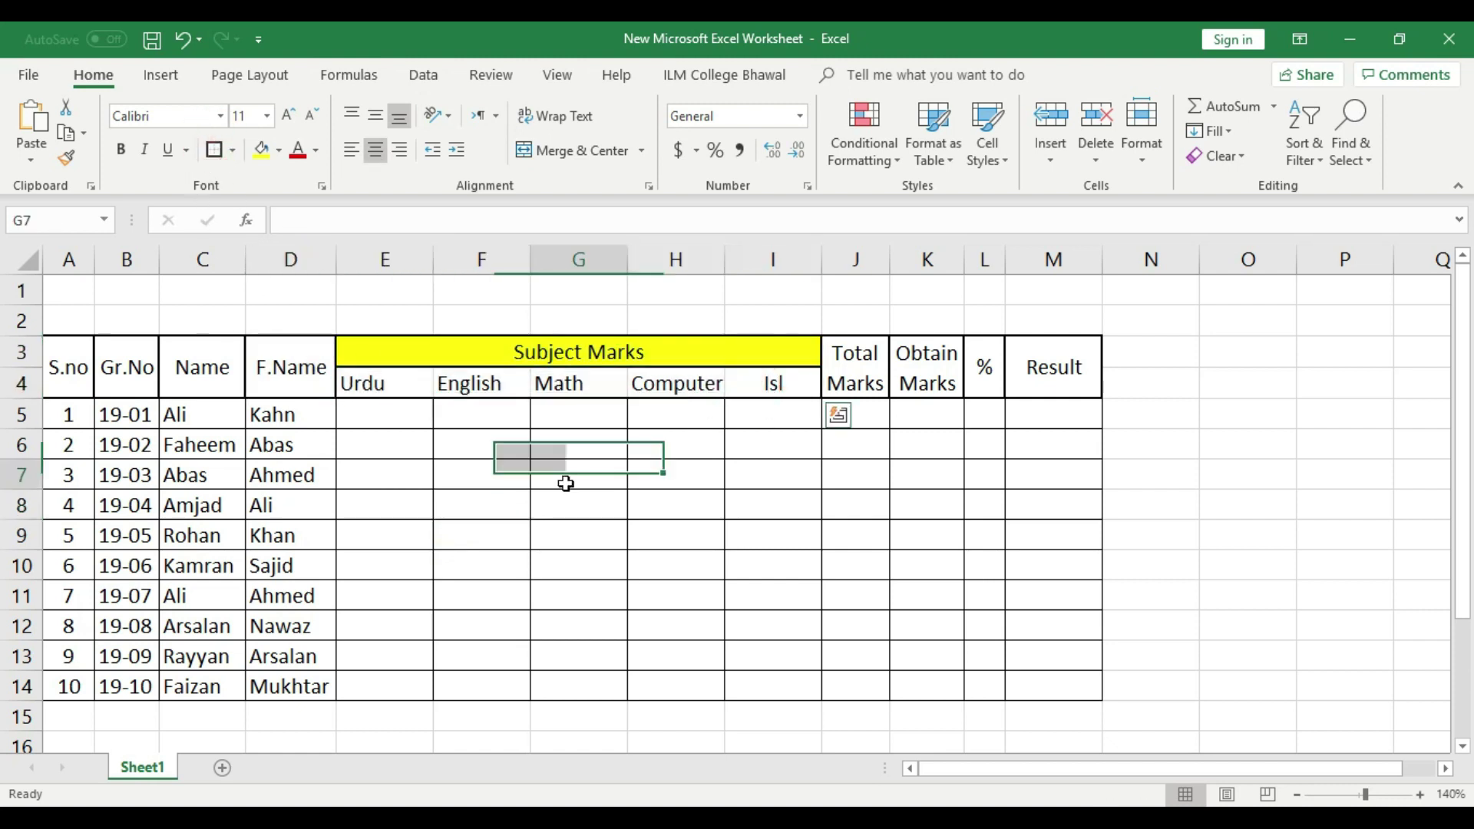
- Give the Urdu, English, Math and Computer header cells each their own thick outside border so thick lines separate all the subjects
left_click(390, 377)
left_click(215, 150)
key("Right")
left_click(216, 149)
key("Right")
left_click(215, 150)
key("Right")
left_click(216, 150)
key("Right")
key("Right")
left_click(795, 465)
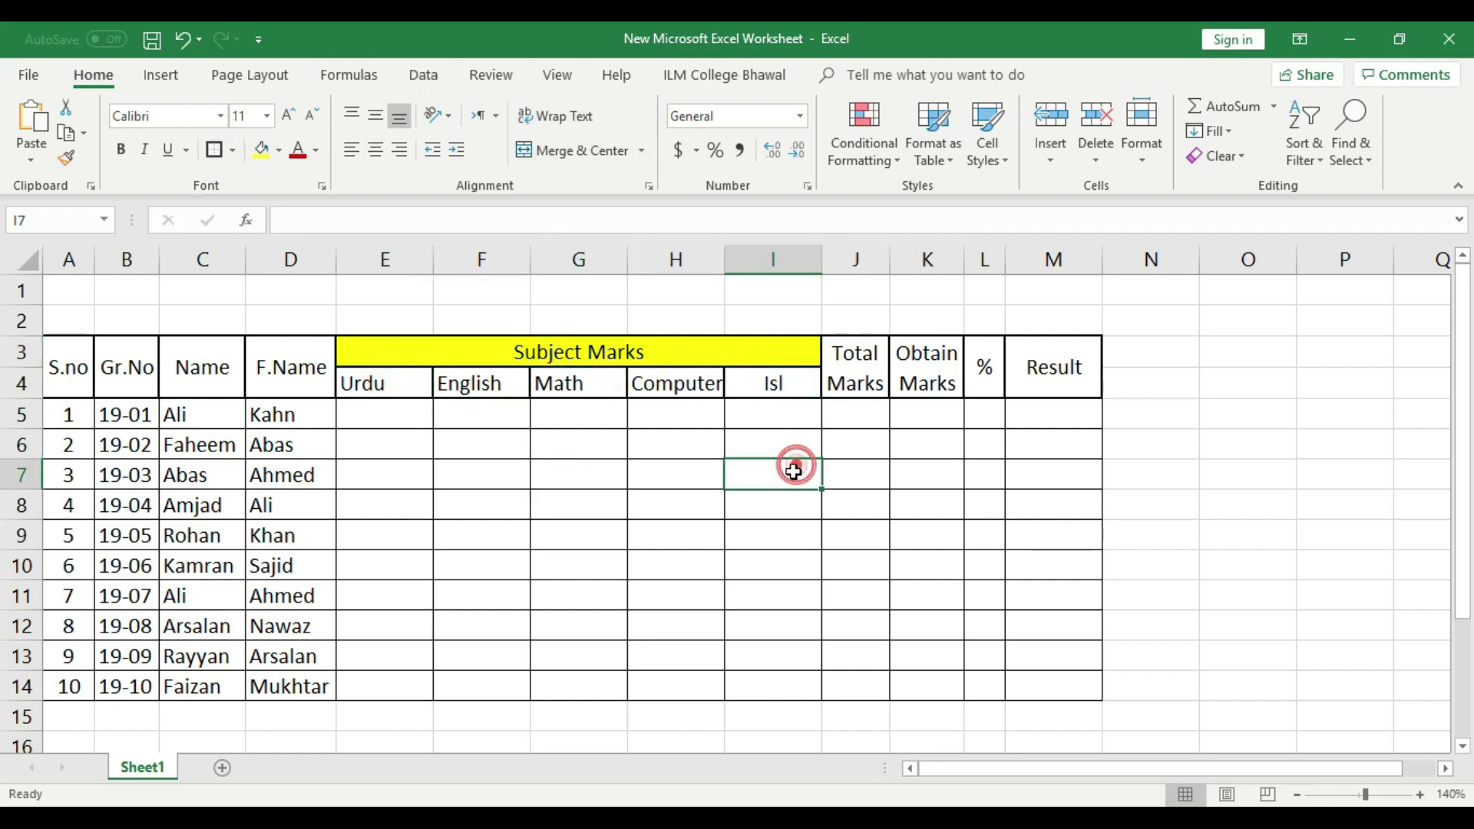
- Narrow column I to fit the Isl header with a little spare room on each side
double_click(821, 263)
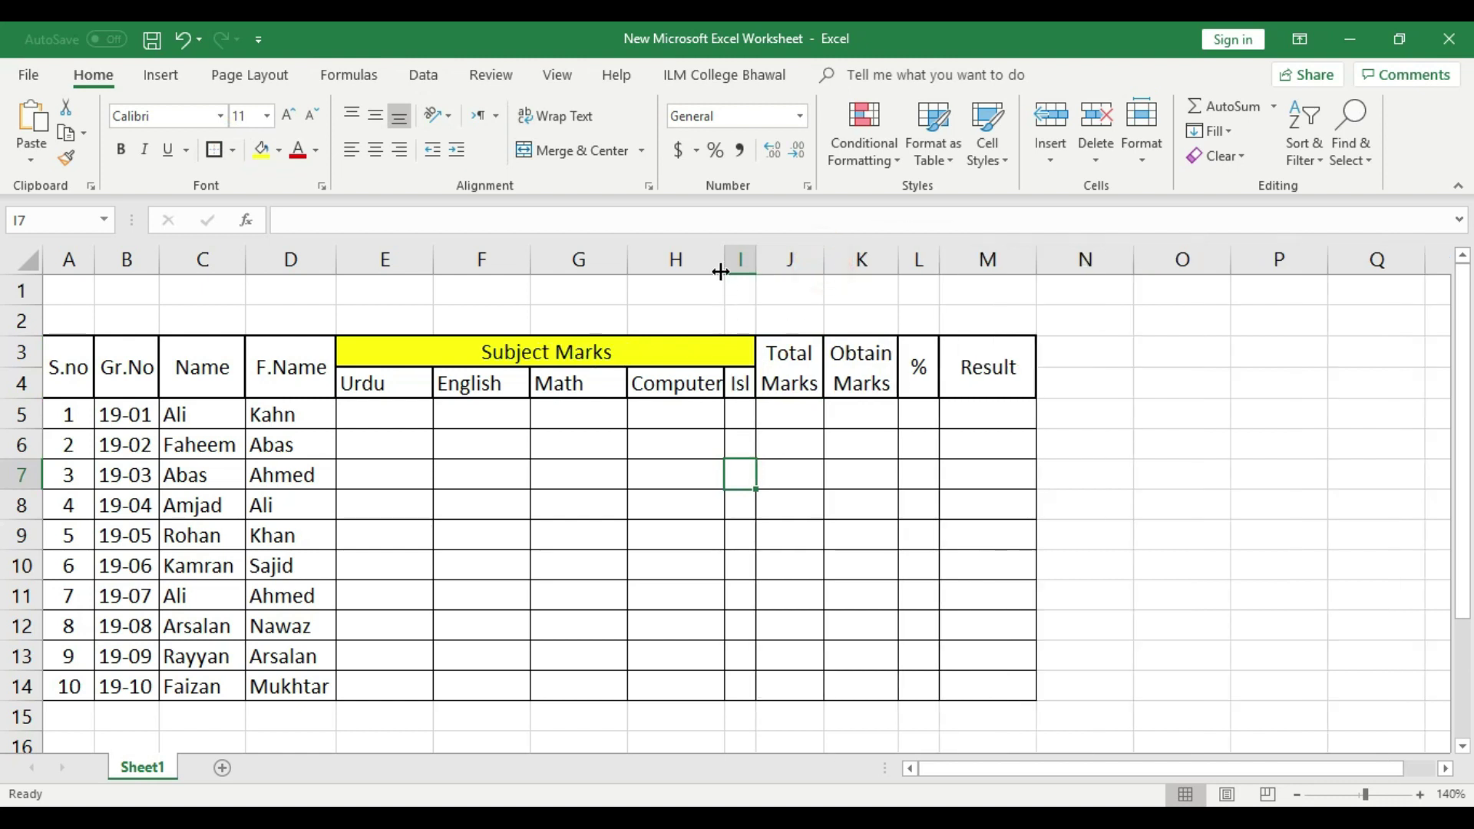
left_click_drag(756, 261, 776, 262)
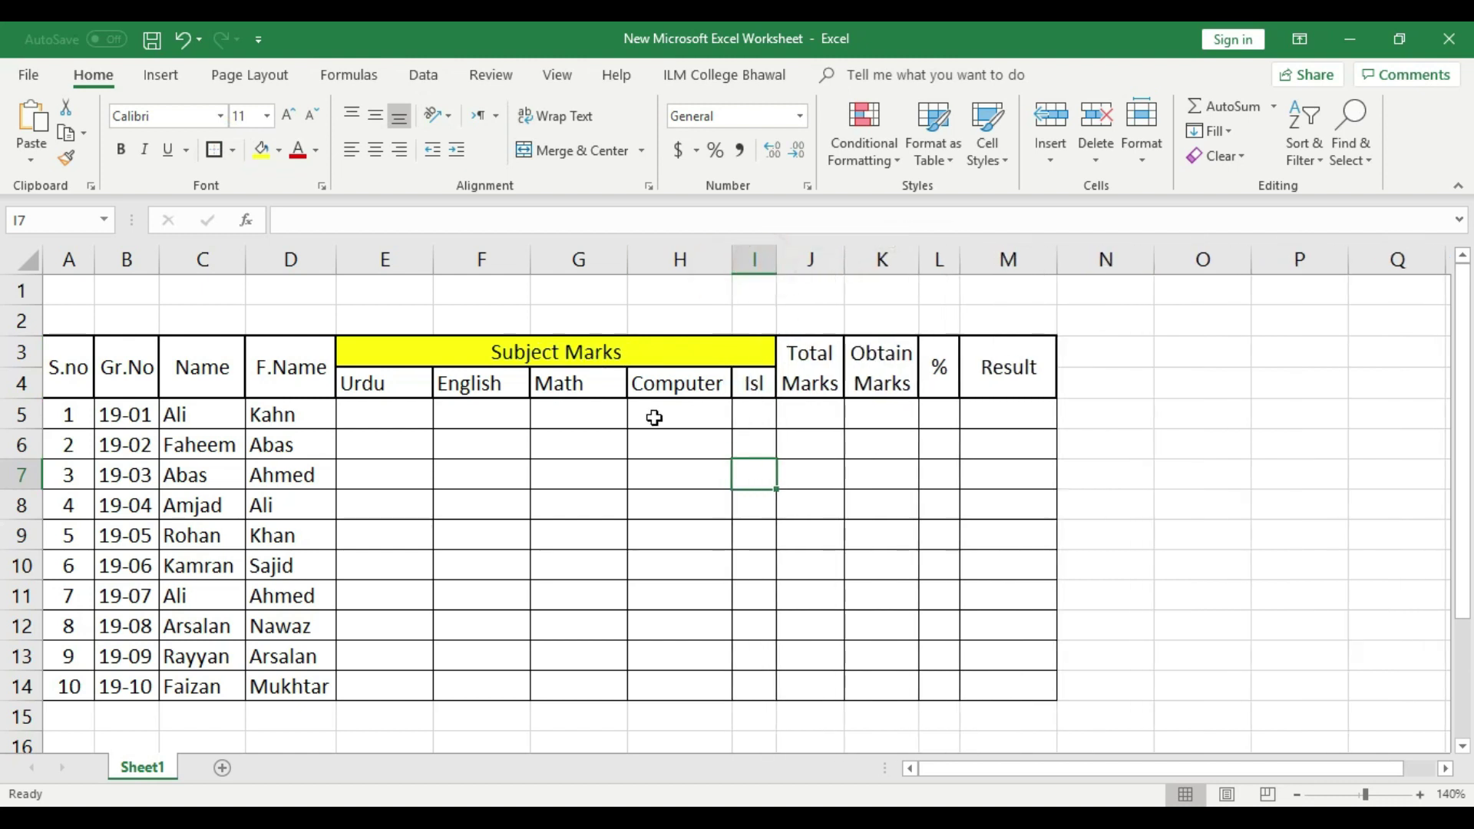
- Fill the header cells S.no to F.Name and Total Marks to Result with grey
left_click_drag(61, 375, 306, 369)
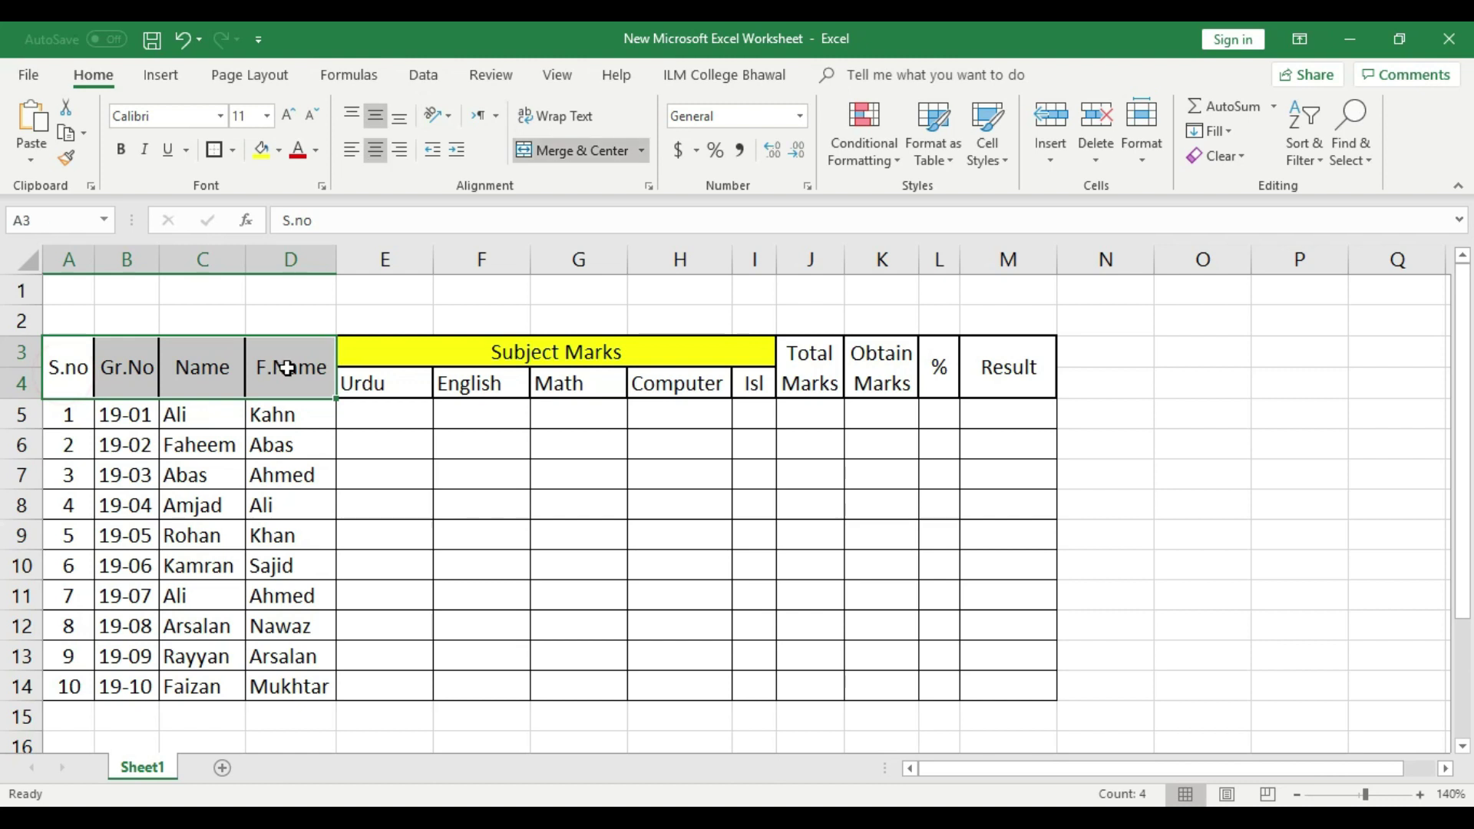
left_click(280, 149)
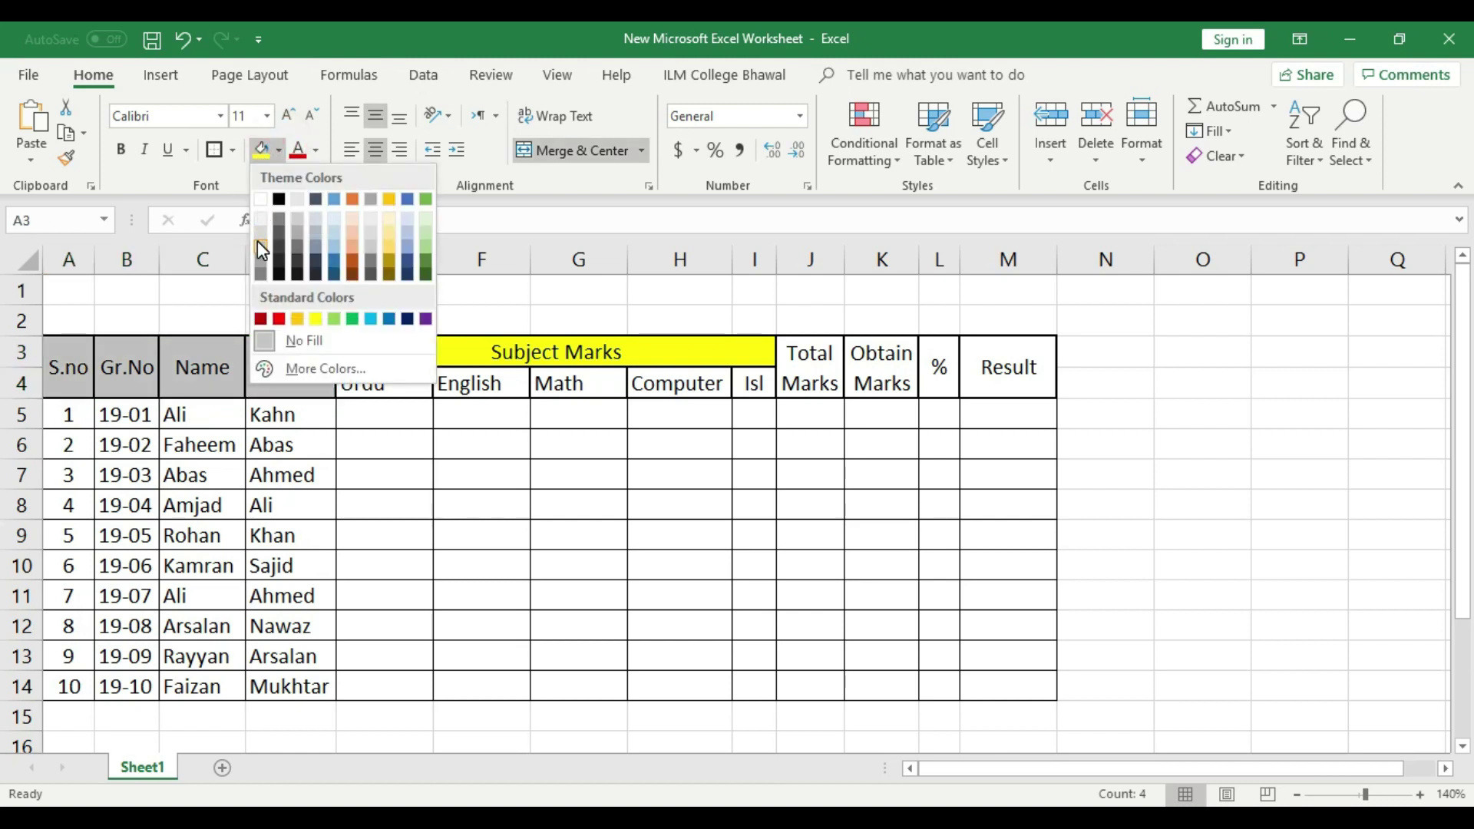
left_click(262, 249)
left_click_drag(810, 367, 1006, 376)
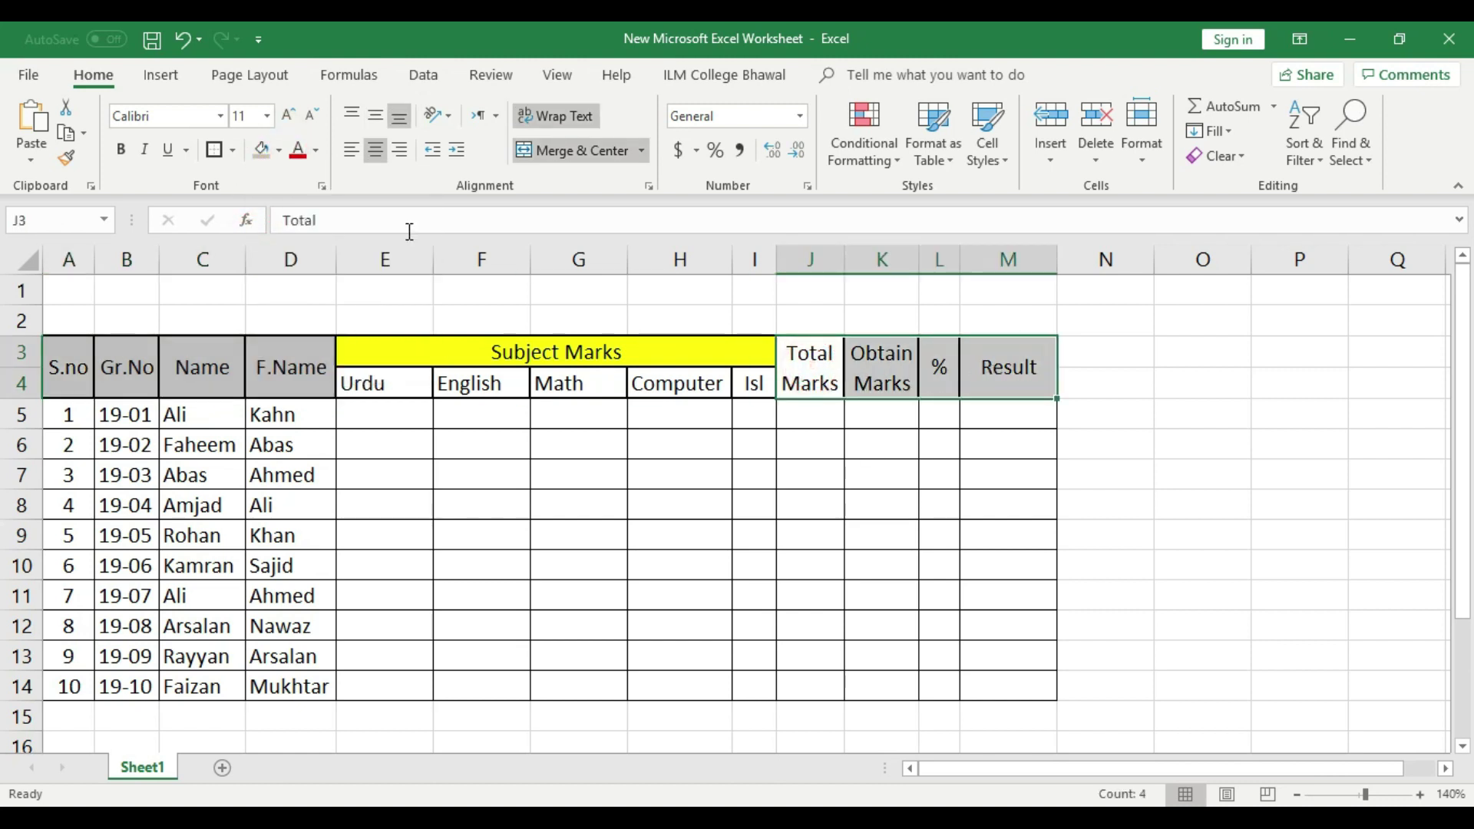
left_click(262, 151)
left_click(559, 476)
- Fill the subject name cells E4:I4 with gold
left_click_drag(384, 378, 744, 385)
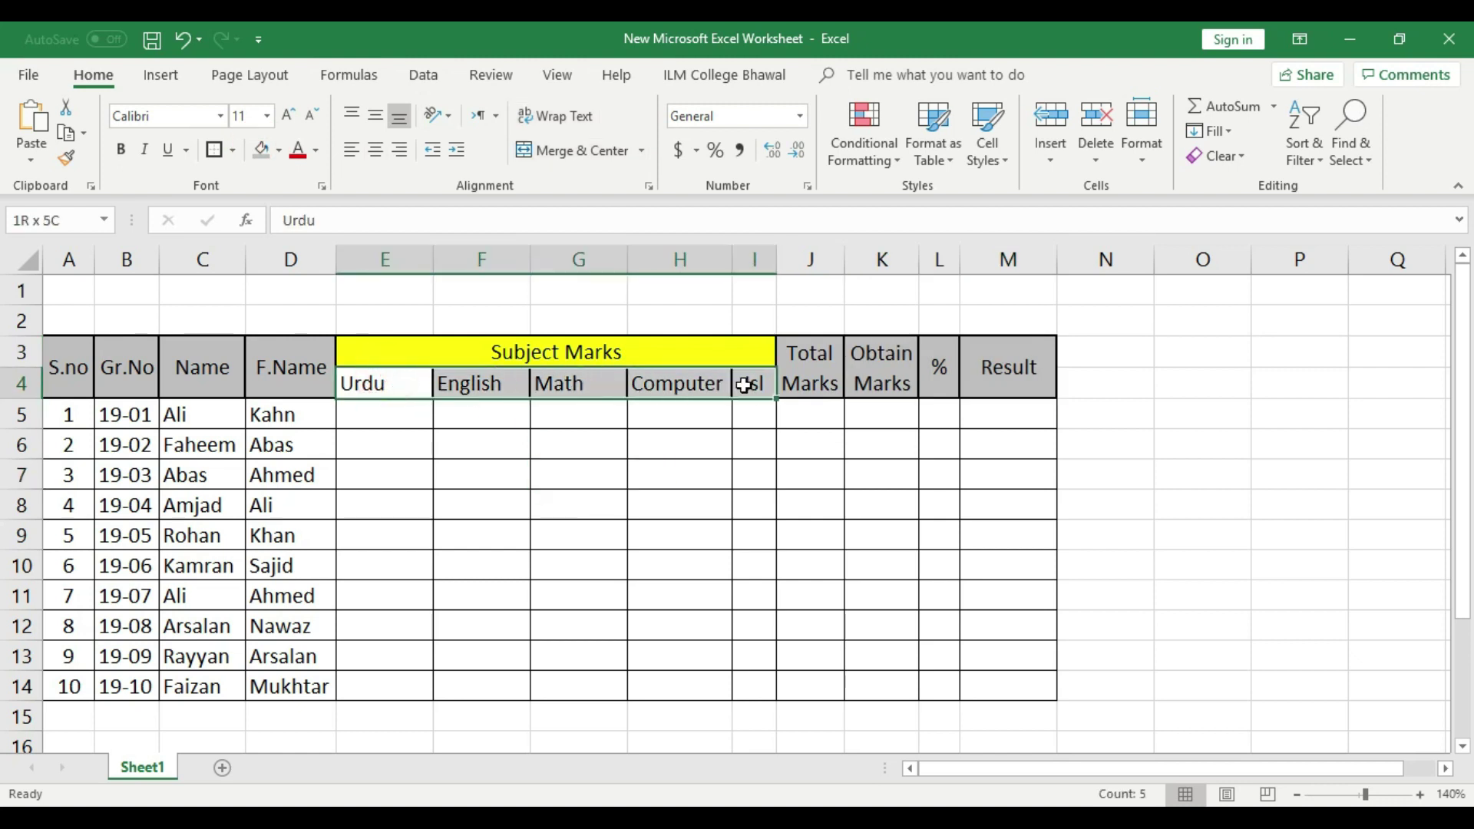
left_click(279, 151)
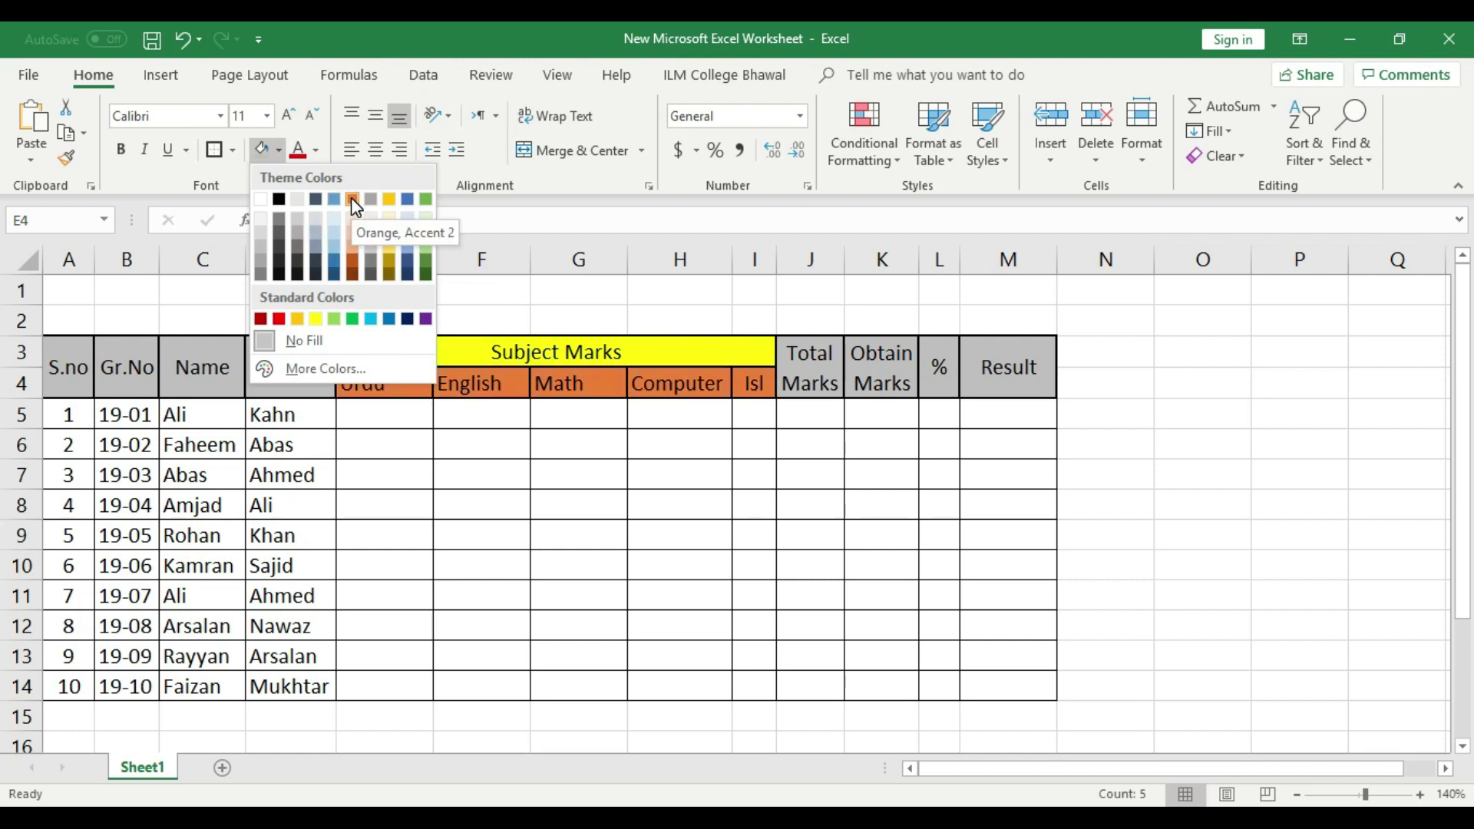
left_click(391, 206)
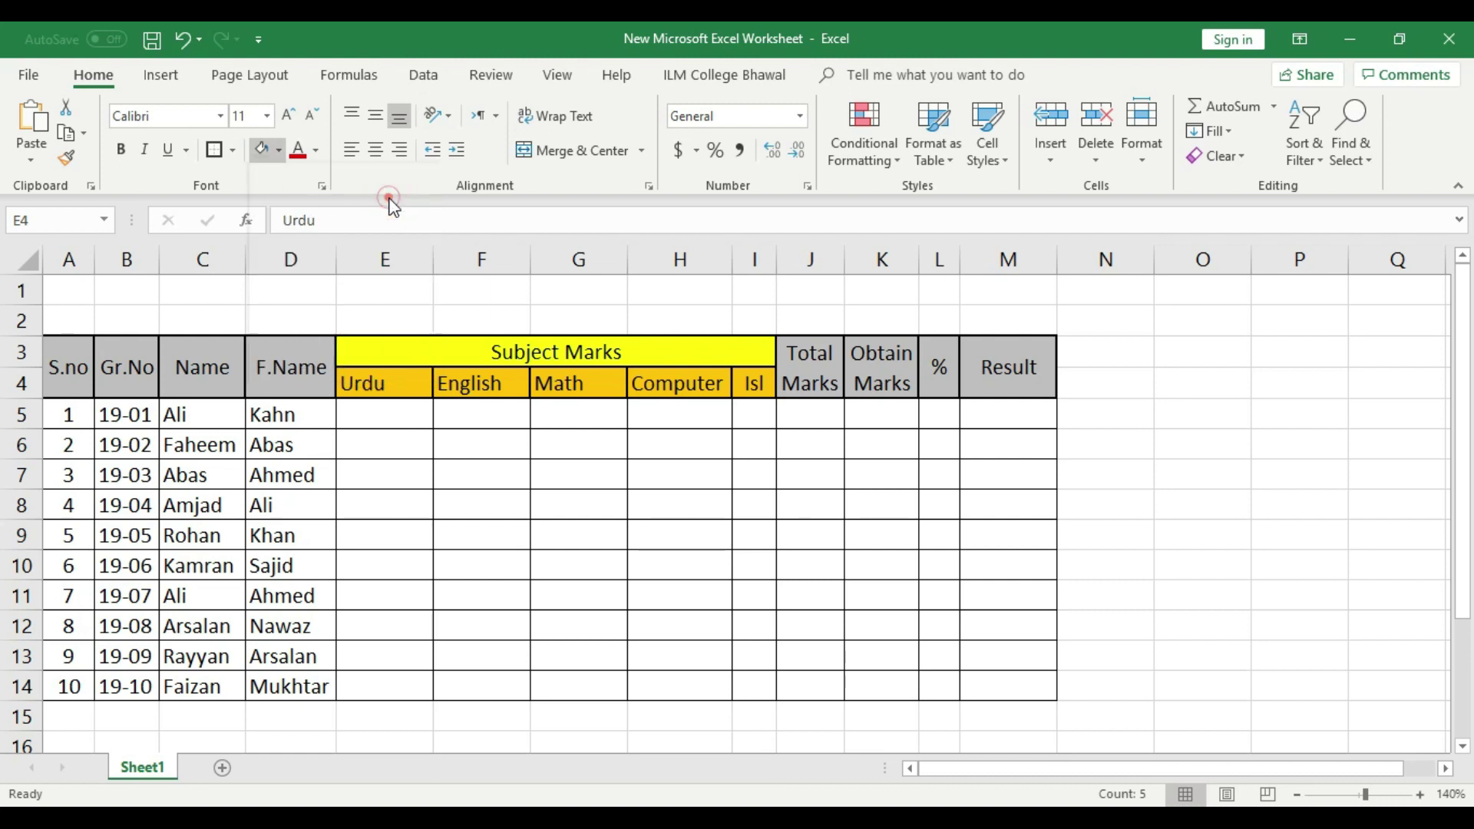
left_click(527, 442)
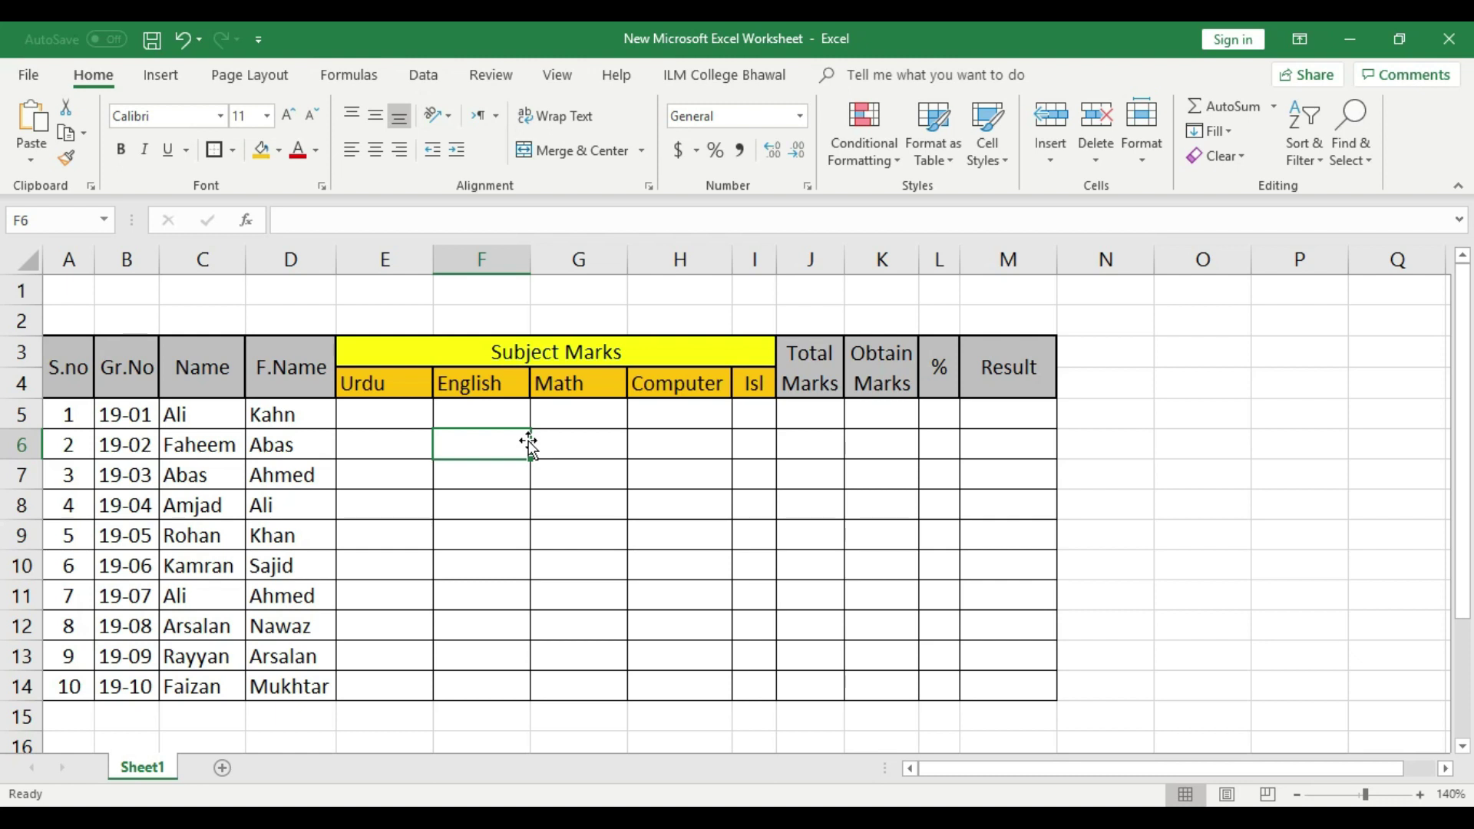
- Insert a blank row above the table so that three empty rows precede the headers
left_click_drag(79, 286, 422, 313)
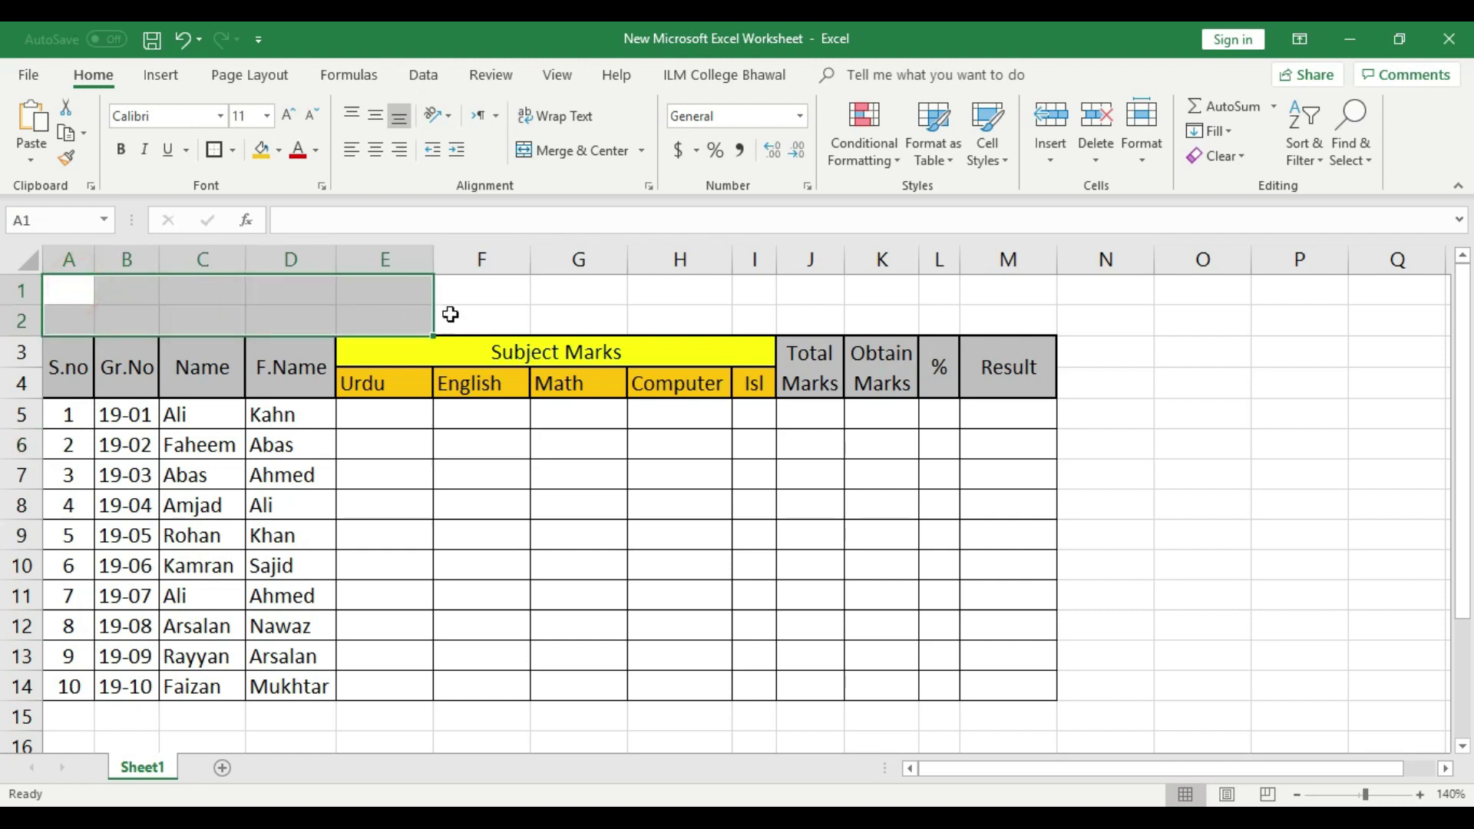
left_click(495, 311)
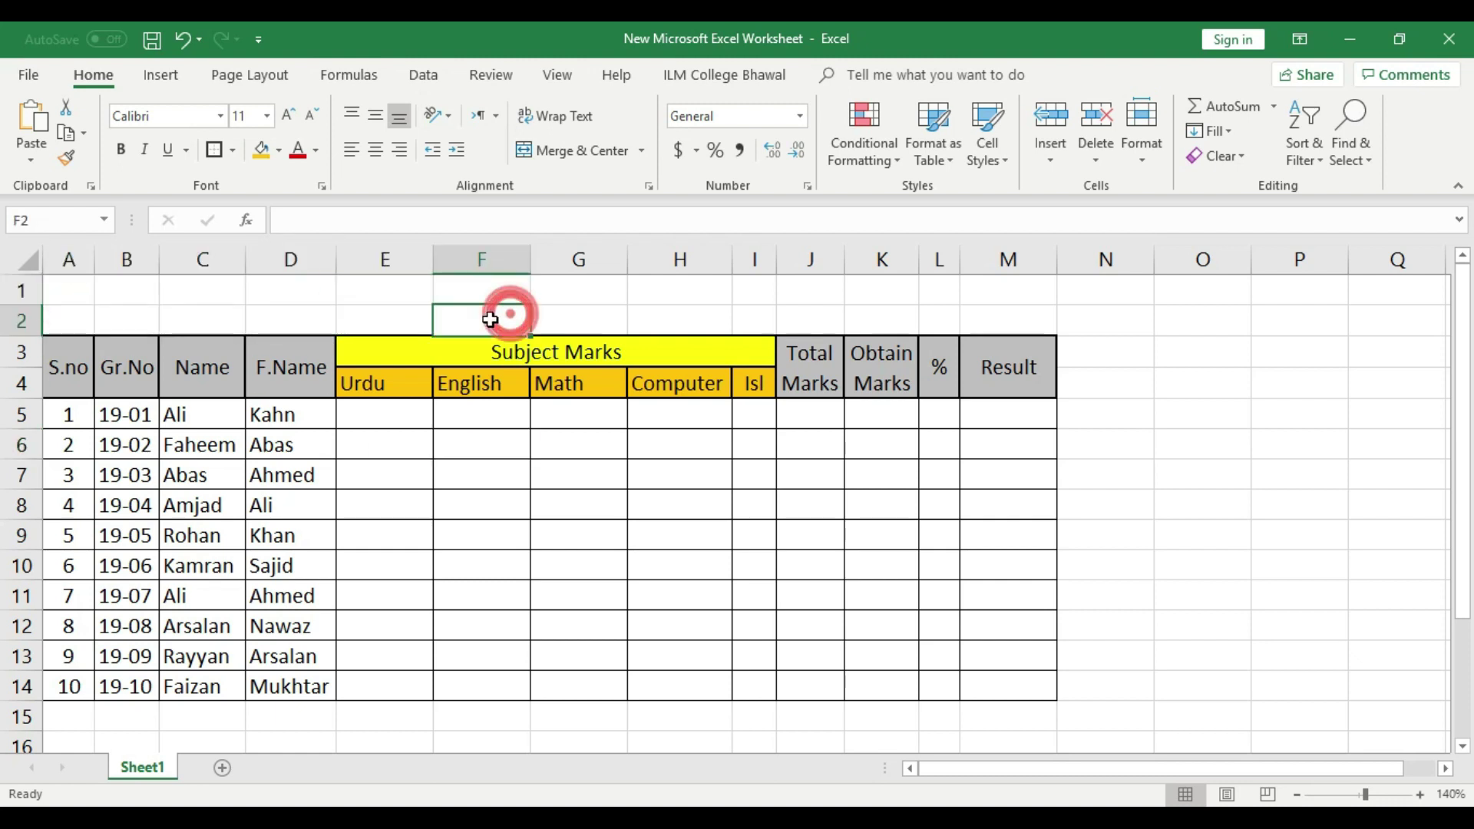
right_click(13, 319)
left_click(99, 463)
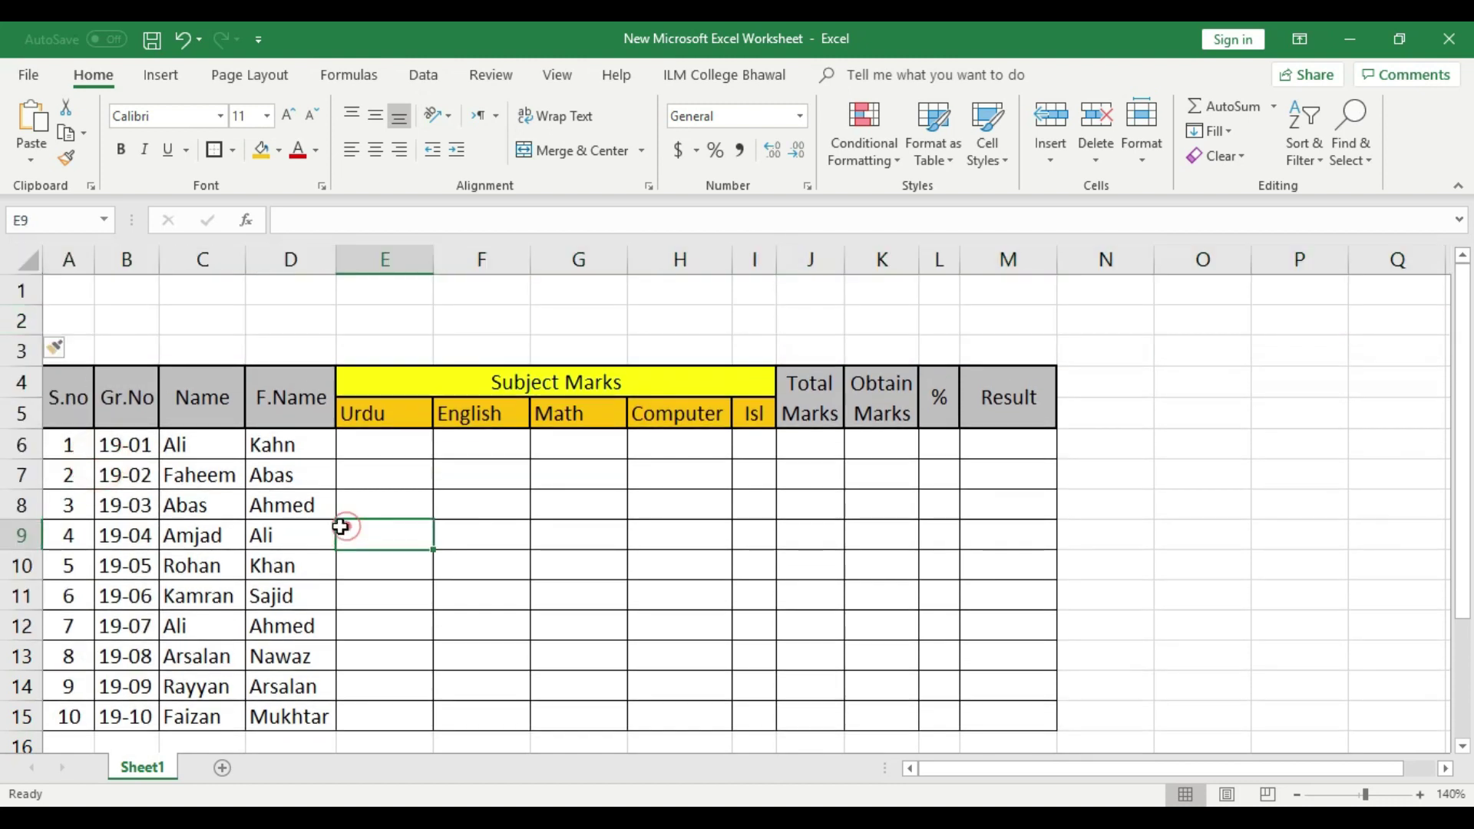
- Merge and center A1:M2 across the table's width and open the merged title cell for editing
left_click_drag(59, 285, 967, 323)
left_click(577, 150)
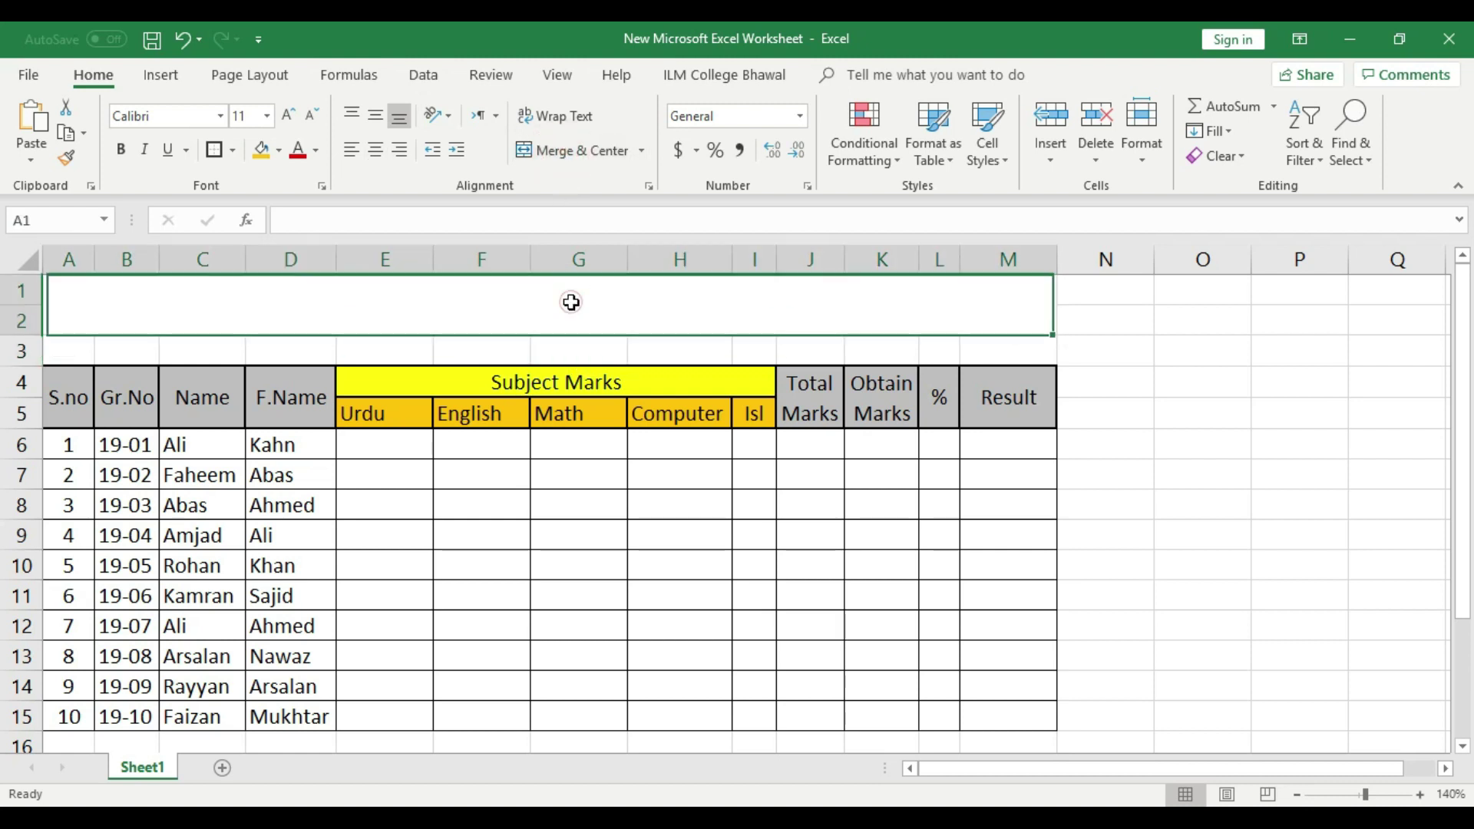
double_click(572, 301)
type("Reader")
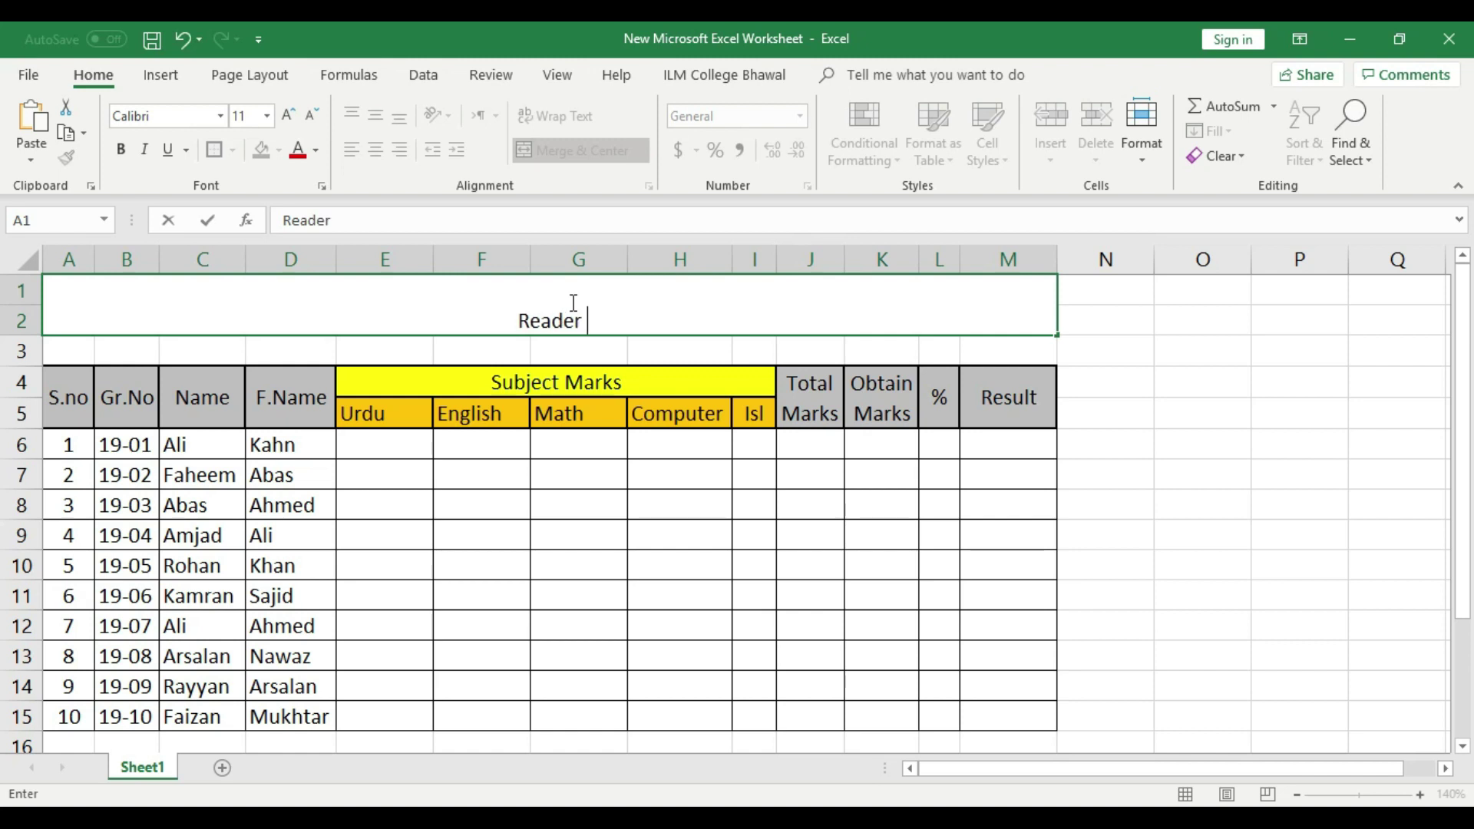
type(" Colleg")
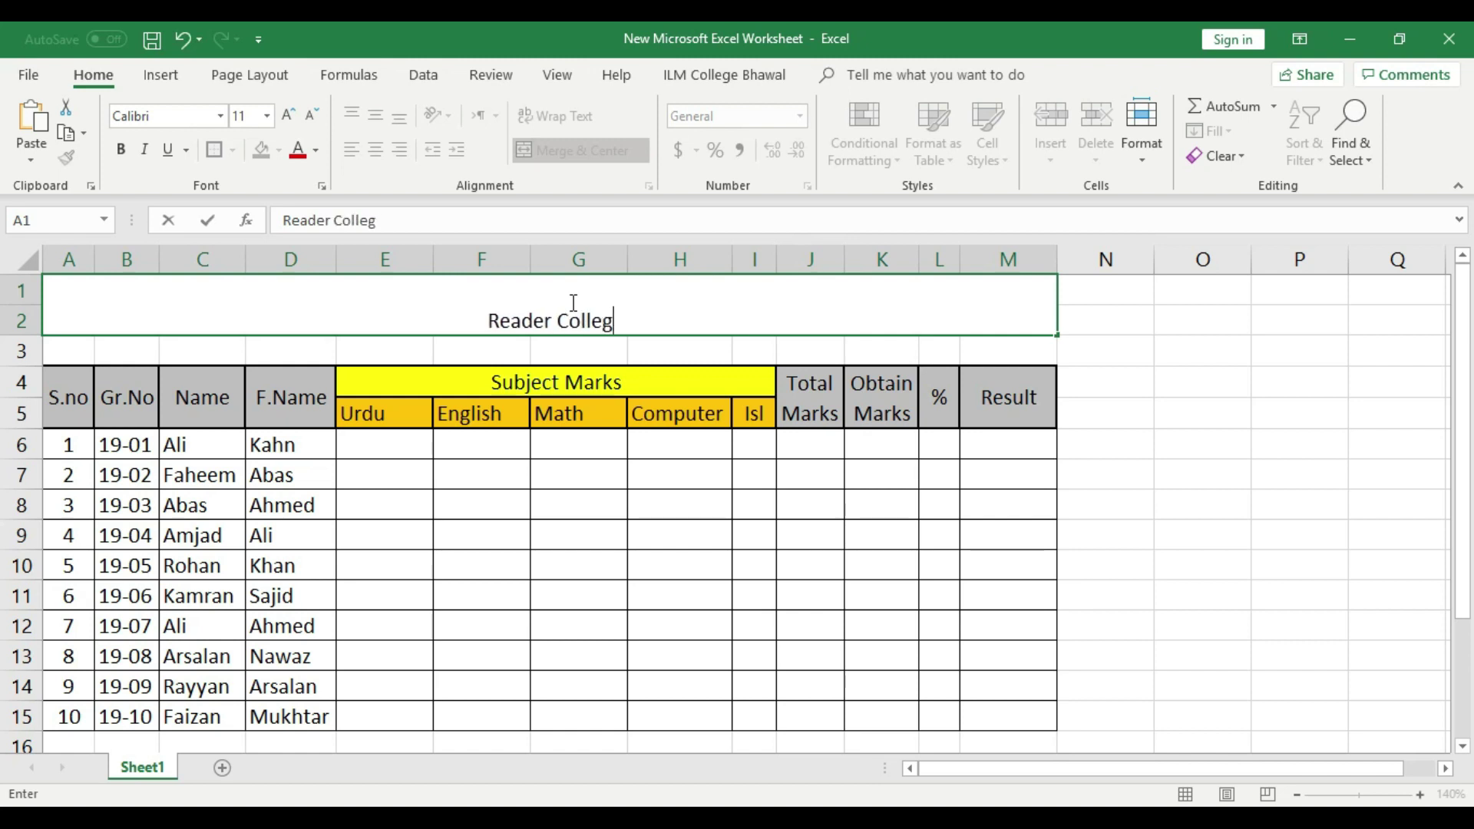
type("e Bhal")
key("BackSpace")
type("l")
key("BackSpace")
key("BackSpace")
key("BackSpace")
key("BackSpace")
key("BackSpace")
key("BackSpace")
key("BackSpace")
key("BackSpace")
key("BackSpace")
key("BackSpace")
key("BackSpace")
key("BackSpace")
key("BackSpace")
key("BackSpace")
key("BackSpace")
key("BackSpace")
key("BackSpace")
key("BackSpace")
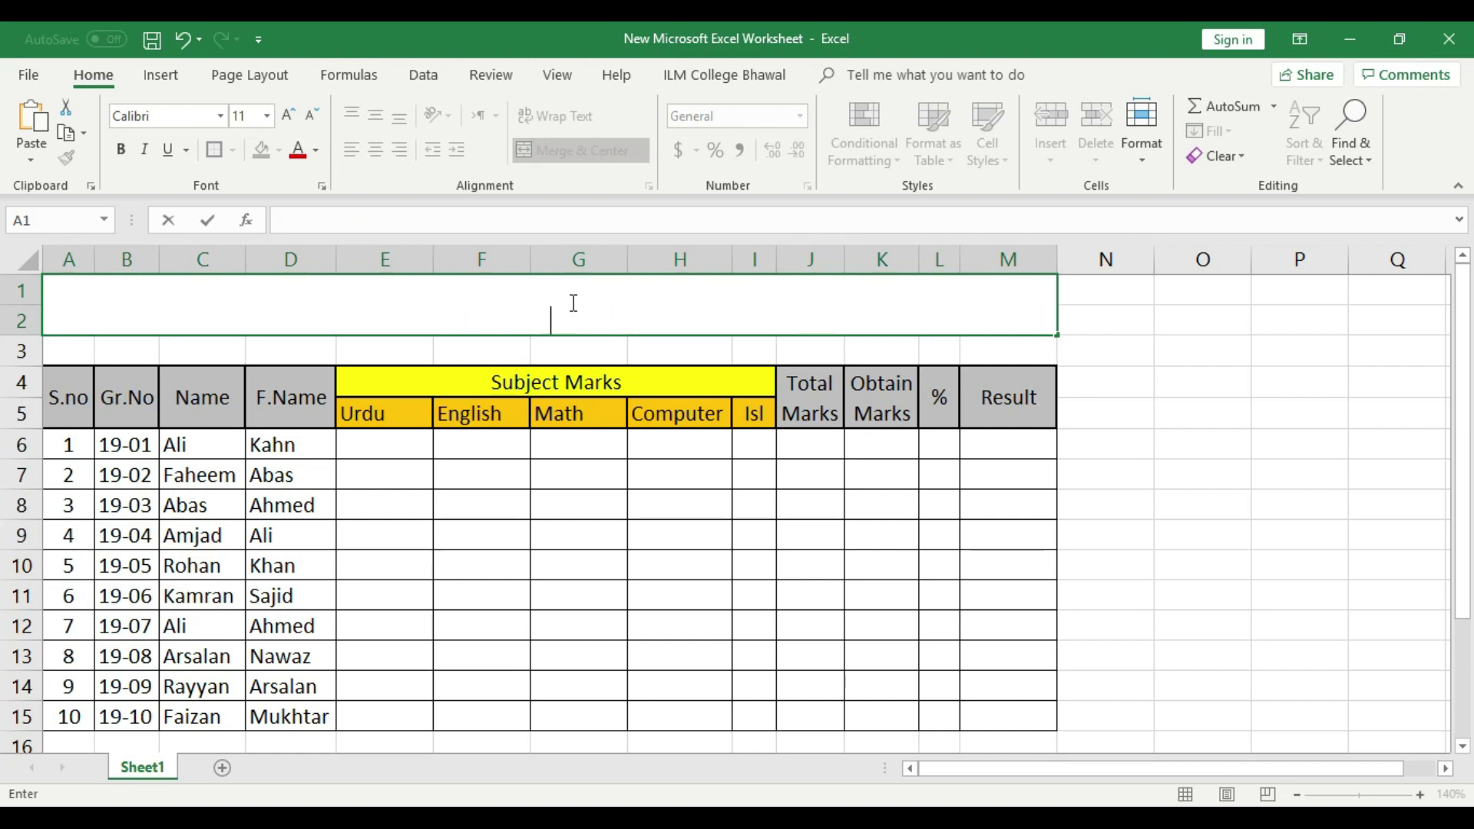
- Enter "Punjab Collge Bhalwal" as the first title line and start a second line within the same cell
type("unjab C")
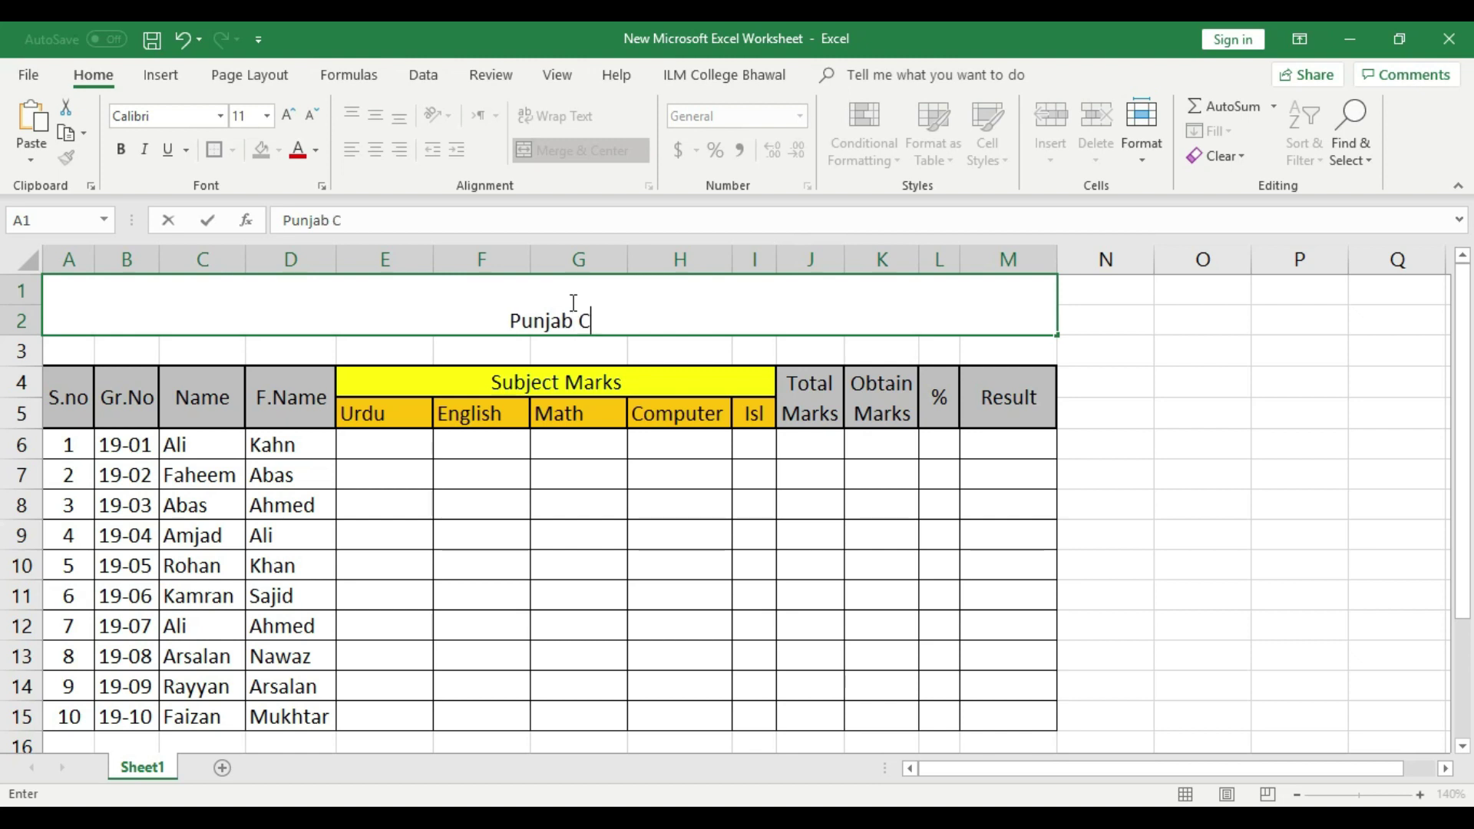
type("ollge Bhalwal")
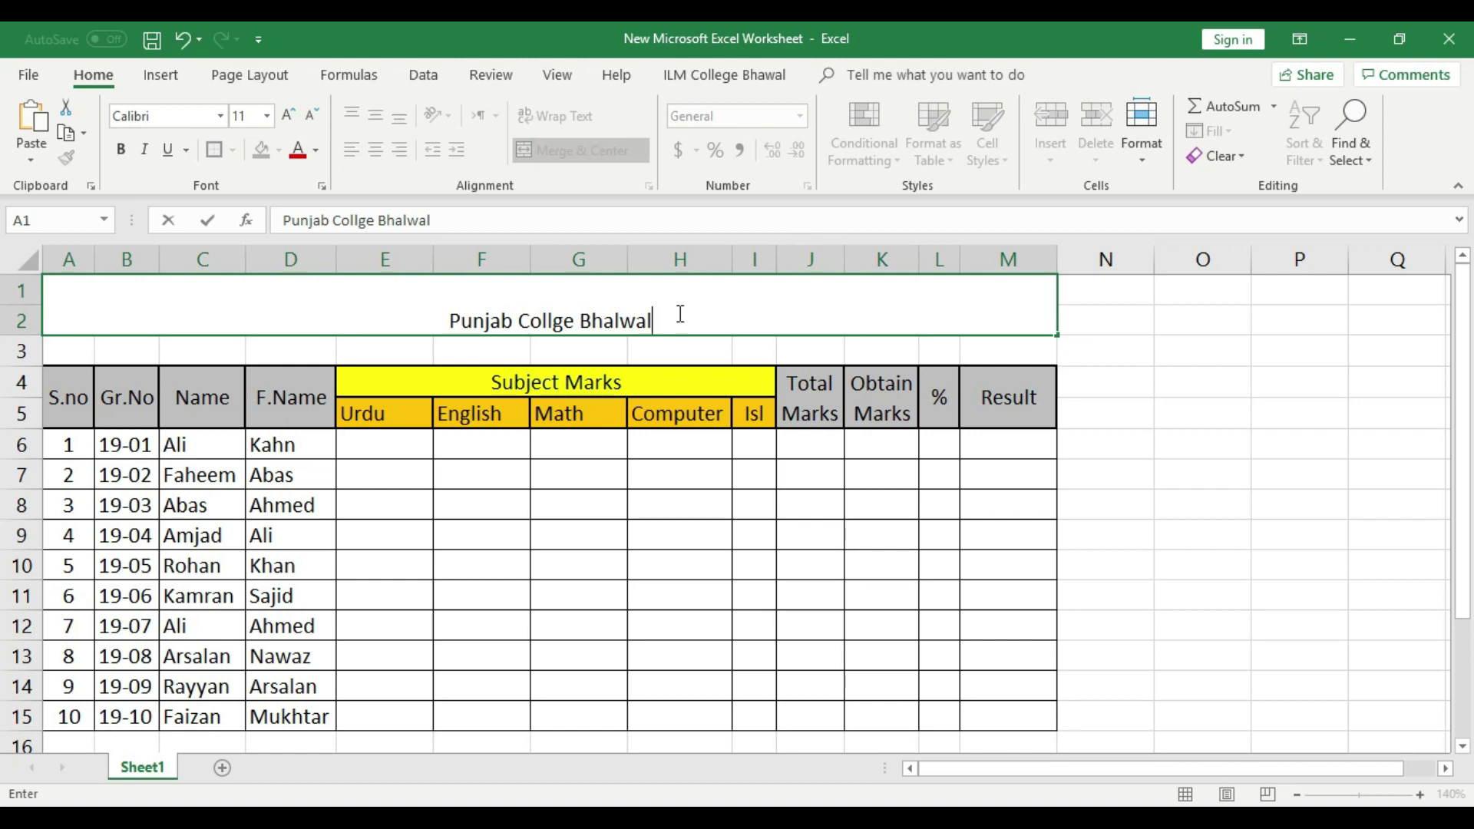
key("alt+Return")
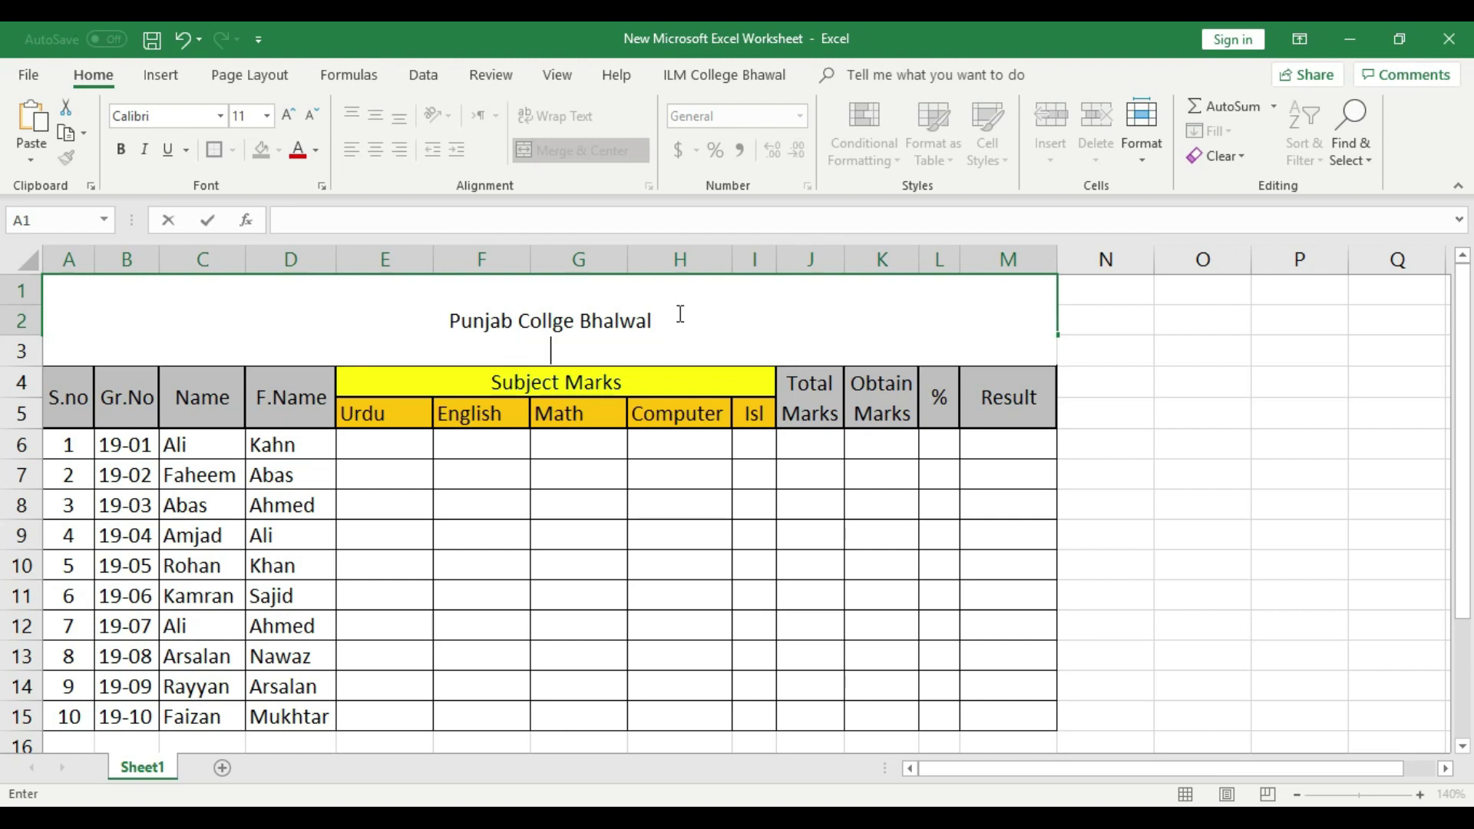
- Enter "Student Marks Report/Sheet" as the second line of the title cell
type("Stud")
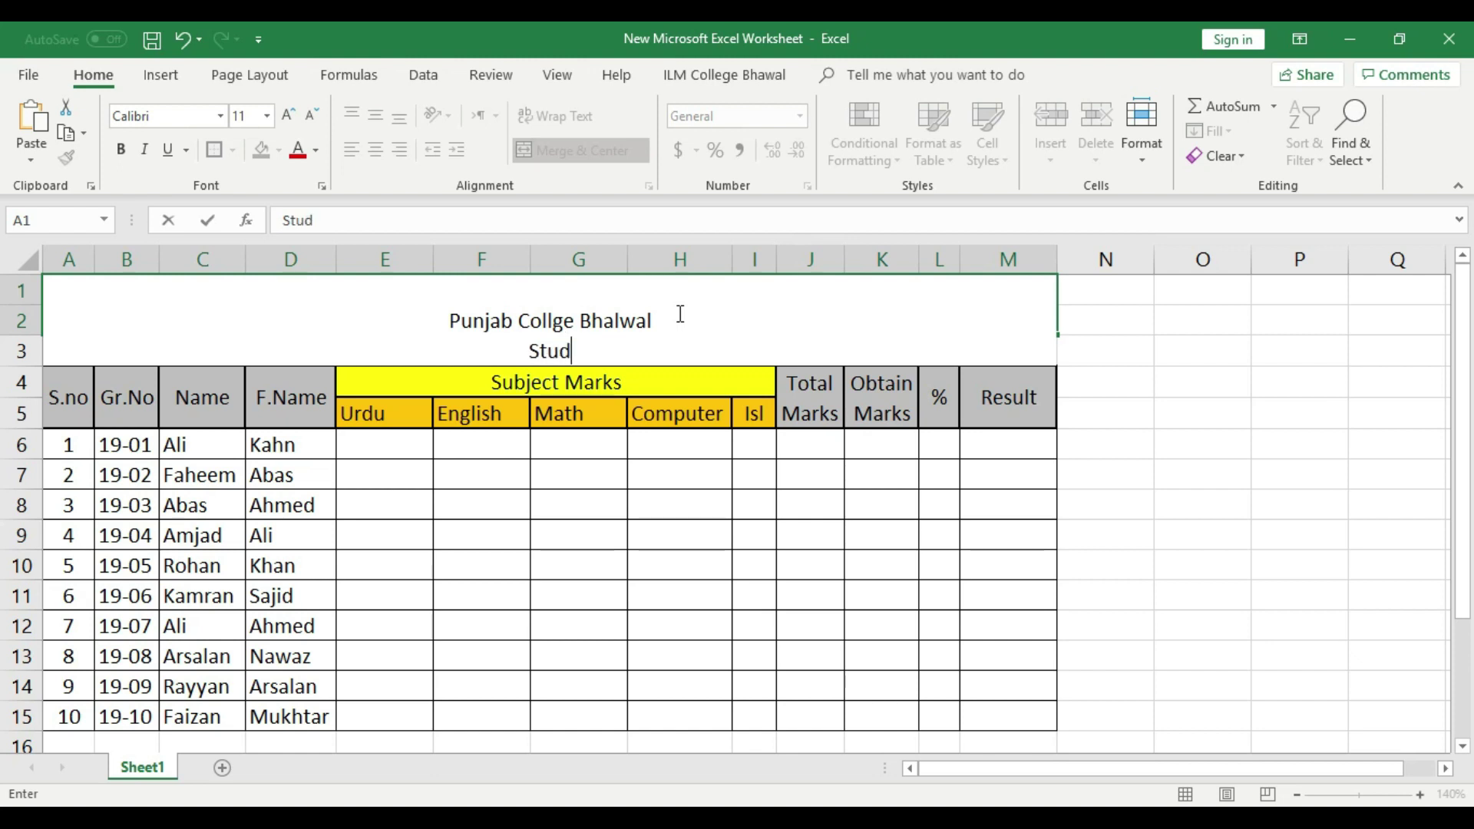
type("ent marks S")
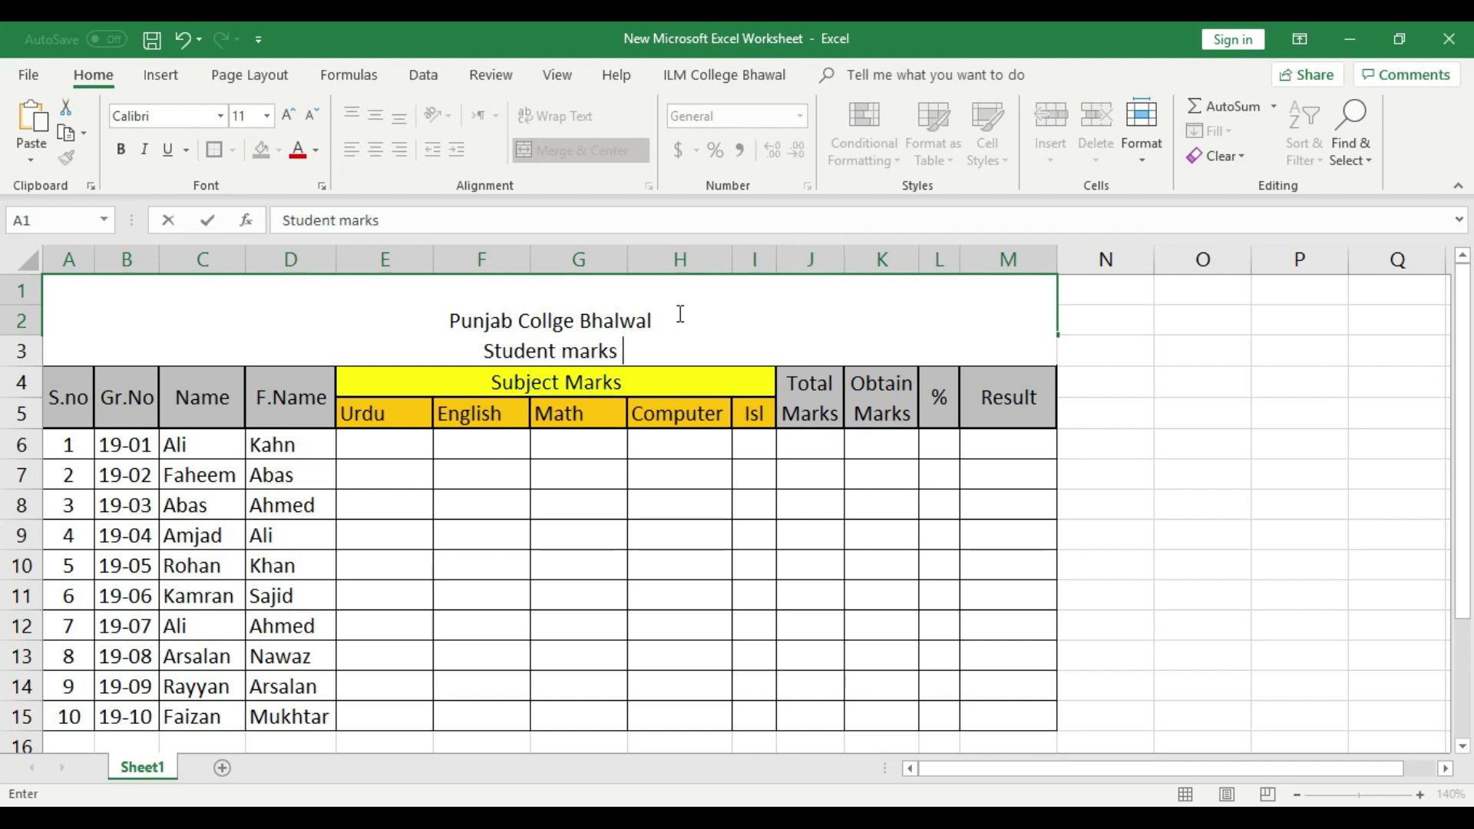
key("BackSpace")
key("BackSpace")
key("BackSpace")
key("BackSpace")
key("BackSpace")
key("BackSpace")
key("BackSpace")
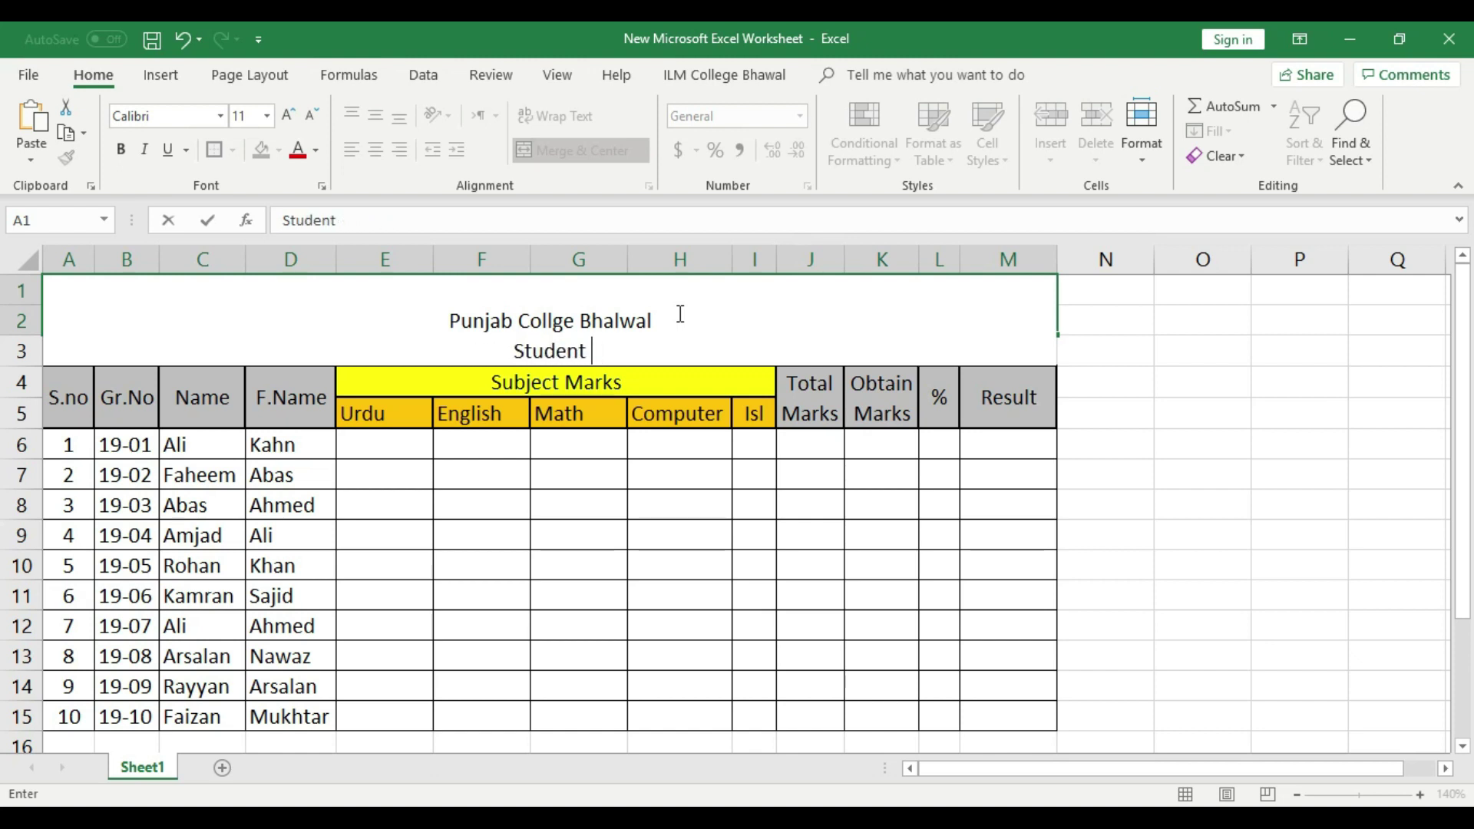
type("Mar")
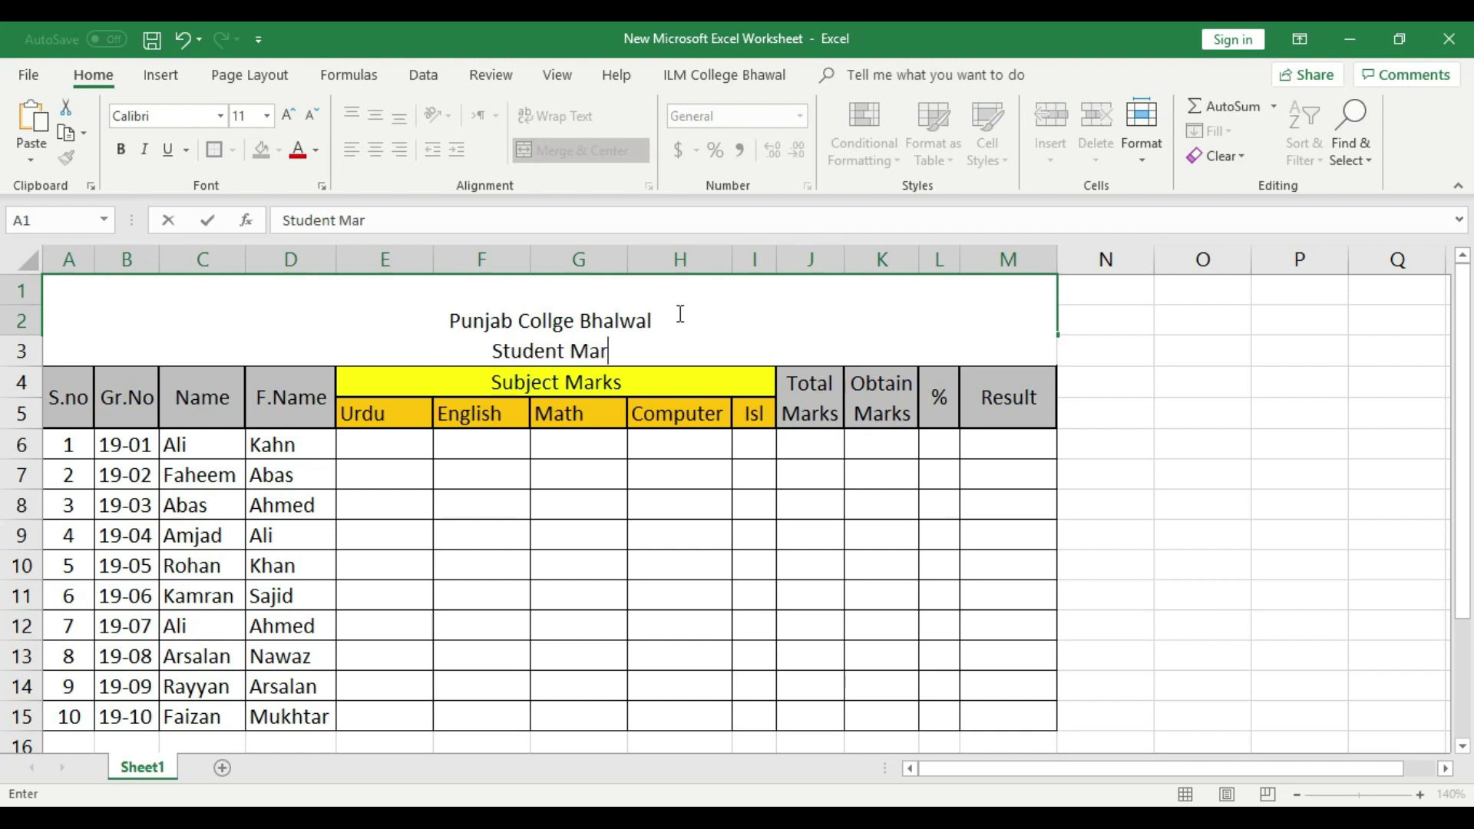
type("ks Rep")
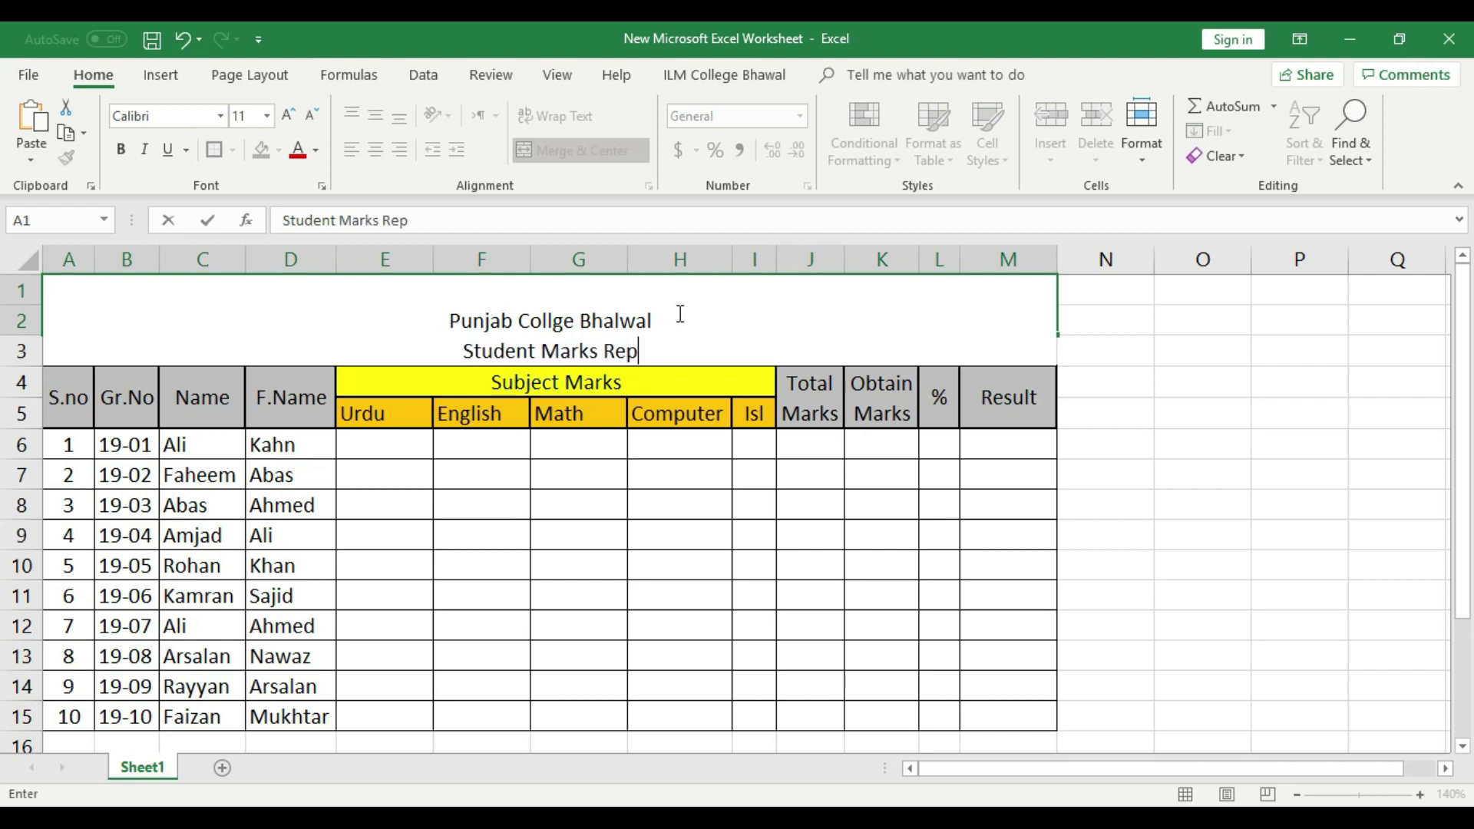
type("ort/Sheet")
left_click(719, 516)
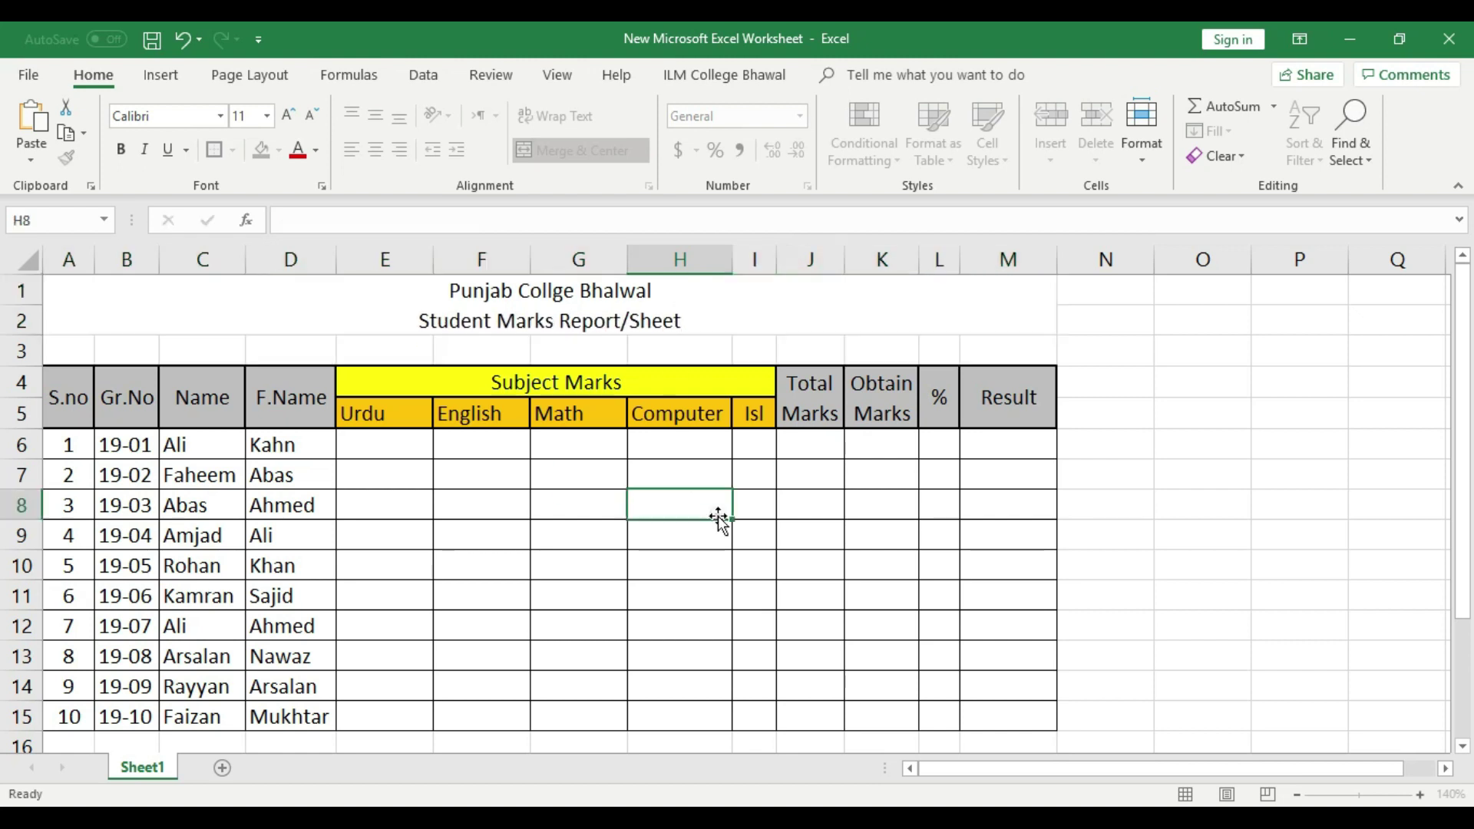
- Fill the merged title cell with light gold and make its text bold
left_click(656, 316)
left_click(278, 151)
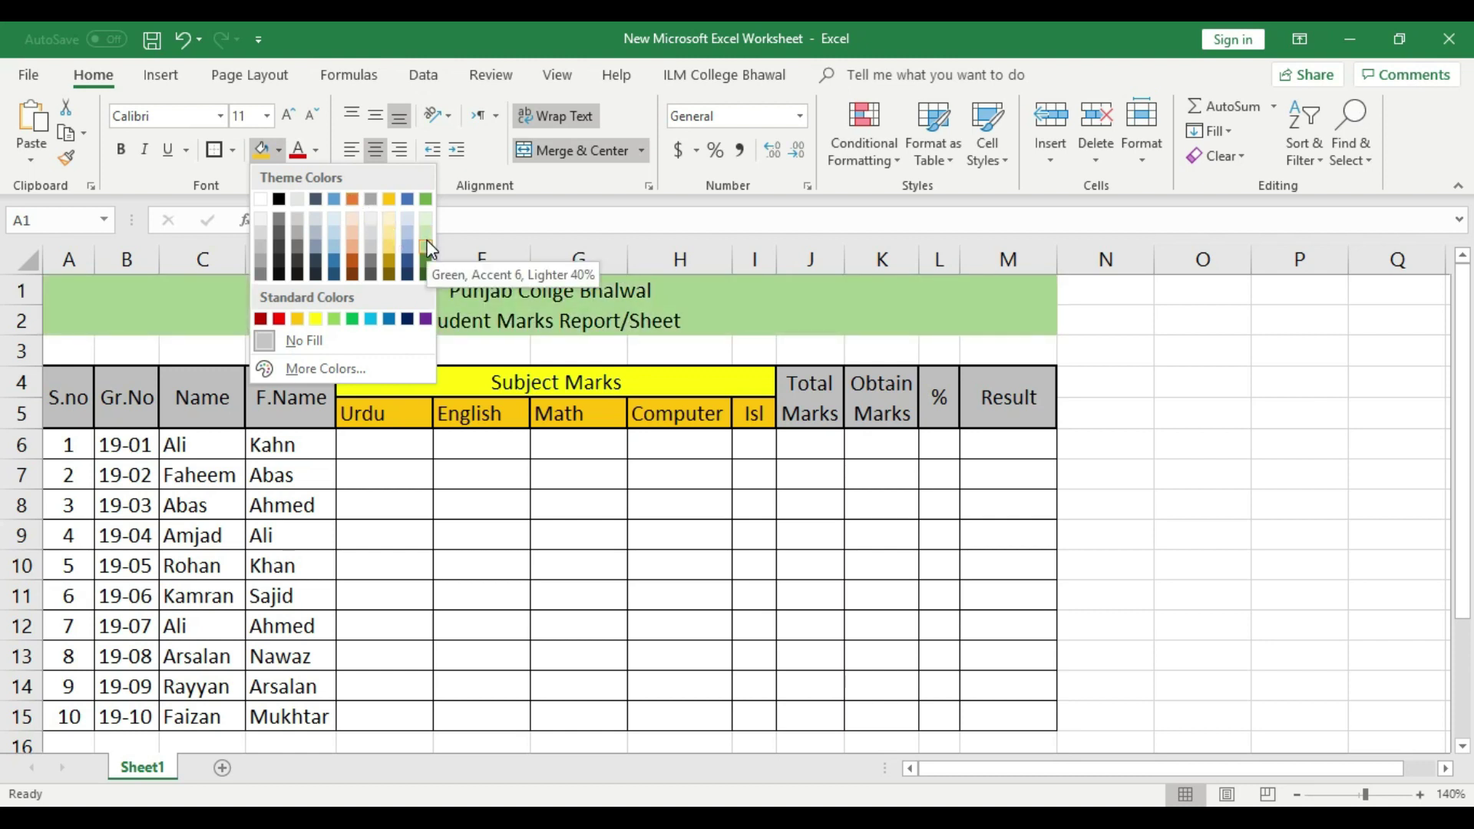
left_click(393, 232)
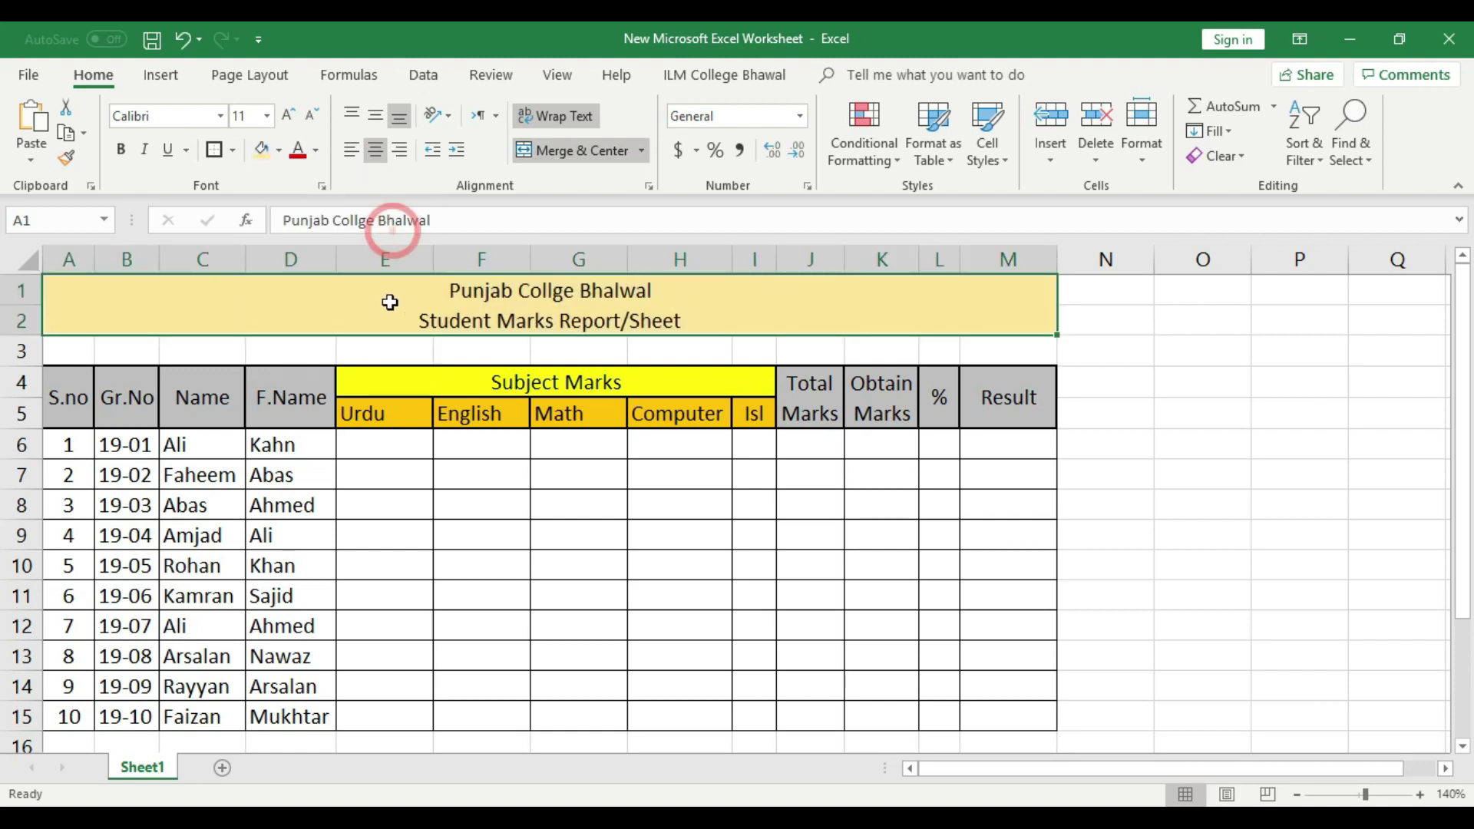
left_click(121, 149)
- Enlarge the first title line, "Punjab Collge Bhalwal", to font size 16 and make row 2 slightly taller
left_click(655, 321)
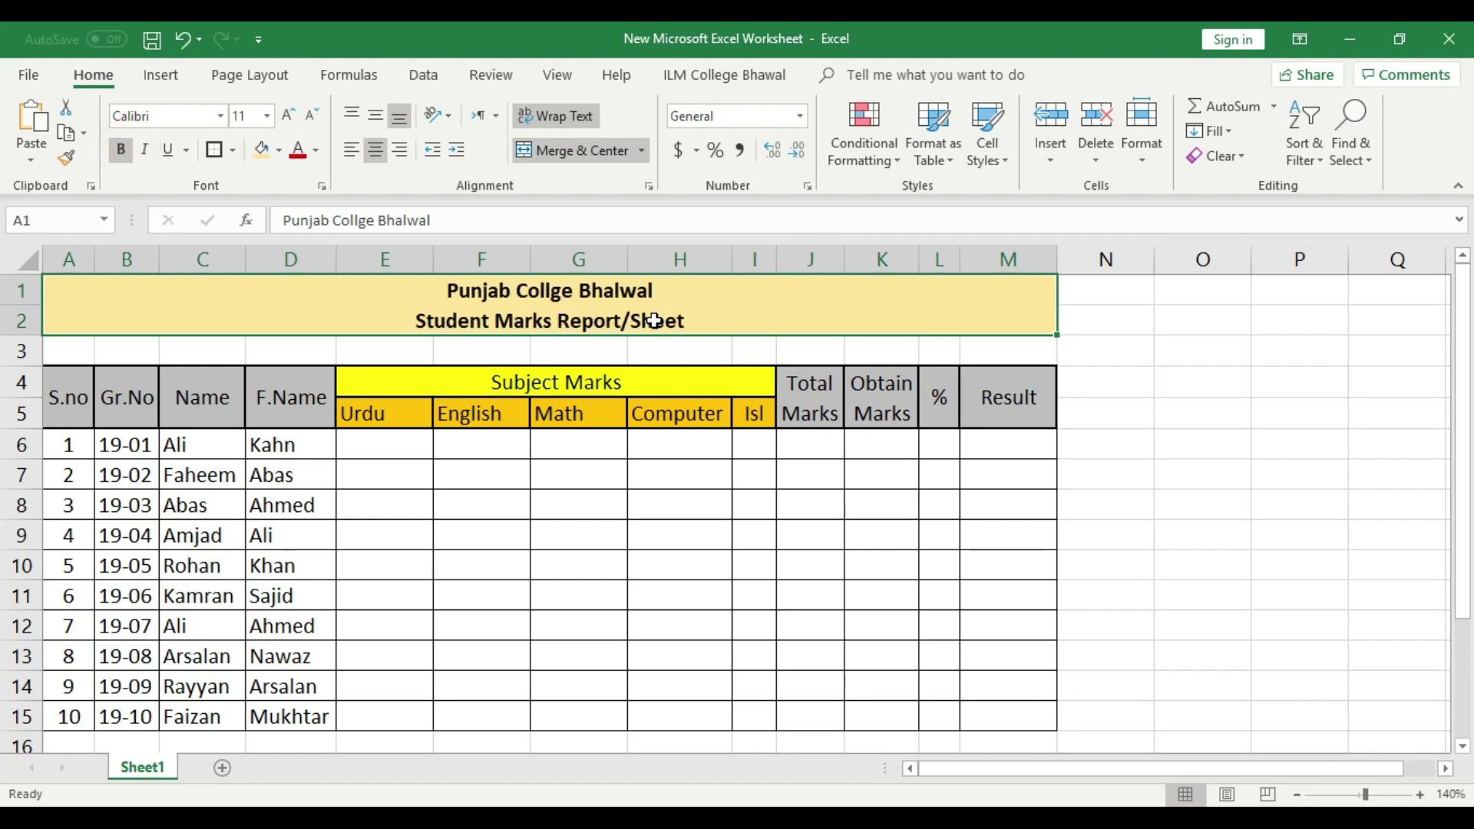
double_click(654, 299)
left_click_drag(655, 292, 446, 289)
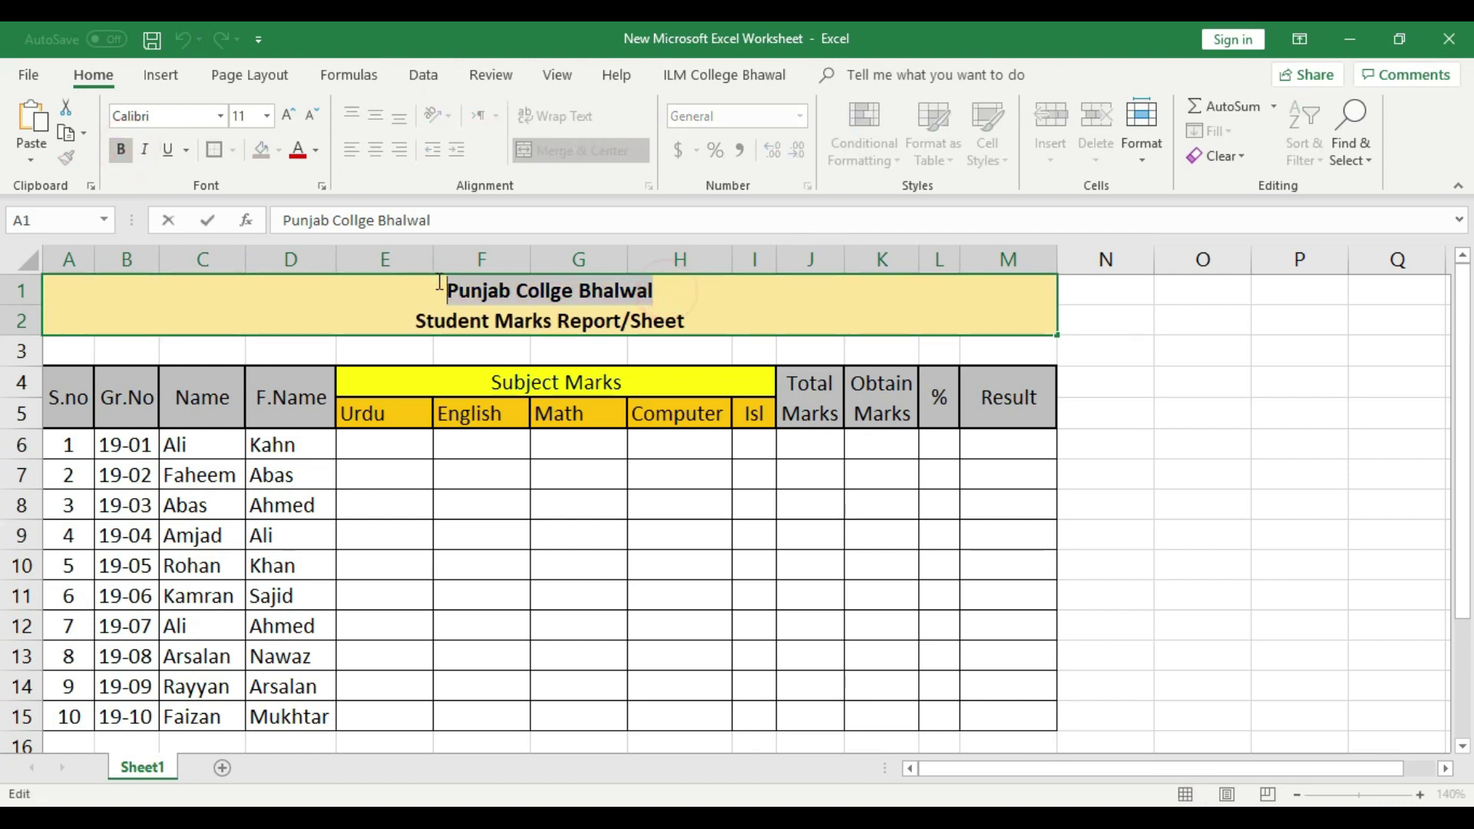
left_click(284, 119)
left_click(284, 119)
left_click(284, 119)
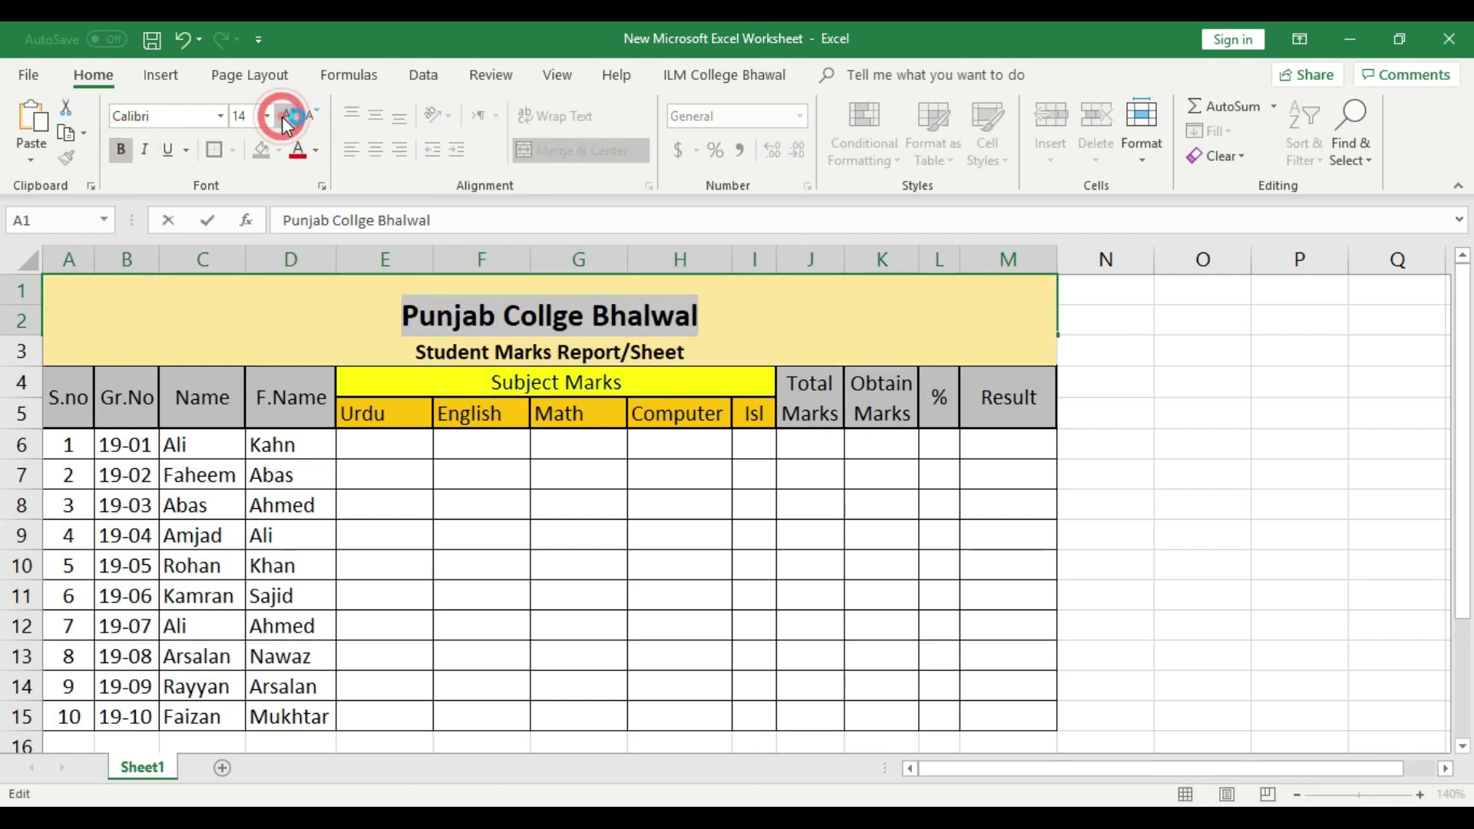
left_click(1147, 411)
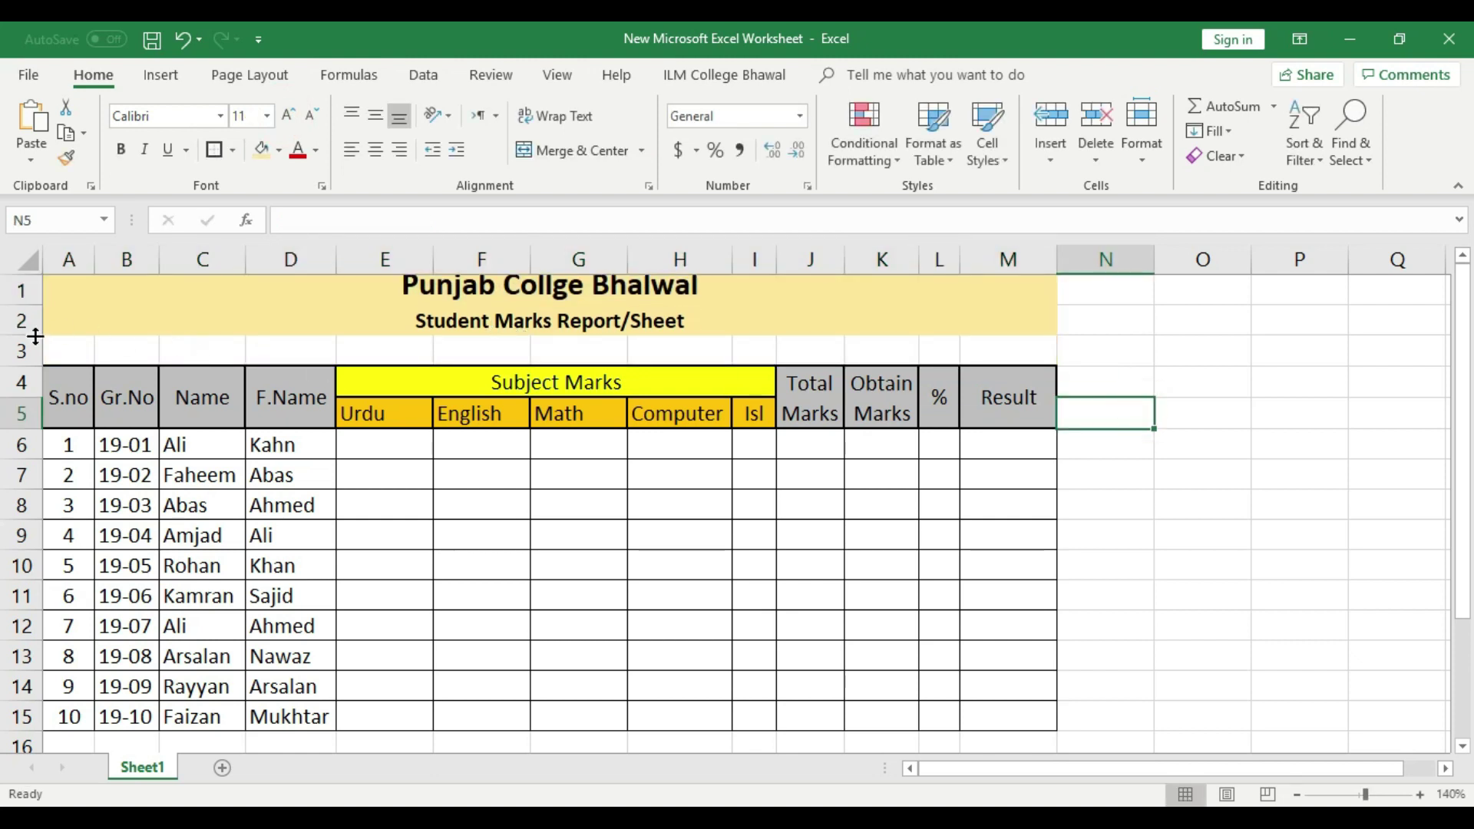
left_click_drag(34, 335, 34, 343)
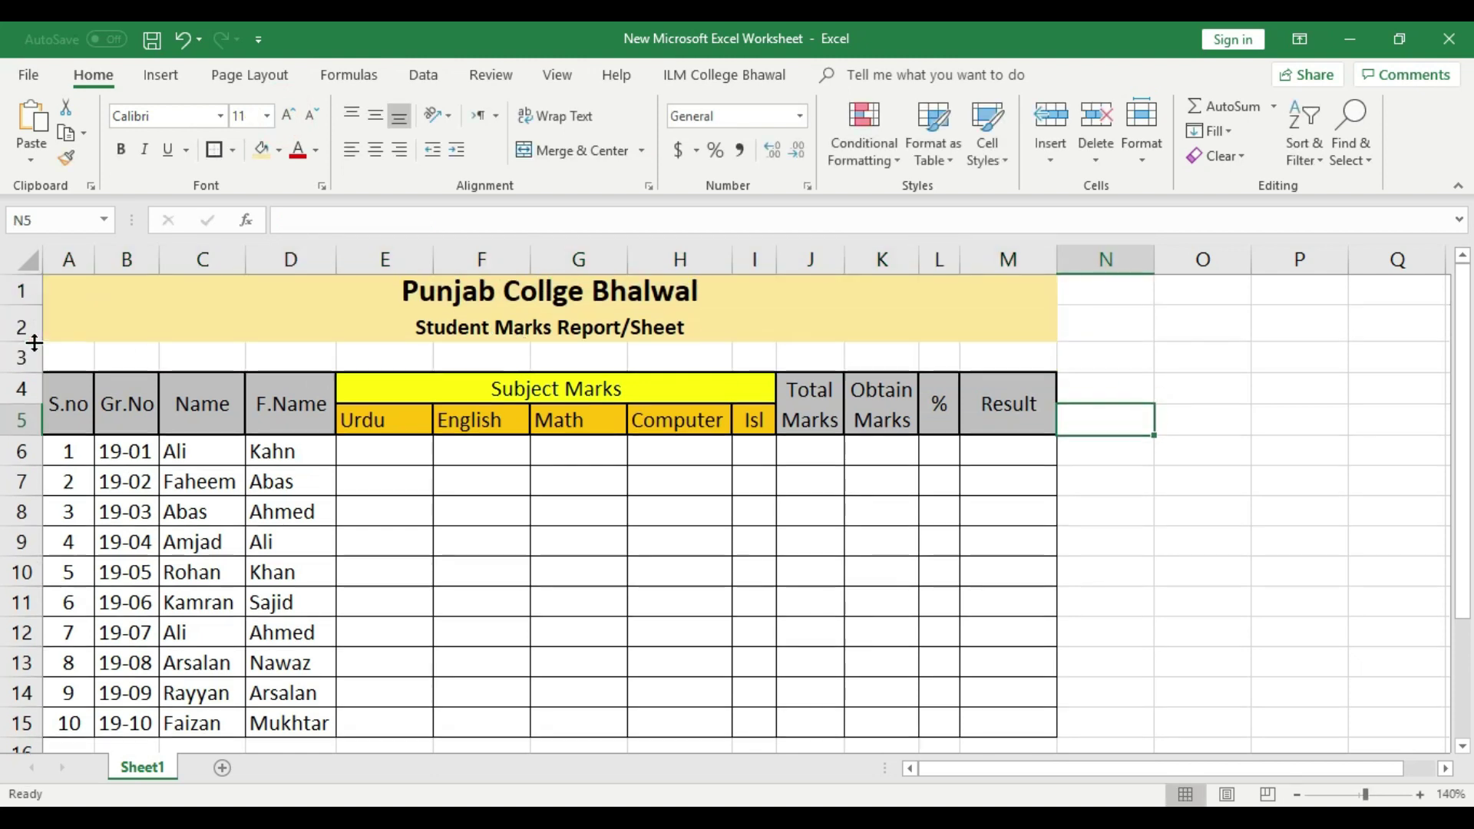
- Reduce the second title line, "Student Marks Report/Sheet", to font size 10
left_click(393, 301)
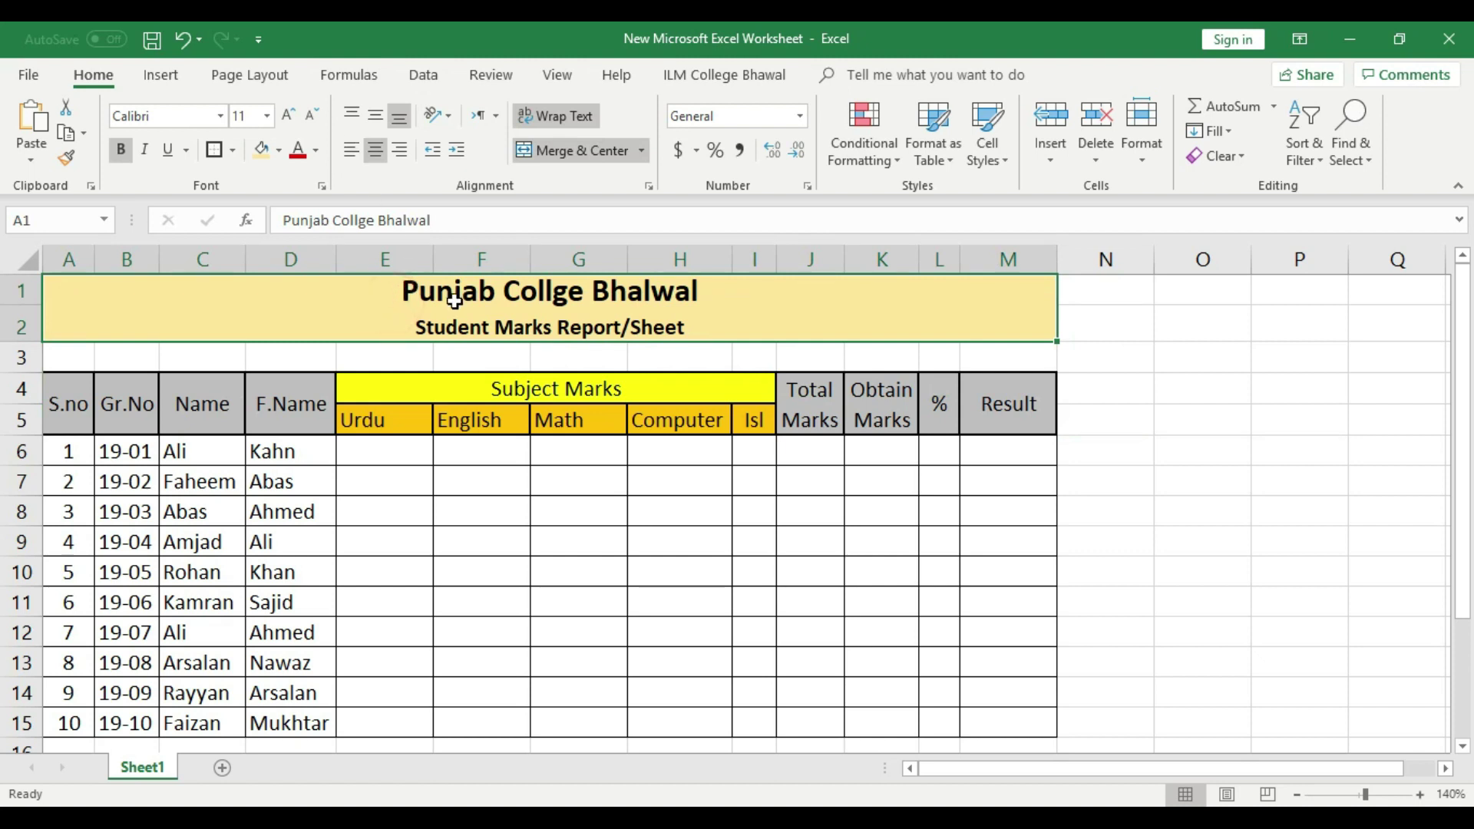
double_click(581, 330)
left_click_drag(695, 359, 415, 359)
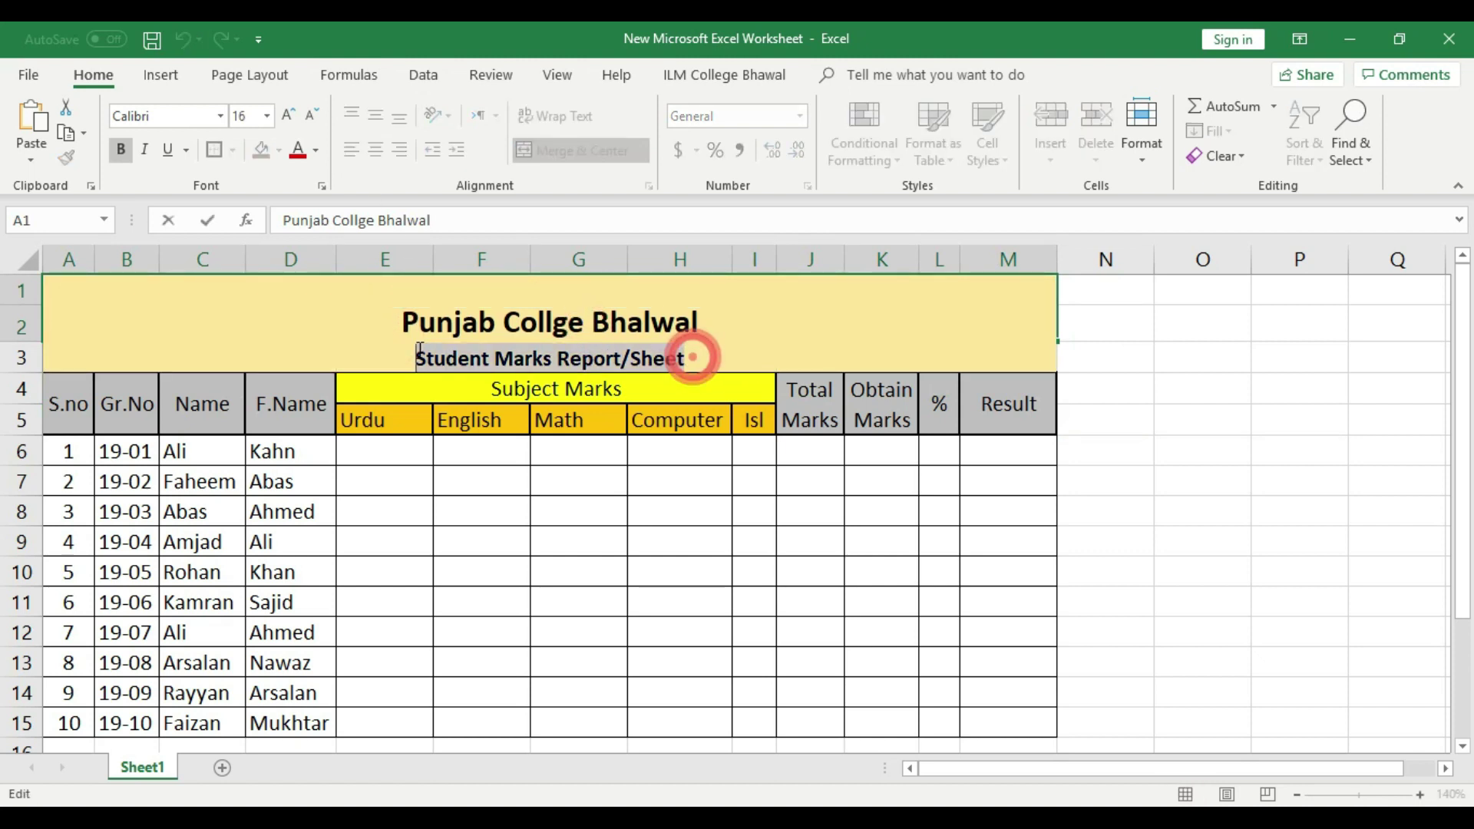
left_click(311, 114)
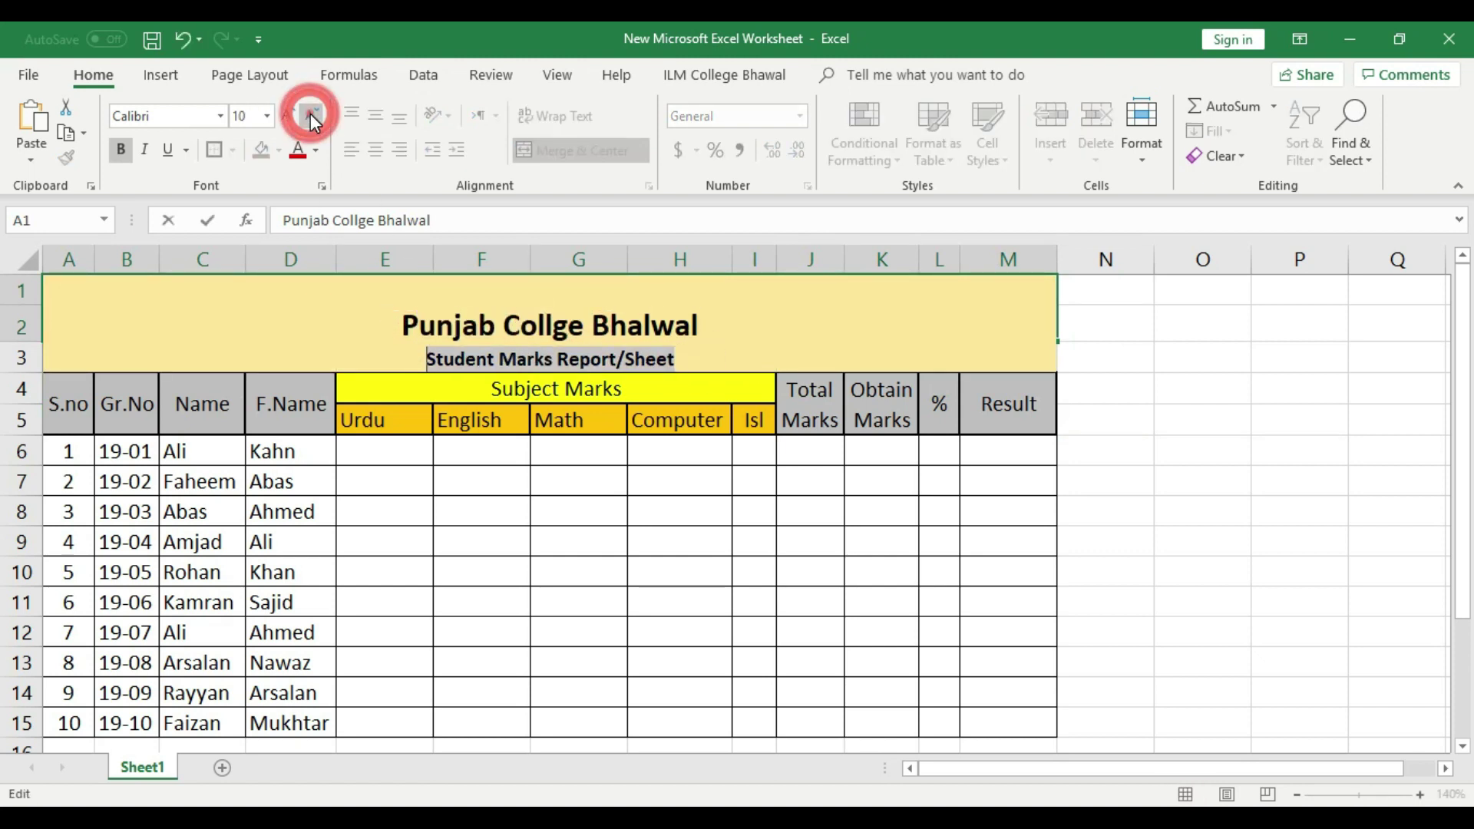
left_click(1129, 433)
- Apply an outside border around the merged title cell A1:M2
left_click(335, 310)
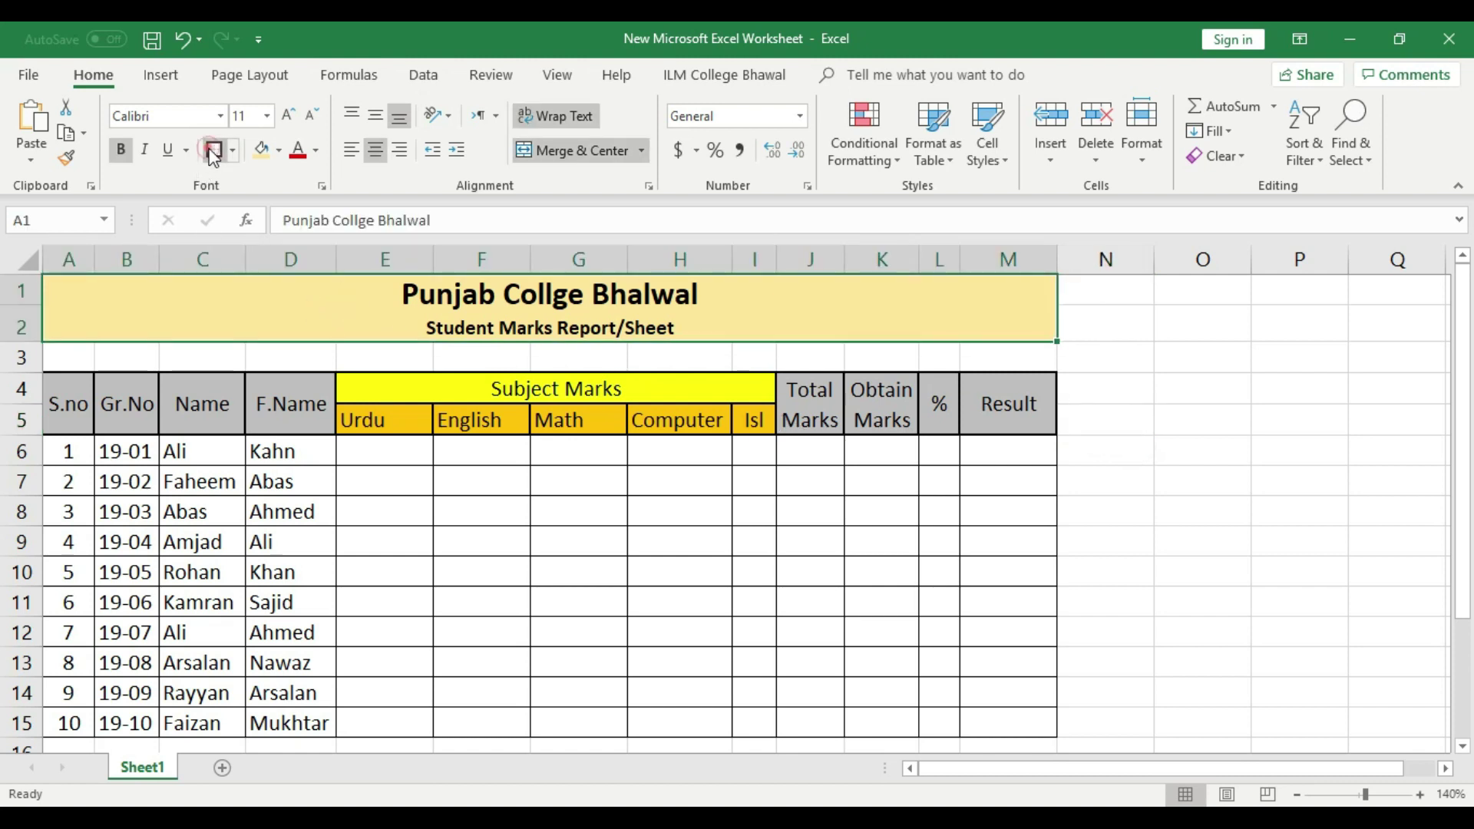
left_click(214, 149)
left_click(1140, 410)
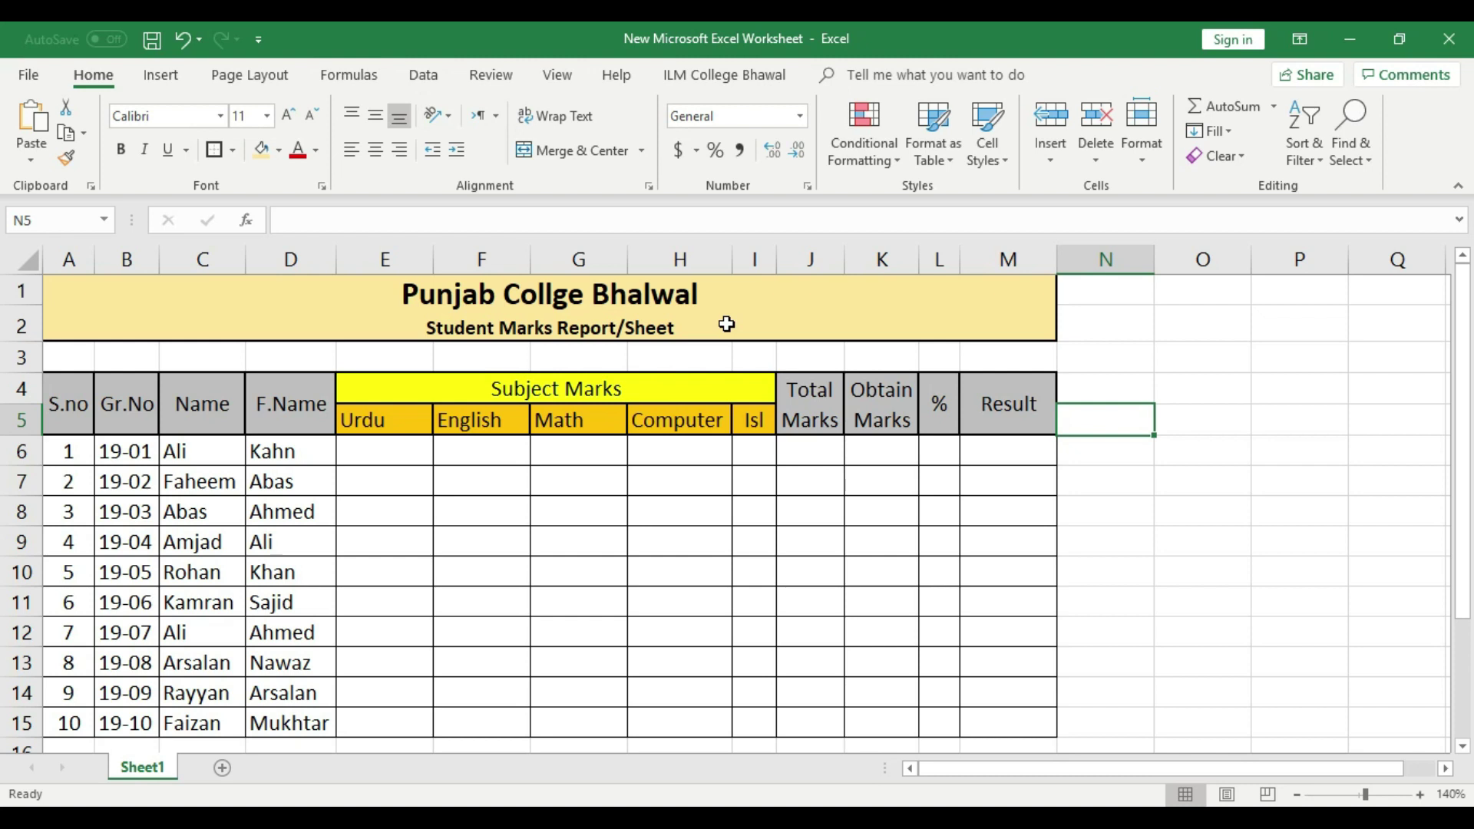
- Merge and center A3:B3 and, separately, C3:D3 below the title
left_click_drag(86, 359, 127, 355)
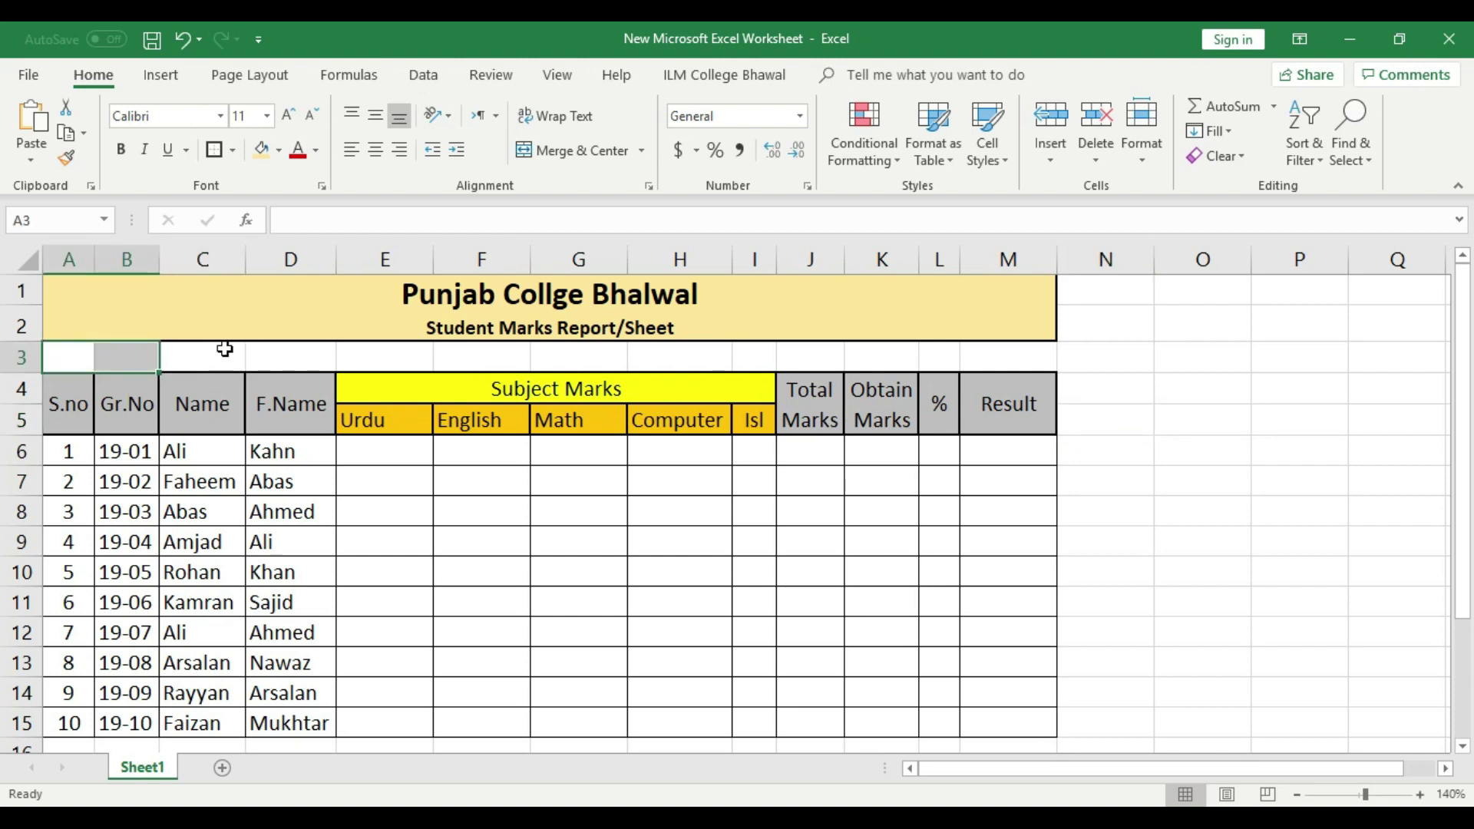
left_click(566, 150)
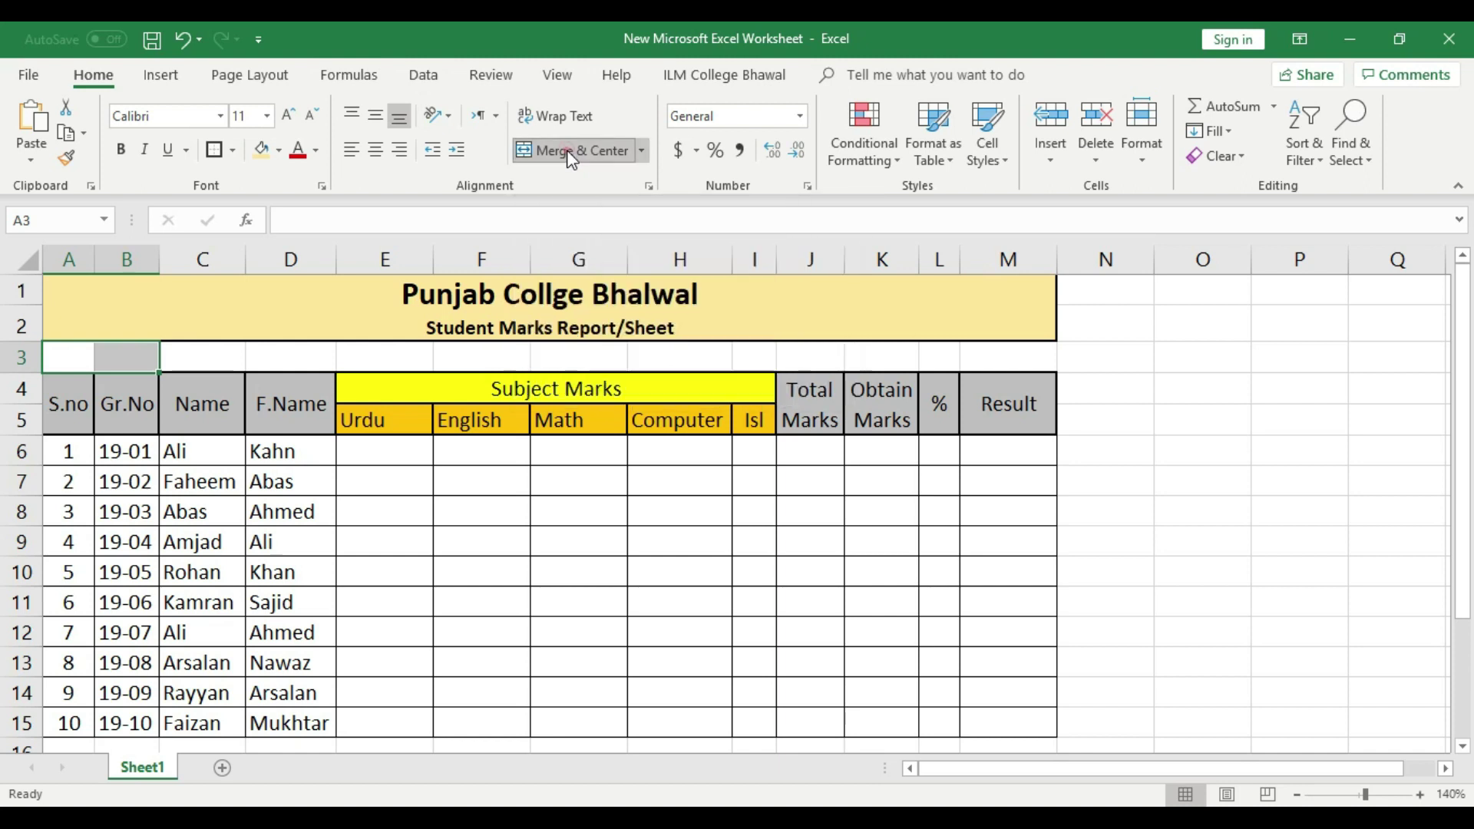
left_click_drag(237, 363, 292, 358)
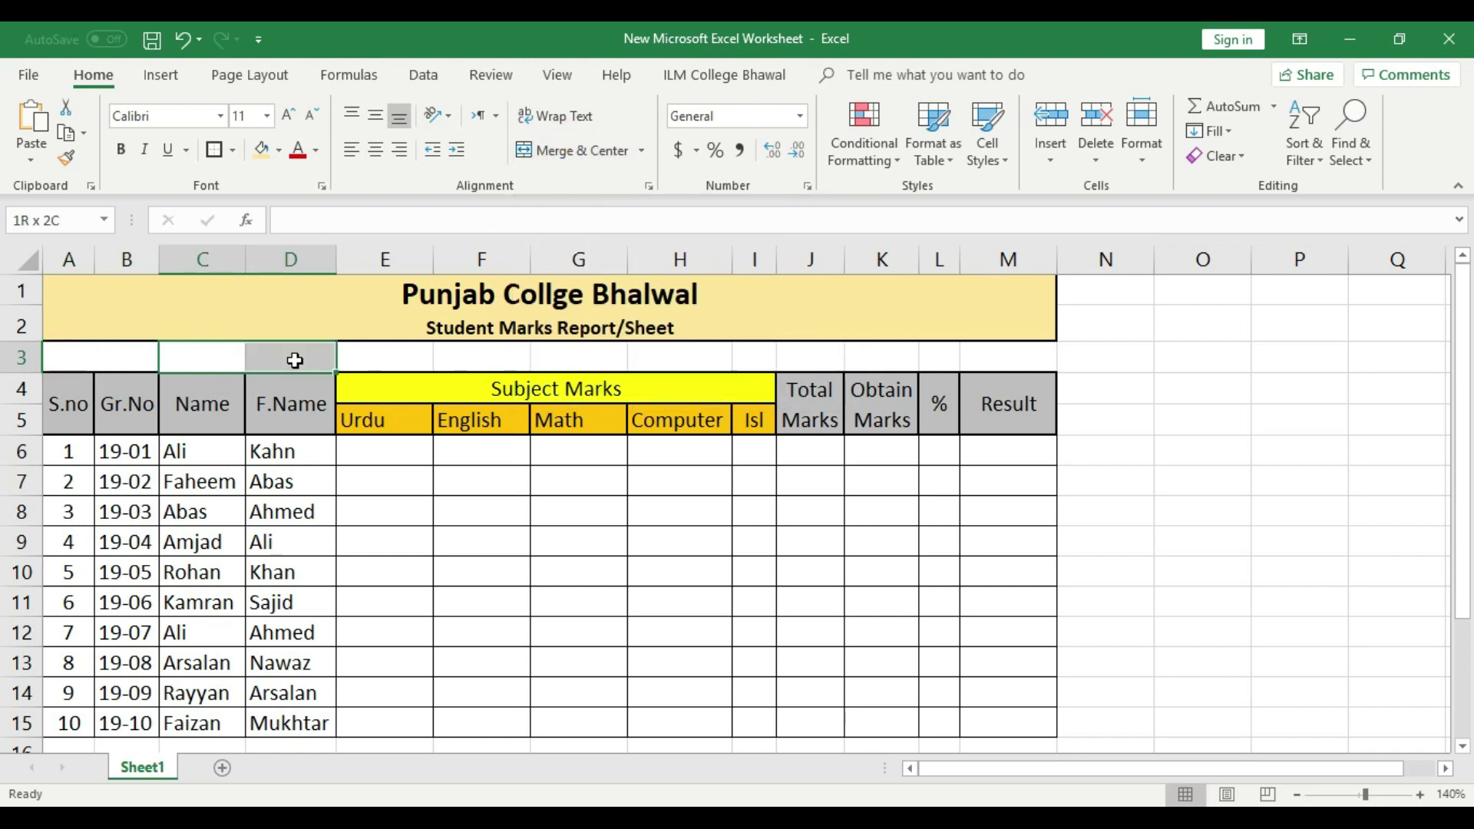
left_click(580, 148)
left_click(556, 351)
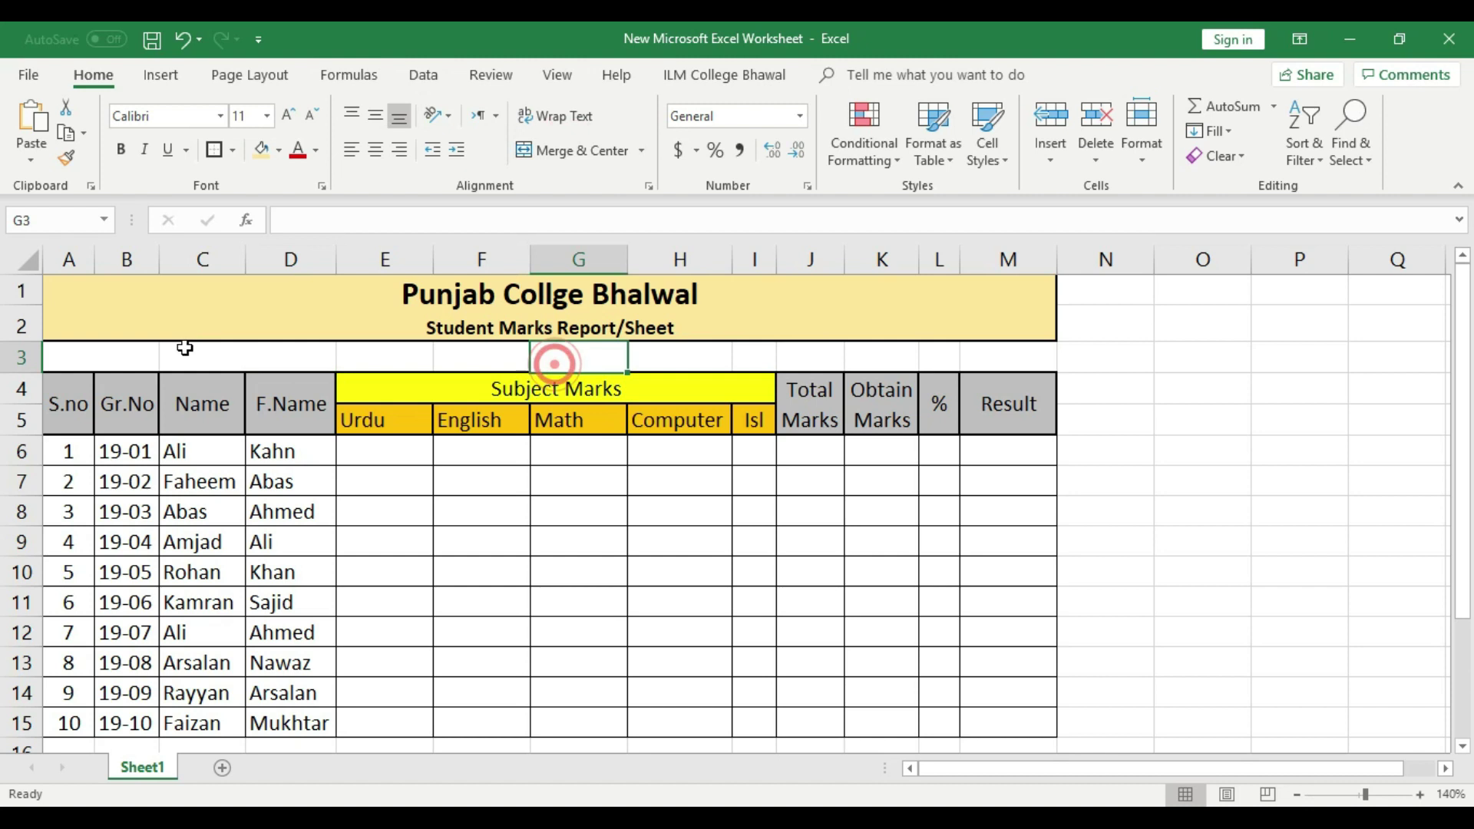
- Enter "Class Name" in the merged cell A3:B3 and "ICS-1" in the merged cell C3:D3
left_click(135, 357)
double_click(135, 357)
type("Class Name")
left_click(290, 355)
left_click(432, 367)
left_click(313, 357)
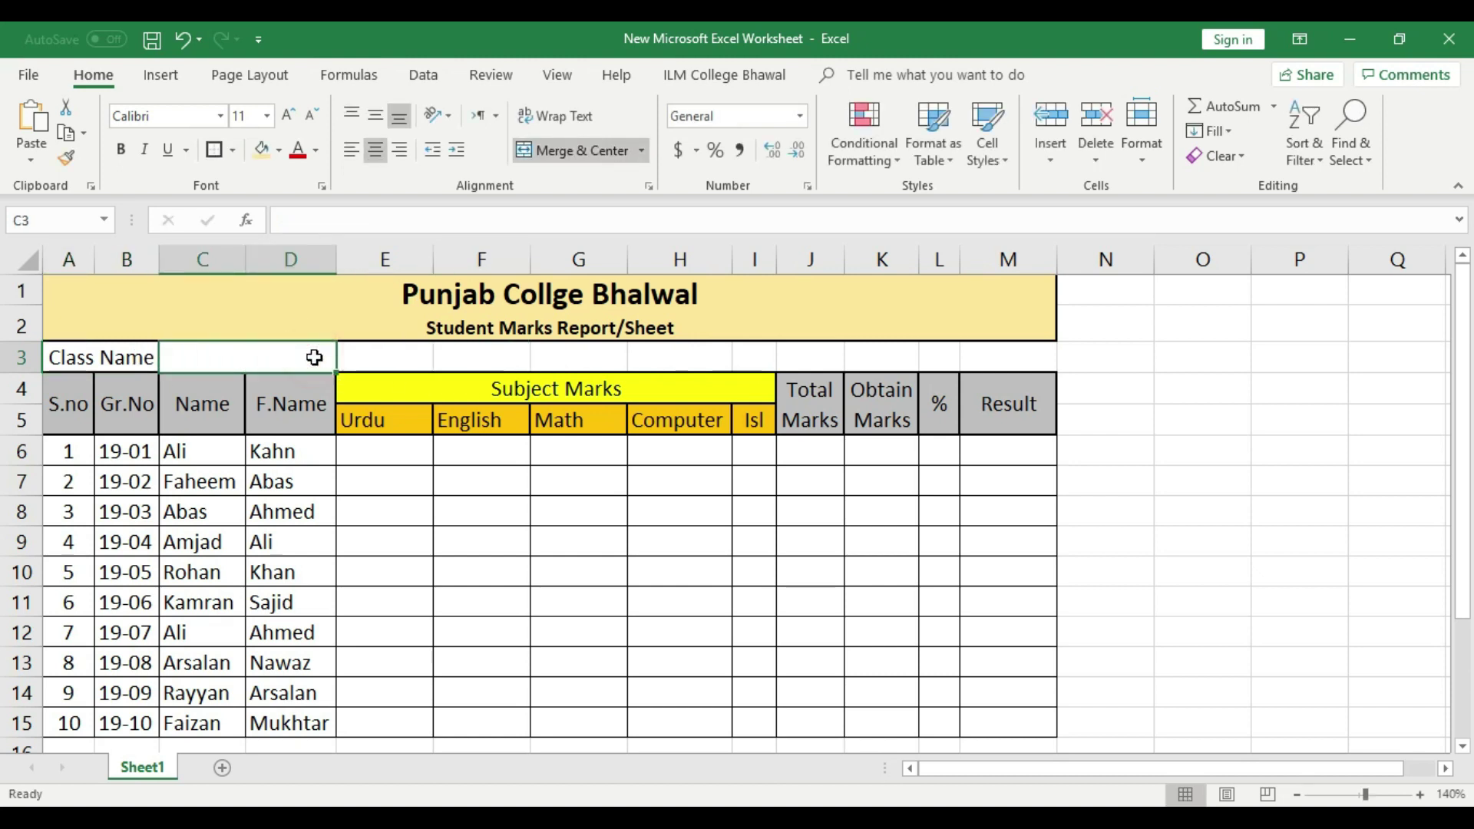
type("ICS-1")
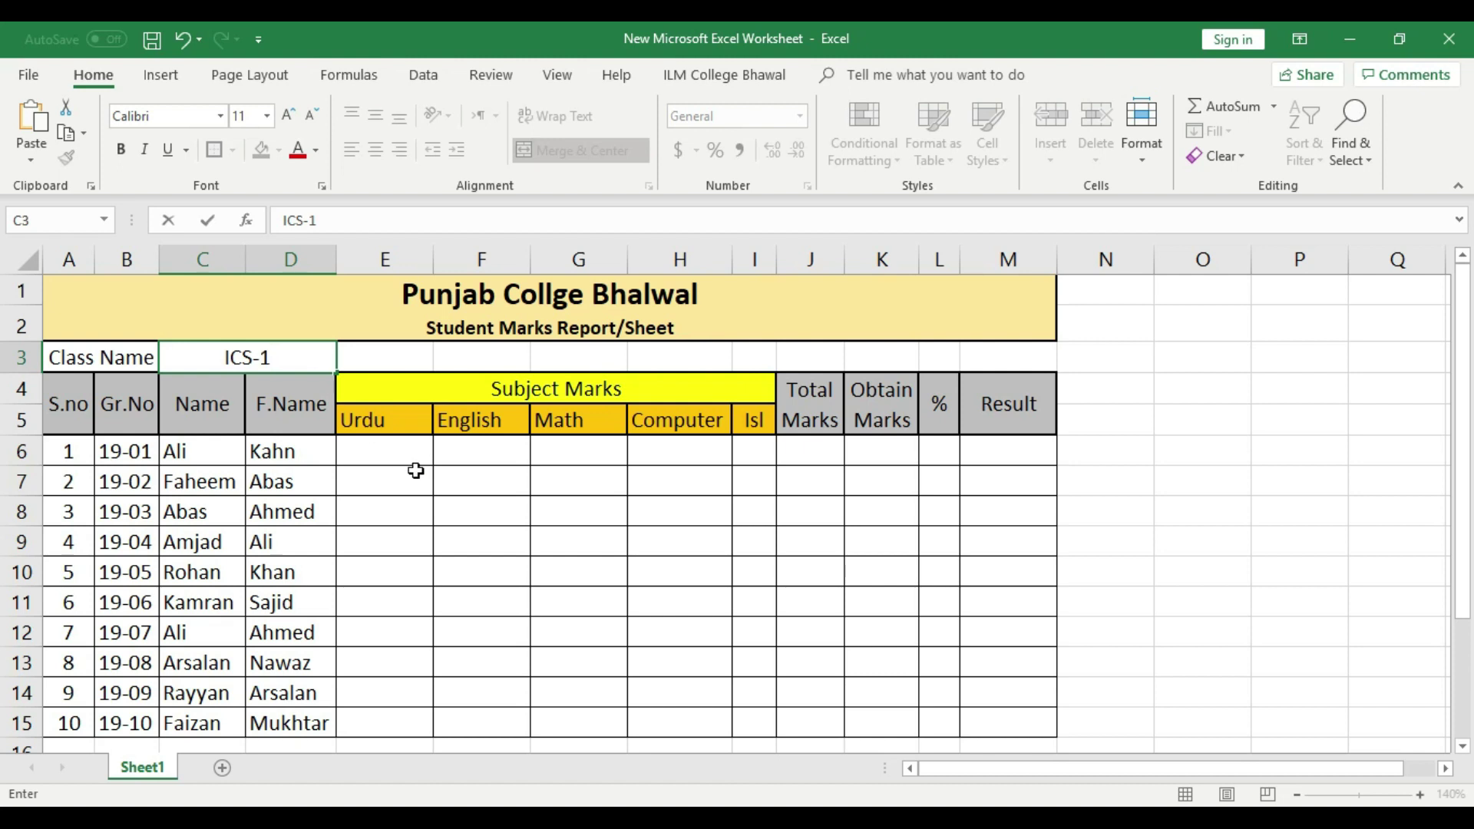
left_click(415, 470)
- Fill the "Class Name" cell with red and the "ICS-1" cell with light green
left_click(123, 357)
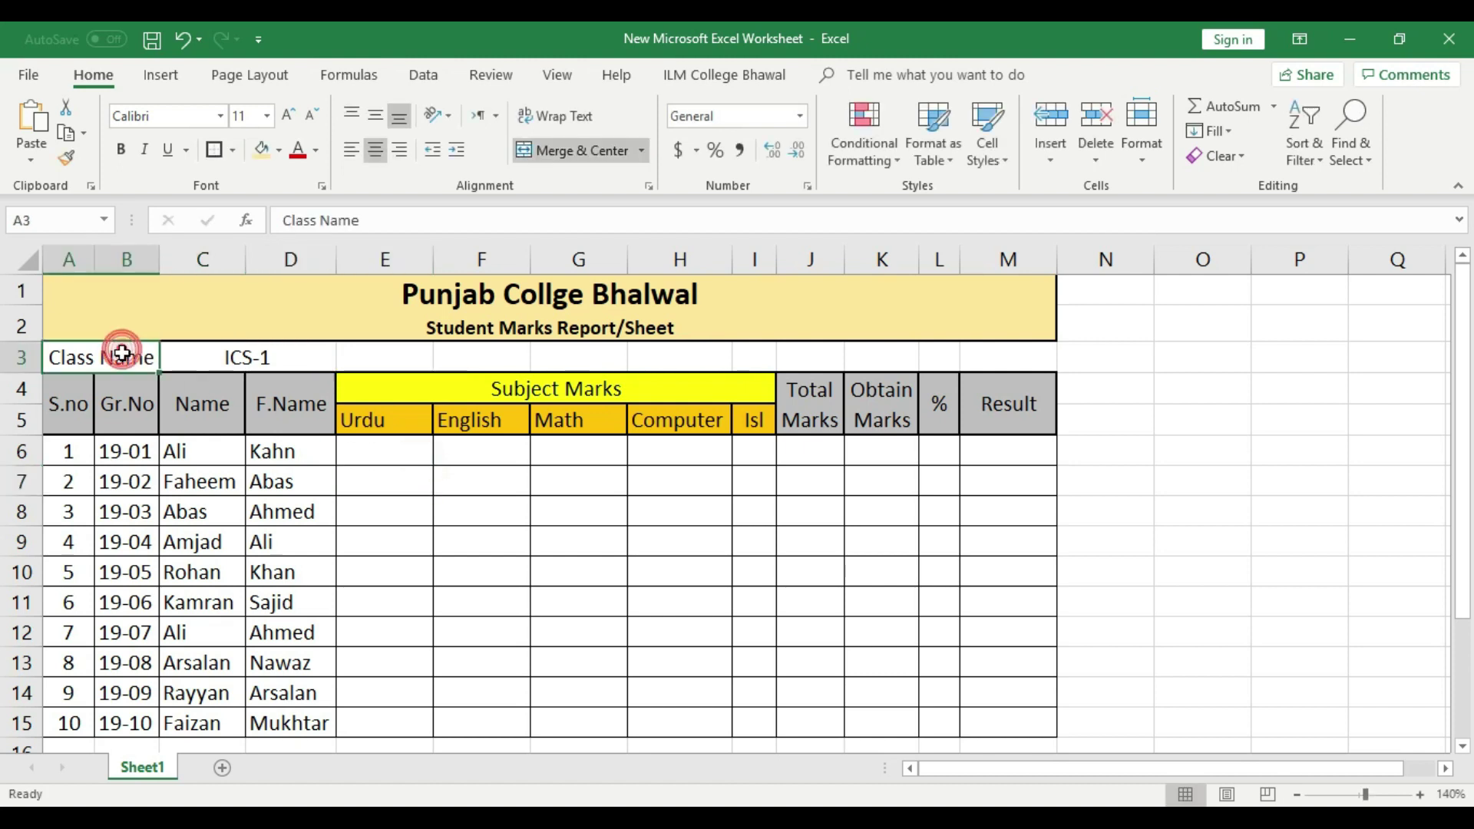
left_click(278, 151)
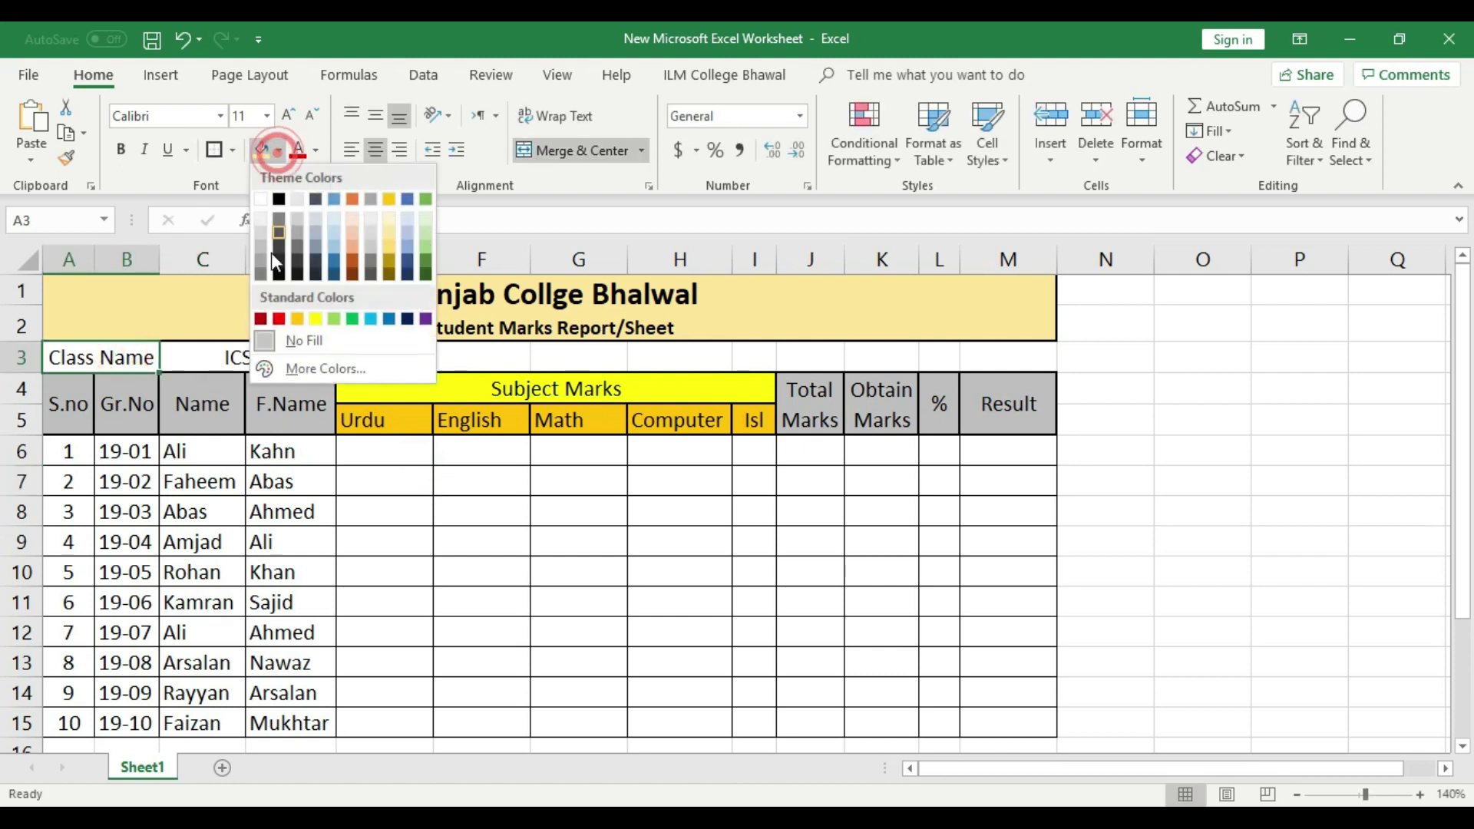
left_click(284, 317)
left_click(247, 354)
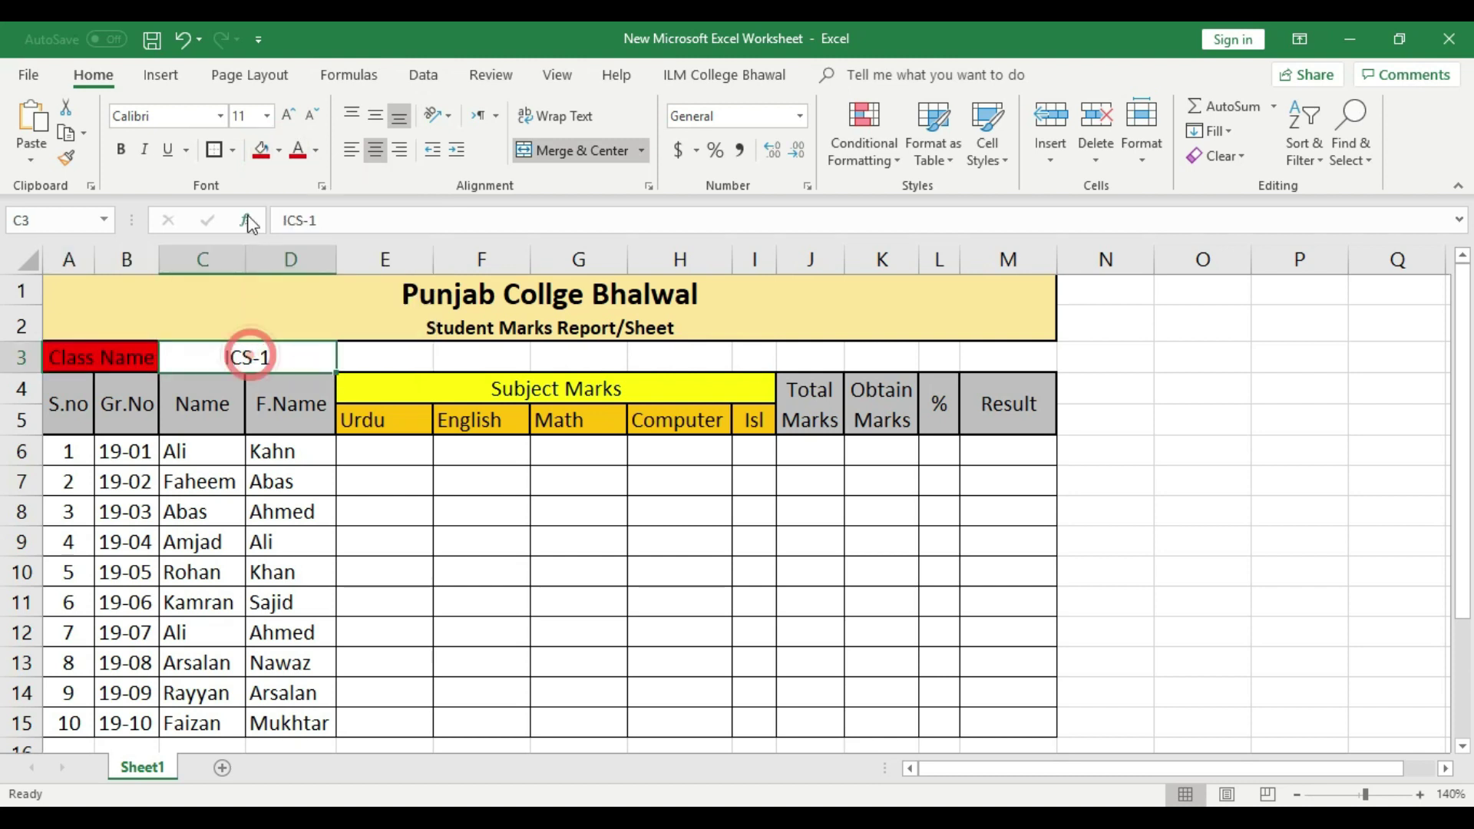
left_click(279, 152)
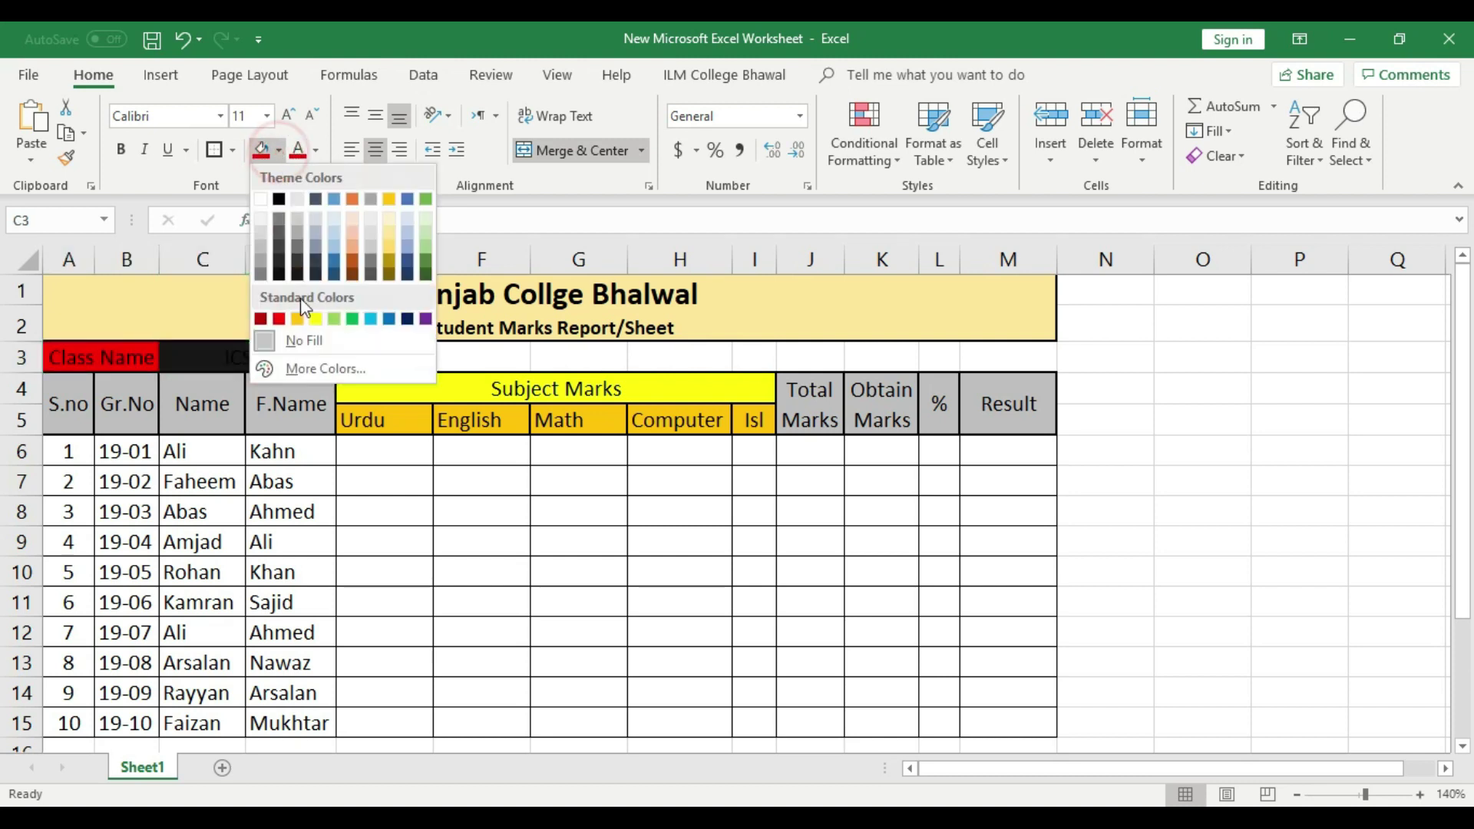
left_click(334, 318)
left_click(487, 543)
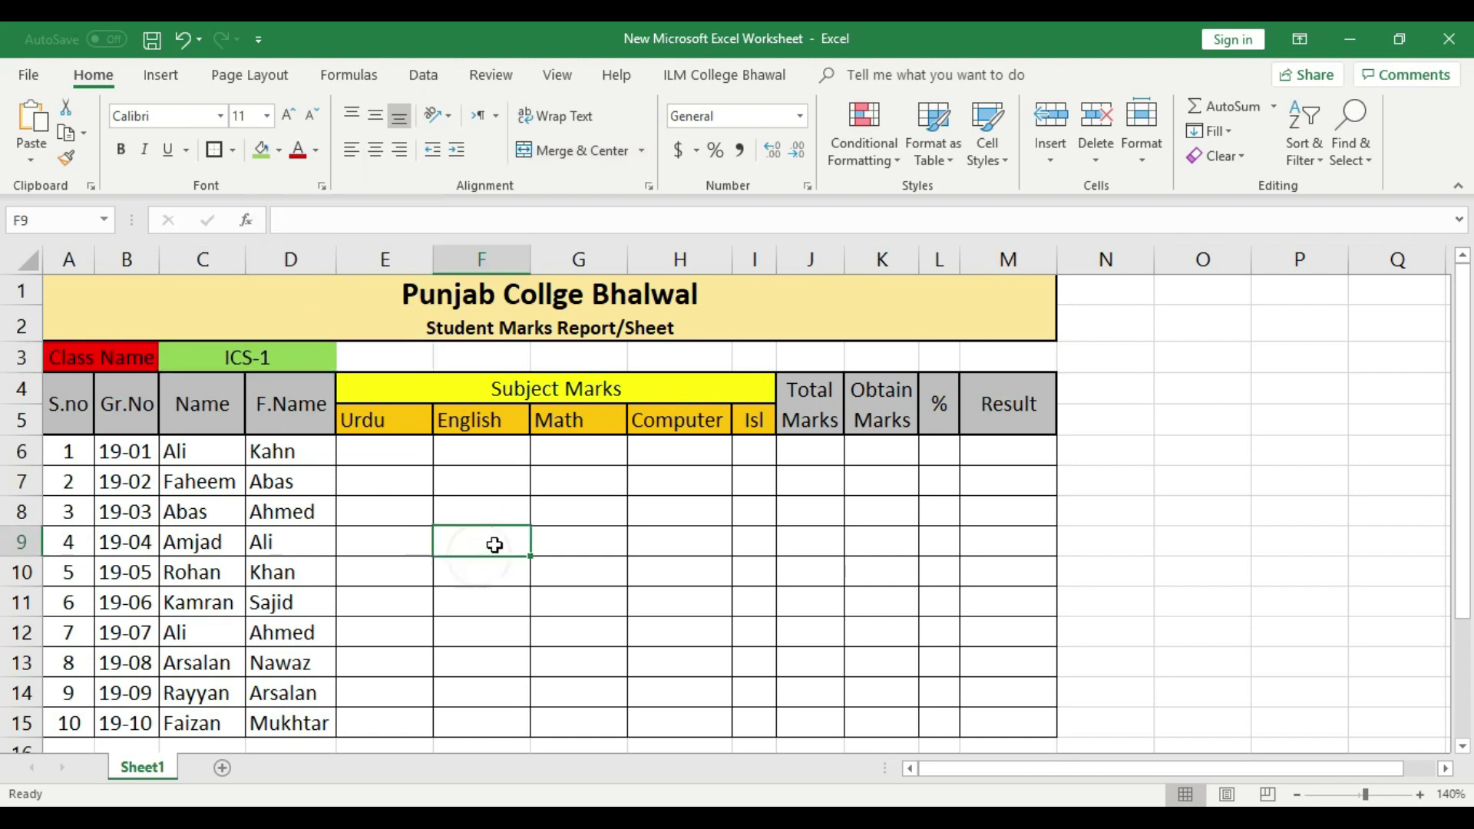
- Apply outside borders to the "Class Name" and "ICS-1" cells
left_click(135, 357)
left_click(214, 150)
key("Right")
left_click(214, 150)
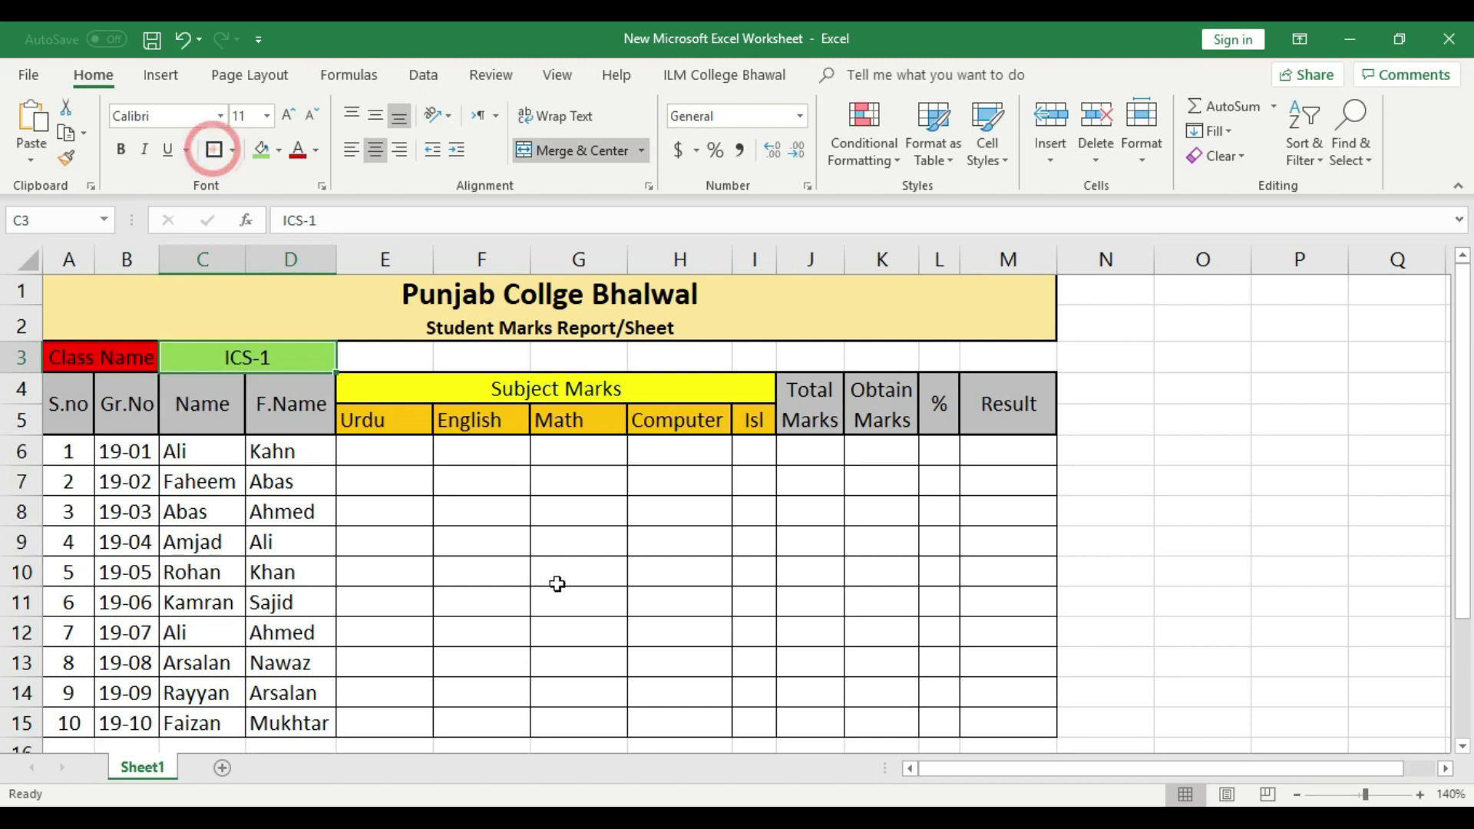
left_click(580, 591)
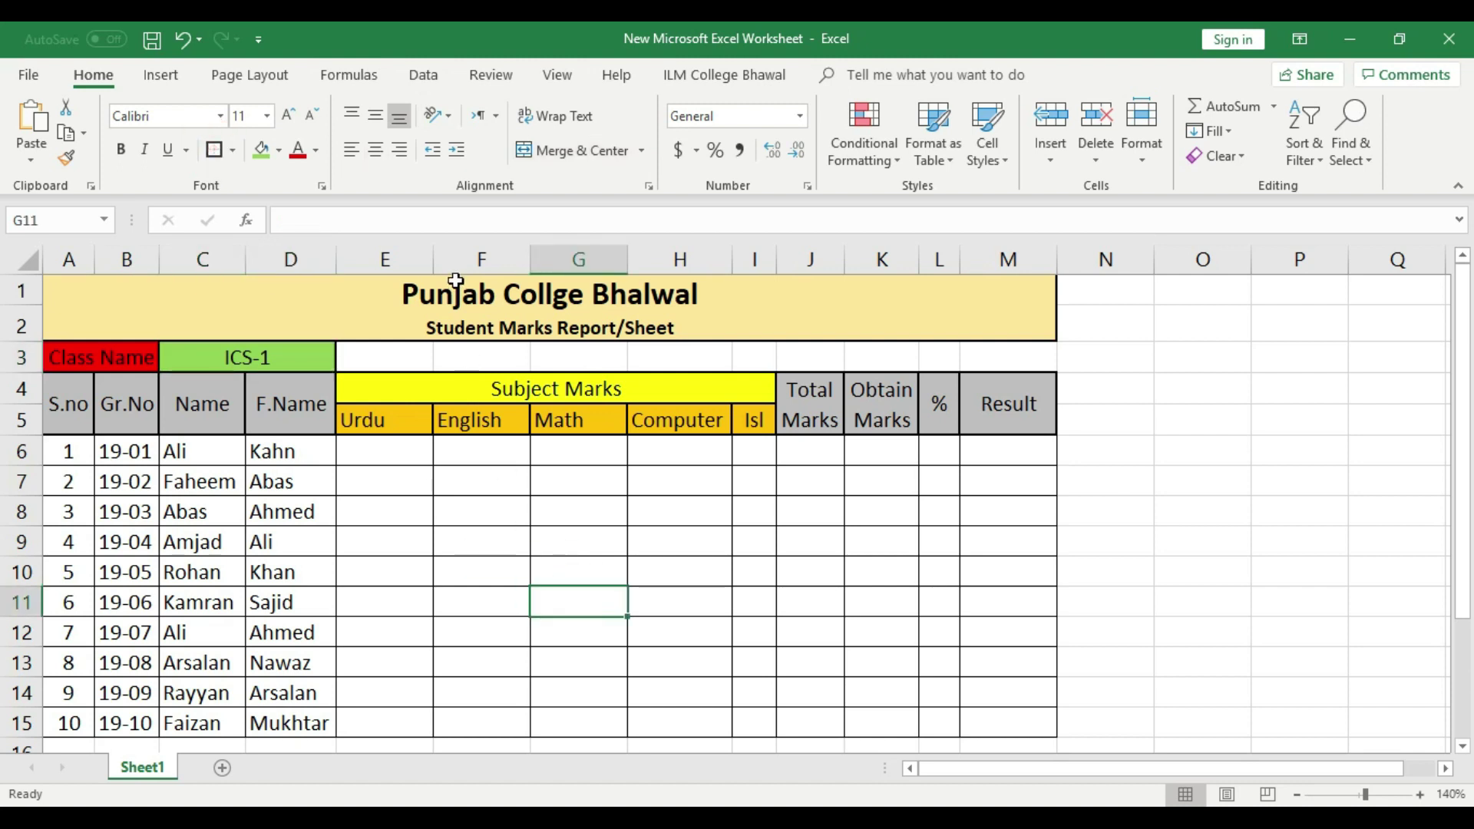
left_click_drag(391, 365, 591, 363)
left_click(813, 411)
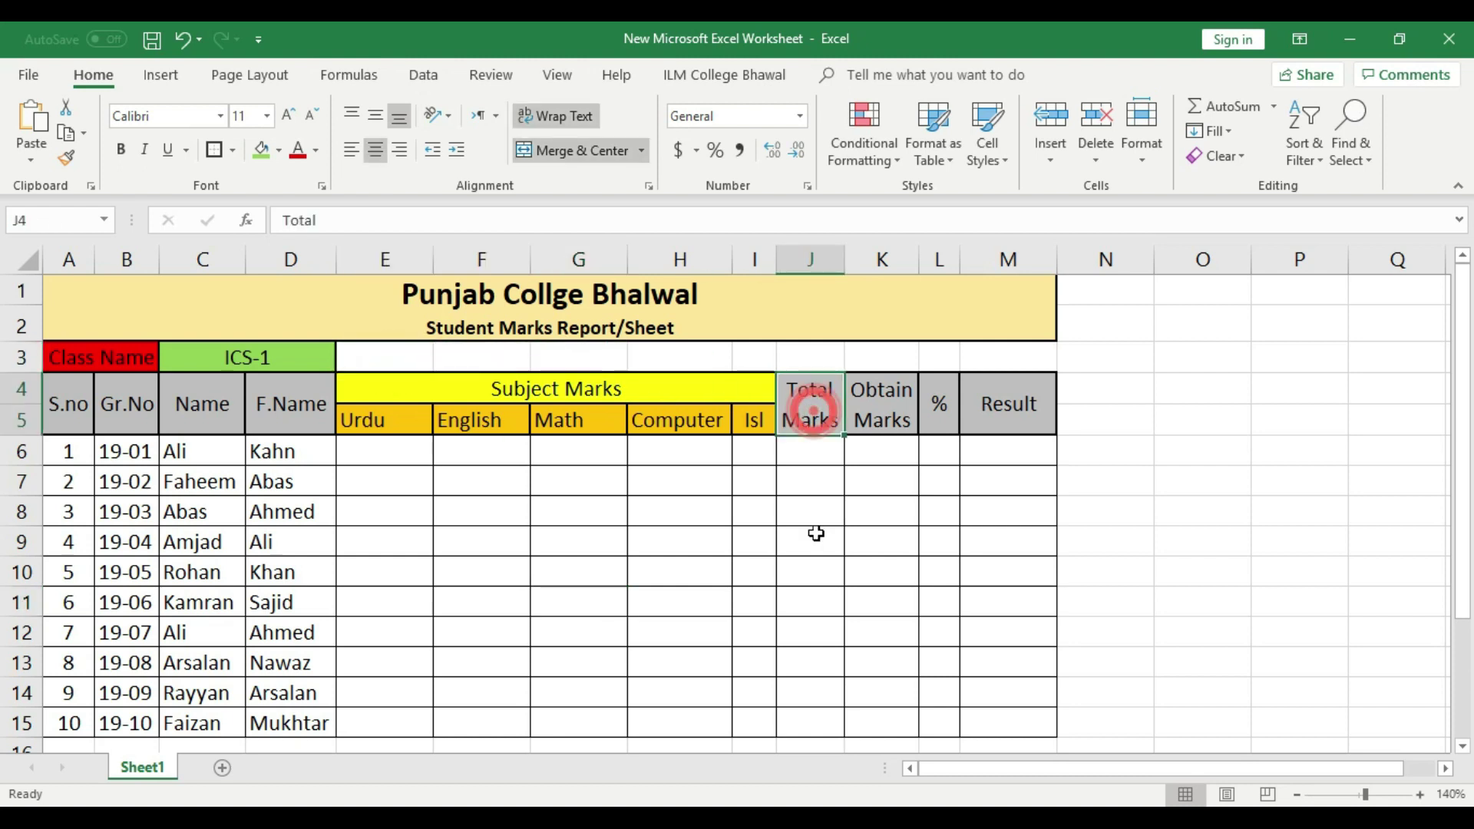
left_click(816, 533)
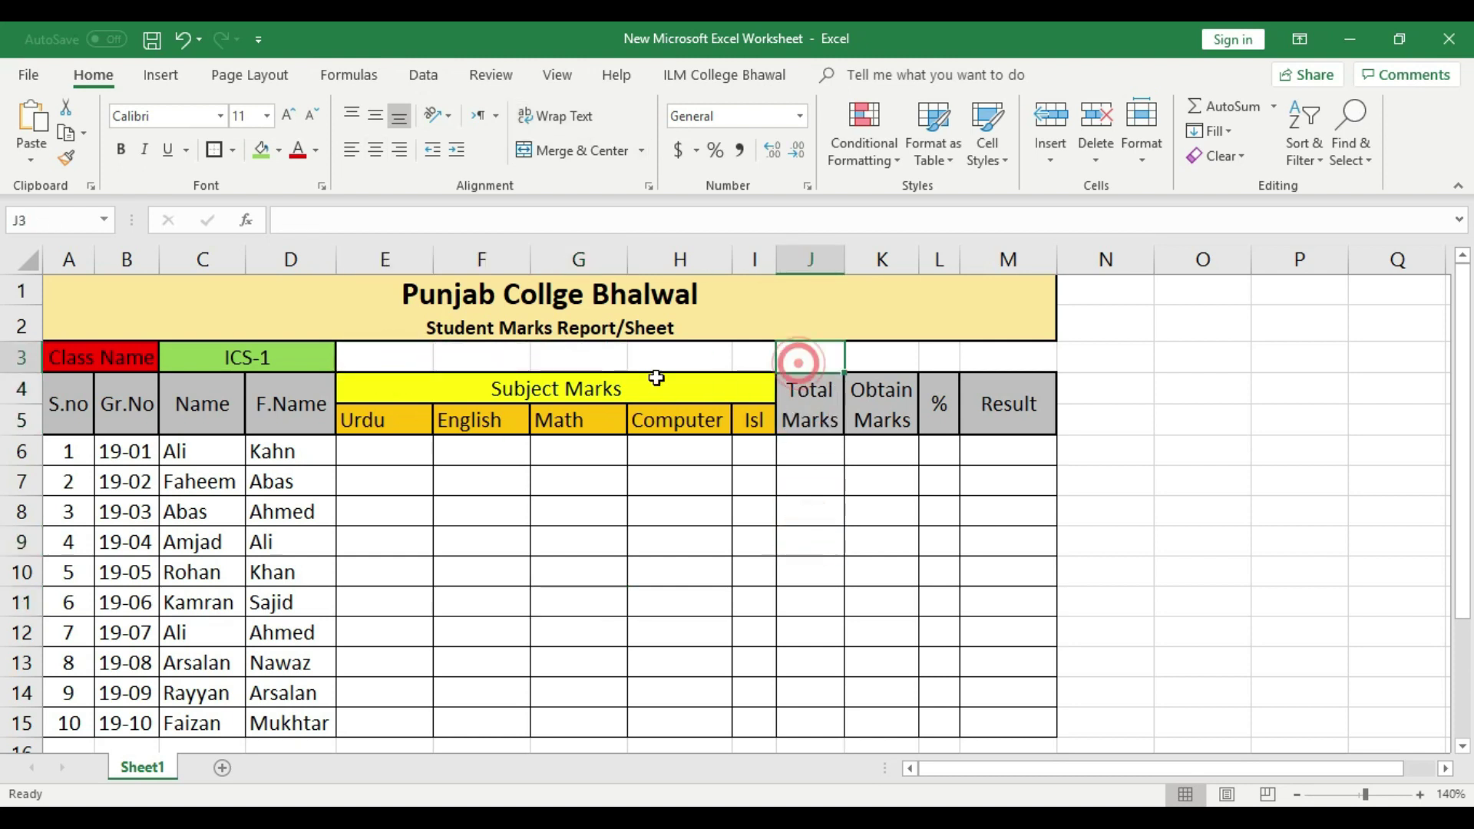
left_click_drag(407, 362, 879, 355)
left_click(1006, 366)
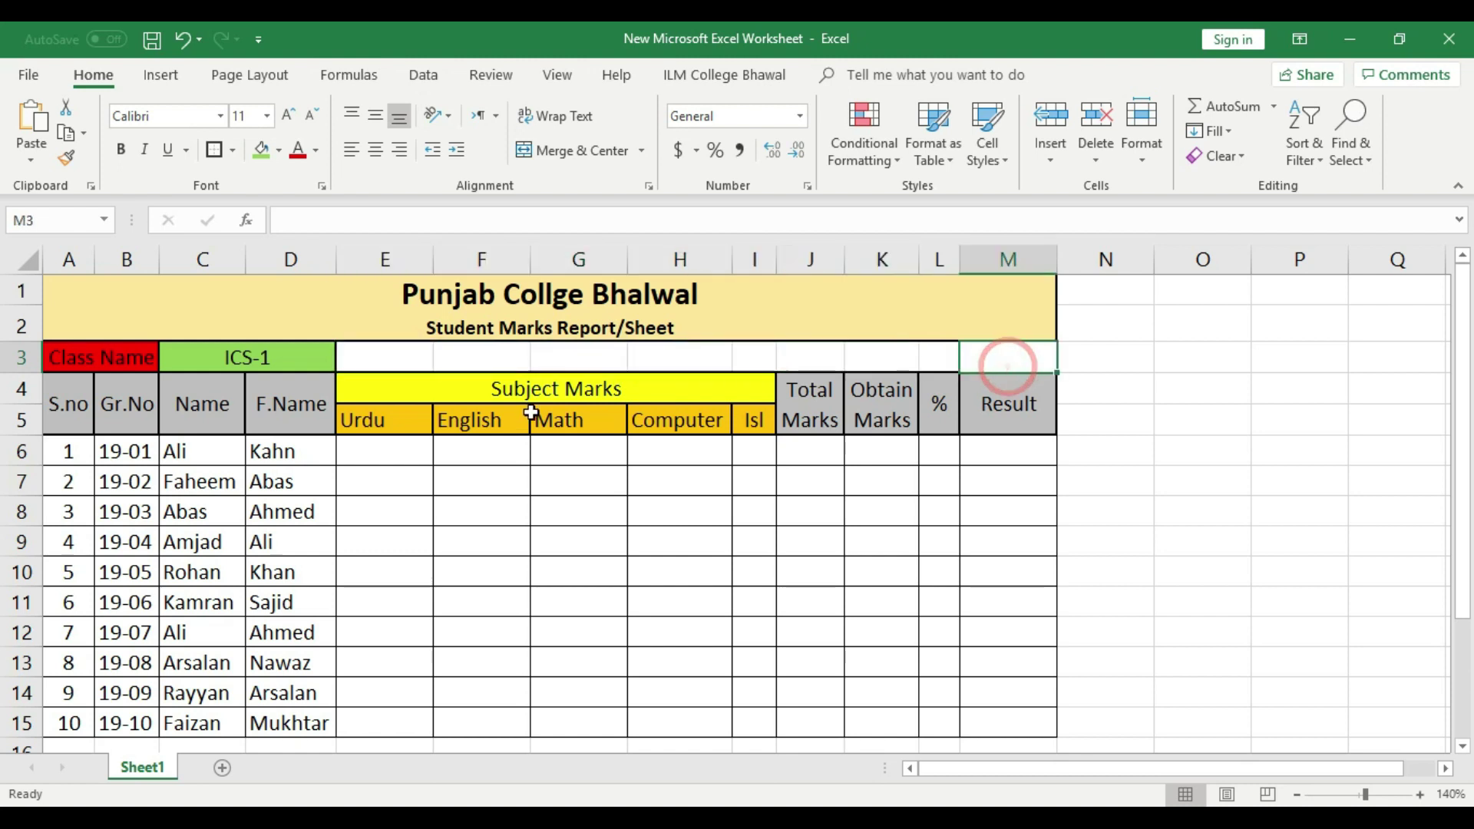
left_click_drag(387, 357, 608, 360)
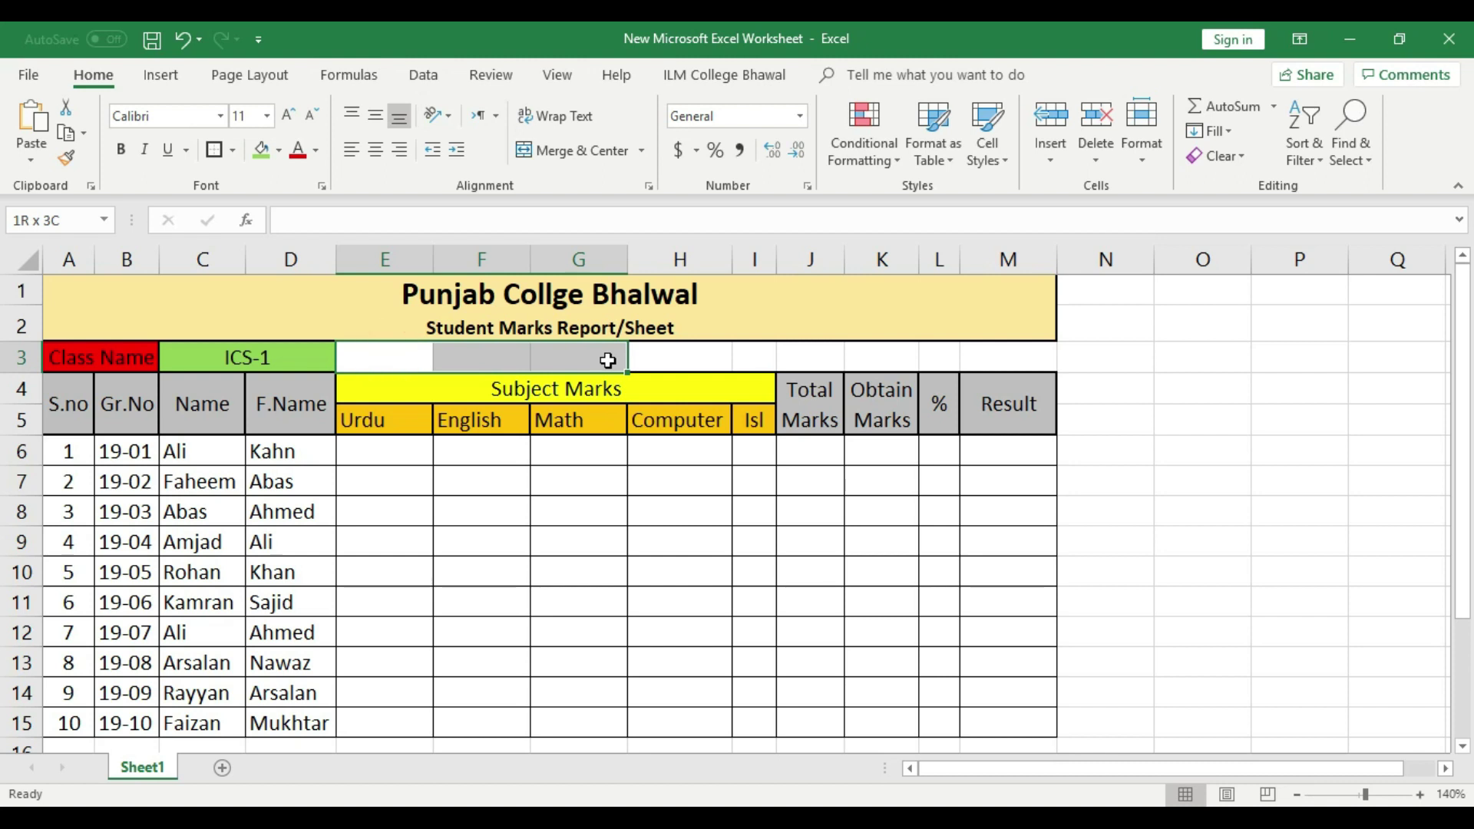
left_click(701, 513)
left_click(412, 357)
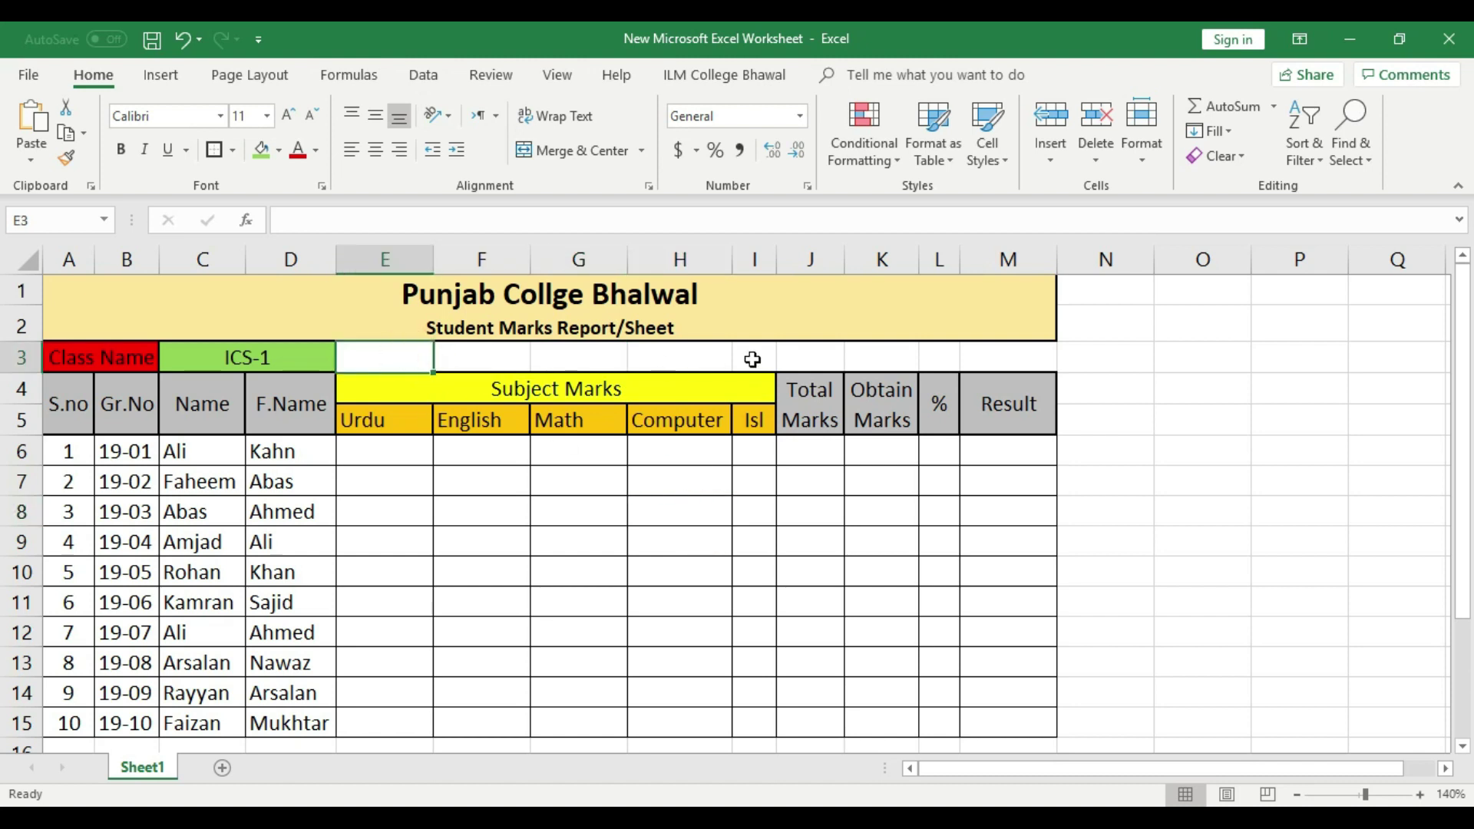
left_click(707, 357)
- Merge and center E3:F3 with the label "Date", and merge and center G3:H3 beside it
left_click_drag(384, 357, 480, 357)
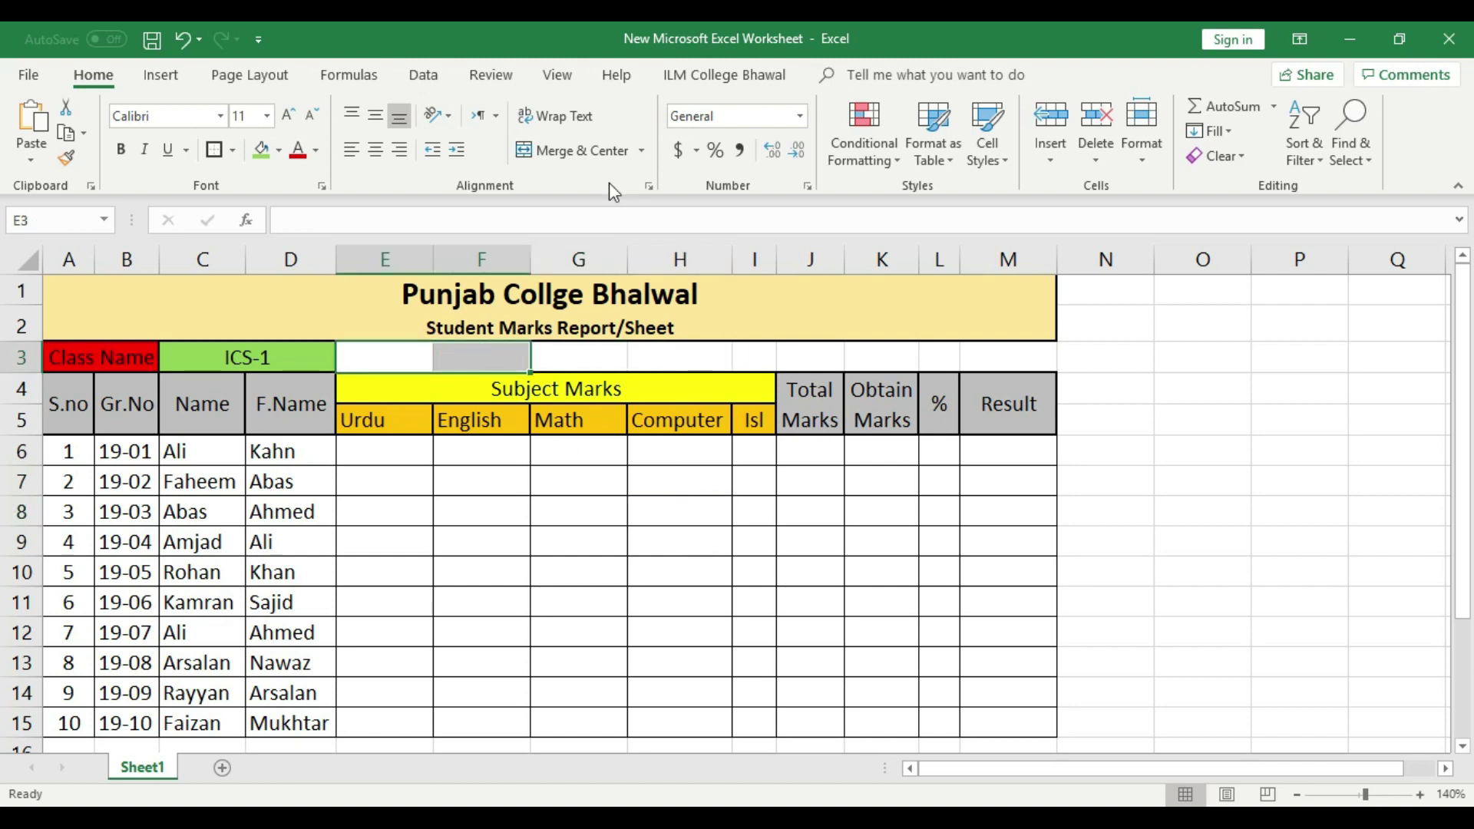
left_click(566, 147)
left_click(565, 577)
left_click(470, 361)
double_click(468, 360)
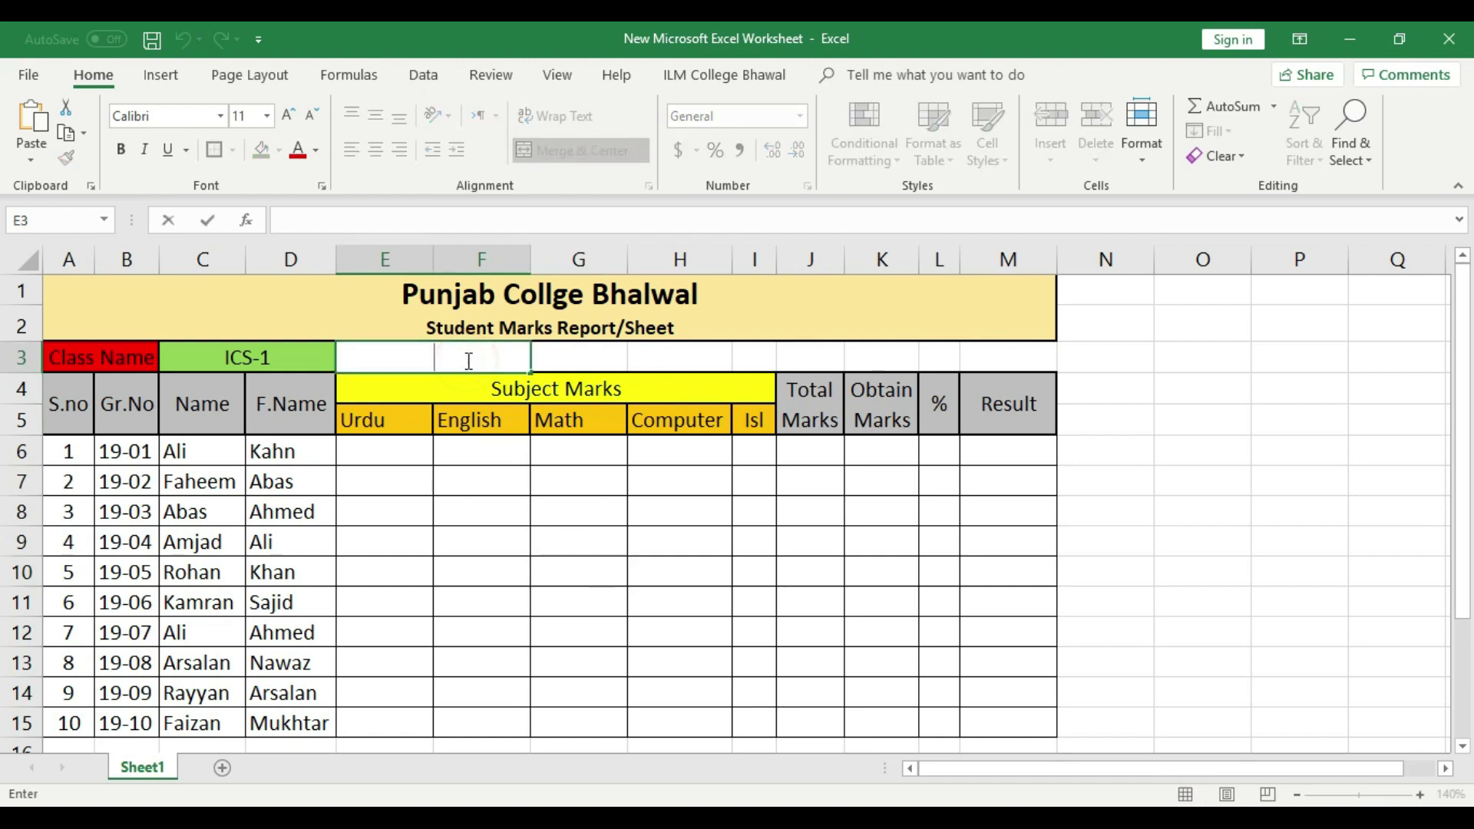
type("Date")
left_click(527, 550)
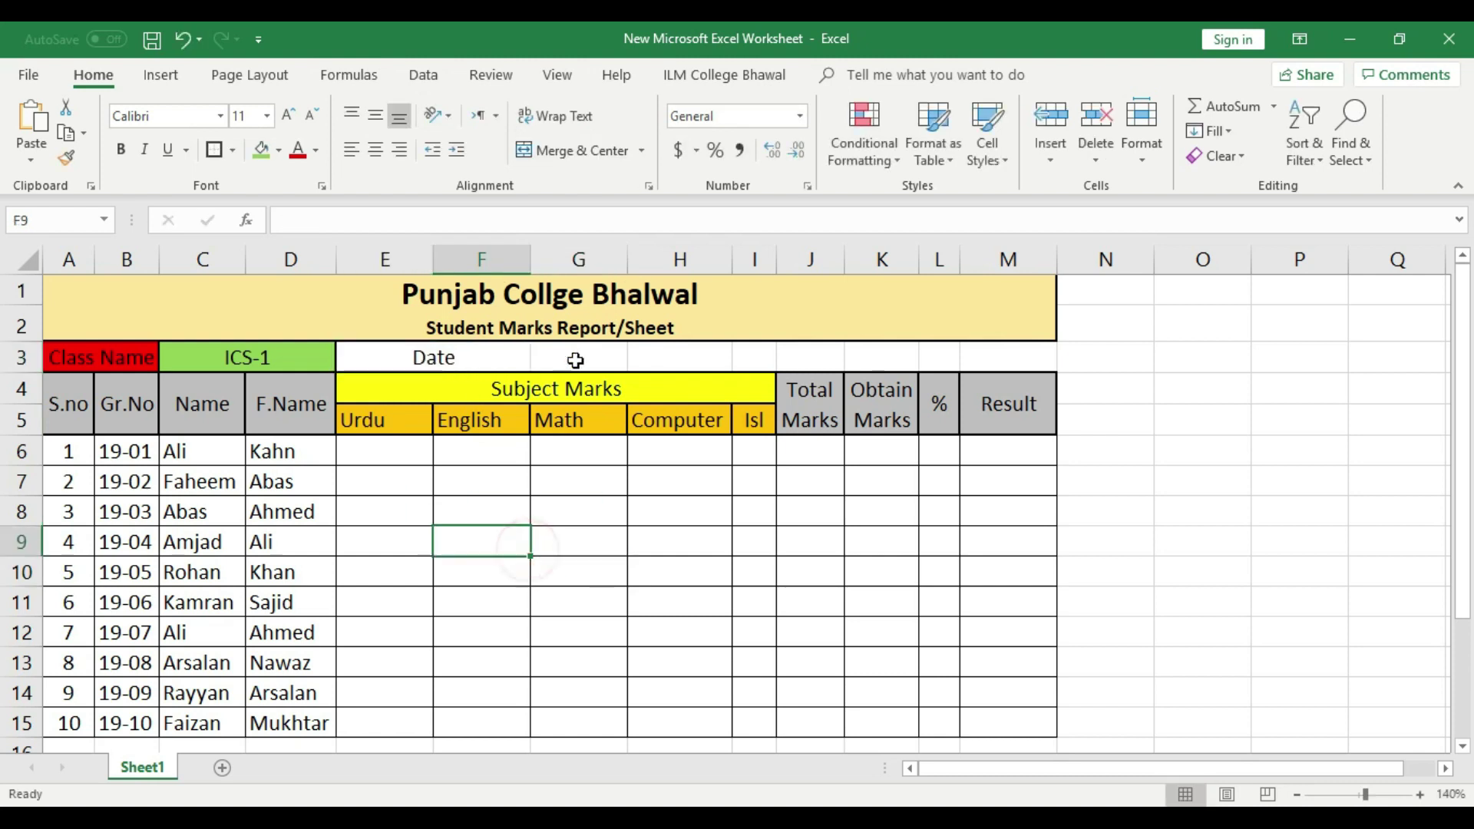
left_click_drag(575, 358, 665, 357)
left_click(575, 151)
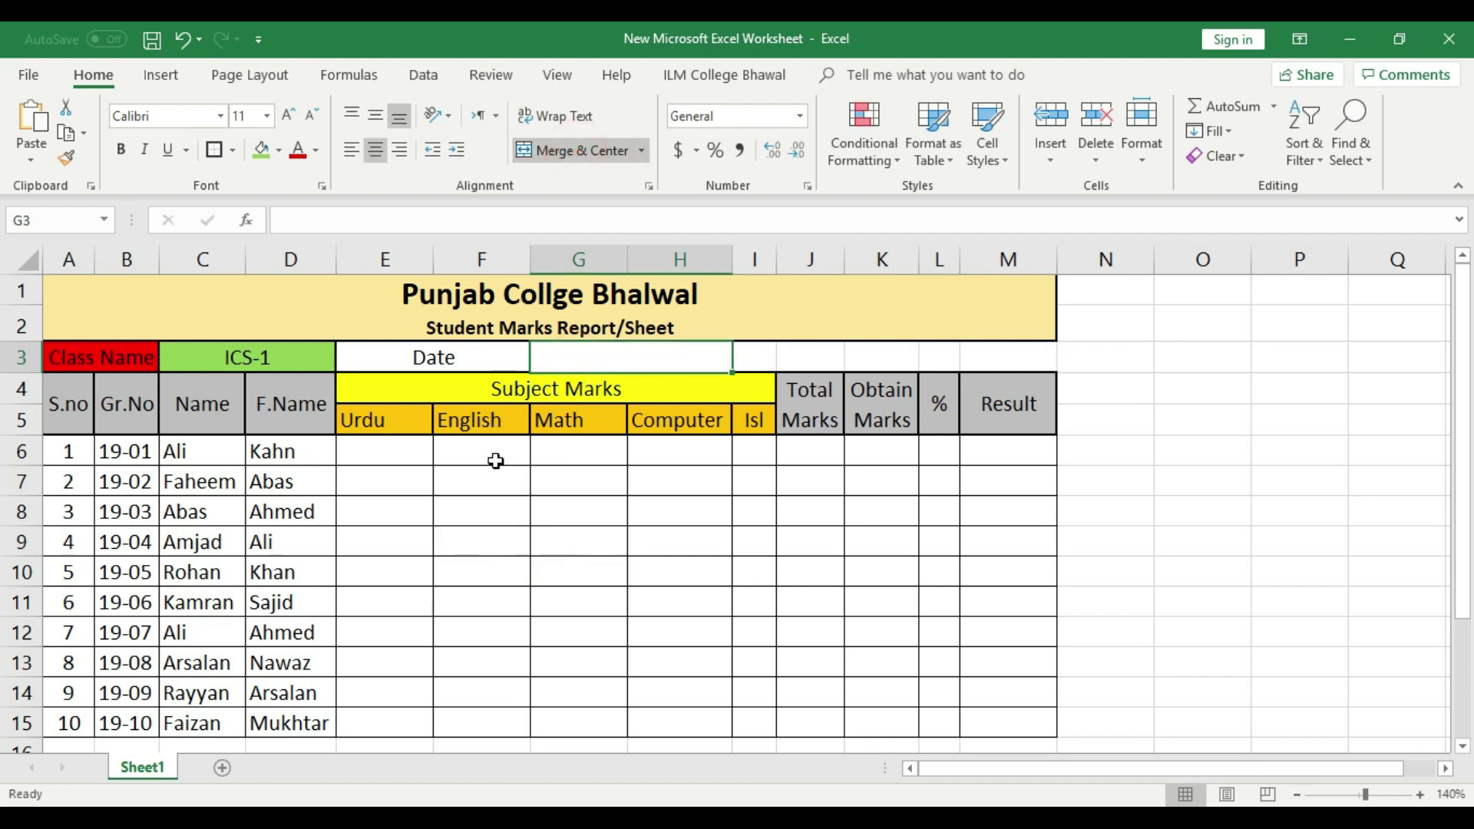
- Enter the date 10-6-2019 in the merged cell G3:H3, then clear that cell's contents
double_click(602, 362)
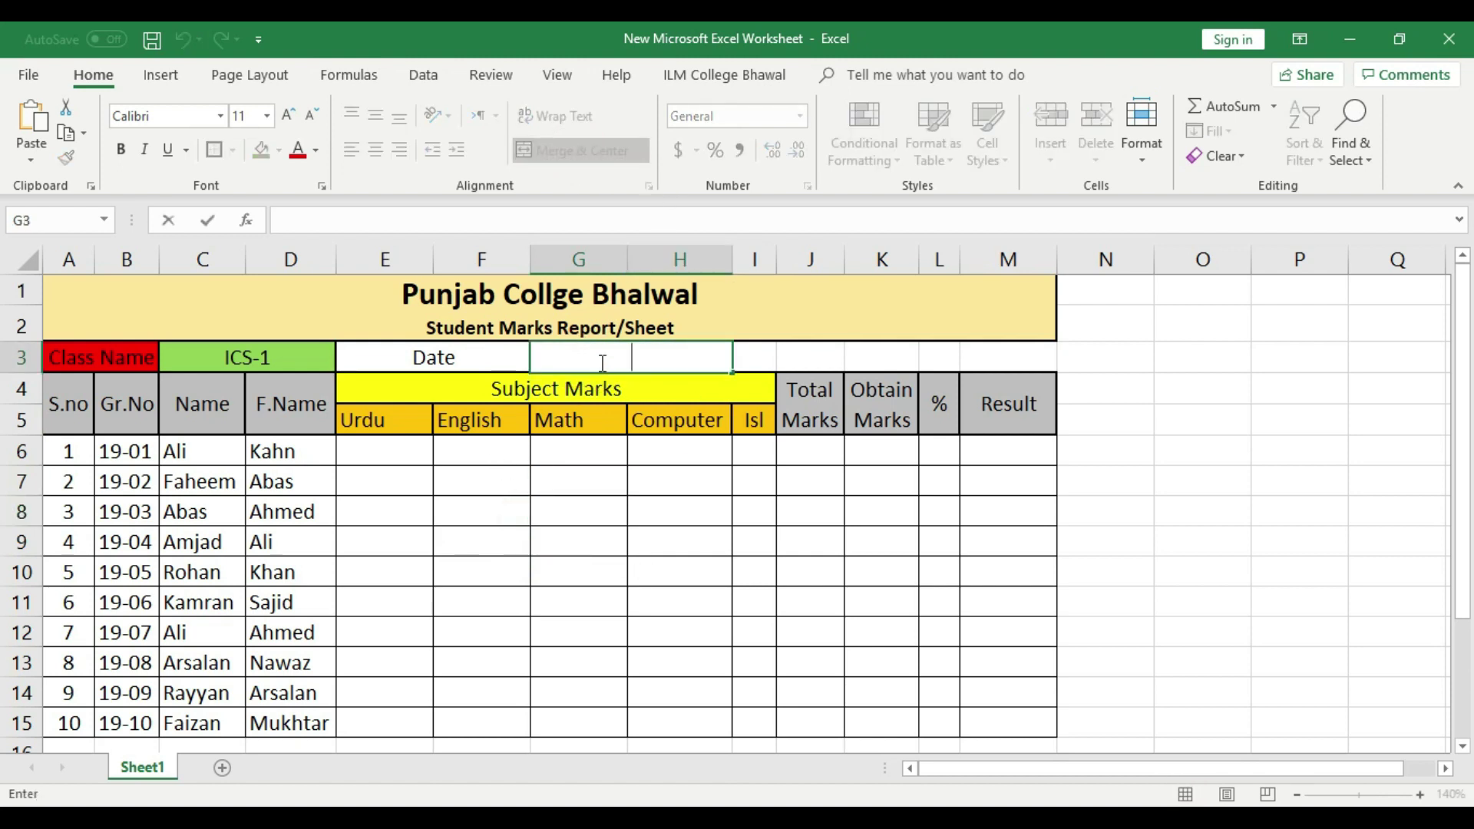
type("10-6-2019")
left_click(680, 534)
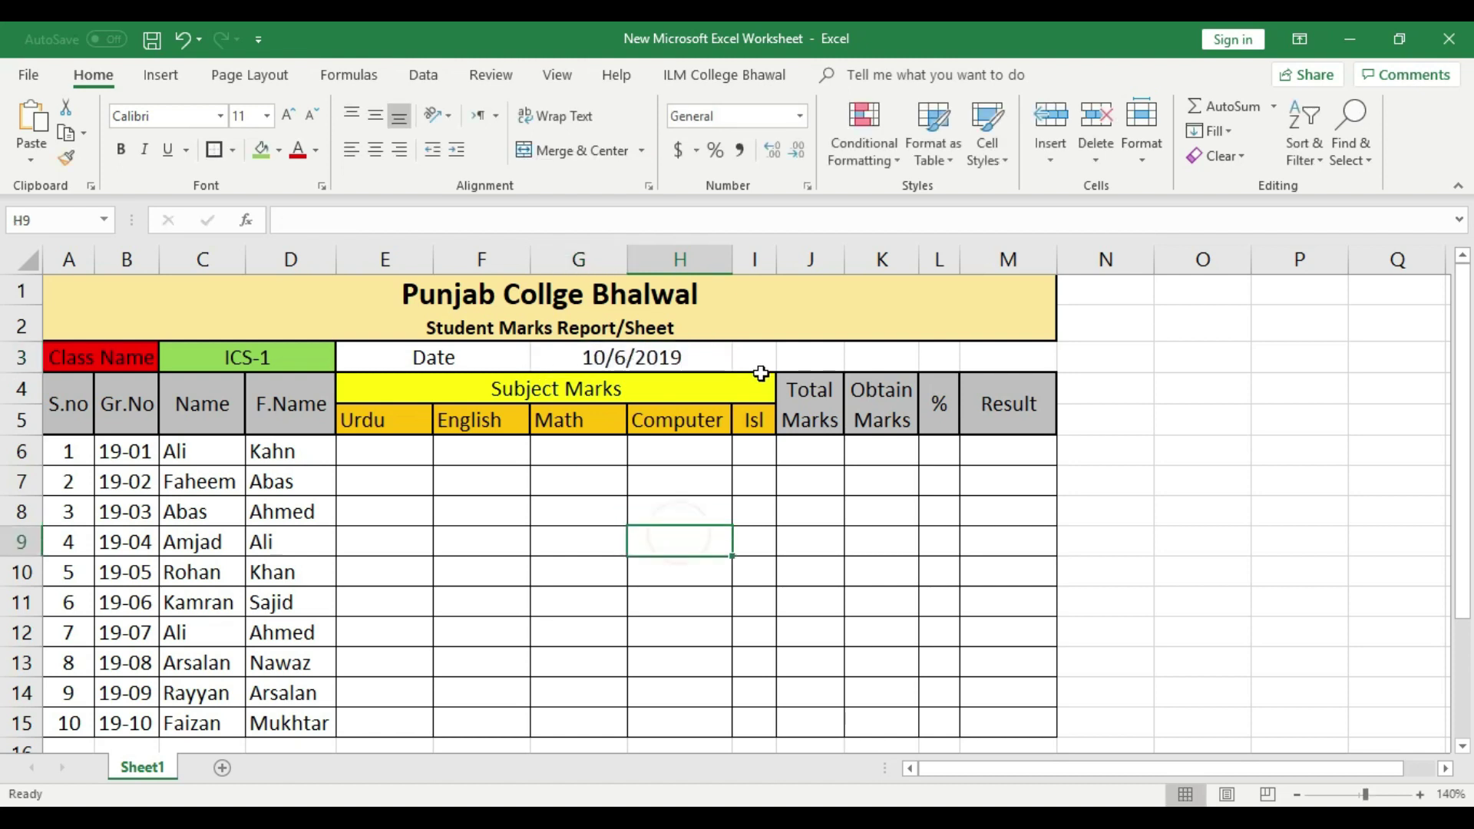
left_click(683, 363)
key("Delete")
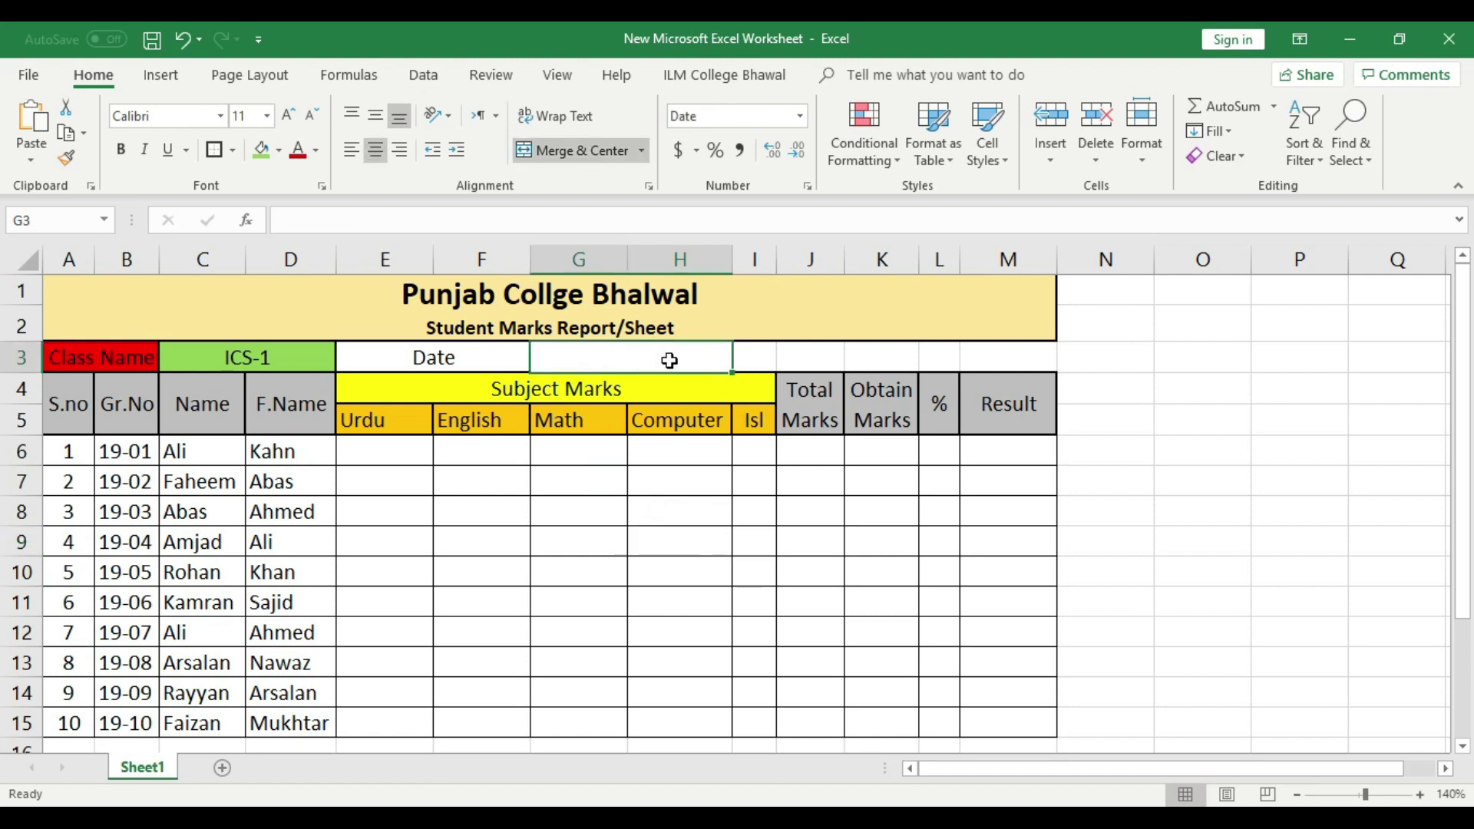
- Format the merged date cell G3:H3 as Text
right_click(669, 361)
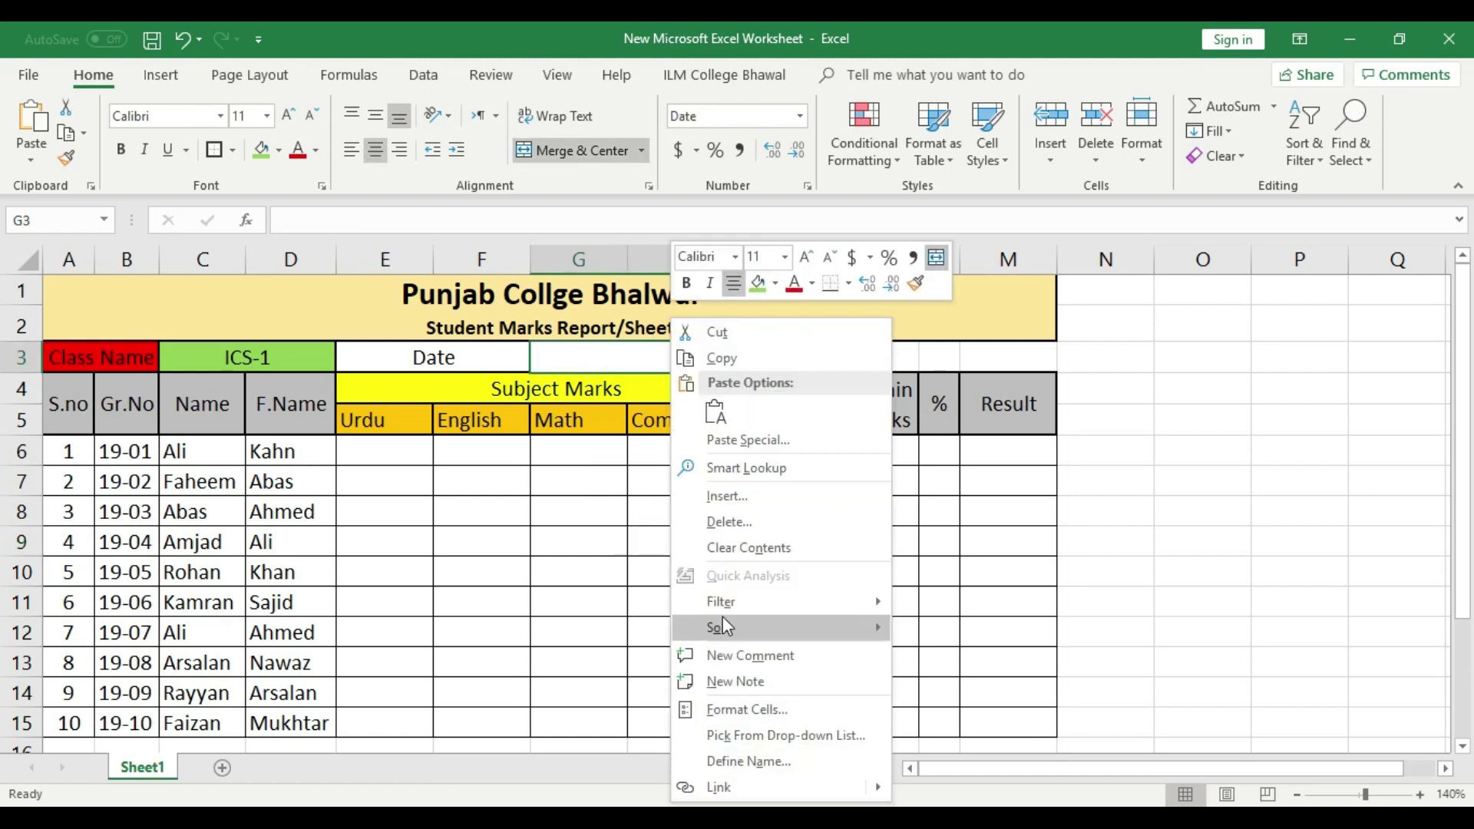
left_click(739, 707)
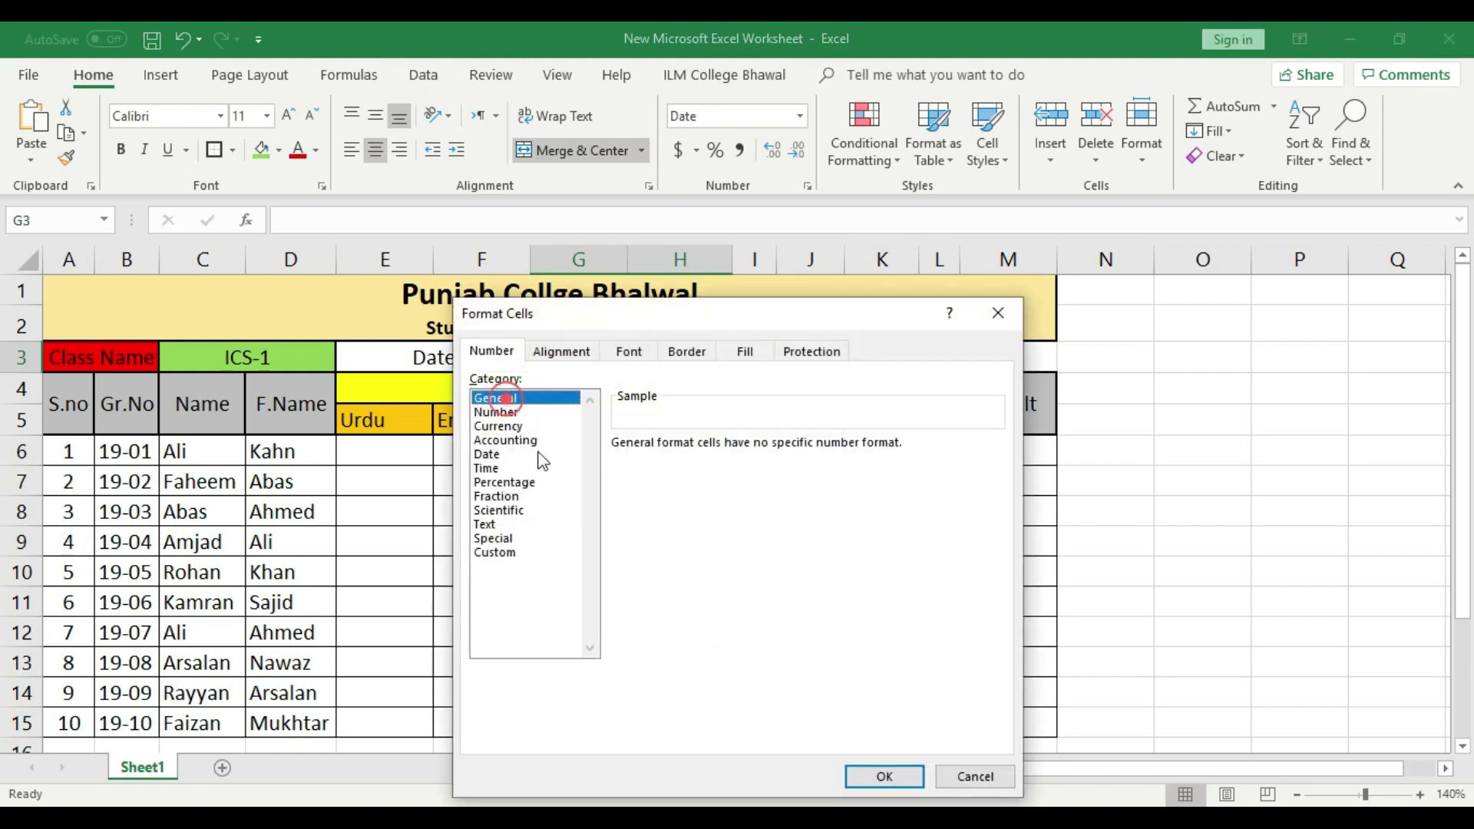
left_click(485, 524)
left_click(891, 776)
left_click(652, 547)
- Enter the date 6-10-2019 in the merged cell G3:H3
left_click(594, 355)
type("10-")
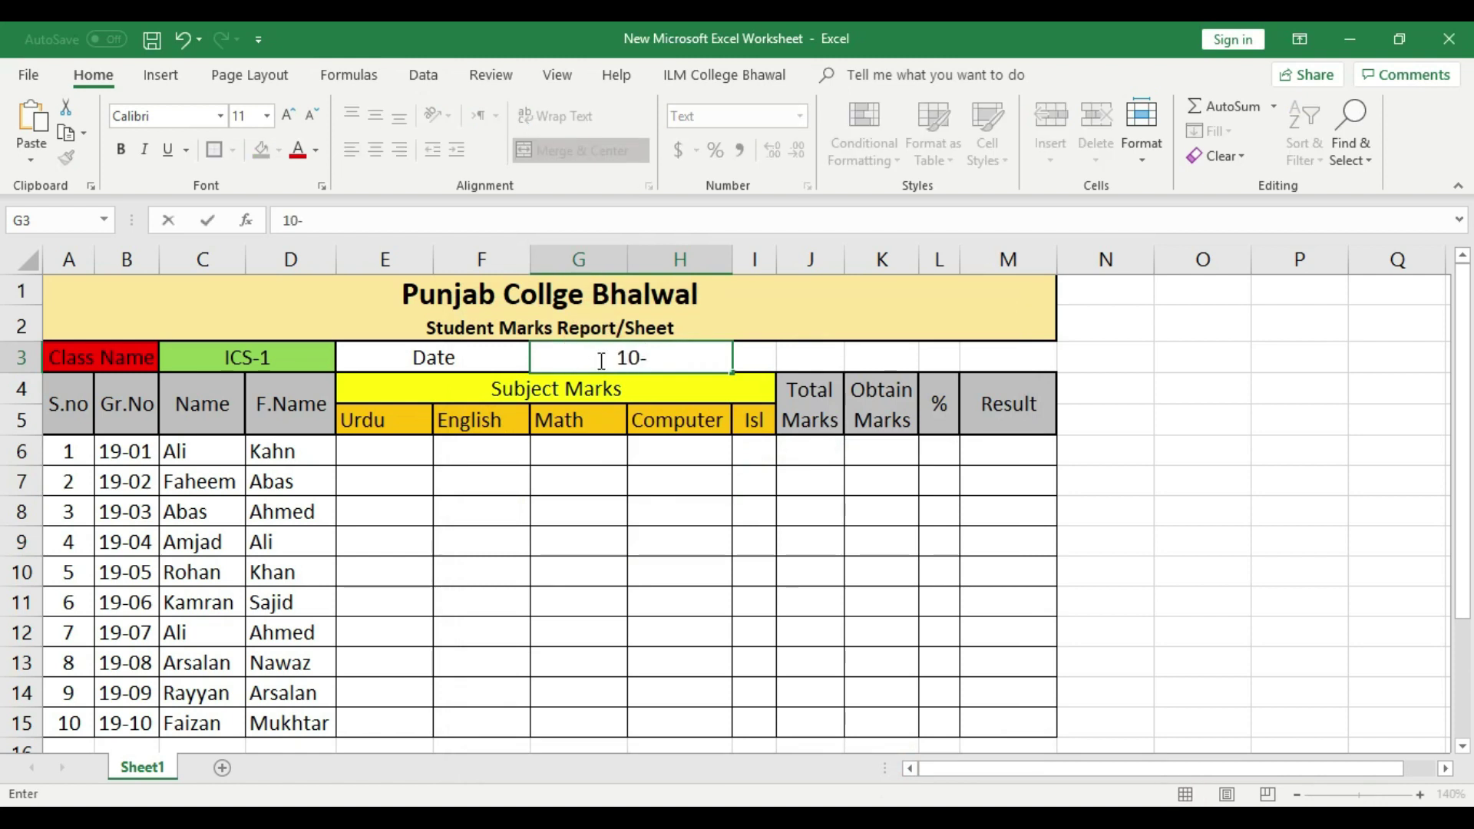
key("BackSpace")
key("BackSpace")
type("6-10-2019")
left_click(827, 537)
- Merge and center I3:J3 and enter the label "T.Name" in it
left_click_drag(760, 355, 863, 356)
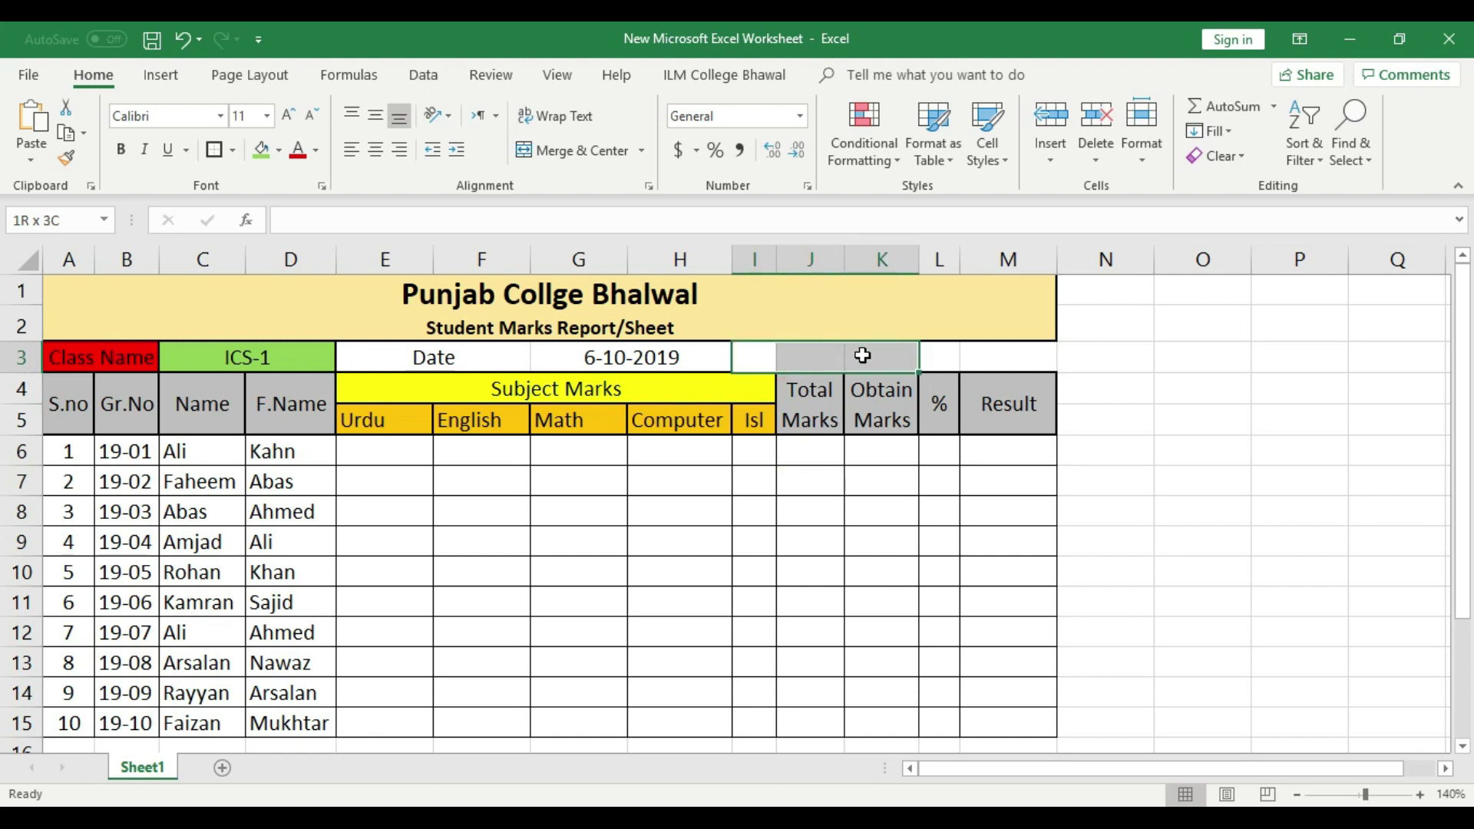
left_click(906, 503)
left_click_drag(763, 355, 810, 355)
left_click(582, 150)
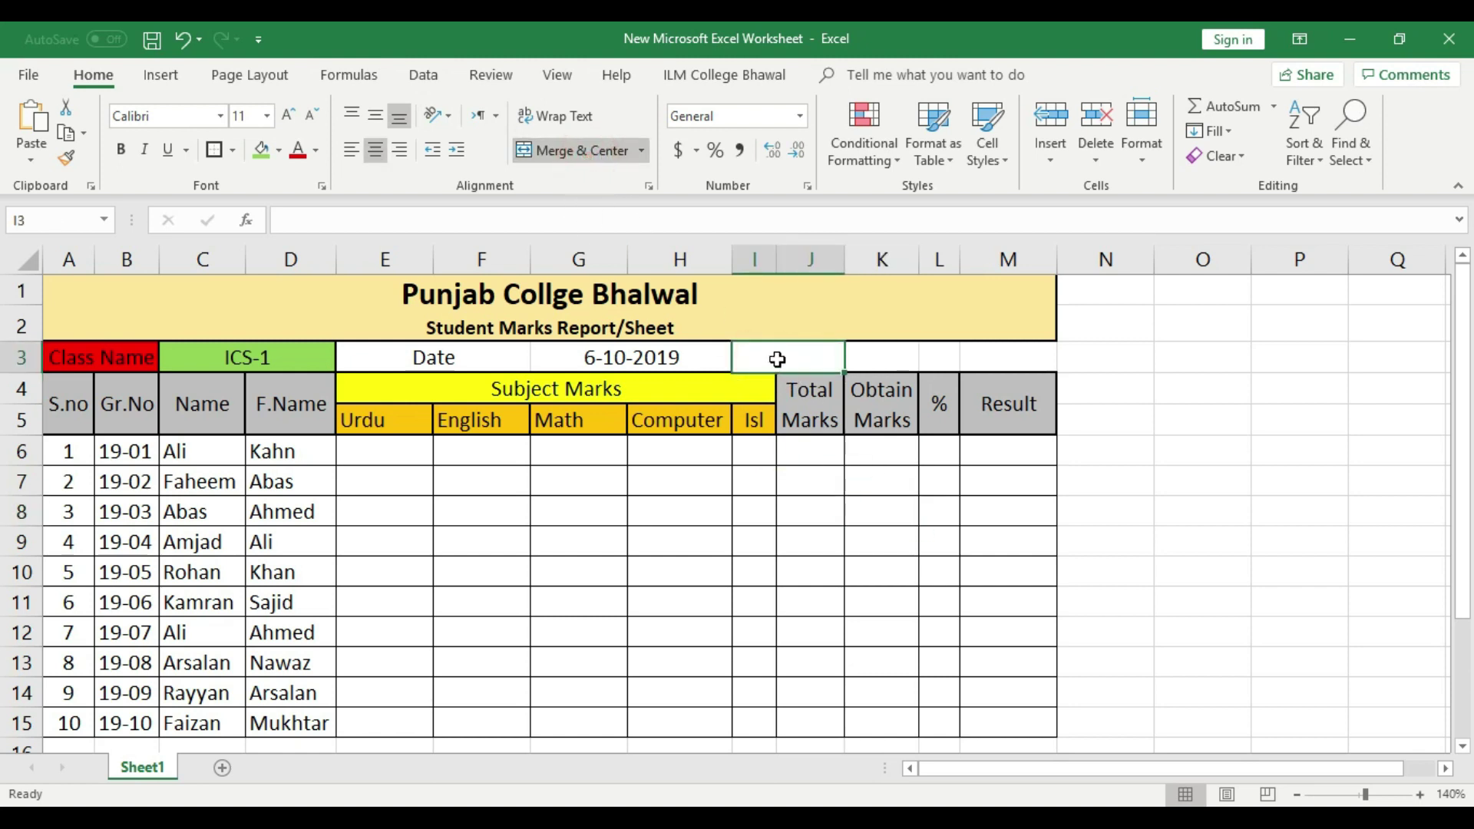
double_click(777, 360)
type("T.Name")
left_click(830, 564)
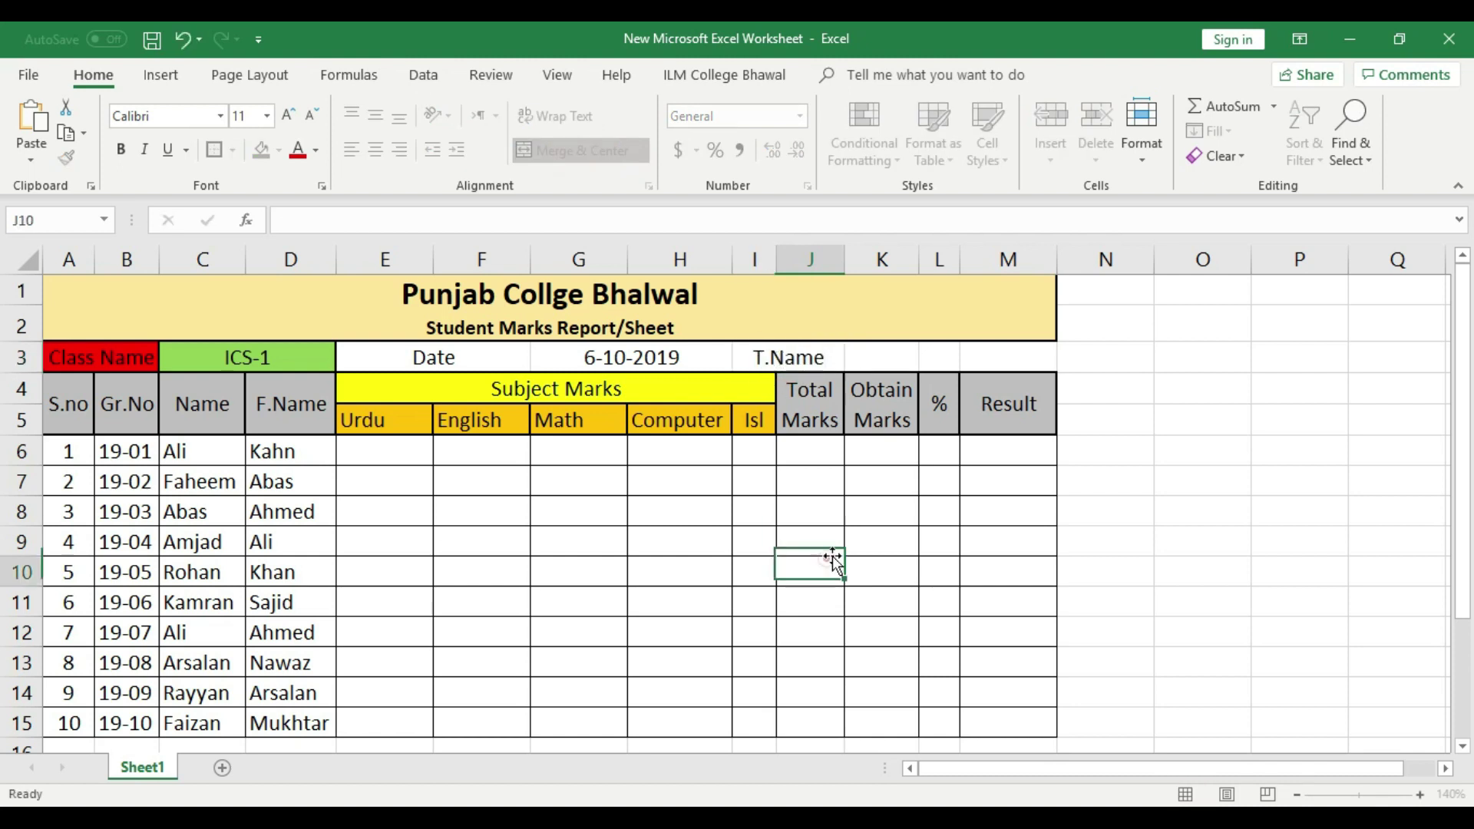
- Merge and center K3:M3 and enter the teacher's title and name in it
left_click_drag(885, 354, 1000, 352)
left_click(591, 150)
left_click(935, 515)
double_click(925, 361)
type("Prof ")
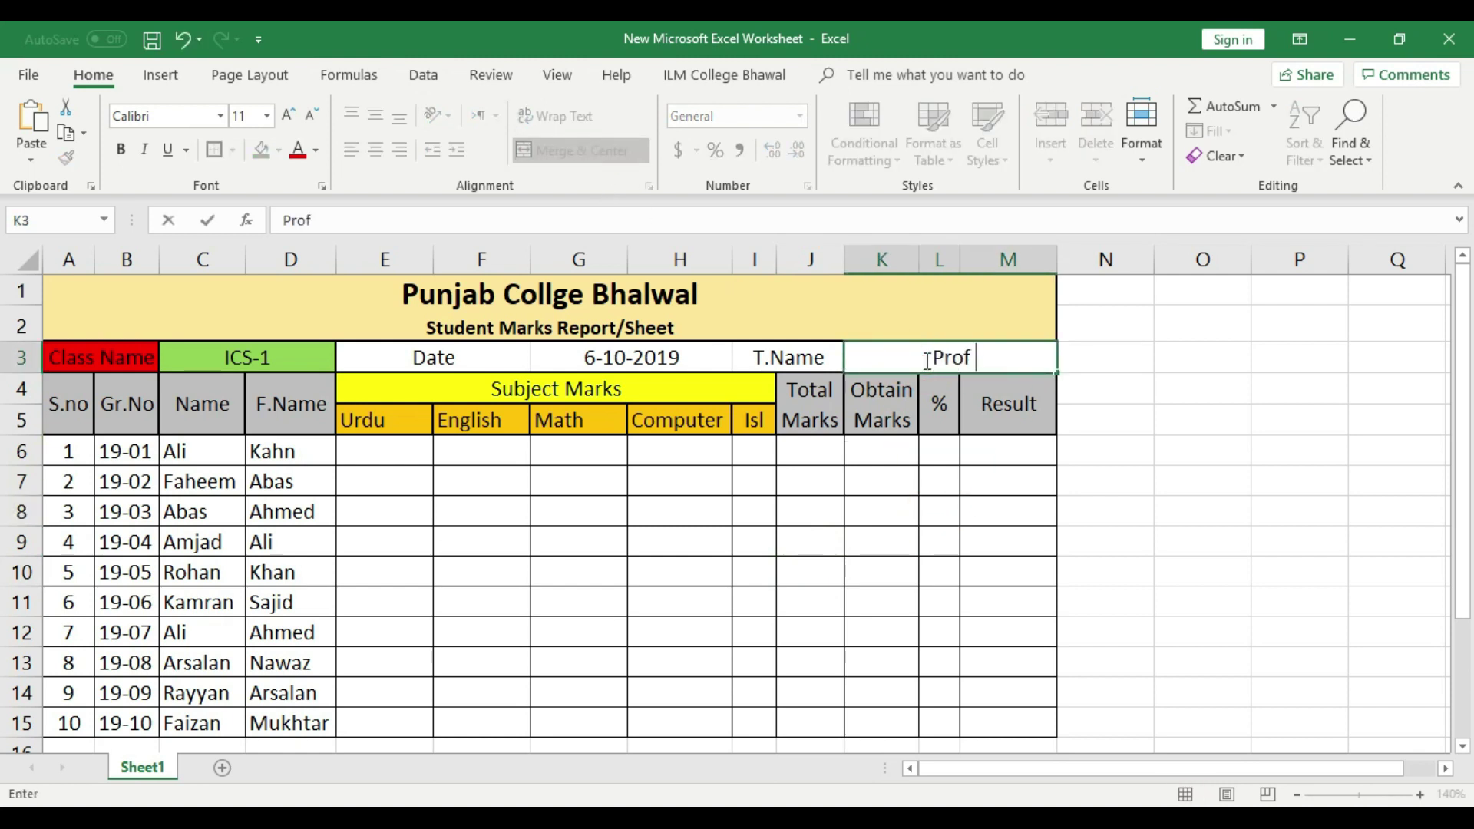
type("Kamal")
left_click(934, 525)
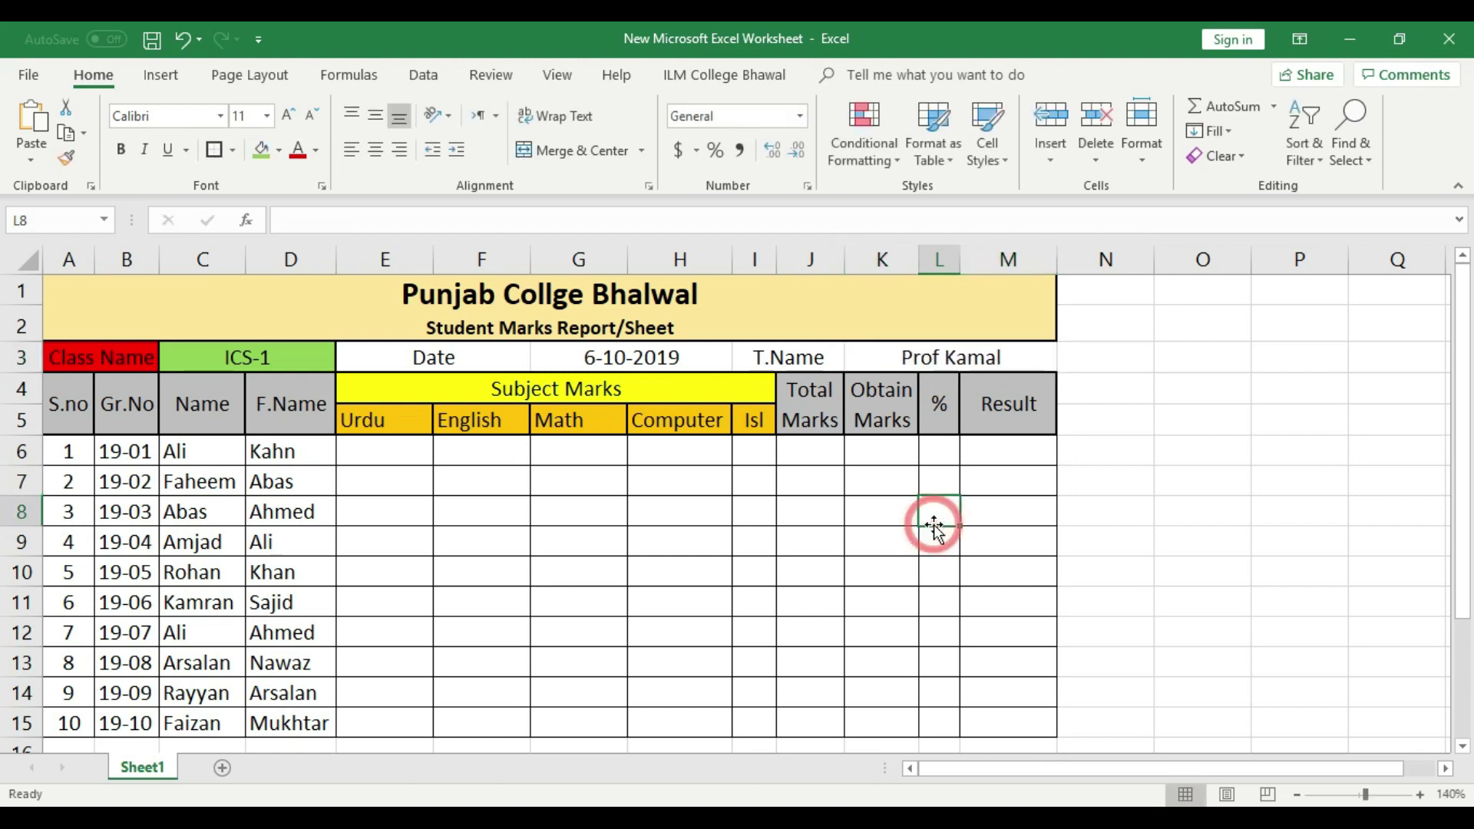
- Fill the "Date" label cell with red and the 6-10-2019 cell with light green
left_click_drag(430, 360, 471, 368)
left_click(489, 483)
left_click(388, 356)
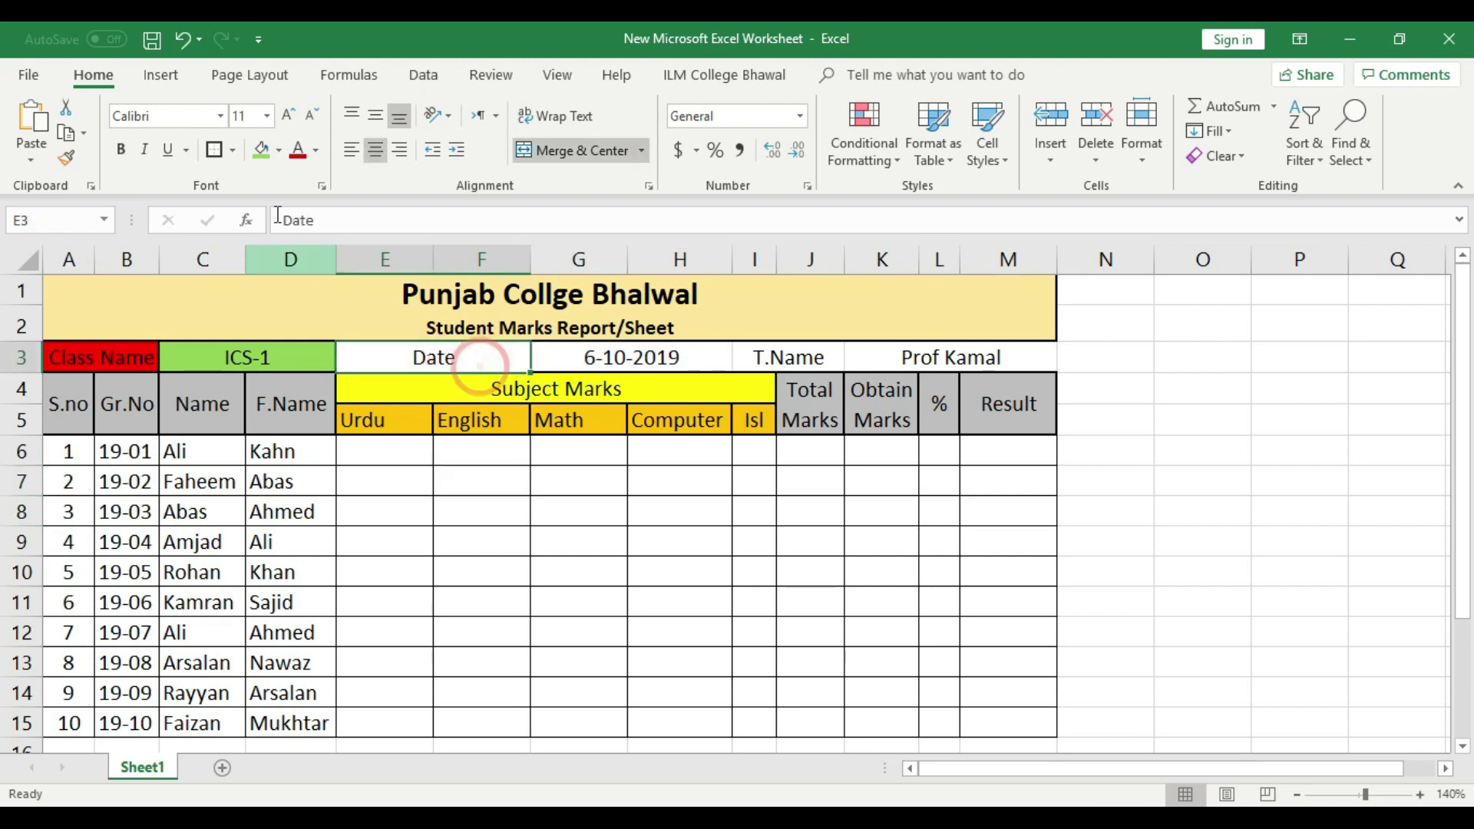
left_click(278, 151)
left_click(278, 318)
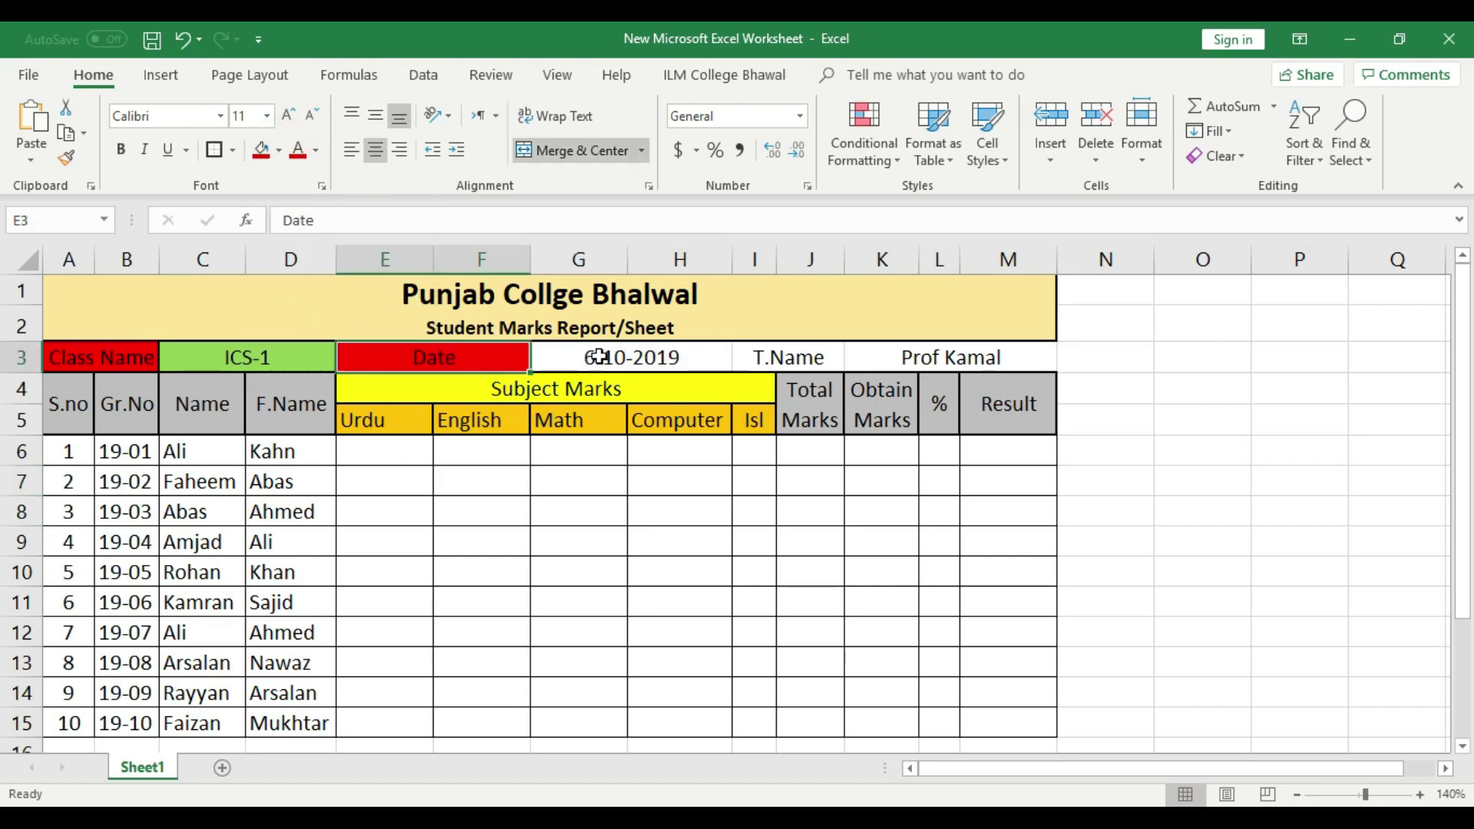
left_click(600, 357)
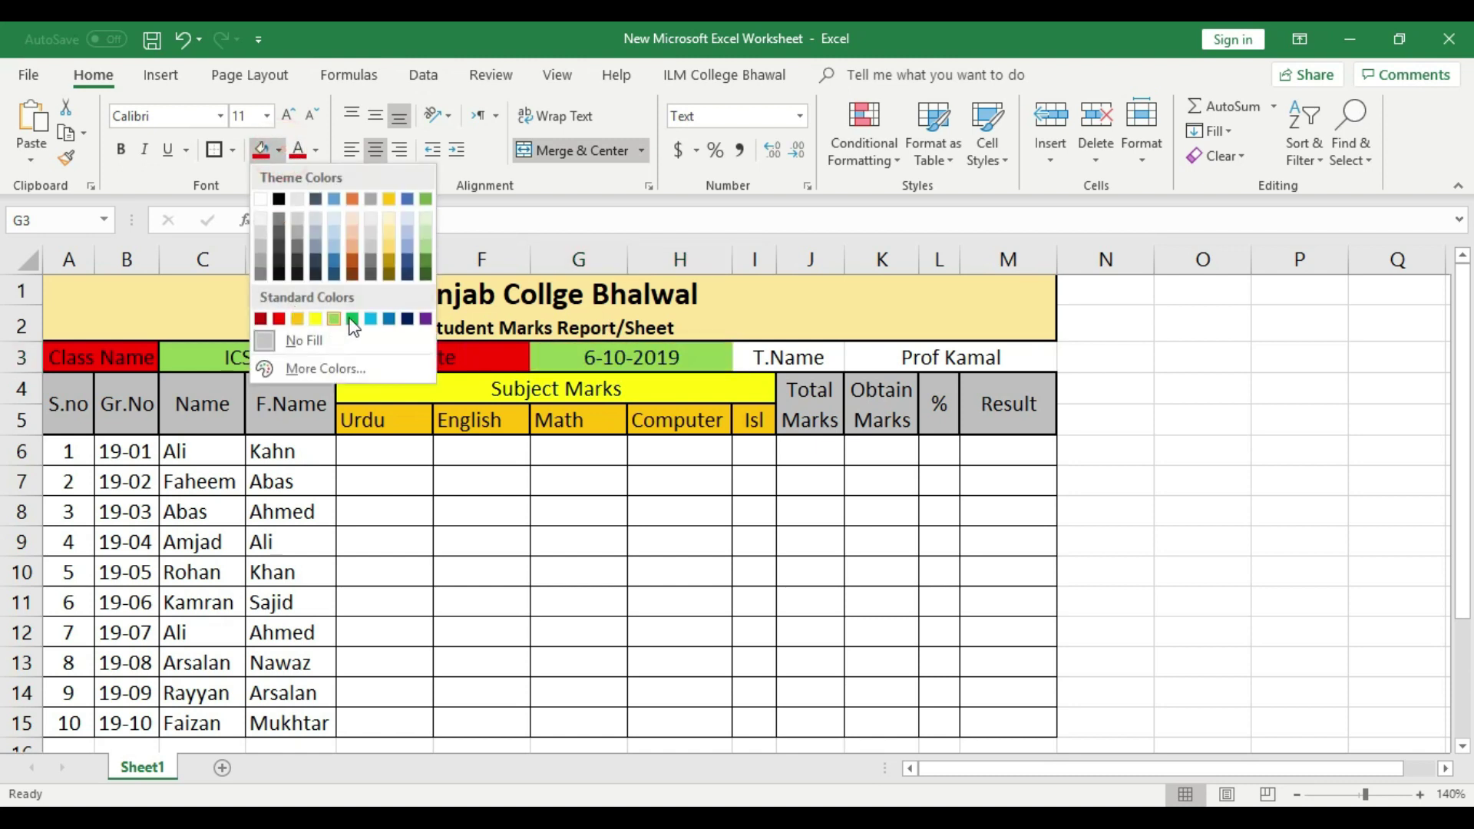
left_click(336, 318)
left_click(908, 576)
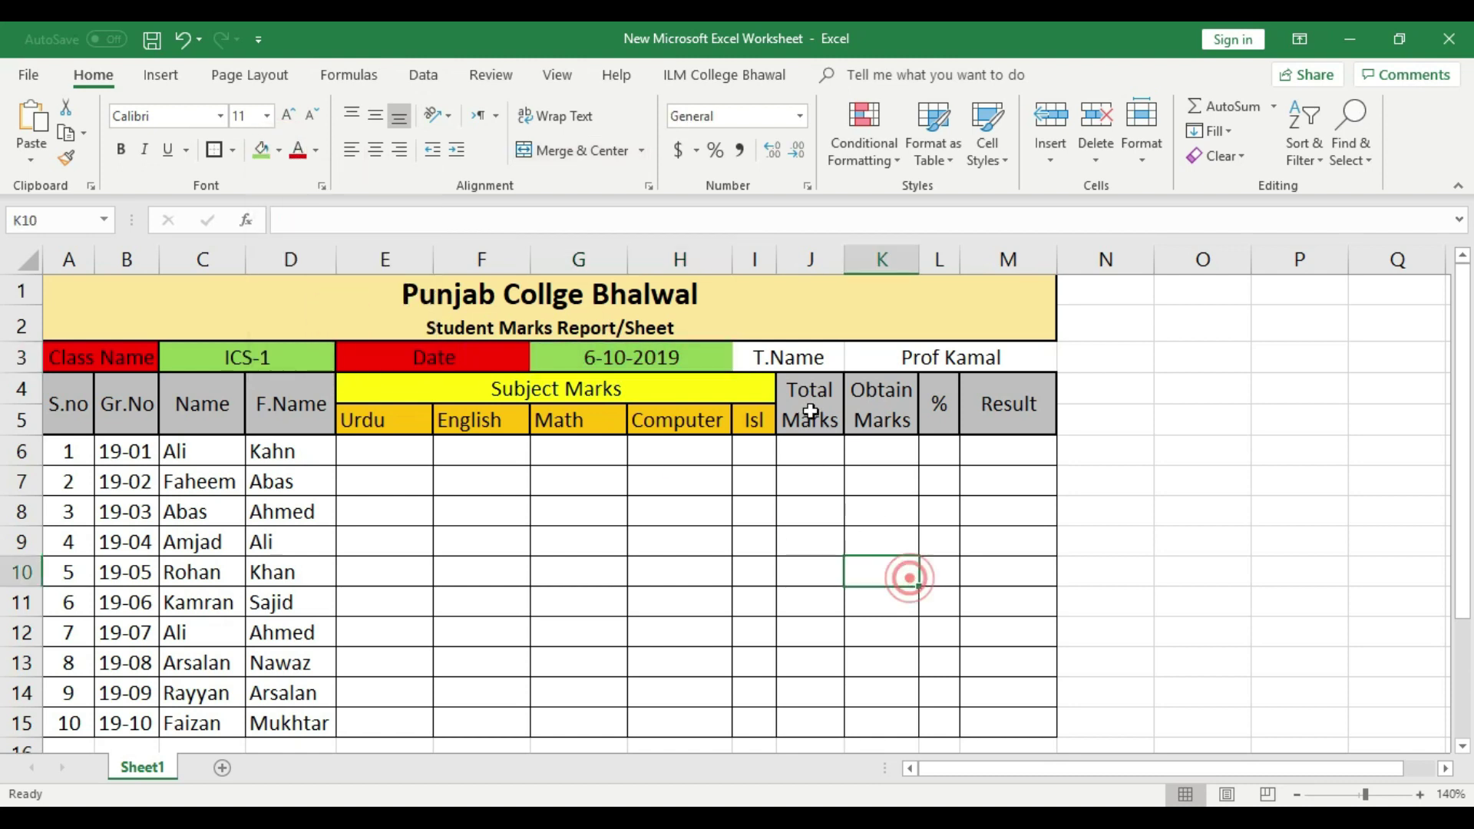
- Fill the "T.Name" label cell with red and the teacher's name cell with light green
left_click(790, 355)
left_click(282, 152)
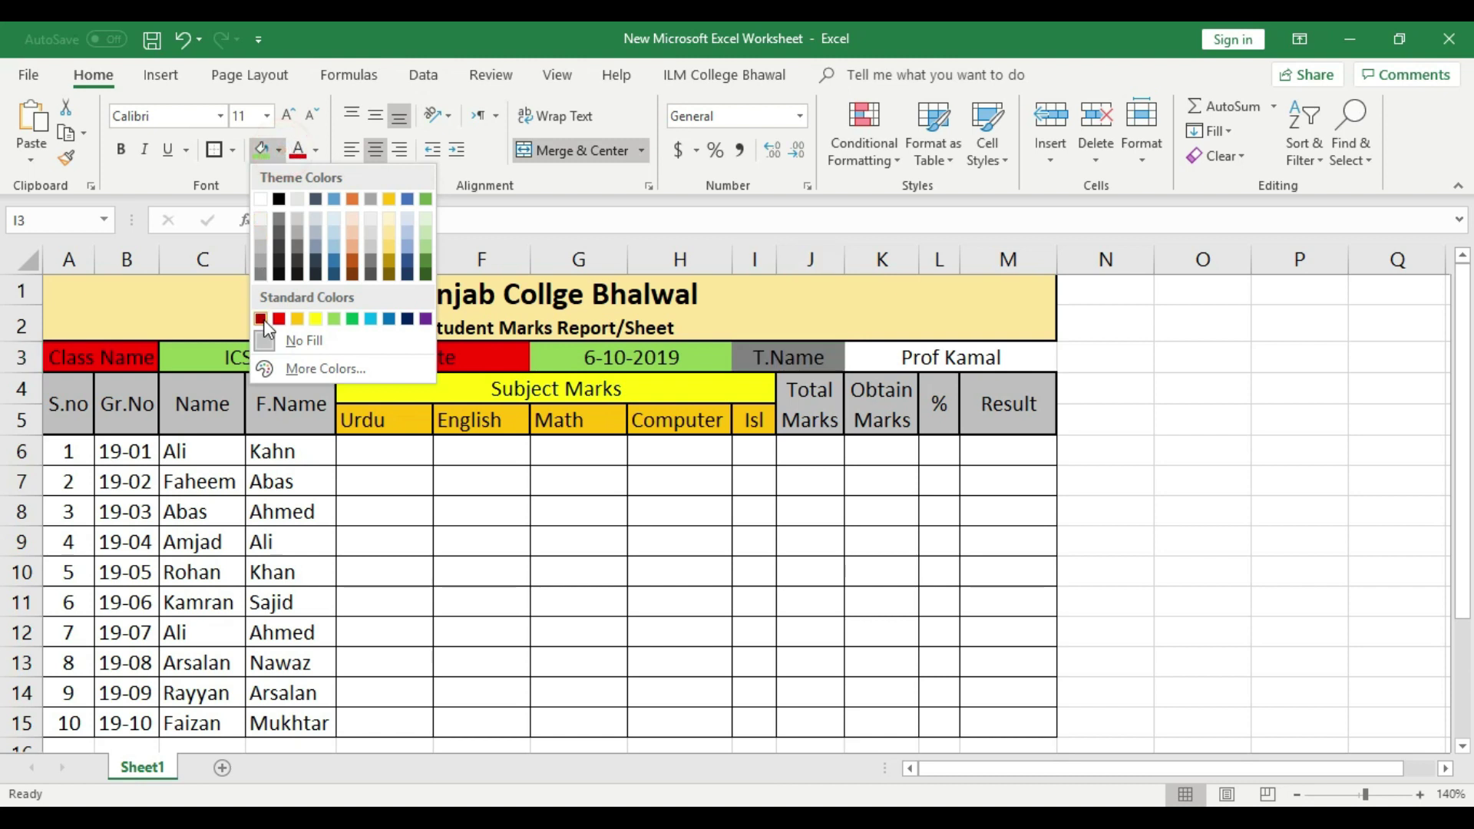
left_click(285, 317)
left_click(892, 365)
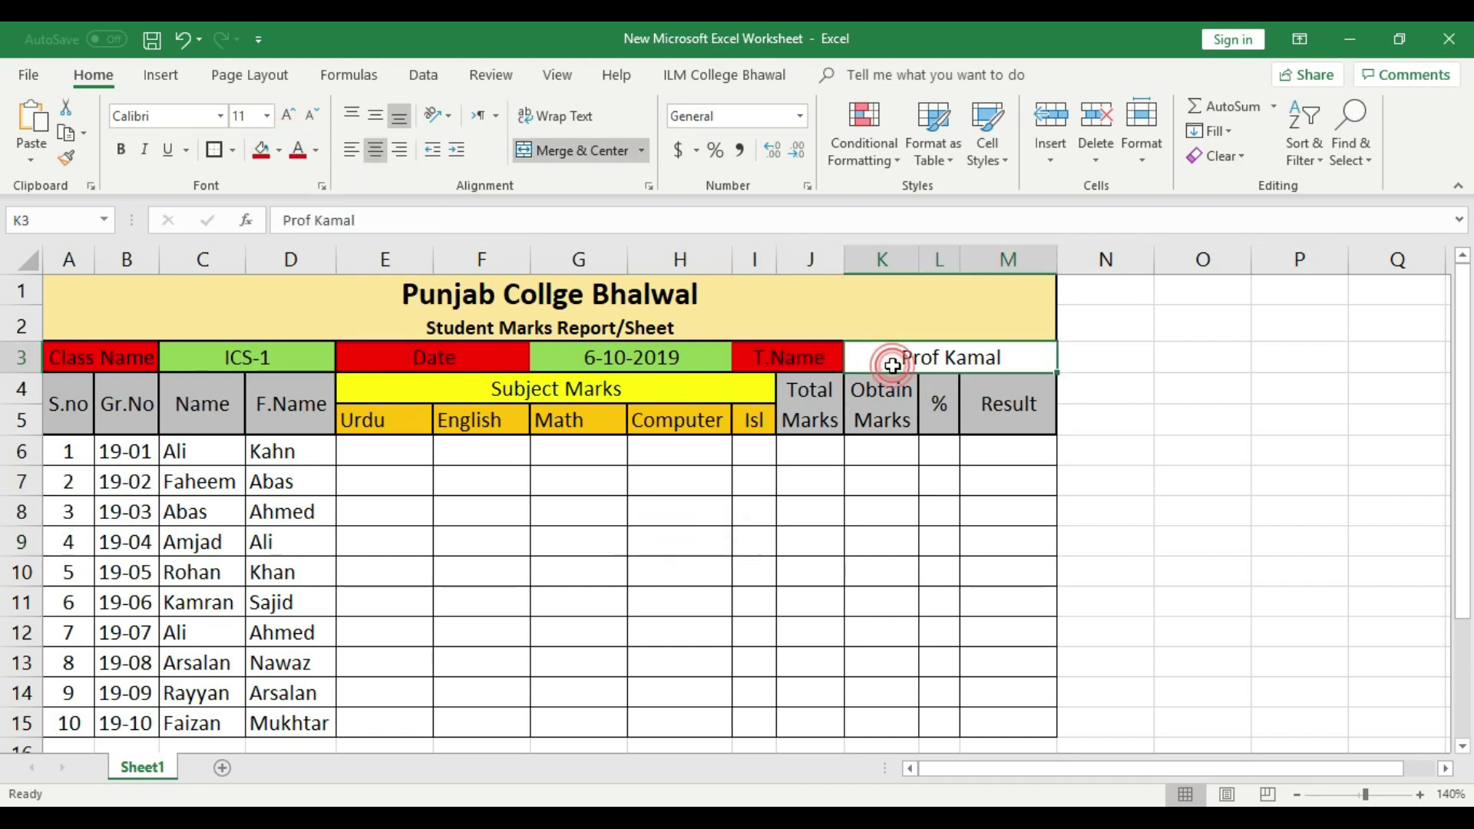
left_click(278, 151)
left_click(335, 320)
left_click(823, 576)
- Apply outside borders to the teacher's name cell K3:M3
left_click(920, 367)
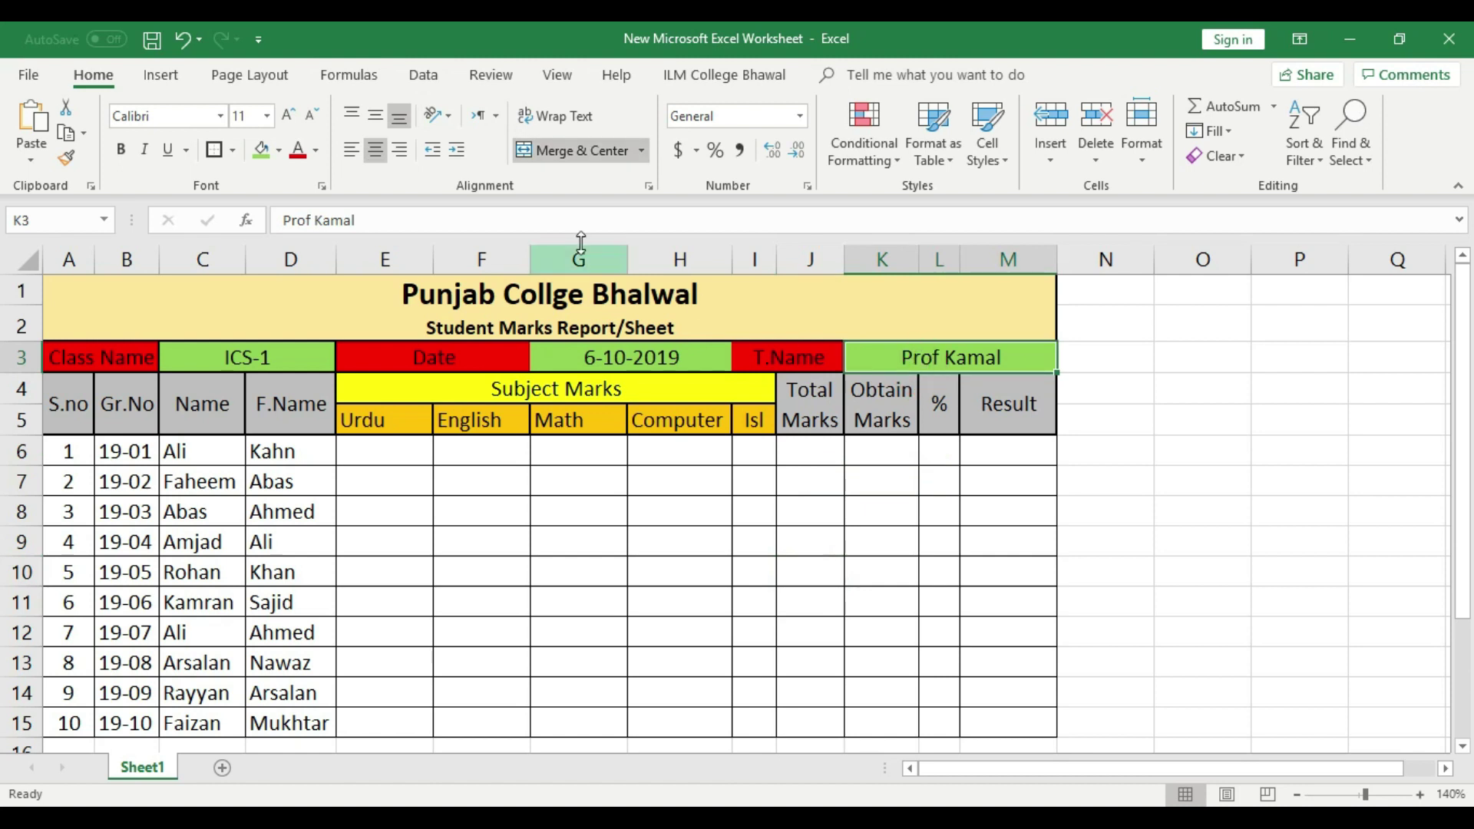
left_click(215, 150)
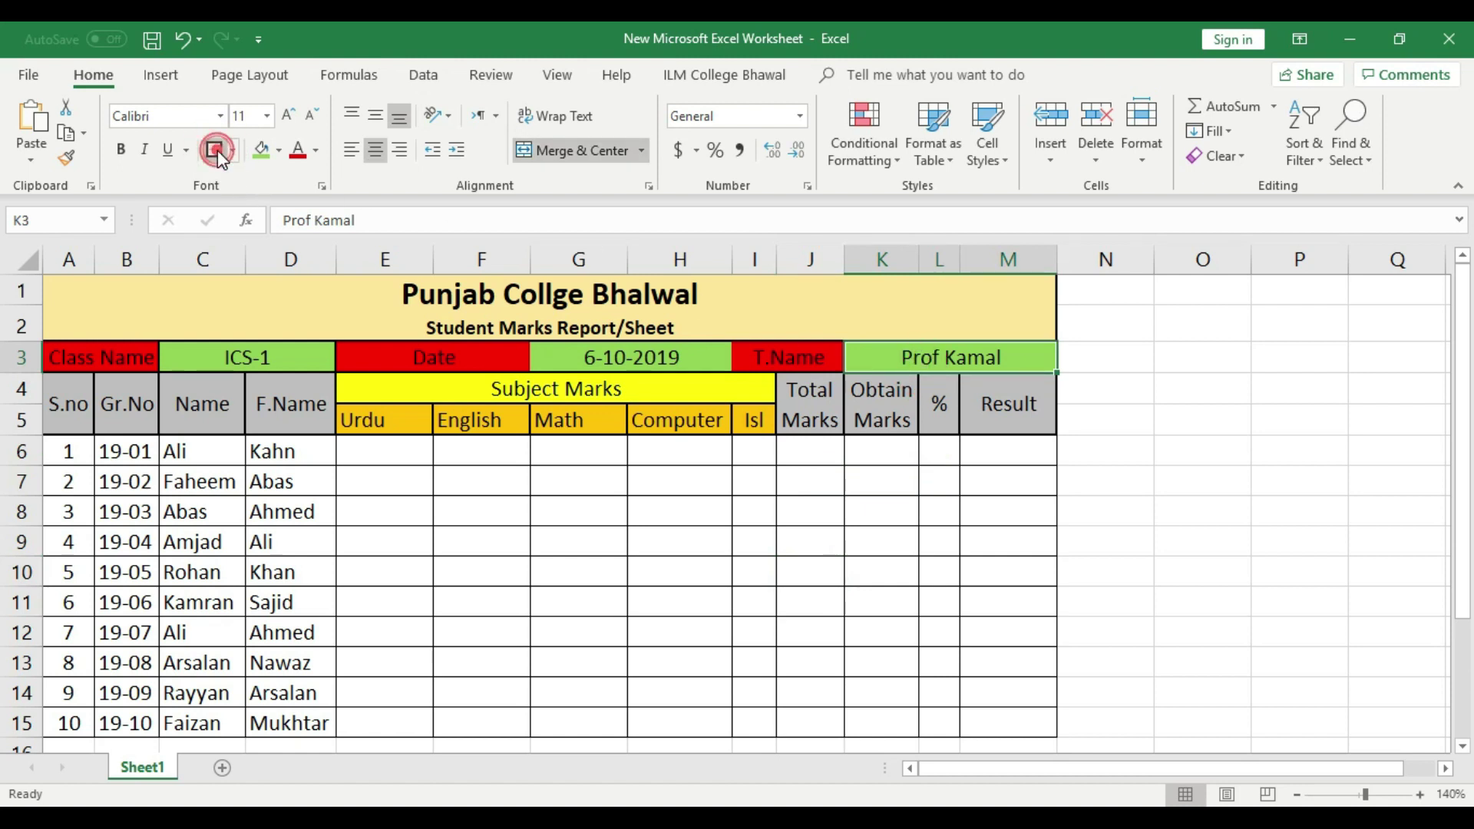
left_click(823, 470)
left_click_drag(883, 358, 79, 355)
left_click(684, 593)
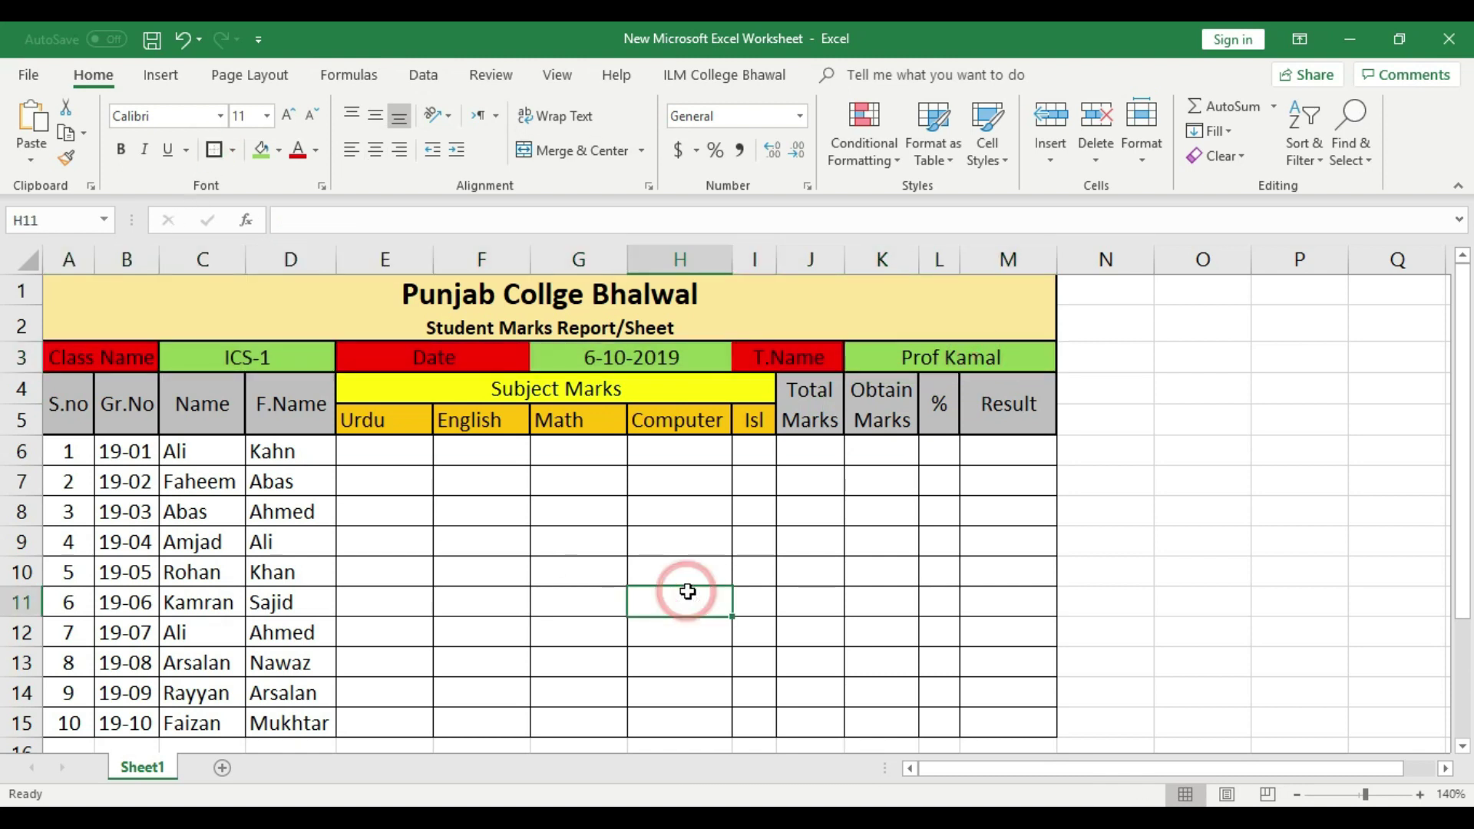
- Fill the student details A6:D15 and the totals, percentage and result cells J6:M15 with the lightest grey theme color
left_click_drag(68, 451, 263, 720)
left_click(119, 599)
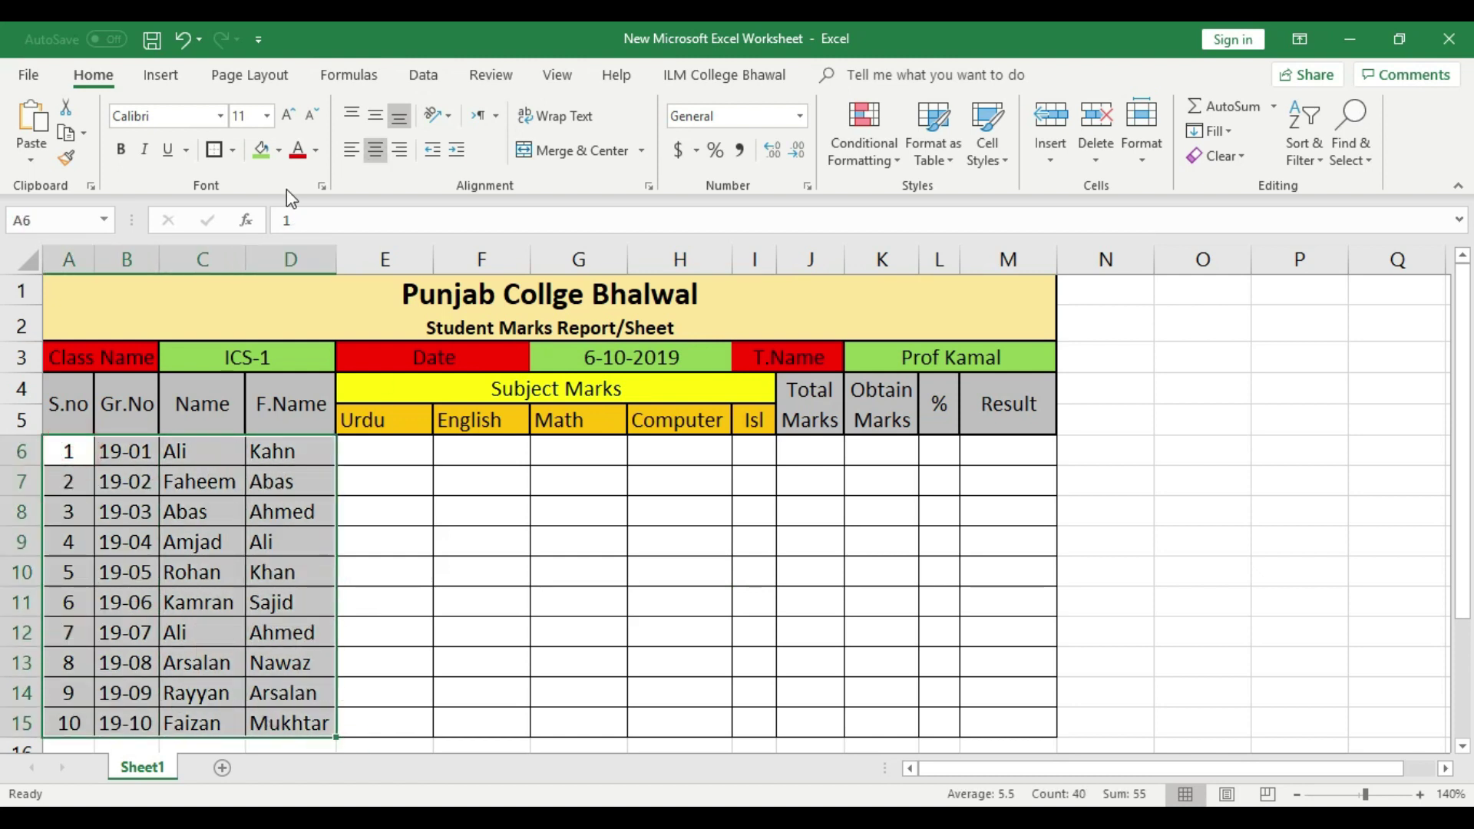
left_click(279, 150)
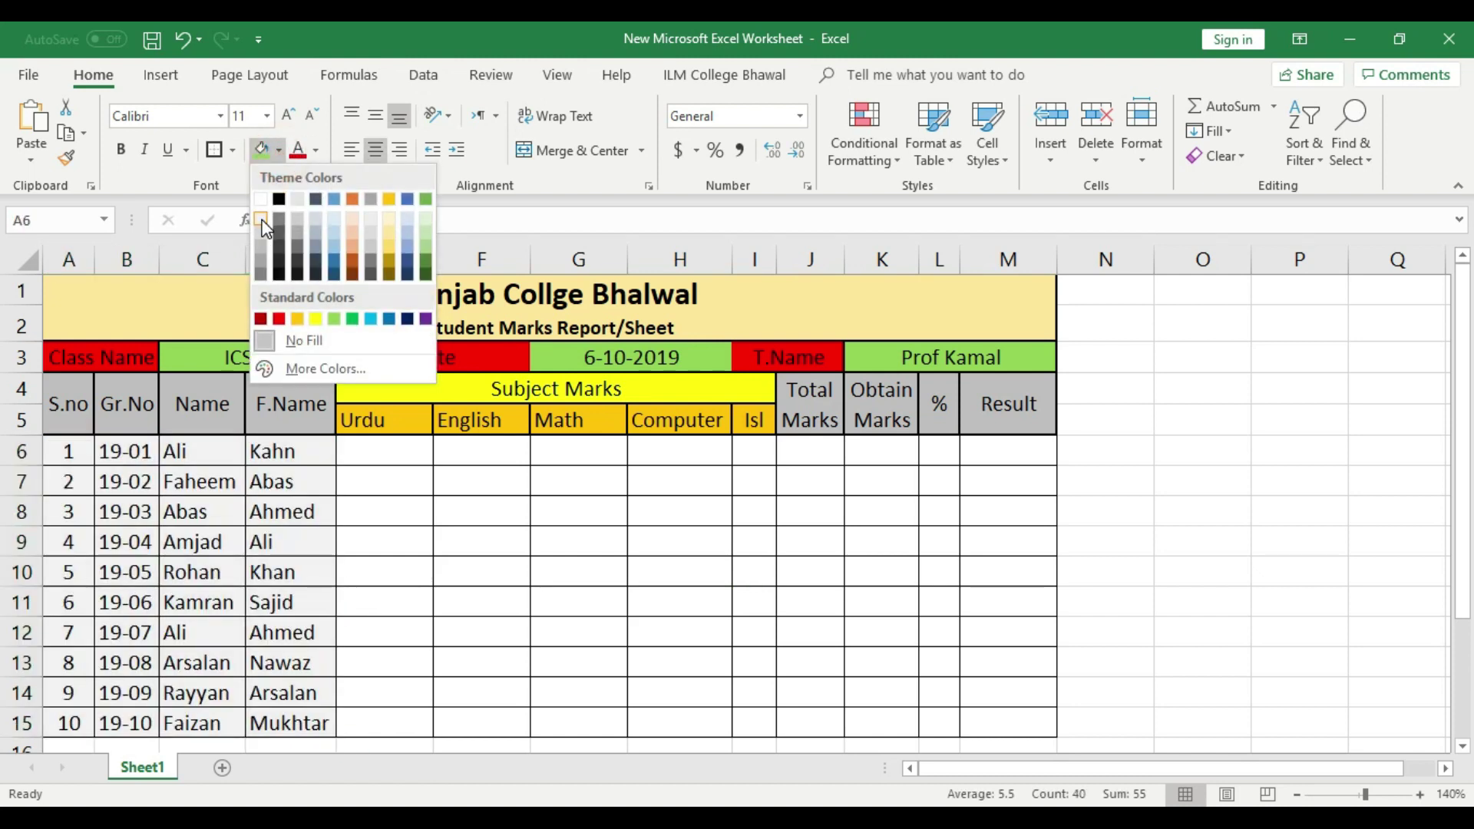
left_click(263, 224)
left_click(484, 599)
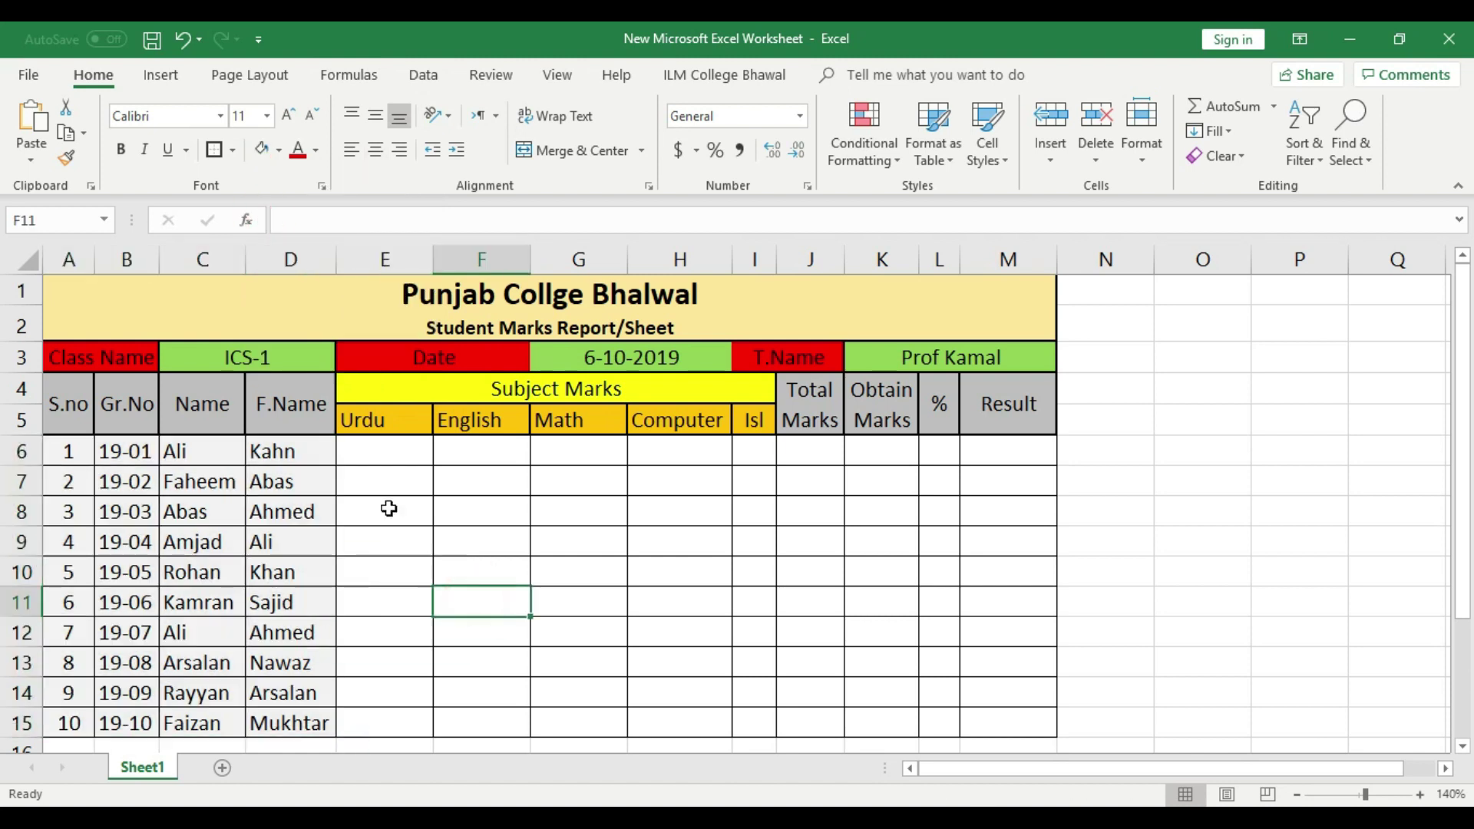
left_click_drag(802, 455, 1024, 715)
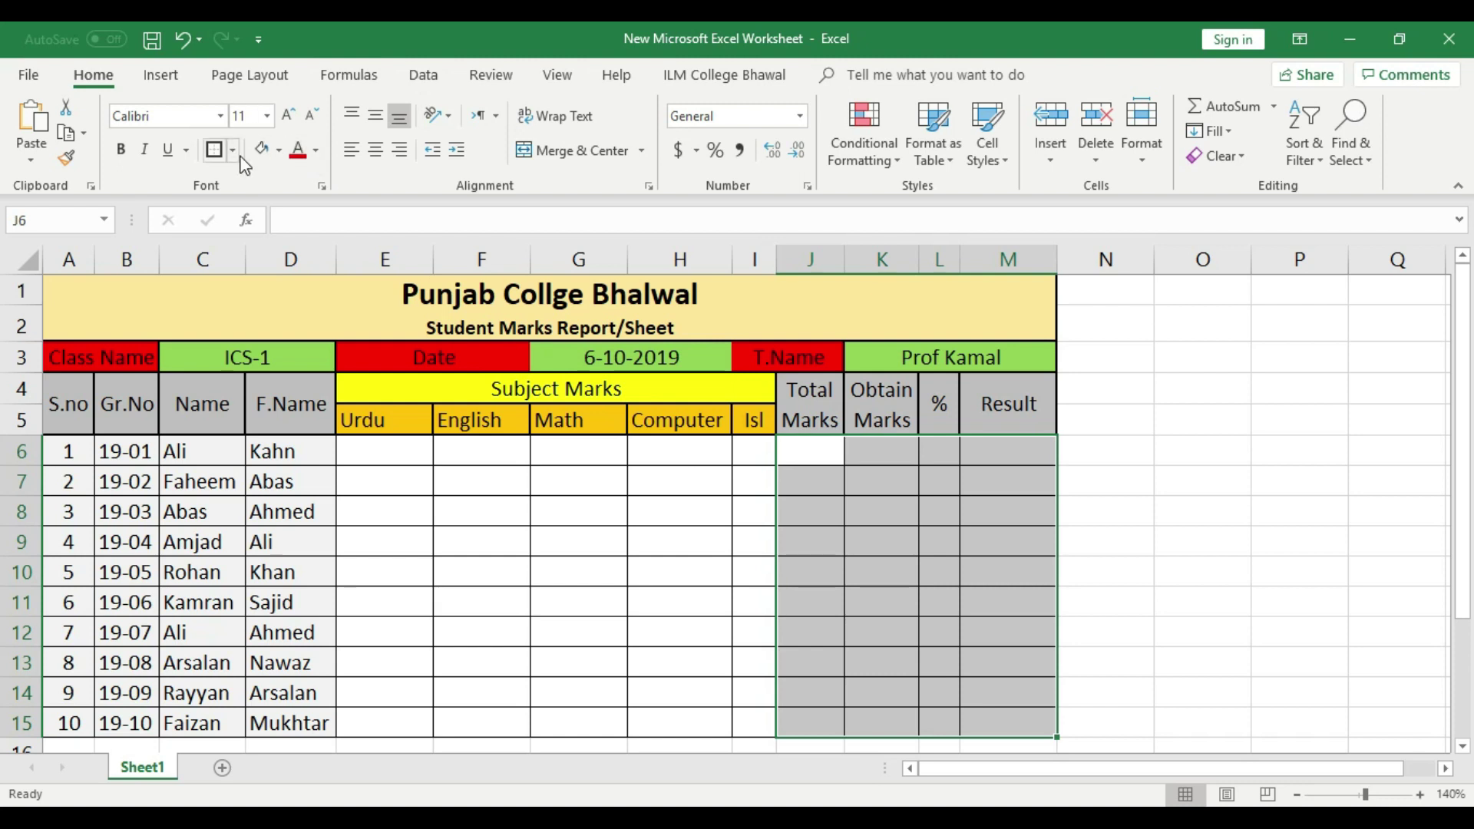
left_click(262, 149)
left_click(724, 480)
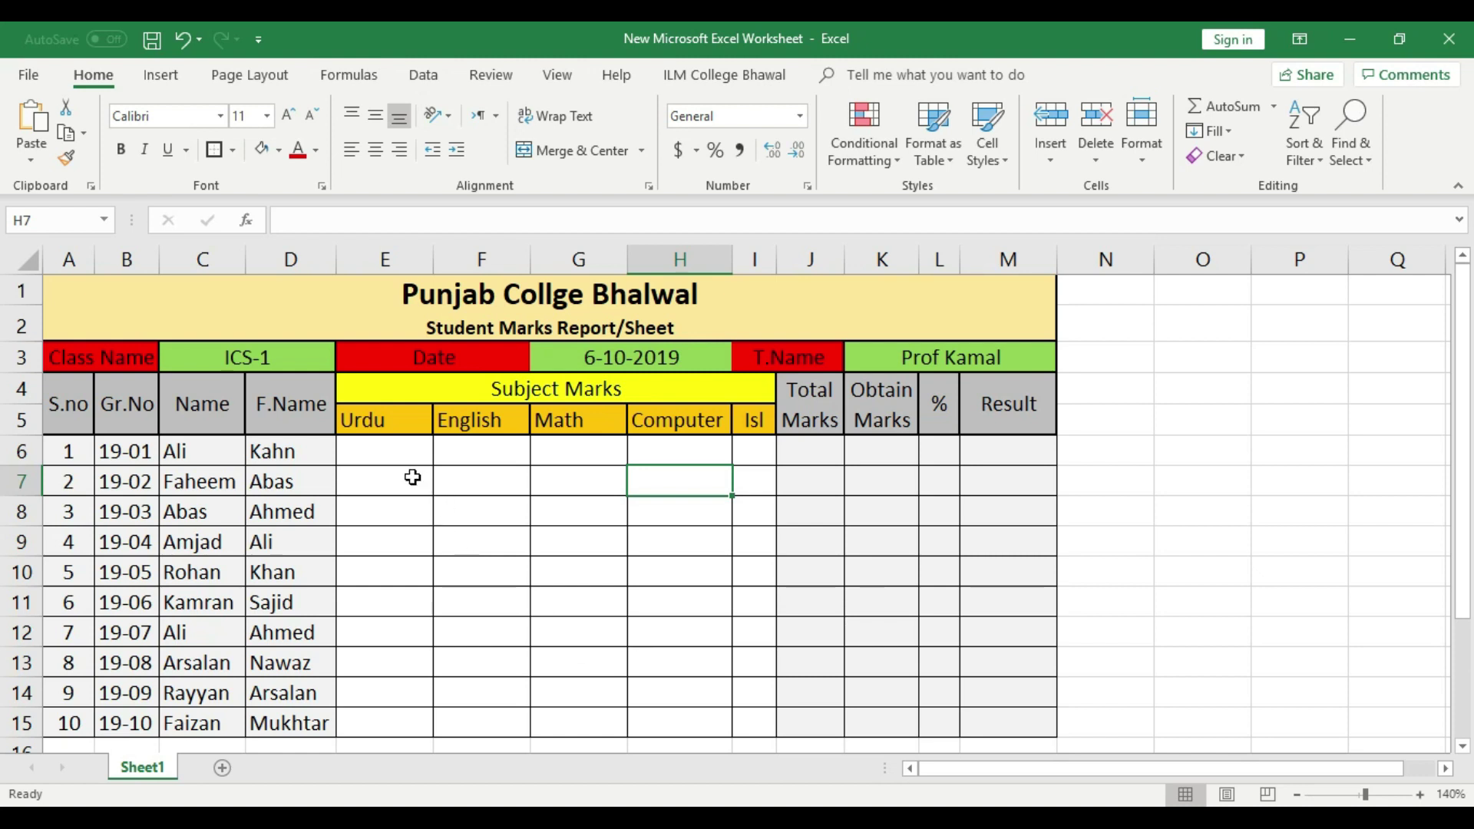
left_click(382, 451)
left_click(471, 445)
left_click(573, 445)
left_click(676, 461)
left_click(764, 443)
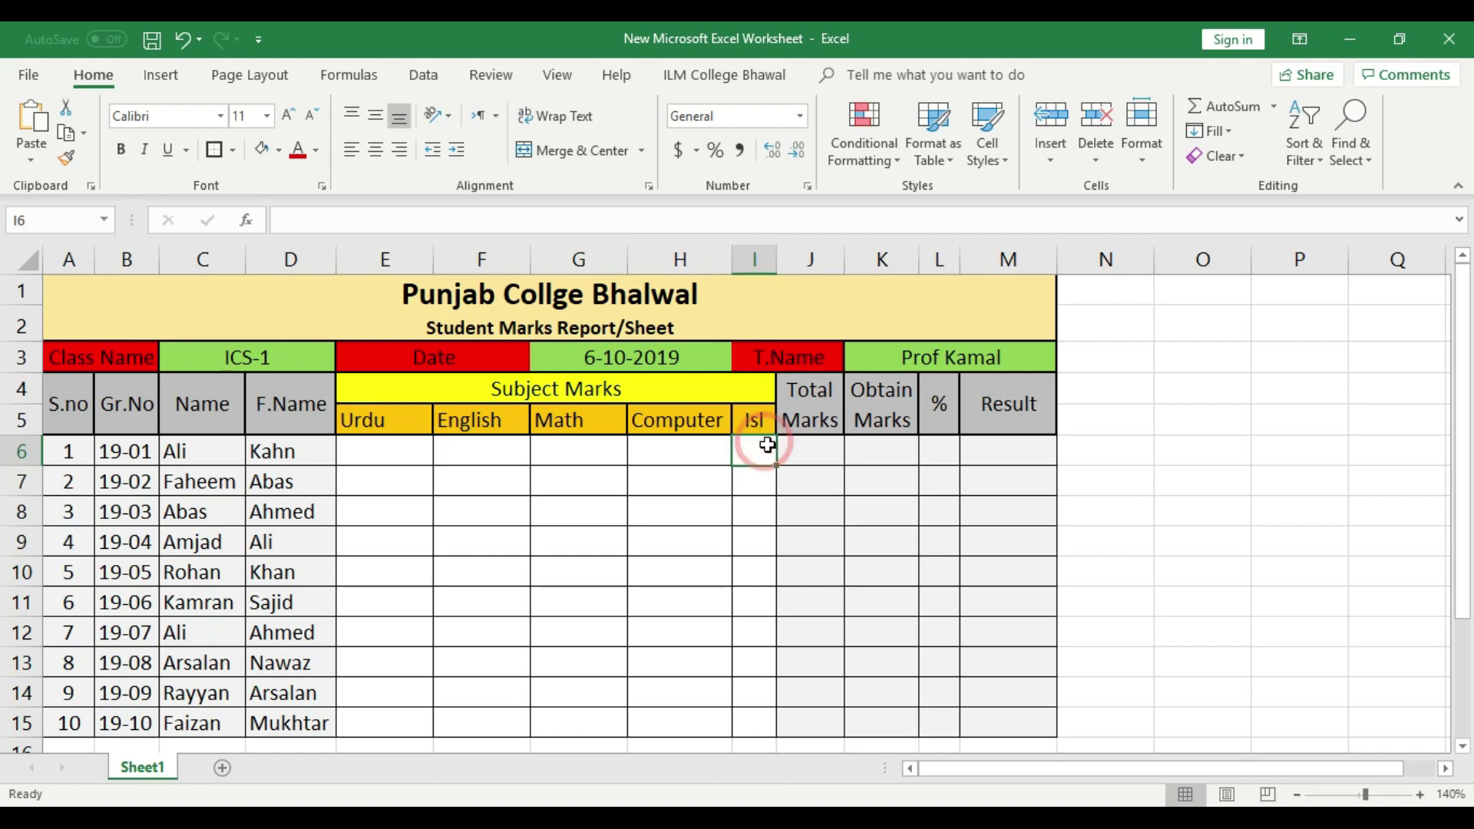
left_click(813, 448)
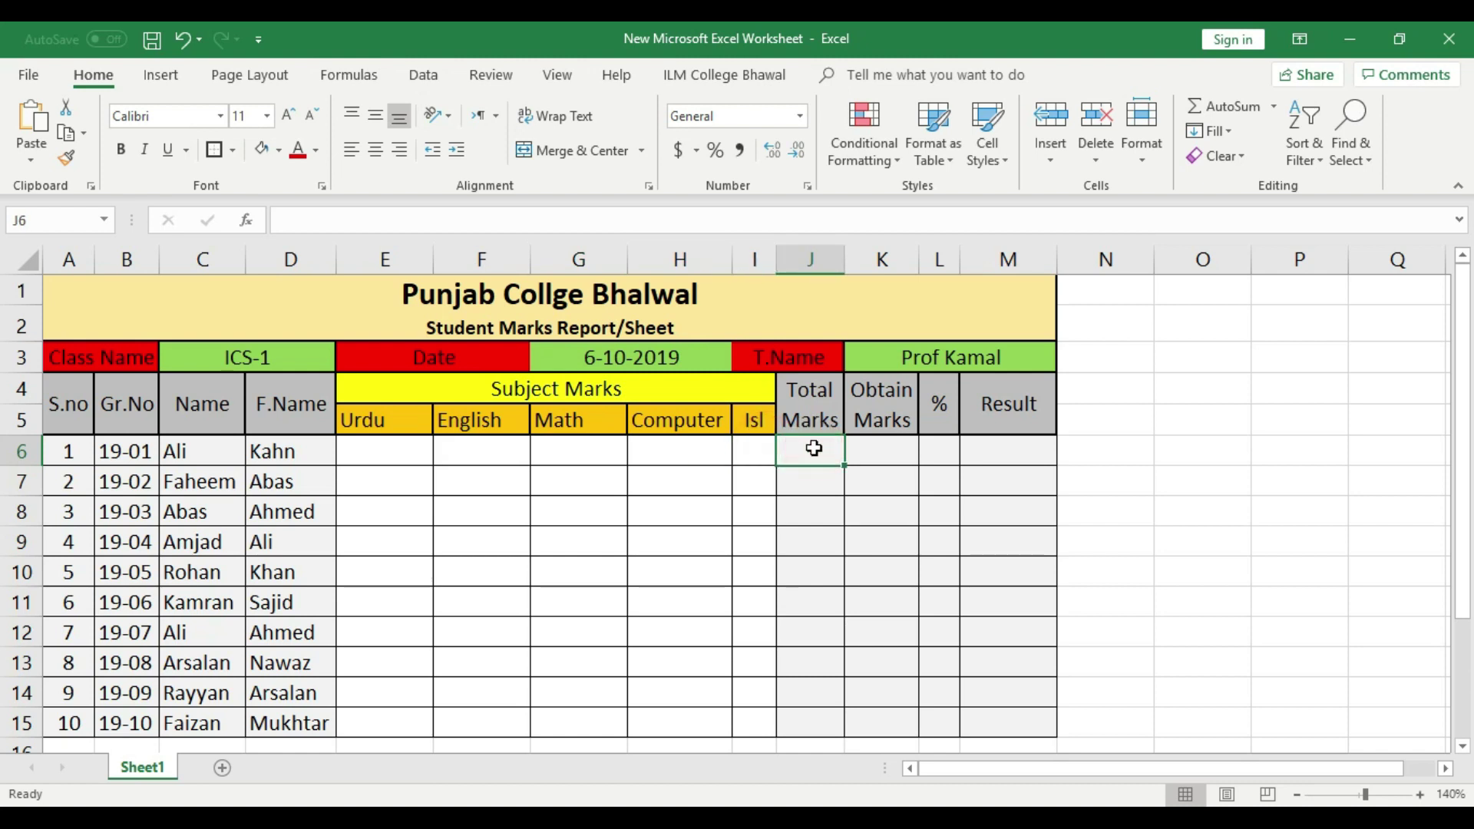
left_click(430, 449)
left_click(491, 451)
left_click(597, 447)
left_click(676, 450)
left_click(754, 449)
- Enter 500 as the first student's total marks in cell J6
left_click(795, 453)
type("550")
key("BackSpace")
key("BackSpace")
type("00")
key("BackSpace")
key("BackSpace")
type("500")
key("Return")
- Center the total marks value in J6 and fill it down through J15
left_click(800, 453)
left_click(373, 157)
left_click_drag(843, 465, 847, 737)
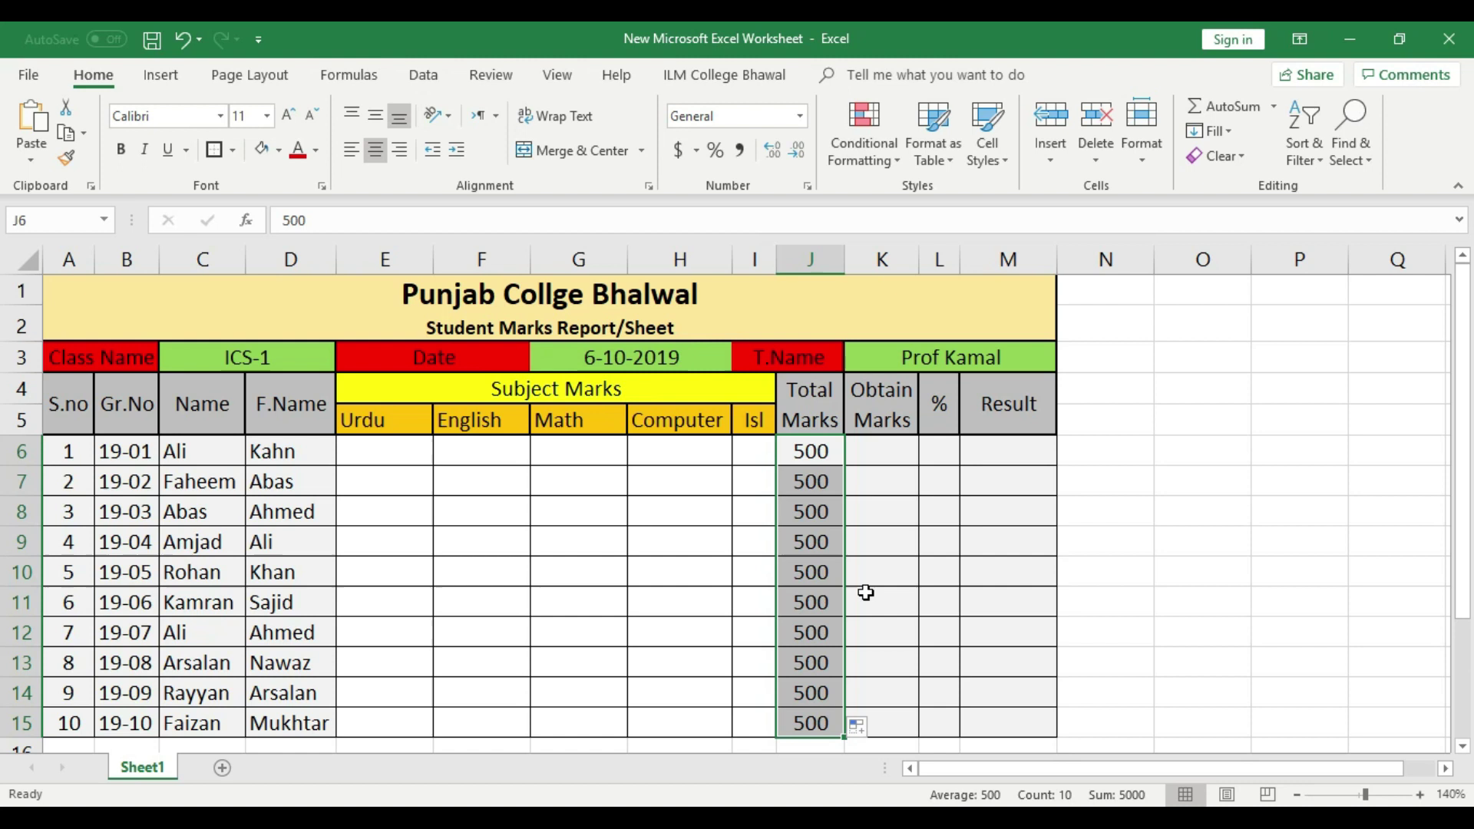
left_click(878, 573)
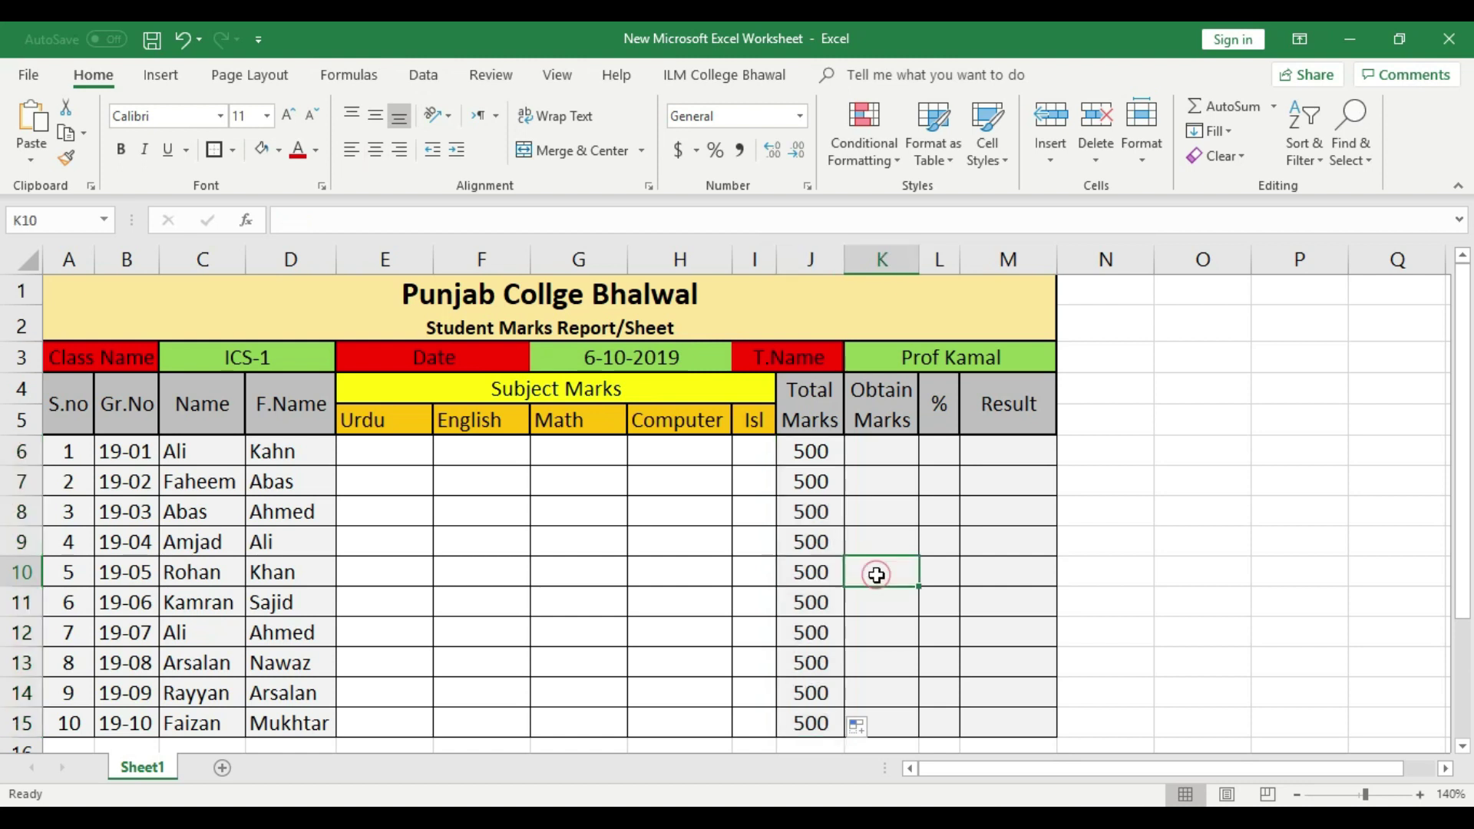
left_click(881, 446)
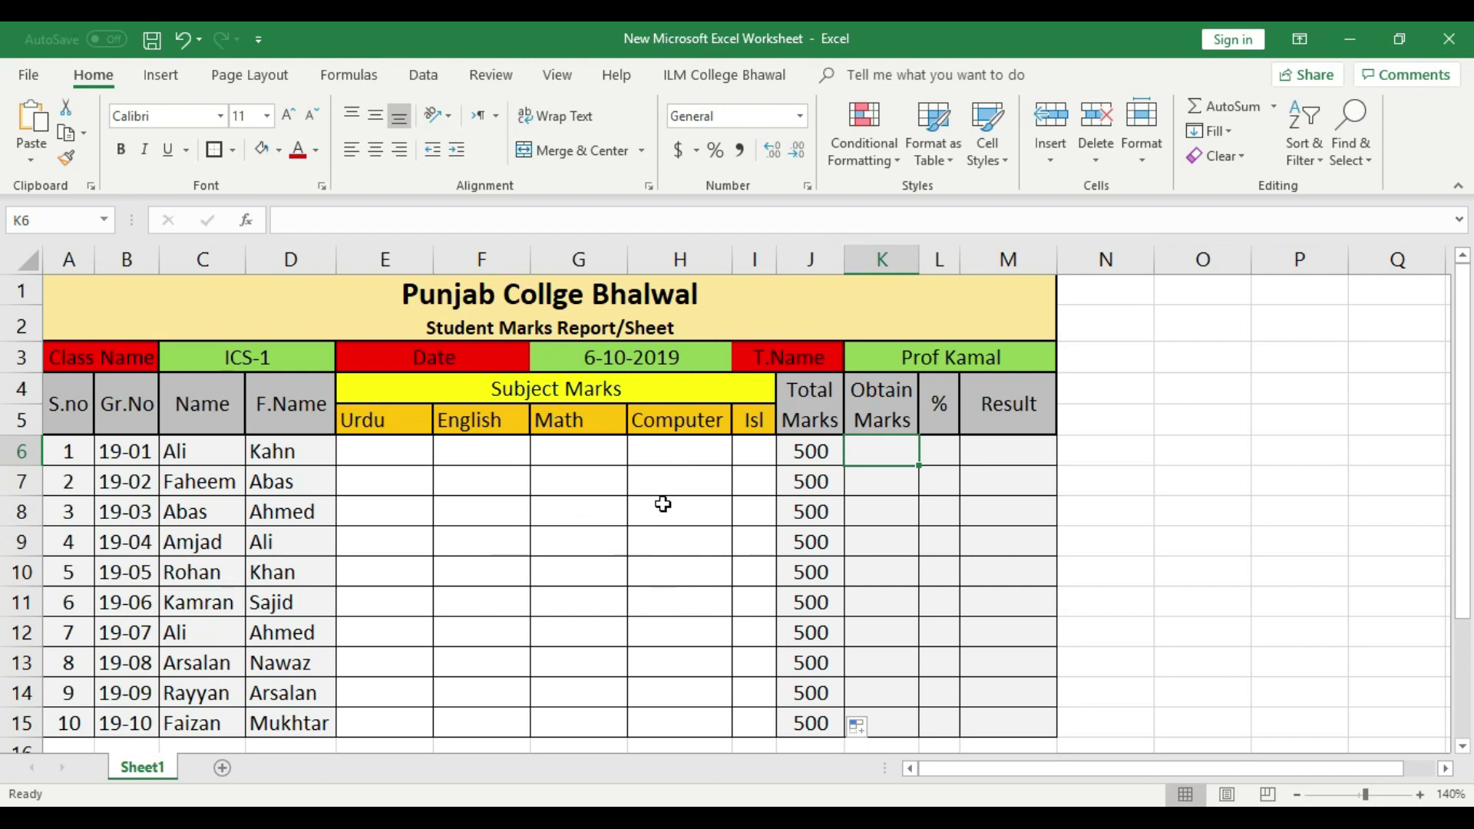
left_click(386, 463)
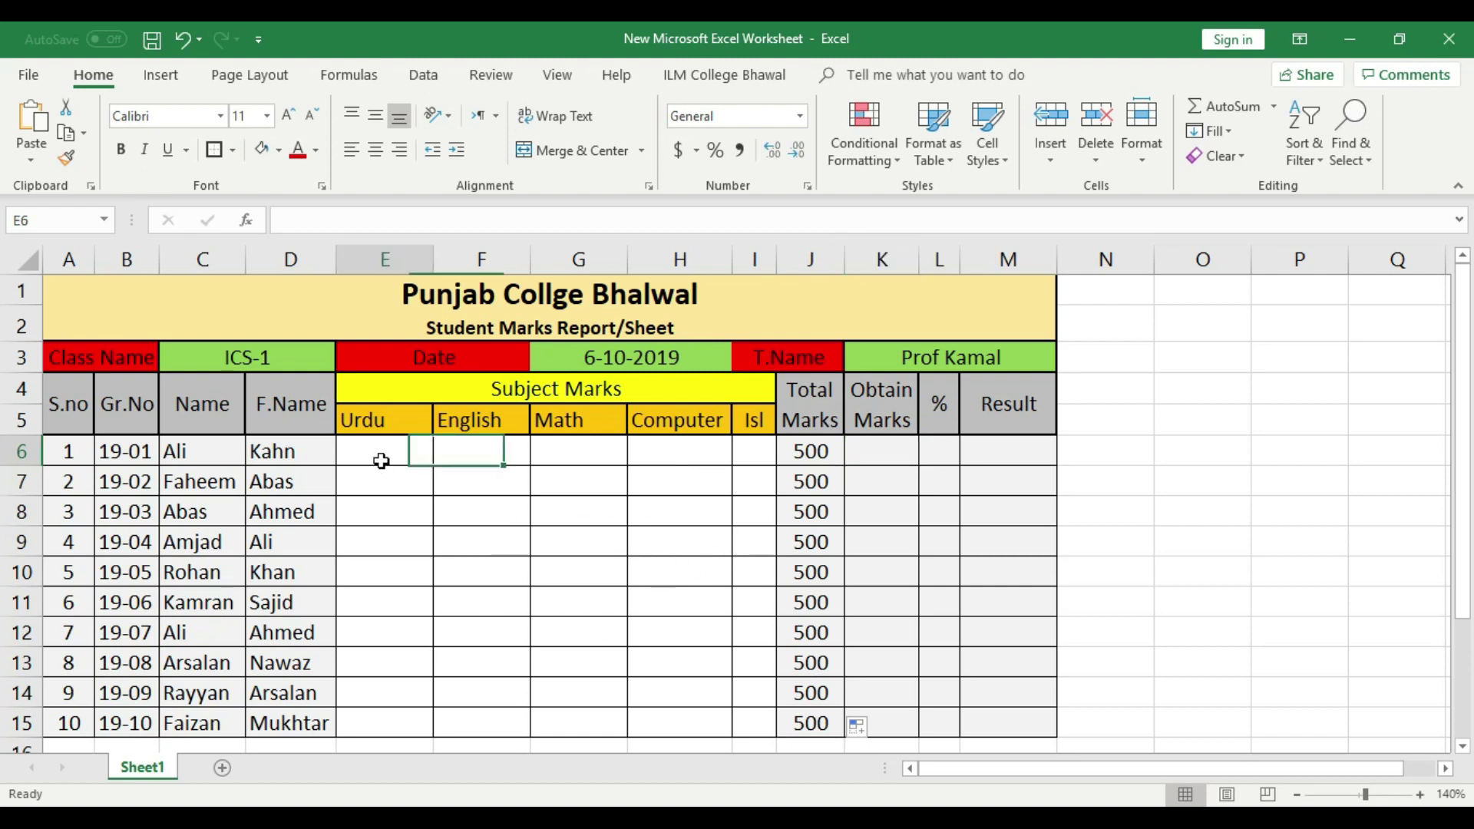
left_click(389, 512)
left_click(395, 566)
left_click(409, 631)
left_click(445, 665)
left_click(542, 669)
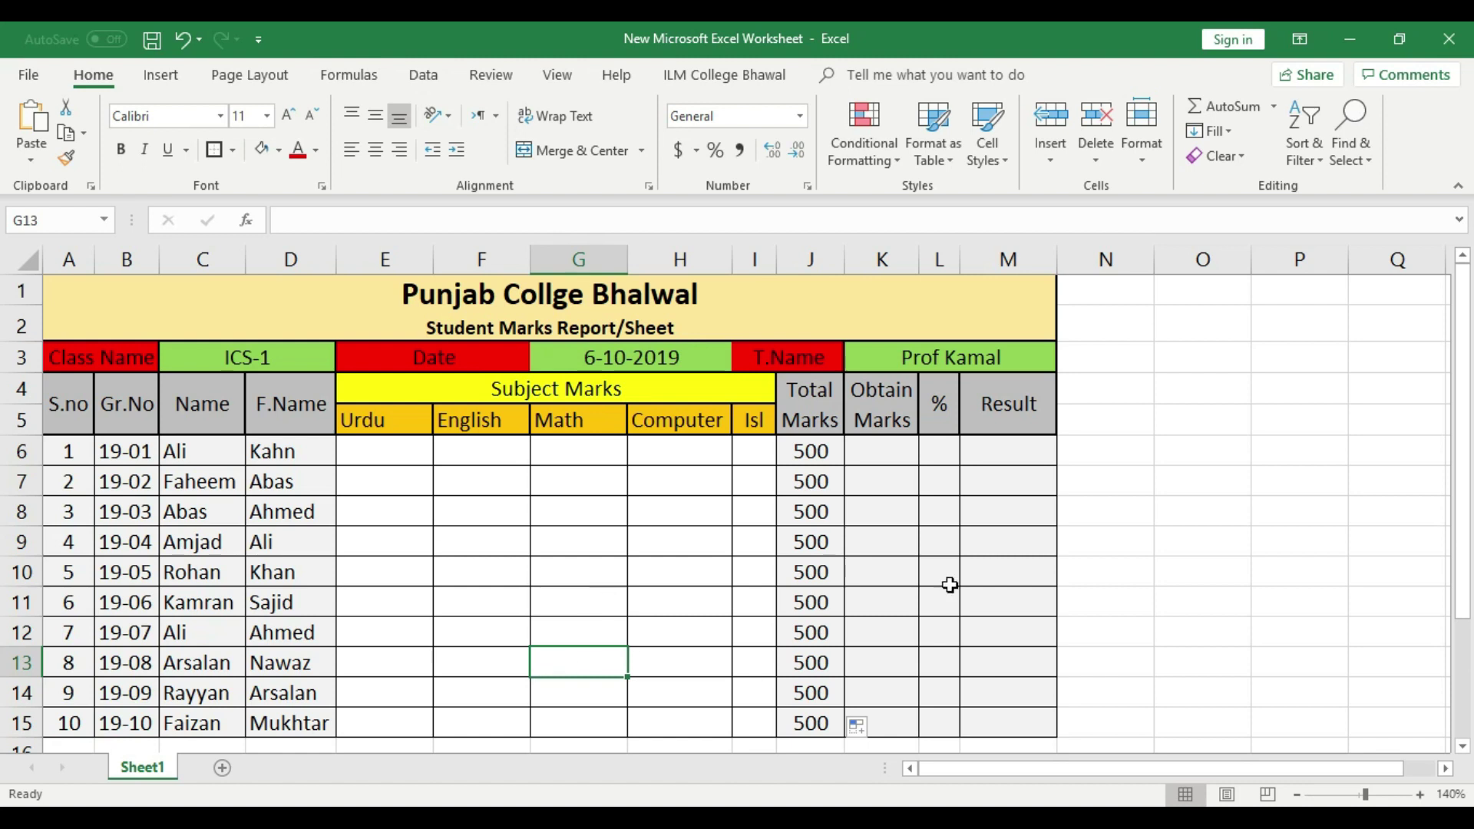
- Enter the formula =sum(E6:I6) in cell K6 to add up the first student's subject marks
left_click(888, 455)
type("=")
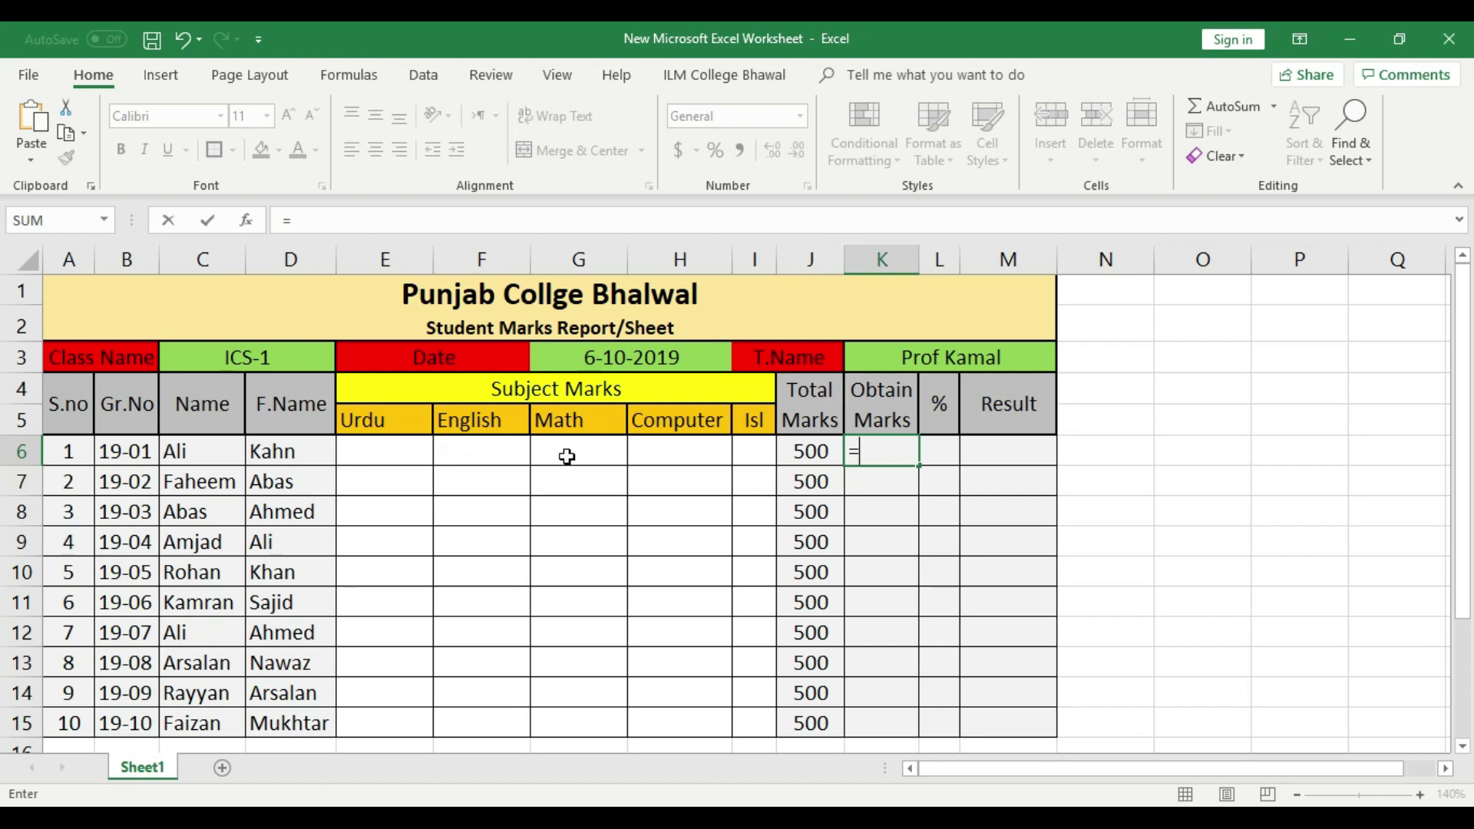
type("s")
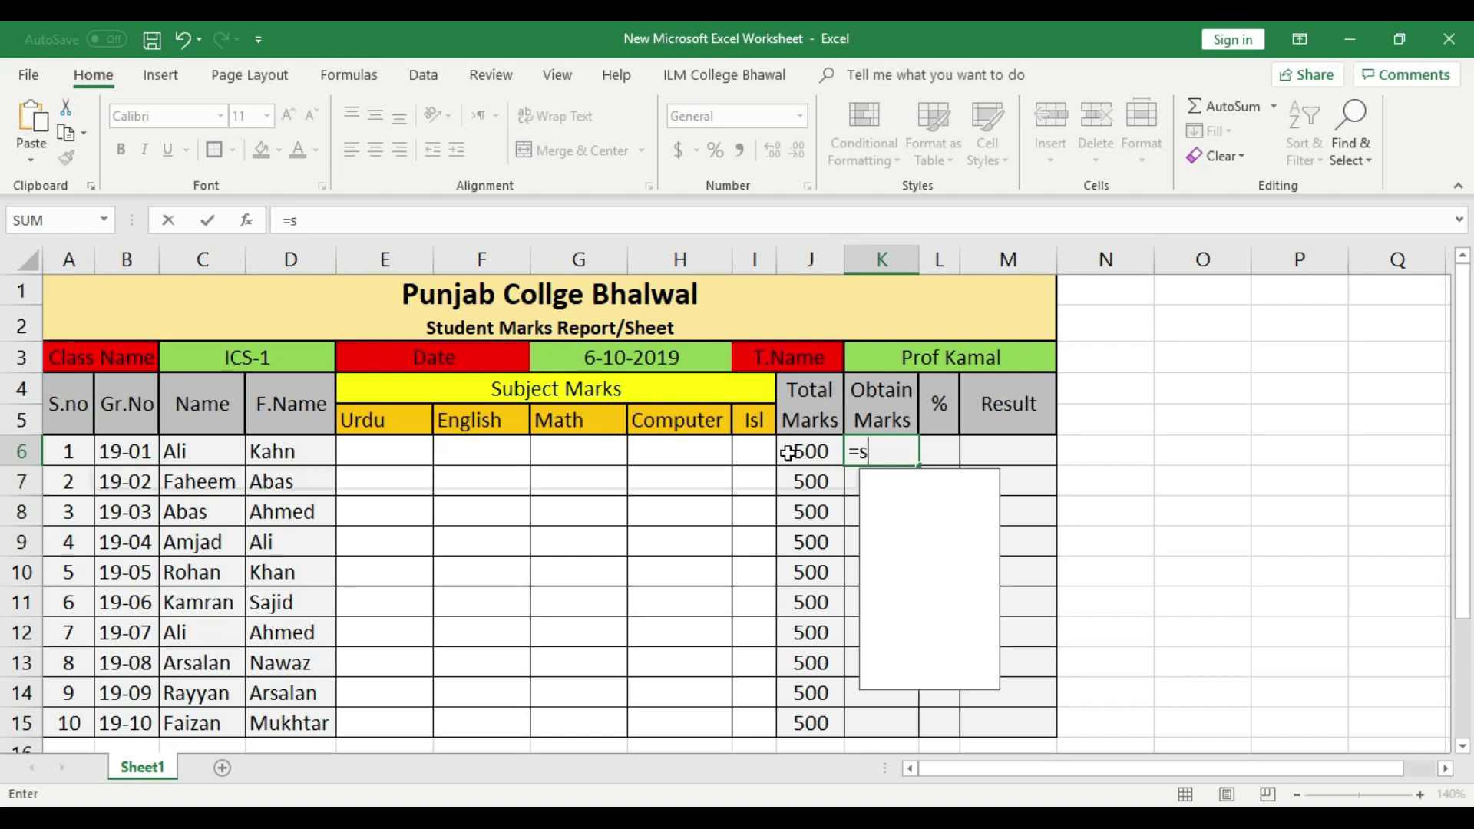
type("um")
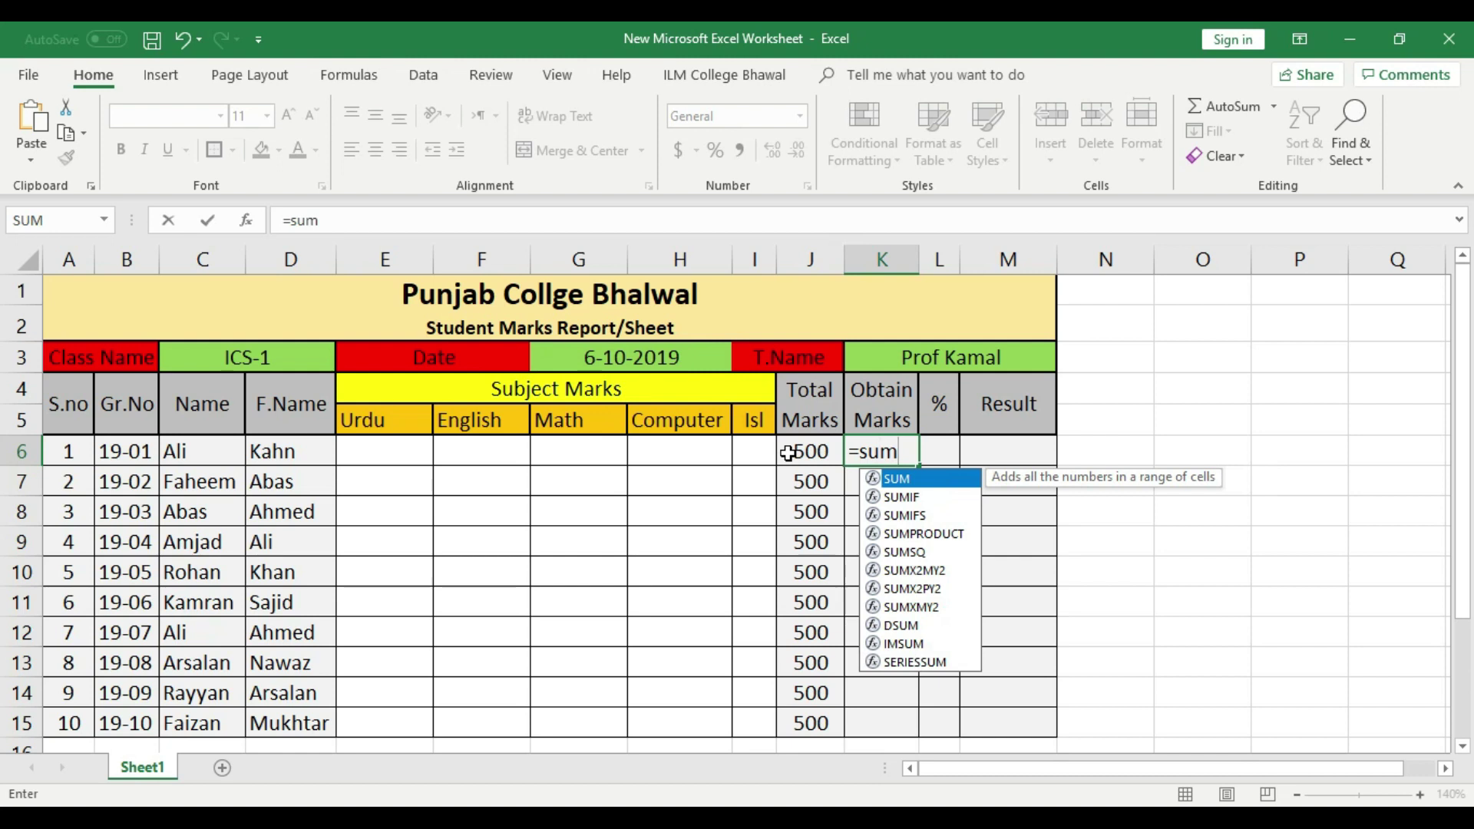
type("(")
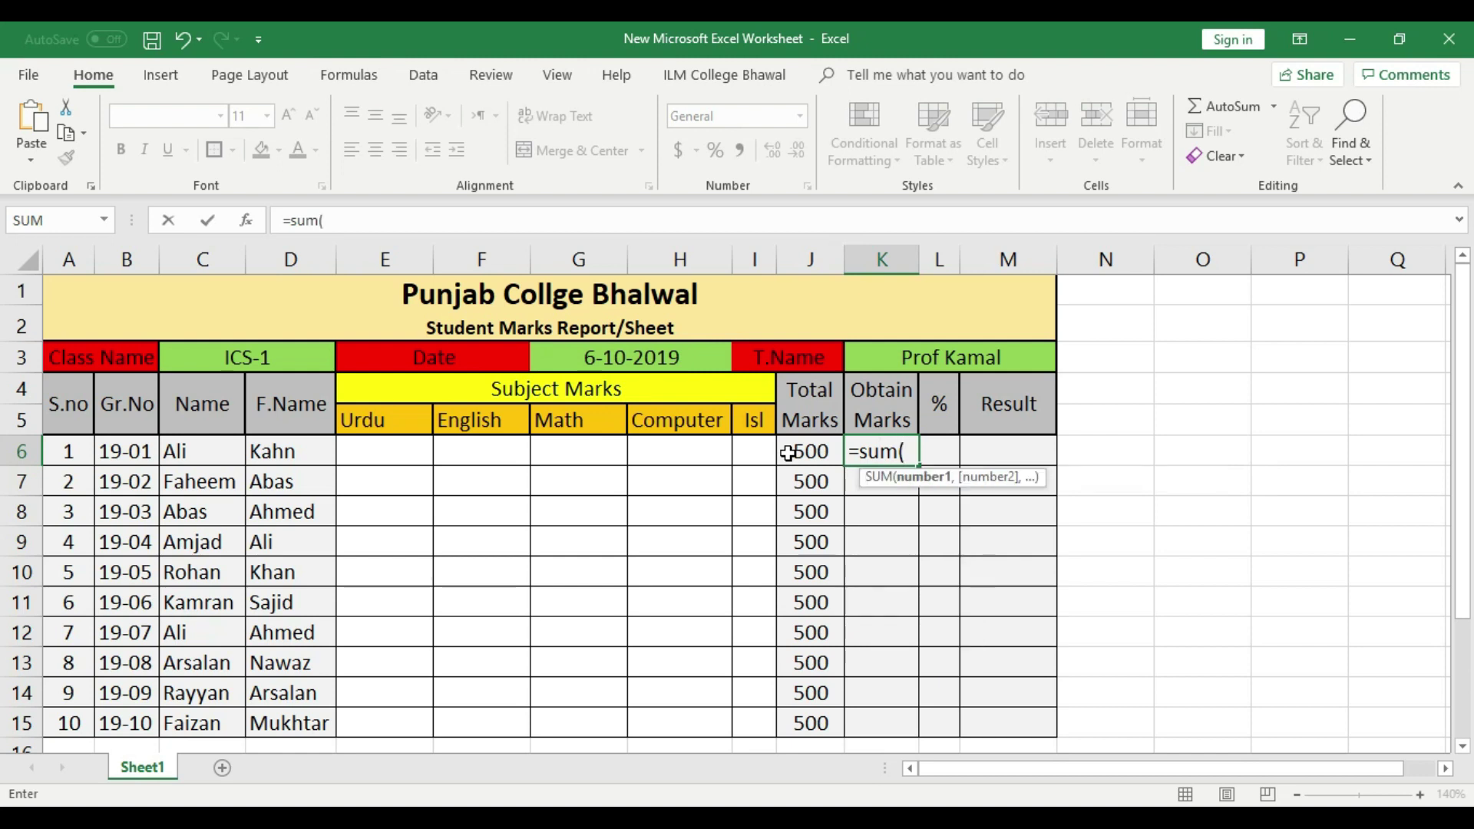
left_click_drag(380, 454, 738, 458)
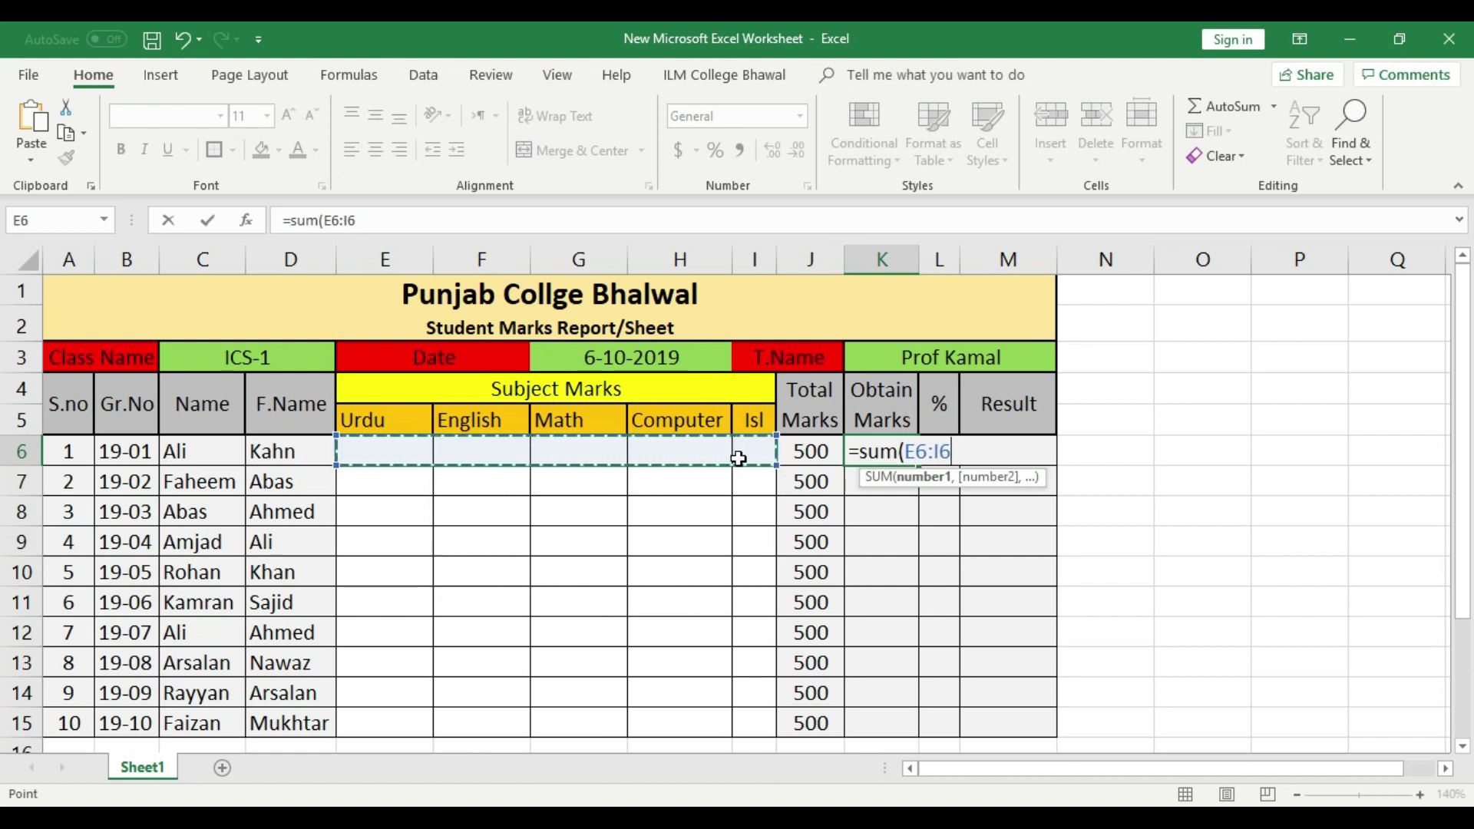
type(")")
key("Return")
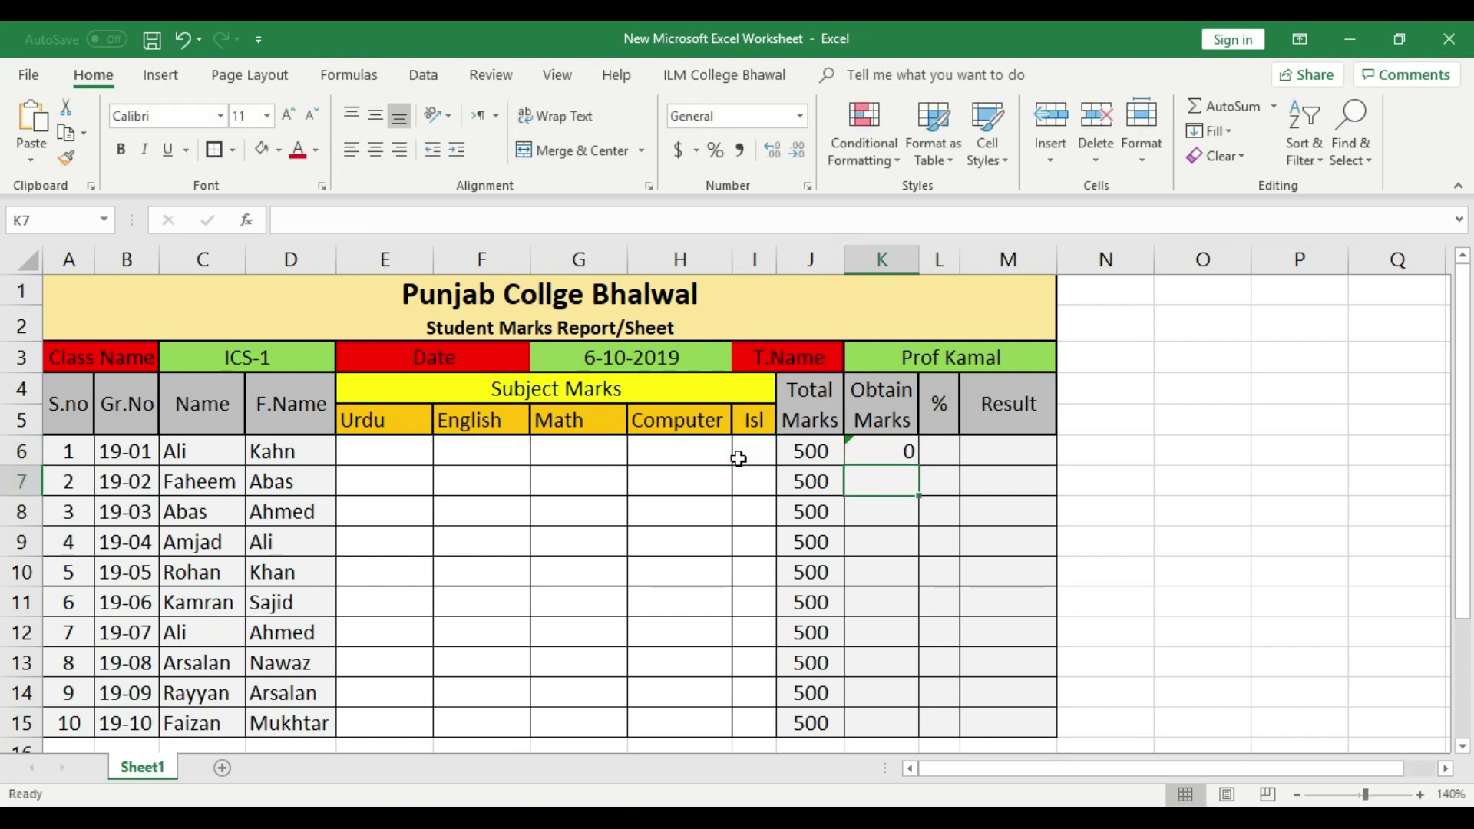
- Center the obtained-marks value in K6 and ignore the formula error flagged on that cell
left_click(883, 453)
left_click(383, 152)
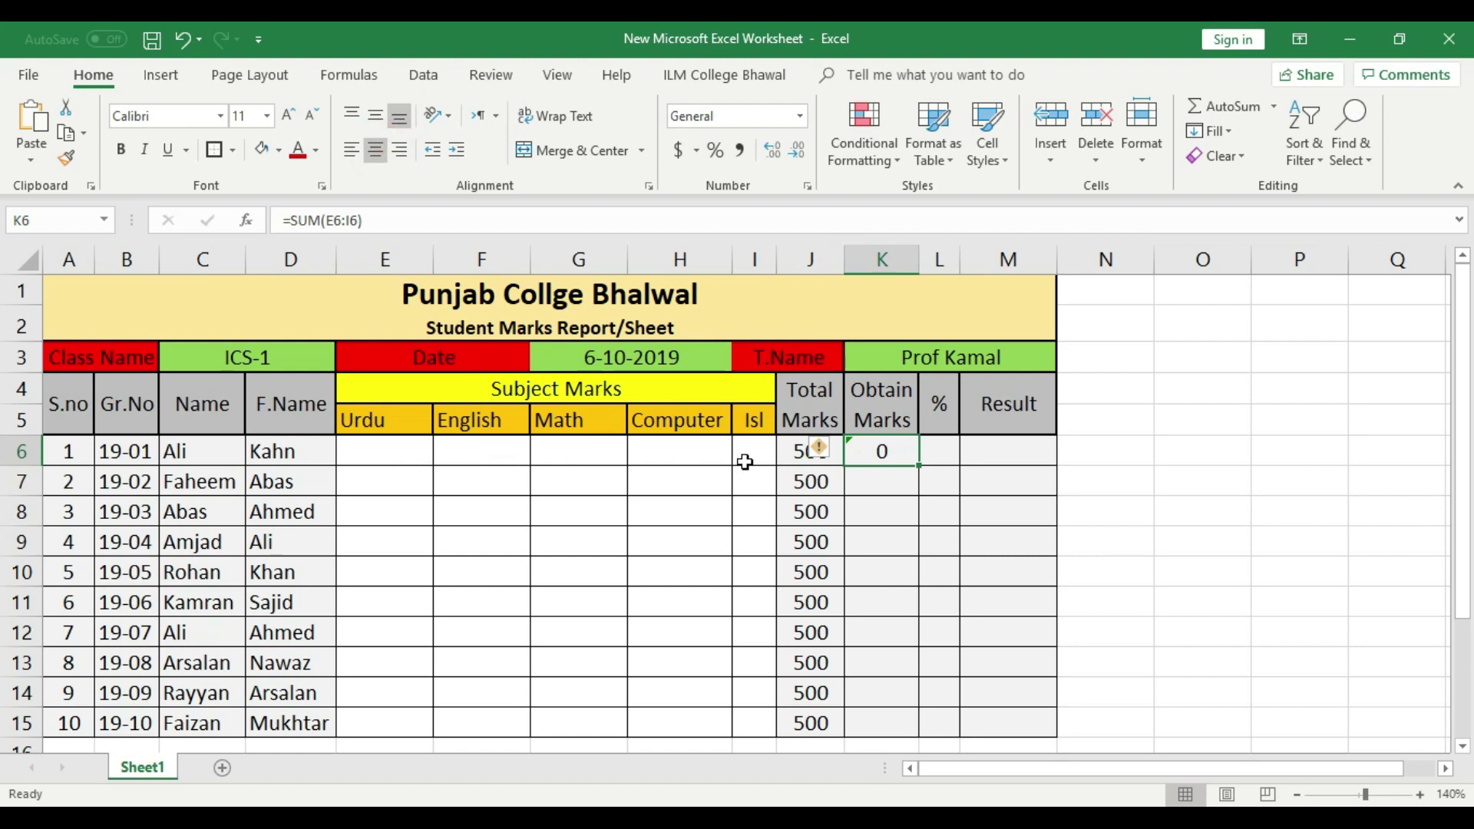
left_click(819, 449)
left_click(862, 556)
- Enter 2 as a trial Urdu mark in E6 to test the sum formula, and clear the cell again
left_click(380, 457)
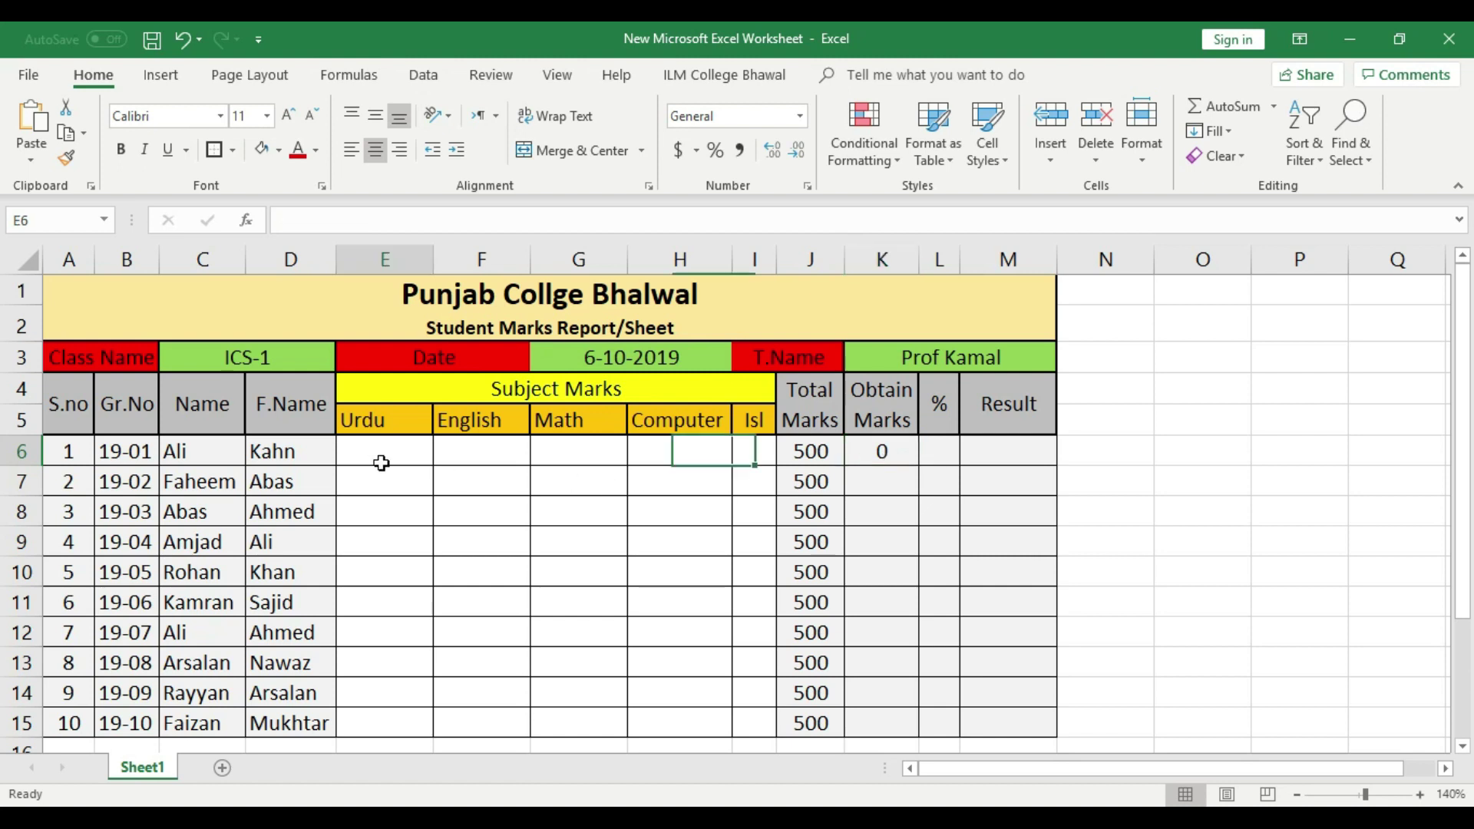
type("2")
left_click(439, 533)
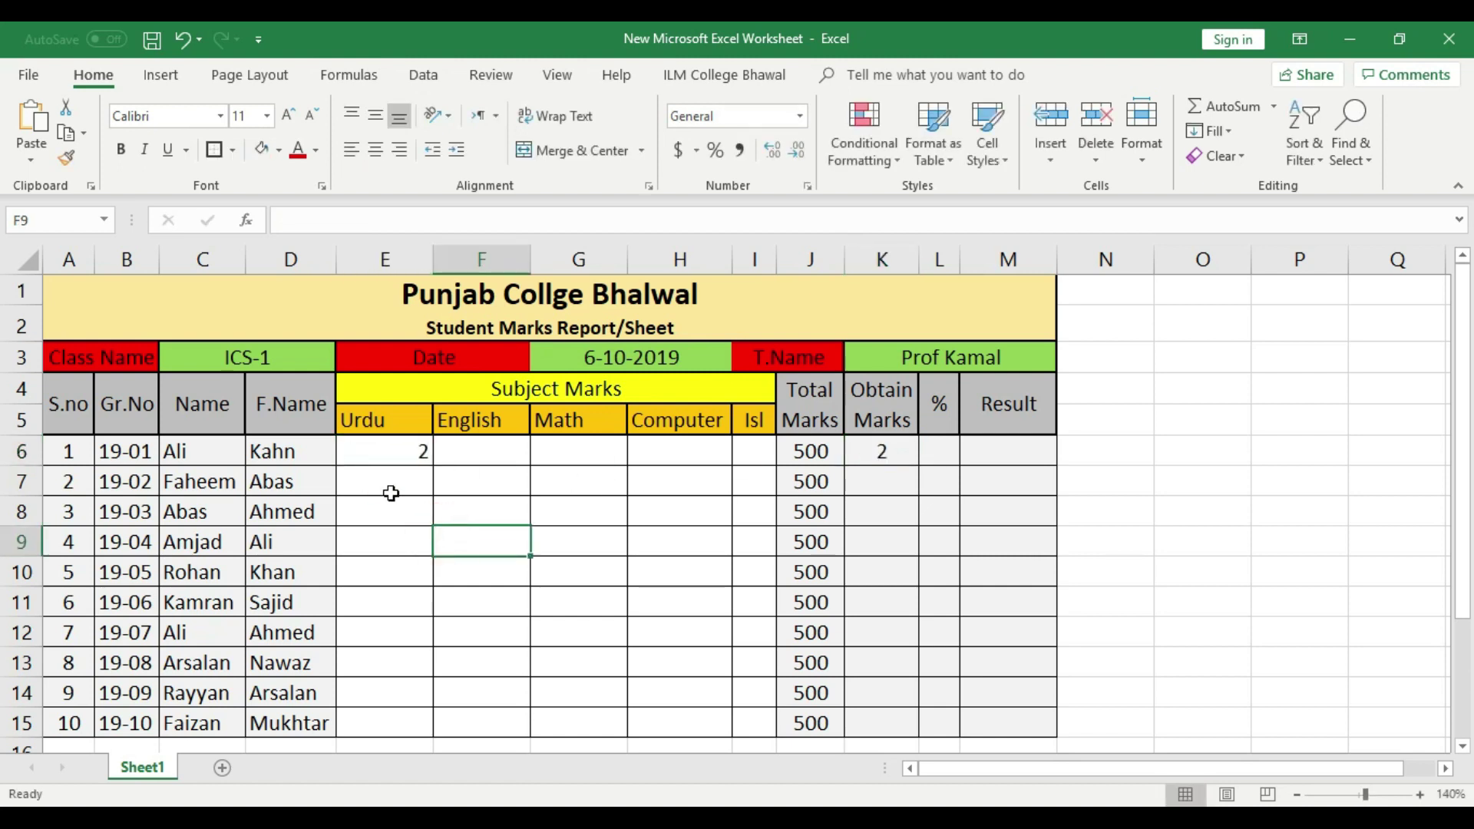
left_click(398, 457)
key("Delete")
left_click(476, 518)
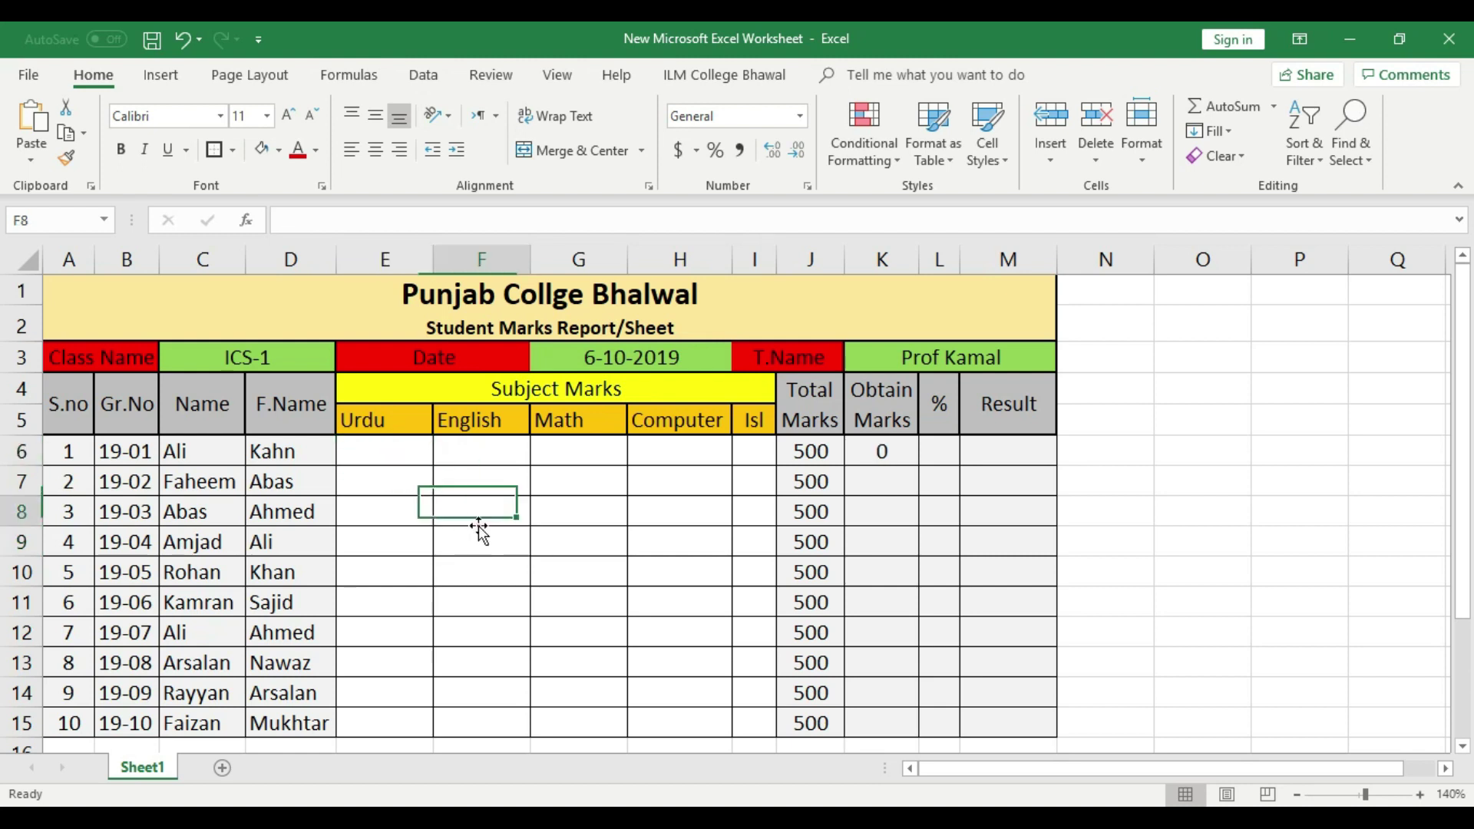
- Fill the obtained-marks formula from K6 down through K15 and ignore the formula errors flagged on K7:K15
left_click(890, 453)
left_click_drag(922, 466, 920, 737)
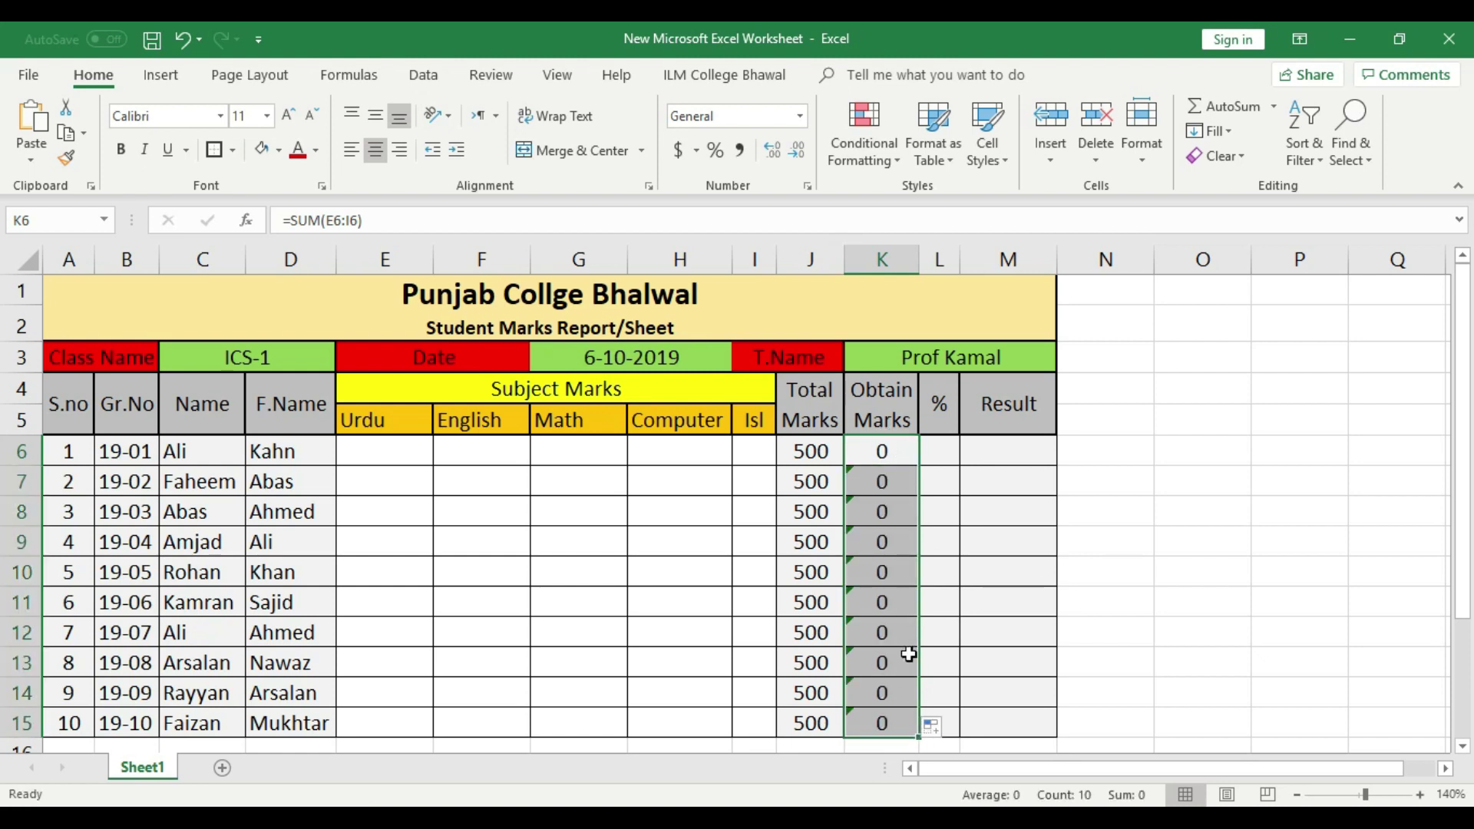
left_click(933, 570)
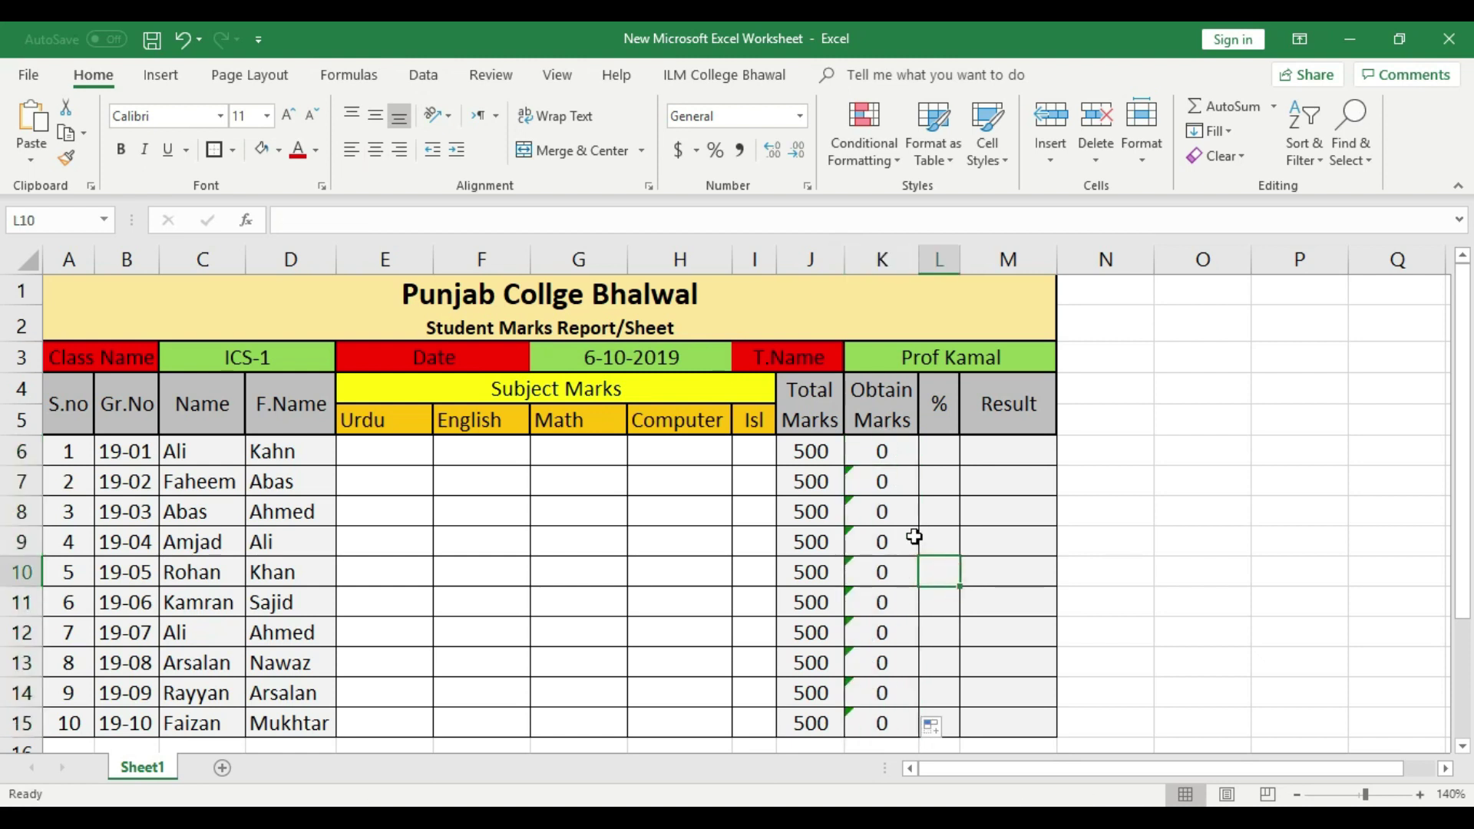
left_click_drag(878, 478, 880, 724)
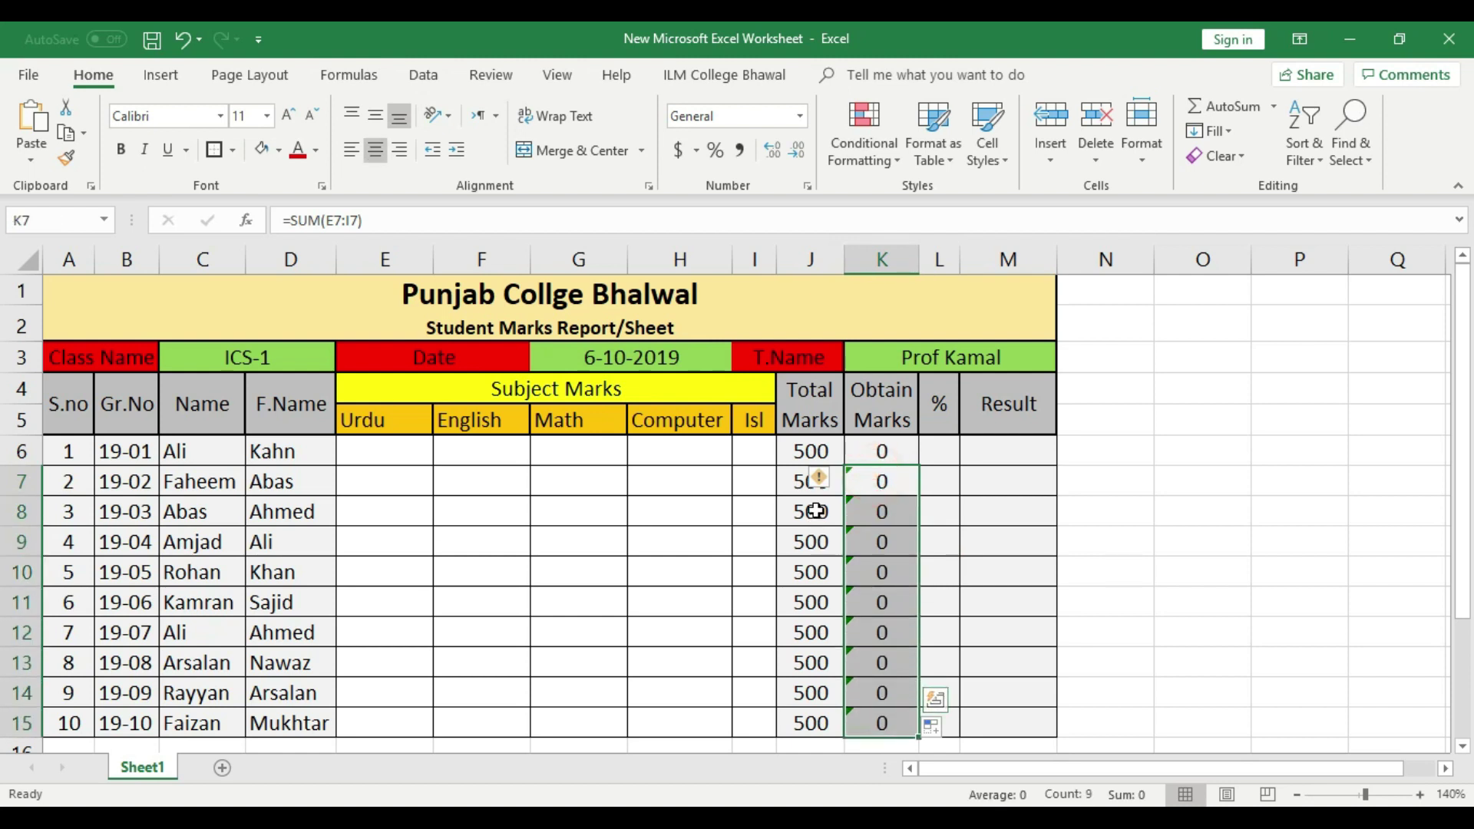
left_click(820, 479)
left_click(870, 591)
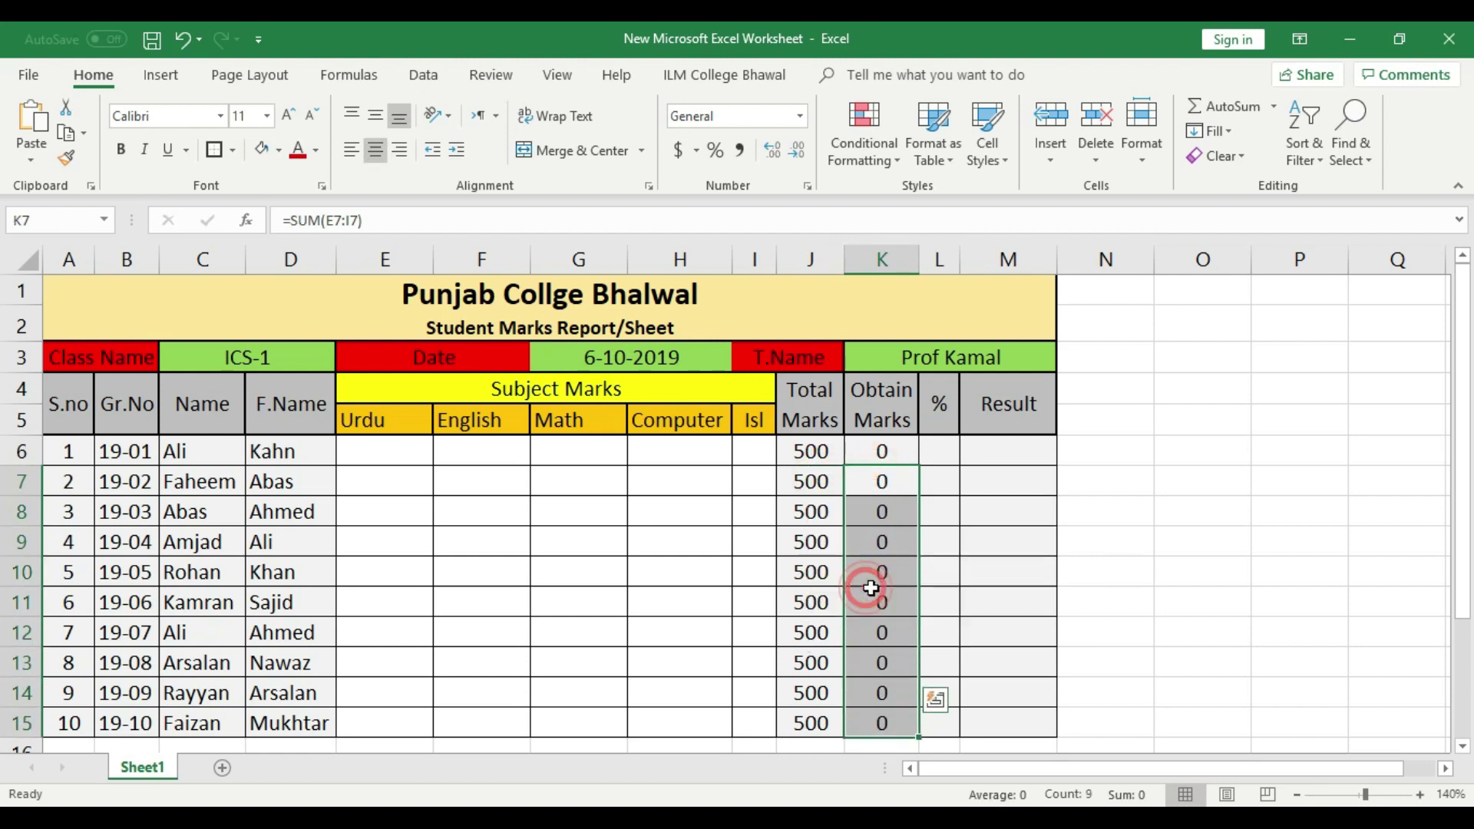
left_click(978, 568)
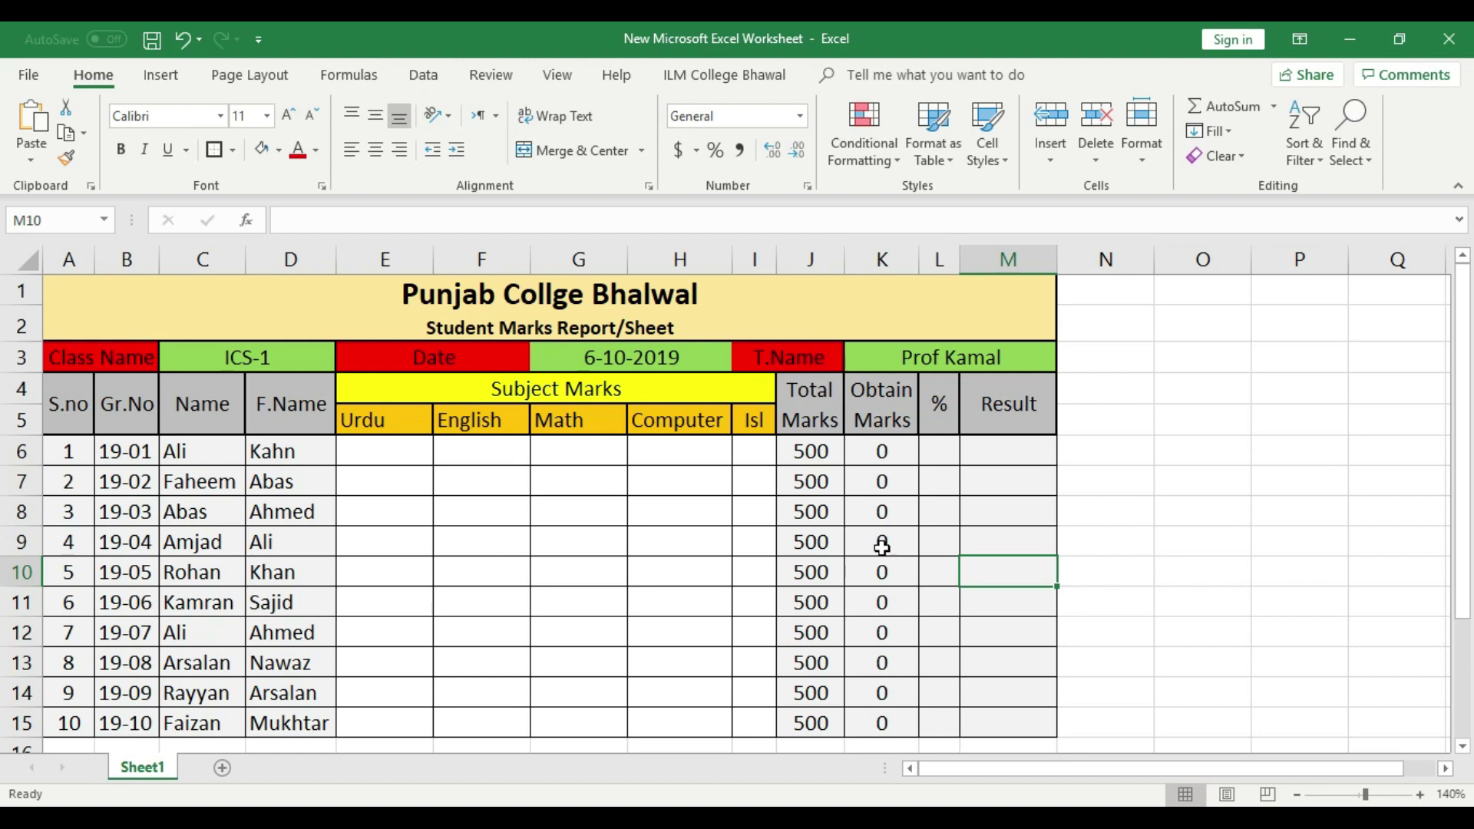
- Widen the percentage column L slightly
left_click_drag(382, 454, 721, 721)
left_click_drag(950, 452, 944, 724)
left_click(1027, 633)
left_click_drag(959, 255, 982, 255)
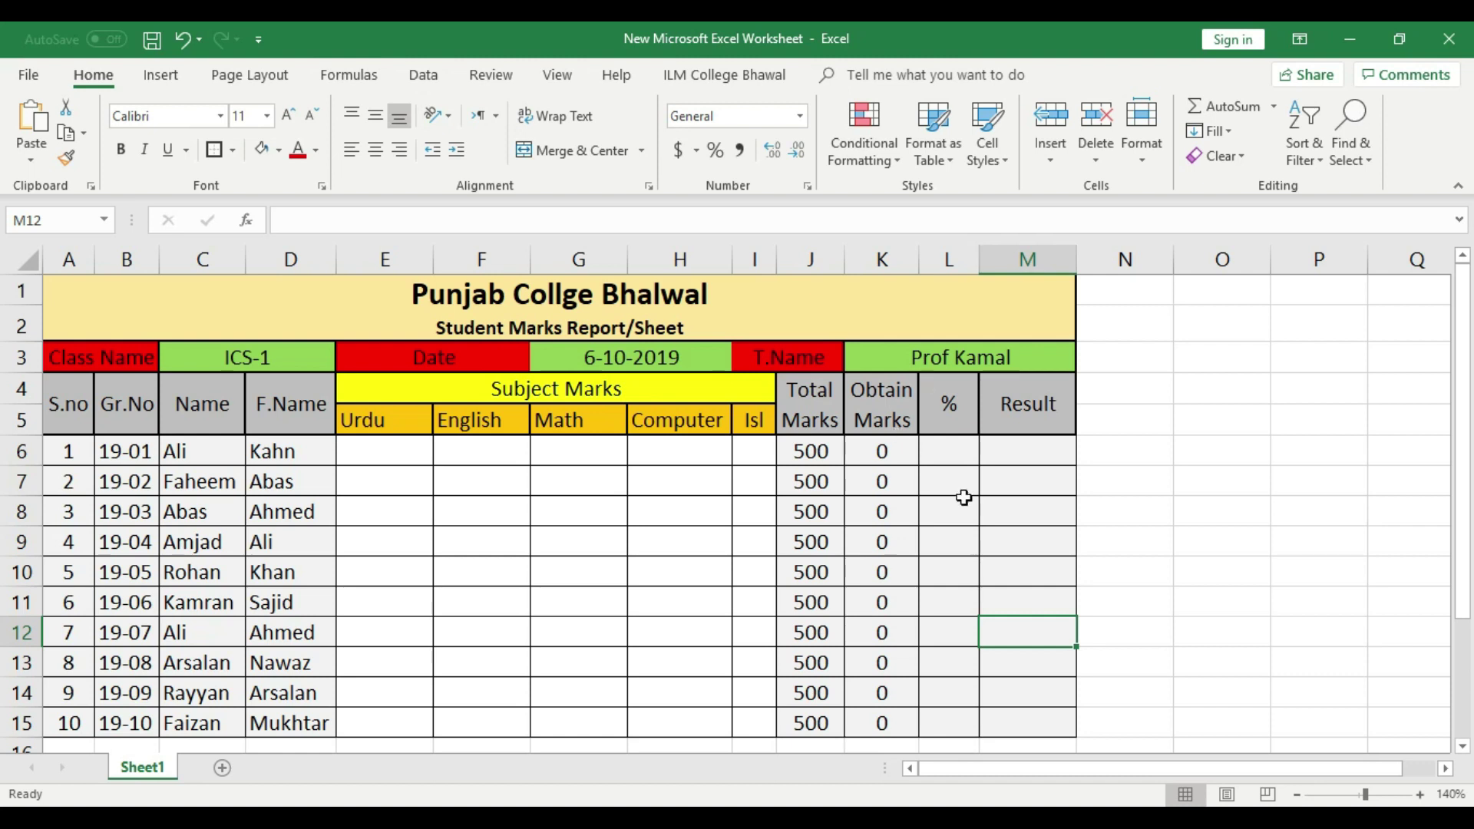
- Apply the Percentage number format to the % cells L6:L15
left_click(957, 461)
left_click(1034, 510)
left_click_drag(957, 453, 961, 716)
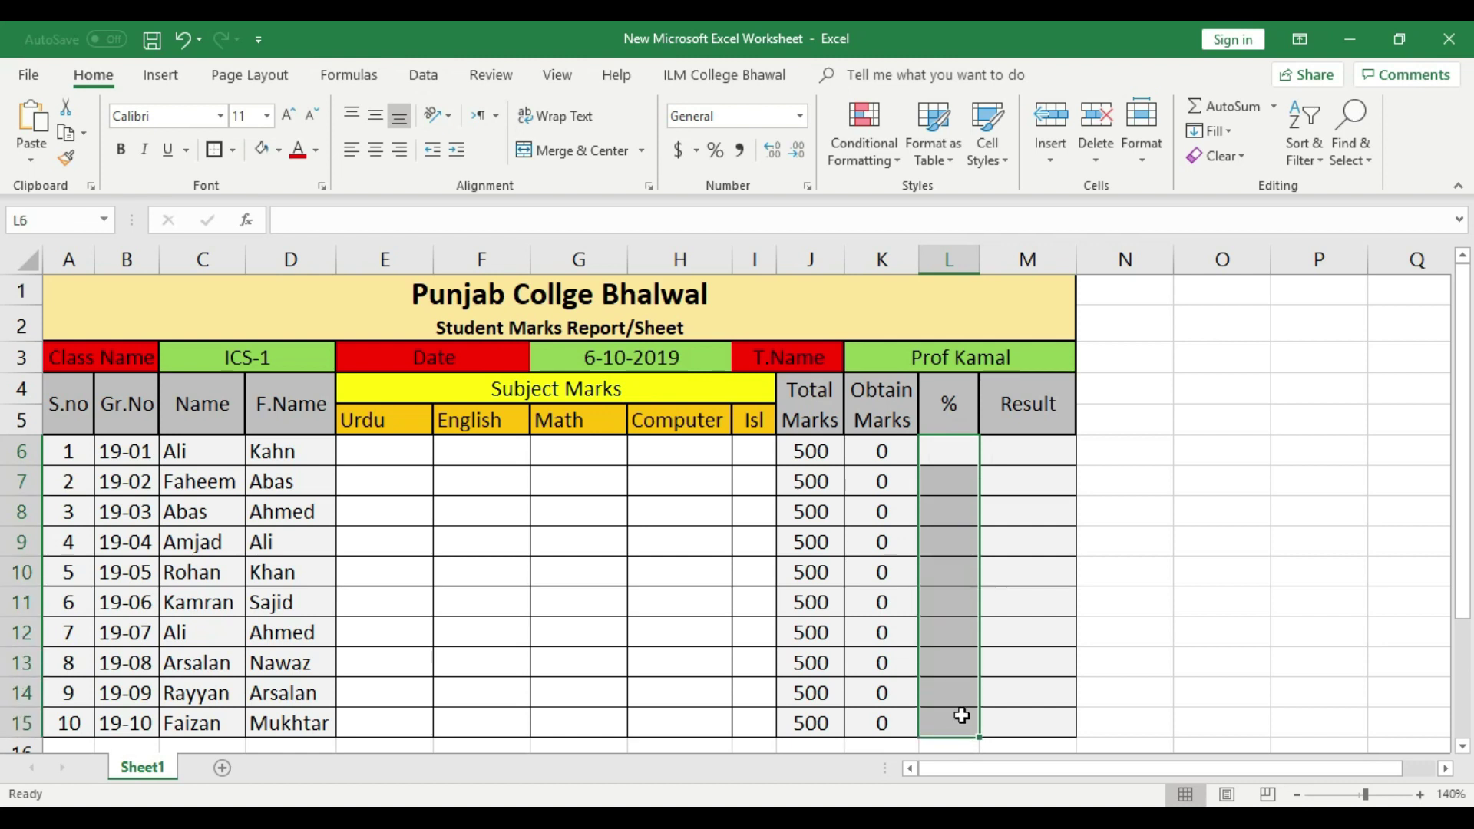
left_click(1025, 646)
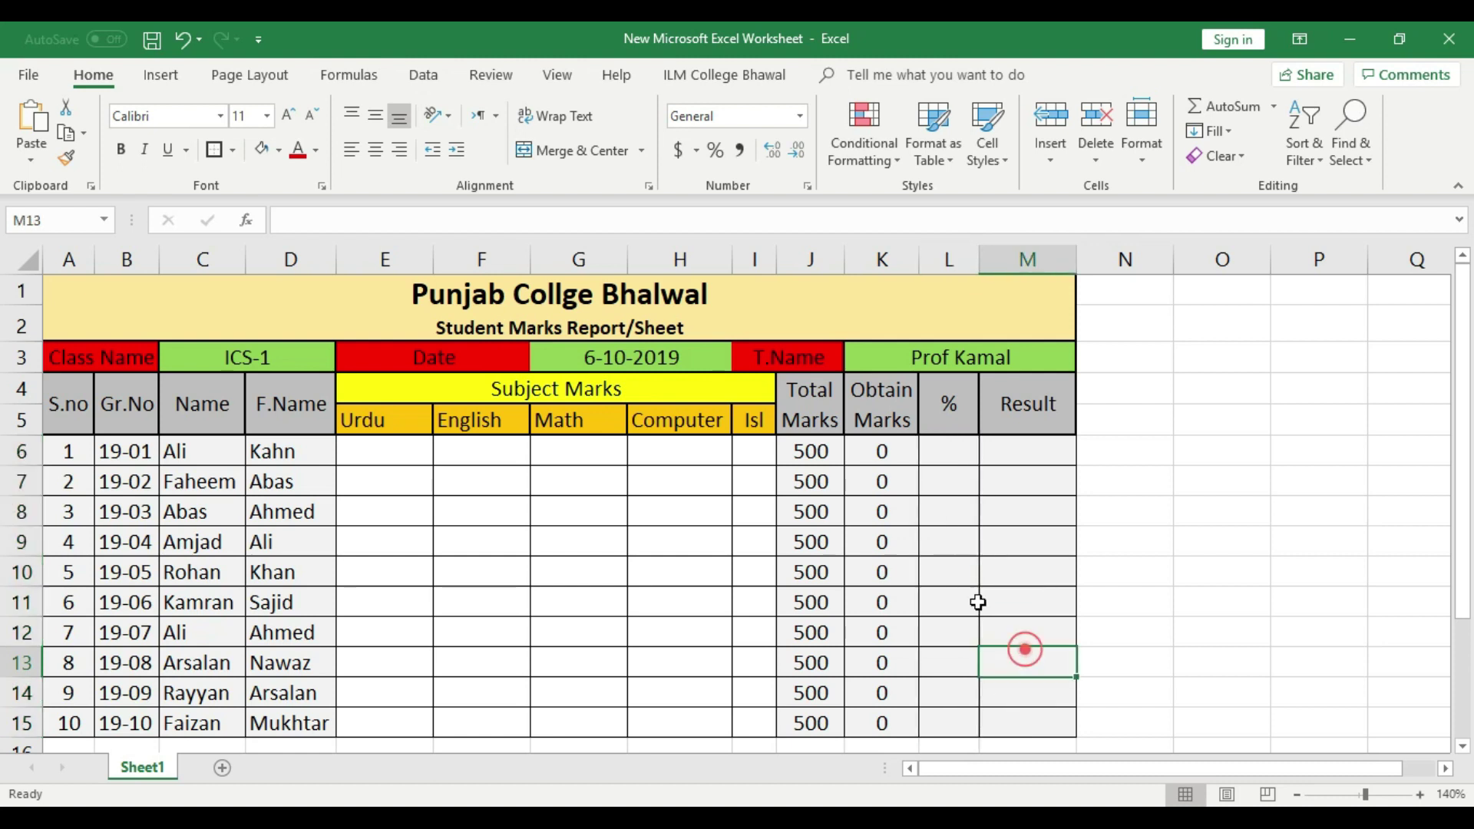
left_click_drag(946, 453, 957, 717)
left_click(714, 154)
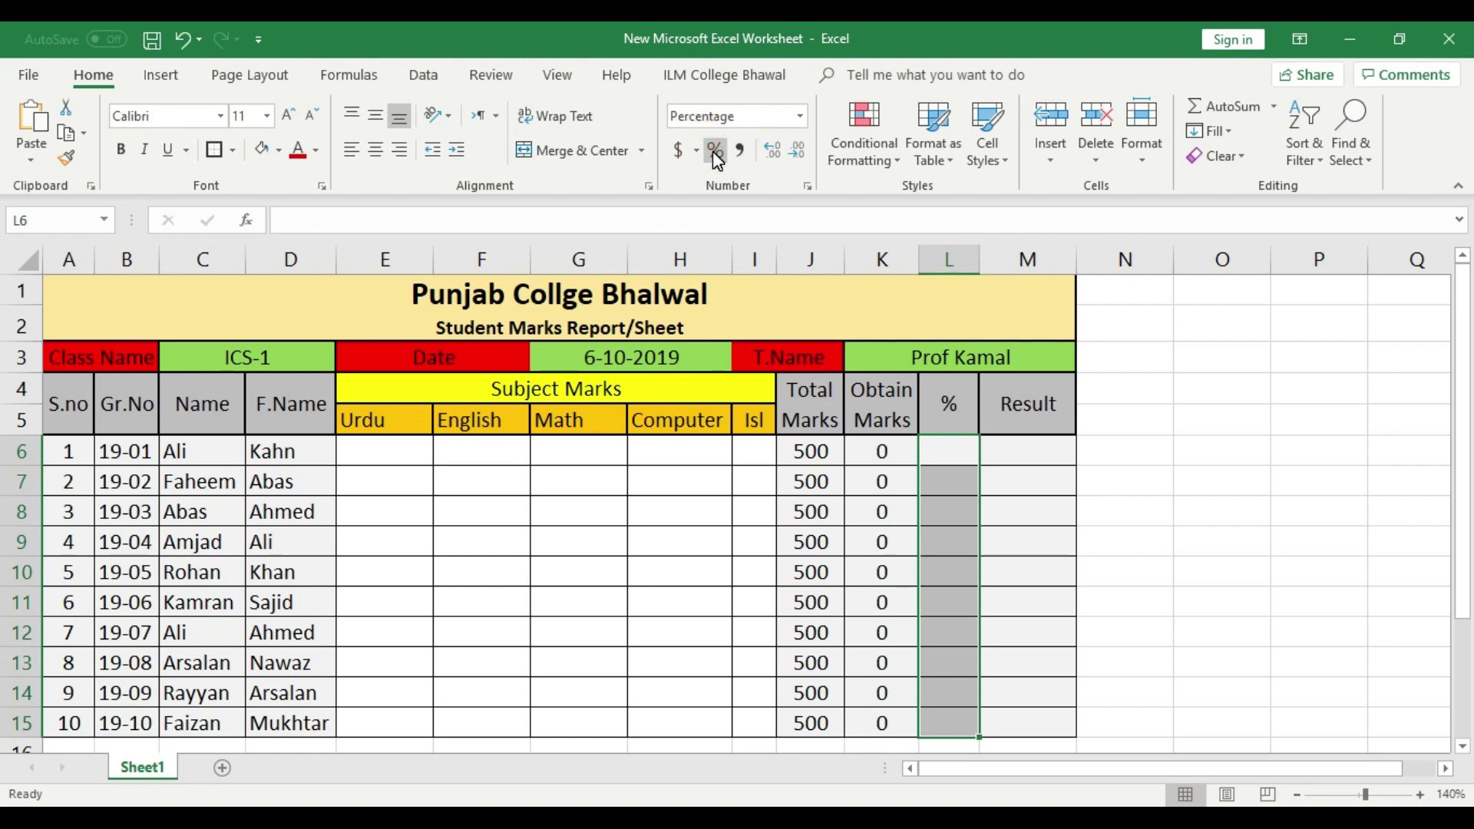
left_click(1067, 473)
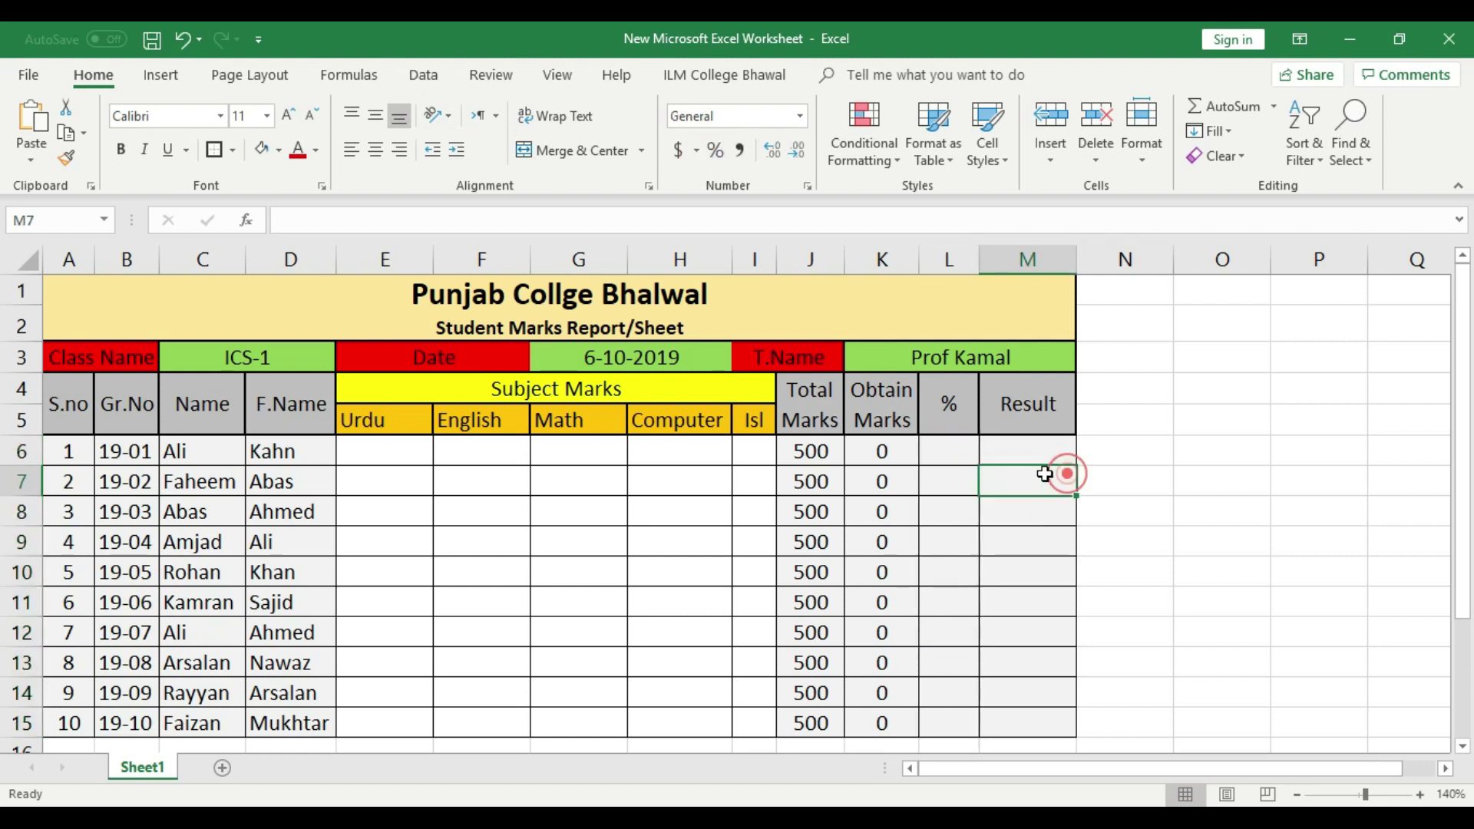
- Enter the formula =K6/J6 in cell L6 to calculate the first student's percentage
left_click(945, 455)
type("=")
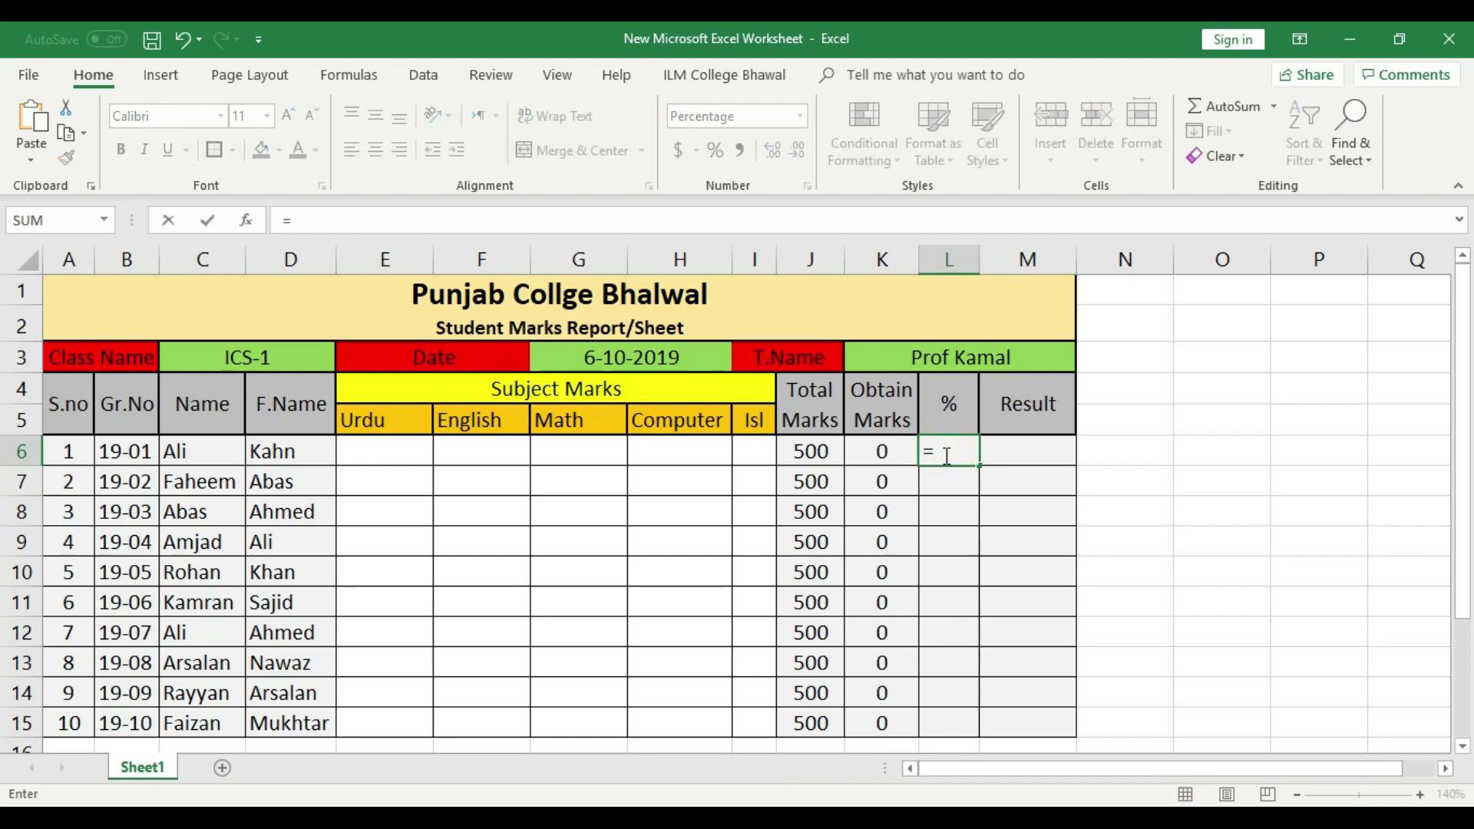
left_click(887, 451)
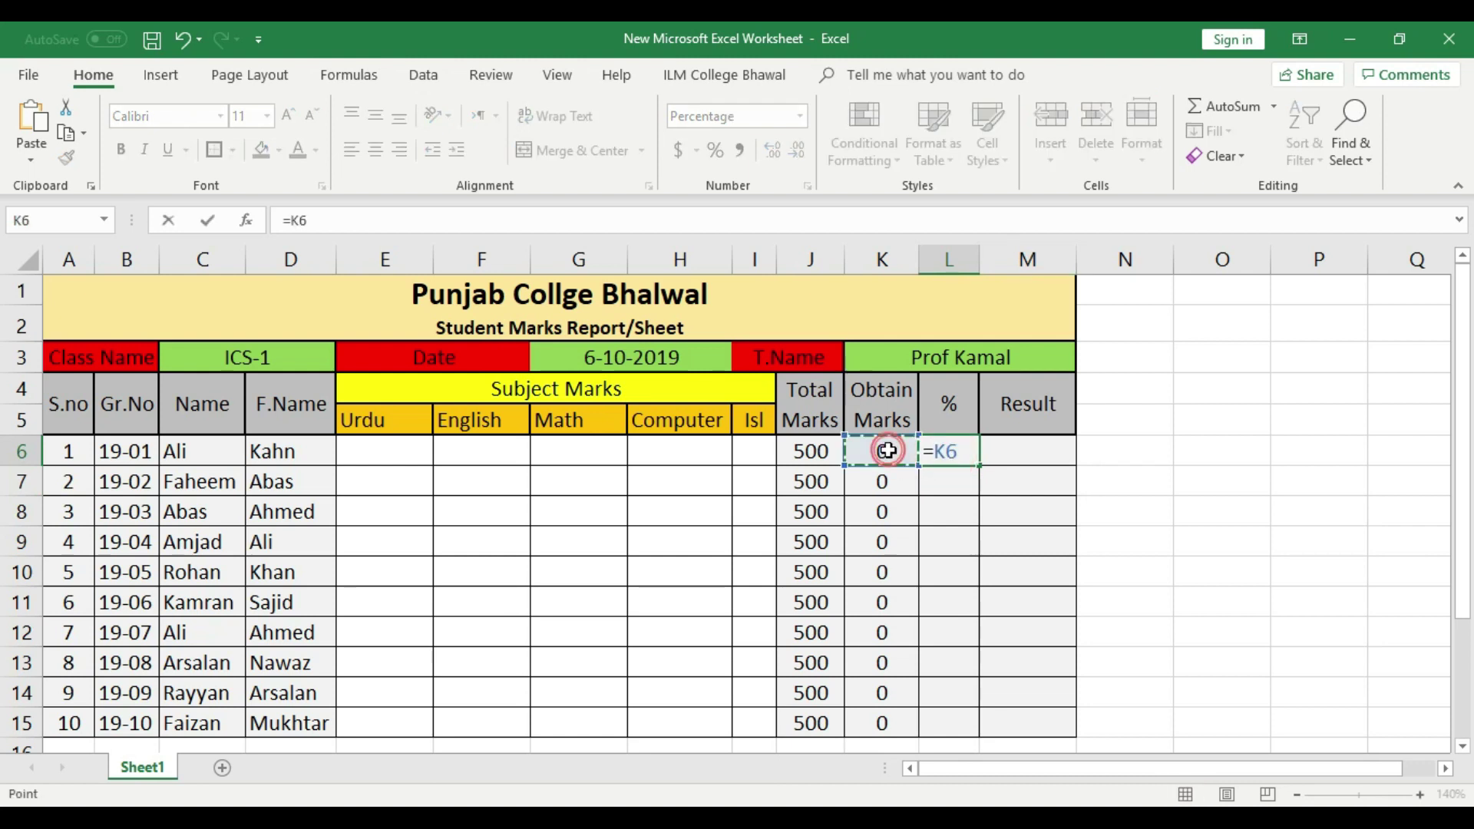
type("/")
left_click(802, 453)
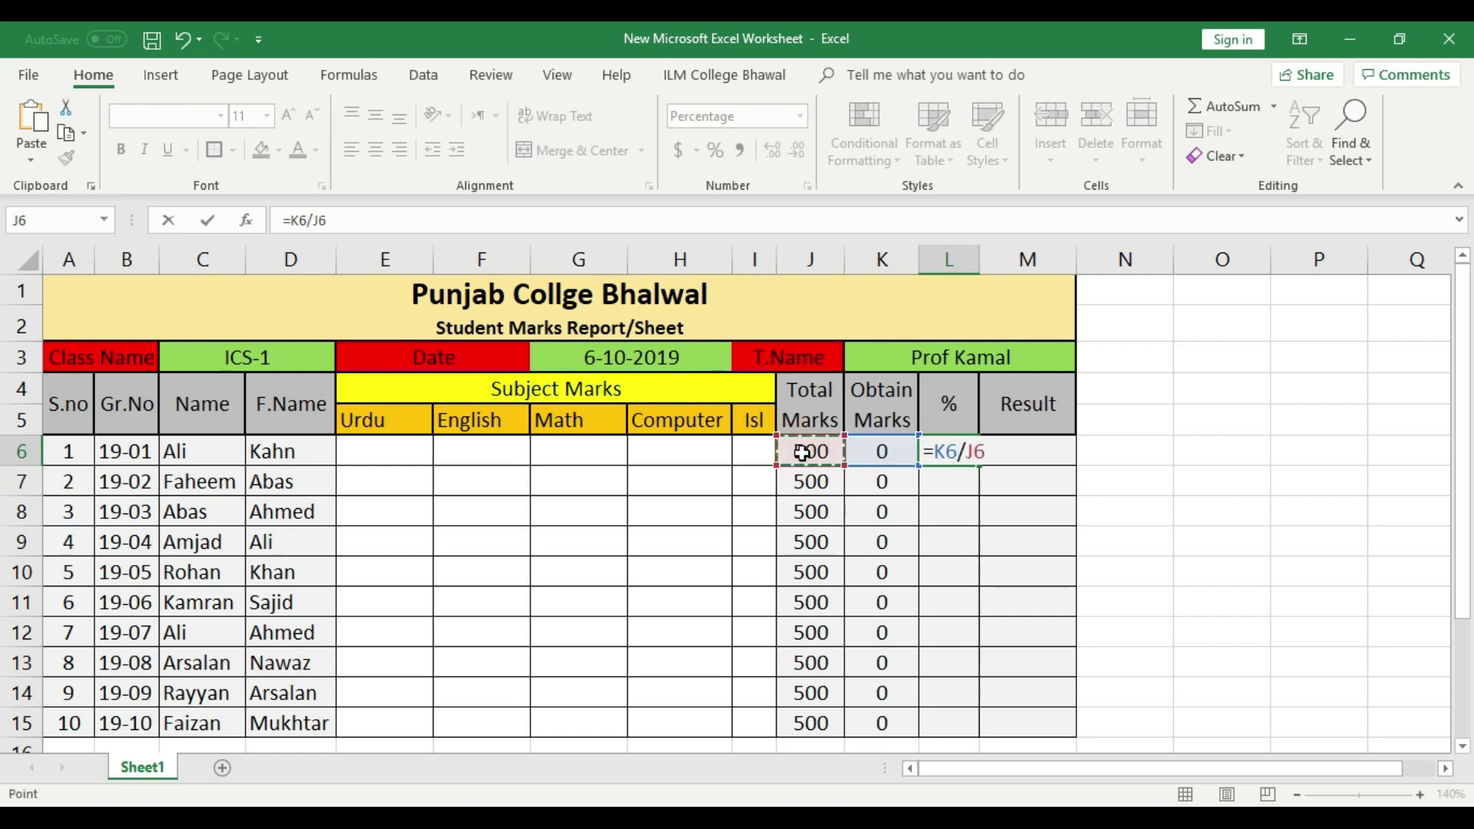
key("Return")
- Center the percentage in L6 and fill its formula down through L15
left_click(946, 450)
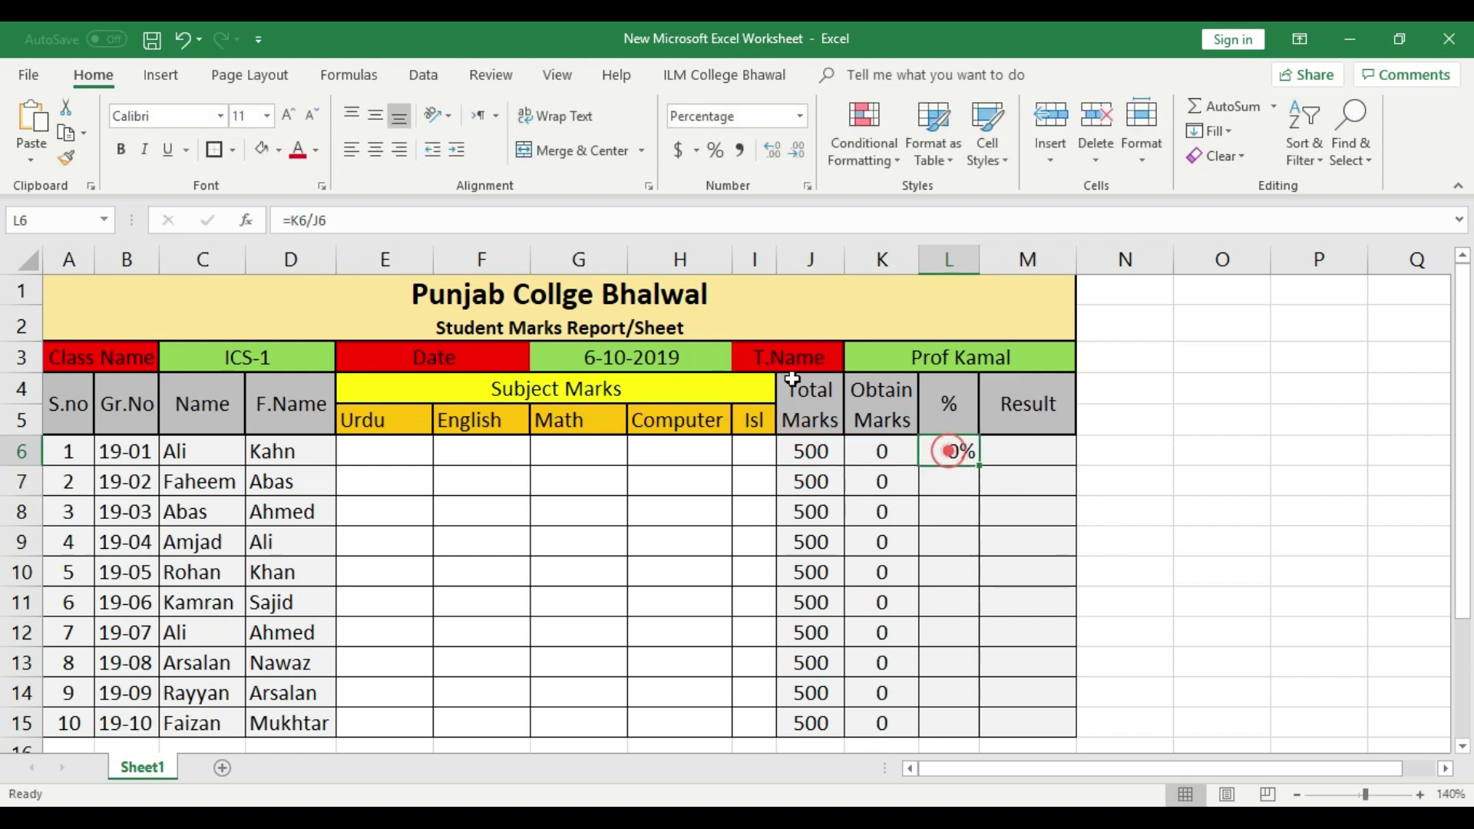
left_click(375, 150)
left_click_drag(361, 453, 695, 722)
left_click(949, 452)
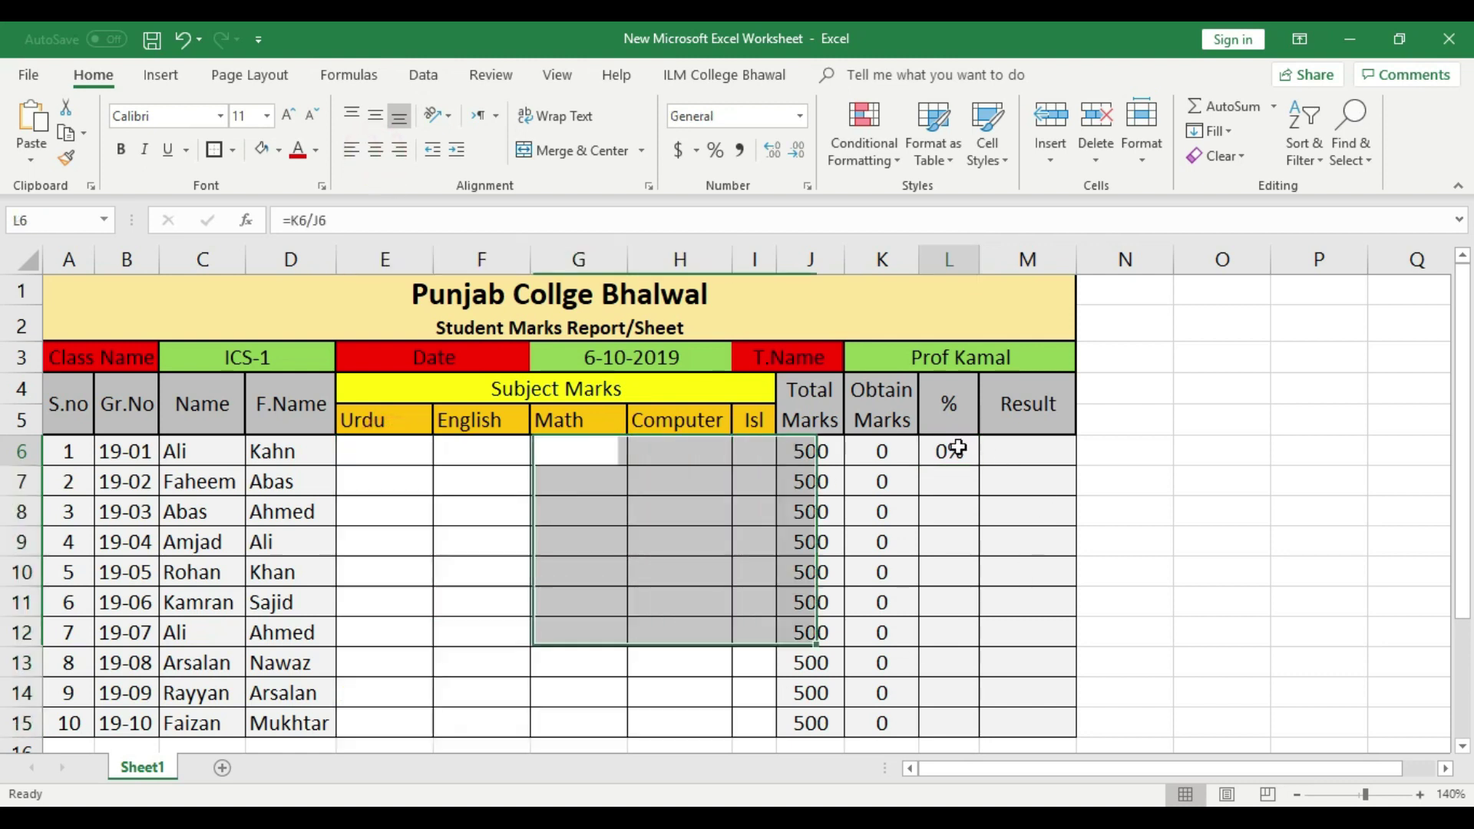
left_click_drag(979, 465, 979, 730)
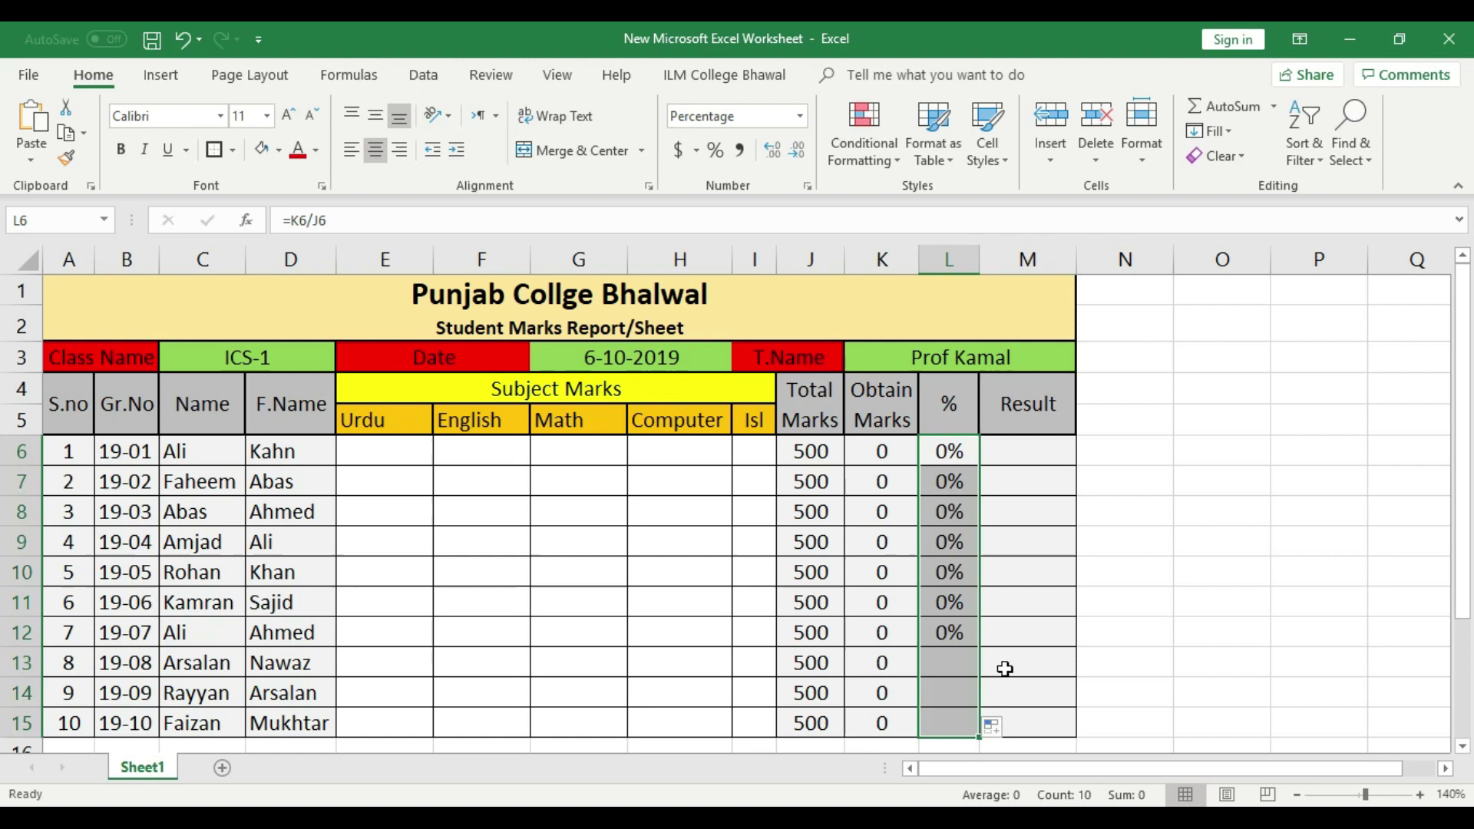
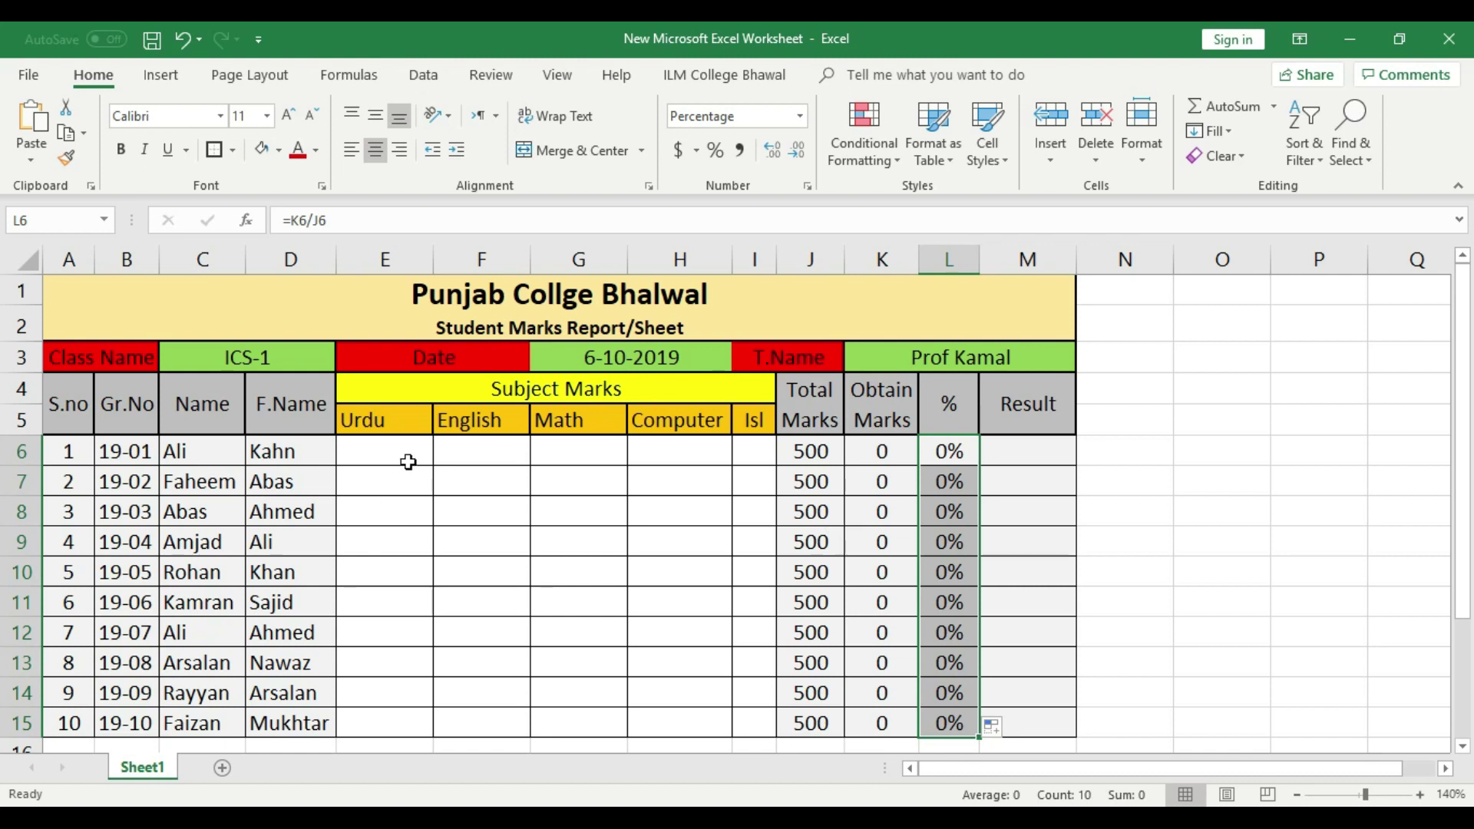
- Enter 35 as the first student's Urdu mark in E6 and center it
left_click(405, 463)
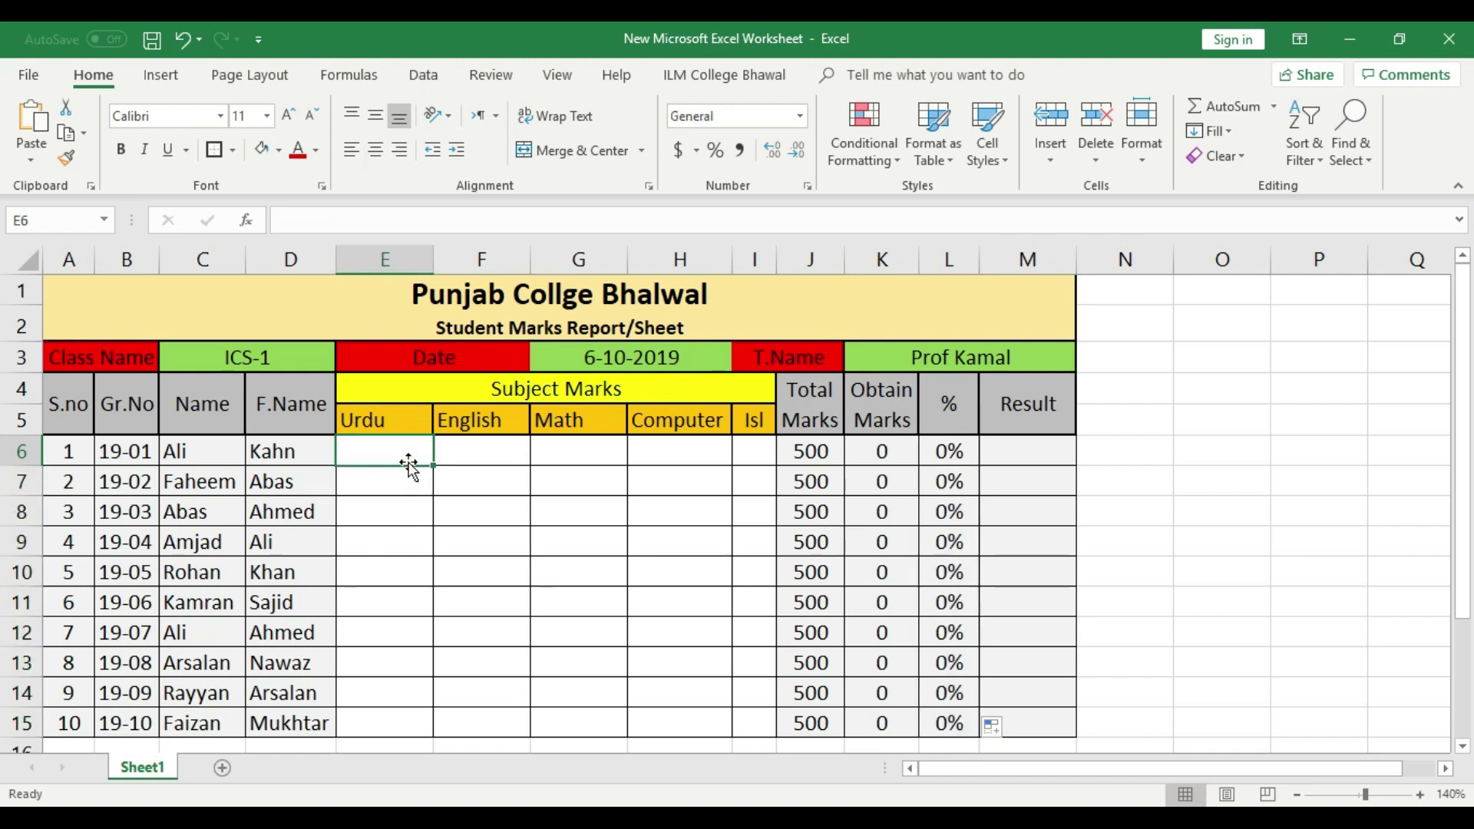
type("35")
left_click(468, 479)
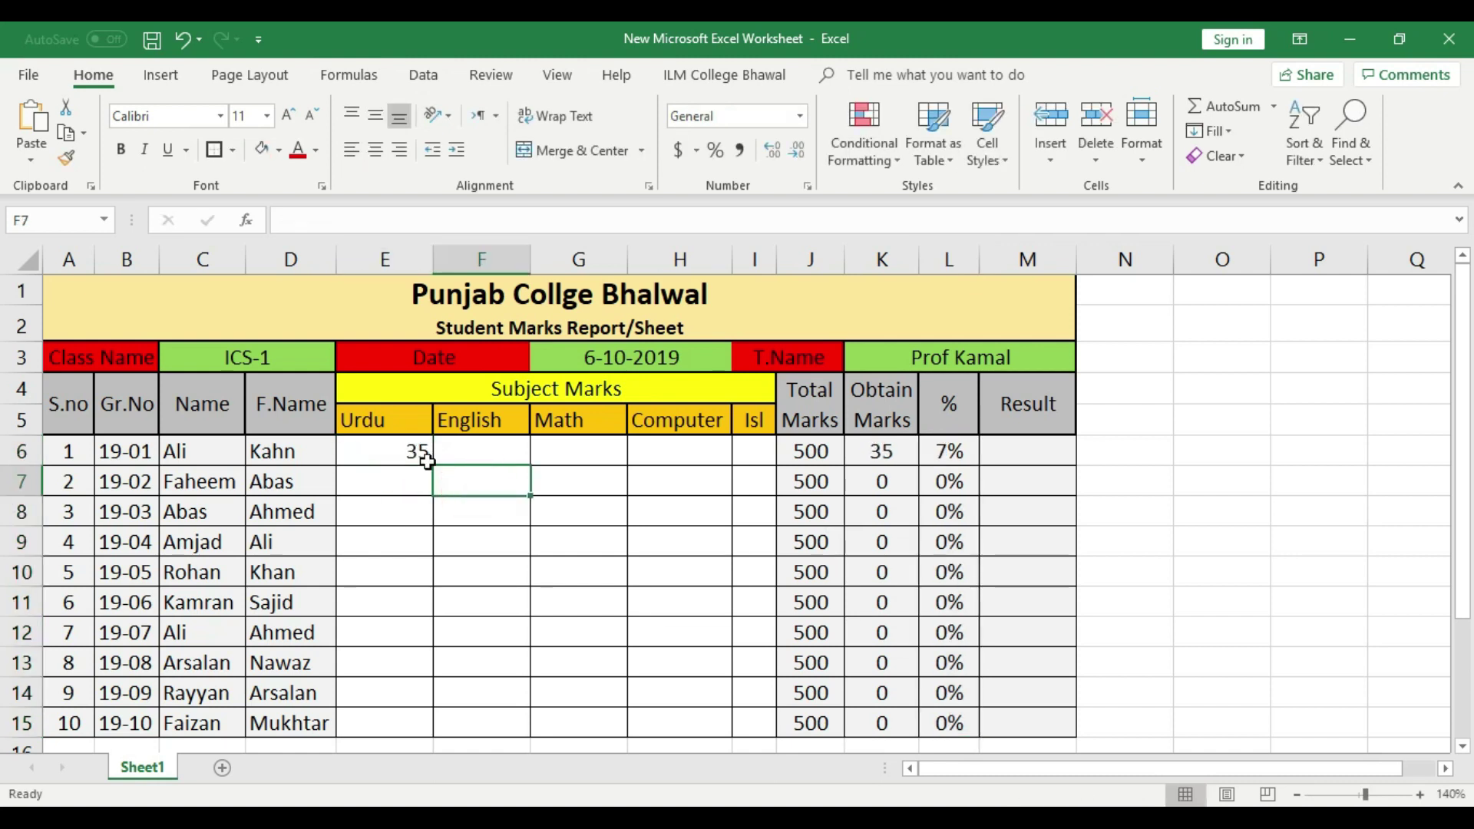
left_click(395, 454)
left_click(375, 150)
- Enter 37 as the first student's English mark in F6 and center all the subject mark cells E6:I15
left_click(500, 454)
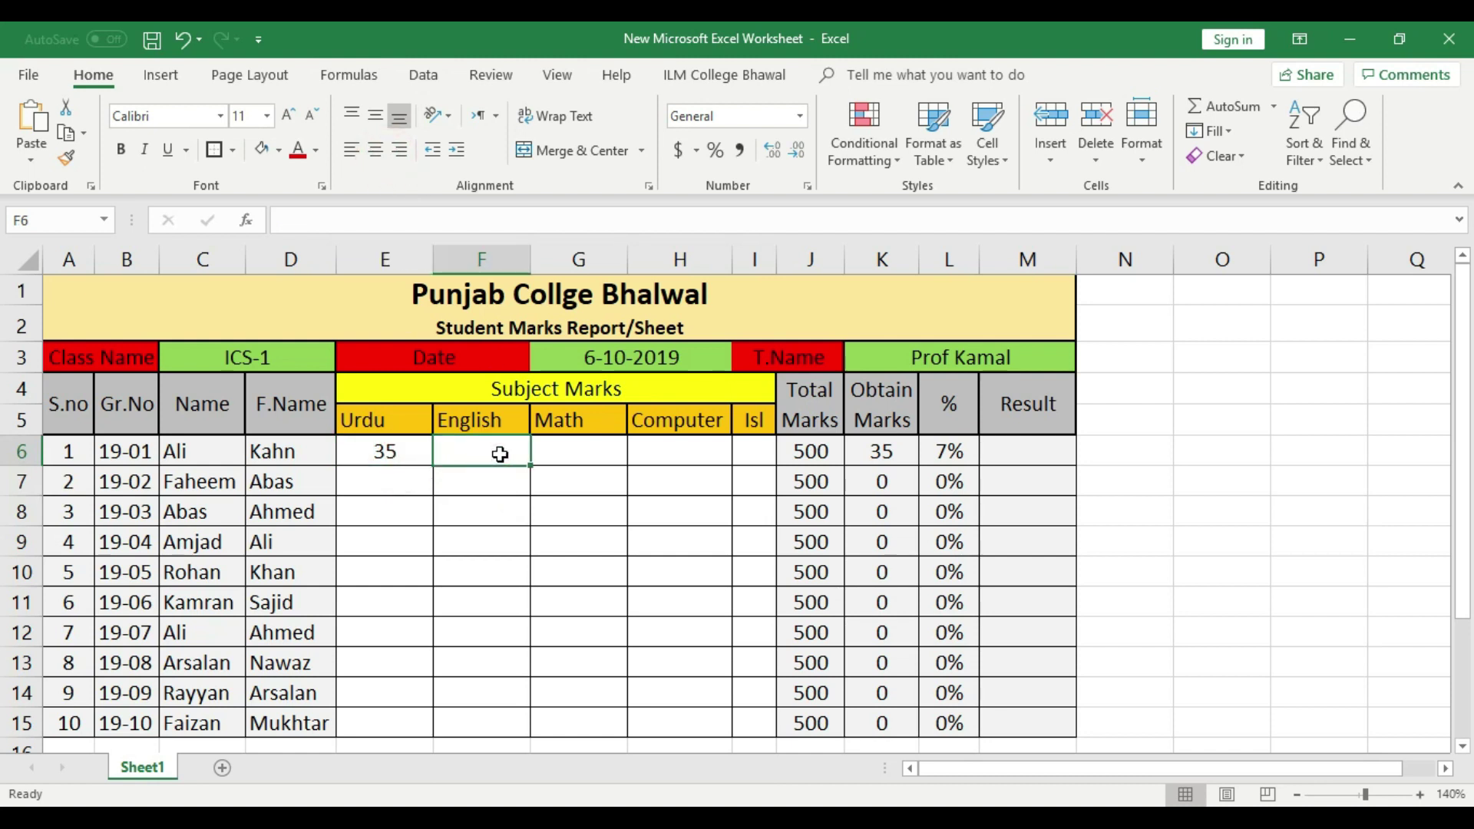
type("37")
left_click(514, 502)
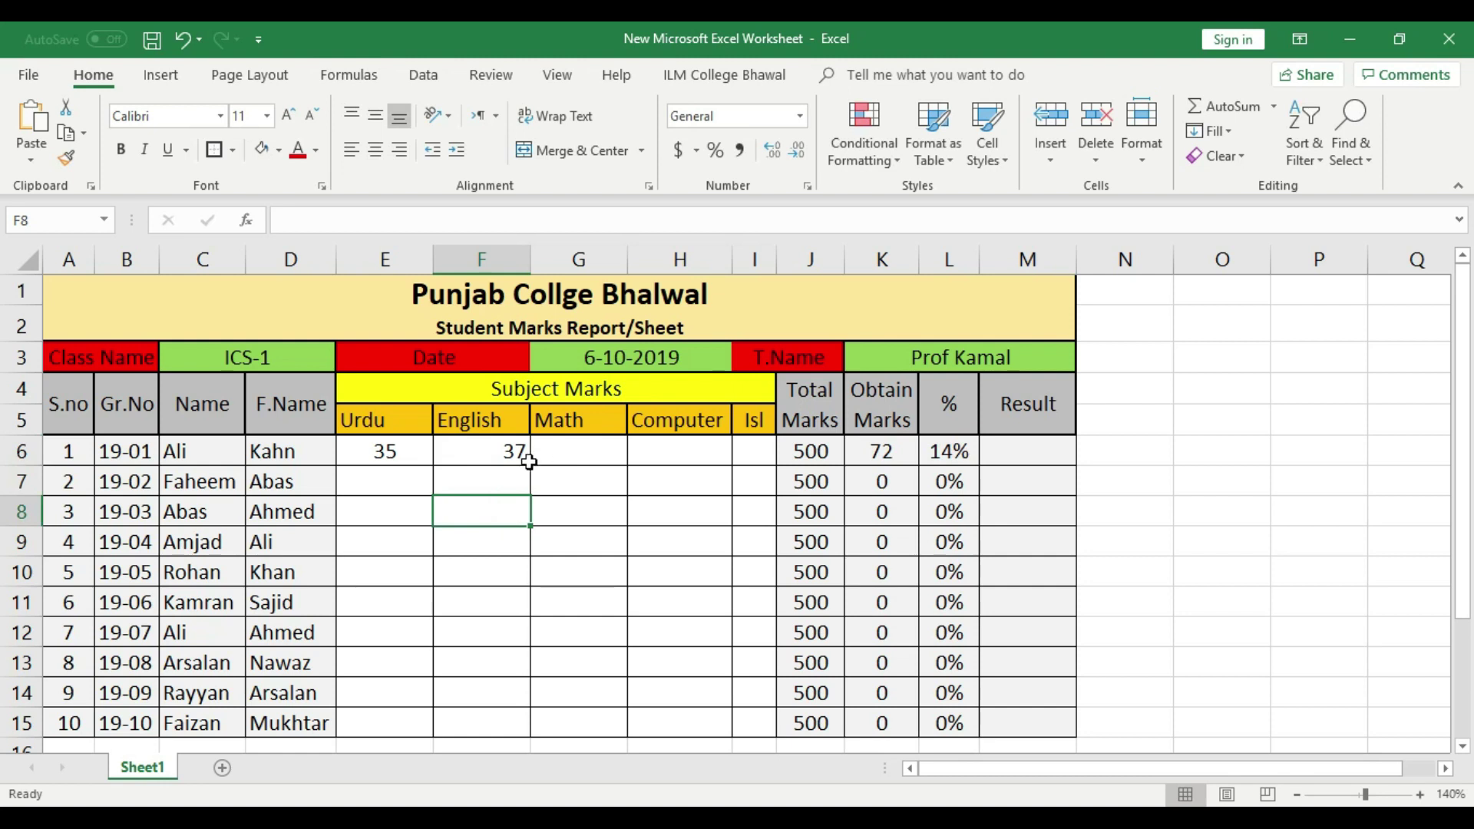
left_click_drag(388, 453, 756, 722)
left_click(381, 152)
left_click(381, 152)
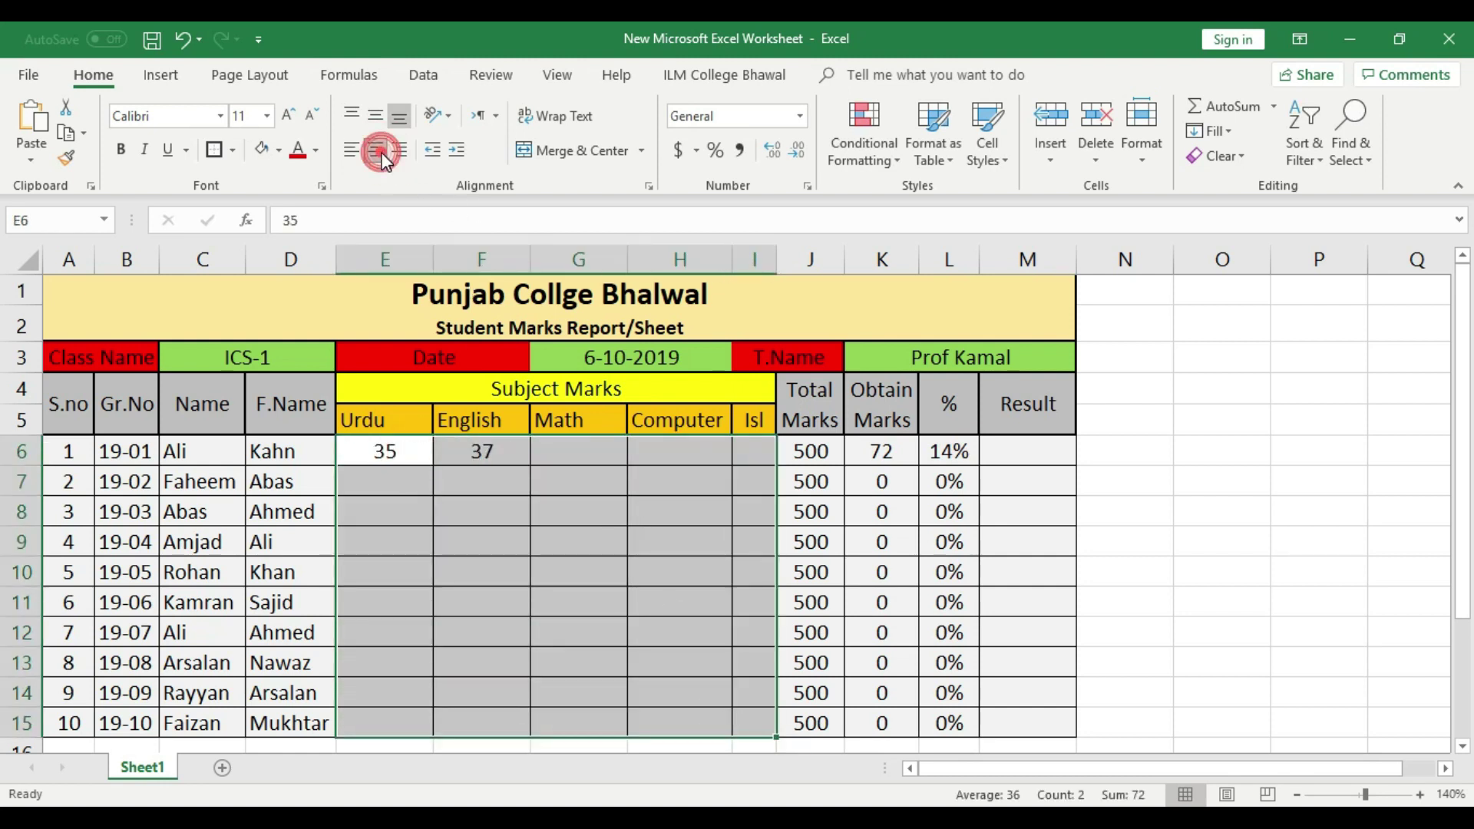
left_click(566, 541)
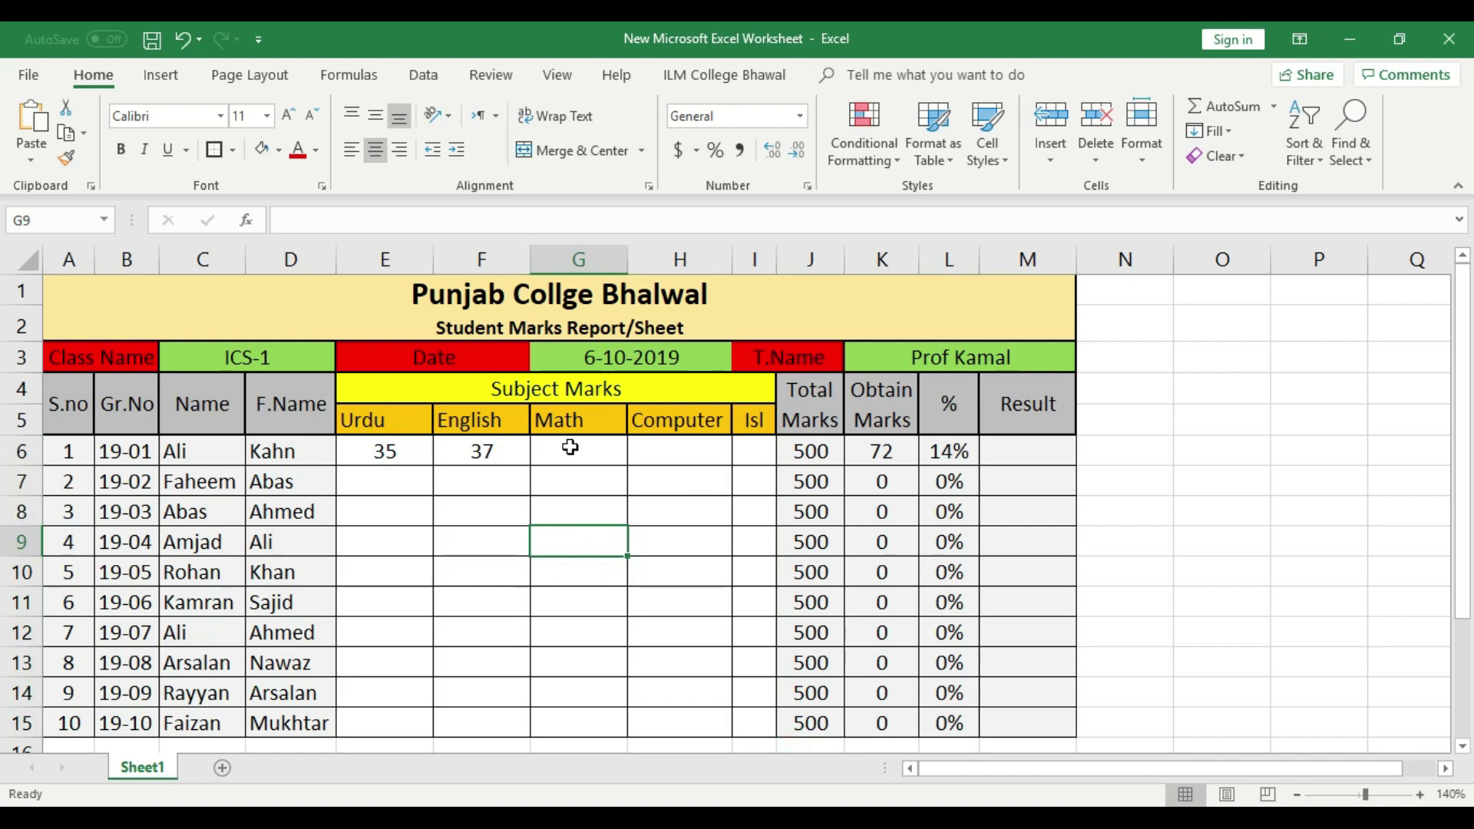
- Enter the first student's remaining marks: 45 for Math in G6, 90 for Computer in H6 and 95 for Isl in I6
left_click(570, 453)
type("45")
left_click(619, 501)
left_click(686, 451)
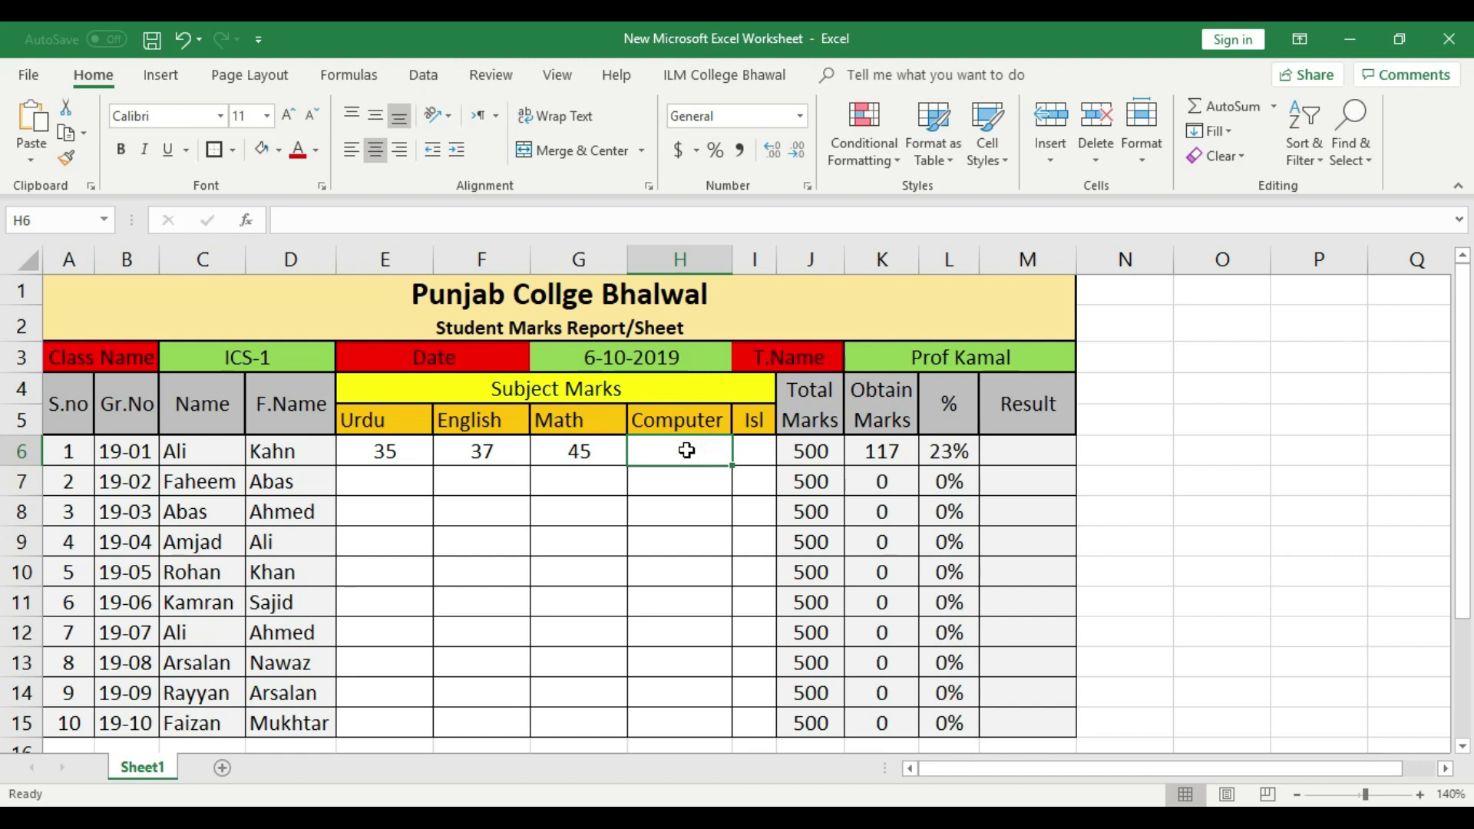
type("90")
left_click(761, 454)
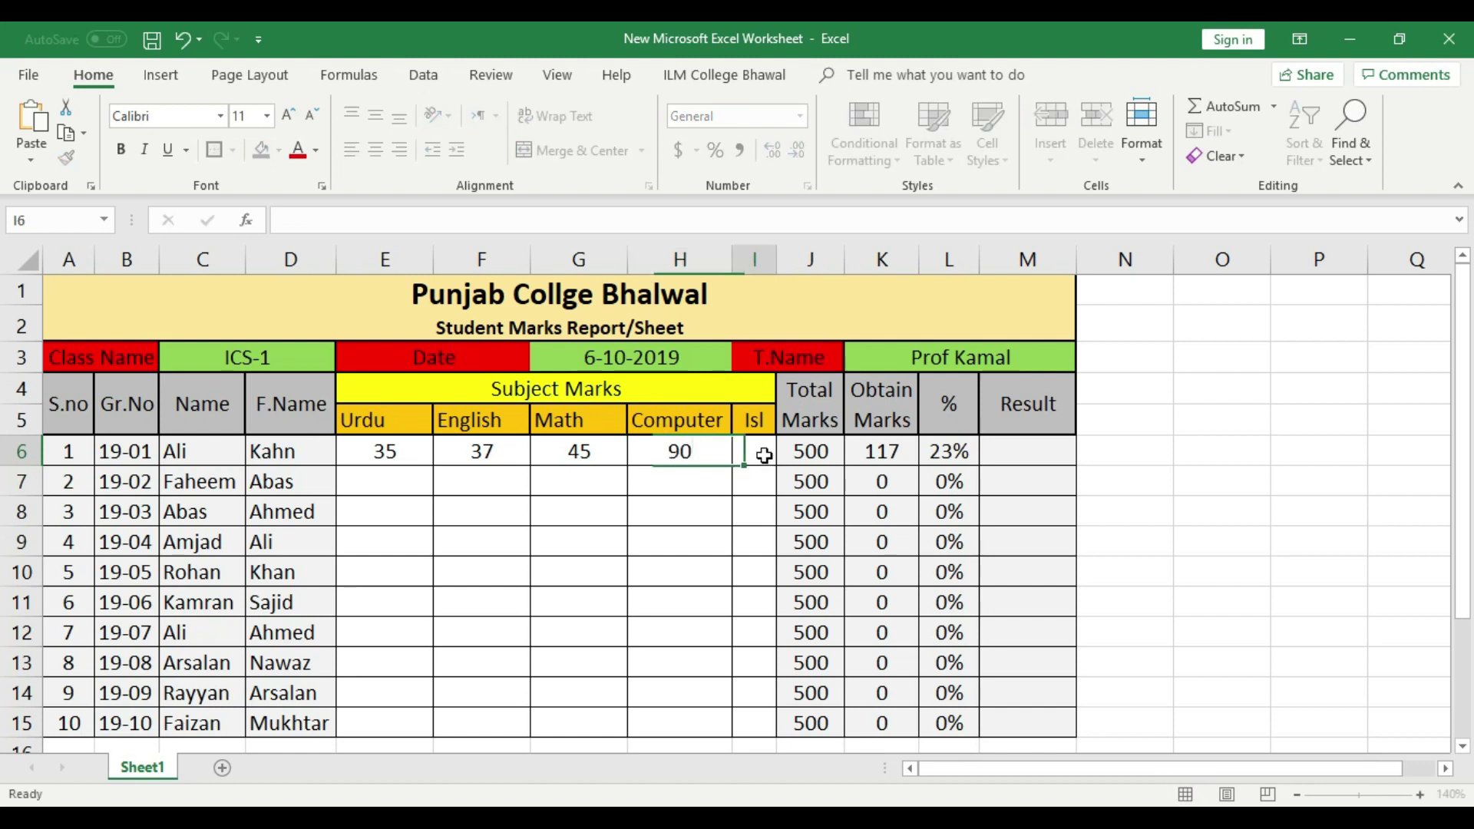
type("95")
left_click(754, 513)
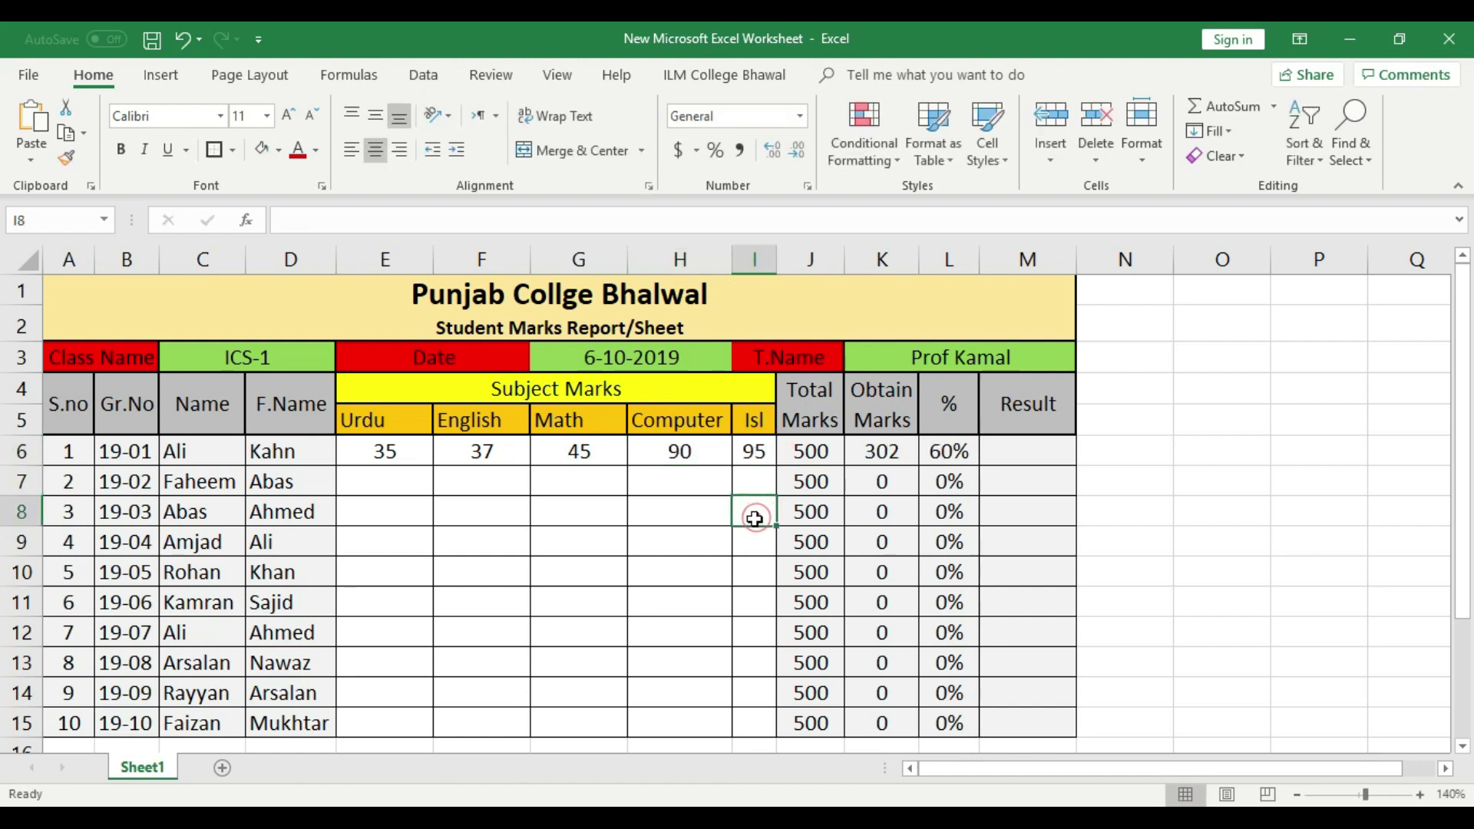
- Review the first student's total marks, obtained marks and percentage in J6:L6 and the result cells M6:M15
left_click(810, 457)
left_click(882, 455)
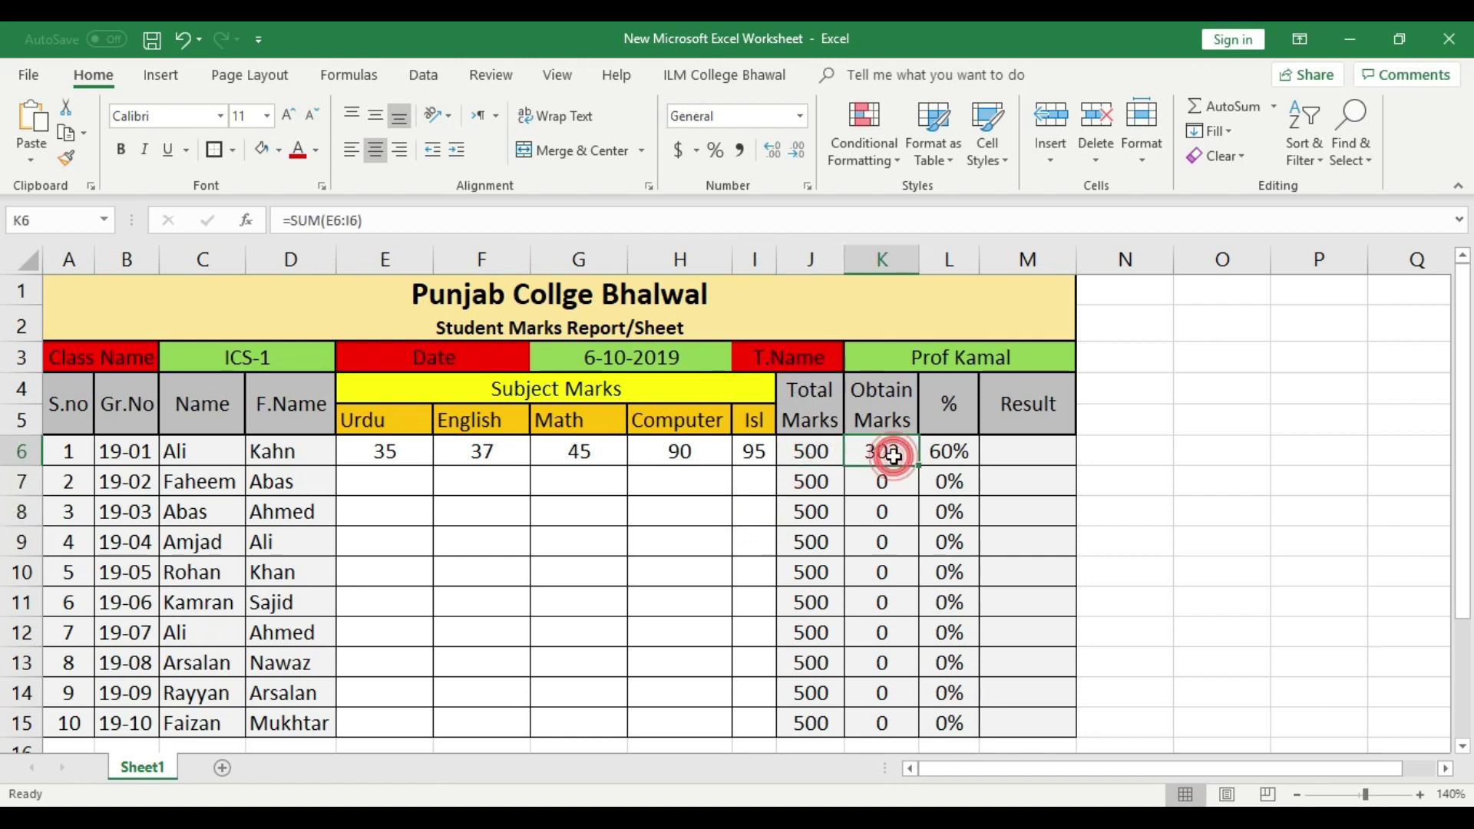
left_click(959, 447)
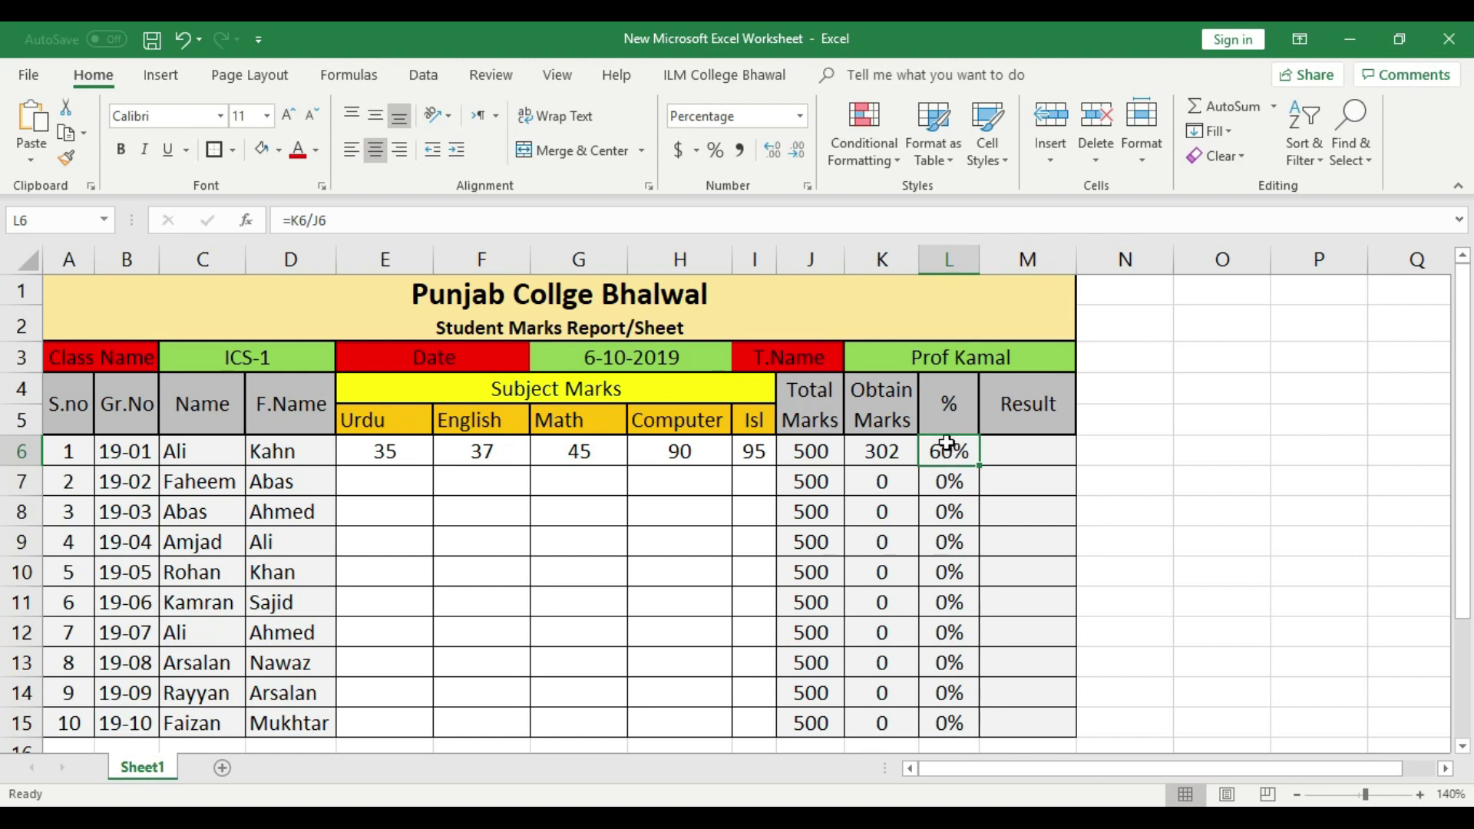
left_click_drag(1028, 457, 1041, 715)
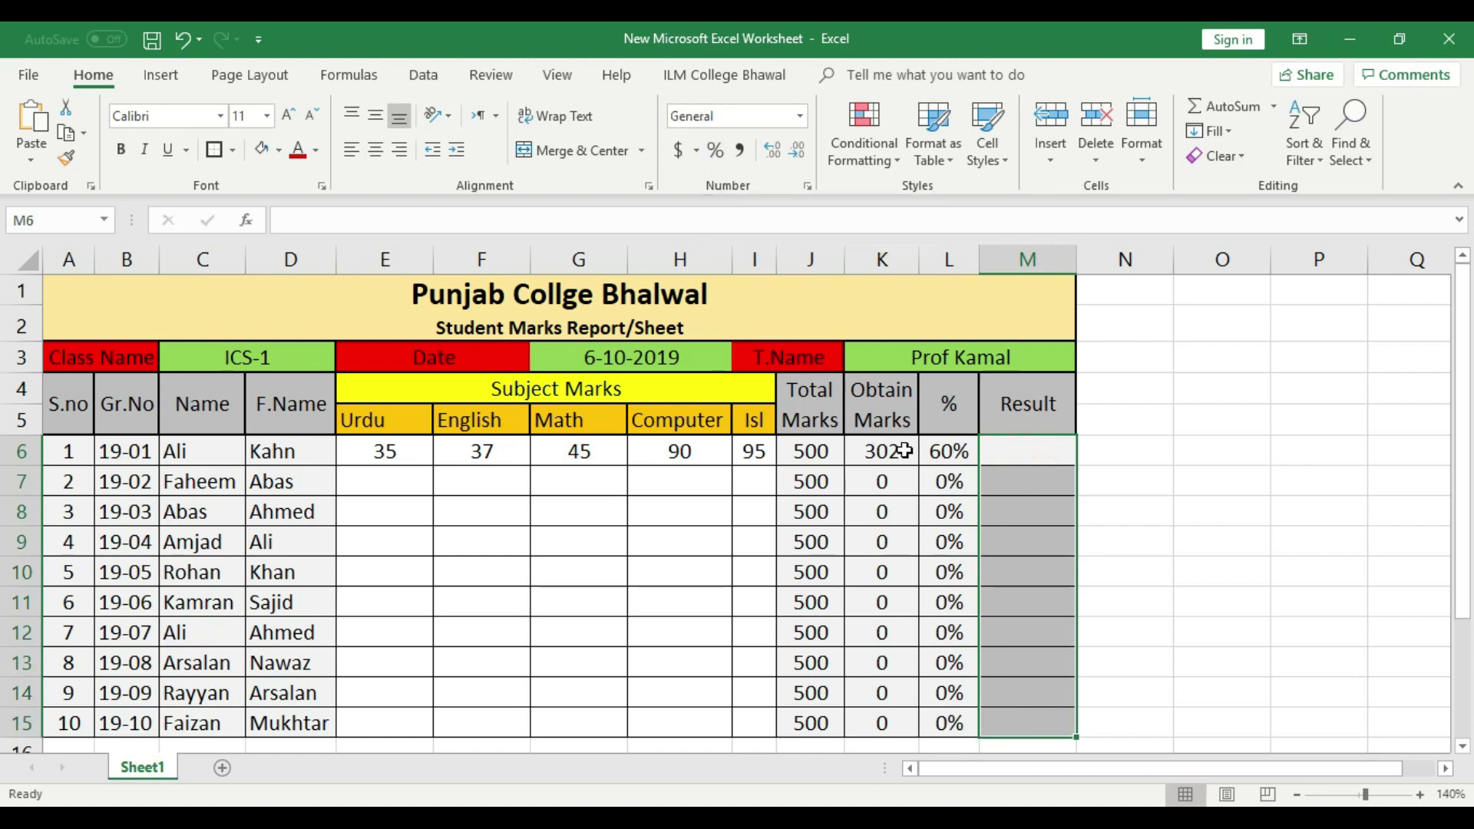
left_click(938, 454)
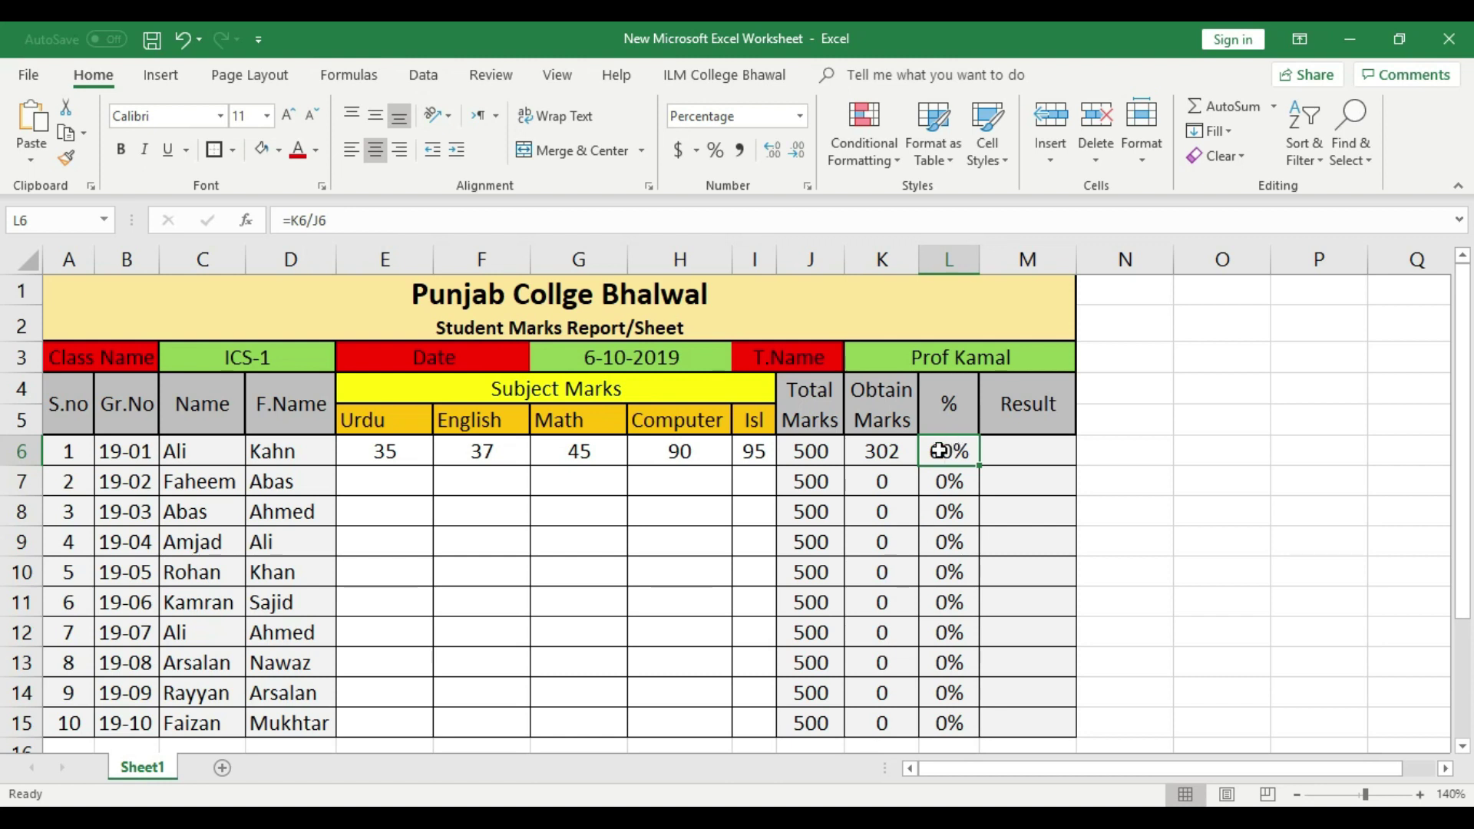
left_click_drag(1017, 466, 1040, 720)
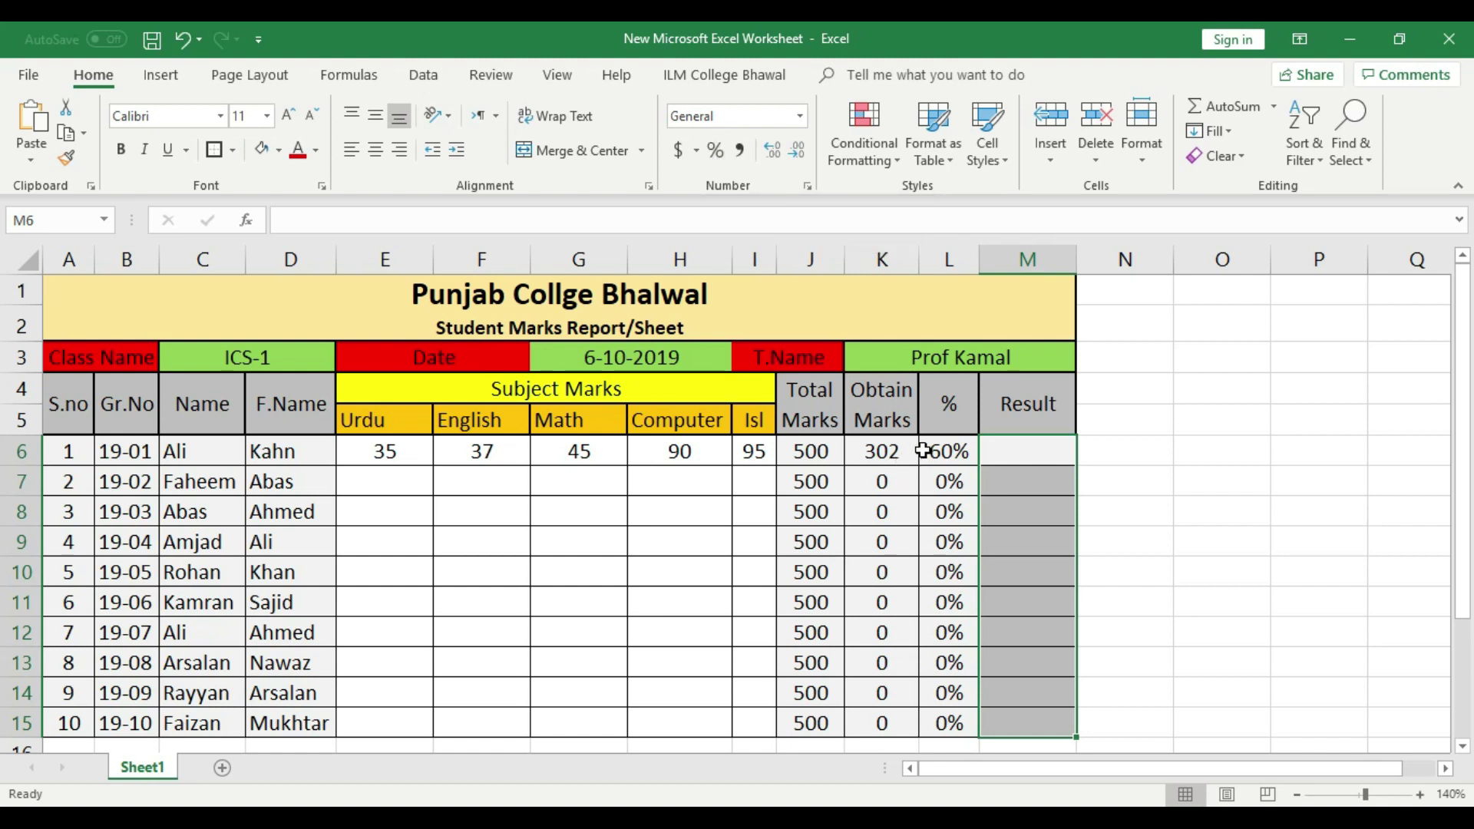
- Clear the percentage formulas from L6:L15
left_click(1015, 477)
left_click(958, 450)
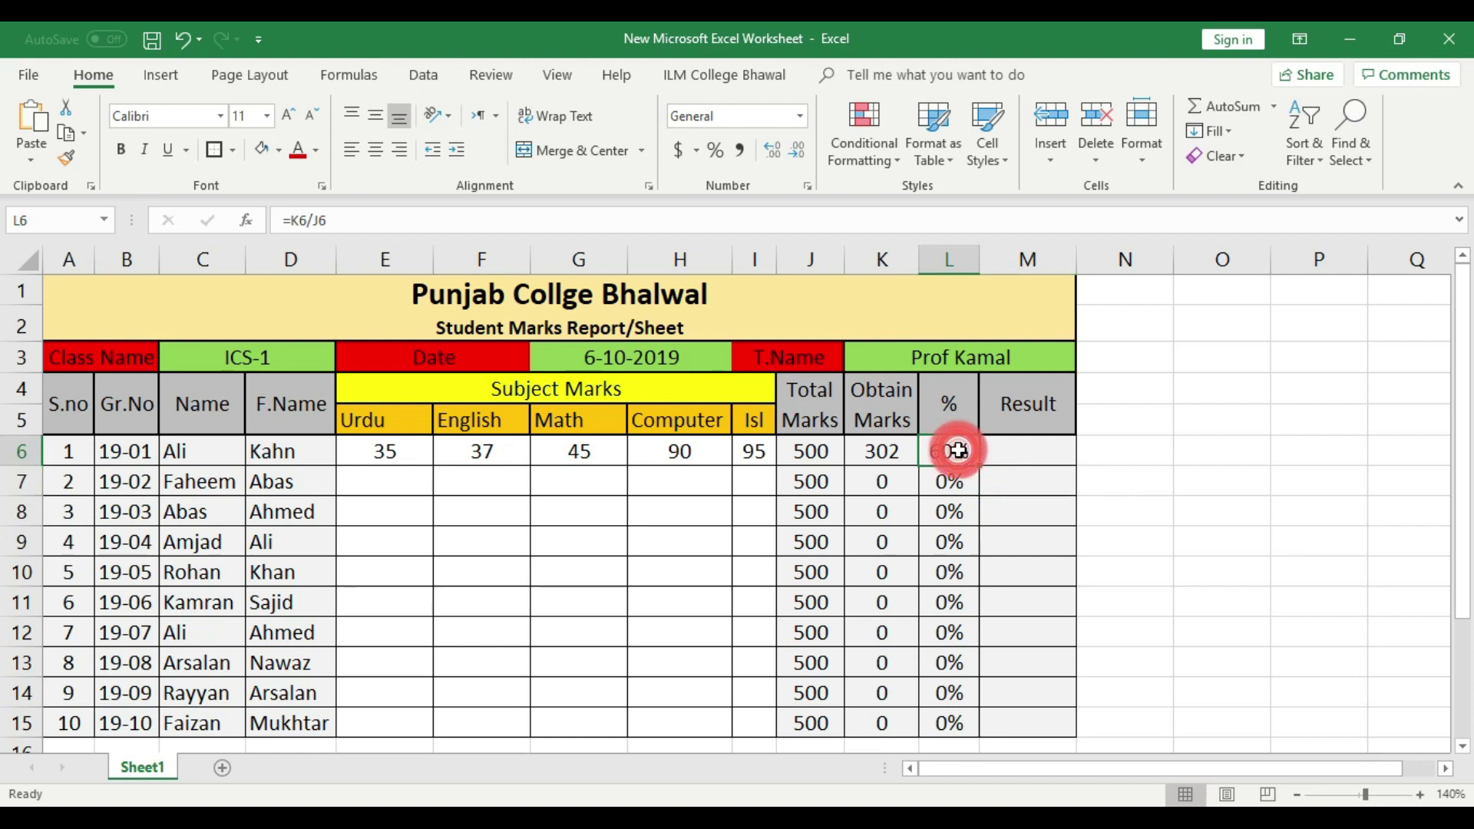
left_click_drag(961, 452, 963, 722)
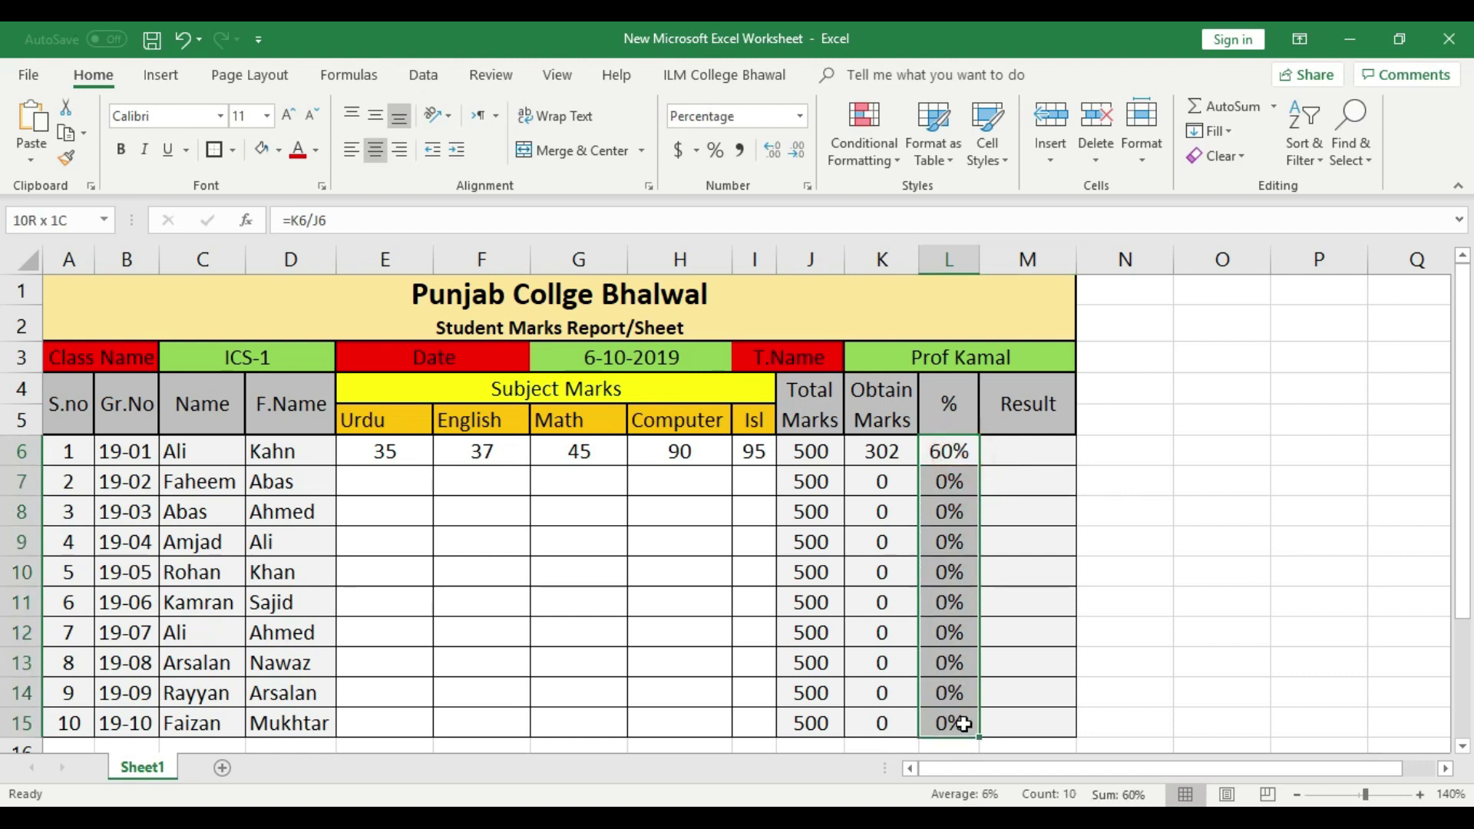
key("Delete")
left_click(1049, 602)
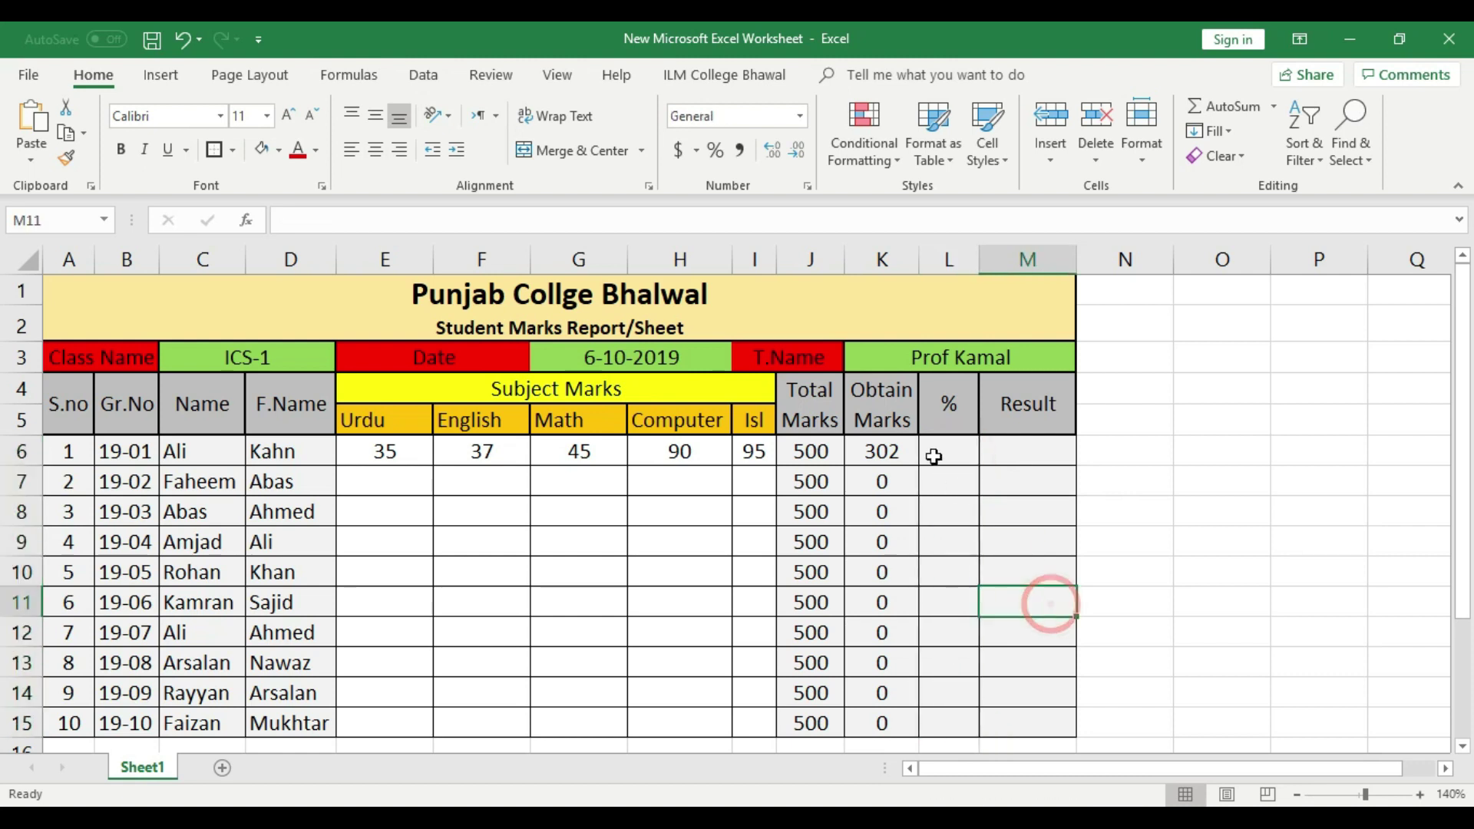
- Apply the Percentage number format to the empty percentage cells L6:L15
left_click(947, 453)
left_click_drag(955, 452, 963, 722)
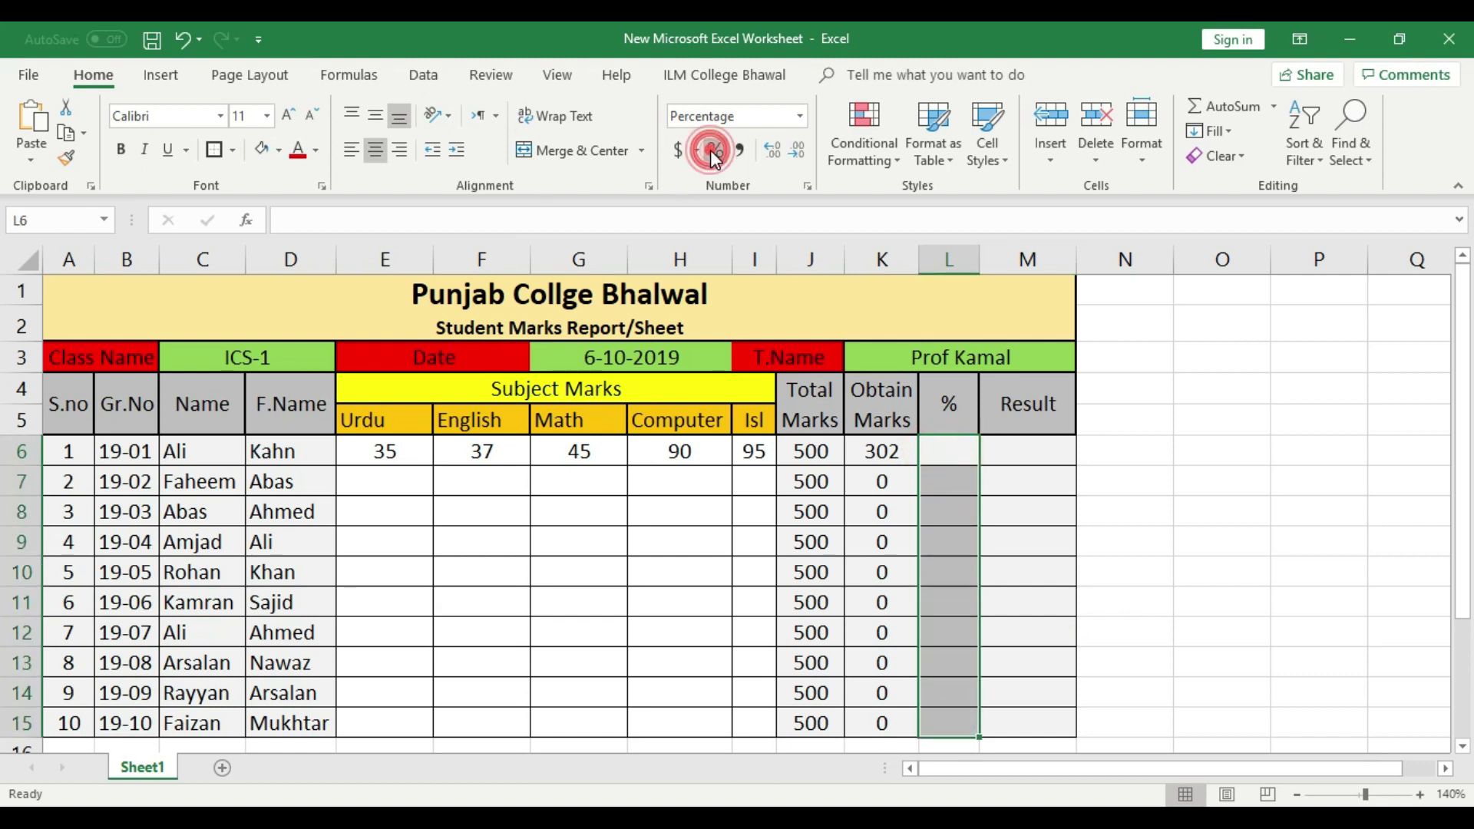
left_click(1044, 508)
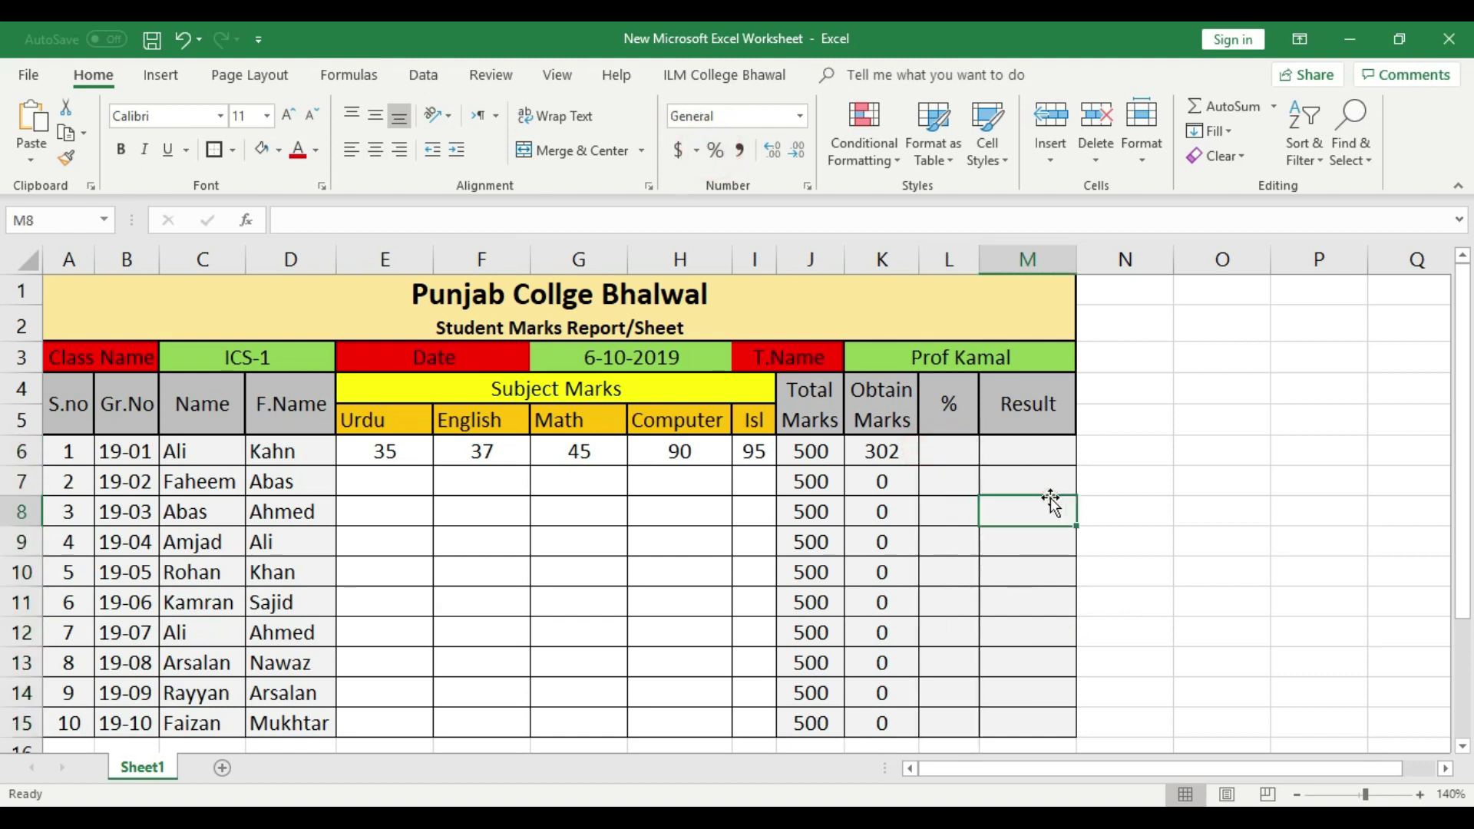
- Enter the formula =K6/J6 in L6 to calculate the first student's percentage
left_click(951, 456)
type("=")
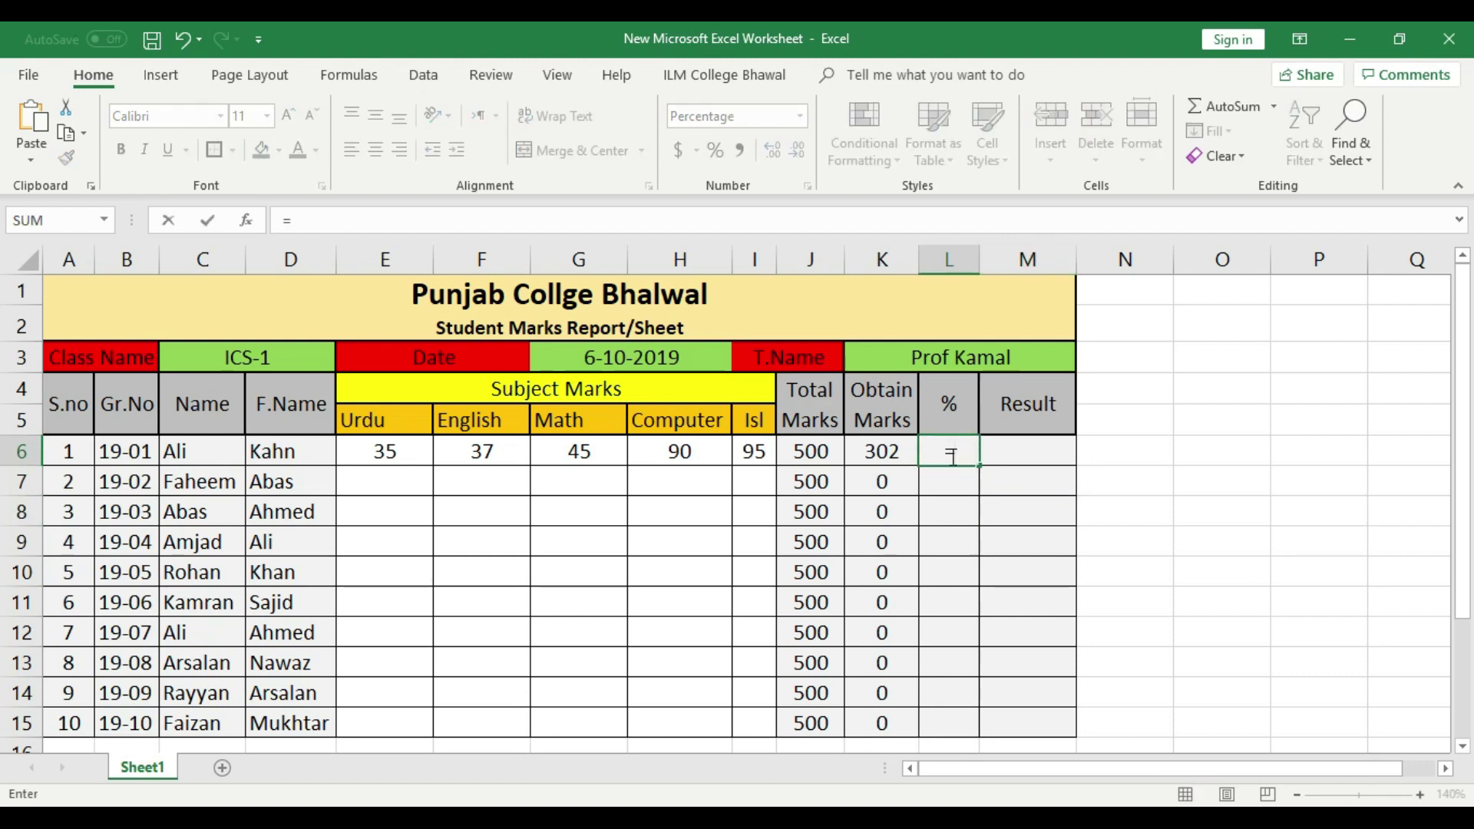
left_click(888, 453)
type("/")
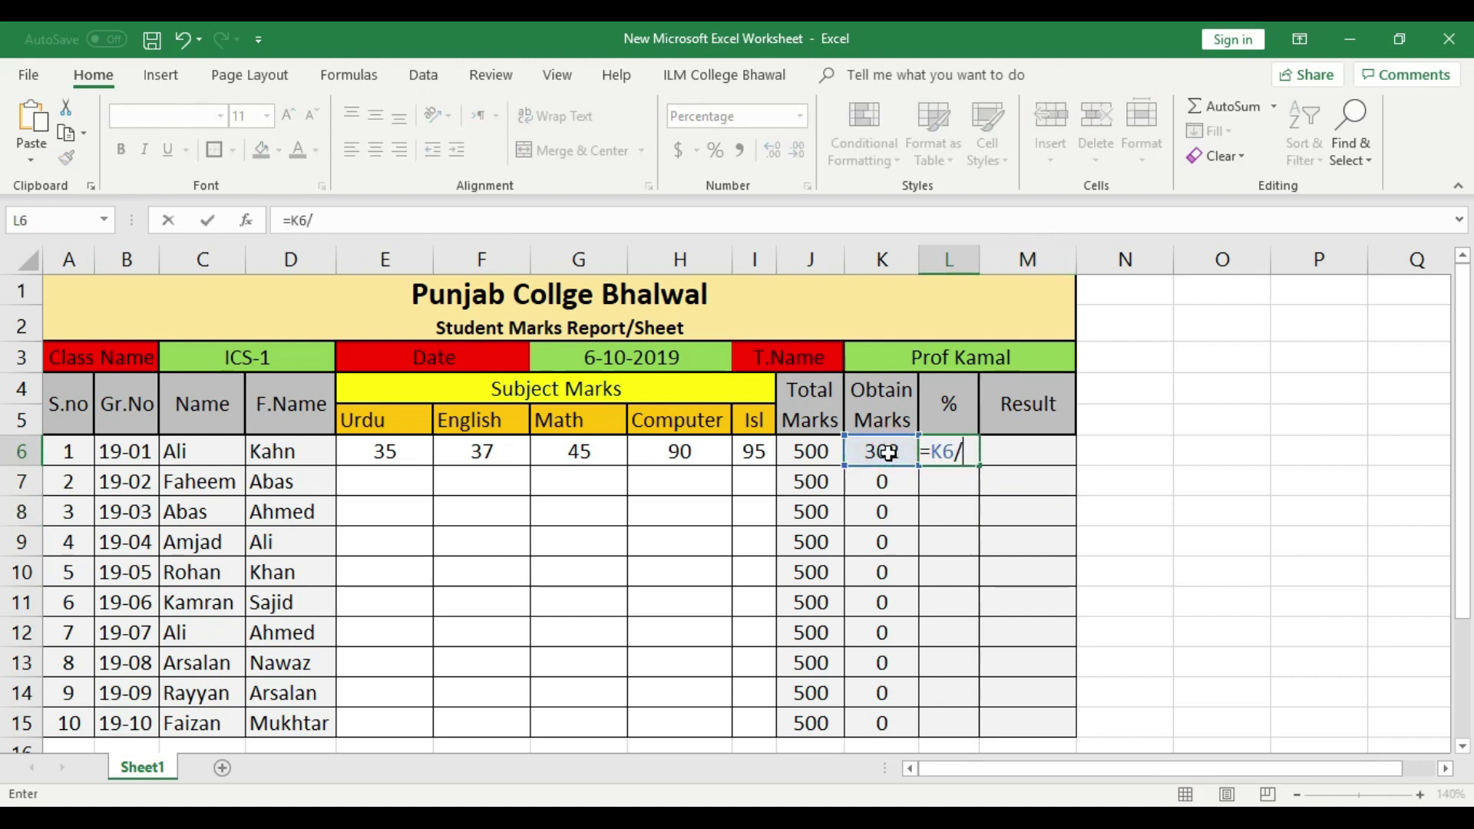
left_click(812, 455)
key("Return")
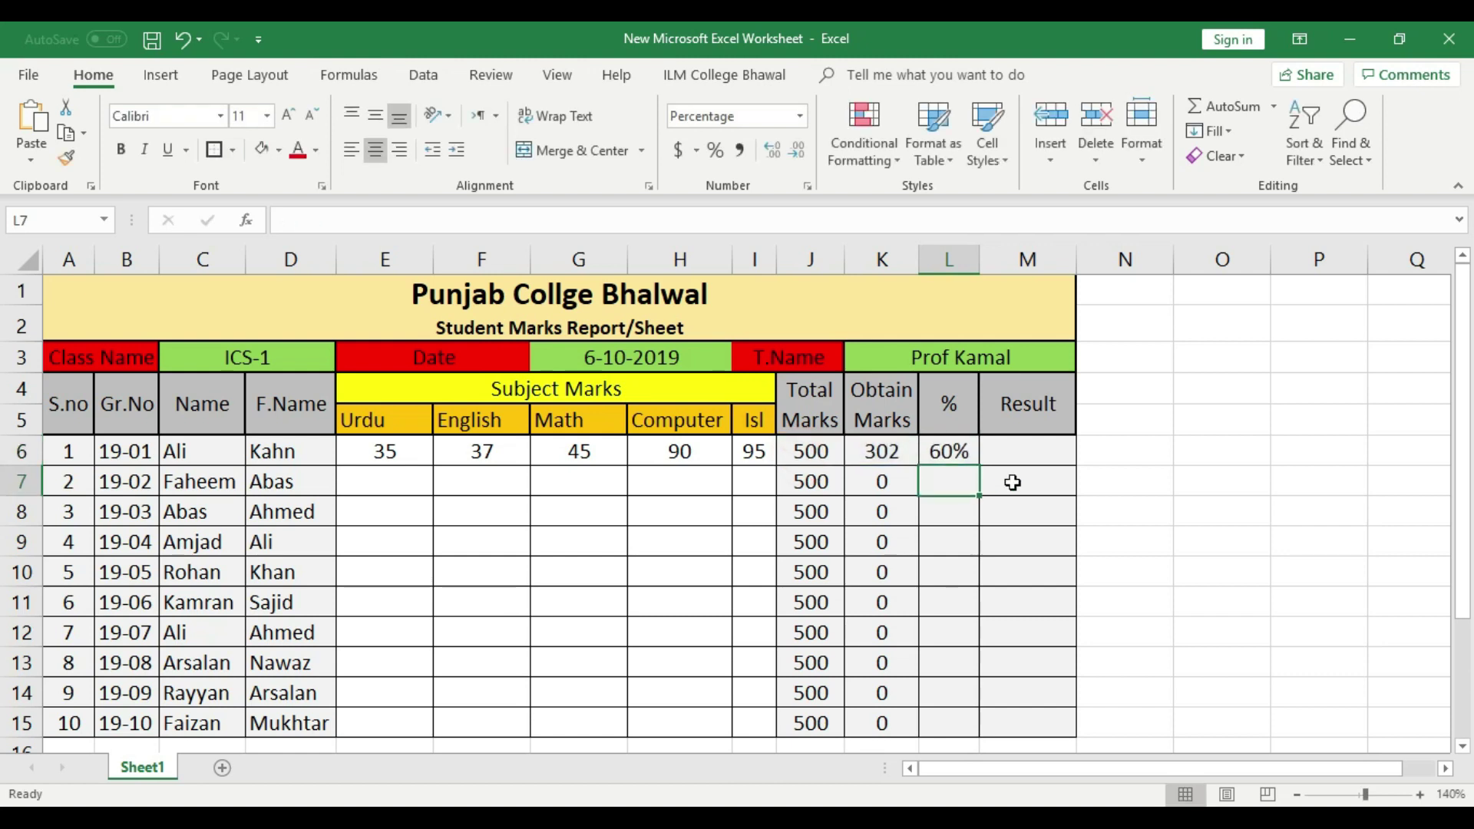
- Fill the percentage formula from L6 down to L15 for all students
left_click(970, 457)
left_click_drag(969, 457, 976, 733)
left_click(1024, 621)
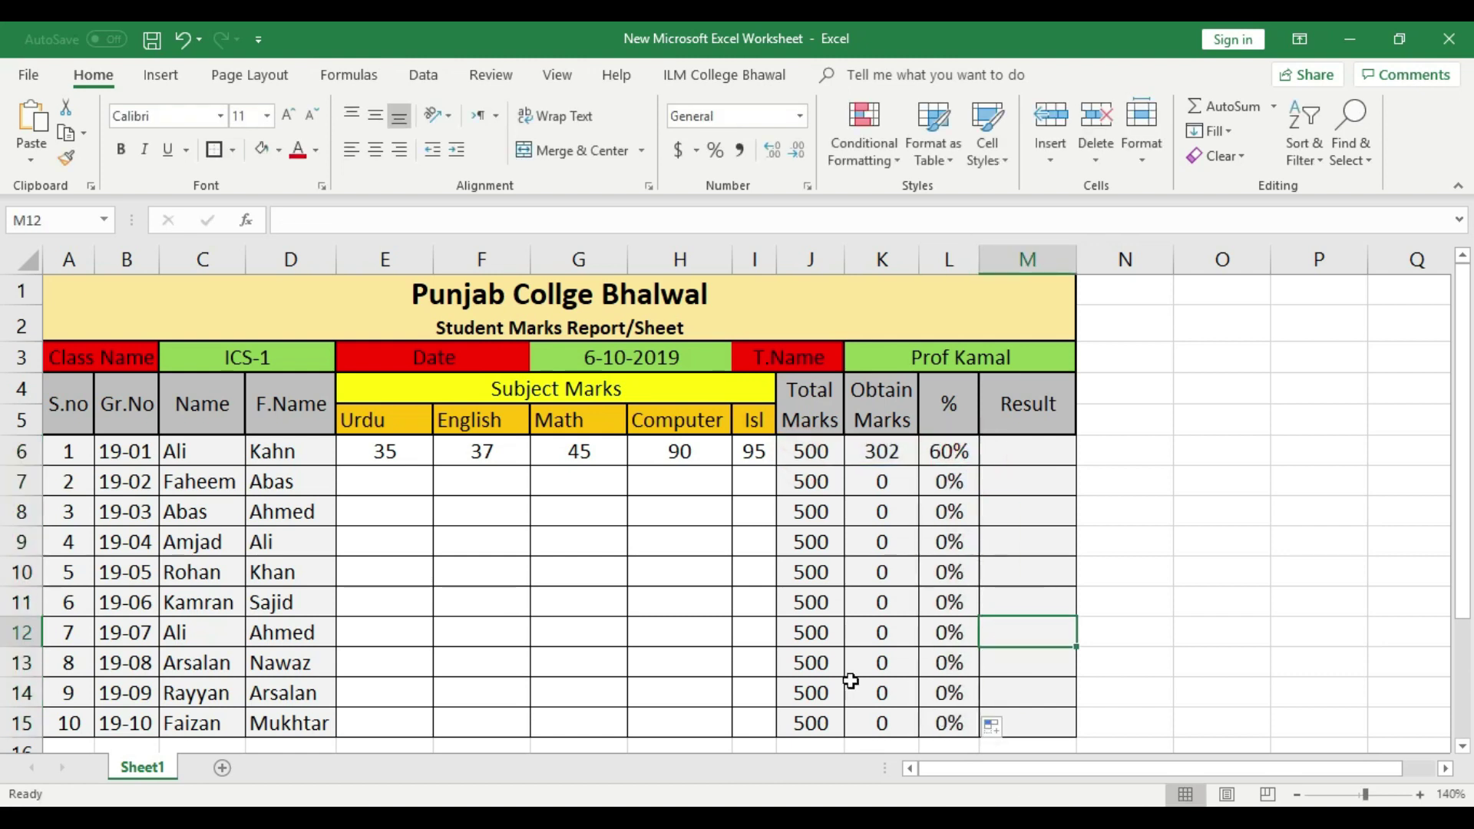
mouse_move(396, 482)
left_mouse_down()
mouse_move(661, 658)
mouse_move(695, 720)
left_mouse_up()
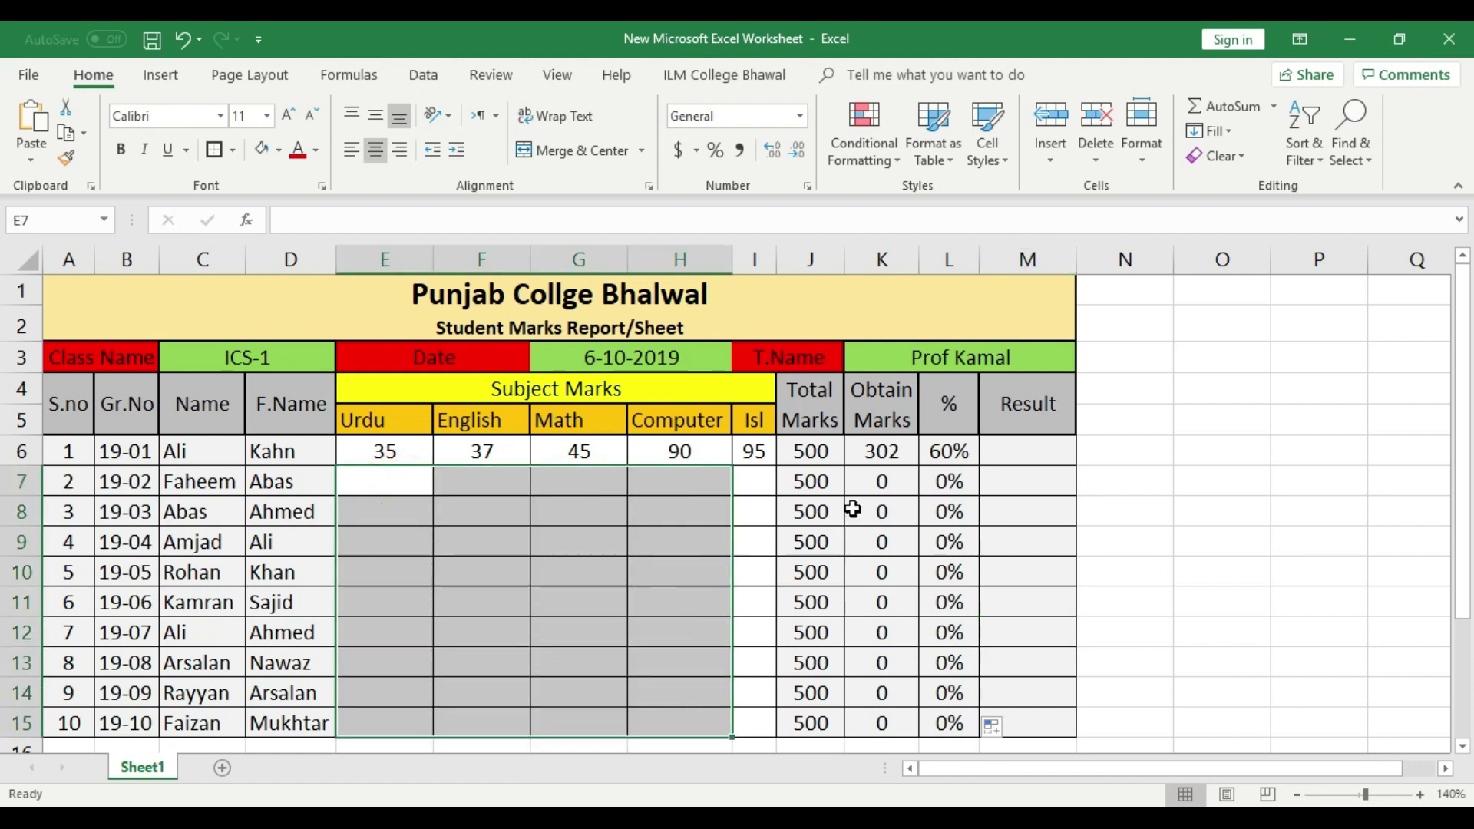
left_click(879, 482)
mouse_move(376, 477)
left_mouse_down()
mouse_move(694, 710)
mouse_move(753, 728)
left_mouse_up()
left_click(657, 658)
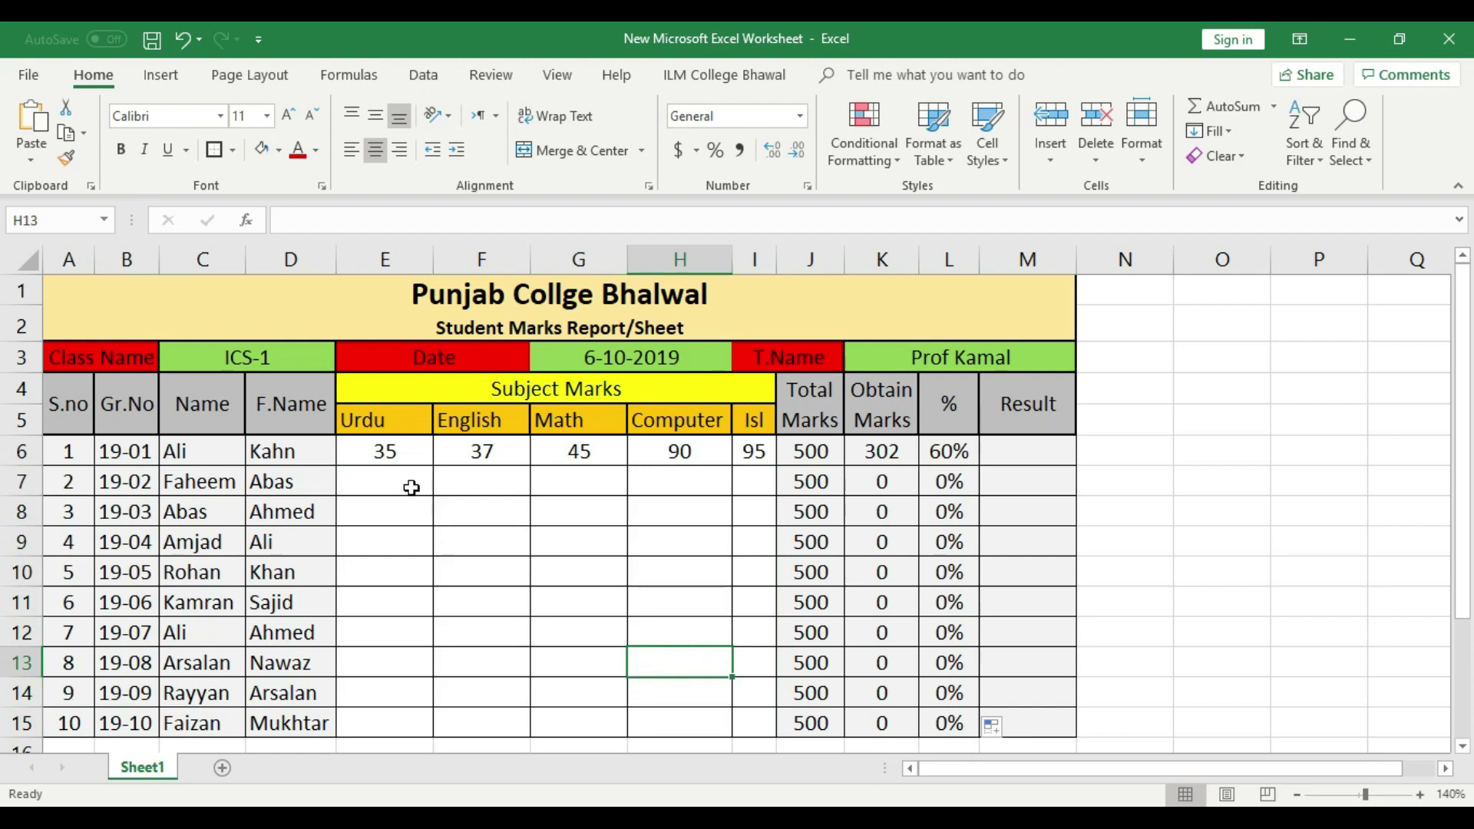
- Enter the second student's marks in E7:I7: 45 for Urdu, 25 for English, 97 for Math, 37 for Computer and 99 for Isl
left_click(412, 487)
type("45")
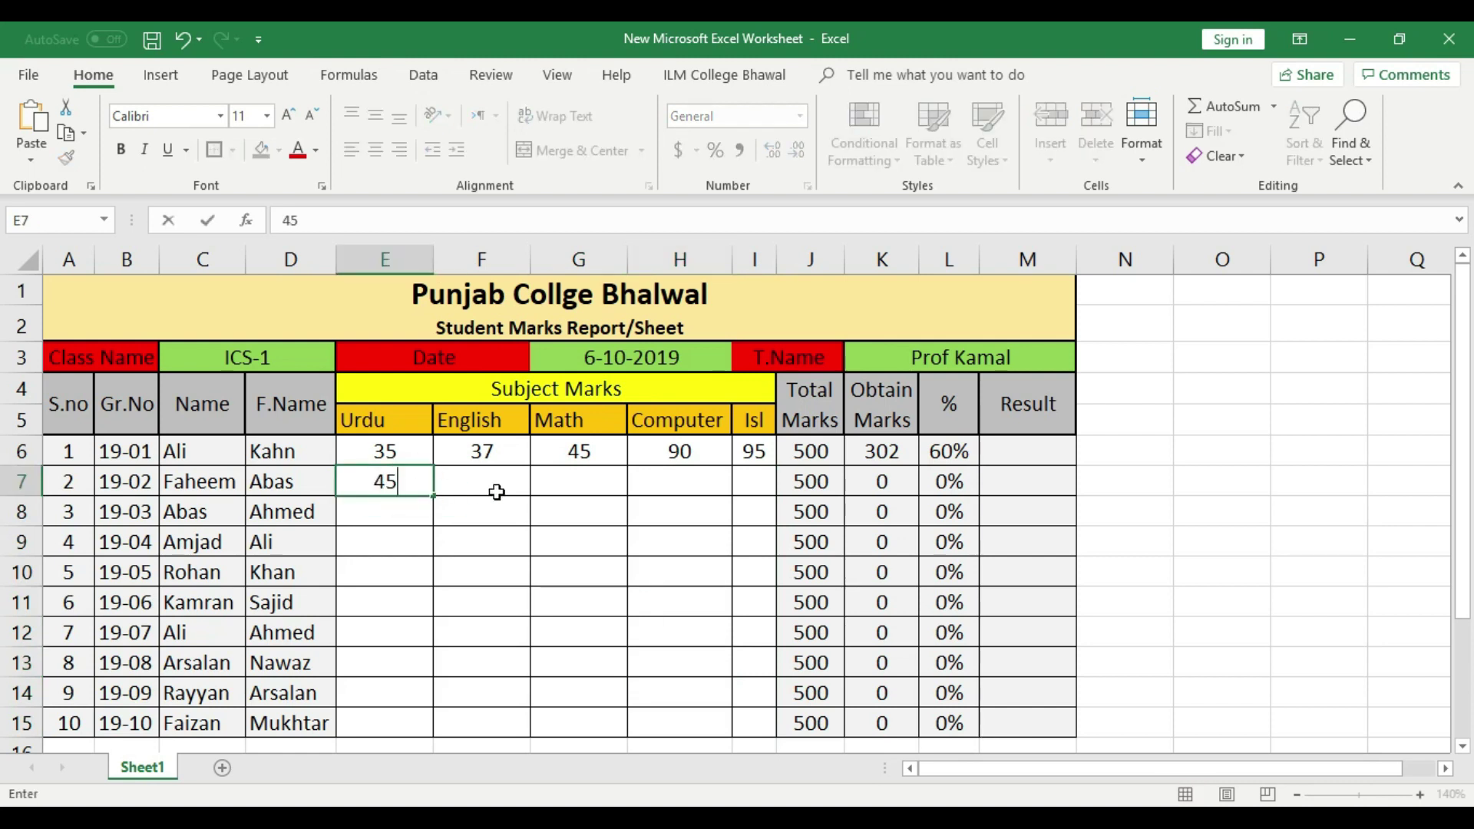
left_click(497, 492)
type("2")
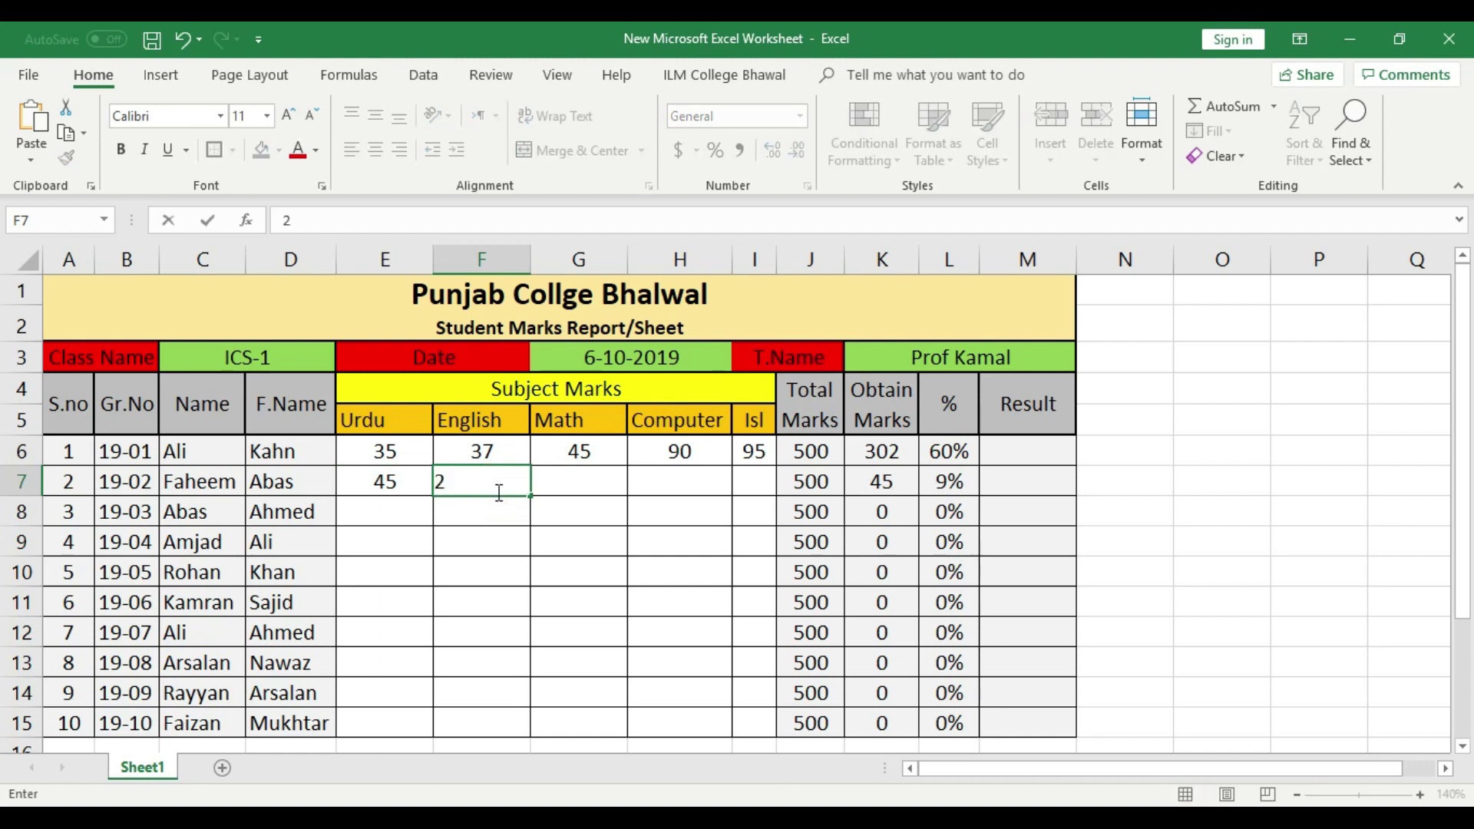
type("5")
key("Tab")
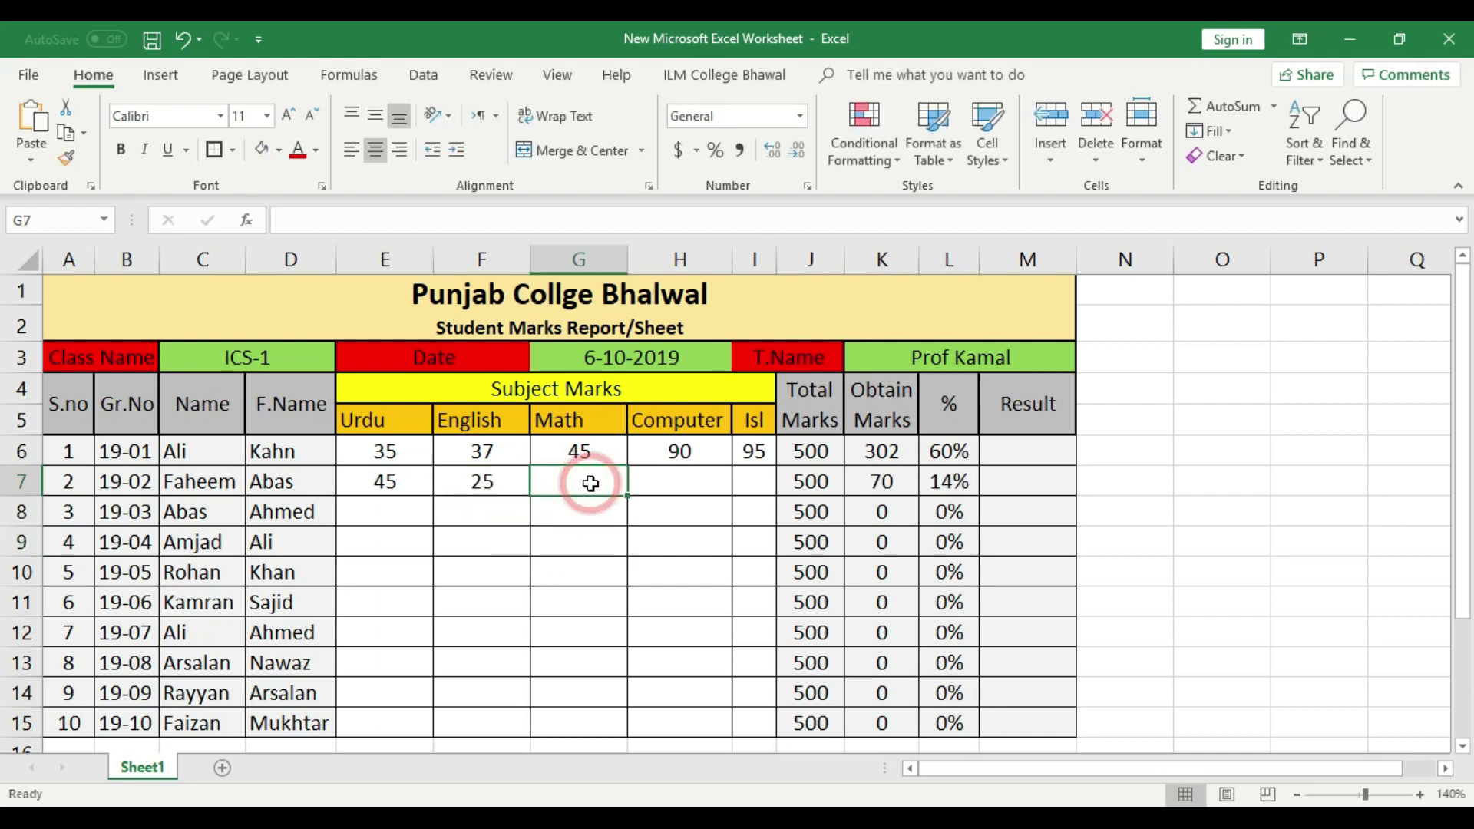
type("97")
left_click(618, 543)
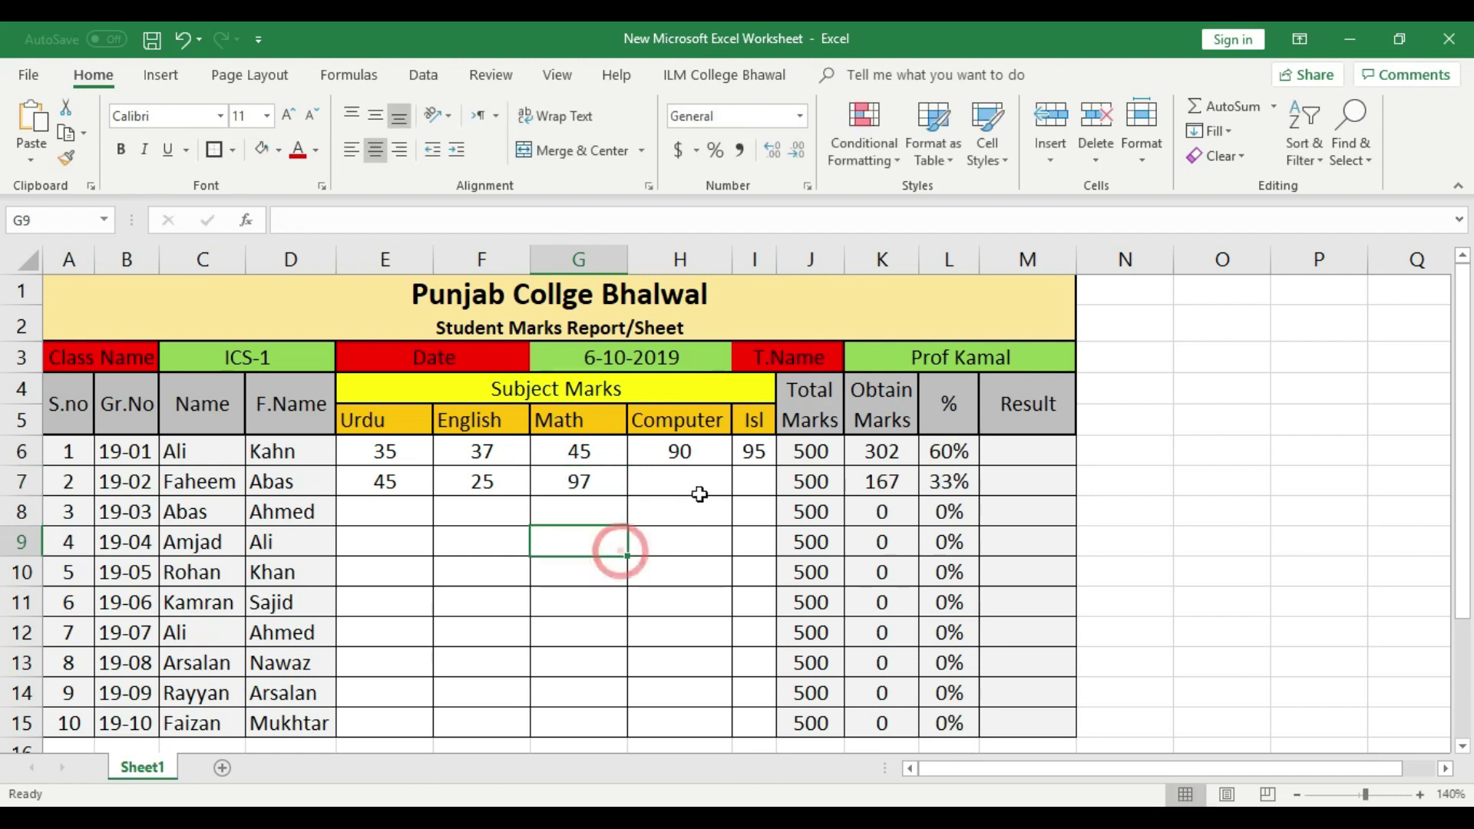
left_click(701, 484)
type("37")
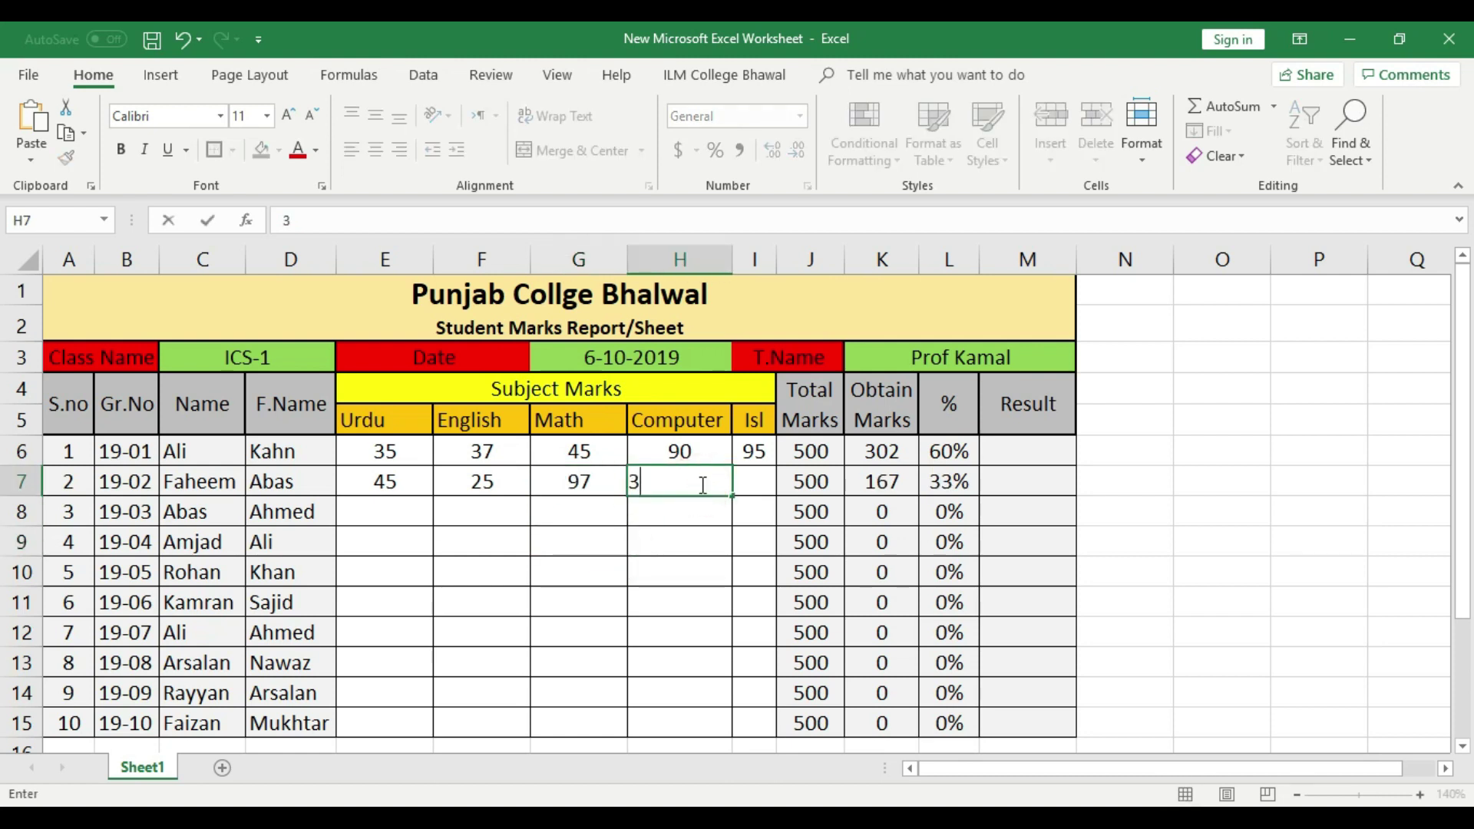
left_click(755, 480)
type("99")
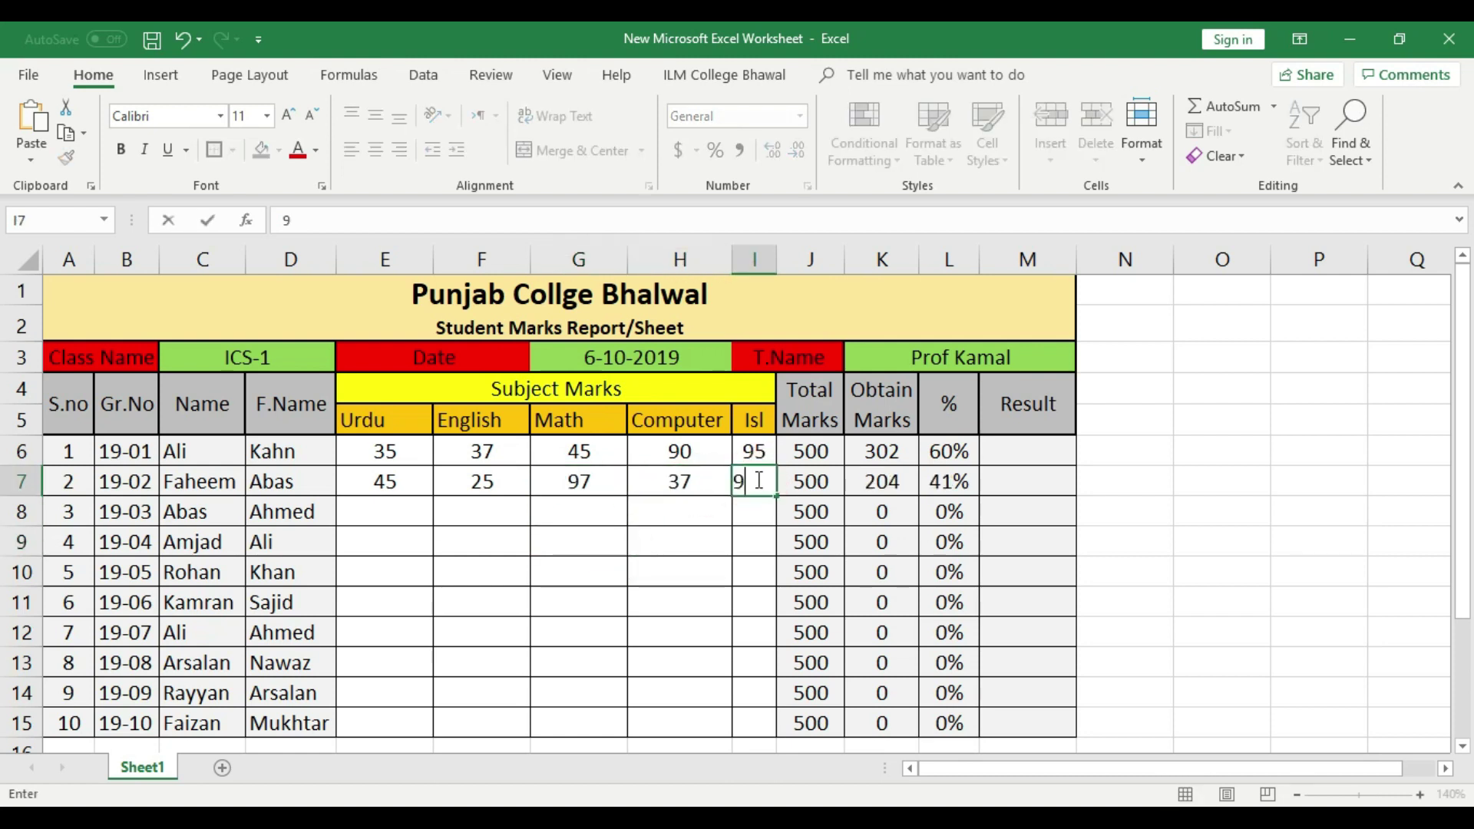
left_click(744, 537)
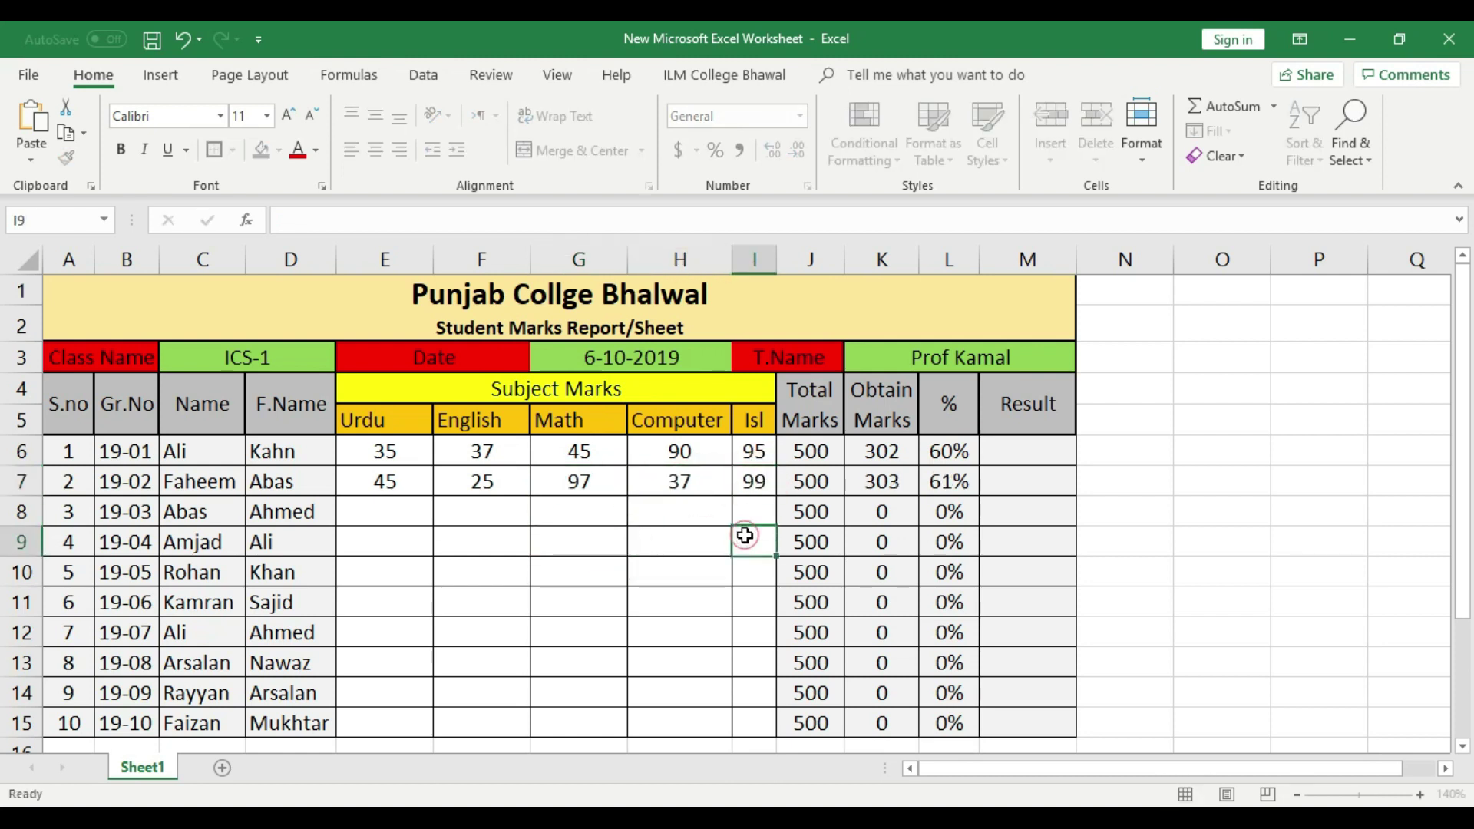
- Enter the third student's marks in E8:I8: 98 for Urdu, 99 for English, 92 for Math, 20 for Computer and 94 for Isl
left_click(406, 509)
type("98")
left_click(494, 512)
type("99")
left_click(595, 516)
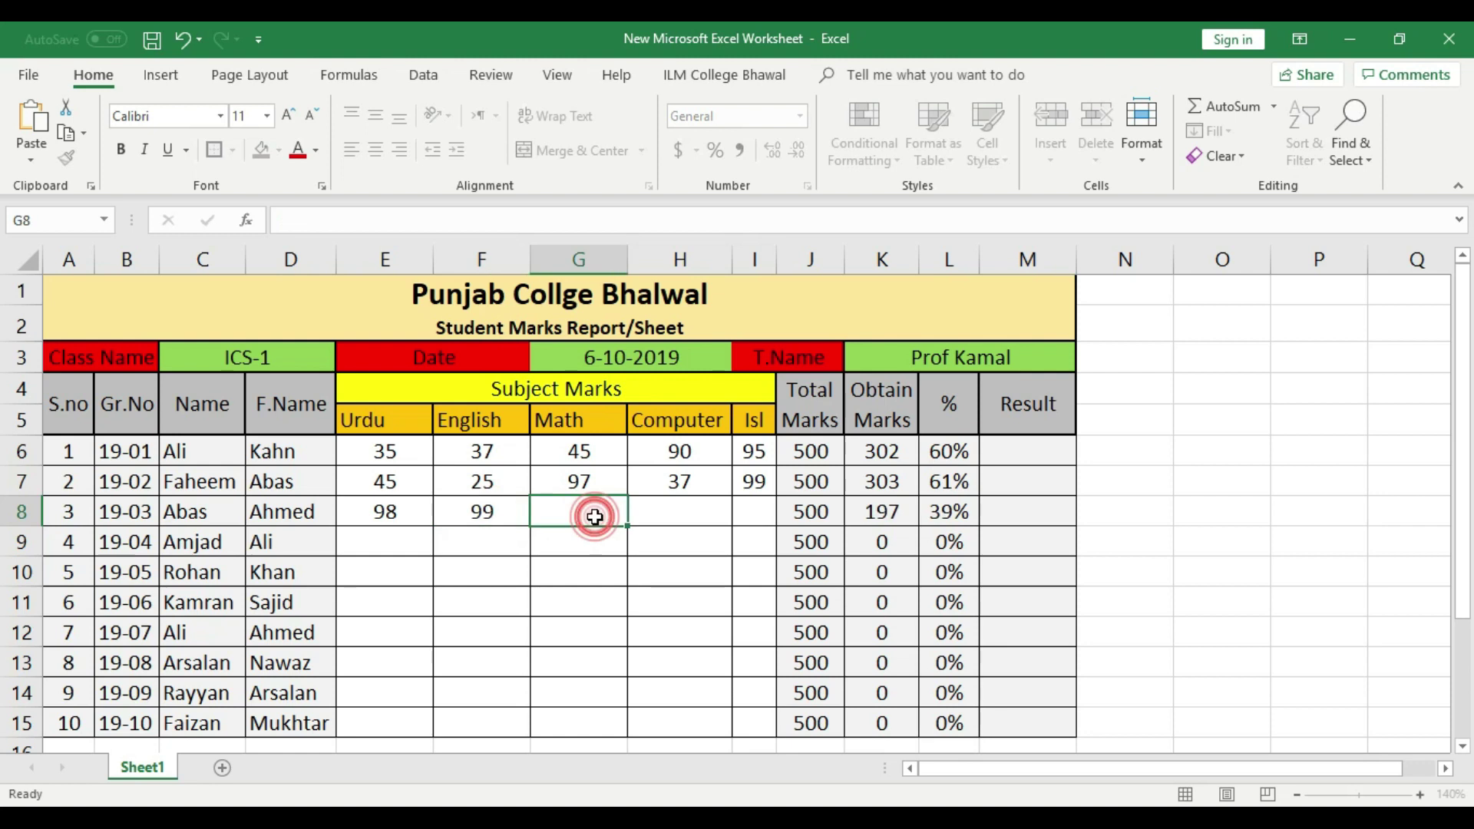
type("92")
left_click(662, 513)
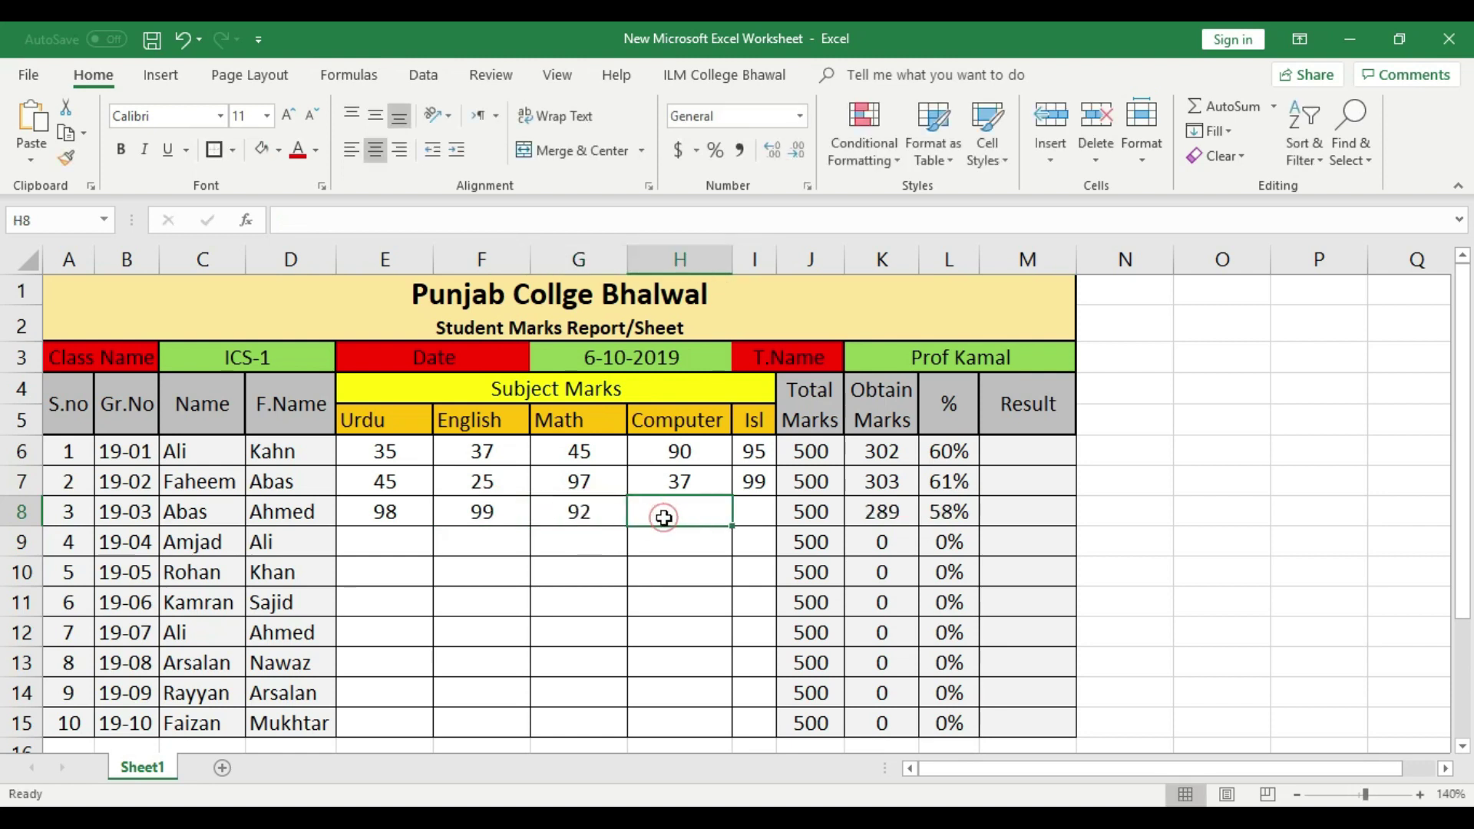
type("20")
left_click(750, 508)
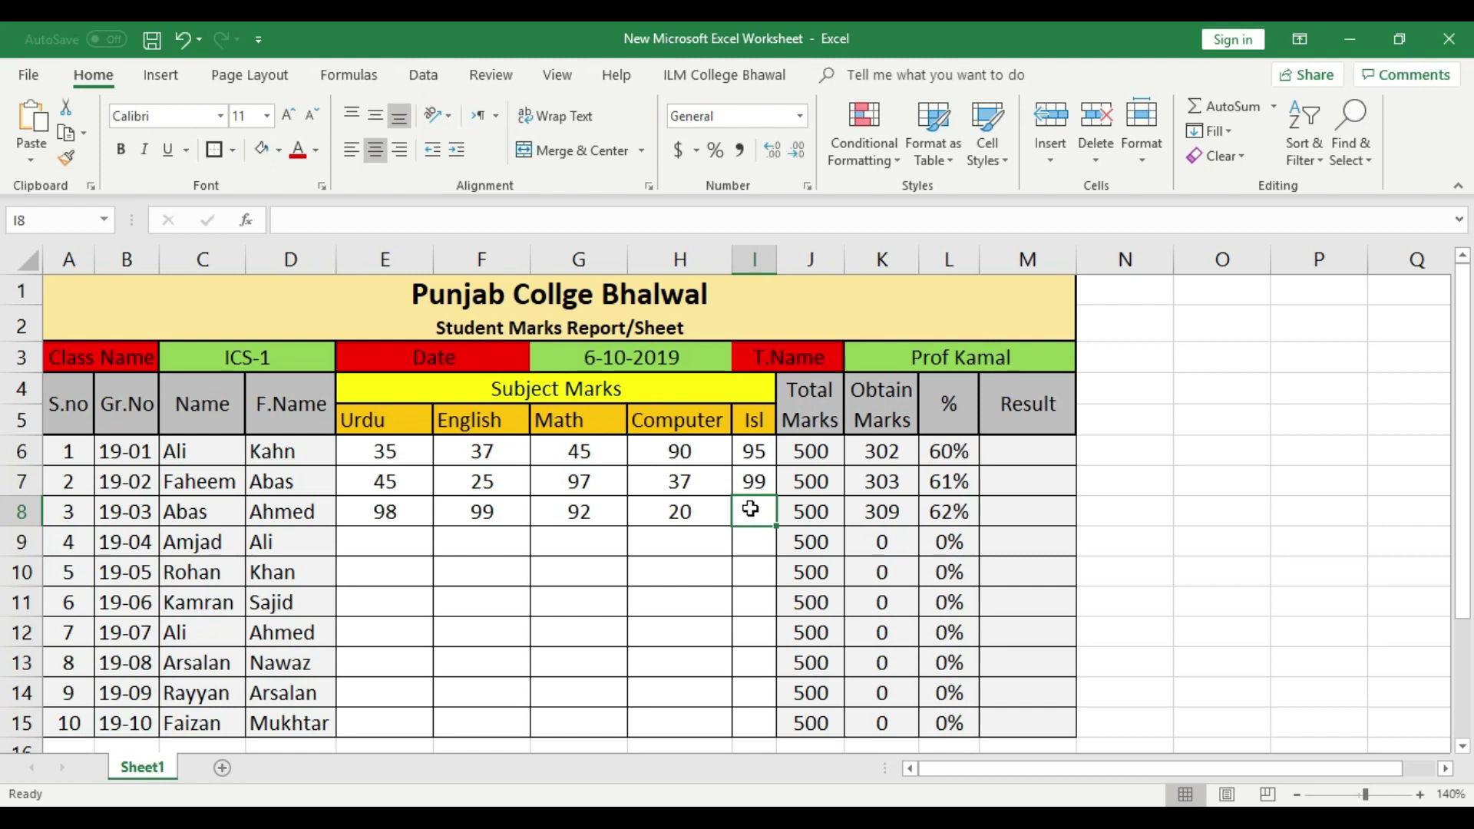
type("94")
left_click(737, 574)
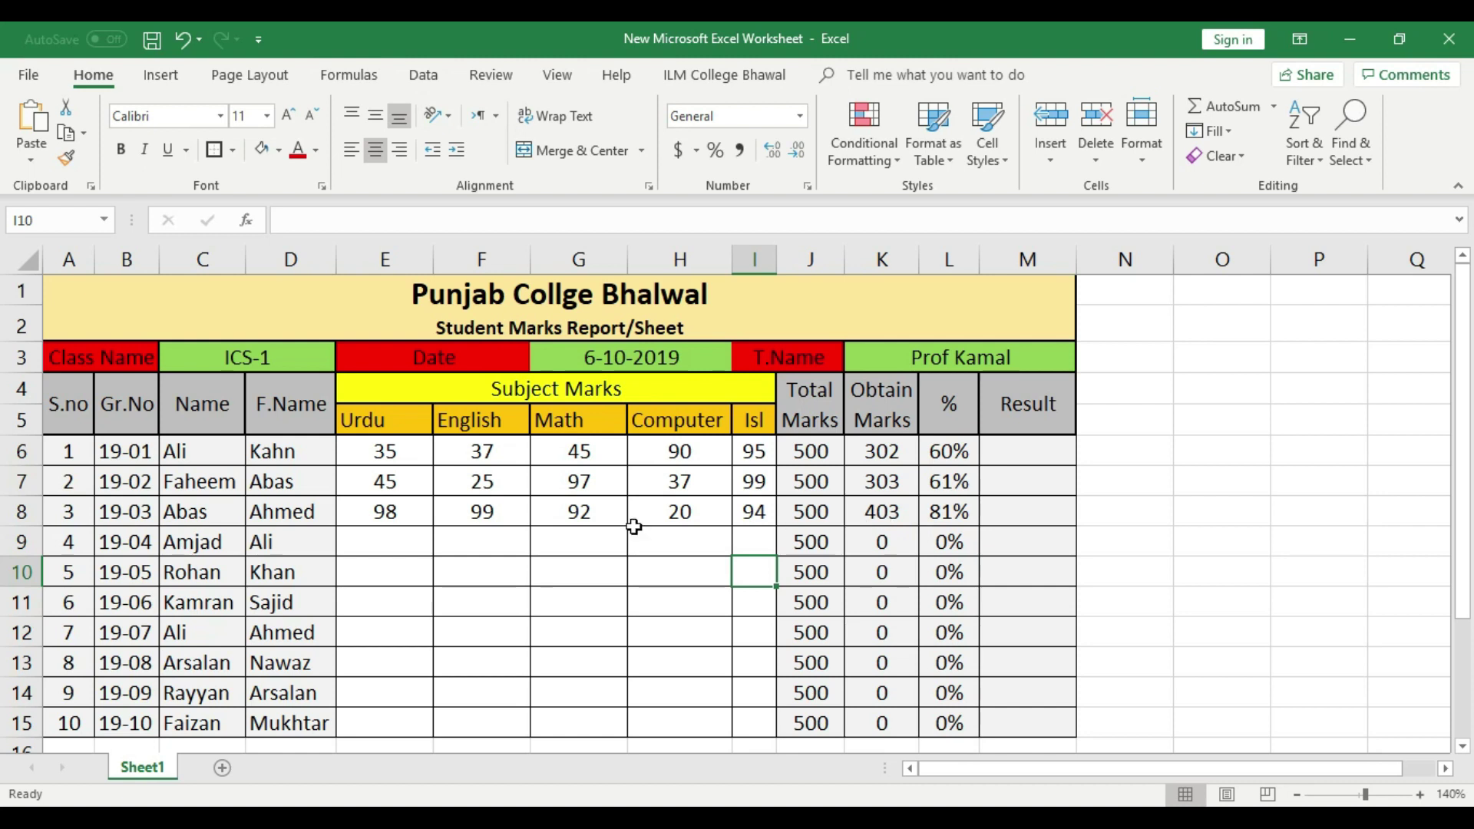
- Enter the fourth student's marks in E9:I9: 78 for Urdu, 72 for English, 35 for Math, 47 for Computer and 98 for Isl
left_click(399, 545)
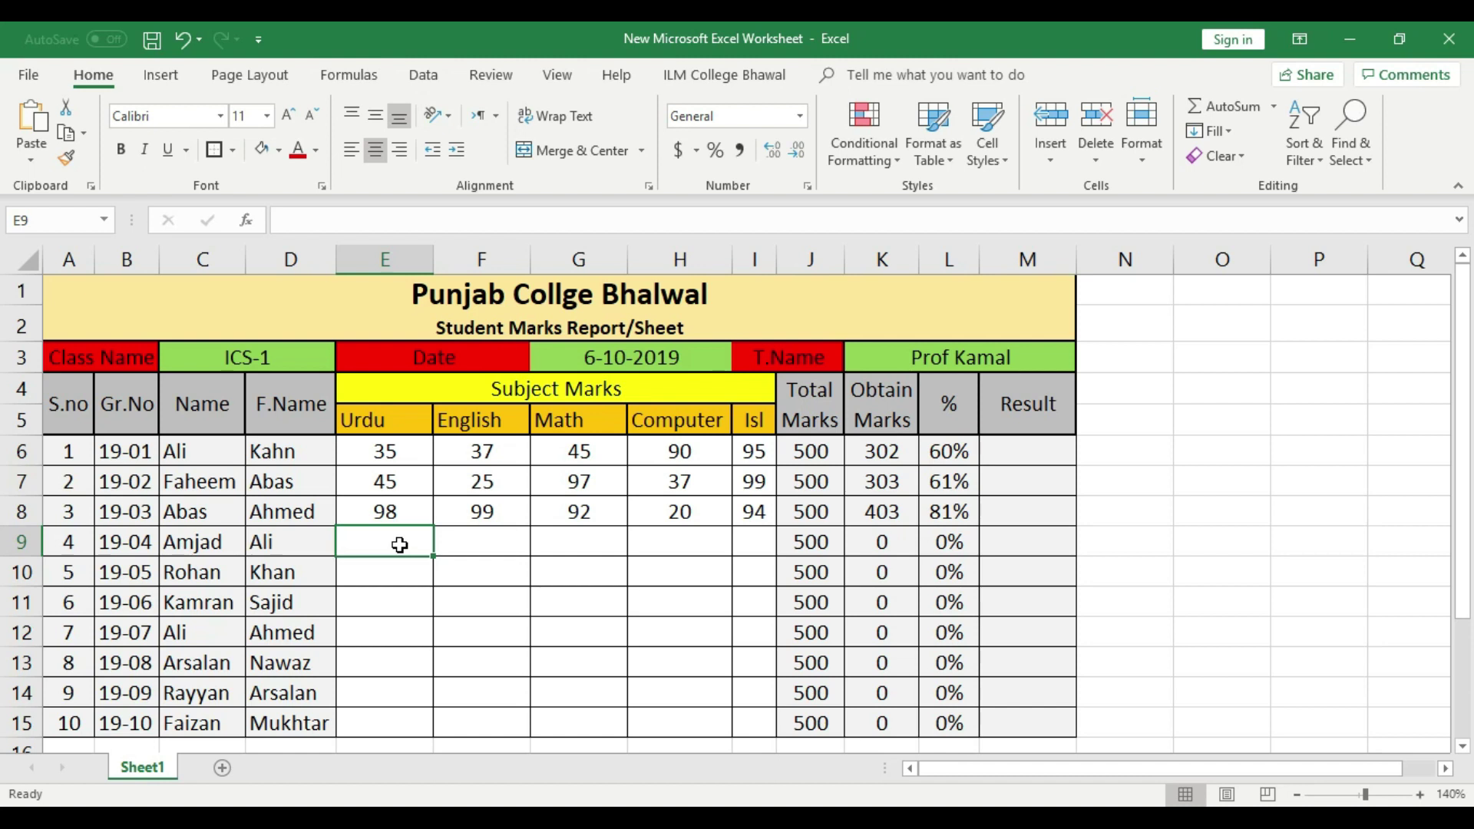
type("78")
left_click(493, 550)
type("7")
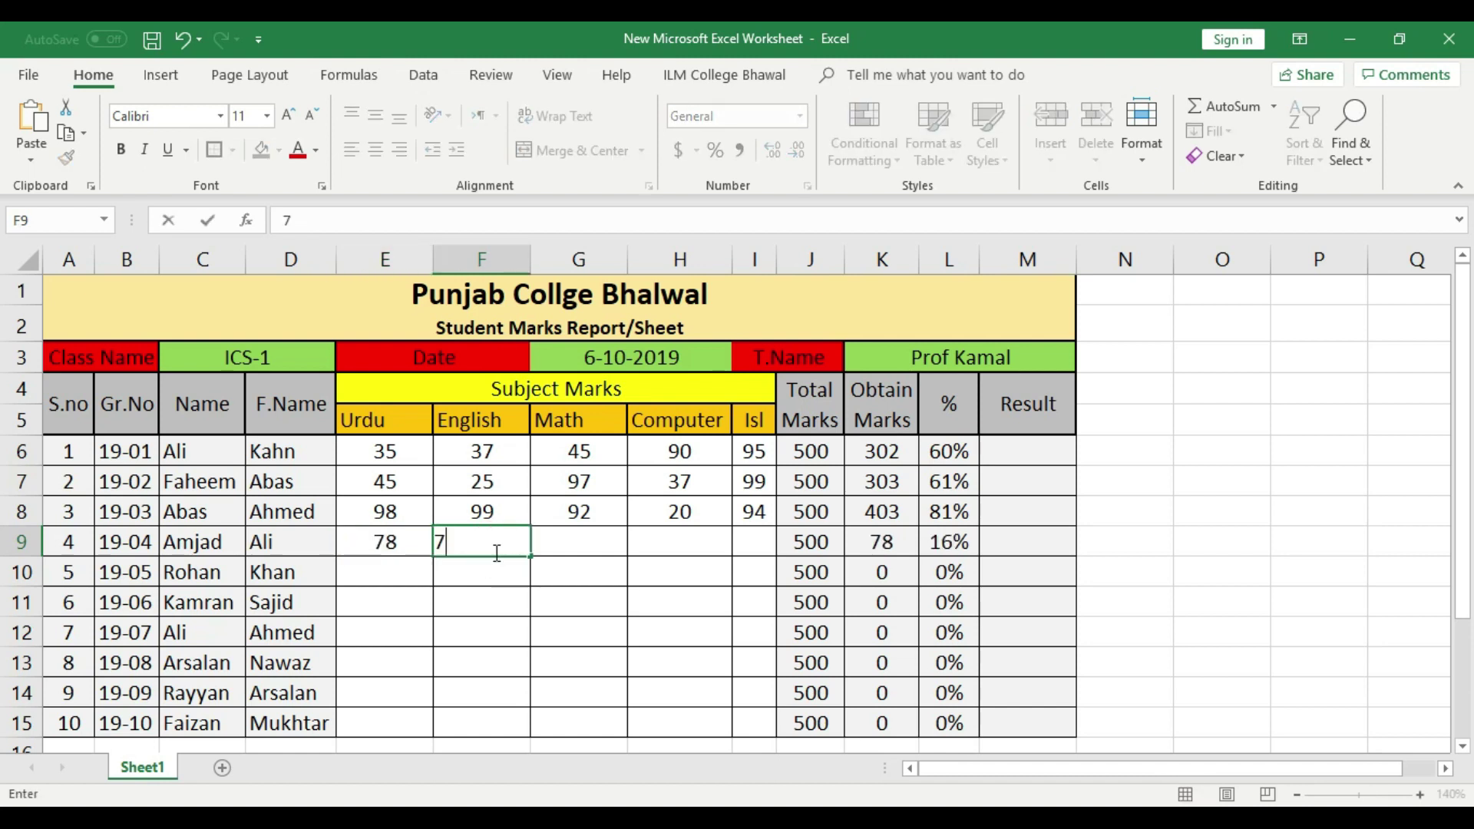
type("2")
left_click(573, 547)
type("35")
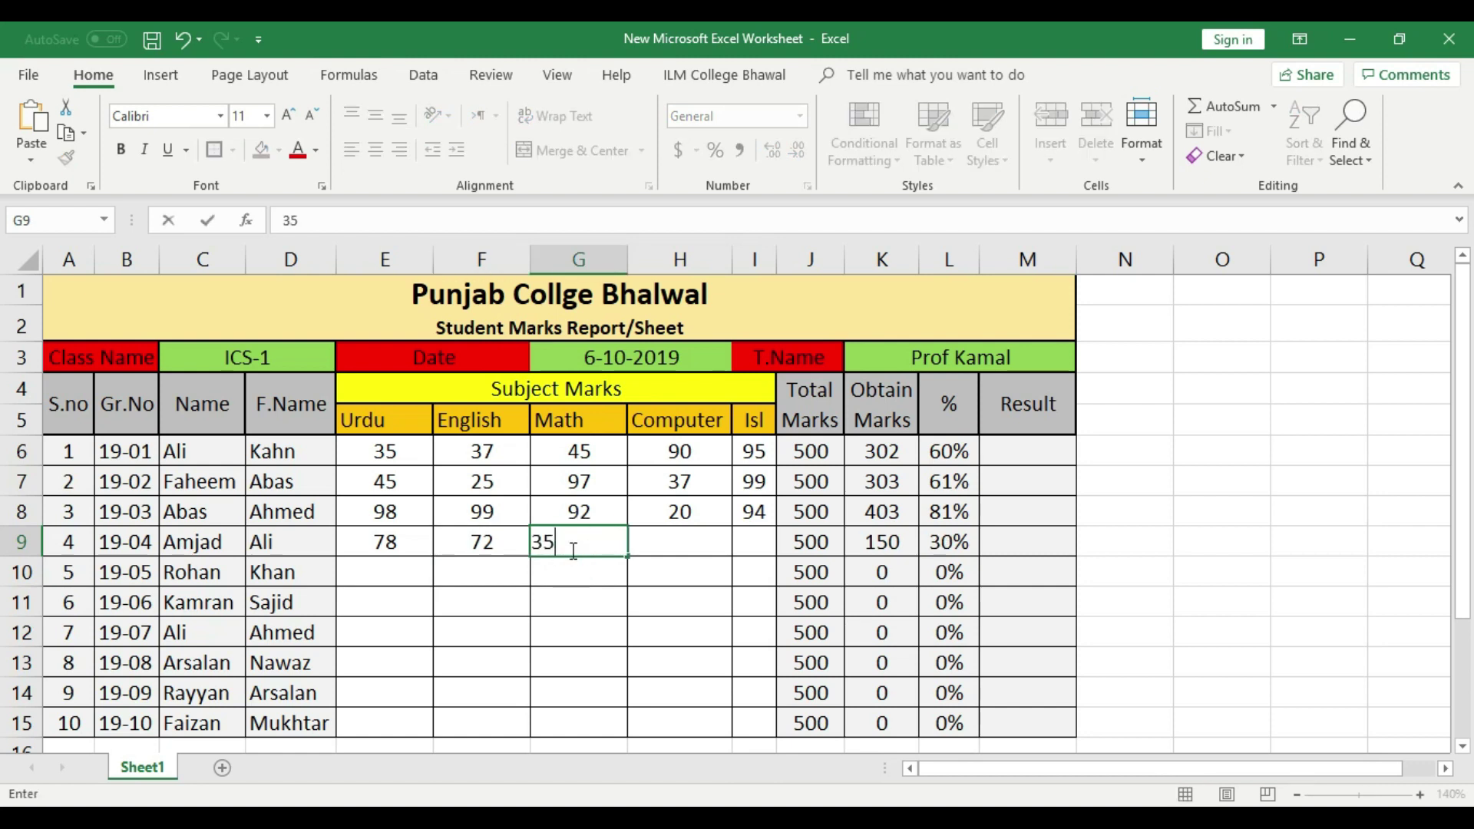
left_click(661, 549)
type("47")
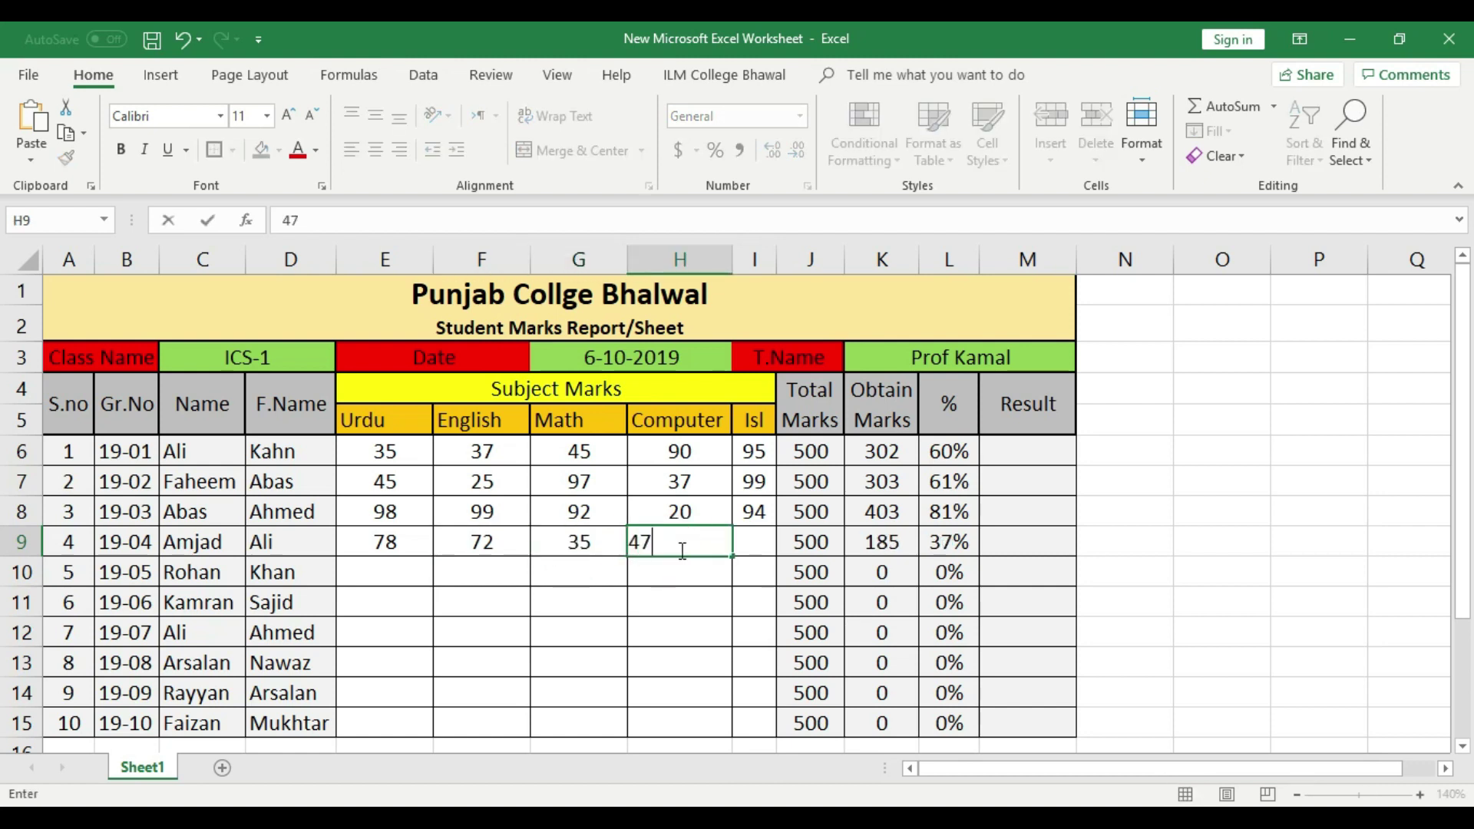
left_click(744, 535)
type("98")
left_click(744, 609)
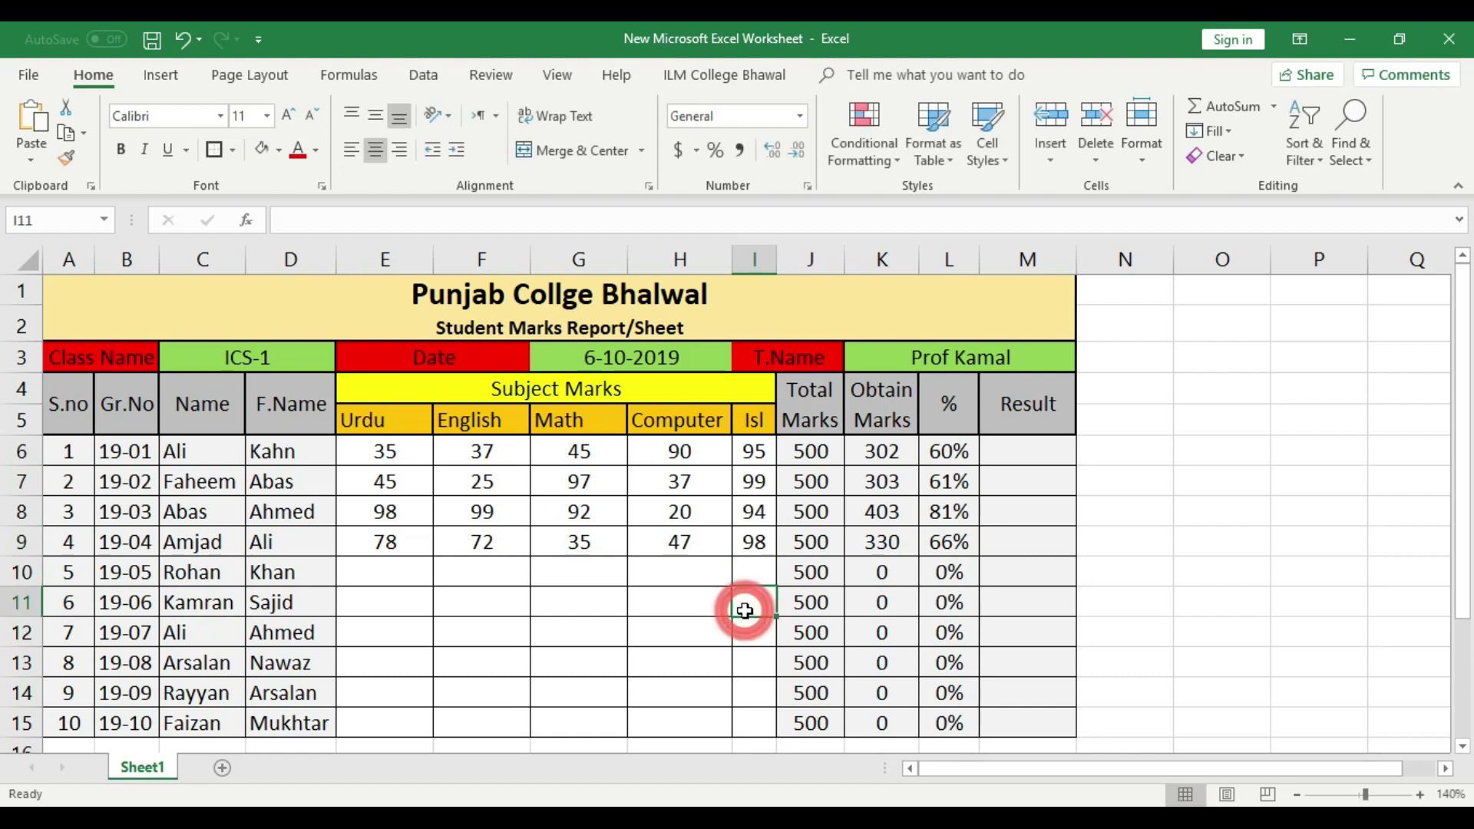
- Enter the row 10 student's marks: Urdu 56, English 15, Math 97, Computer 88 and Isl 25
left_click(403, 571)
type("5")
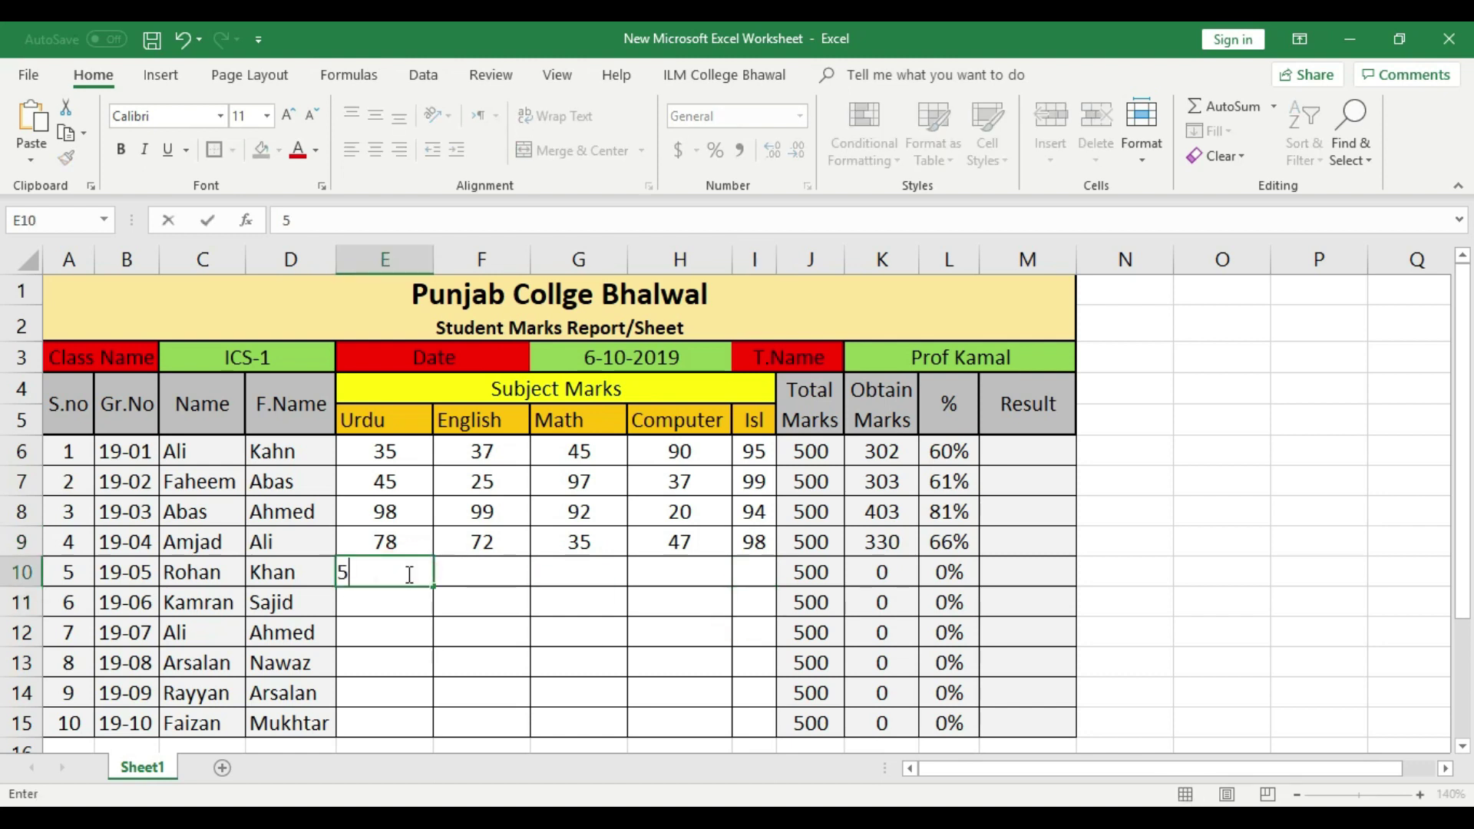
type("6")
left_click(477, 574)
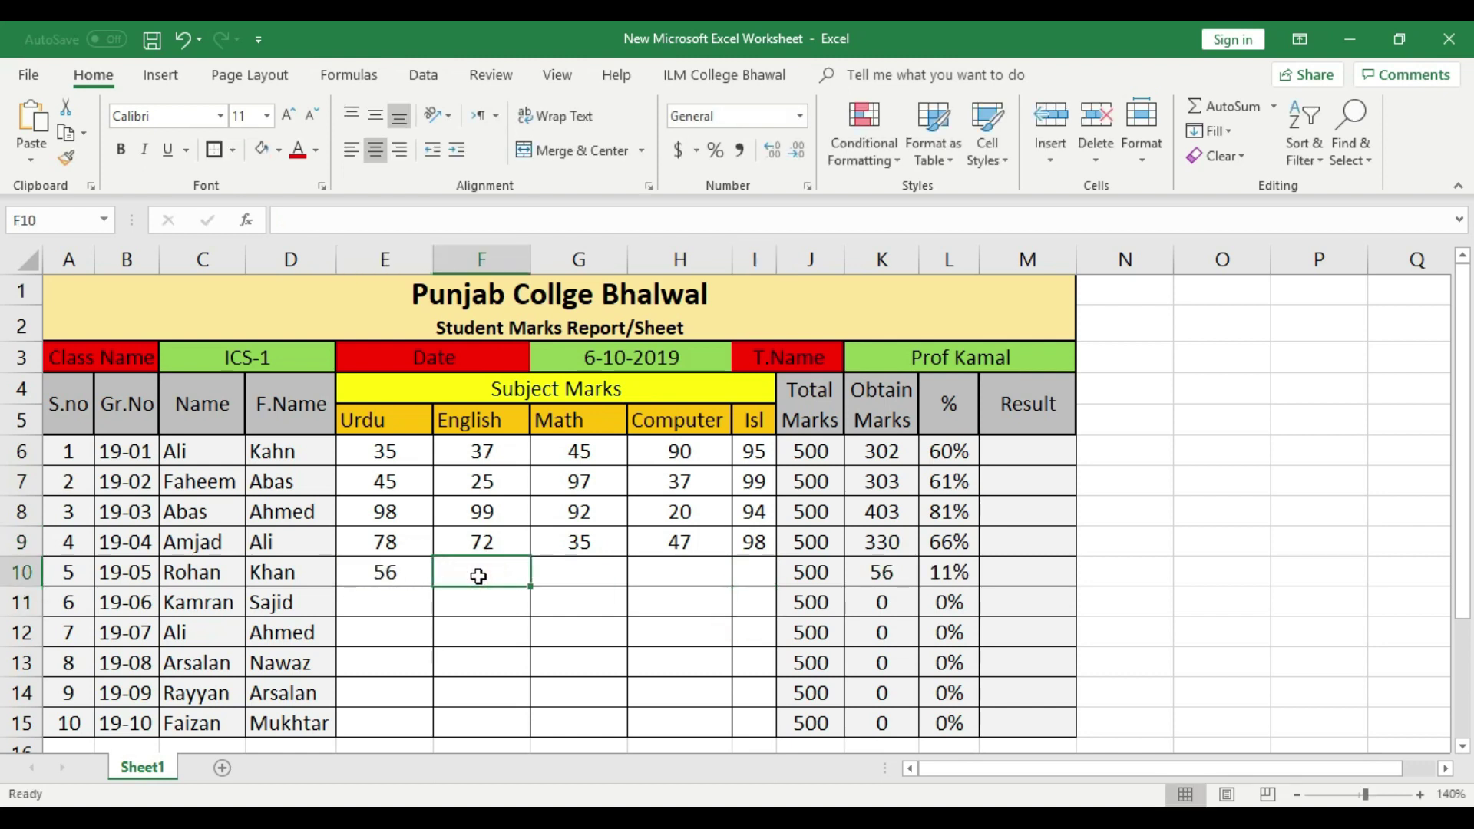
type("15")
left_click(581, 575)
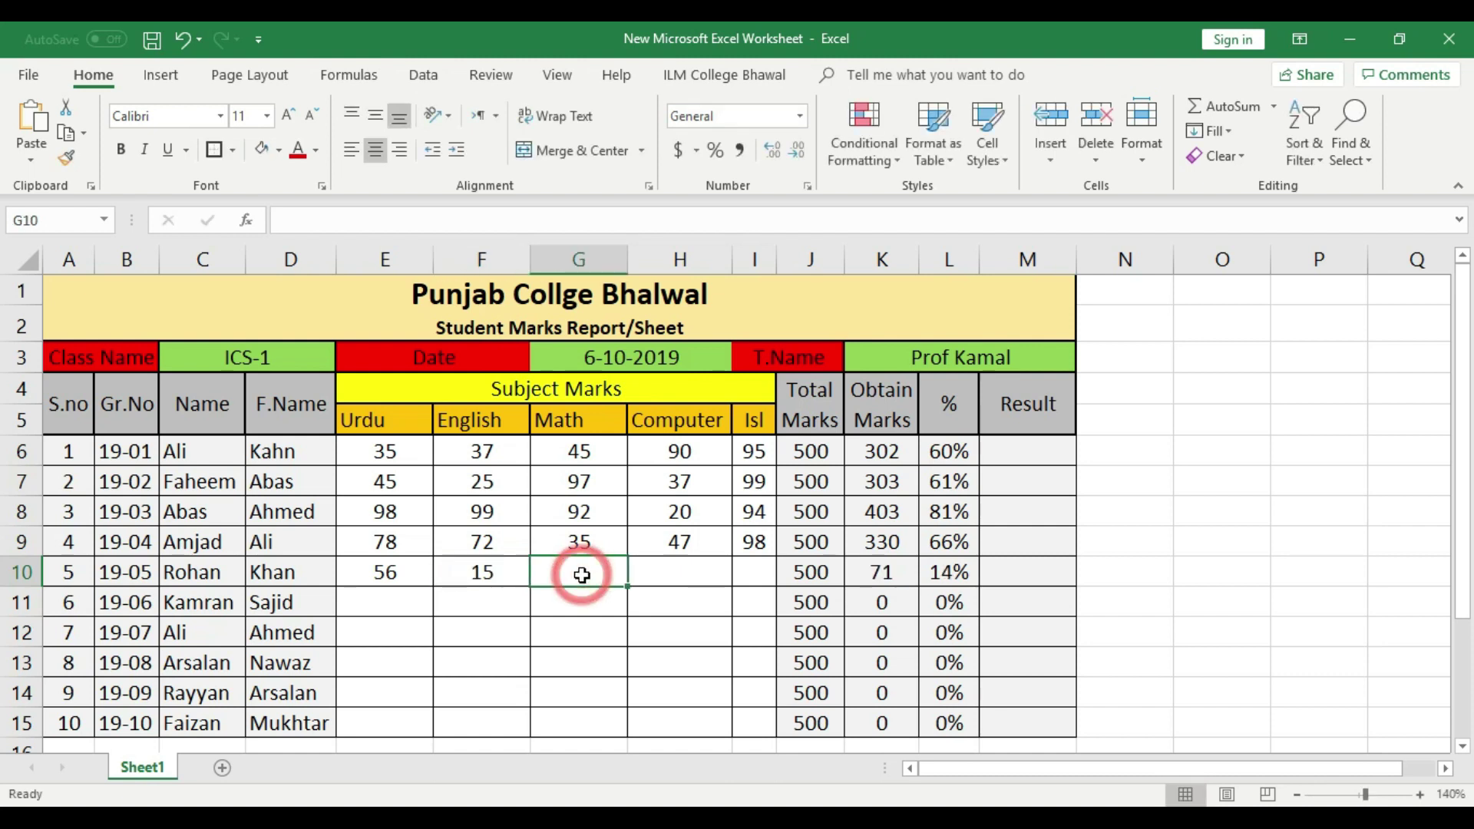
type("97")
left_click(670, 574)
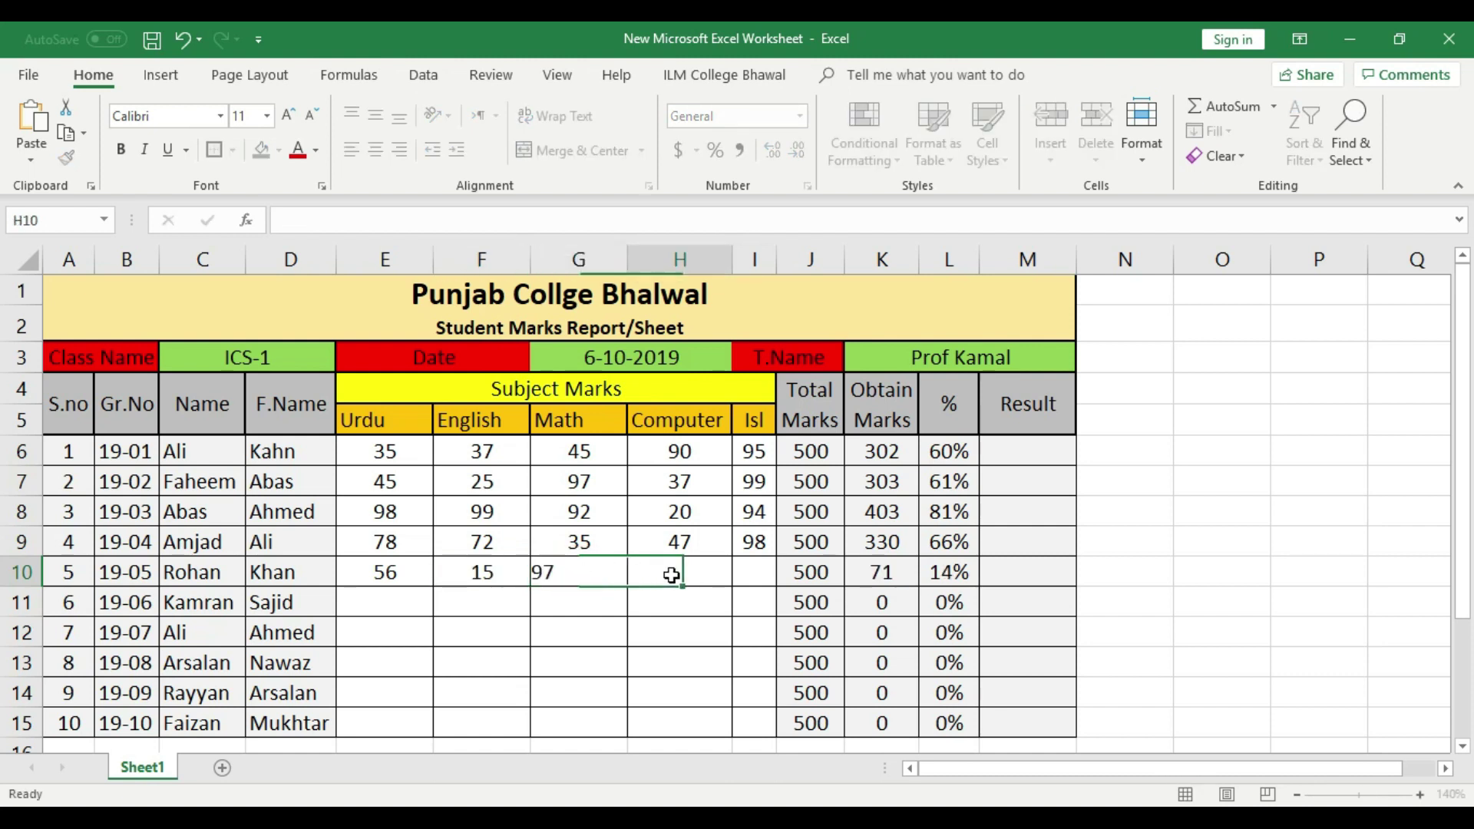
type("88")
left_click(750, 575)
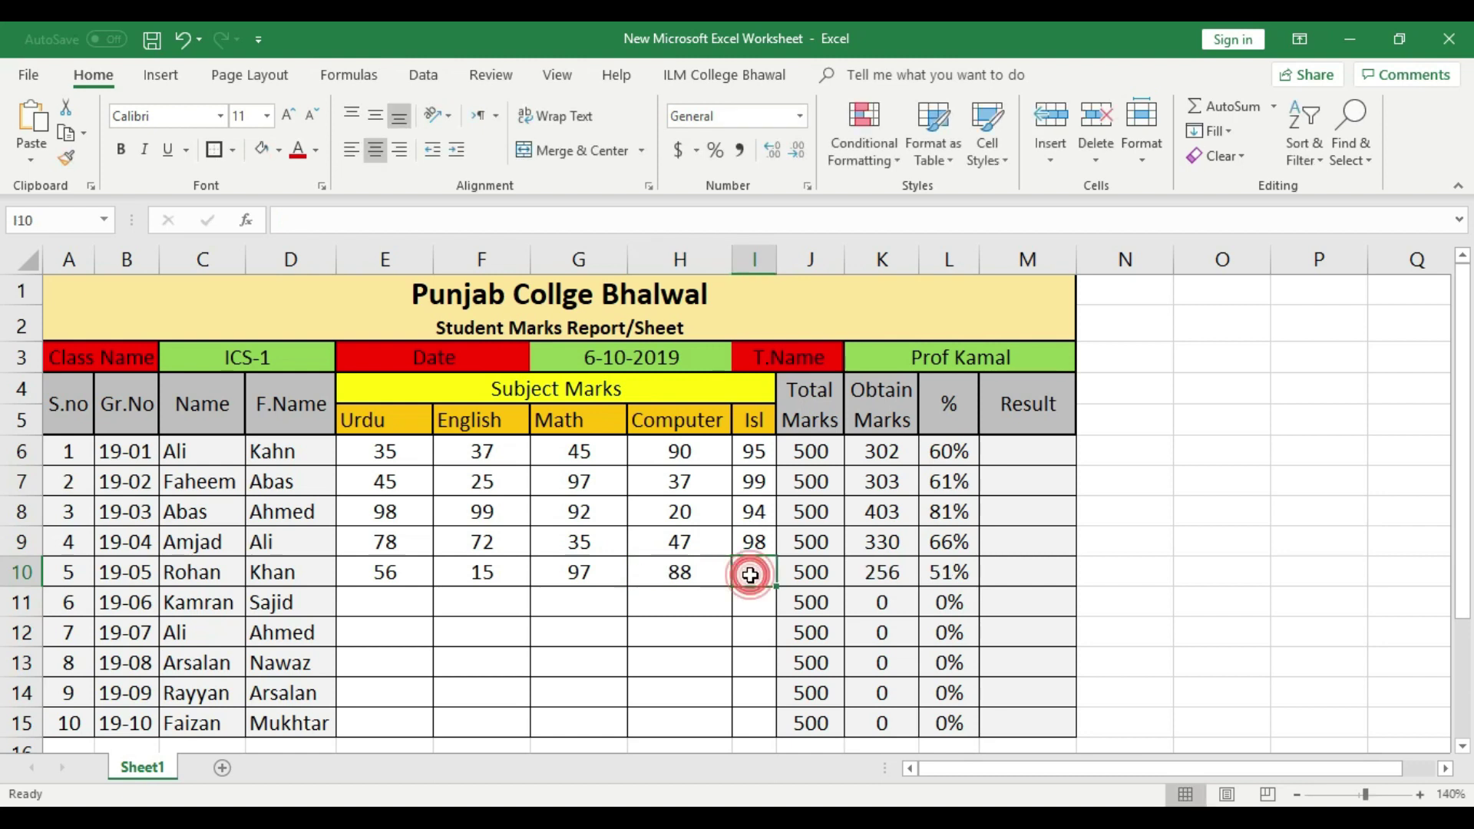
type("25")
left_click(750, 626)
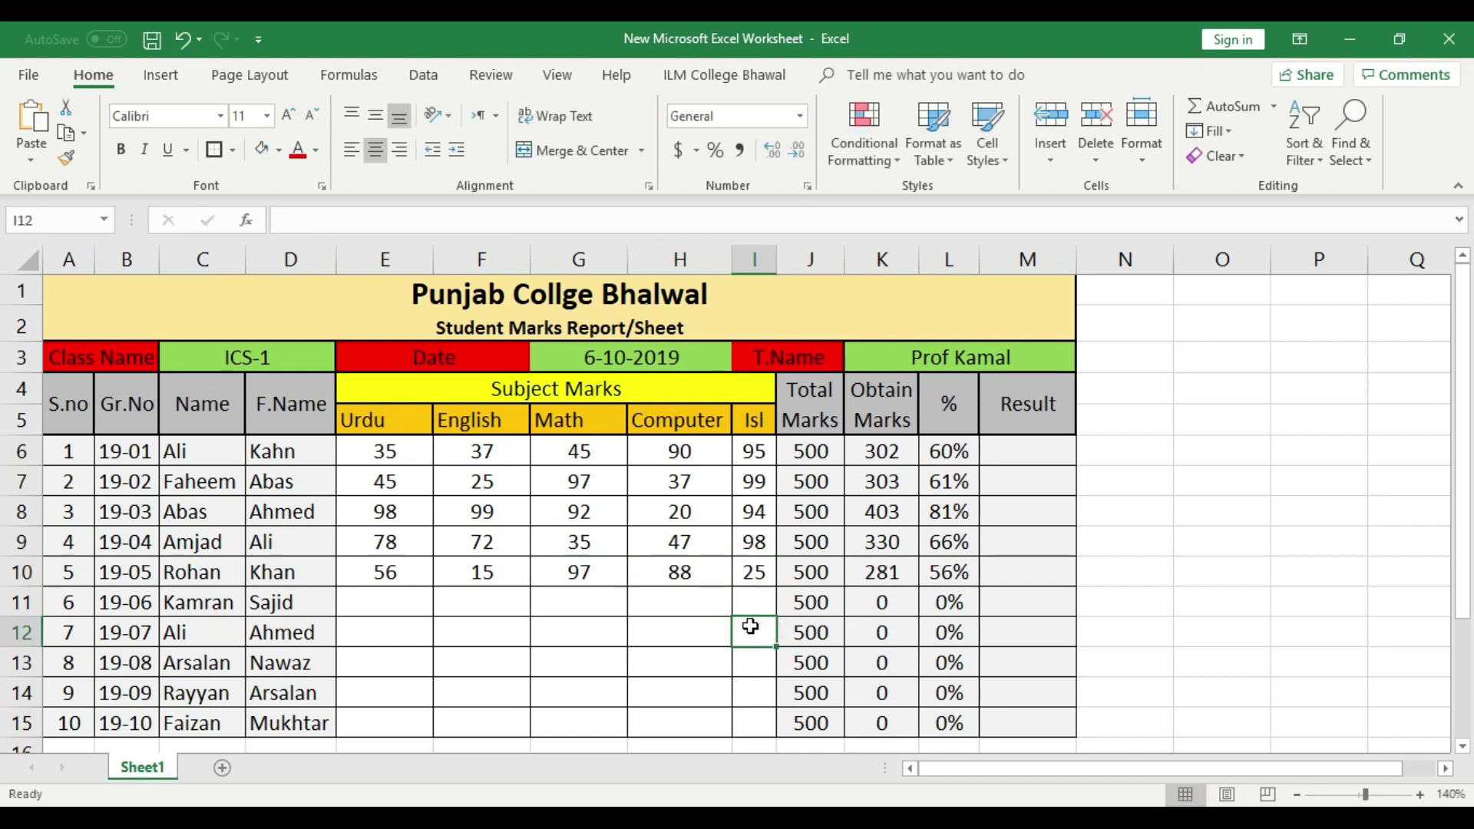
- Enter the row 11 student's marks: Urdu 78, English 79, Math 80, Computer 81 and Isl 30
left_click(407, 609)
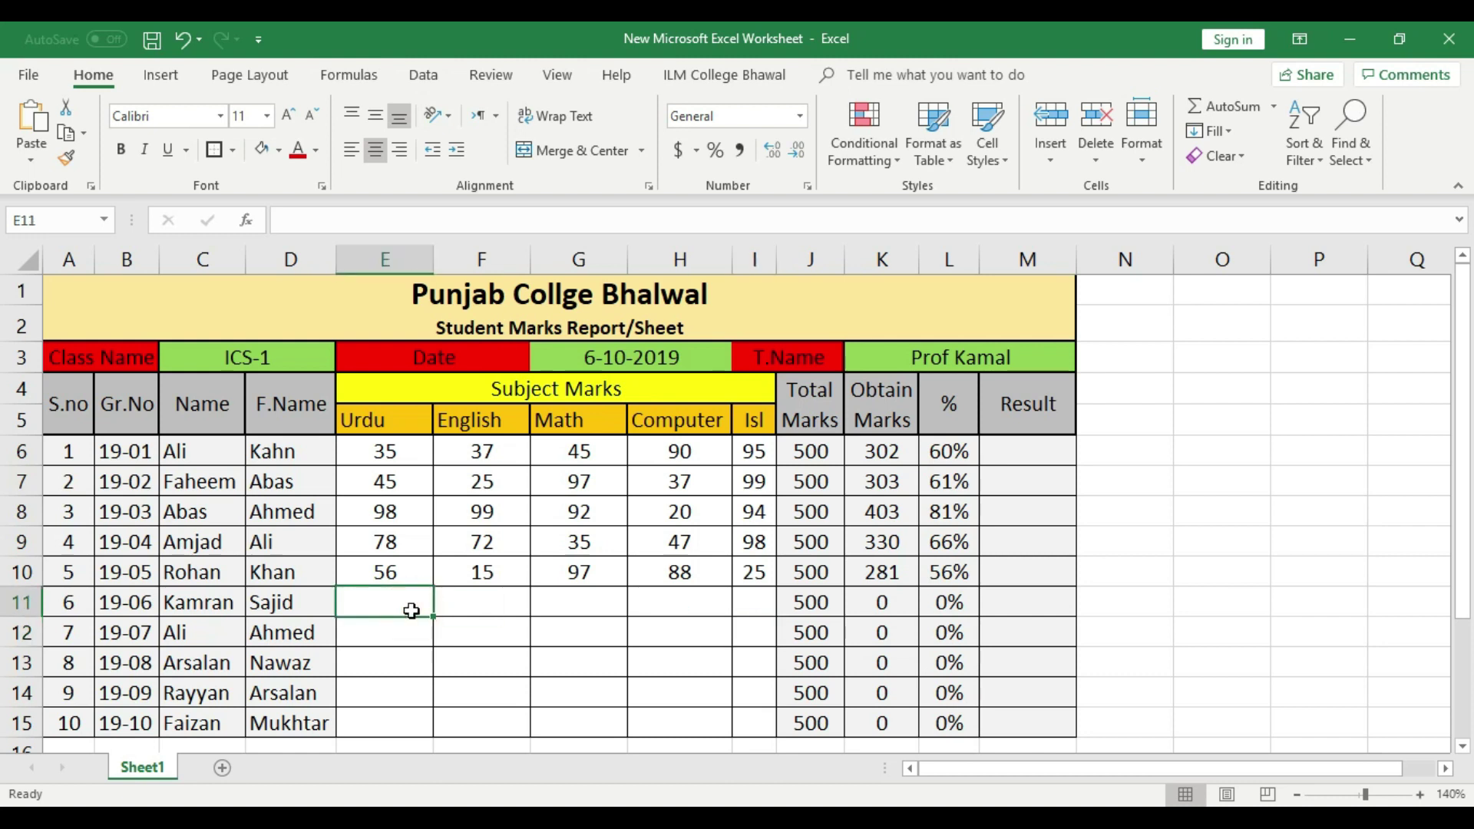
type("78")
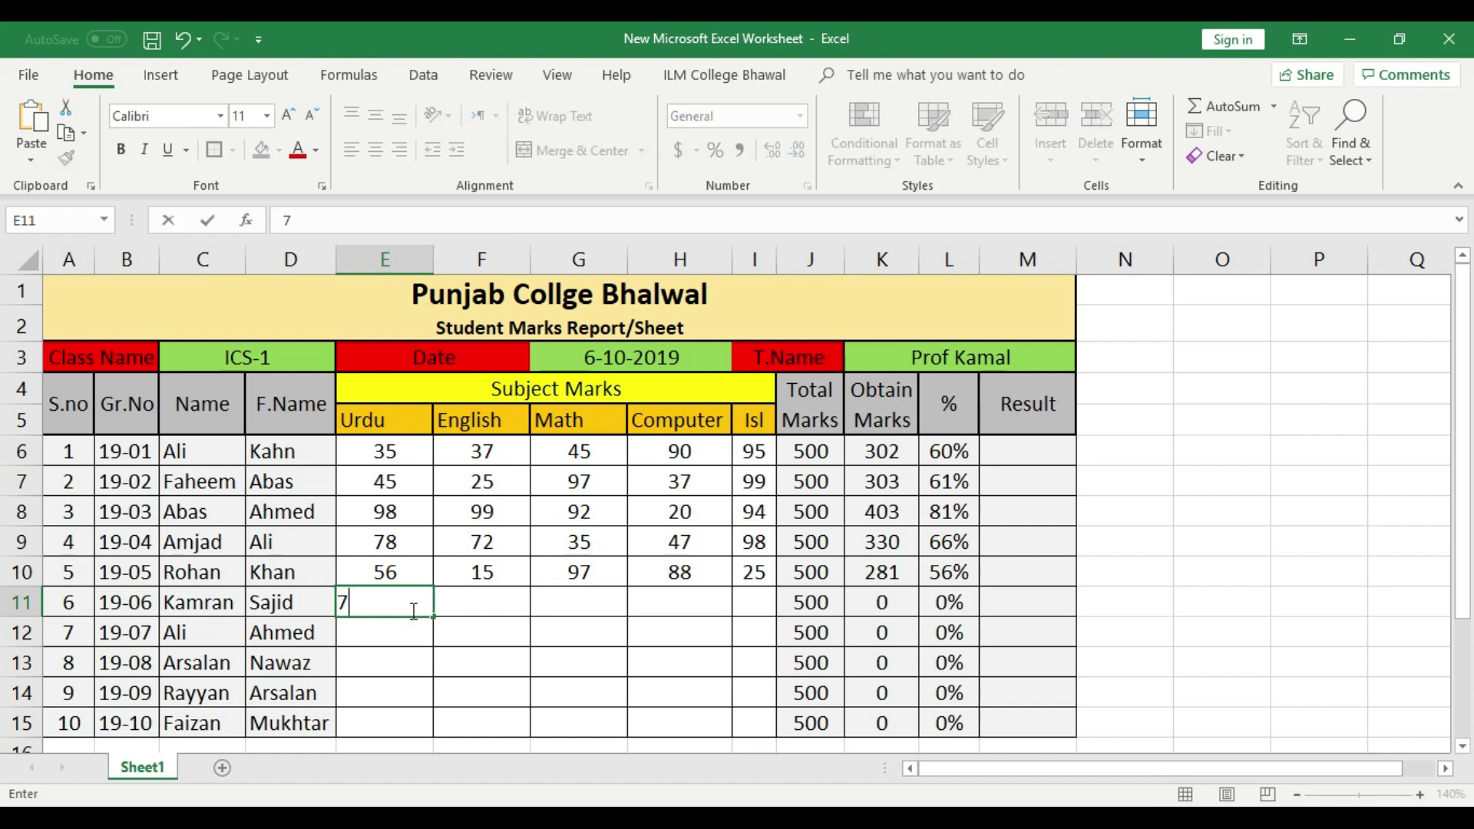
left_click(490, 612)
type("79")
left_click(560, 612)
type("80")
left_click(659, 601)
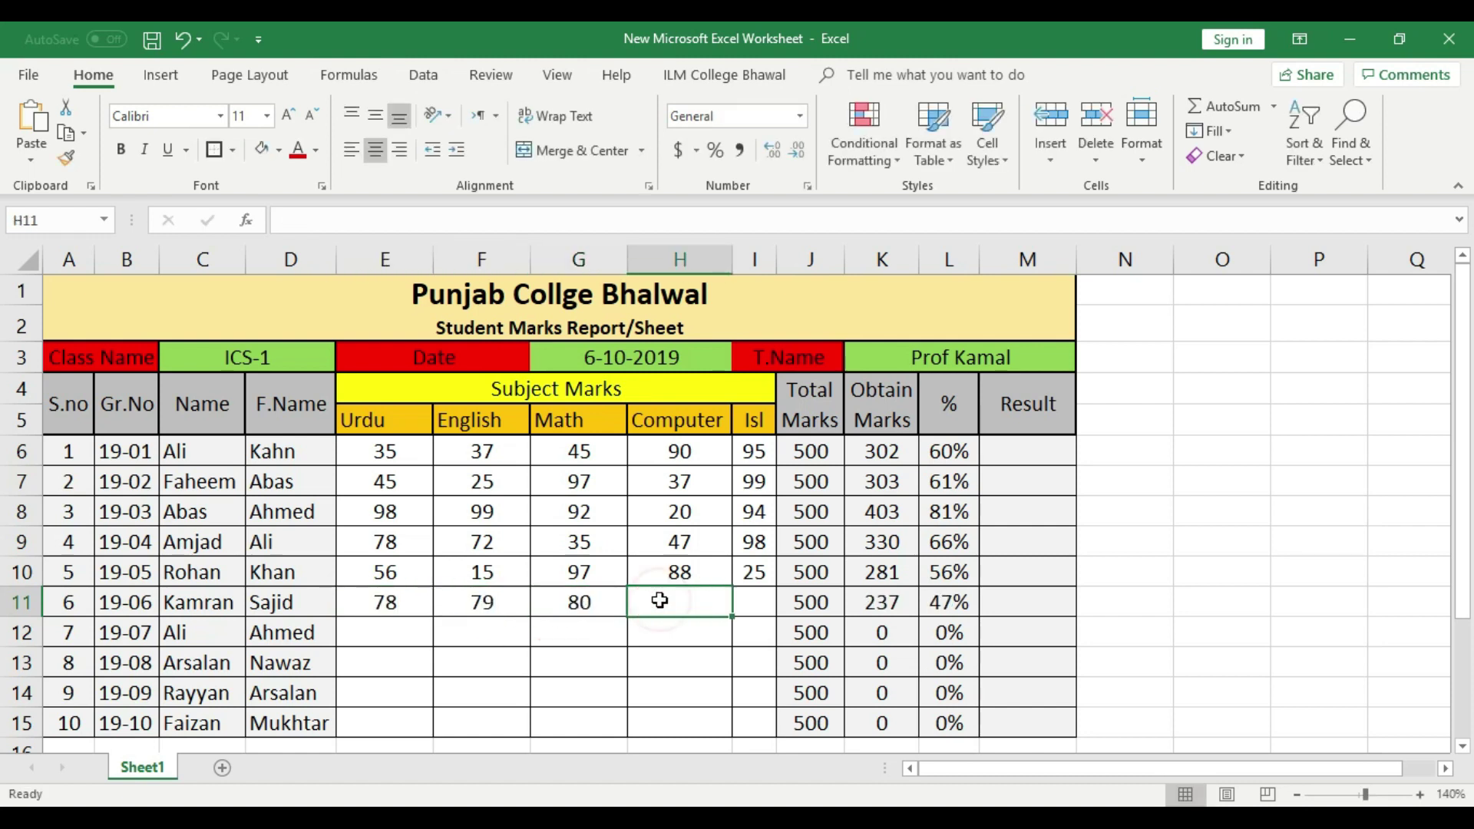
type("81")
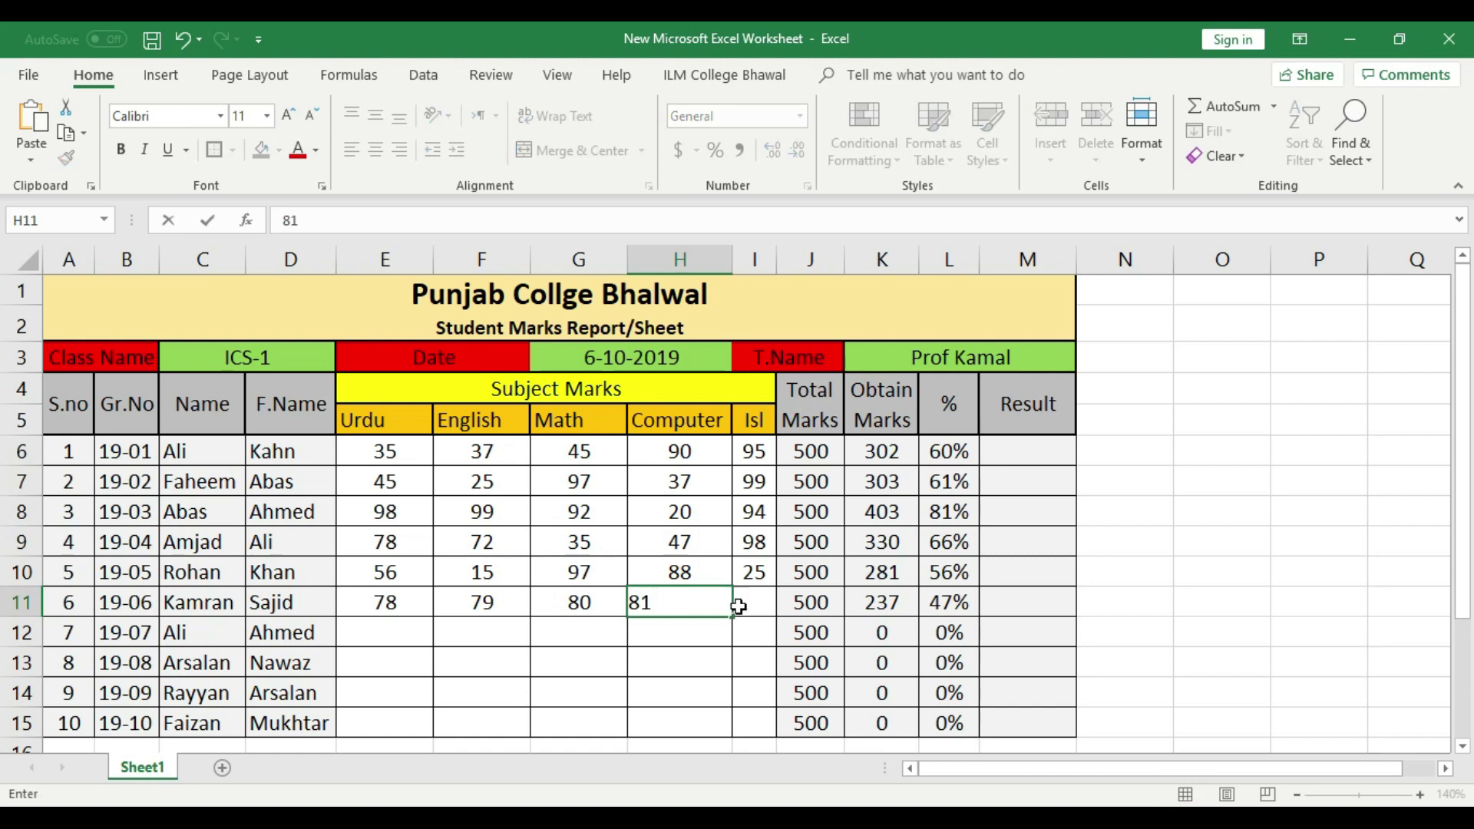
left_click(737, 607)
type("30")
left_click(725, 666)
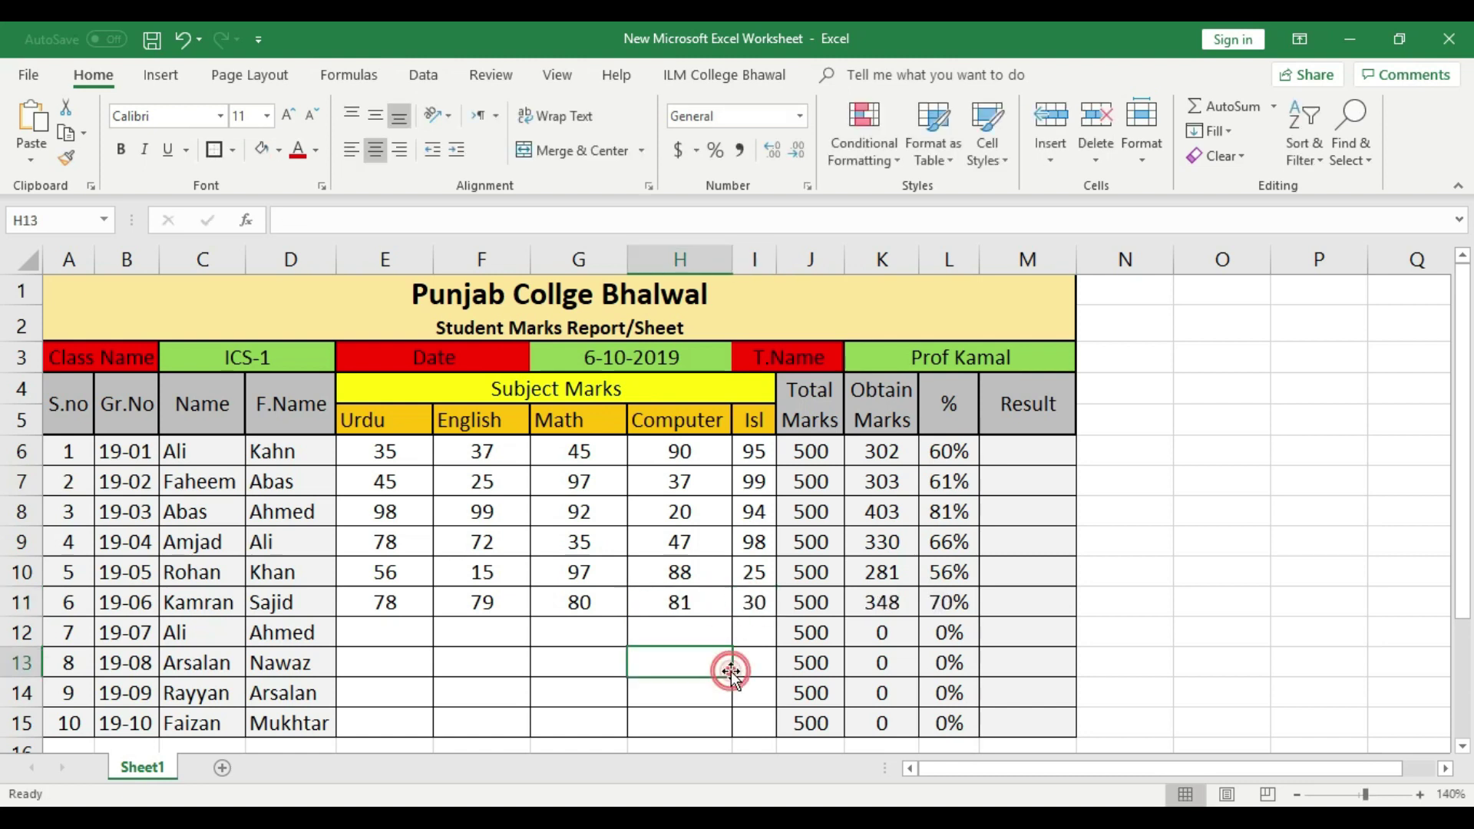
- Enter the row 12 student's marks: Urdu 45, English 50, Math 35, Computer 37 and Isl 38
left_click(411, 640)
type("45")
left_click(510, 640)
type("5")
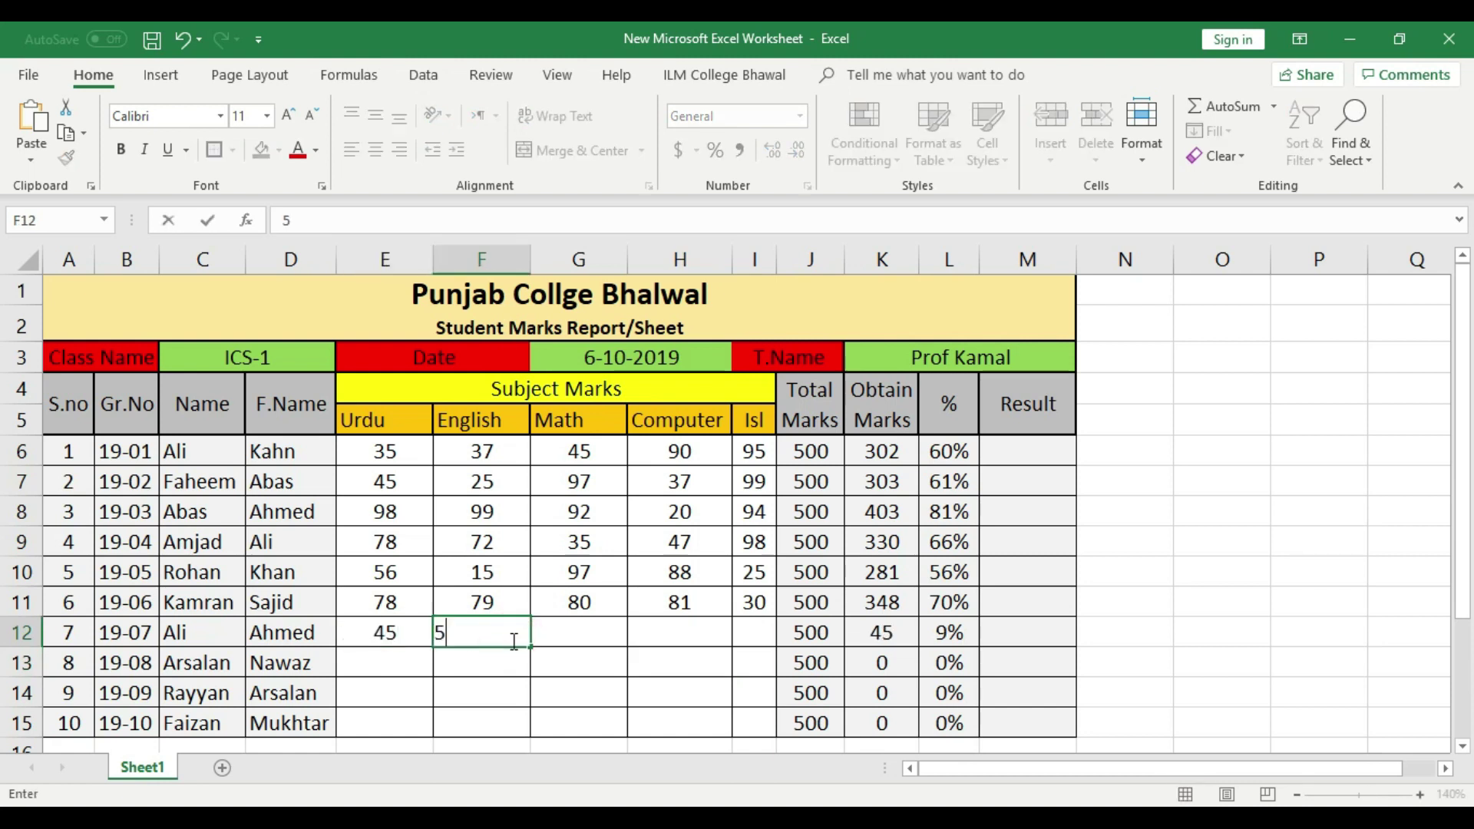
type("9")
key("BackSpace")
type("0")
left_click(574, 631)
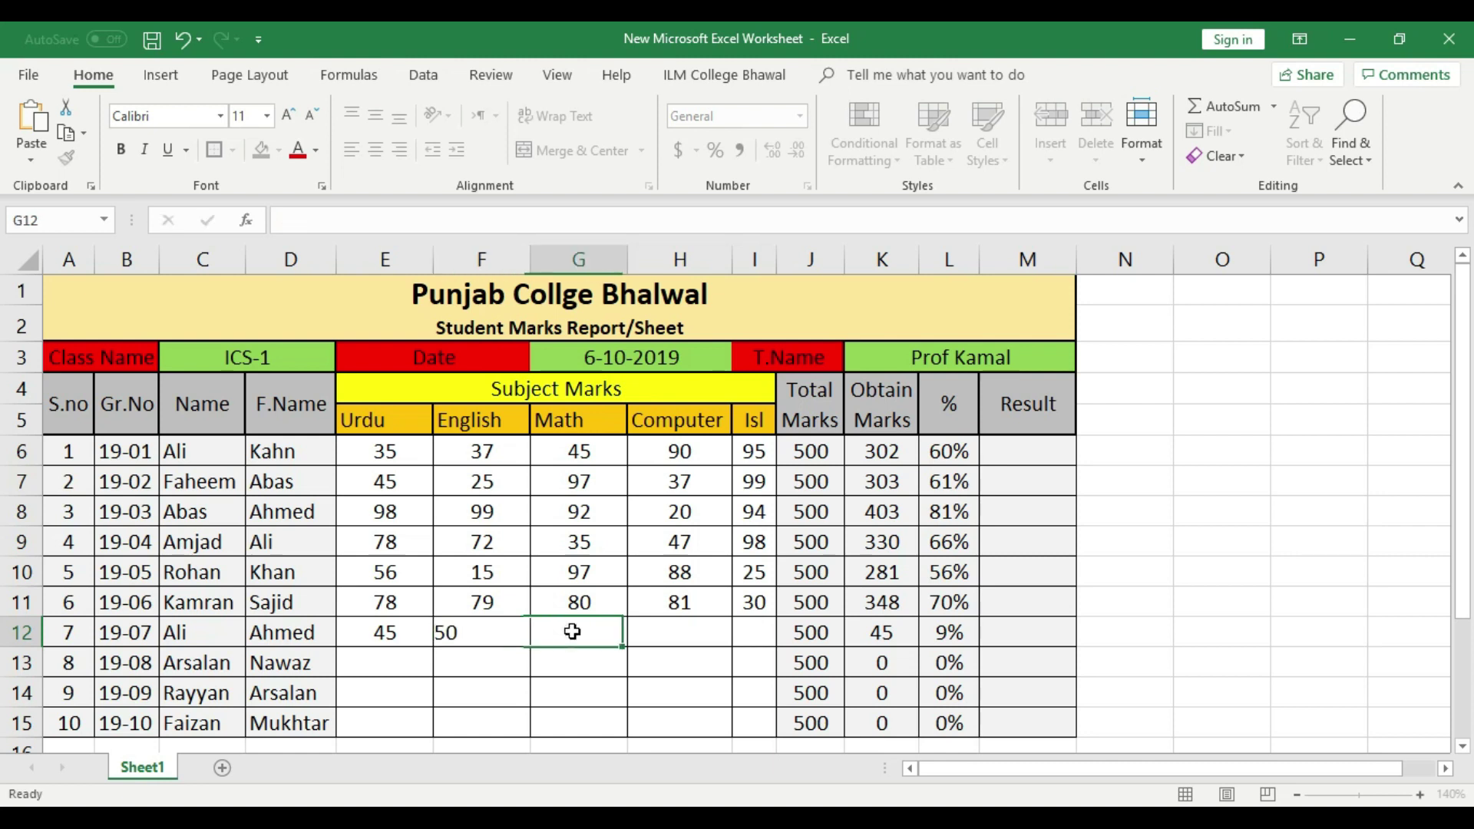
type("35")
left_click(681, 632)
type("37")
left_click(760, 632)
type("38")
left_click(758, 684)
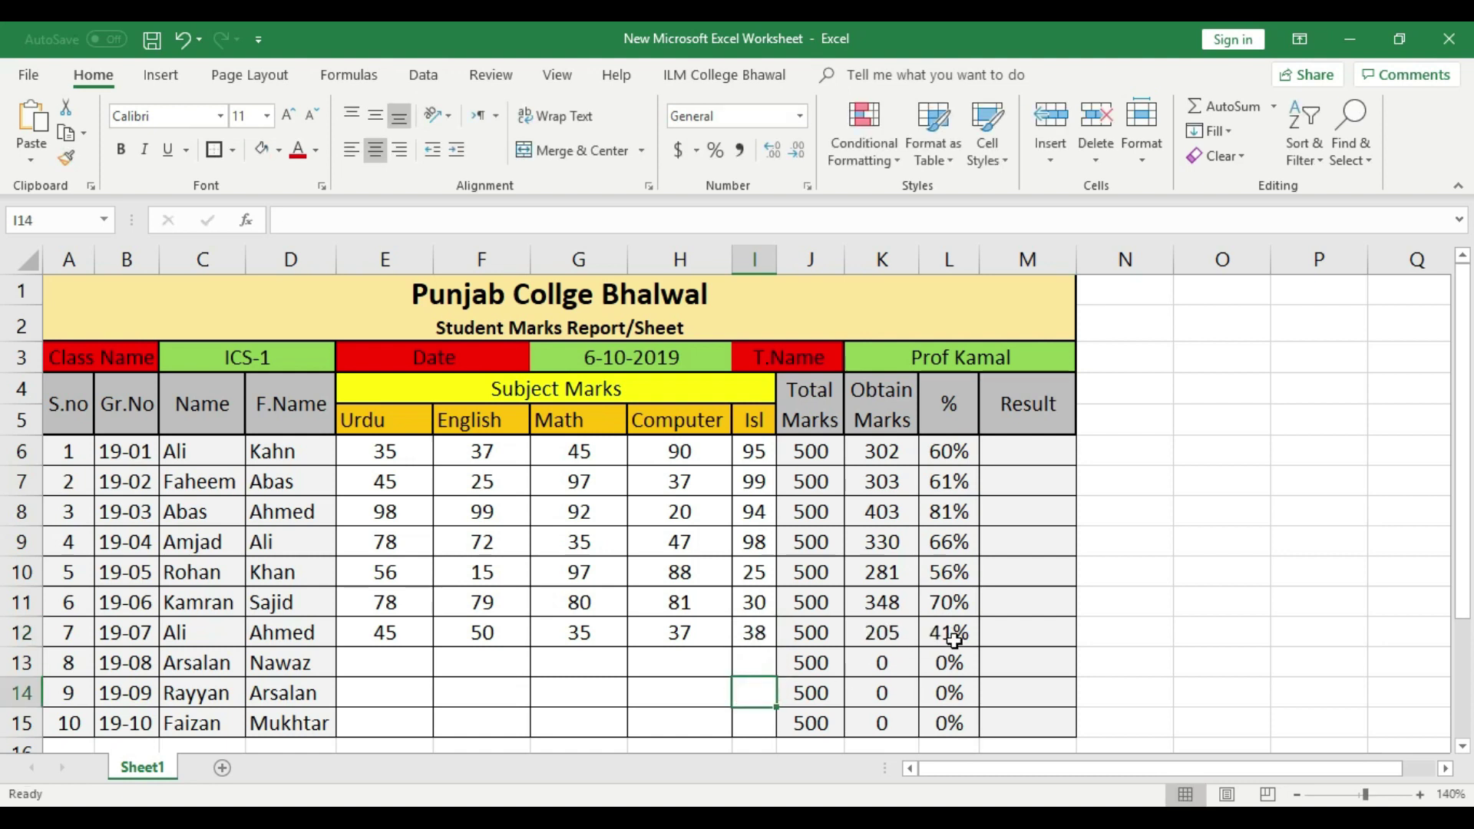
- Enter the row 13 student's marks: Urdu 59, English 60, Math 65, Computer 72 and Isl 44
left_click(389, 653)
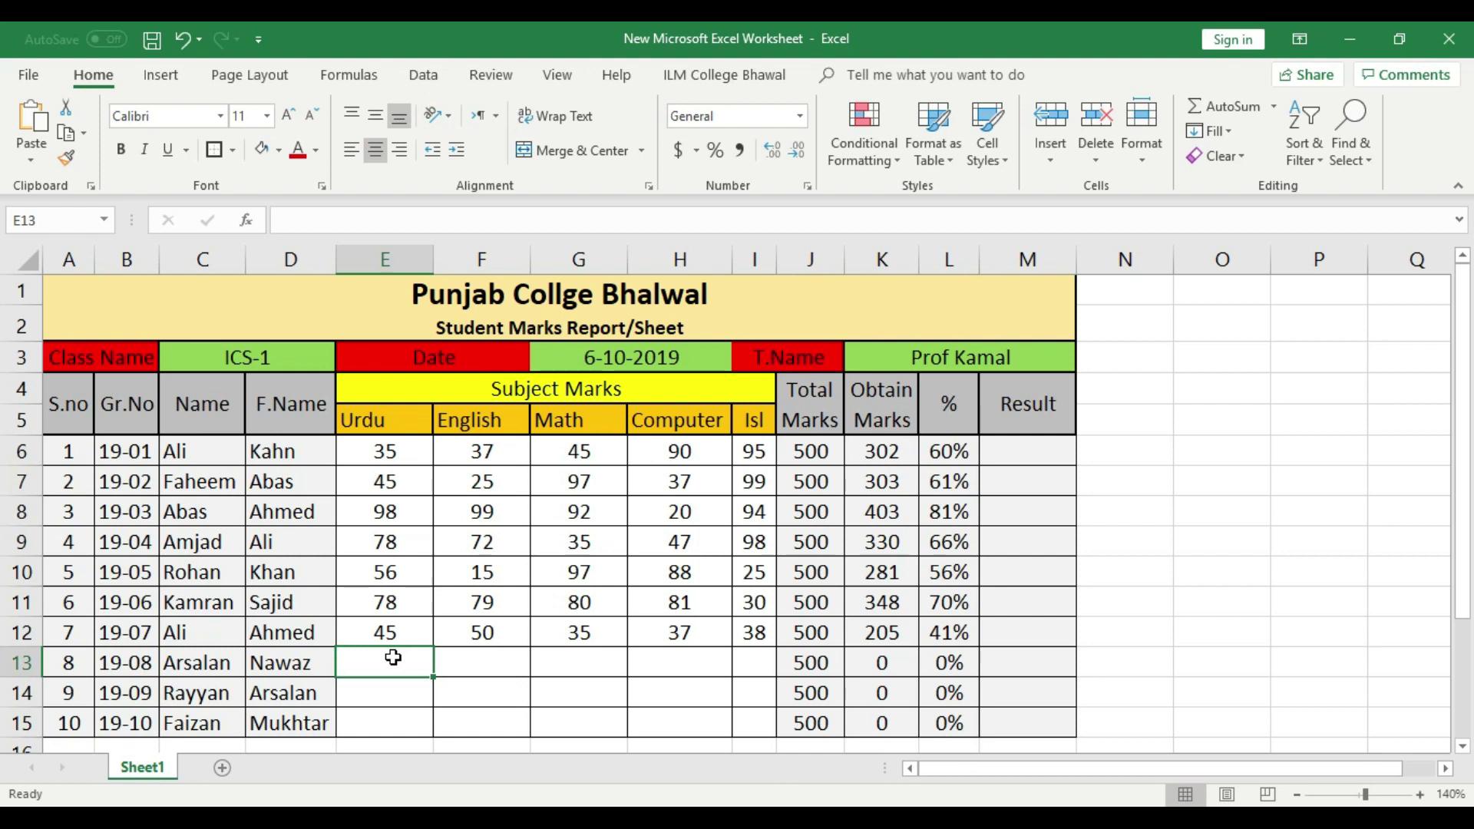
type("59")
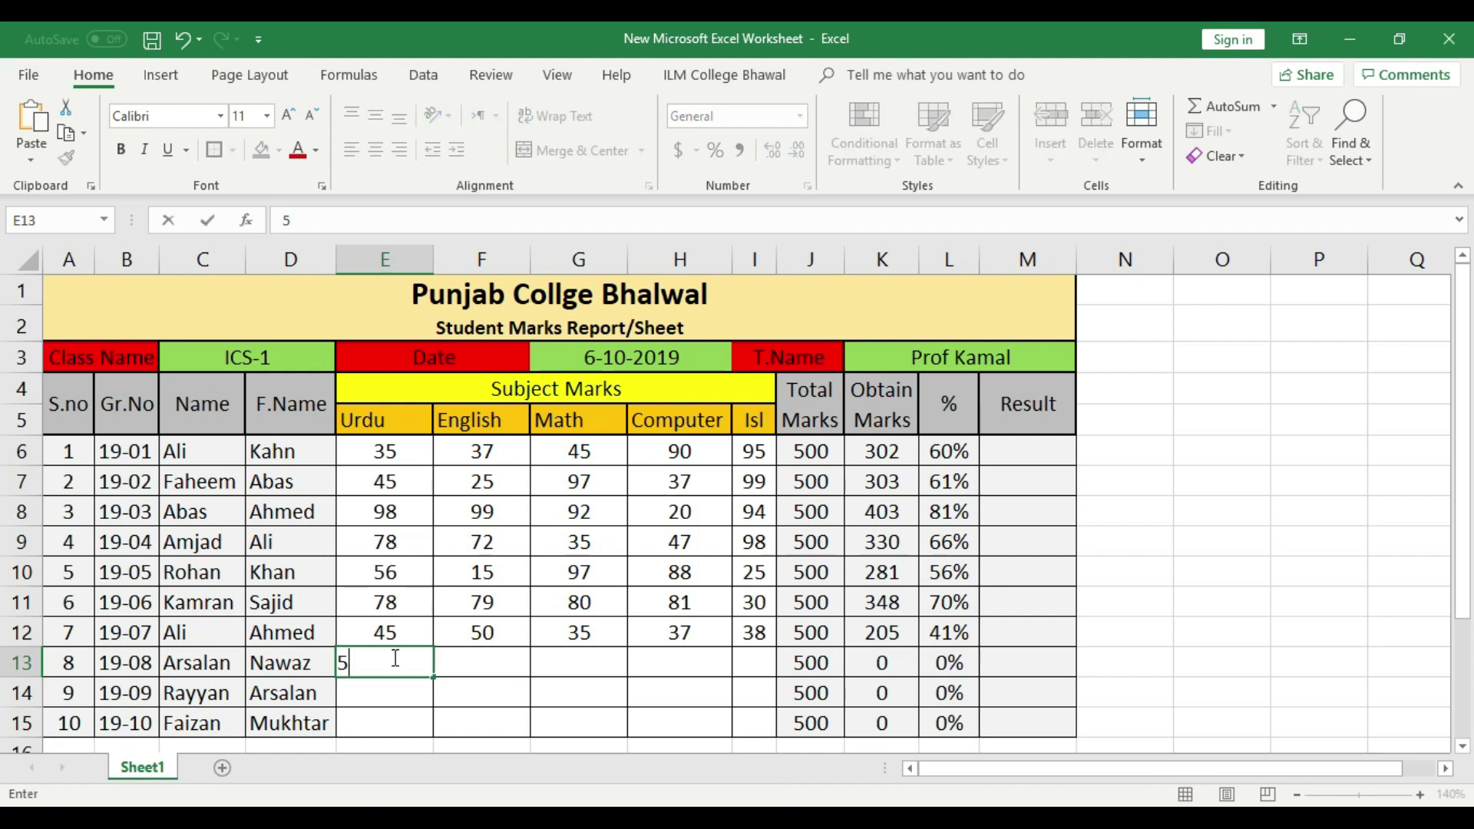
left_click(495, 666)
type("60")
left_click(576, 652)
type("65")
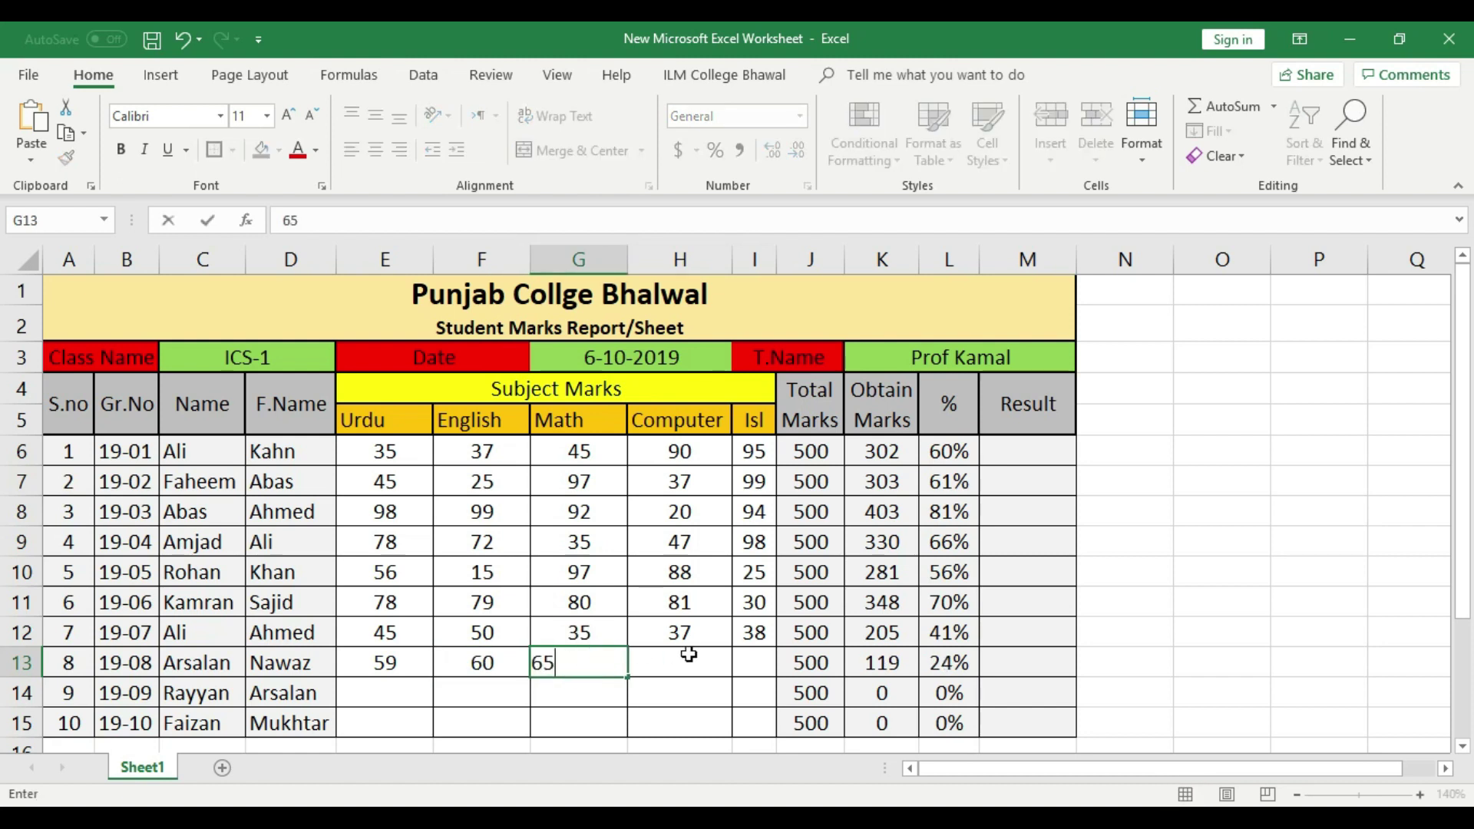
left_click(687, 653)
type("72")
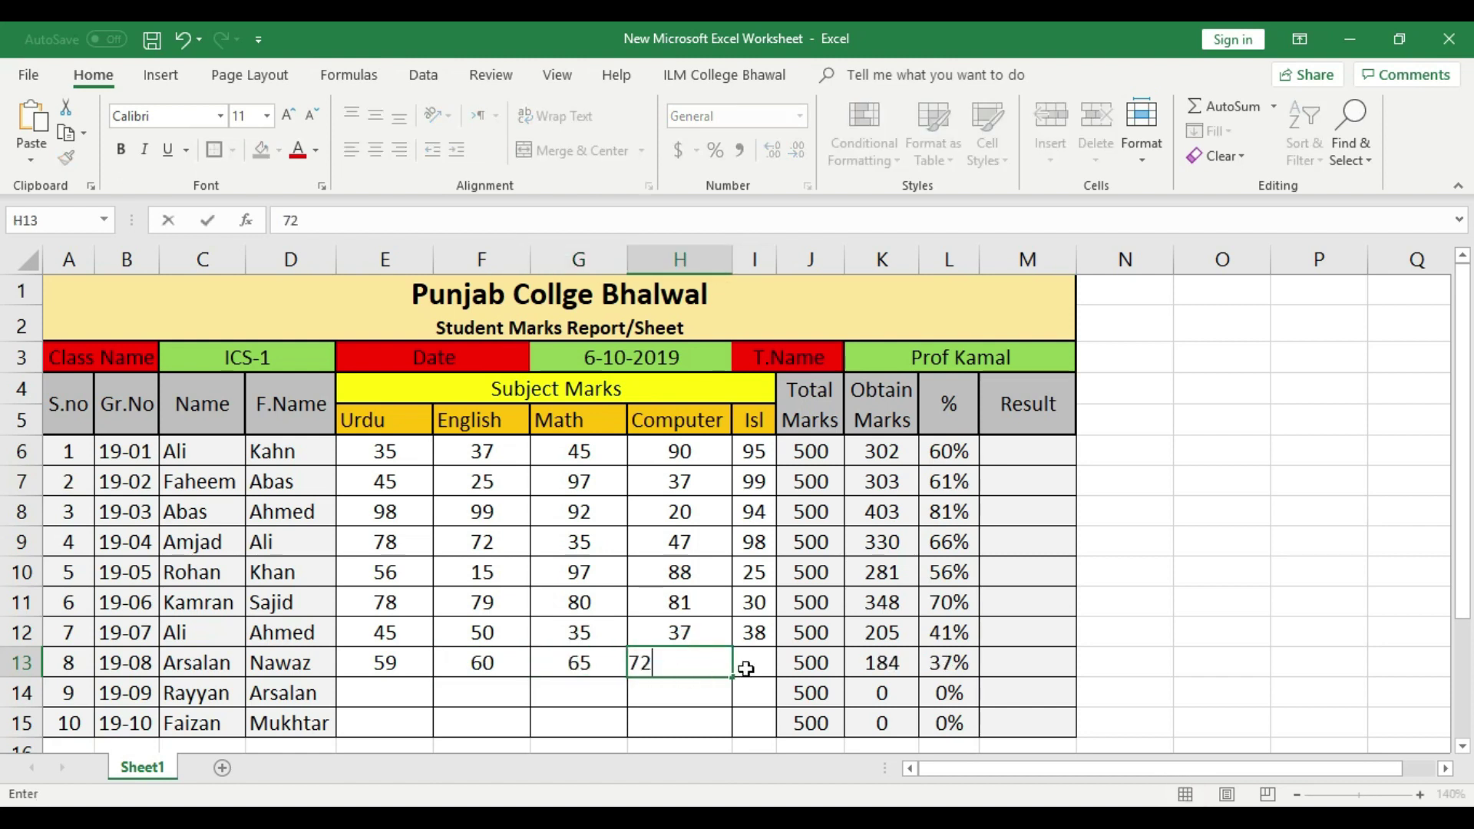
left_click(764, 666)
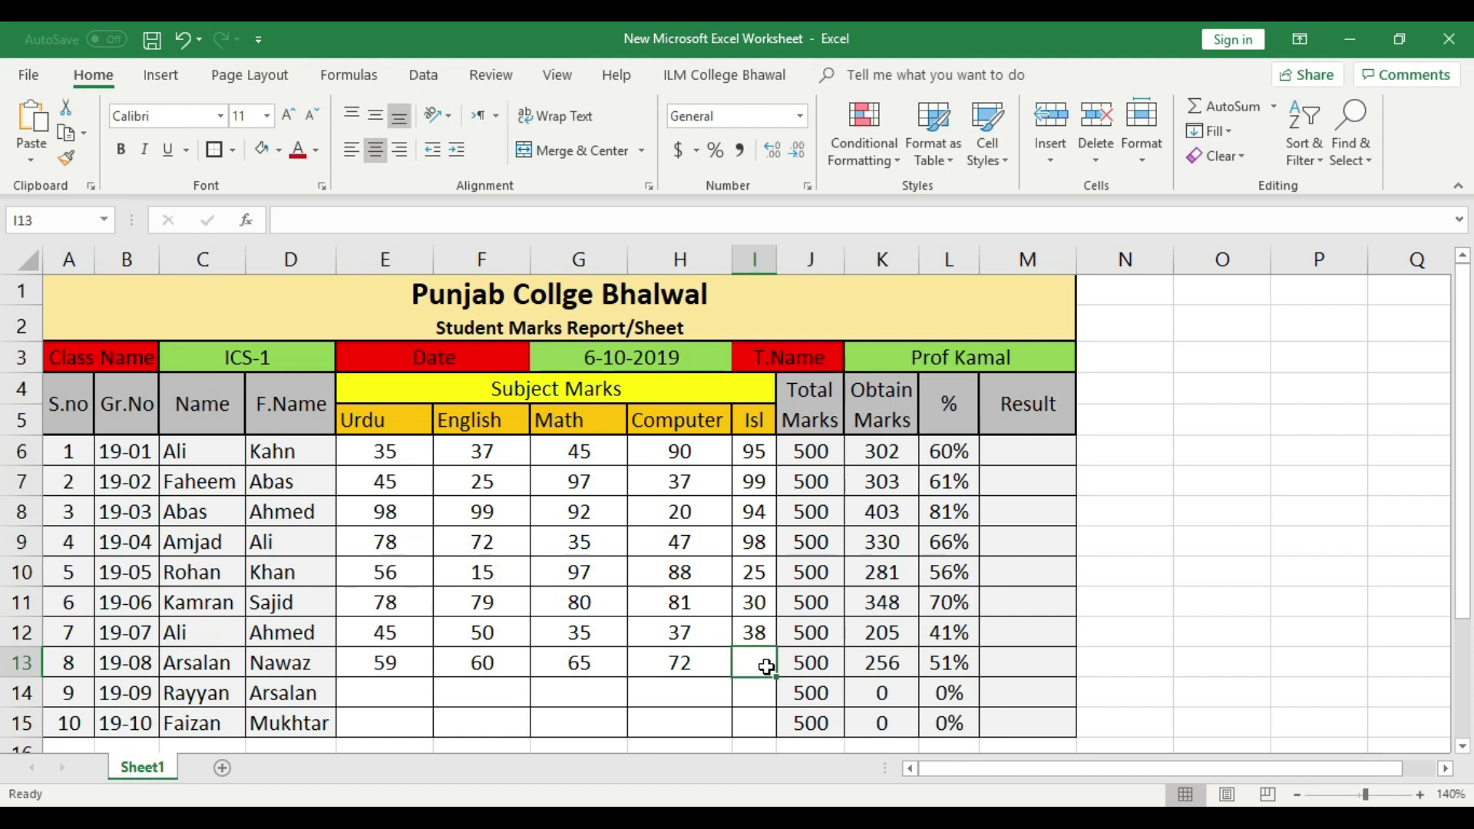
type("44")
left_click(745, 698)
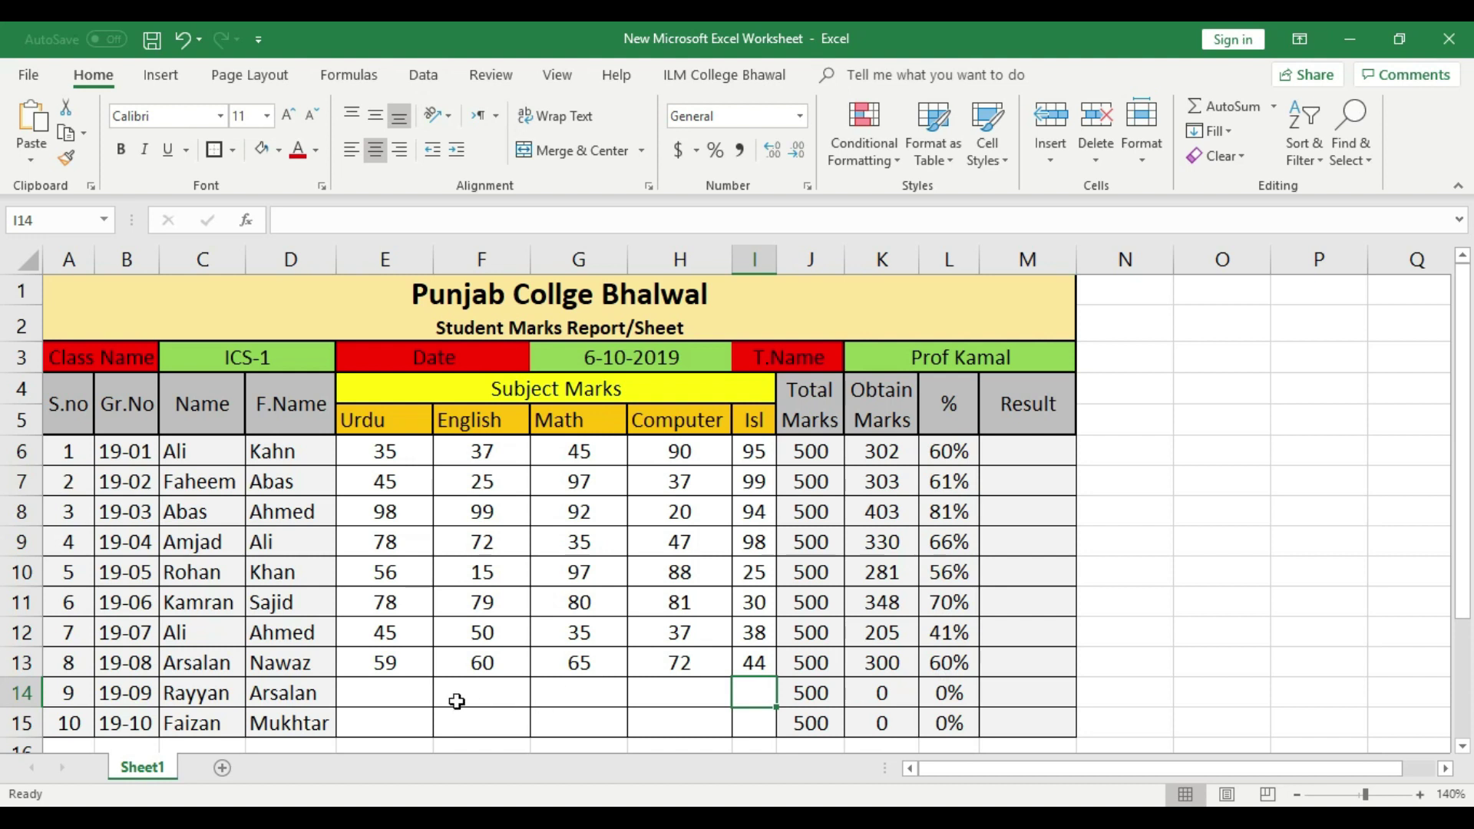
- Enter the row 14 student's marks: Urdu 90, English 98, Math 95, Computer 99 and Isl 93
left_click(405, 692)
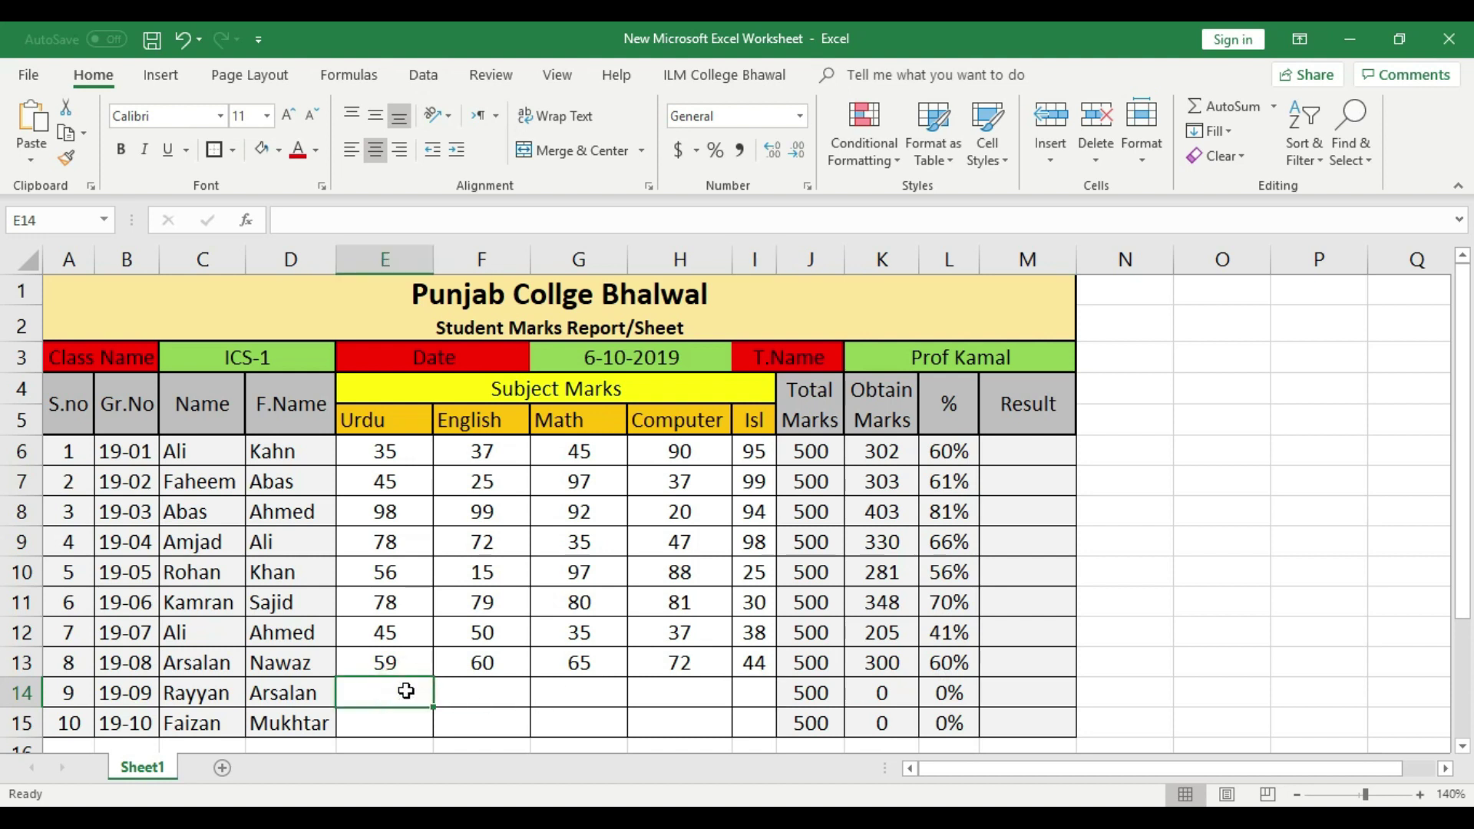
type("90")
left_click(493, 695)
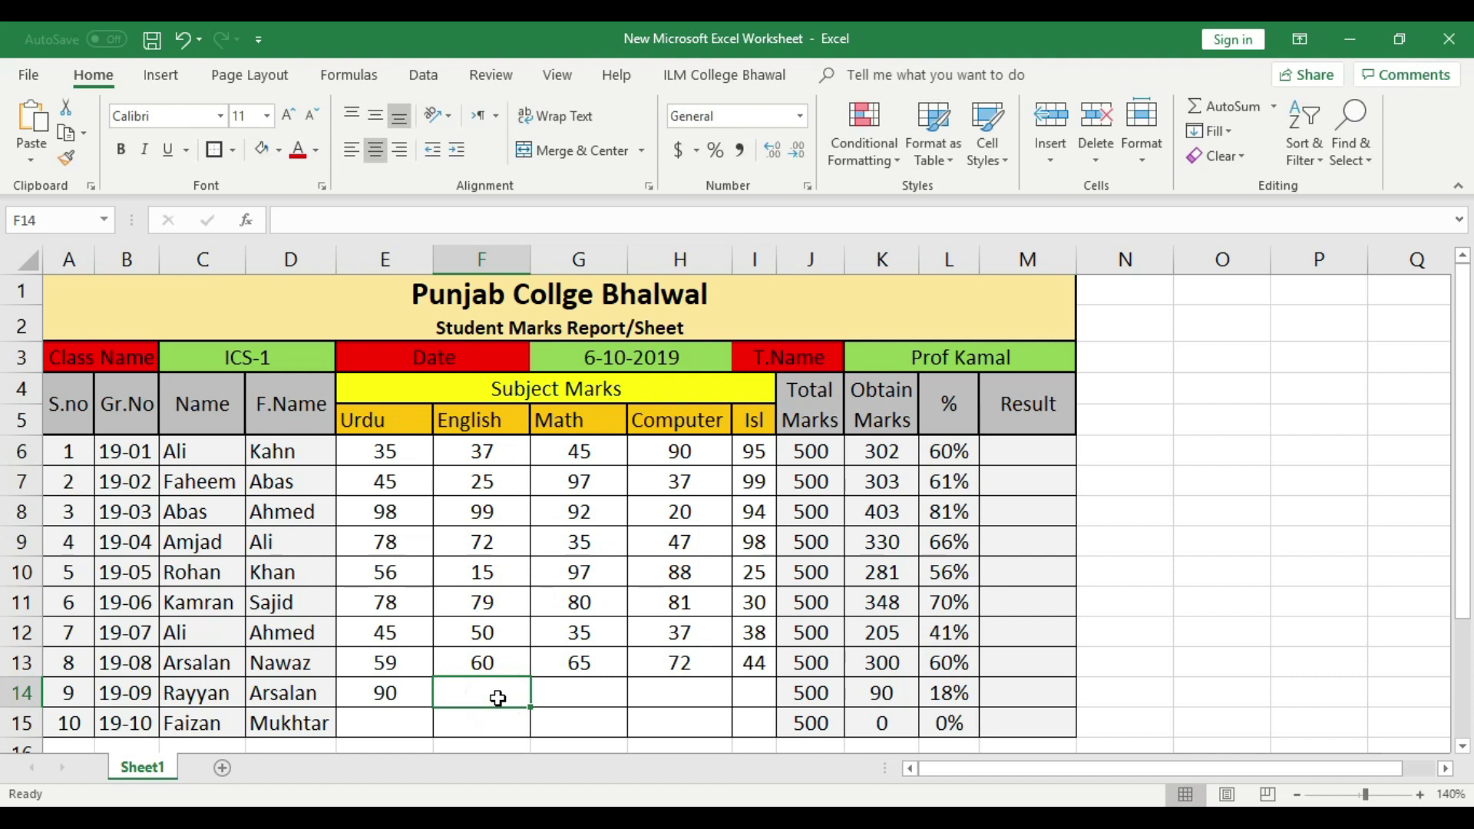
type("9")
type("95")
left_click(668, 700)
type("99")
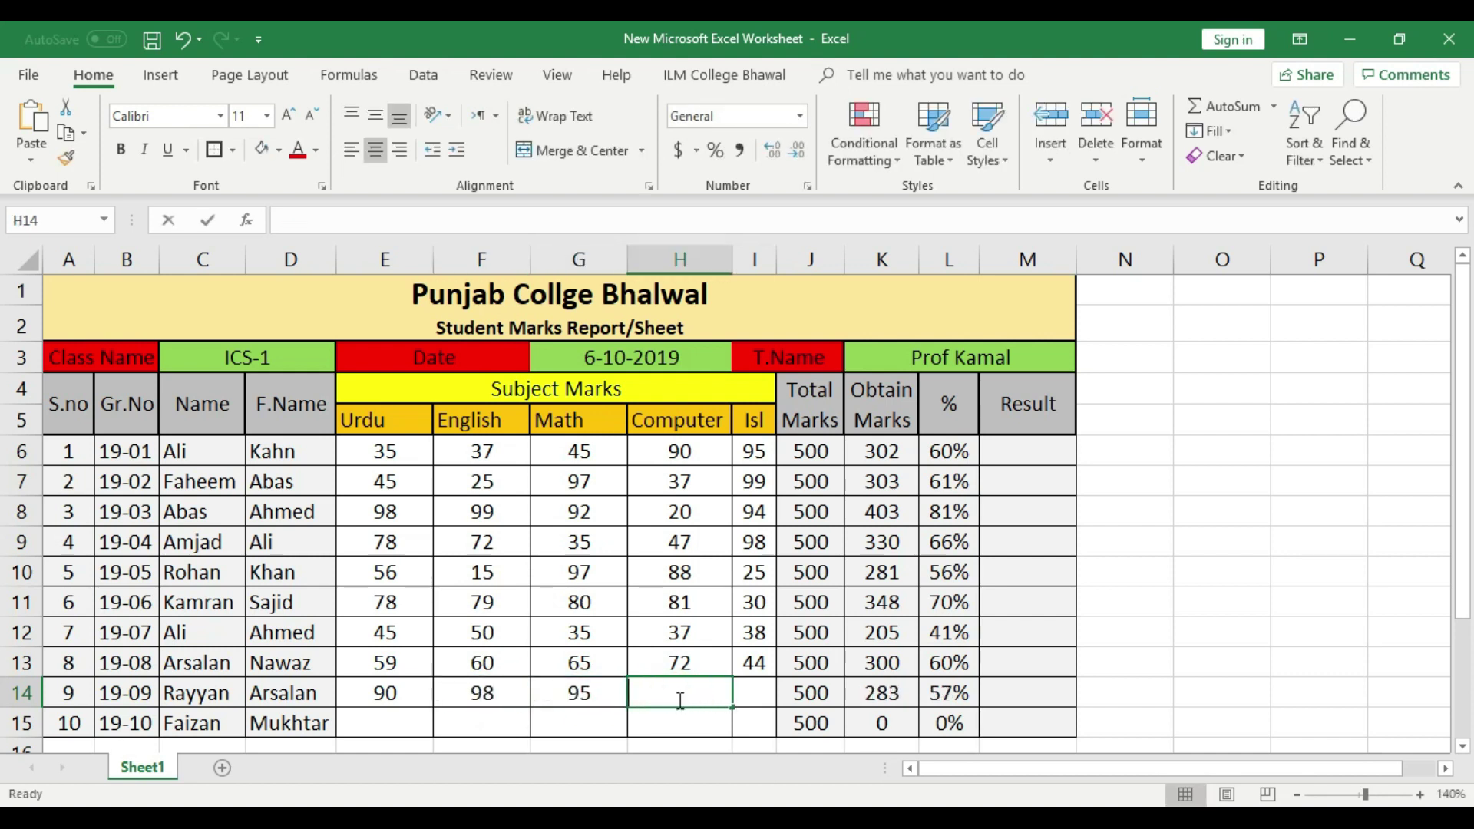
left_click(759, 703)
type("8")
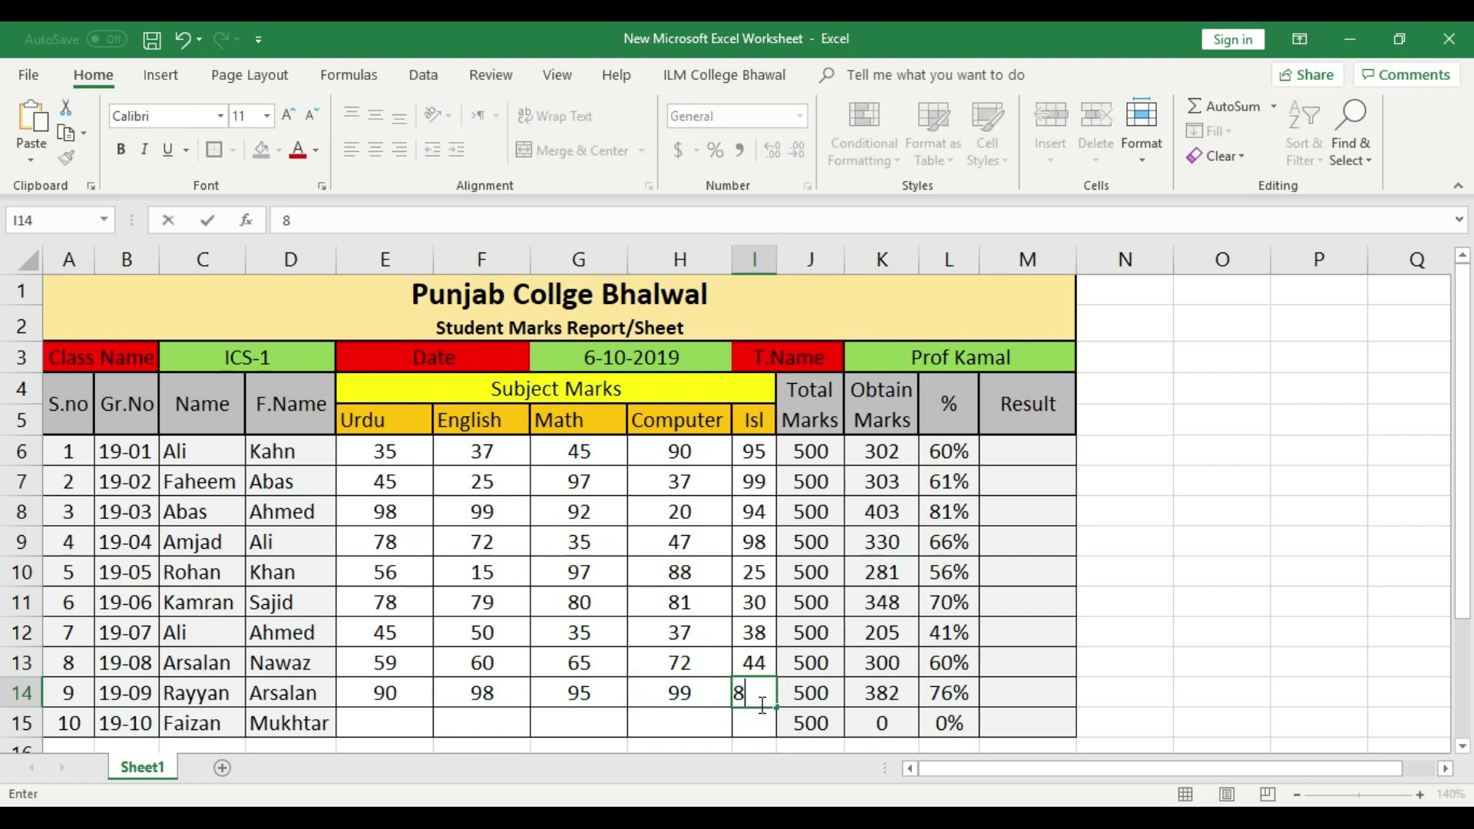
left_click(753, 726)
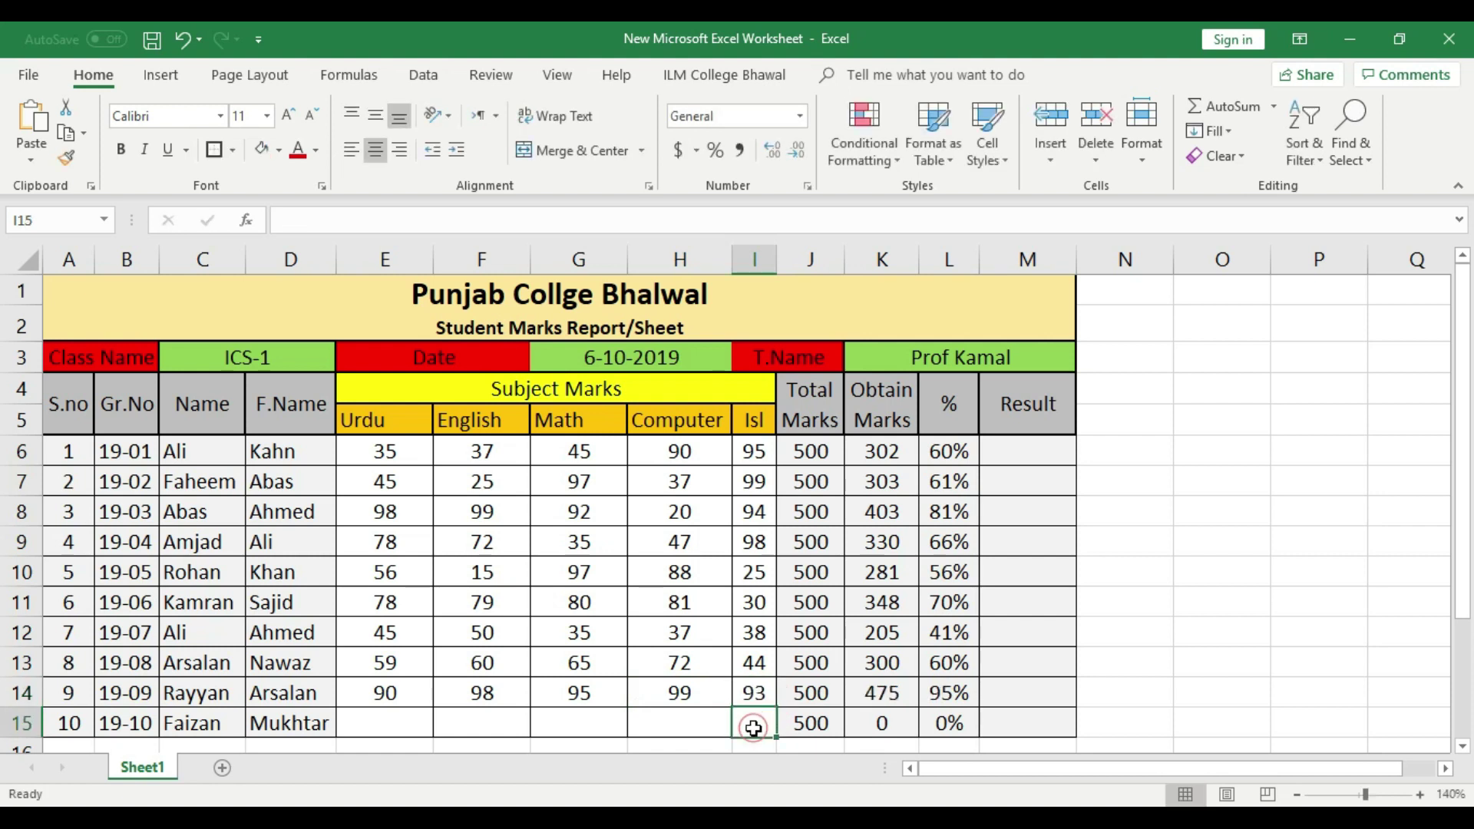
- Enter the row 15 student's marks: Urdu 80, English 20, Math 39, Computer 30 and Isl 24
left_click(420, 728)
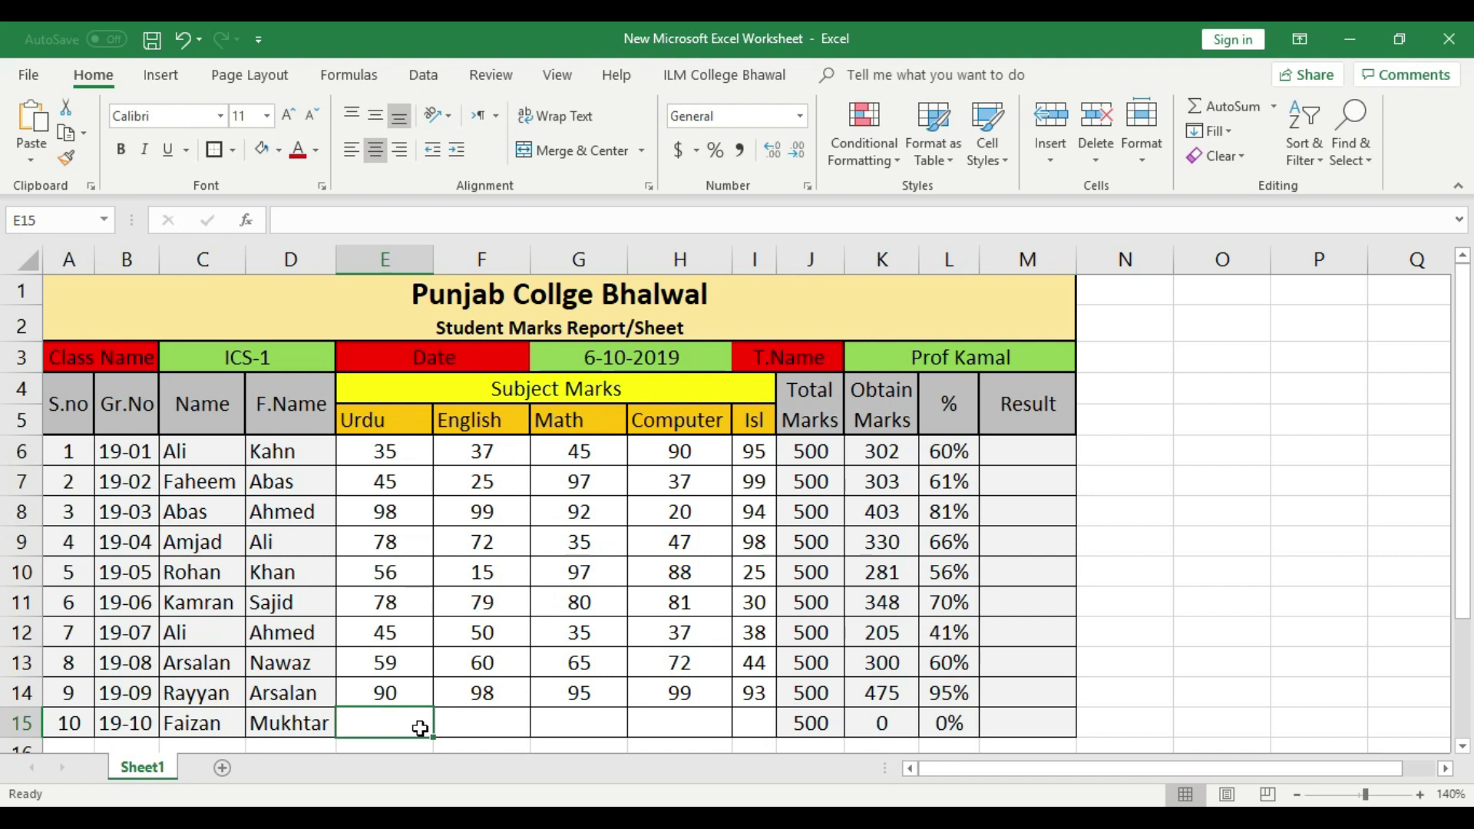
type("80")
key("Tab")
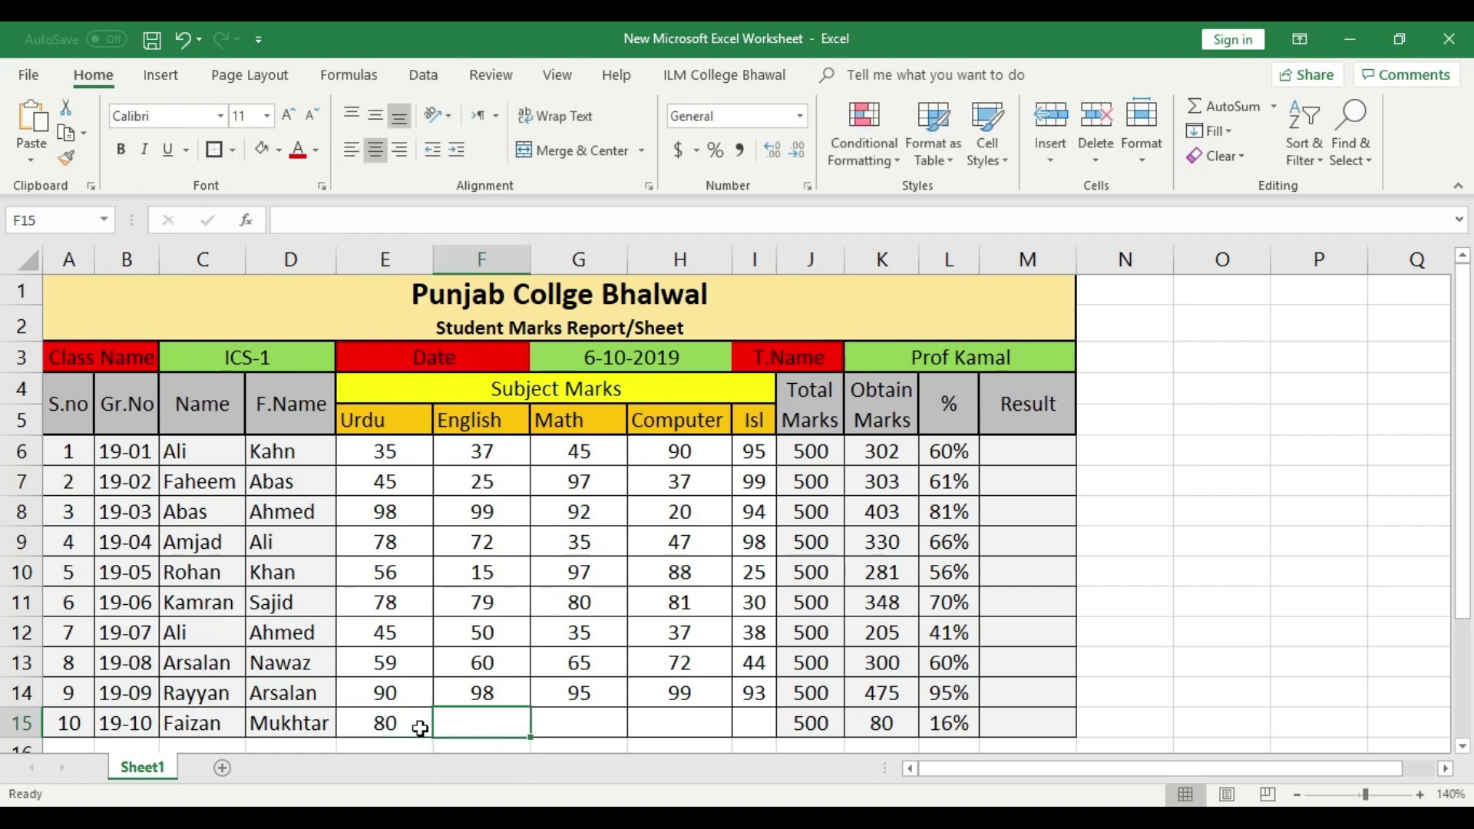
type("20")
key("Tab")
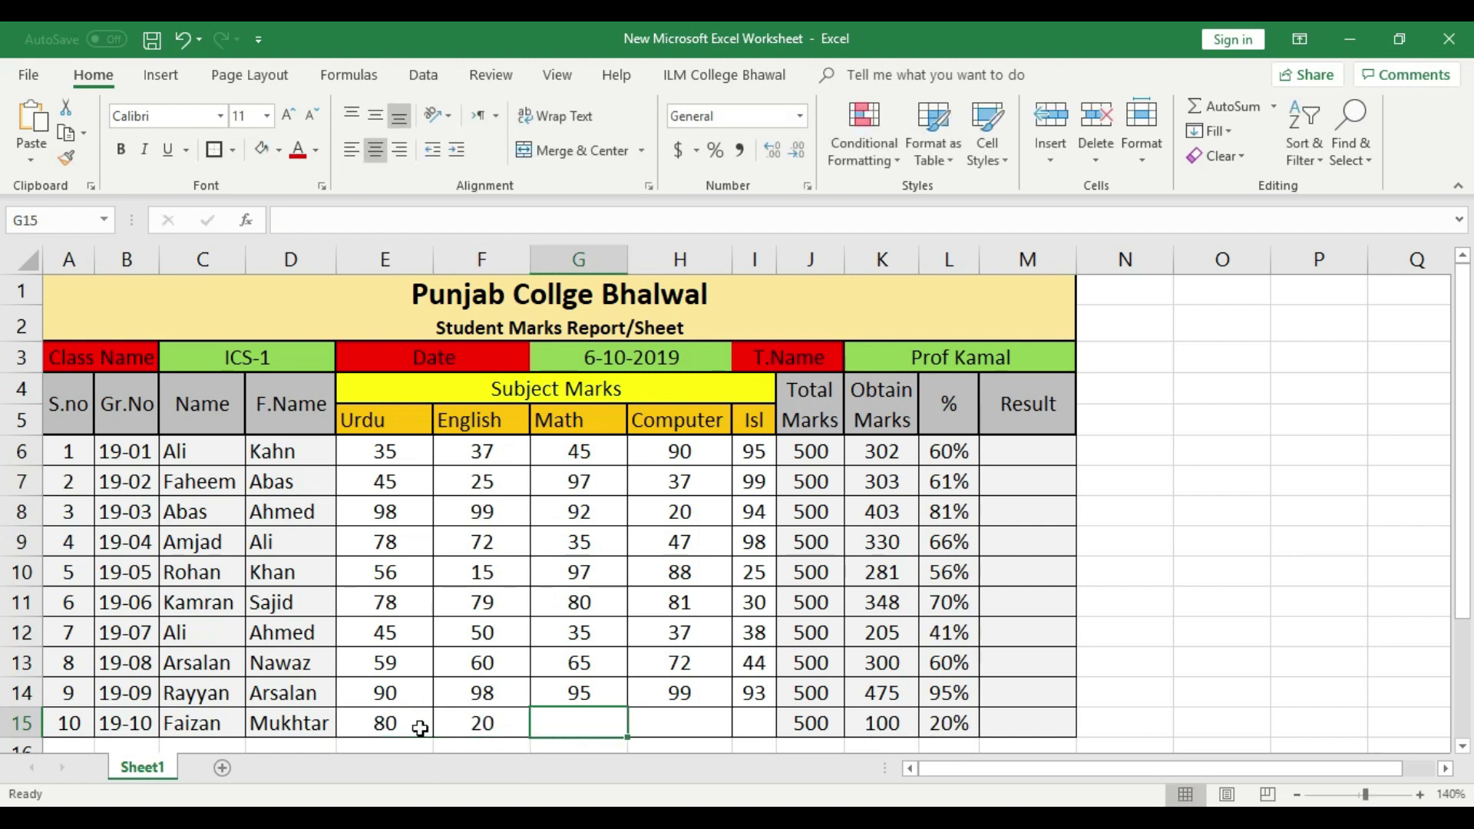
type("39")
key("Tab")
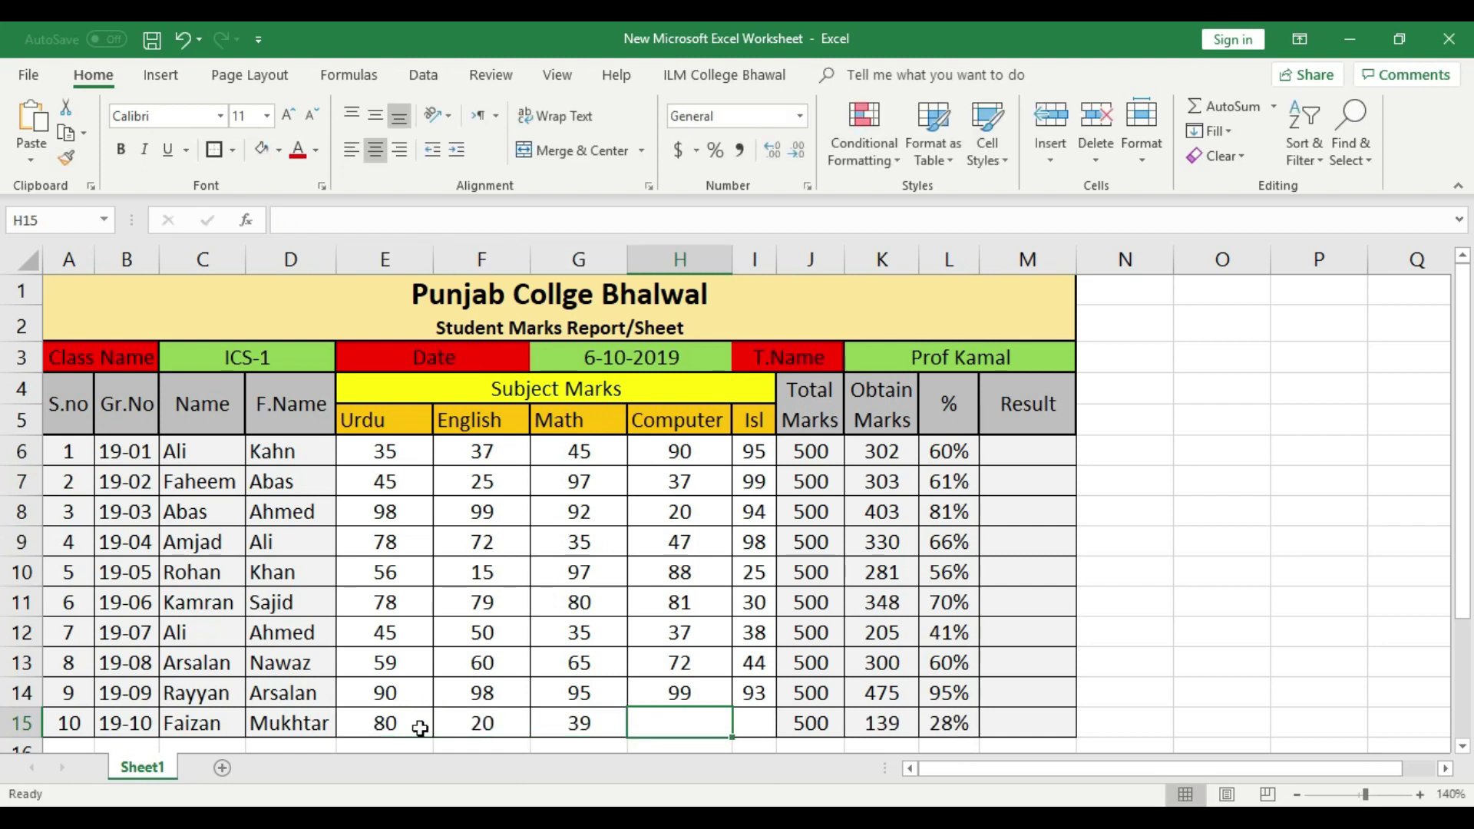
type("30")
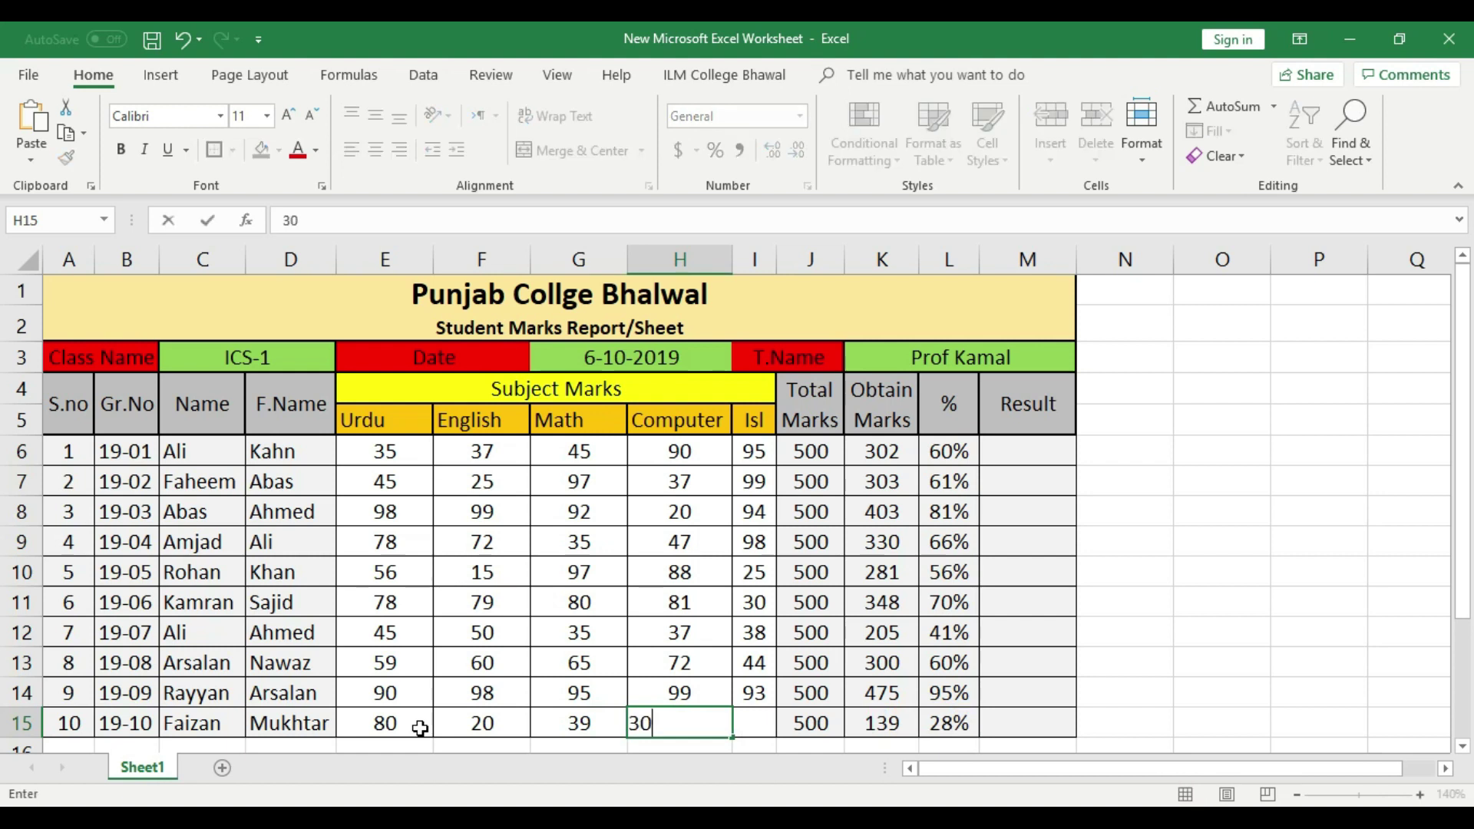
key("Tab")
type("24")
key("Tab")
key("Left")
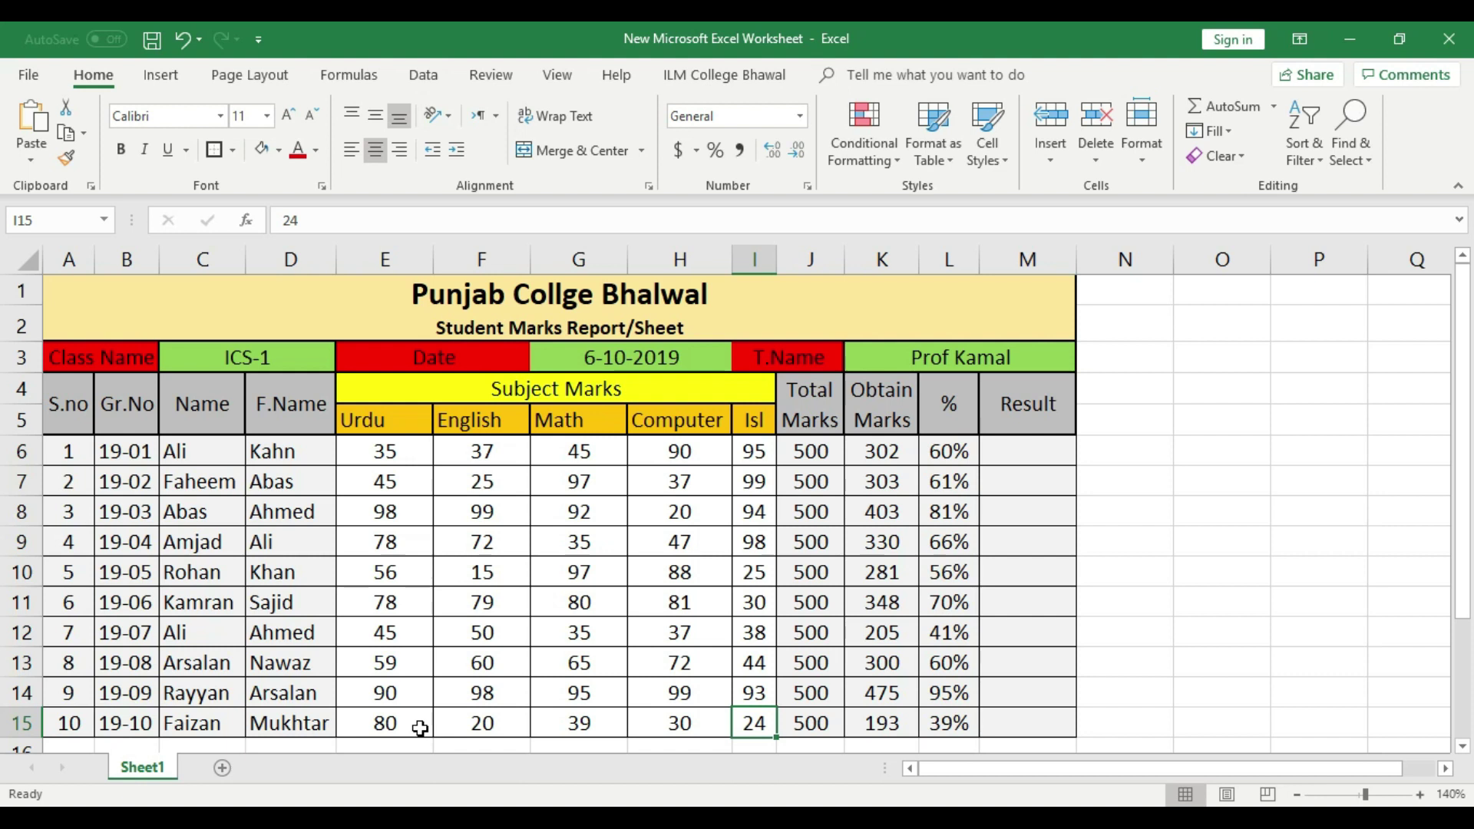
- Make the class name, date and teacher name cells across row 3 bold
left_click_drag(99, 362, 1059, 360)
left_click(120, 149)
left_click(1094, 393)
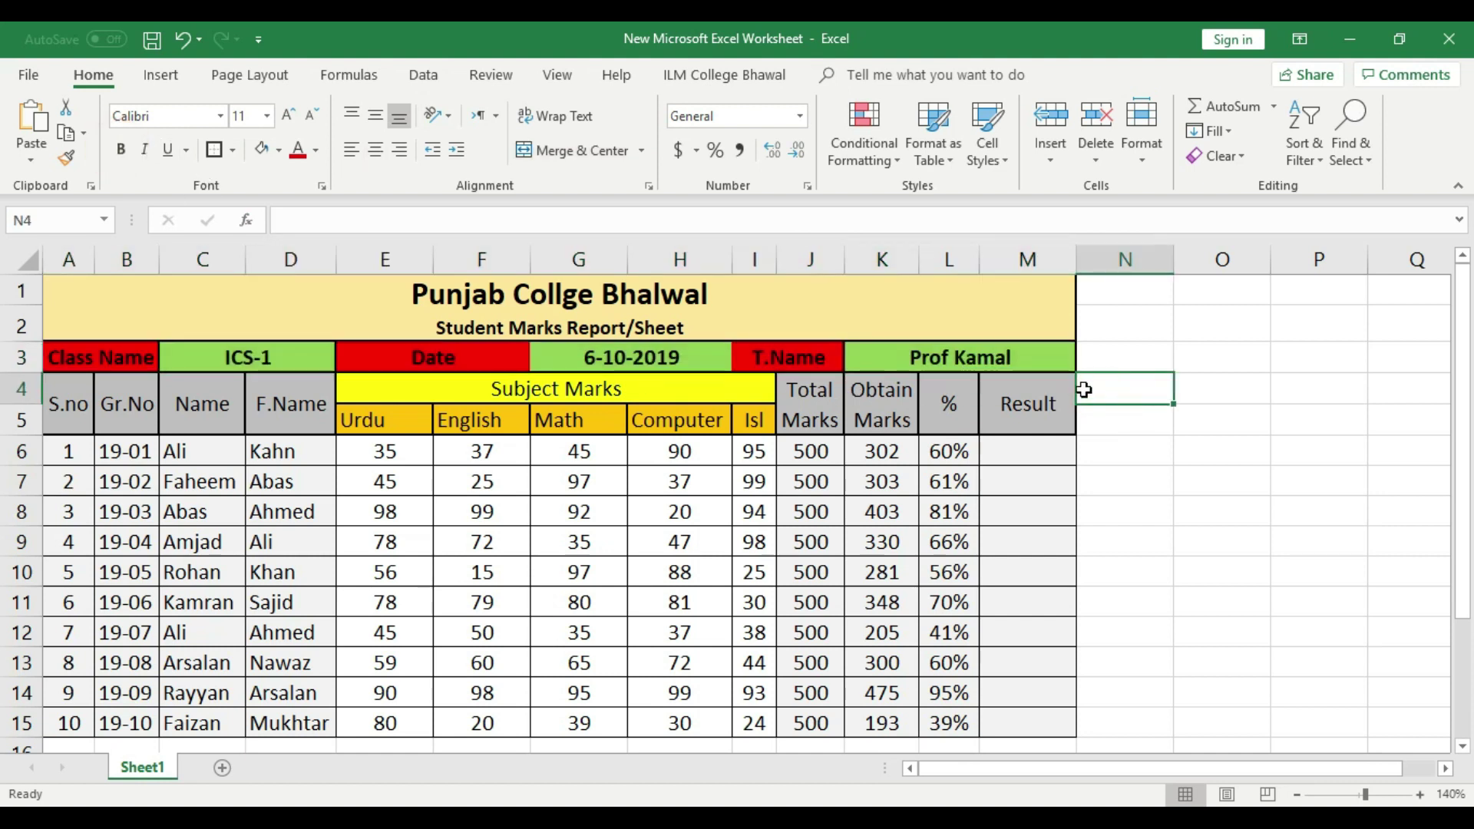
- Insert a new column between the % and Result columns
left_click(1023, 256)
right_click(1023, 256)
left_click(1077, 406)
left_click(1196, 406)
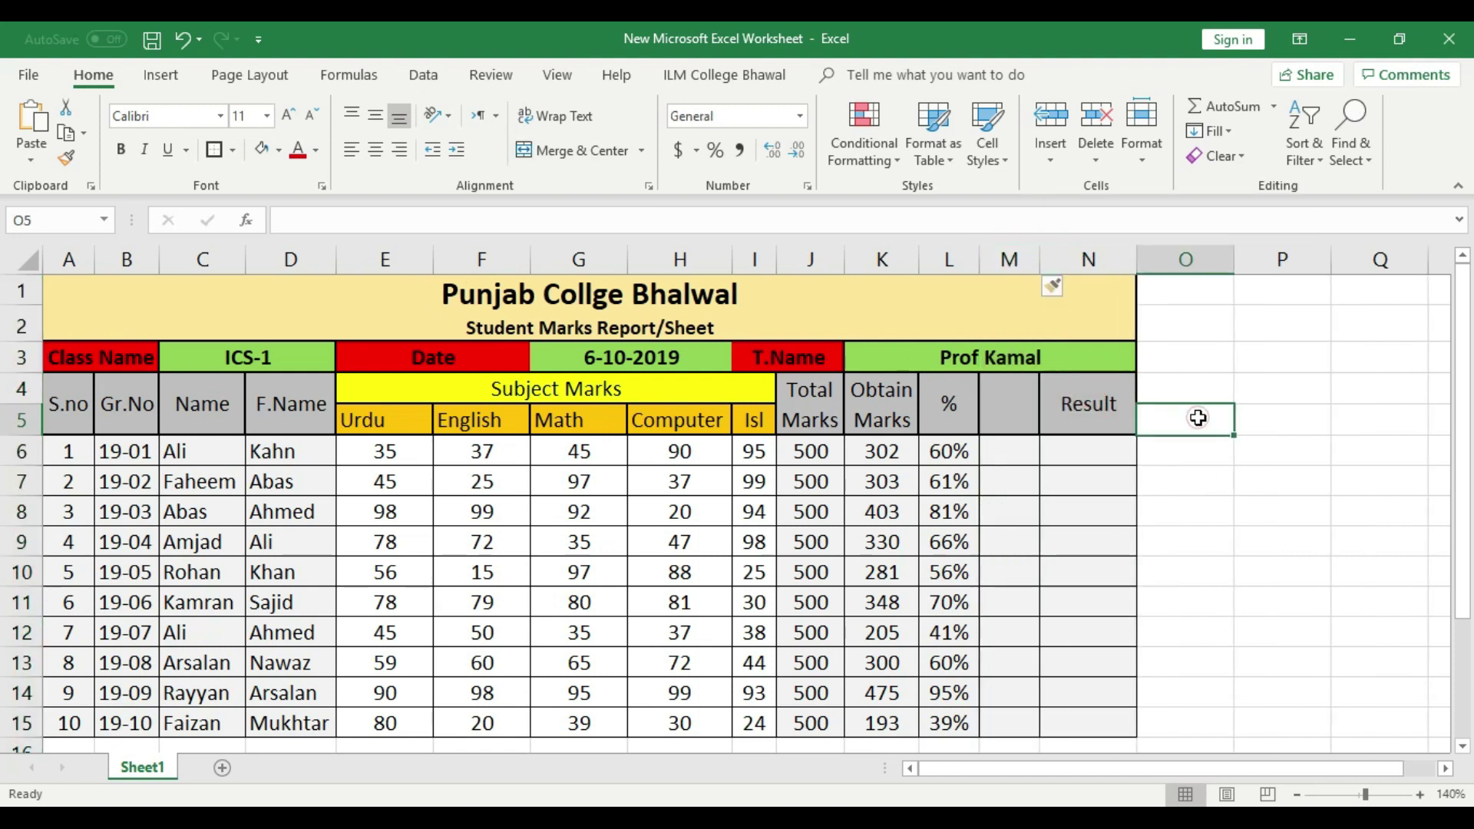
- Enter the header Grade in the new column, then merge cells M4:M5 and centre the text in them
left_click(1019, 407)
type("G")
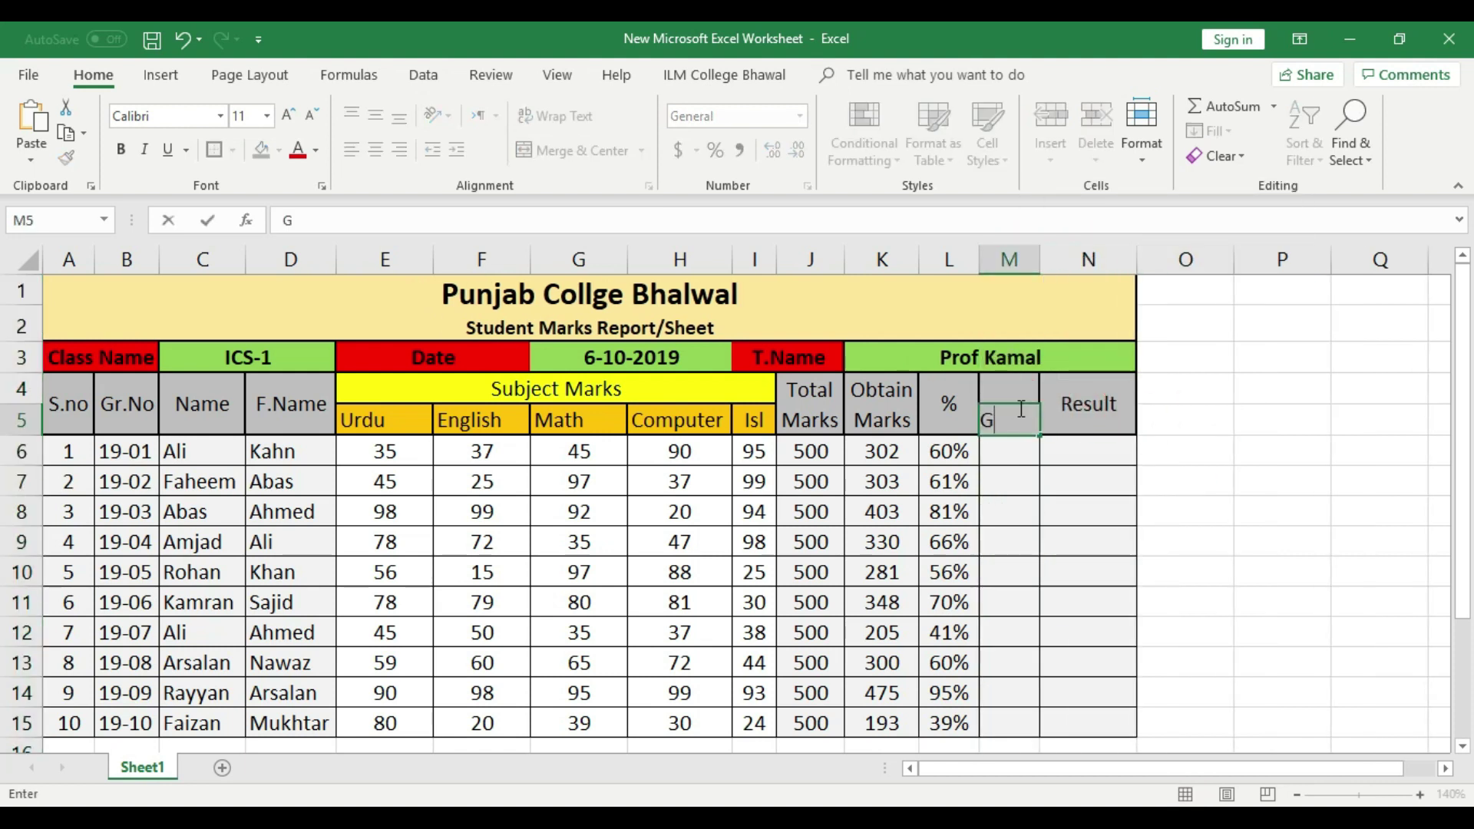
type("rade")
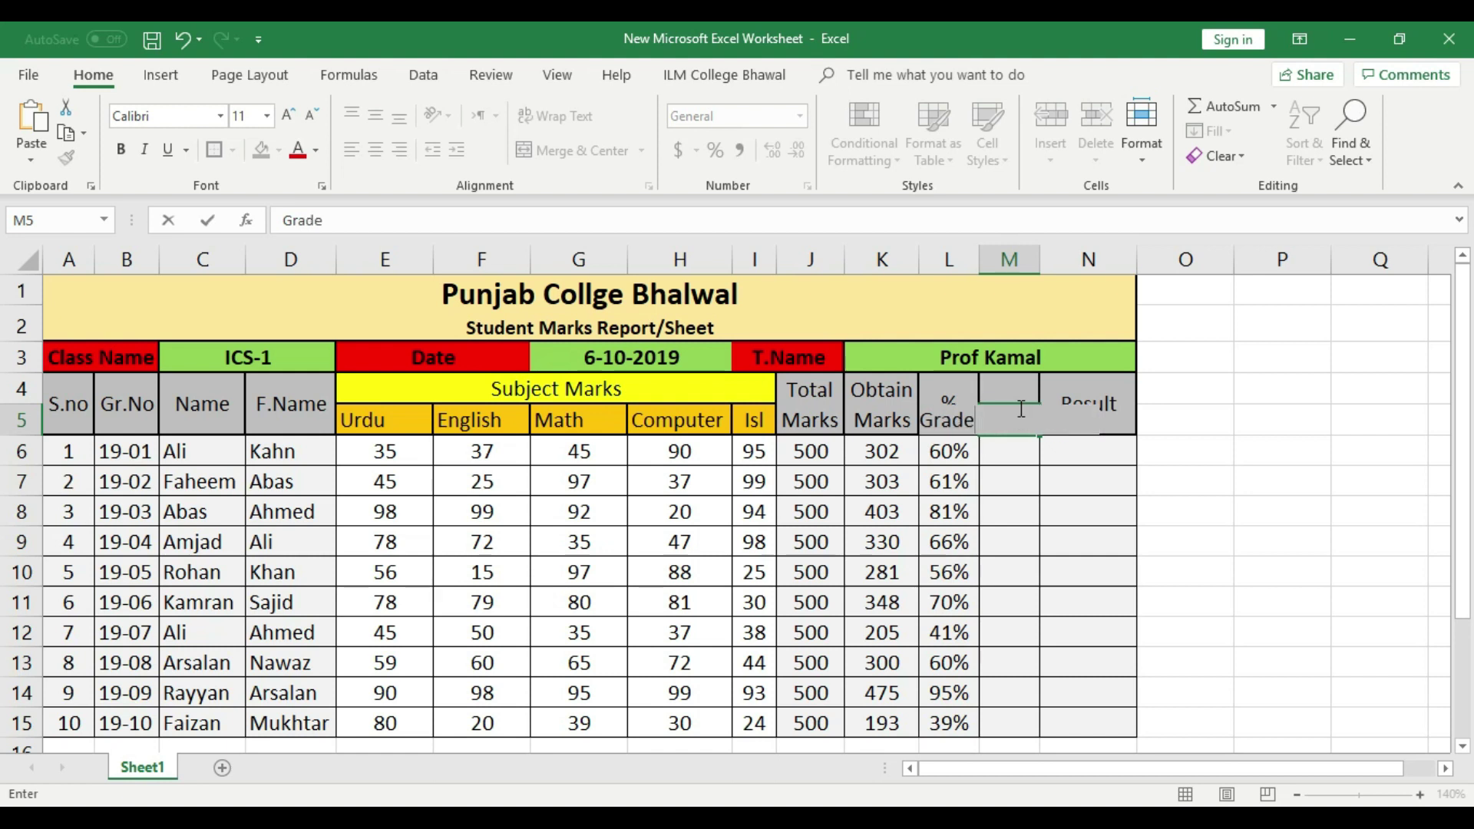
left_click(1065, 503)
left_click(1012, 414)
left_click_drag(1018, 390, 1017, 416)
left_click(578, 146)
left_click(376, 113)
- Make the Grade and Result headers bold
left_click(121, 149)
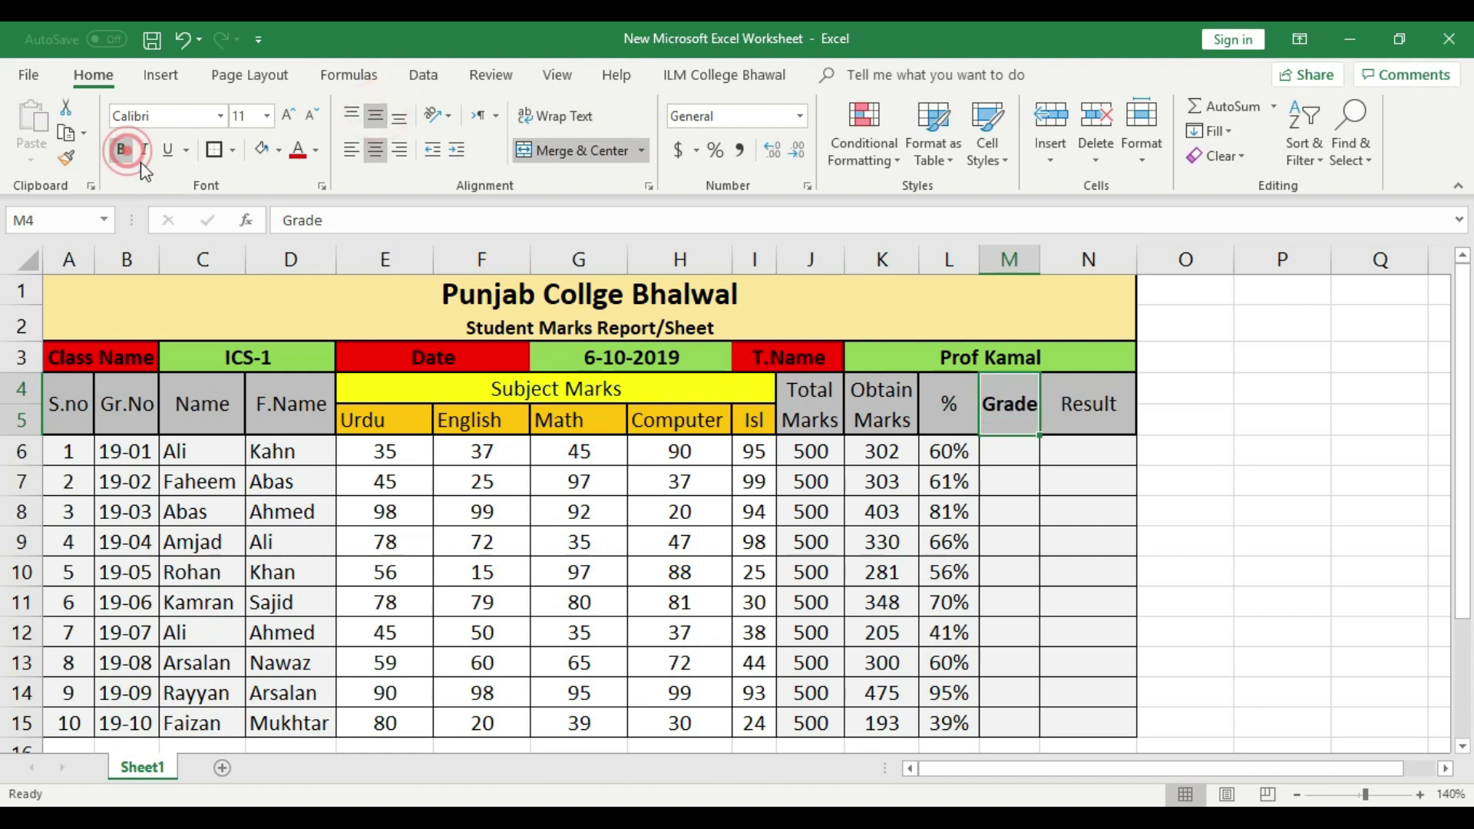
left_click(872, 487)
left_click(1072, 427)
left_click(122, 149)
left_click(965, 574)
- Fill the Grade and Result headers with light blue and fit column M's width to its contents
left_click_drag(1088, 407, 1010, 407)
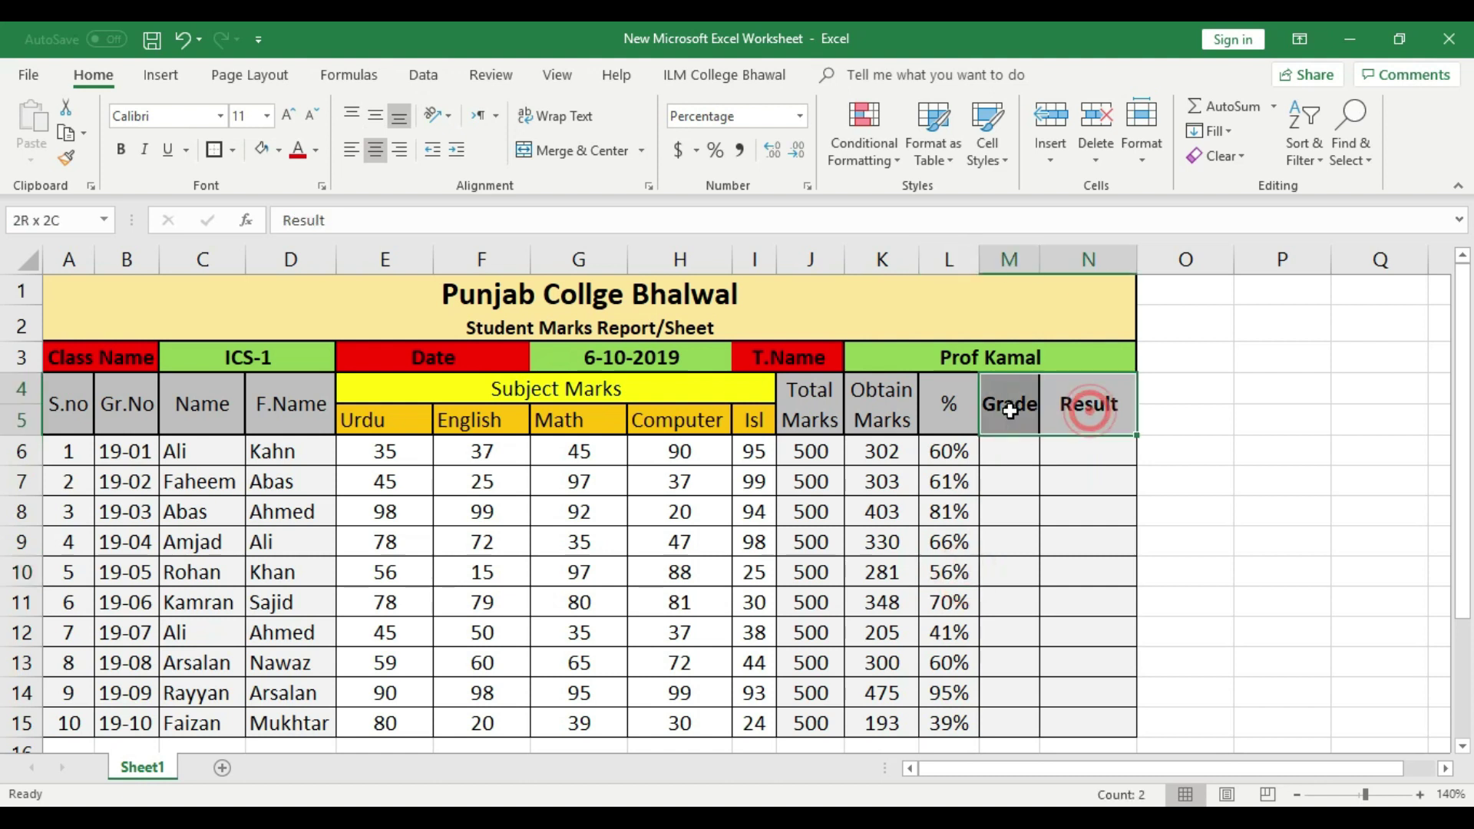
left_click(280, 151)
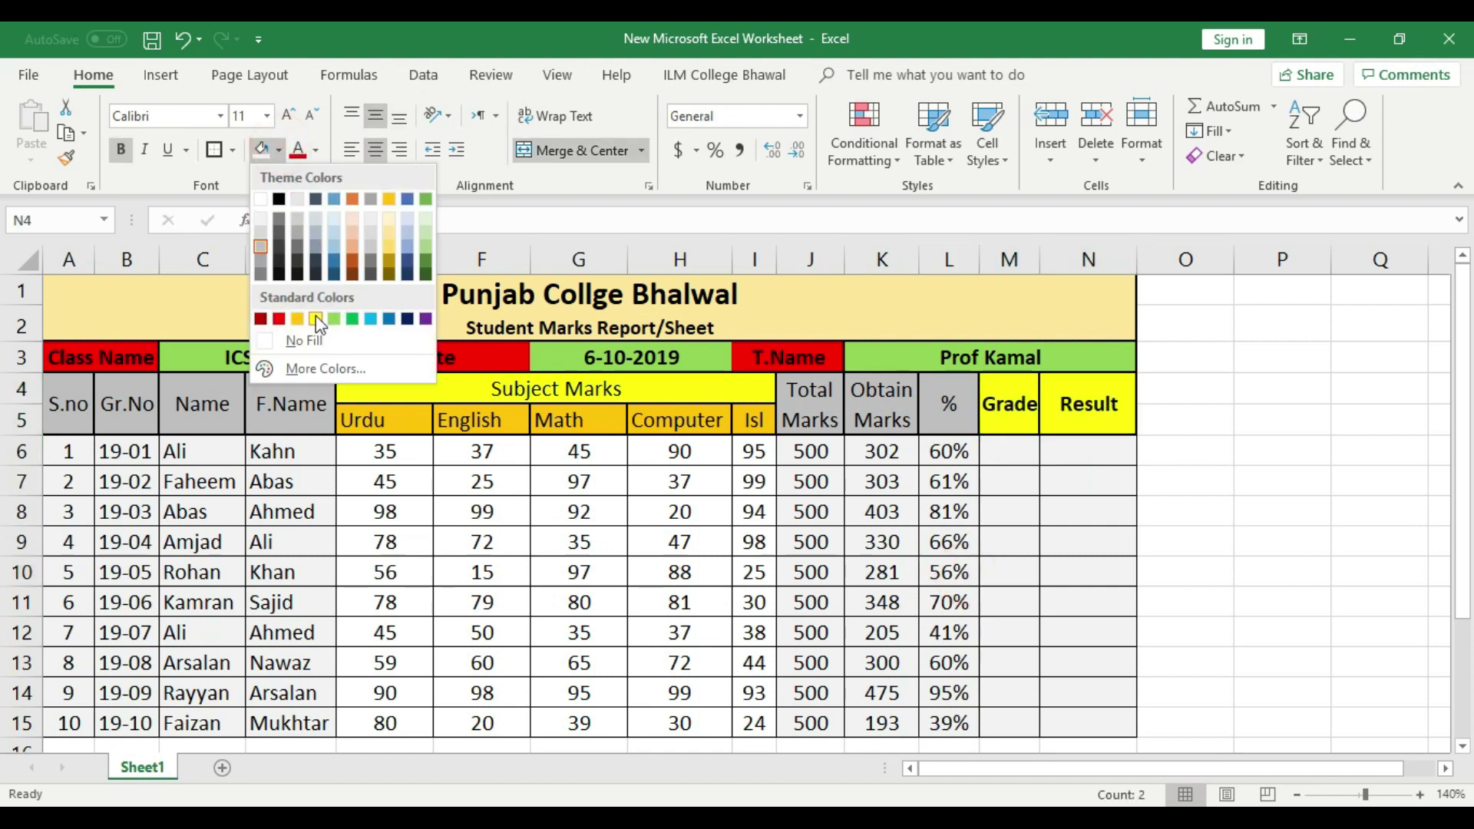
left_click(369, 319)
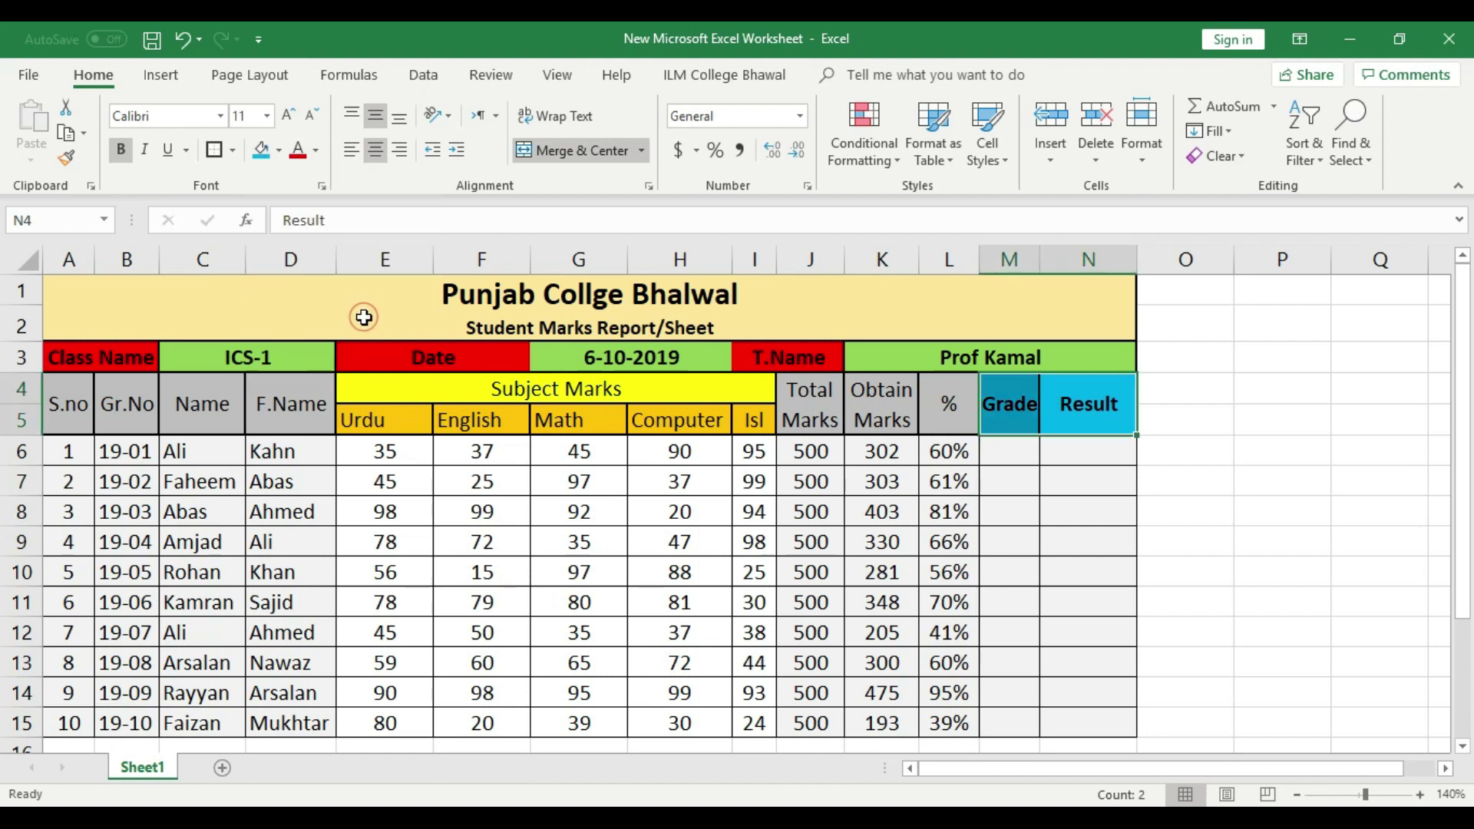
left_click(1025, 605)
double_click(1040, 259)
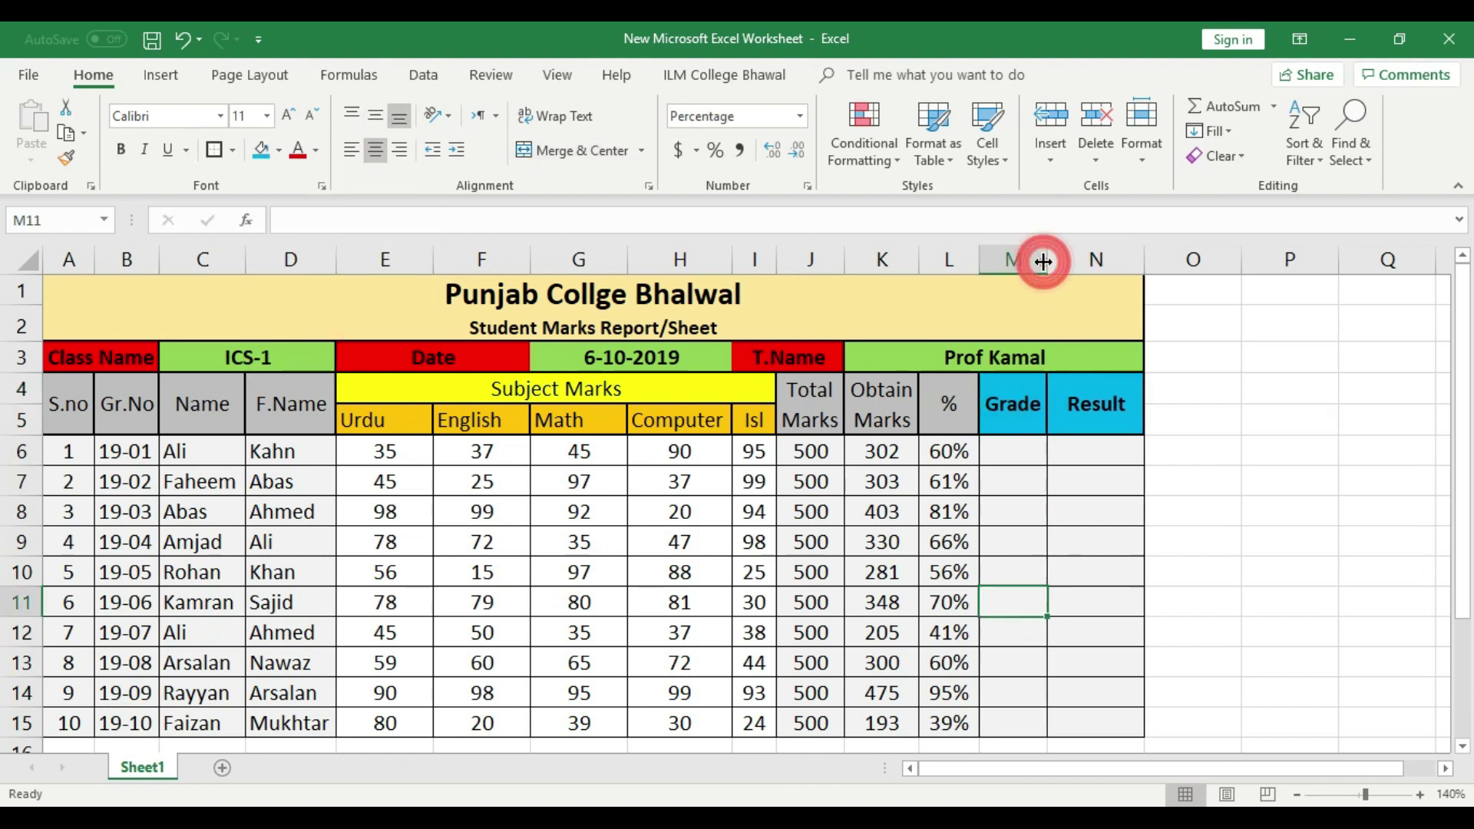
left_click_drag(825, 455, 831, 712)
left_click_drag(883, 456, 890, 725)
left_click_drag(955, 460, 952, 725)
left_click(1048, 606)
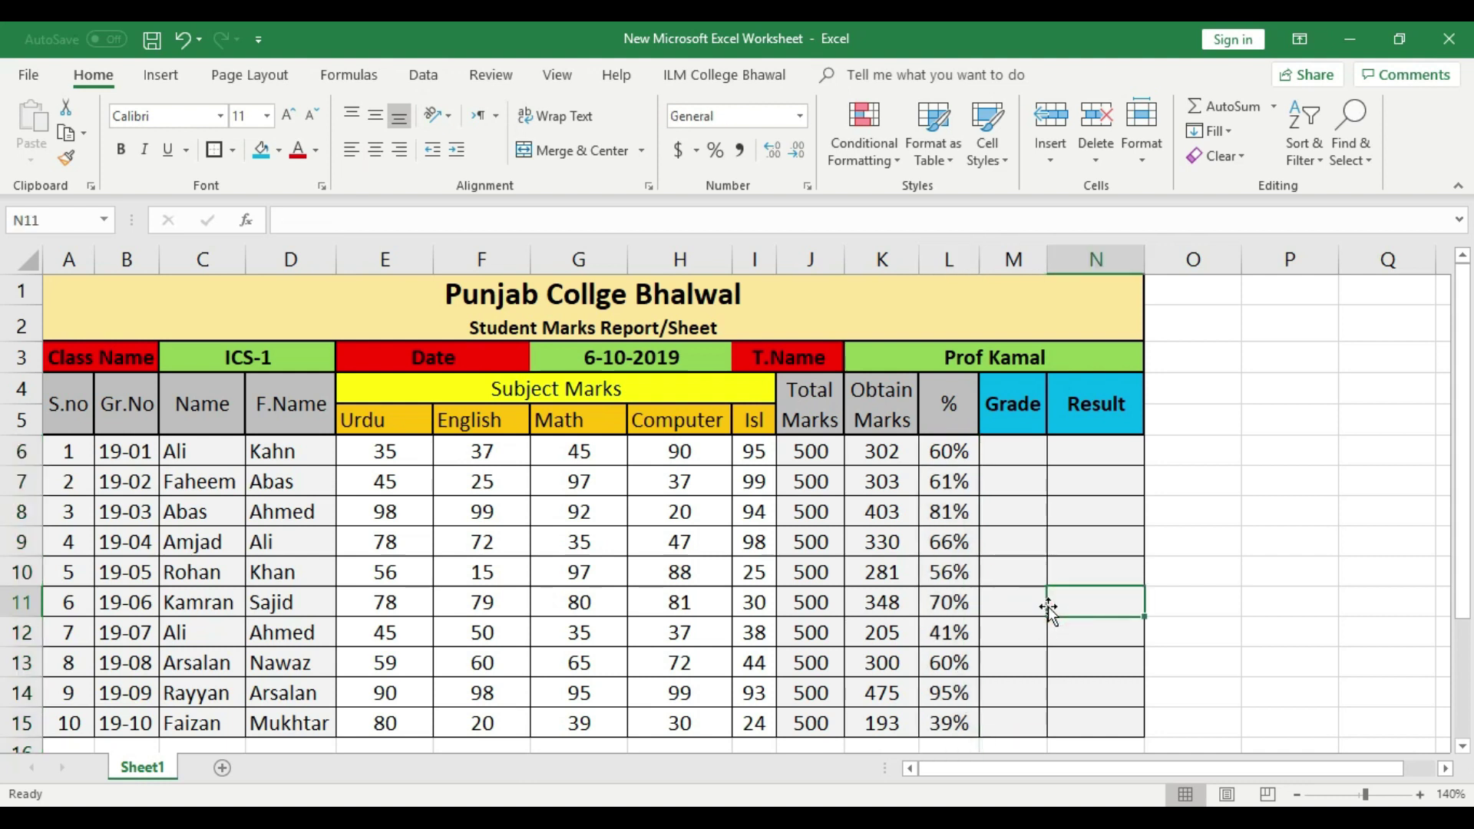
left_click(1273, 321)
left_click(1199, 326)
left_click(1202, 380)
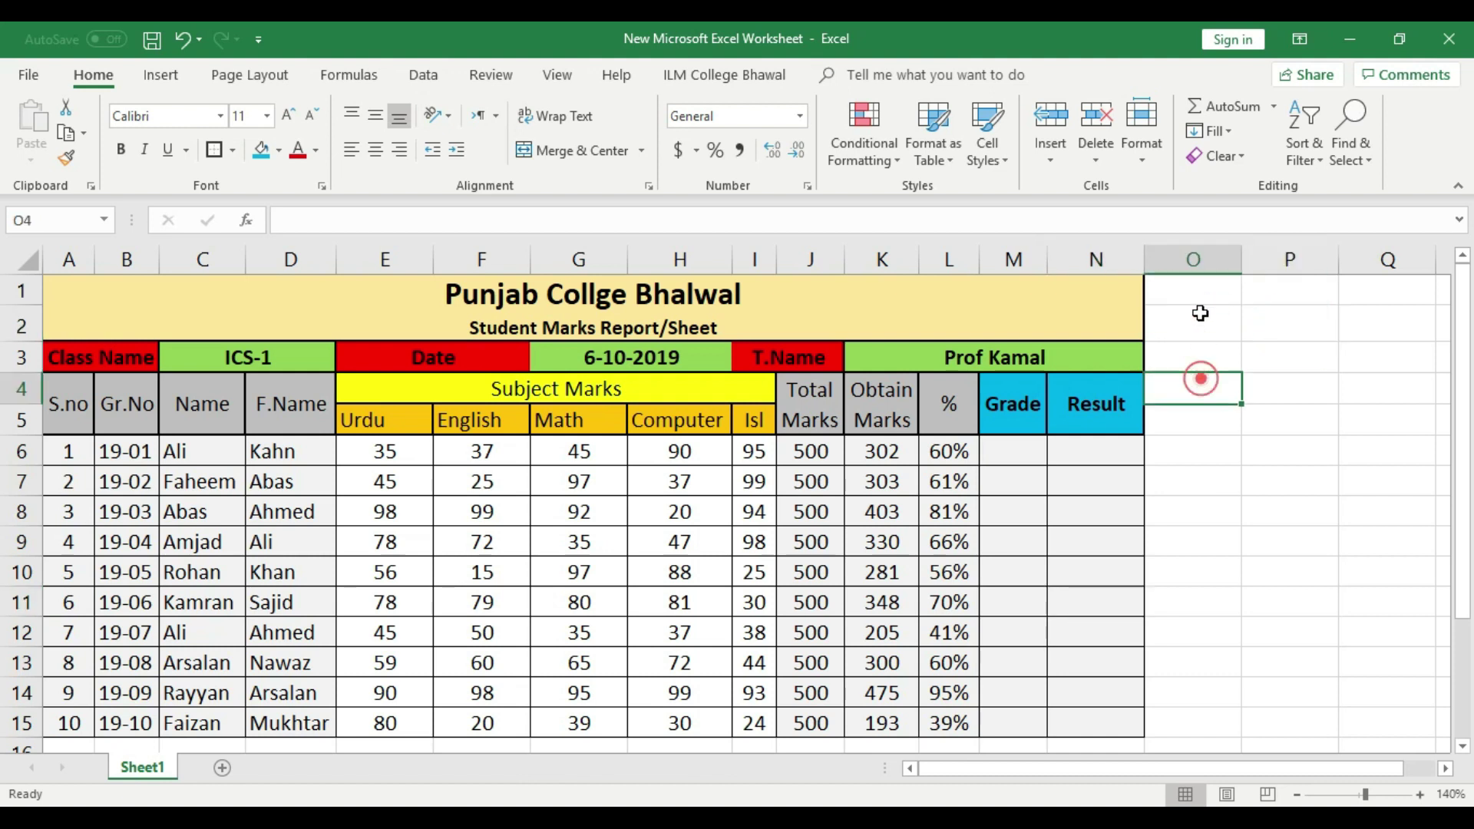
- Merge and centre cells O1:Q1 and enter the heading "1) Rule" in them
left_click_drag(1195, 290, 1358, 287)
left_click(1345, 364)
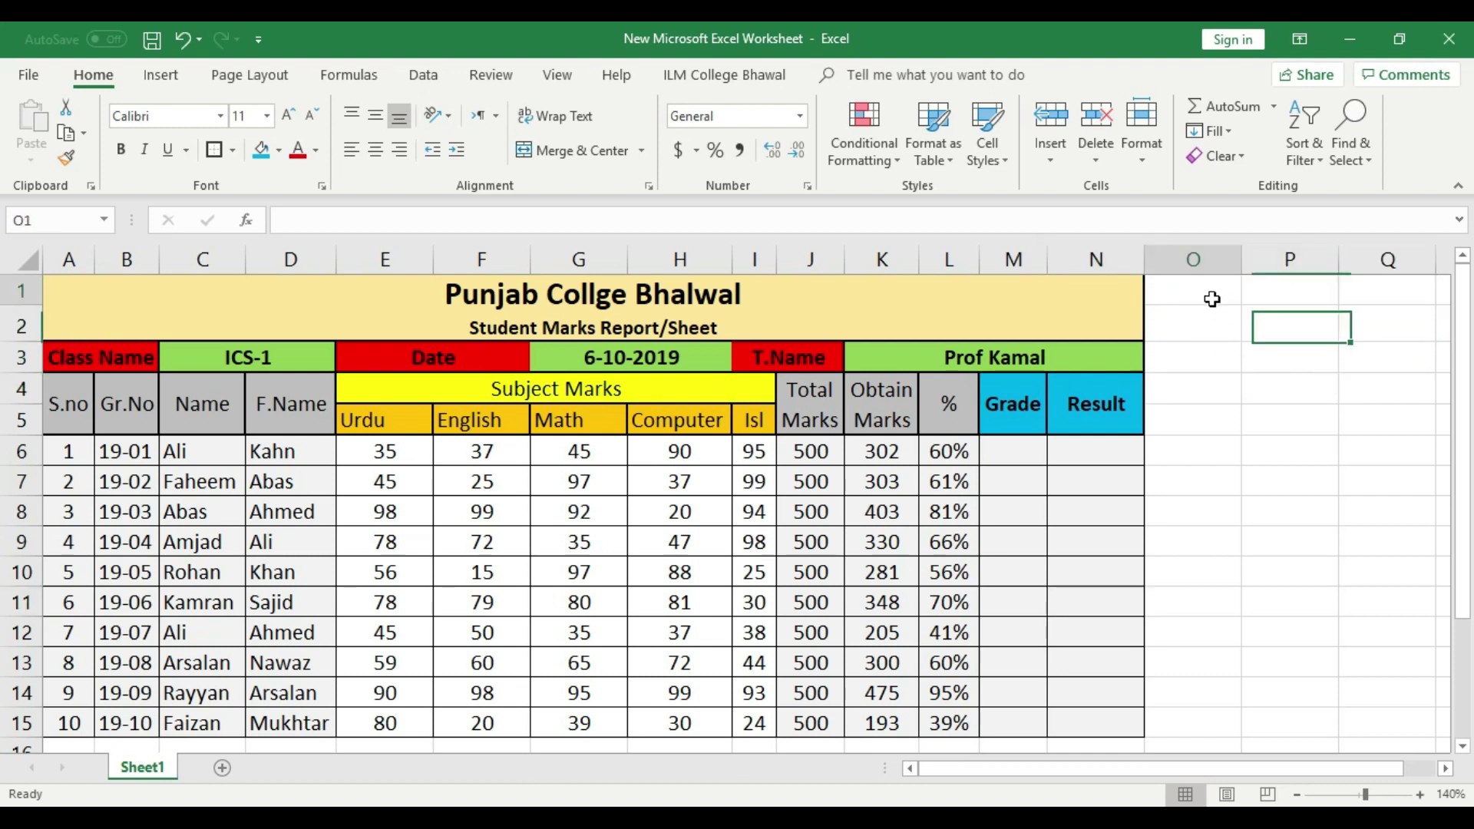
left_click_drag(1211, 296, 1428, 290)
left_click(559, 148)
left_click(1293, 342)
left_click(1273, 293)
double_click(1272, 297)
type("R")
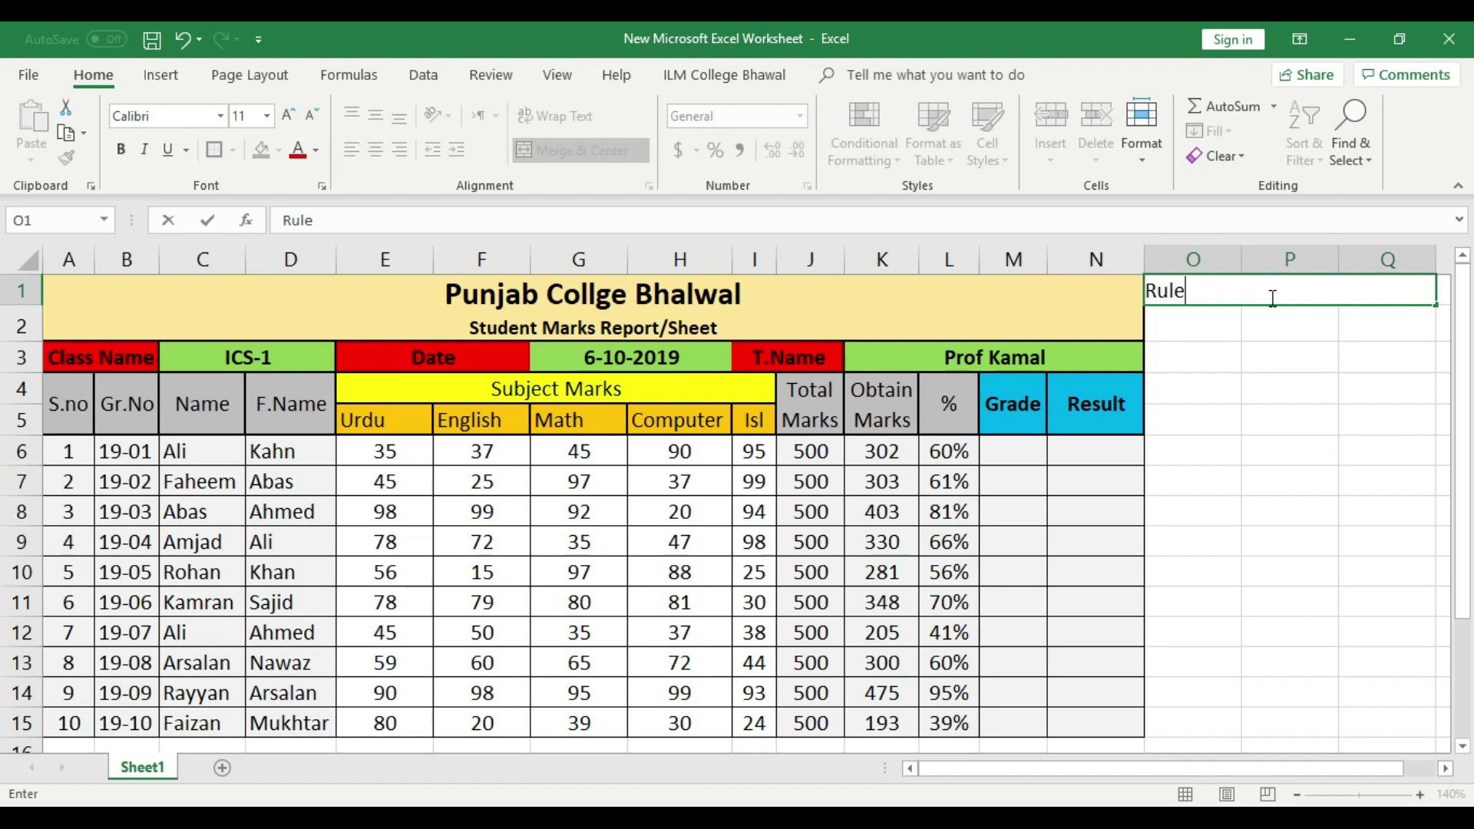
type("ule")
key("Left")
double_click(1271, 298)
type("1)")
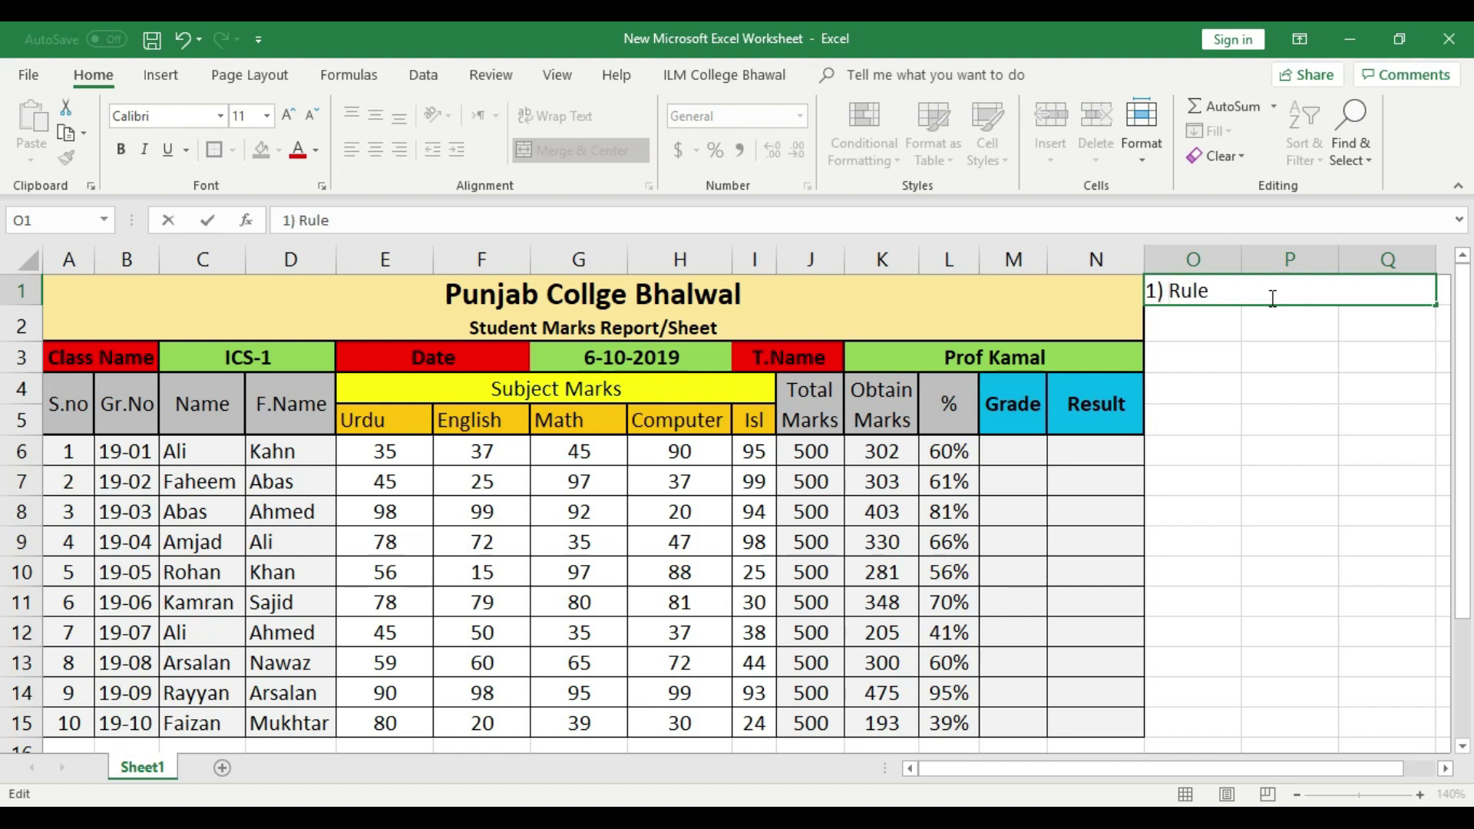
left_click(1268, 330)
- Merge and centre cells O2:Q2 below the "1) Rule" heading
left_click(1277, 410)
left_click_drag(1204, 326, 1364, 330)
left_click(597, 150)
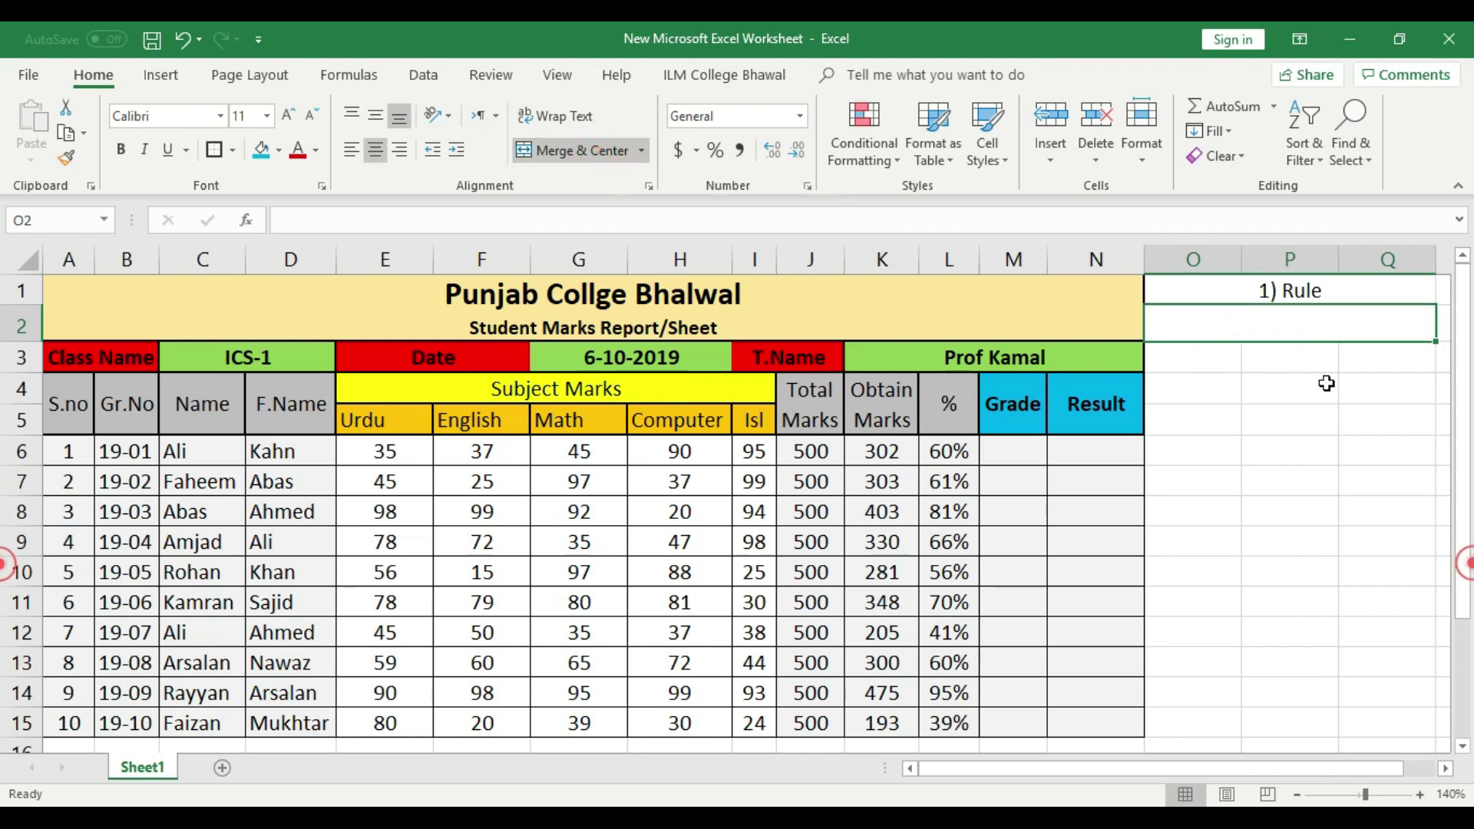
left_click(1309, 421)
- Fill the "1) Rule" heading cell with orange
left_click(1261, 296)
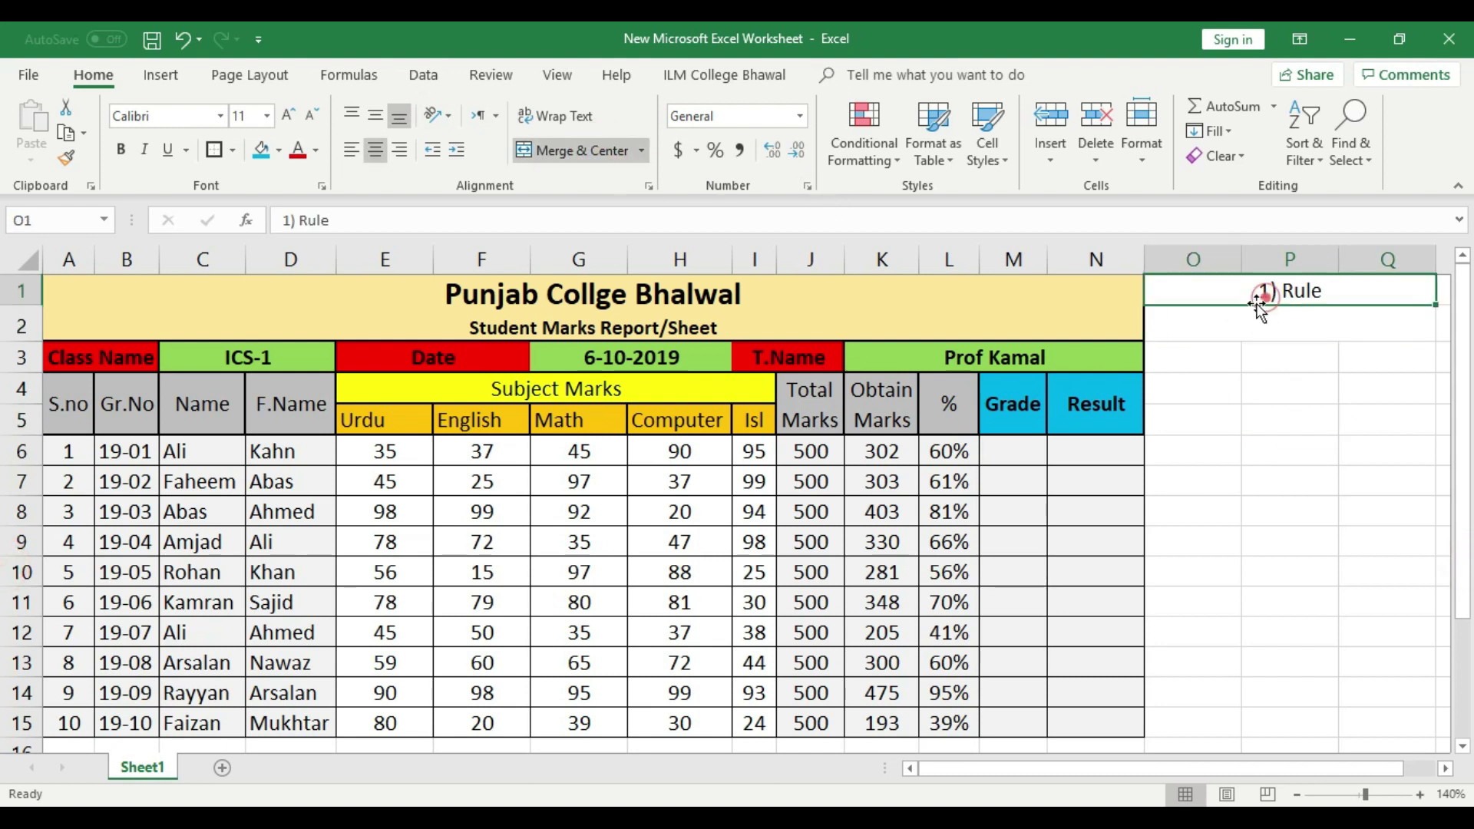
left_click(261, 152)
left_click(279, 150)
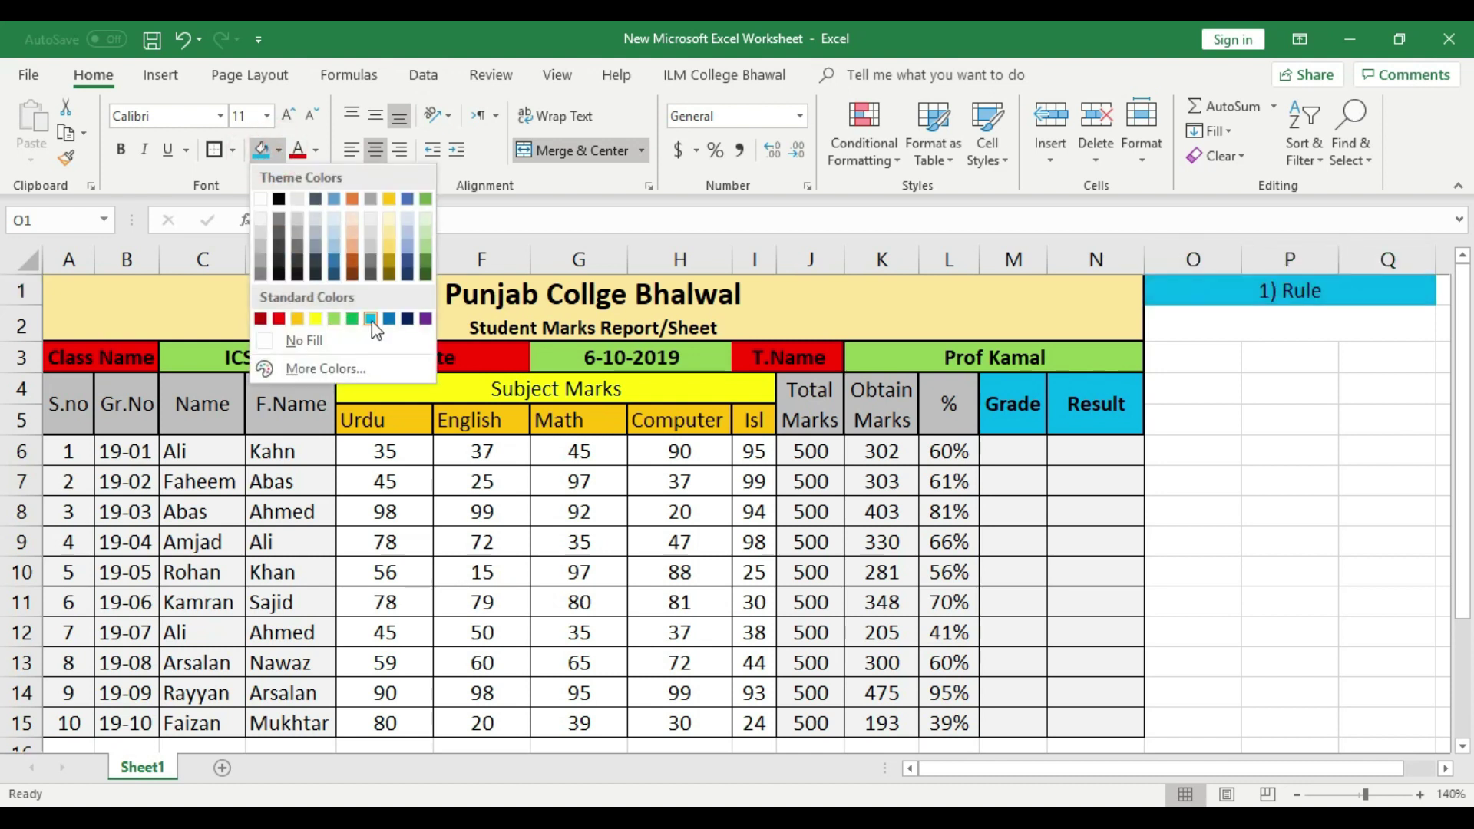
left_click(297, 319)
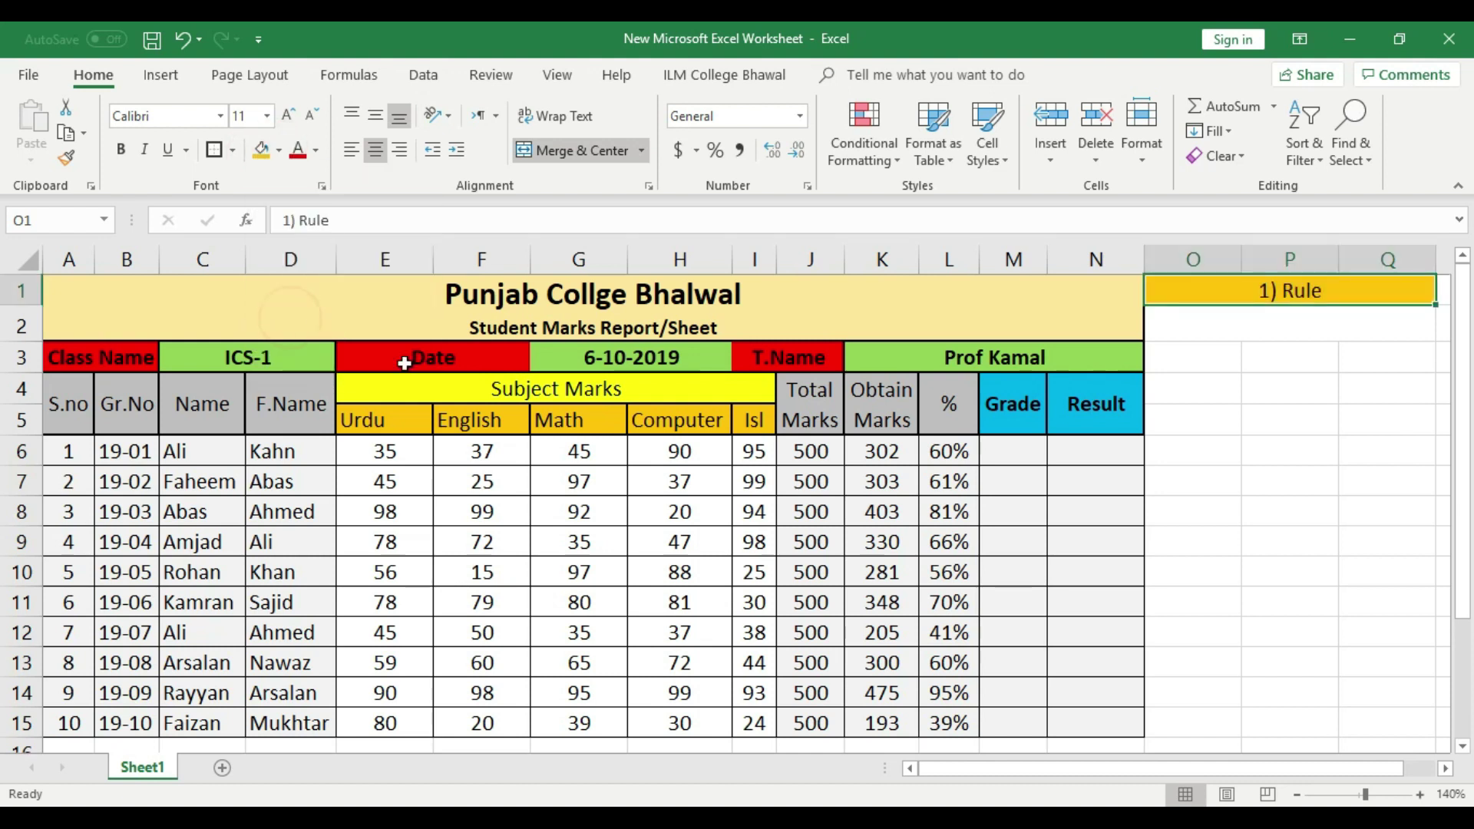
left_click(1332, 480)
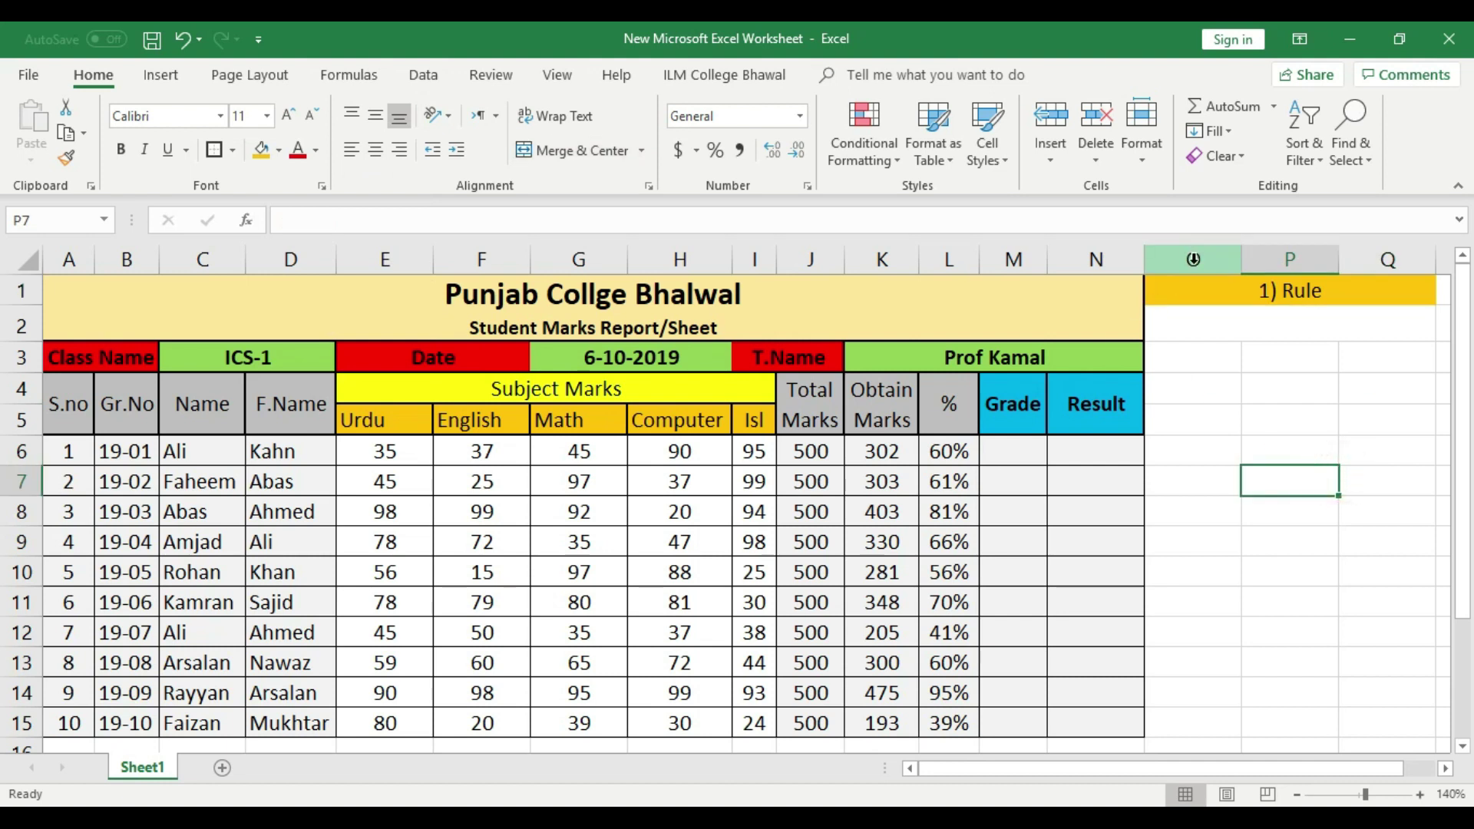
- Apply an outside border to the merged cell O2:Q2
left_click(1308, 331)
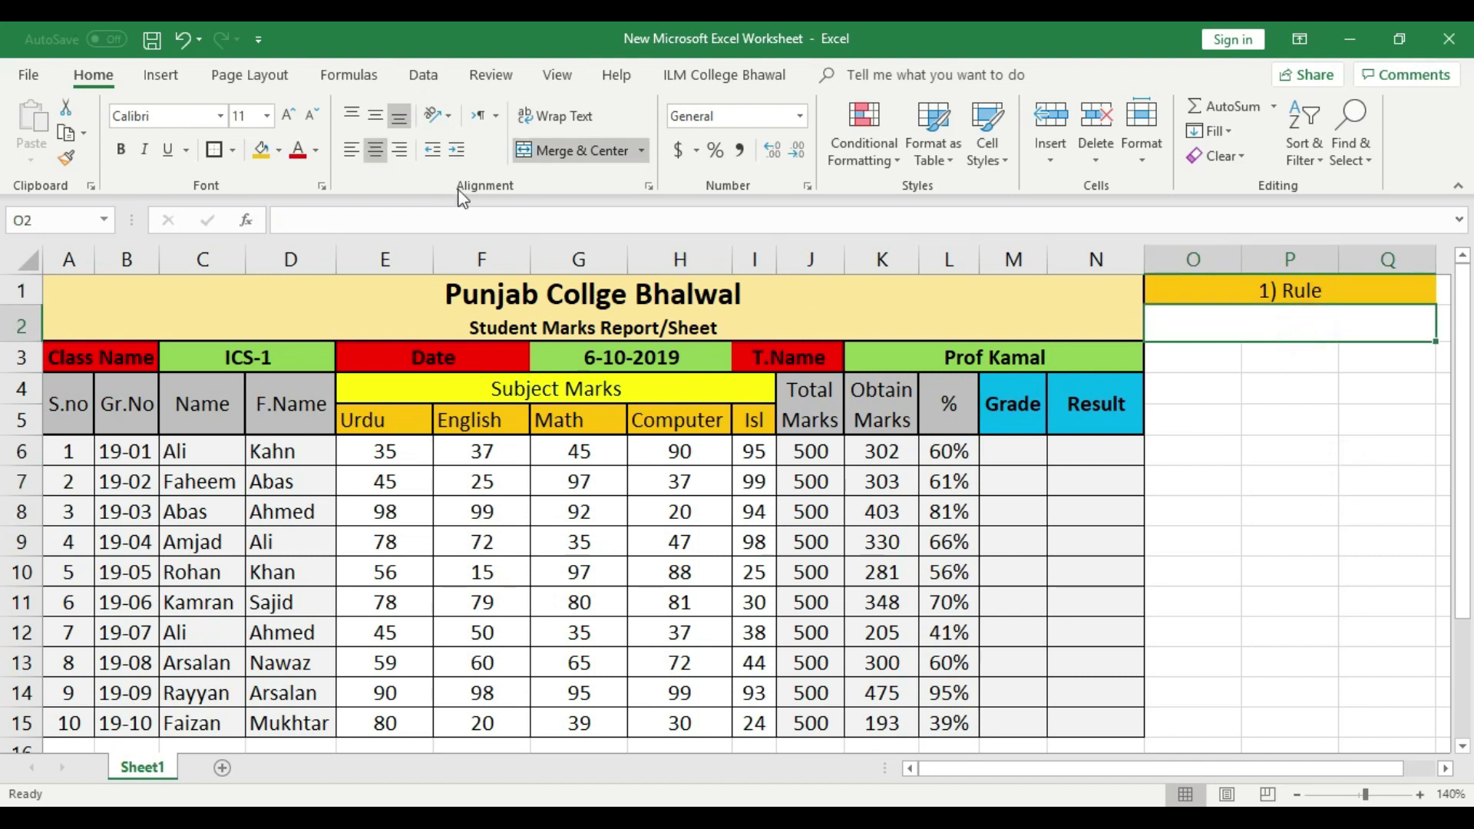
left_click(216, 151)
left_click(1304, 386)
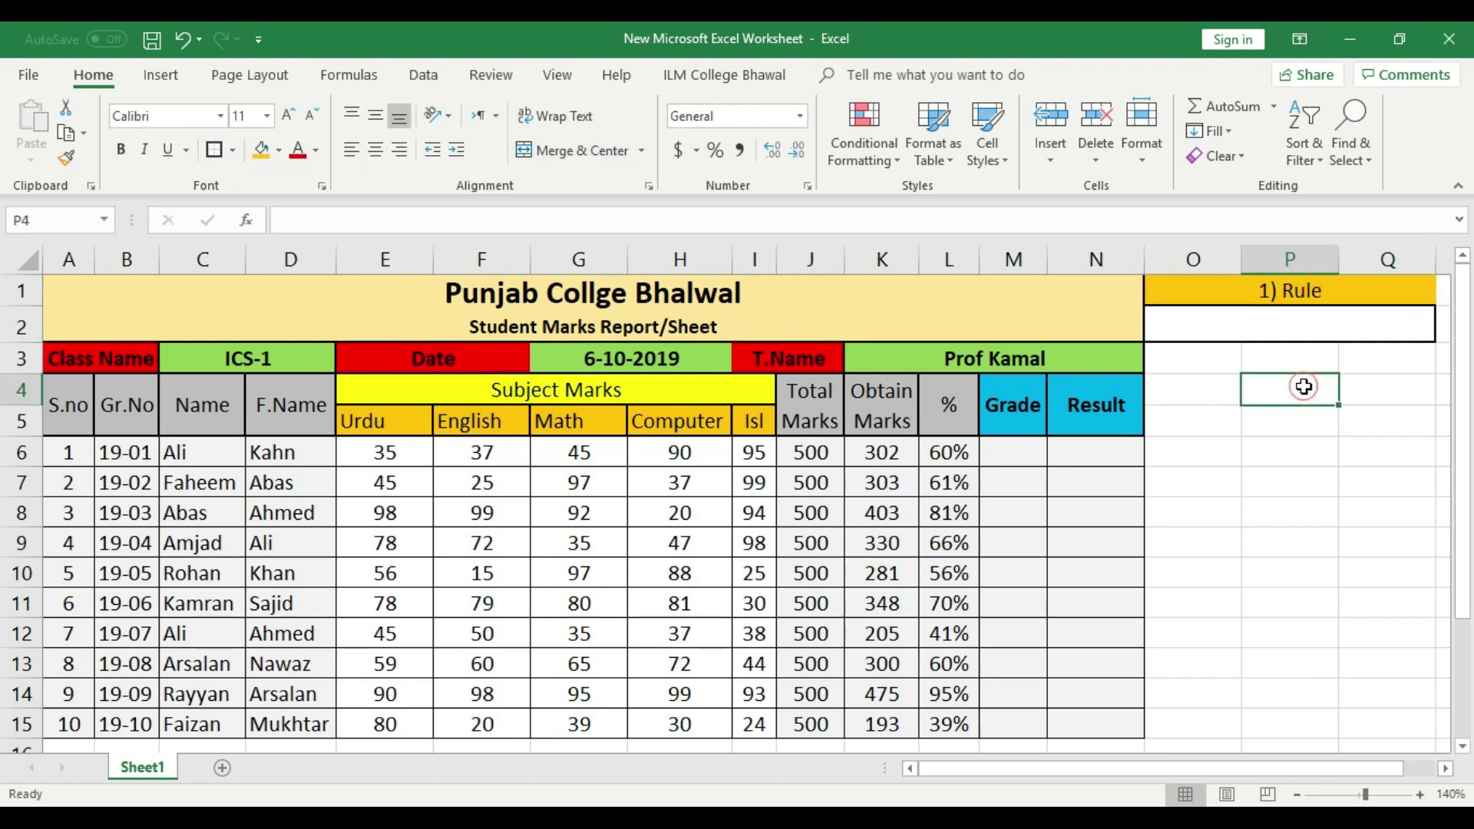
- Undo the heading, merges, fill and border made in cells O1:Q2
key("ctrl+z")
key("ctrl+z")
key("ctrl+z")
key("ctrl+z")
key("ctrl+z")
key("ctrl+z")
key("ctrl+z")
key("ctrl+z")
left_click(1303, 428)
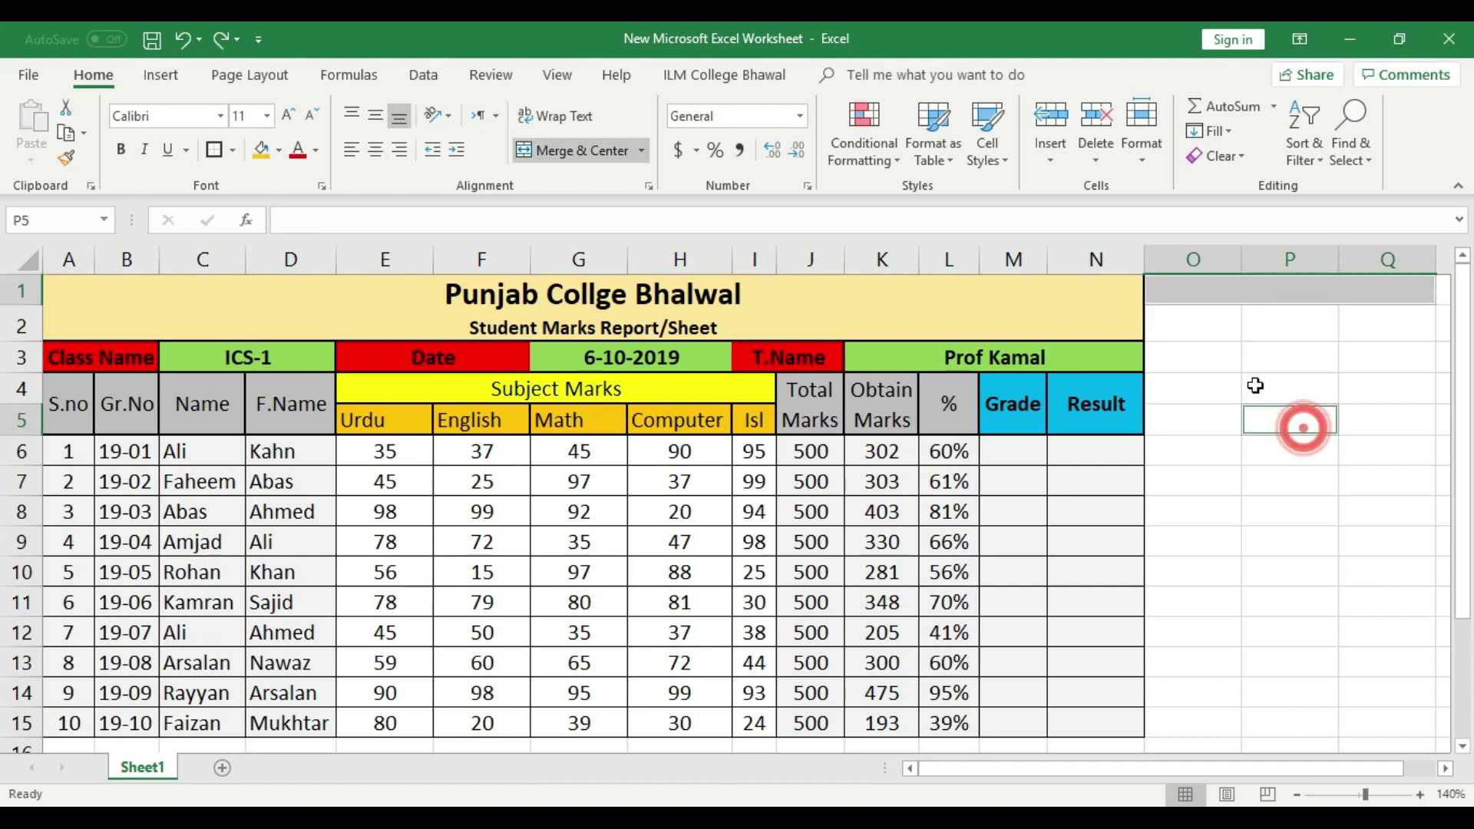
- Narrow column O to a slim spacer and enter the heading Role No 1 in merged, centred cells P1:Q1
left_click_drag(1242, 258, 1171, 259)
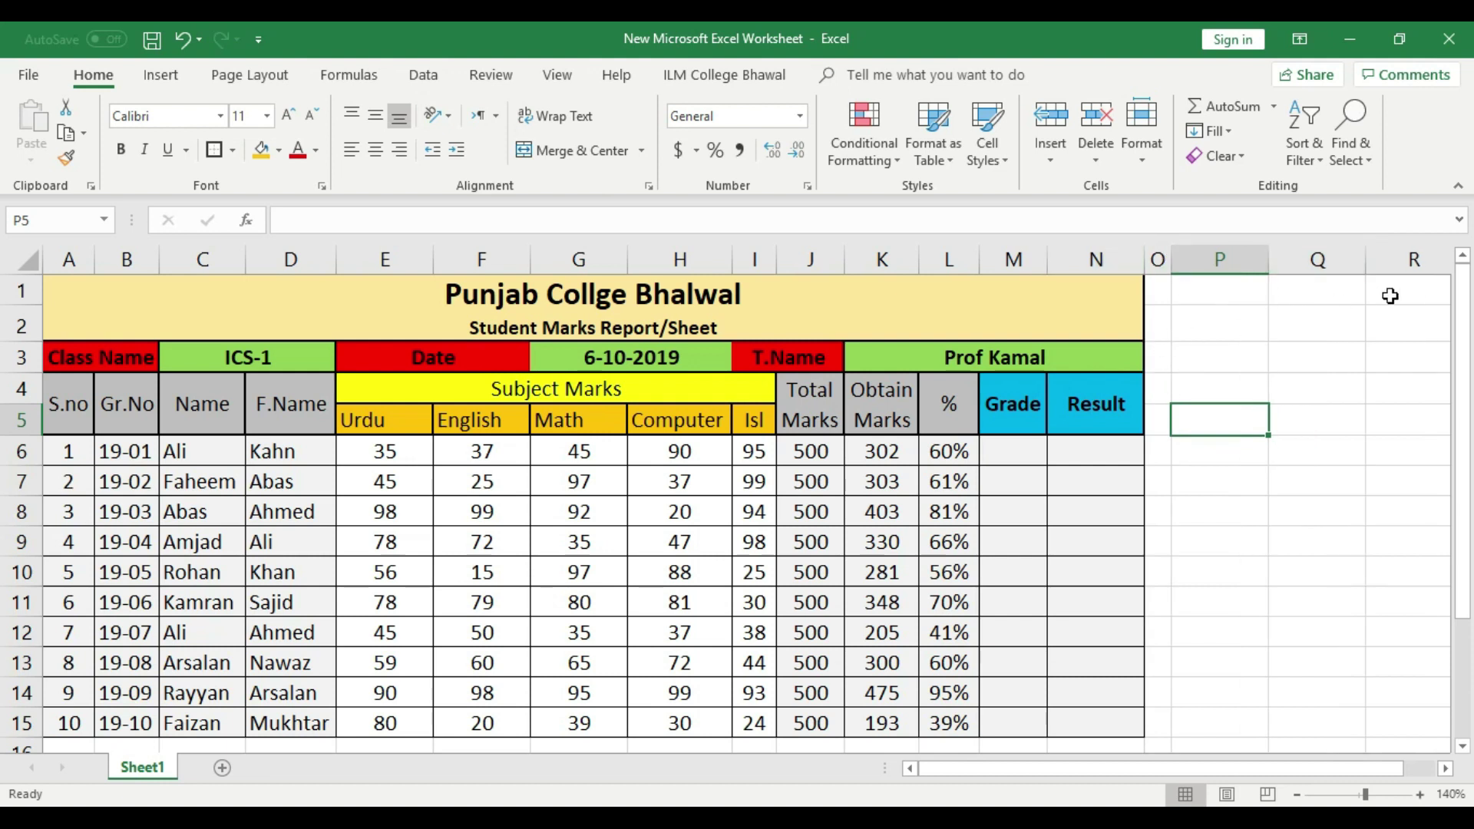
left_click_drag(1221, 296, 1302, 292)
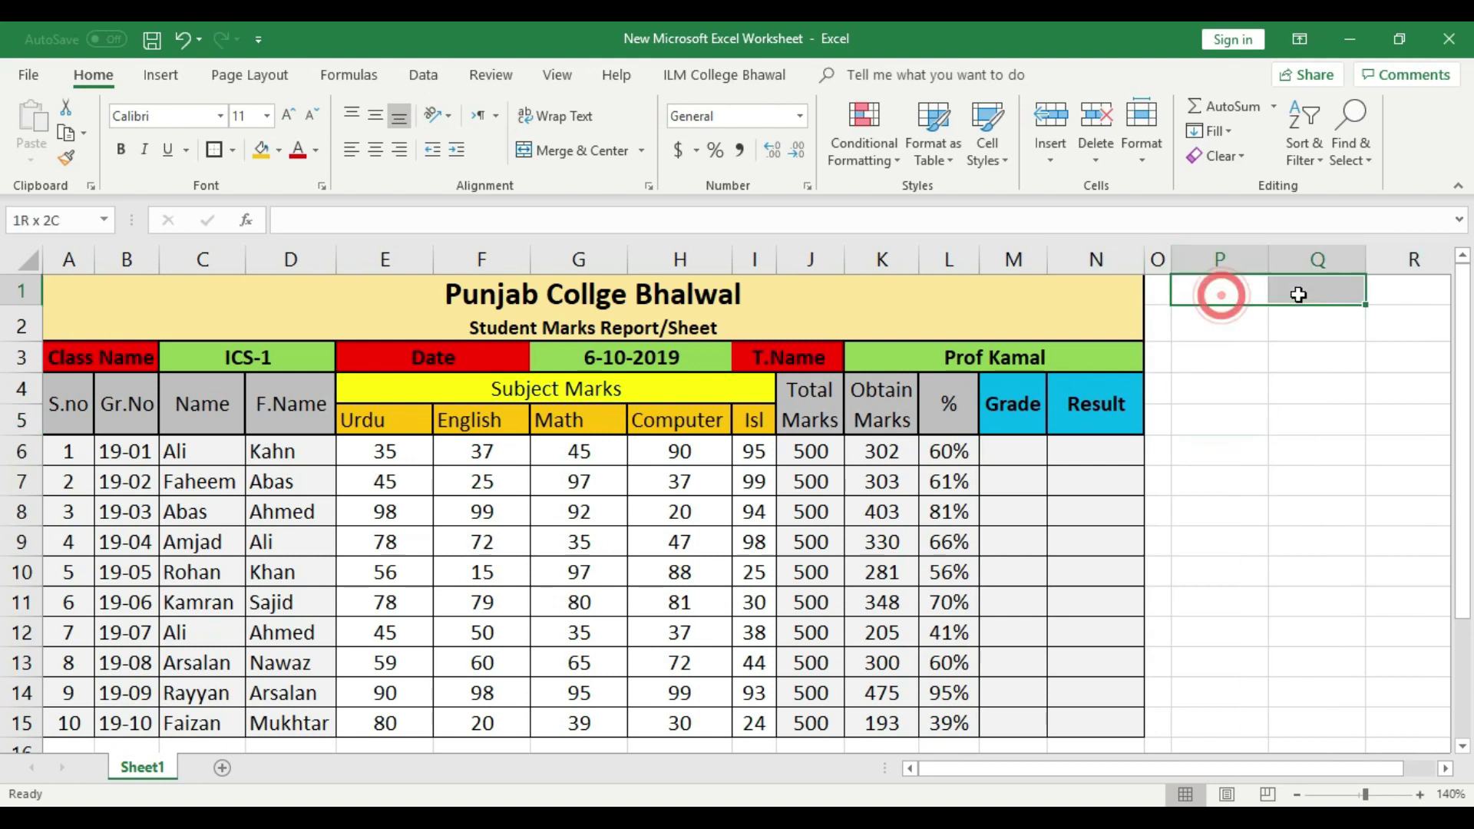
left_click(564, 160)
left_click(1336, 462)
double_click(1250, 299)
type("R")
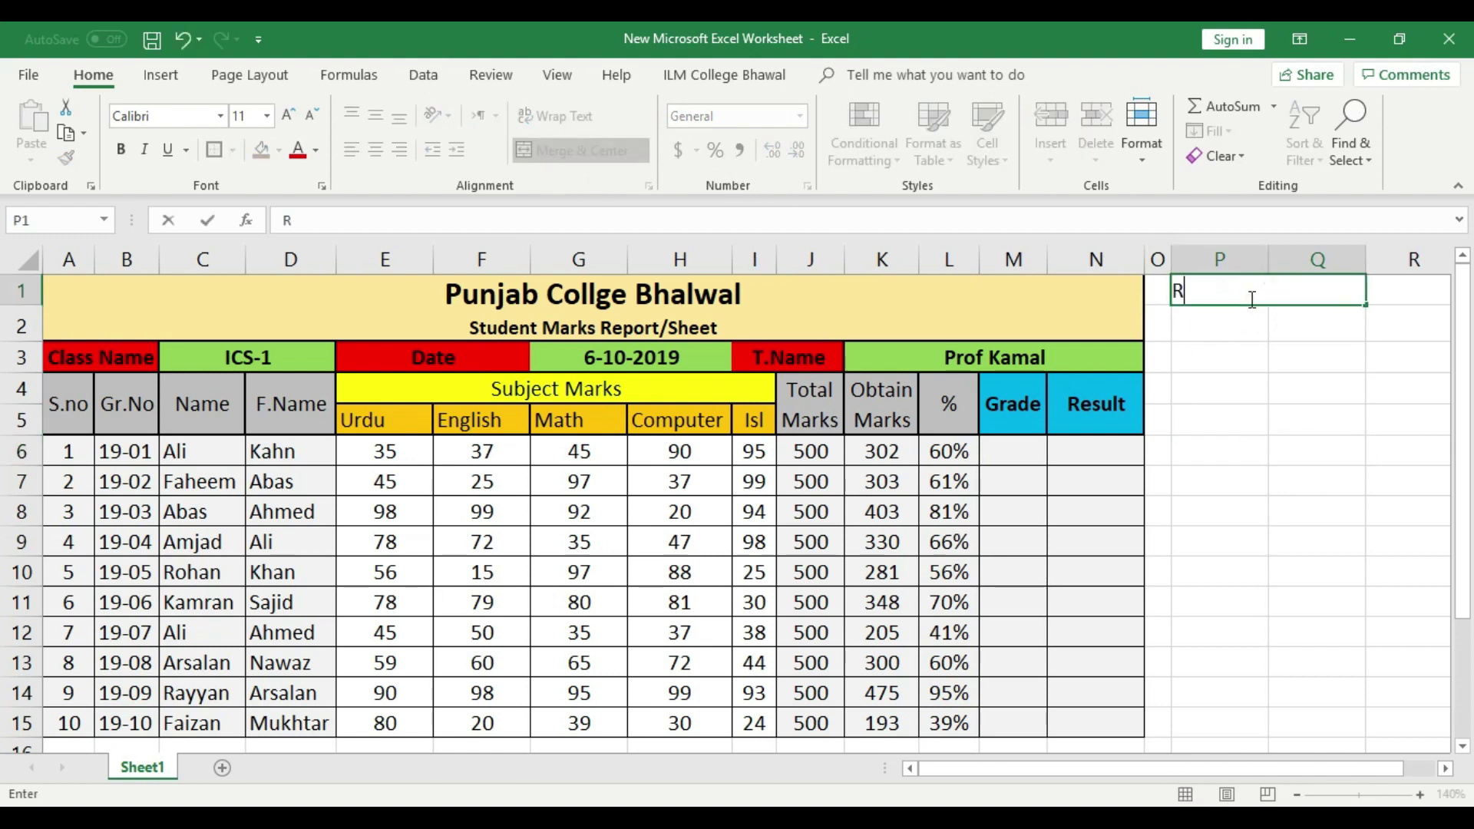
type("ole No 1")
left_click(1307, 386)
- Fill the Role No 1 heading with orange
left_click(1226, 293)
left_click(376, 150)
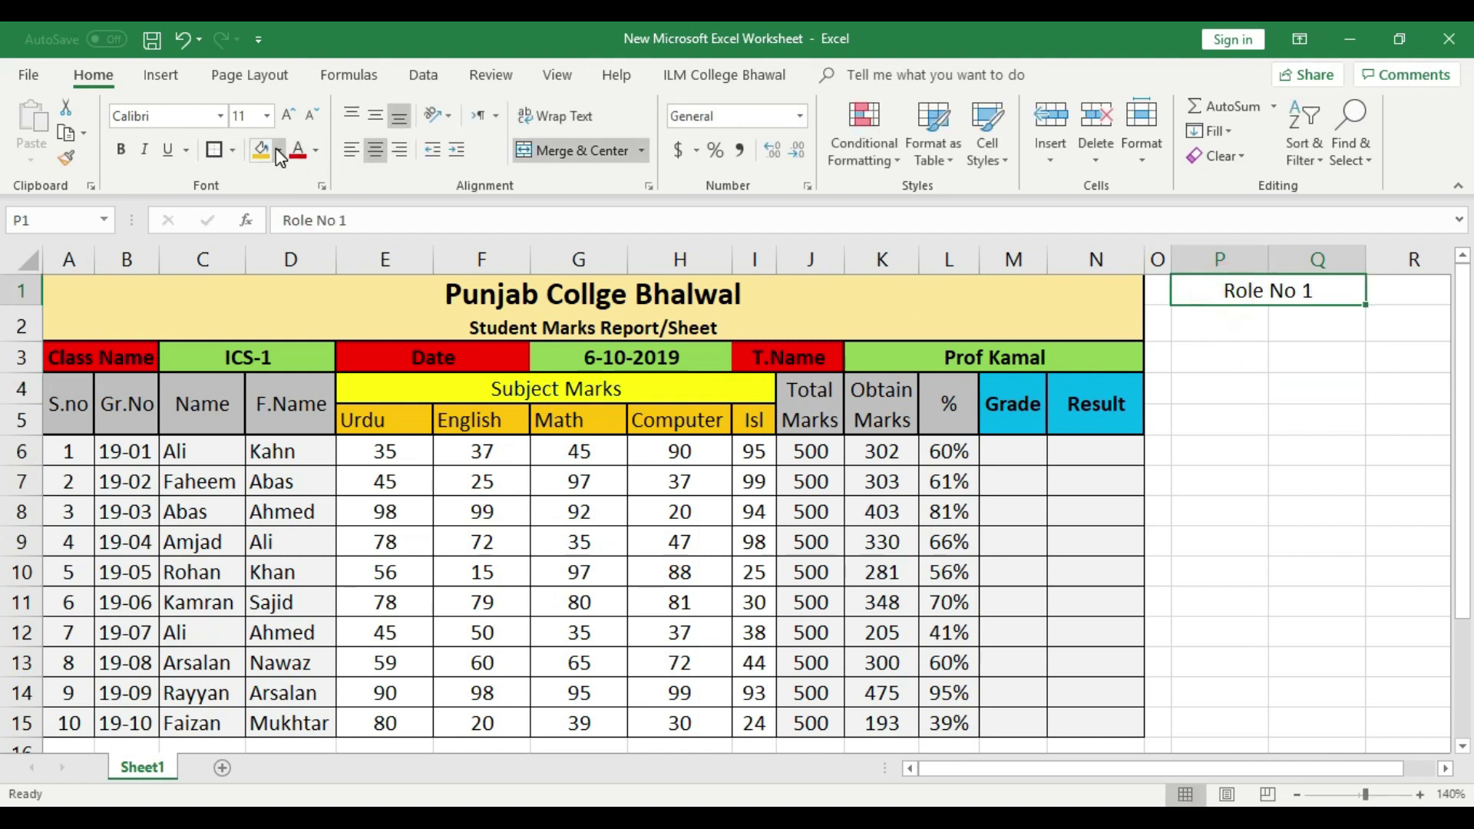
left_click(261, 149)
left_click(1182, 418)
- Merge and centre cells P2:Q2 below the Role No 1 heading
left_click(1220, 326)
left_click_drag(1267, 327, 1313, 325)
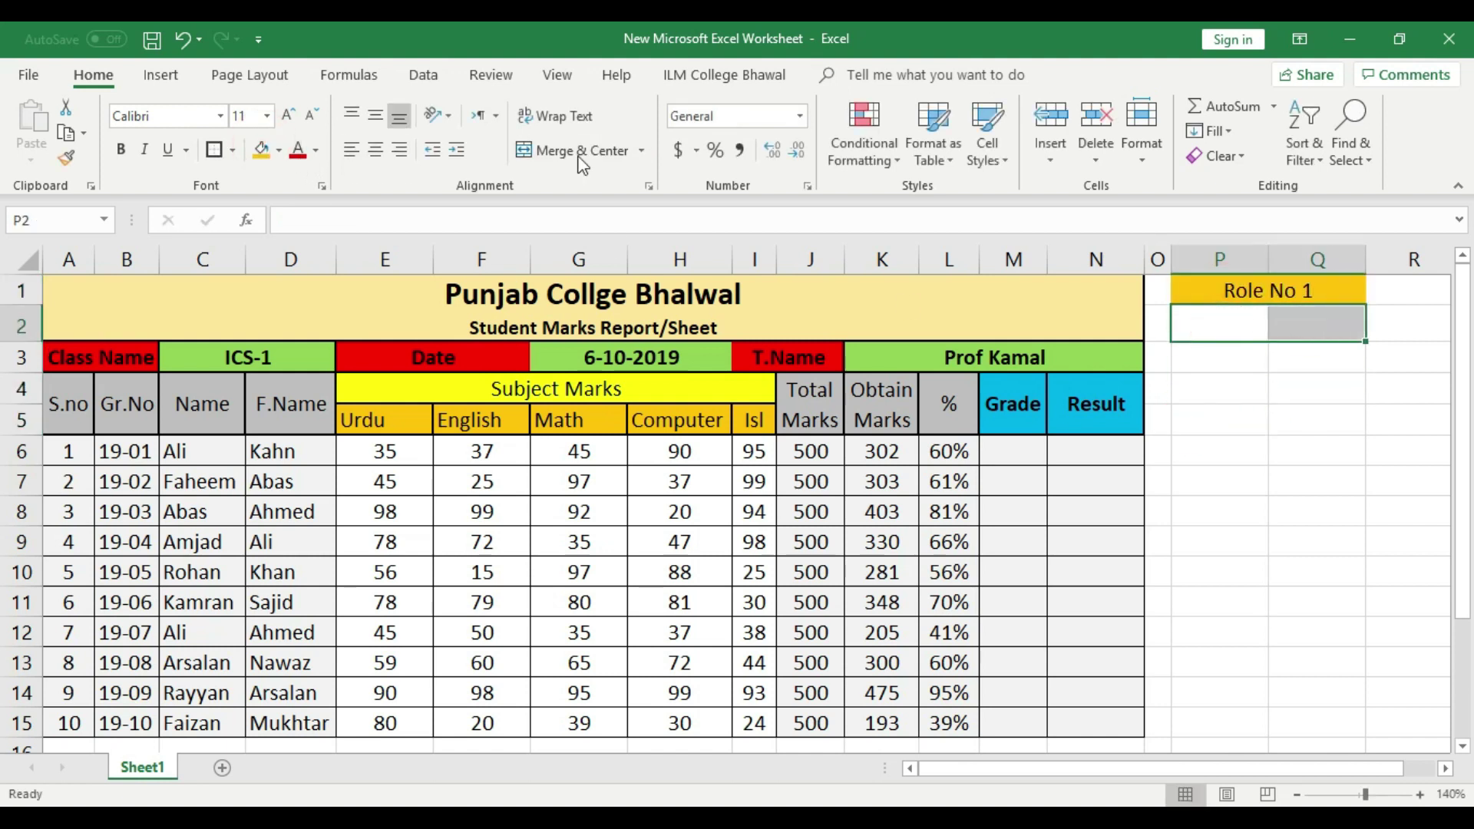
left_click(572, 151)
left_click(1272, 421)
left_click(1261, 328)
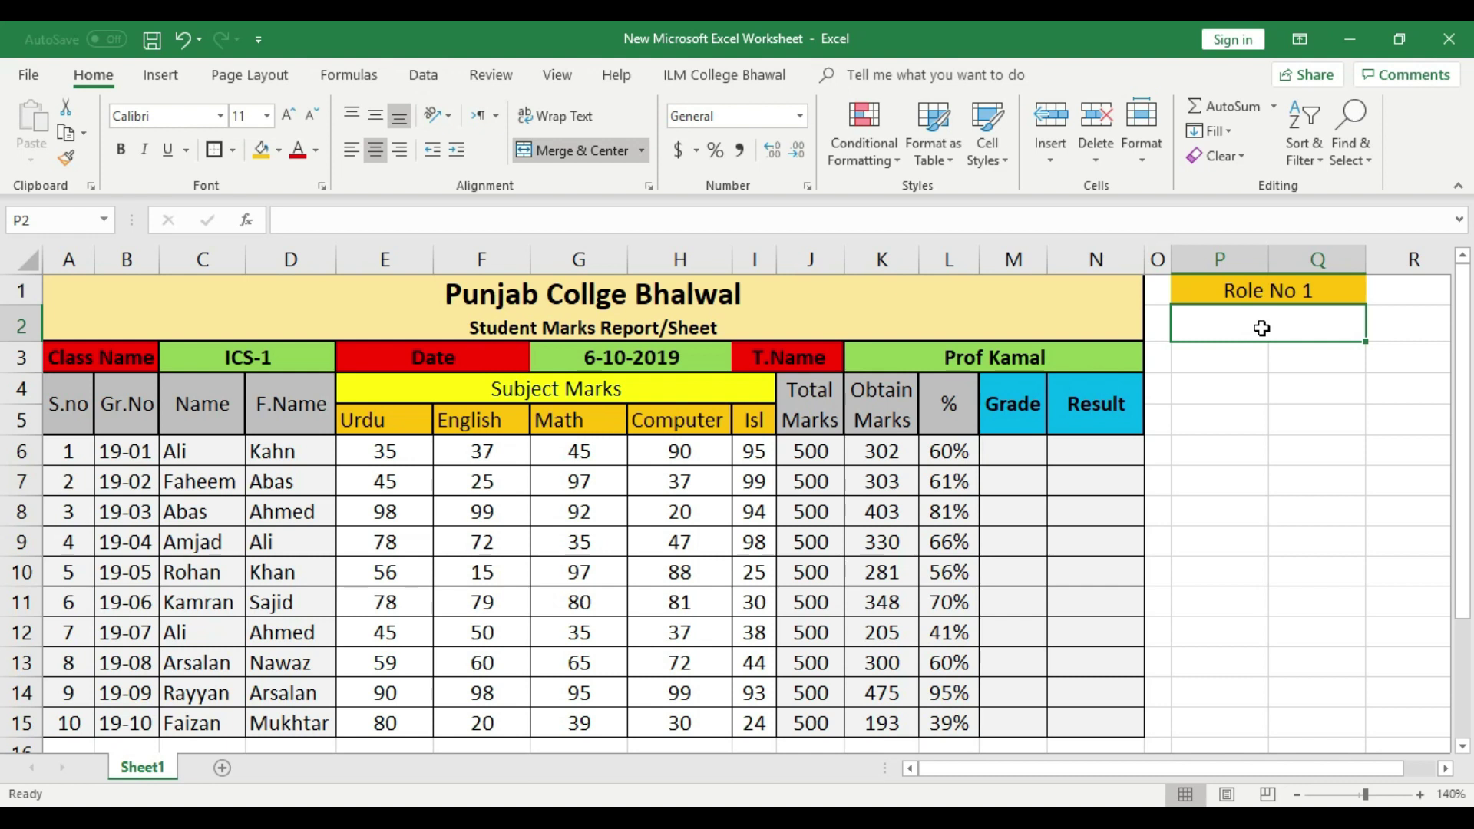
- Apply an outside border to the Role No 1 heading cell
left_click(1266, 291)
left_click(217, 151)
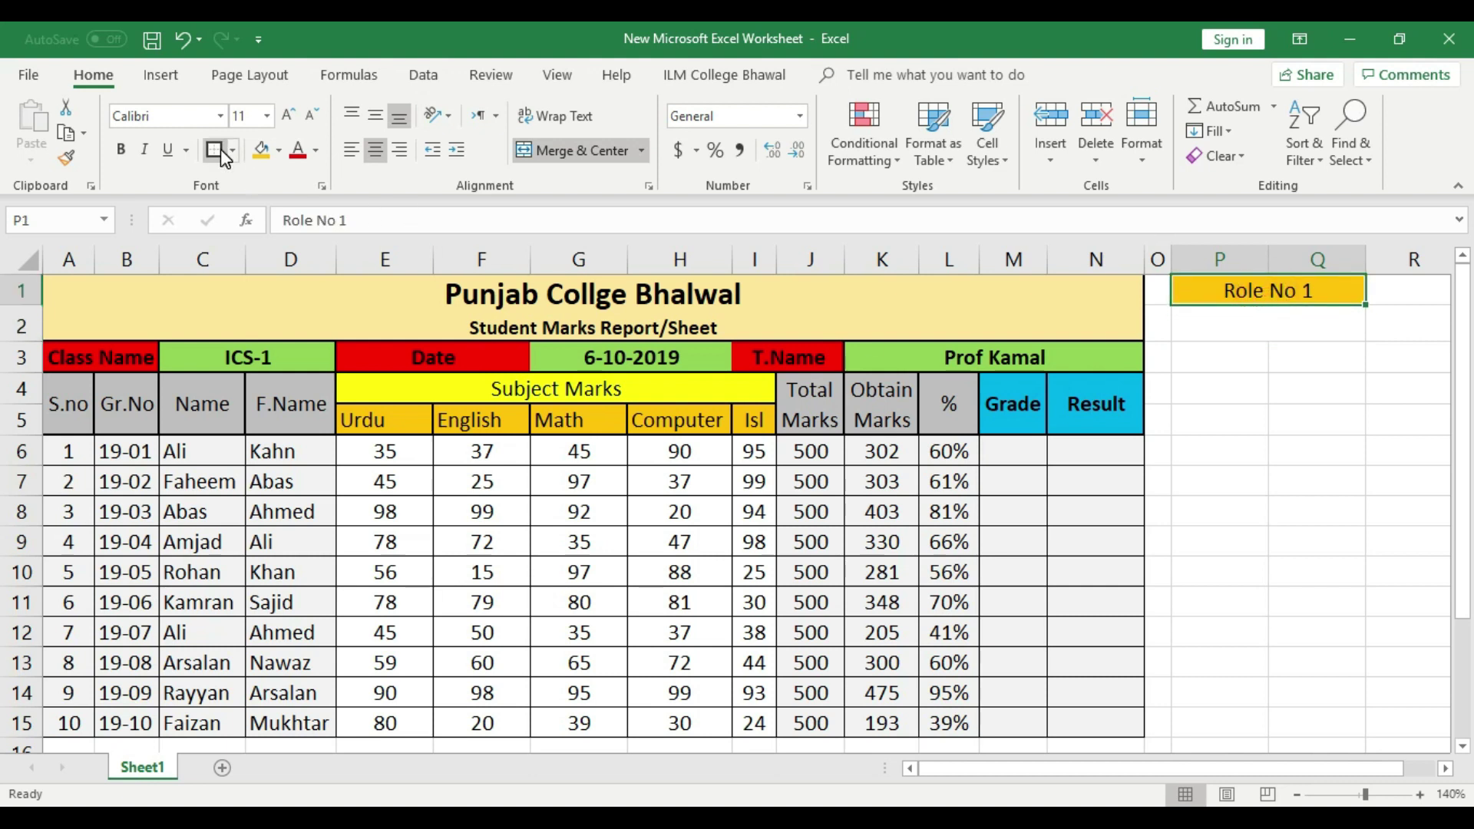
left_click(1272, 382)
- Enter the rule "< 33 marks = Fail" in the merged cell below the Role No 1 heading
left_click(946, 453)
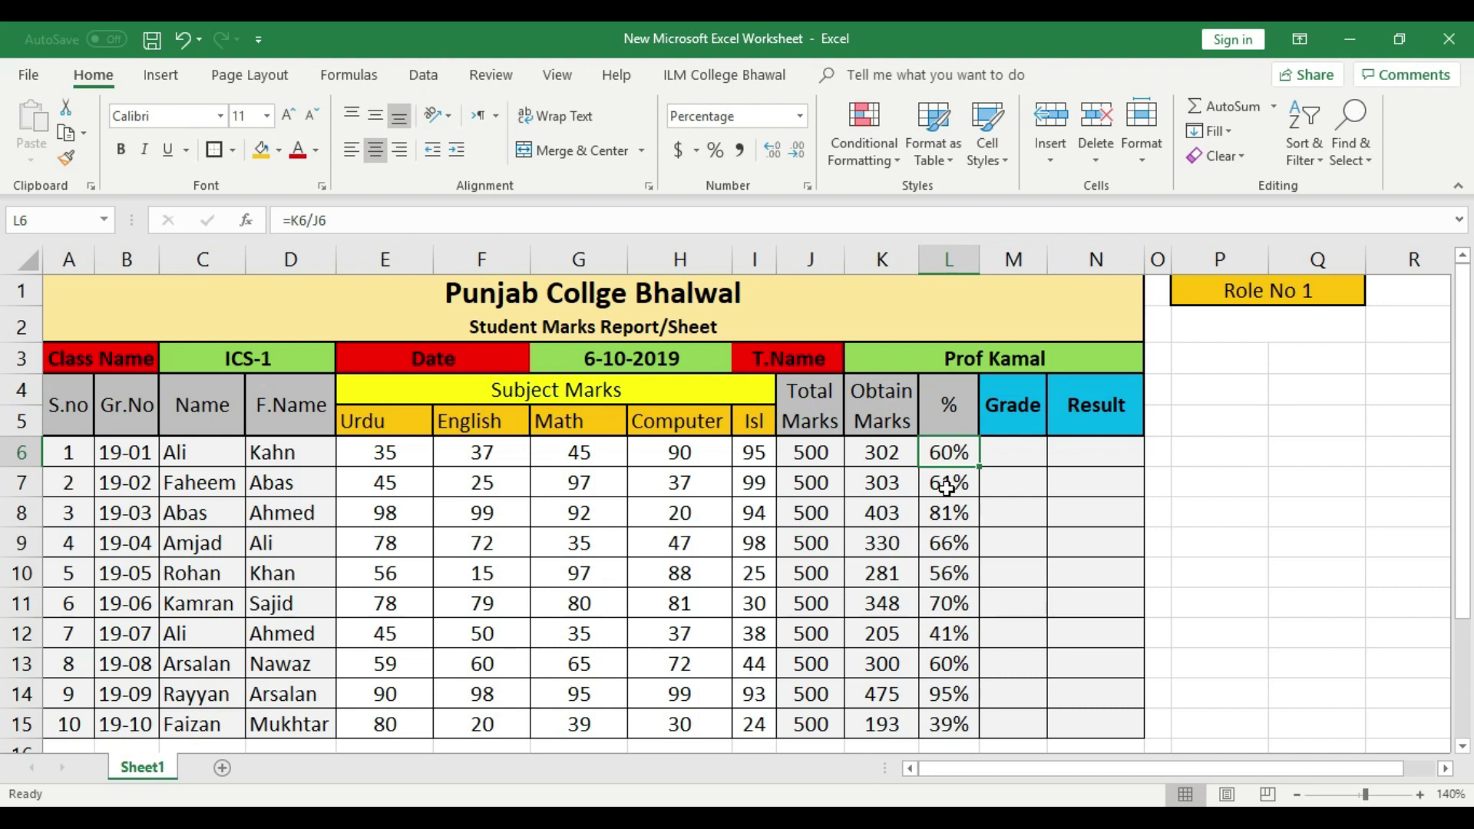
left_click(1301, 485)
left_click(1238, 334)
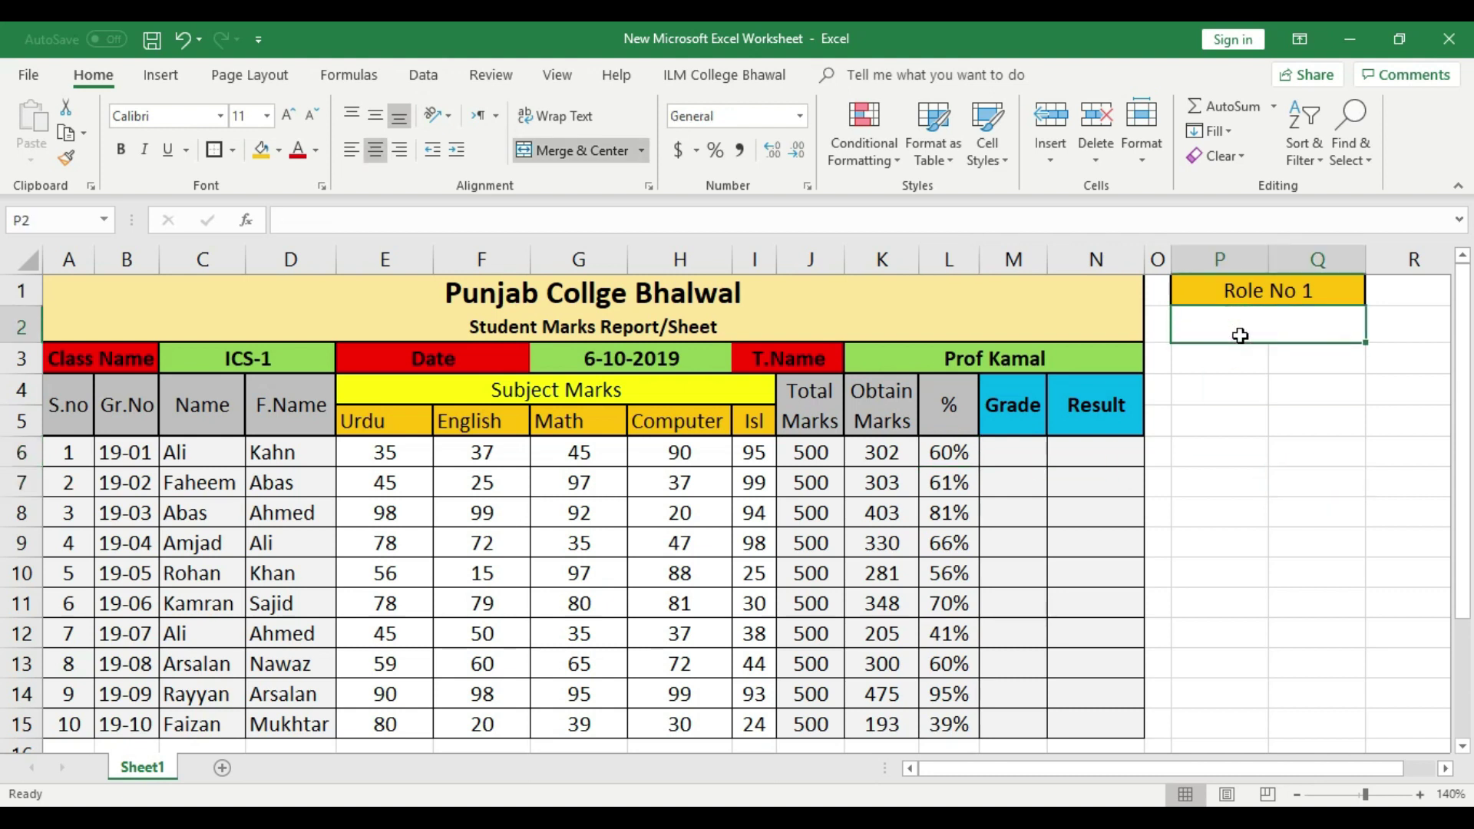
type("<")
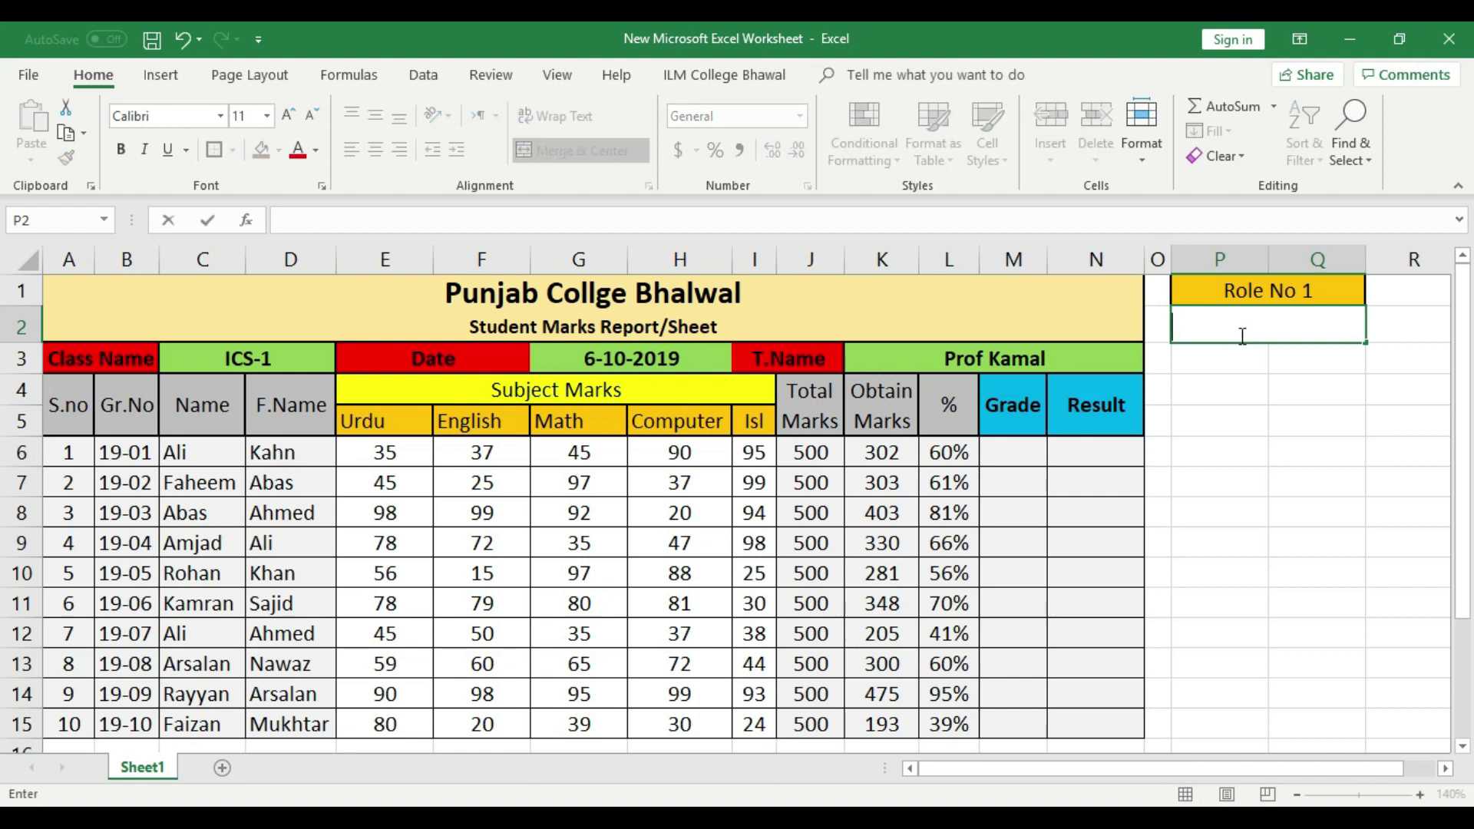
type(" 33 marks")
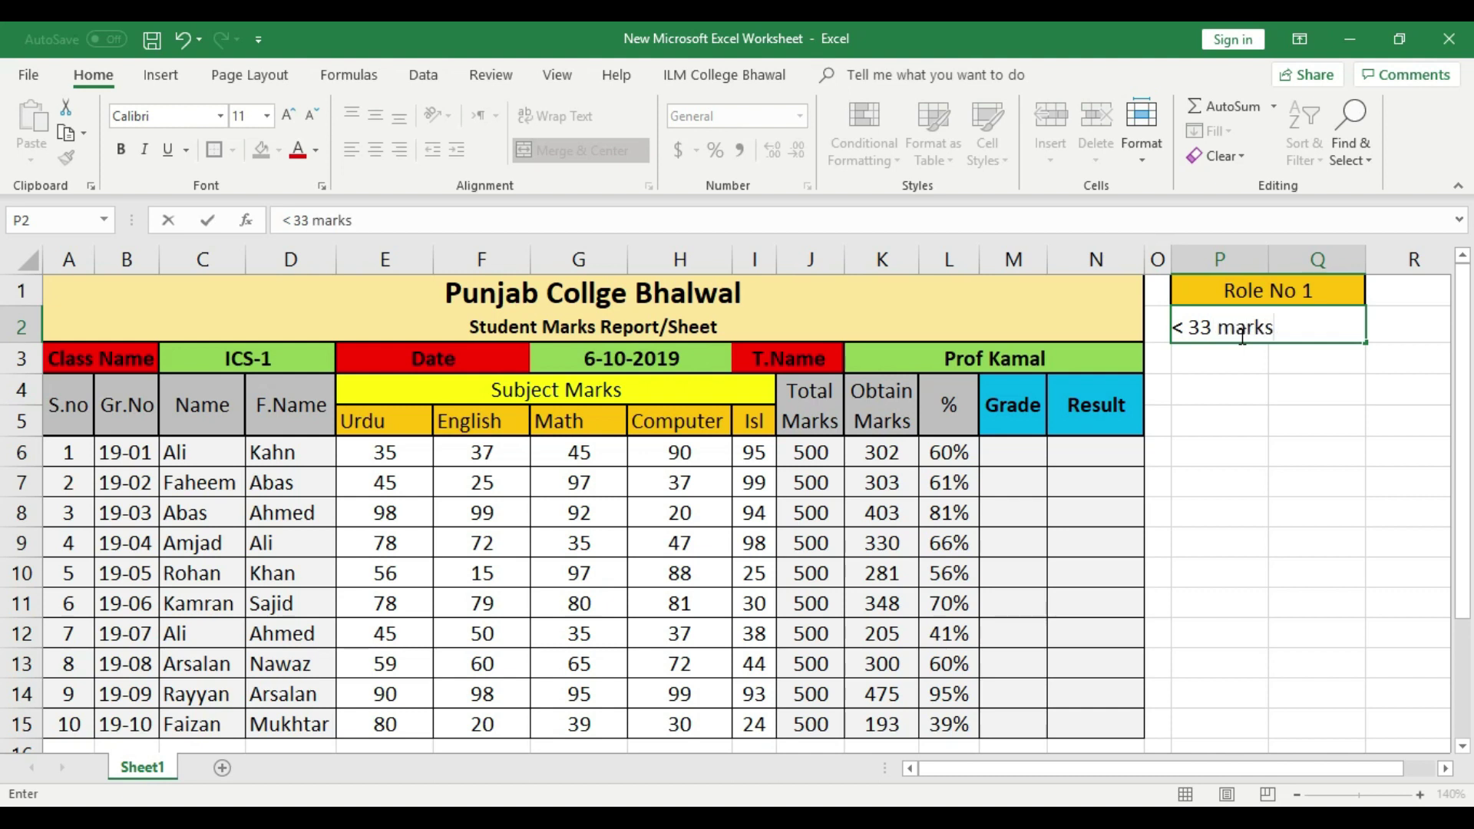
type(" = Fail")
left_click(1263, 380)
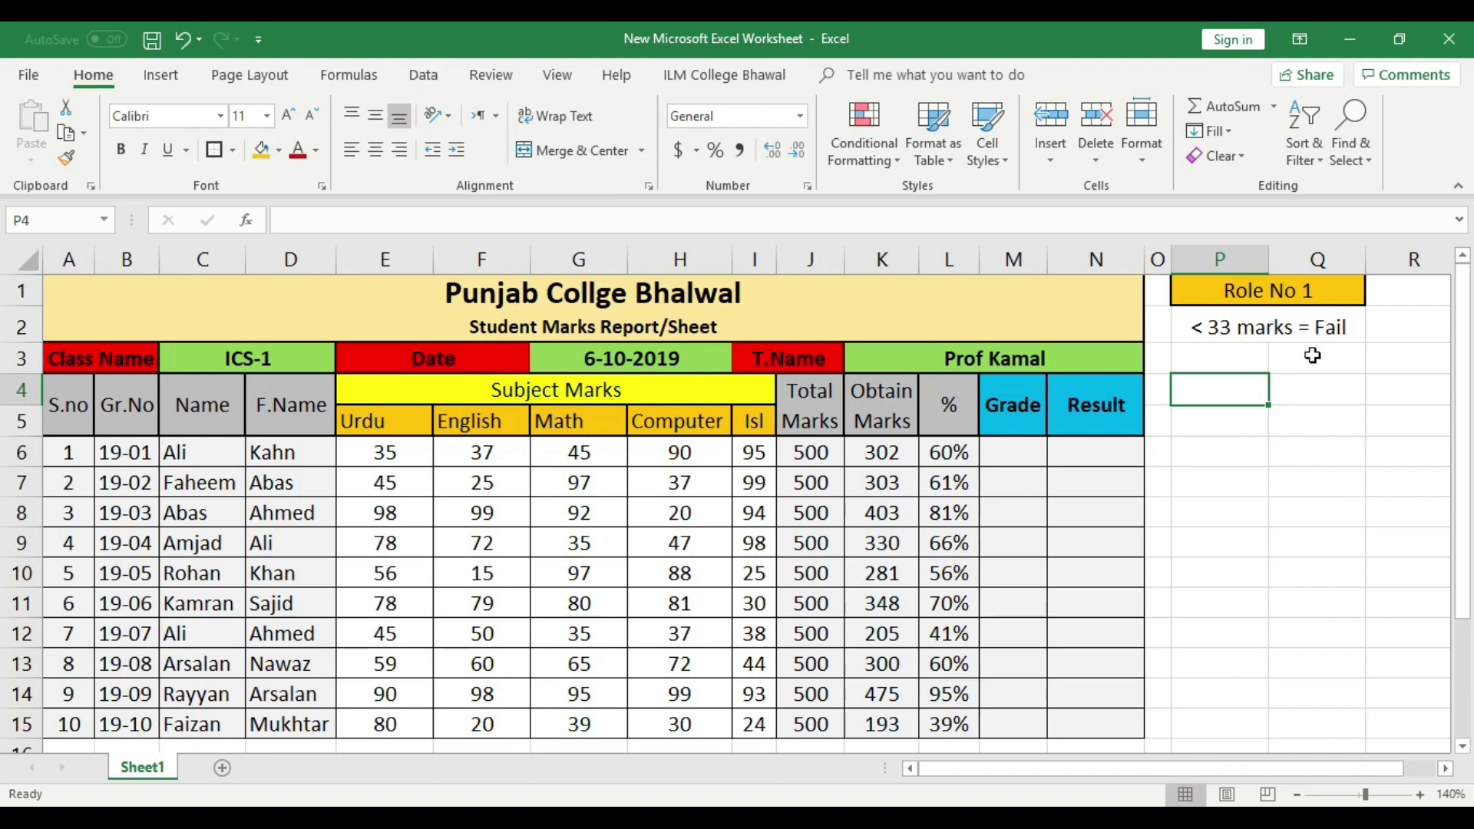
- Merge and centre cells P3:Q3 and apply an outside border to the merged cell
left_click_drag(1245, 357, 1336, 357)
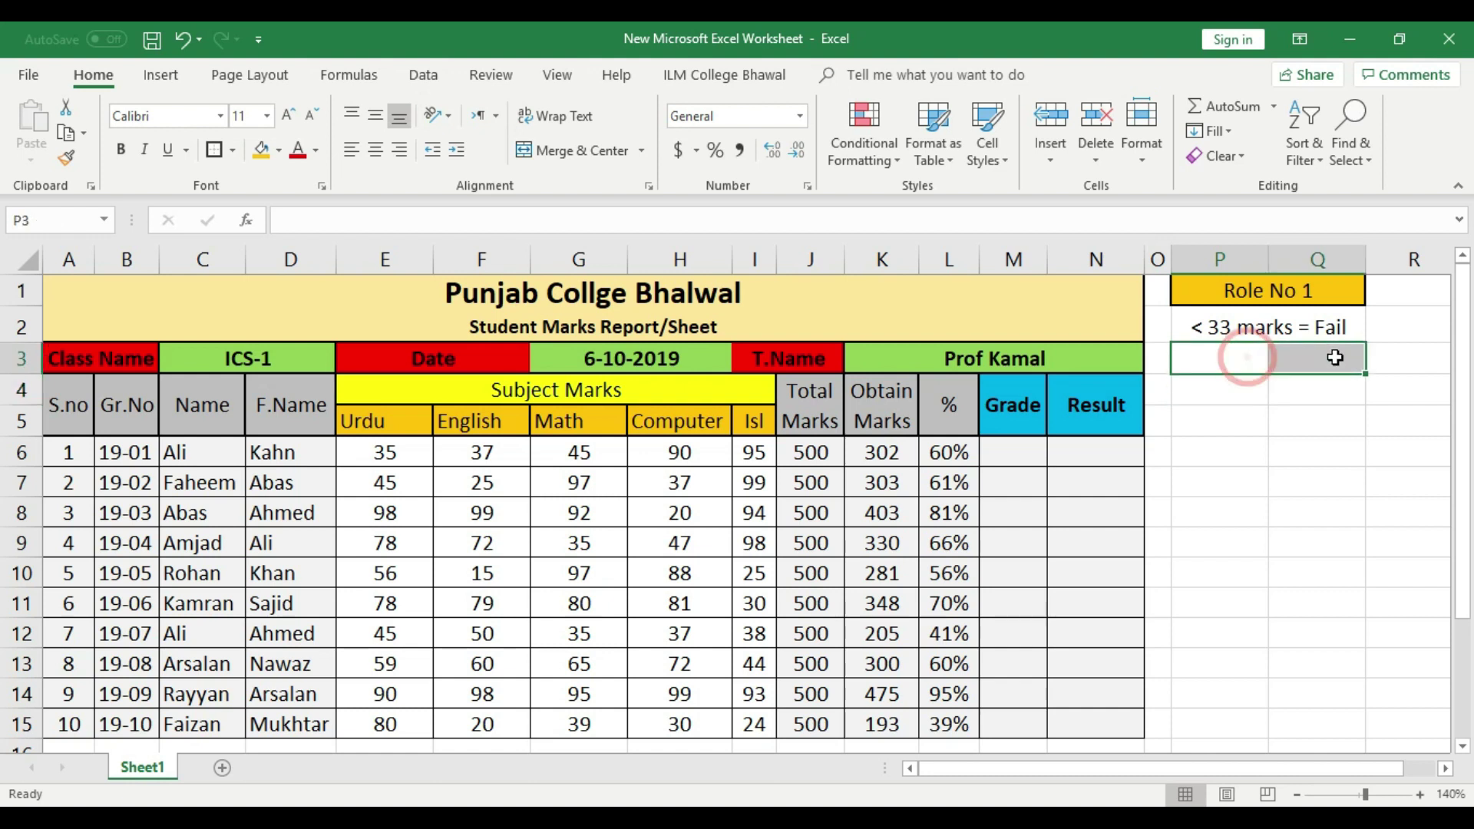
left_click(622, 150)
left_click(1240, 361)
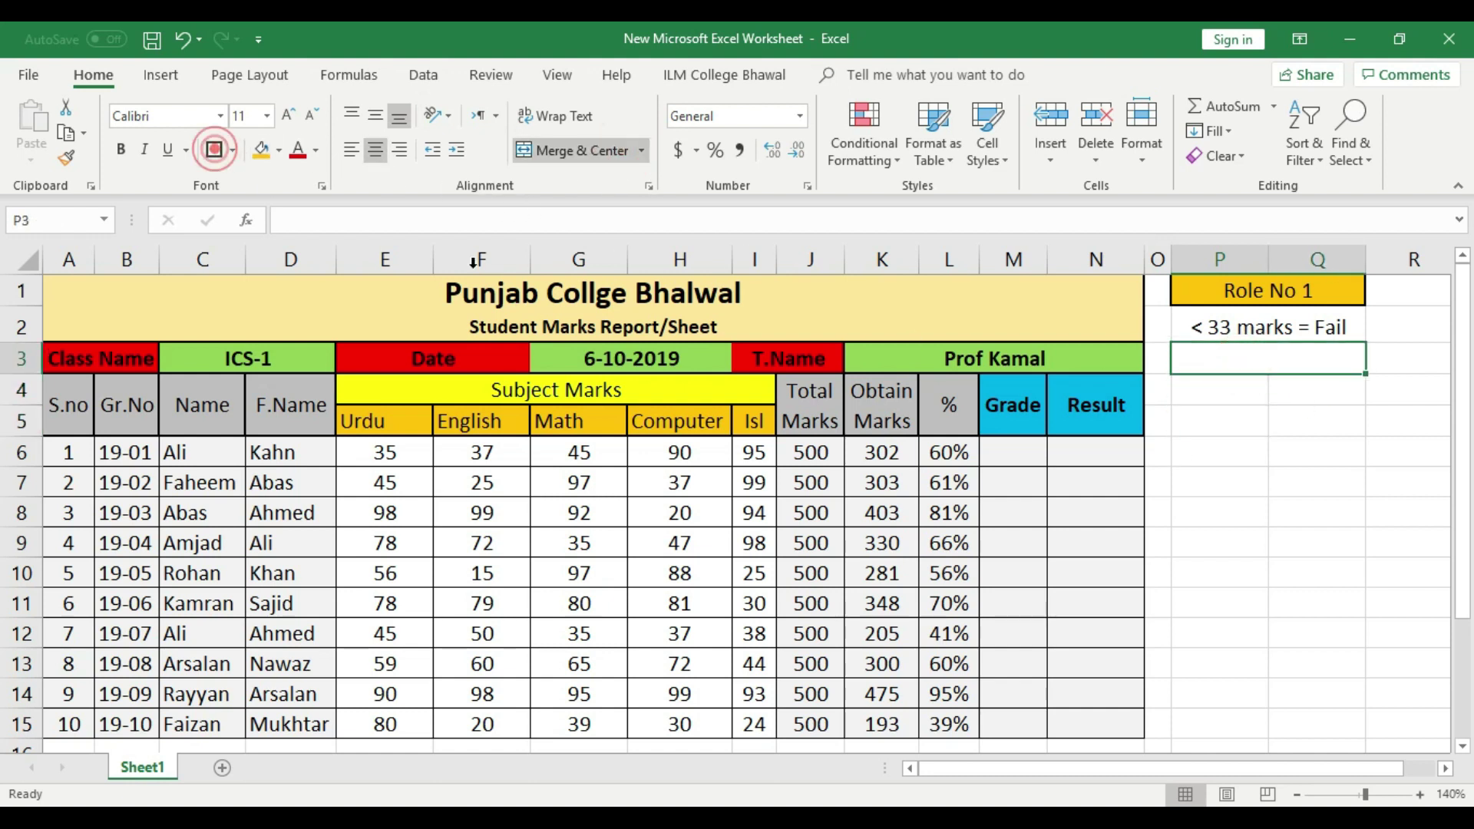
left_click(214, 150)
left_click(1223, 451)
left_click(1246, 362)
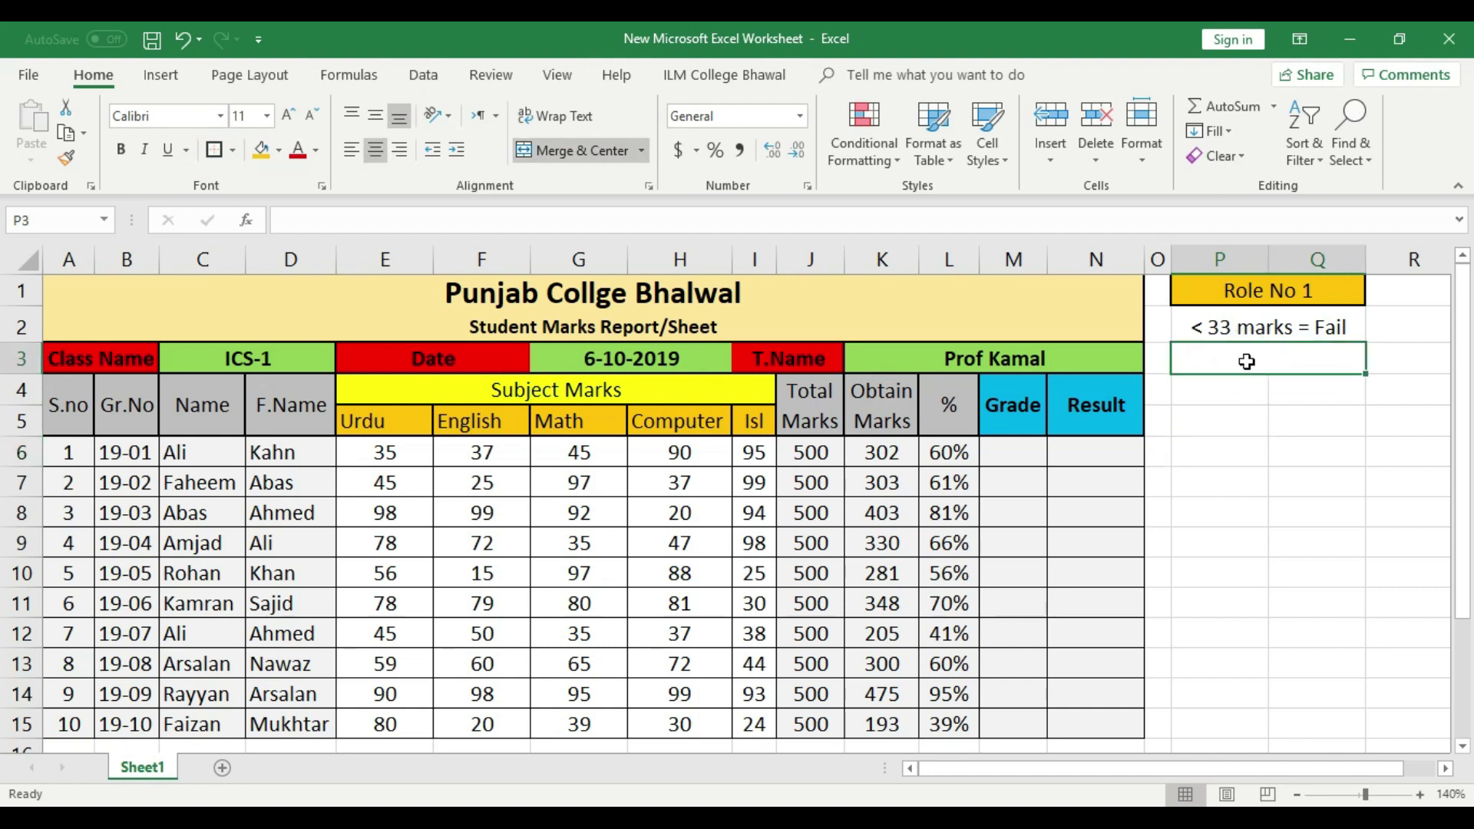
- Enter the heading "Grade" in merged cell P3:Q3 and apply a border around it
type("Grade")
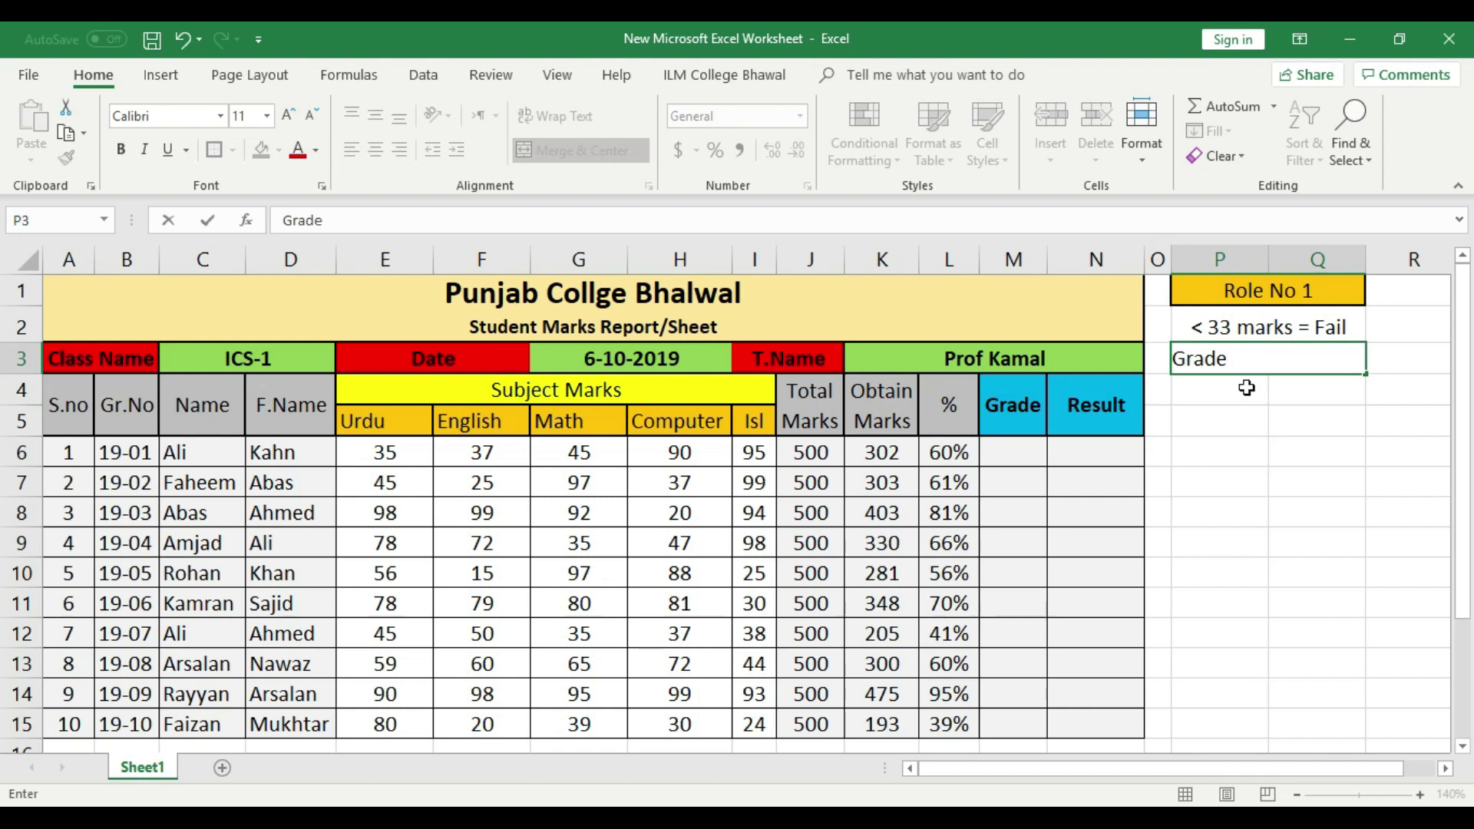
left_click(1250, 426)
left_click(1299, 363)
left_click(214, 149)
left_click(1233, 427)
- Enter the grade "A+" in cell P4 below the Grade heading and centre it
left_click(1231, 390)
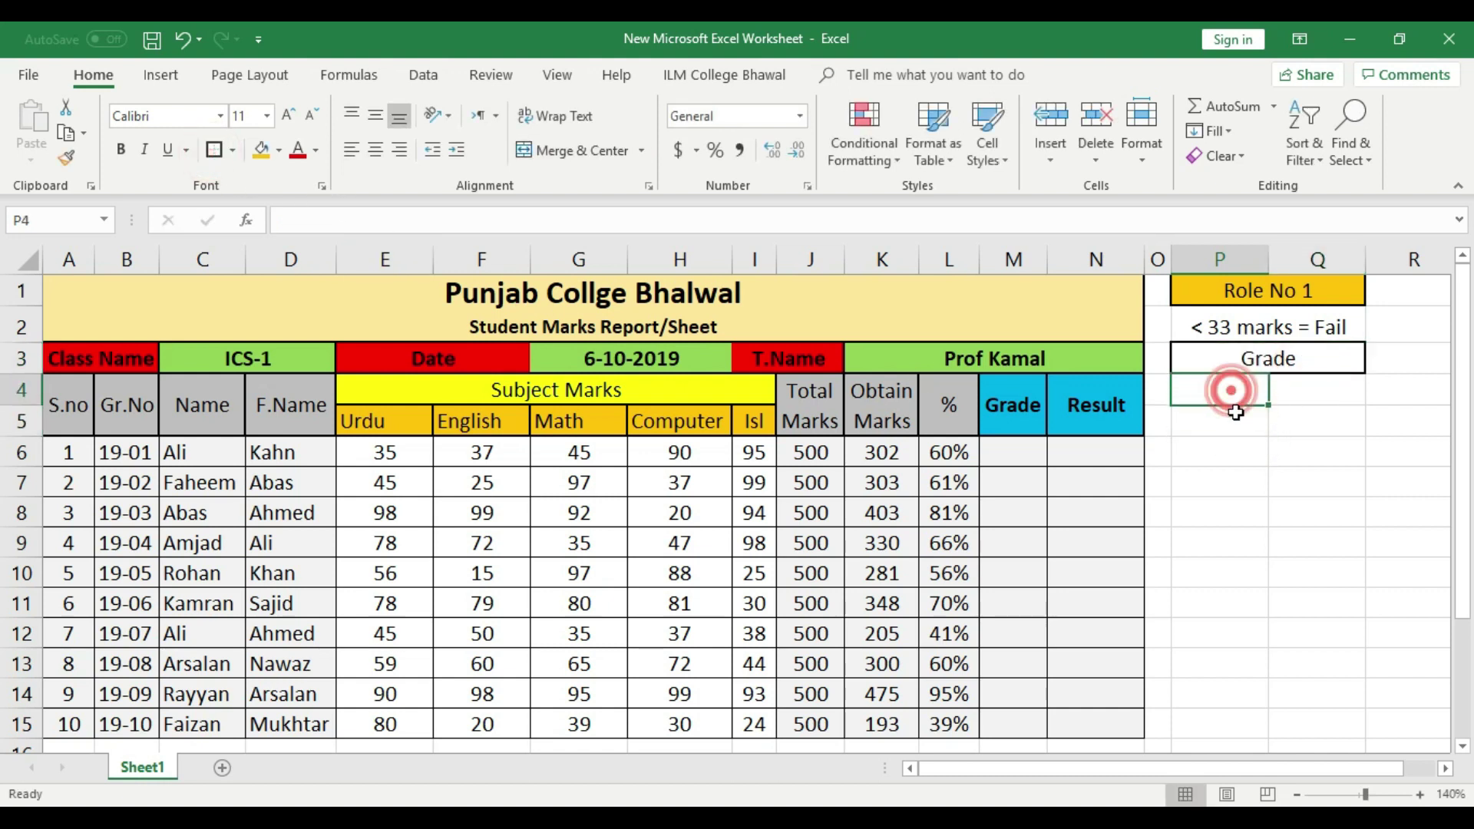
type("A")
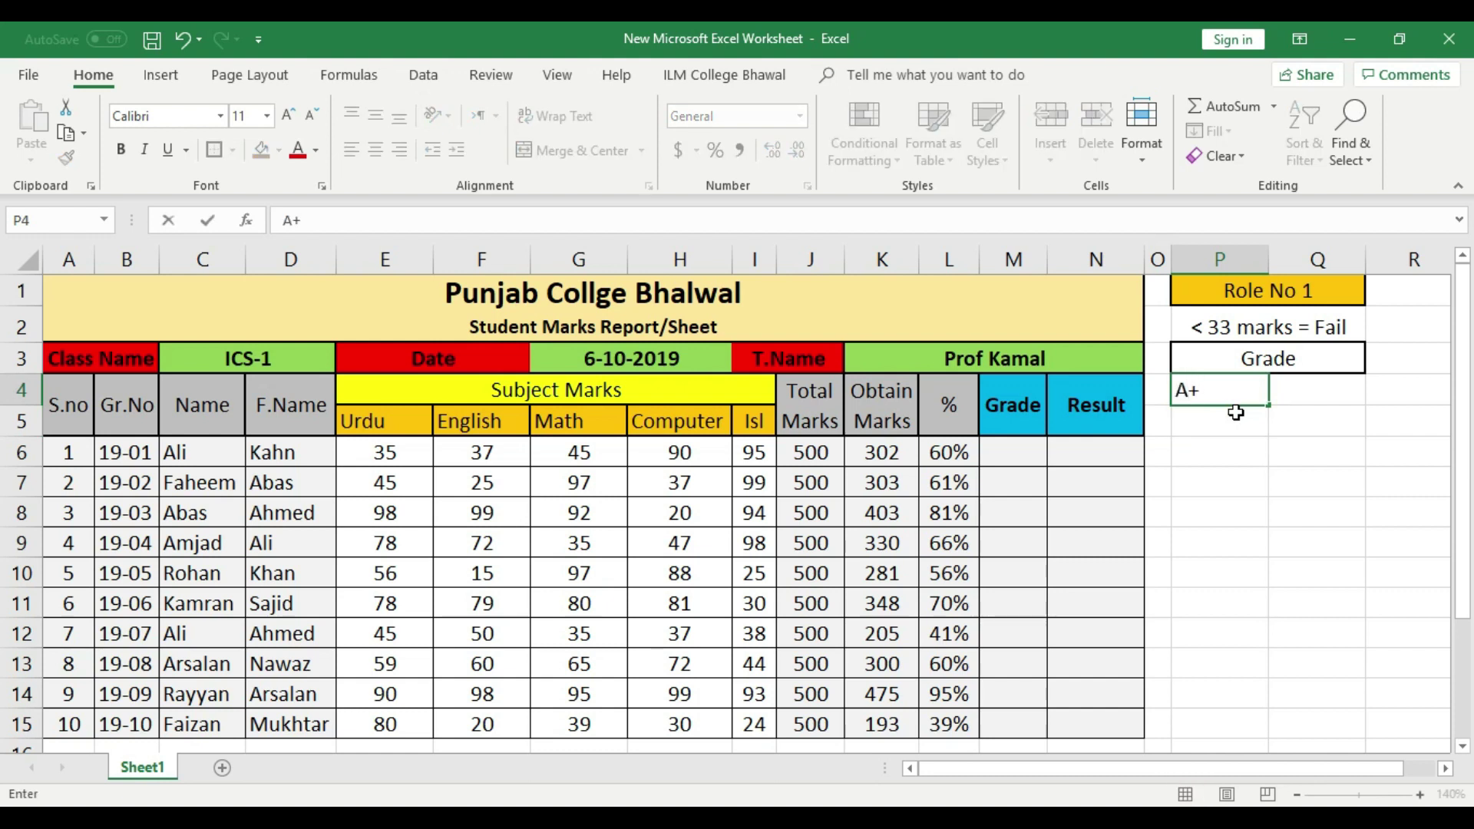
type("+")
left_click(1235, 412)
left_click(1225, 391)
left_click(375, 150)
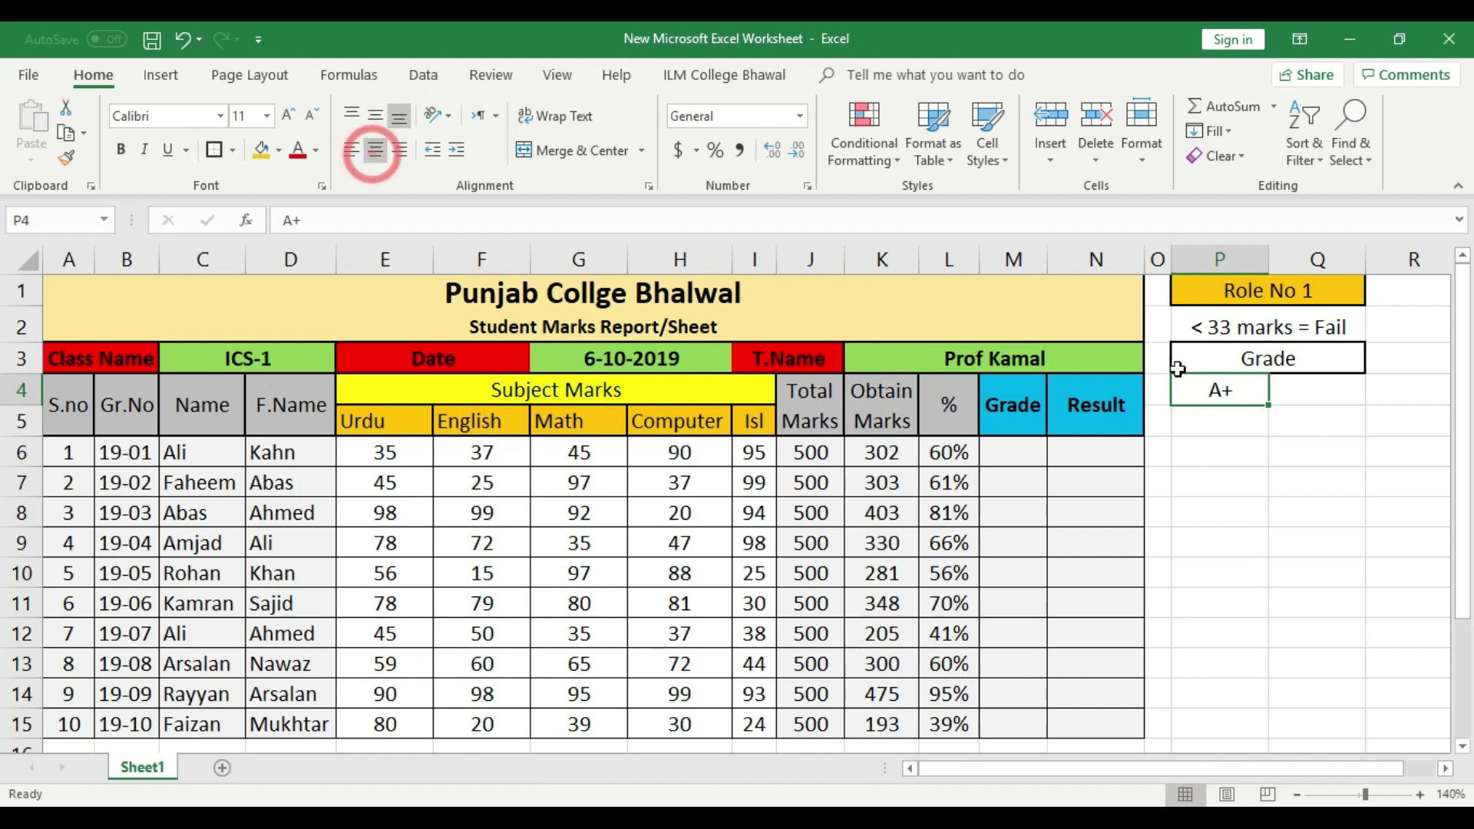
- Enter 90 as the A+ threshold in cell Q4 and centre it
left_click(1303, 393)
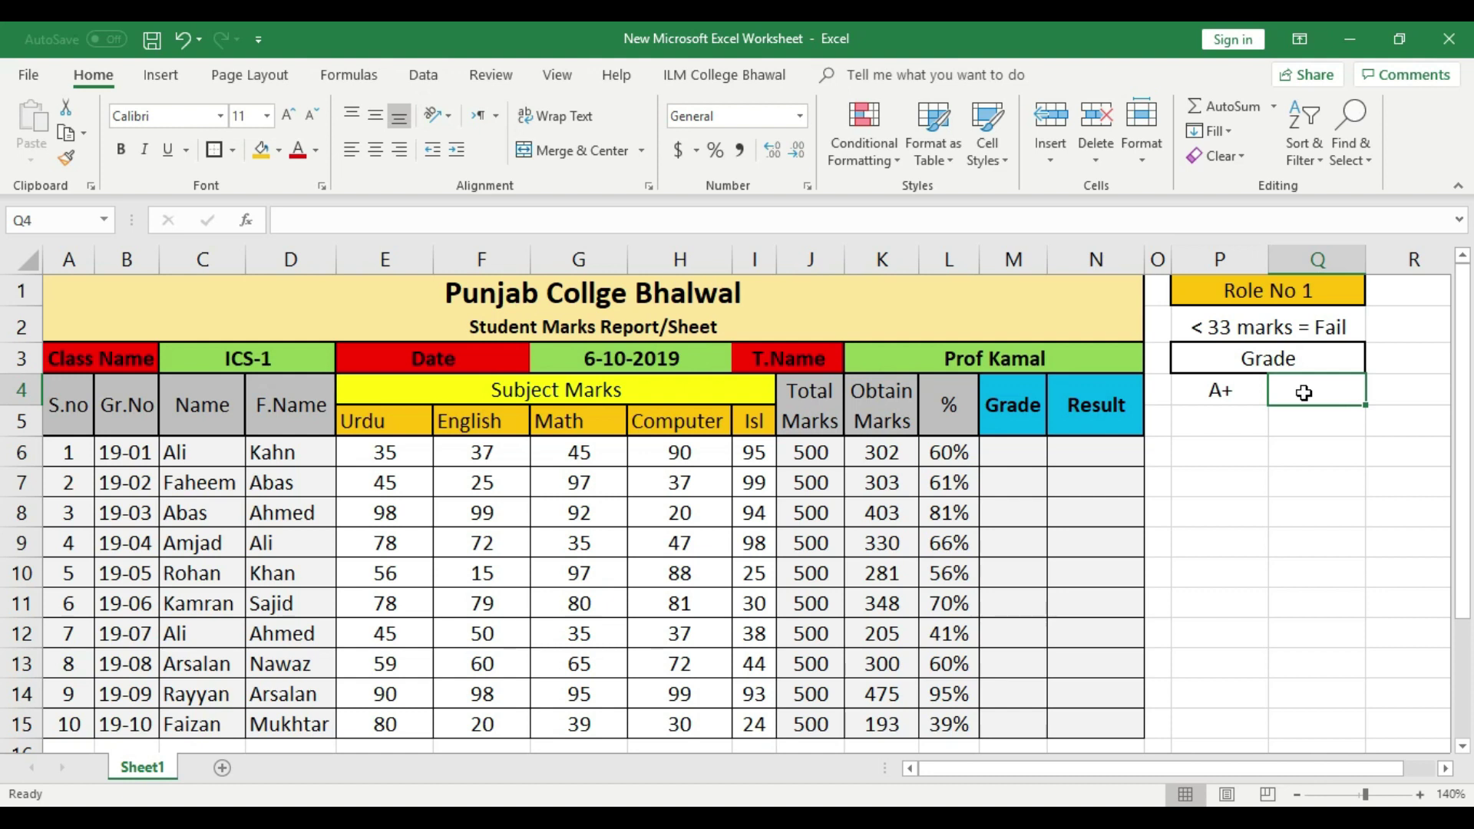
type("90")
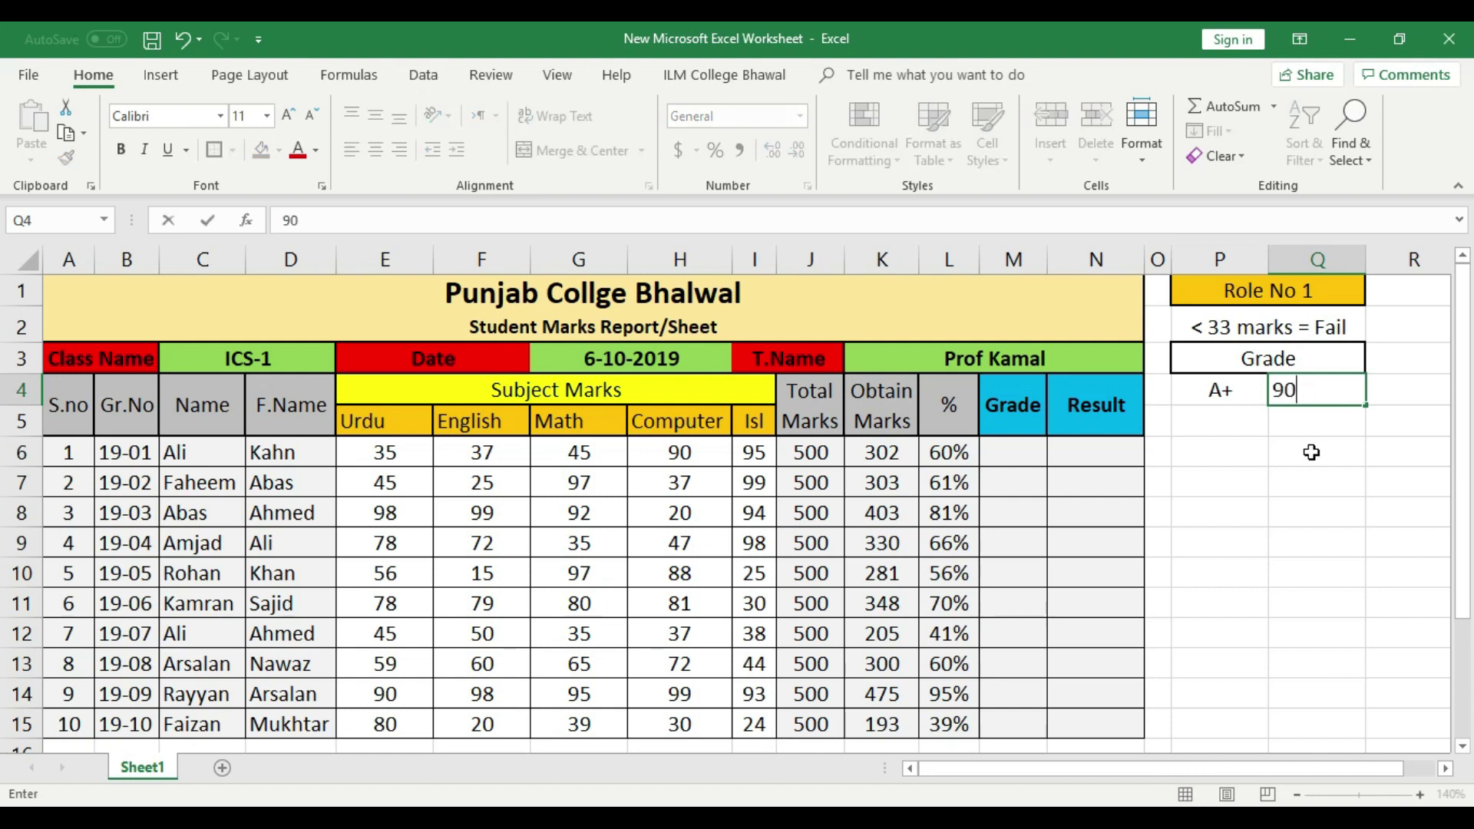
left_click(1312, 453)
left_click(1349, 399)
left_click(374, 153)
- Enter the grade "A" in cell P5 and centre it
left_click(1210, 421)
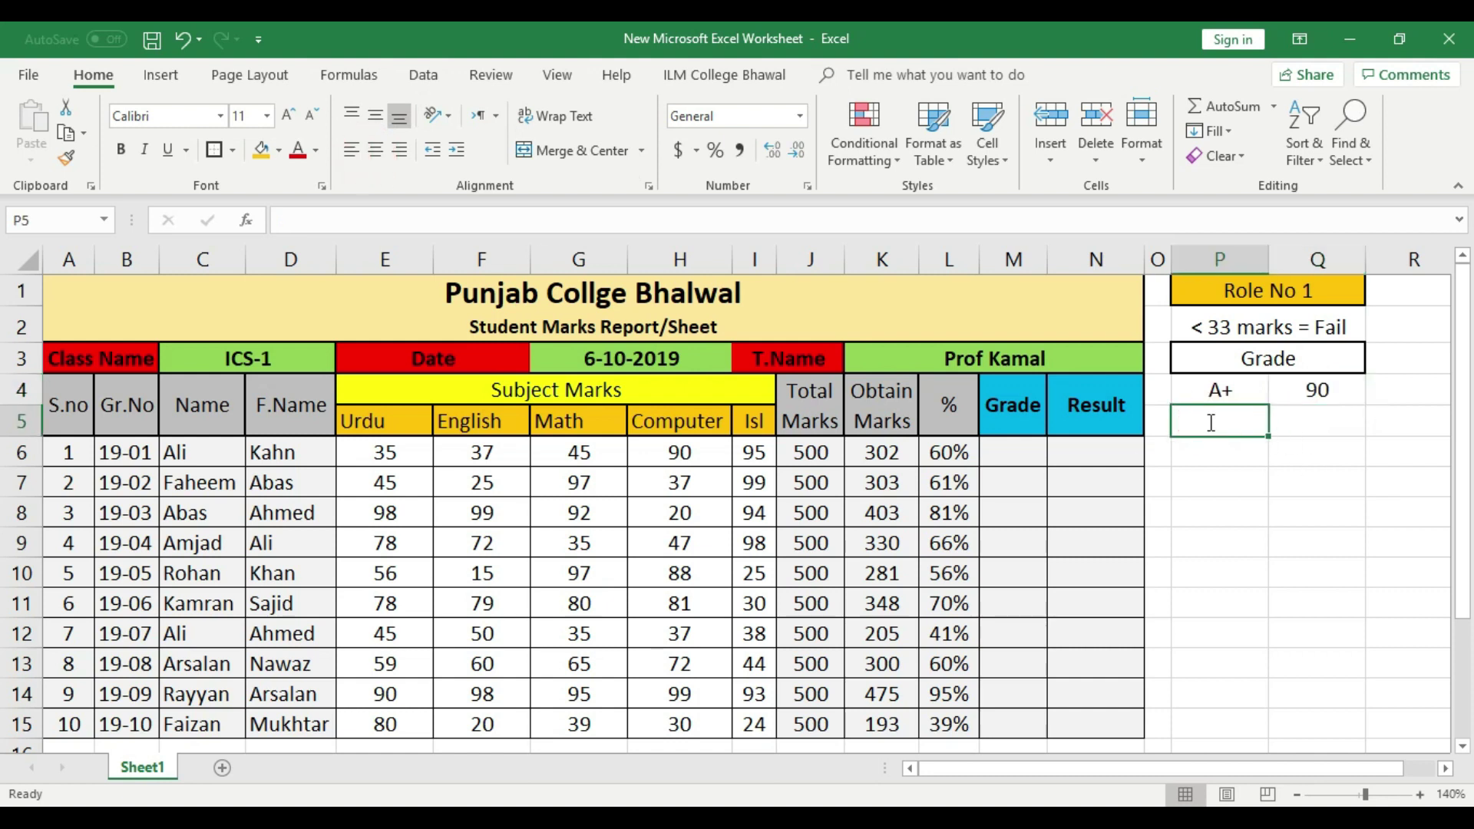
type("1")
key("BackSpace")
type("A+")
key("BackSpace")
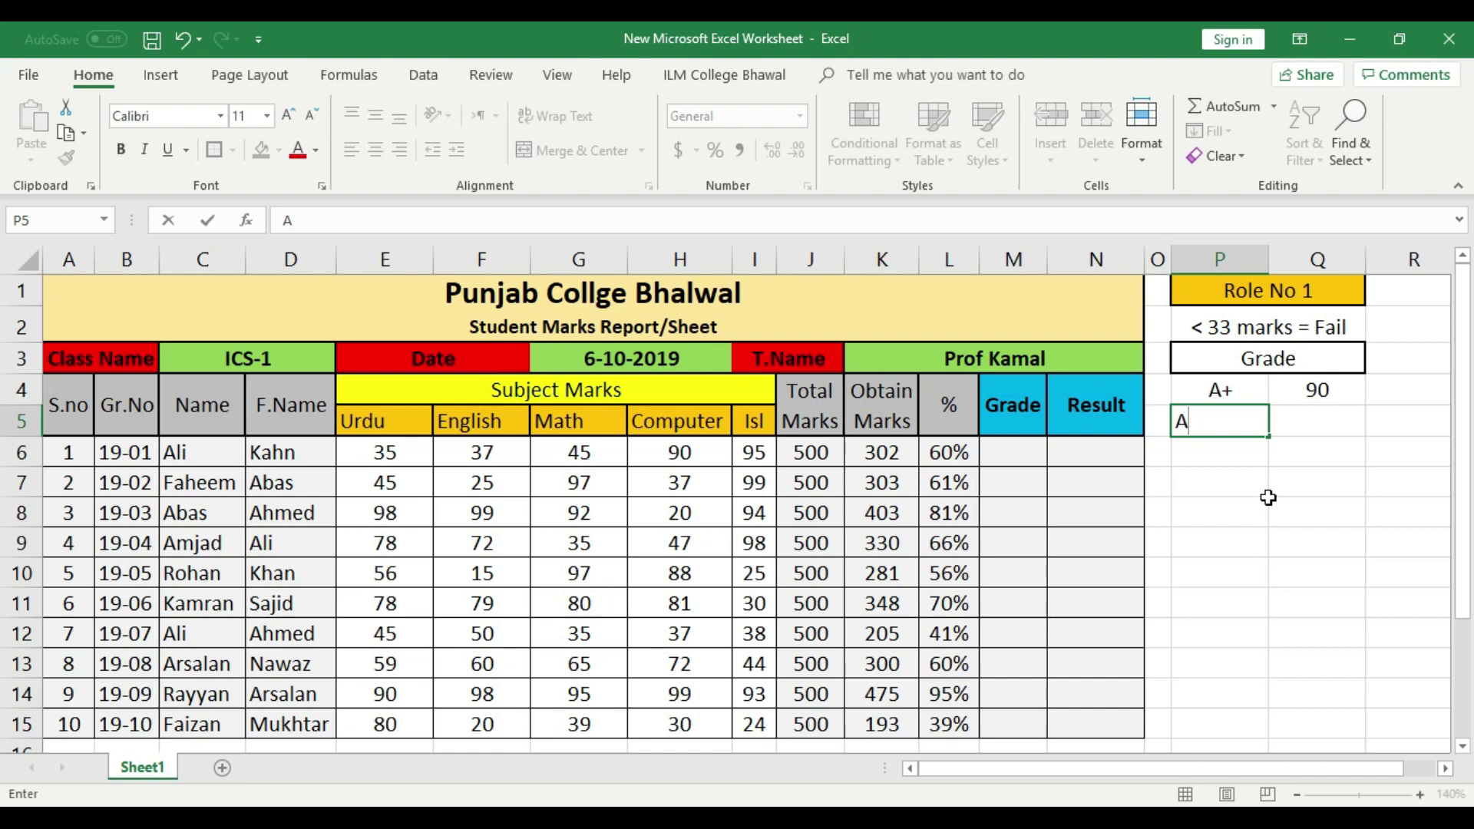
left_click(1224, 511)
left_click(1211, 428)
left_click(377, 151)
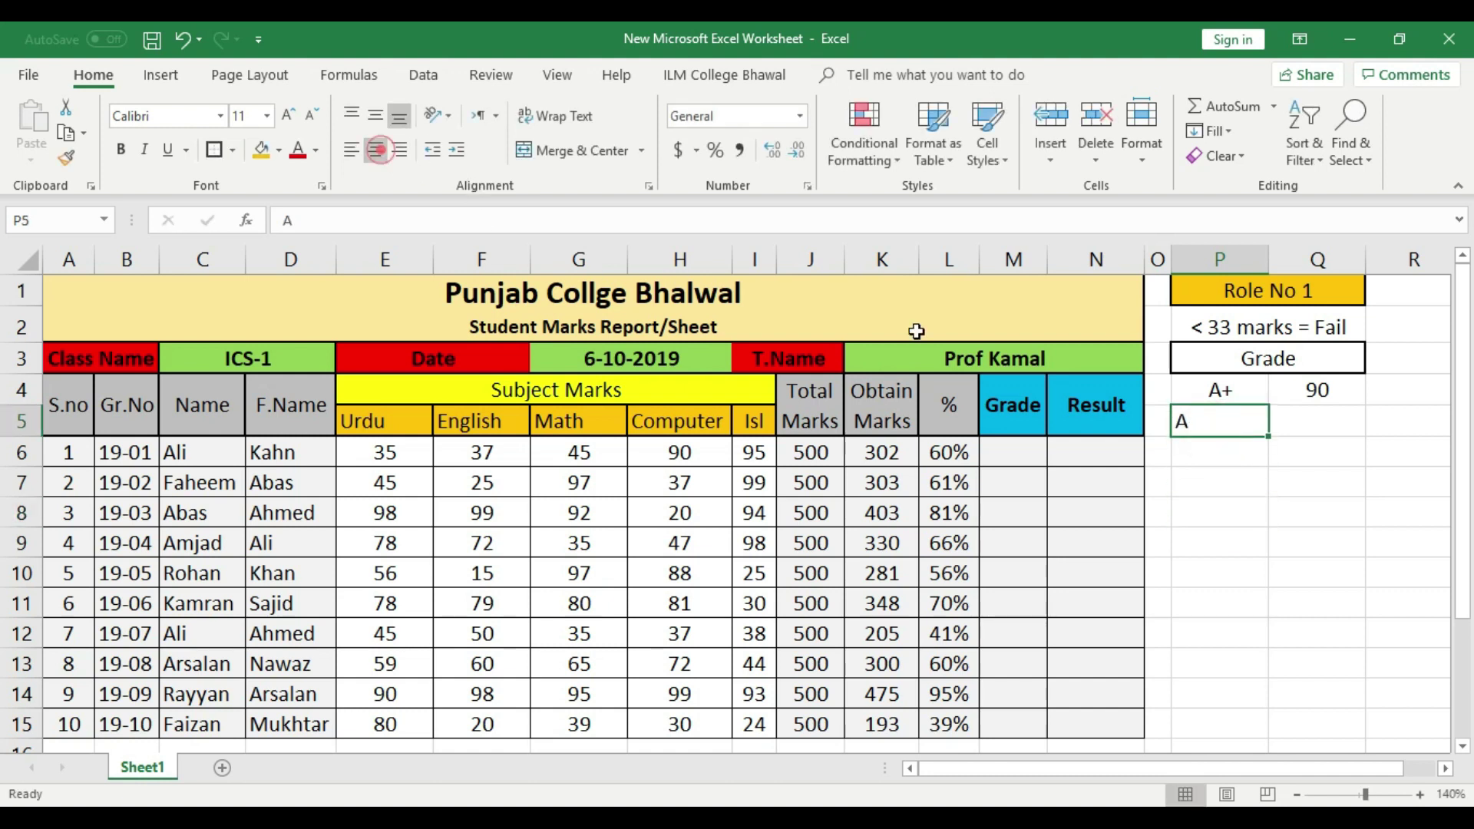
left_click(375, 156)
- Enter 75 as the A threshold in cell Q5 and centre the values in Q4:Q5
left_click(1324, 415)
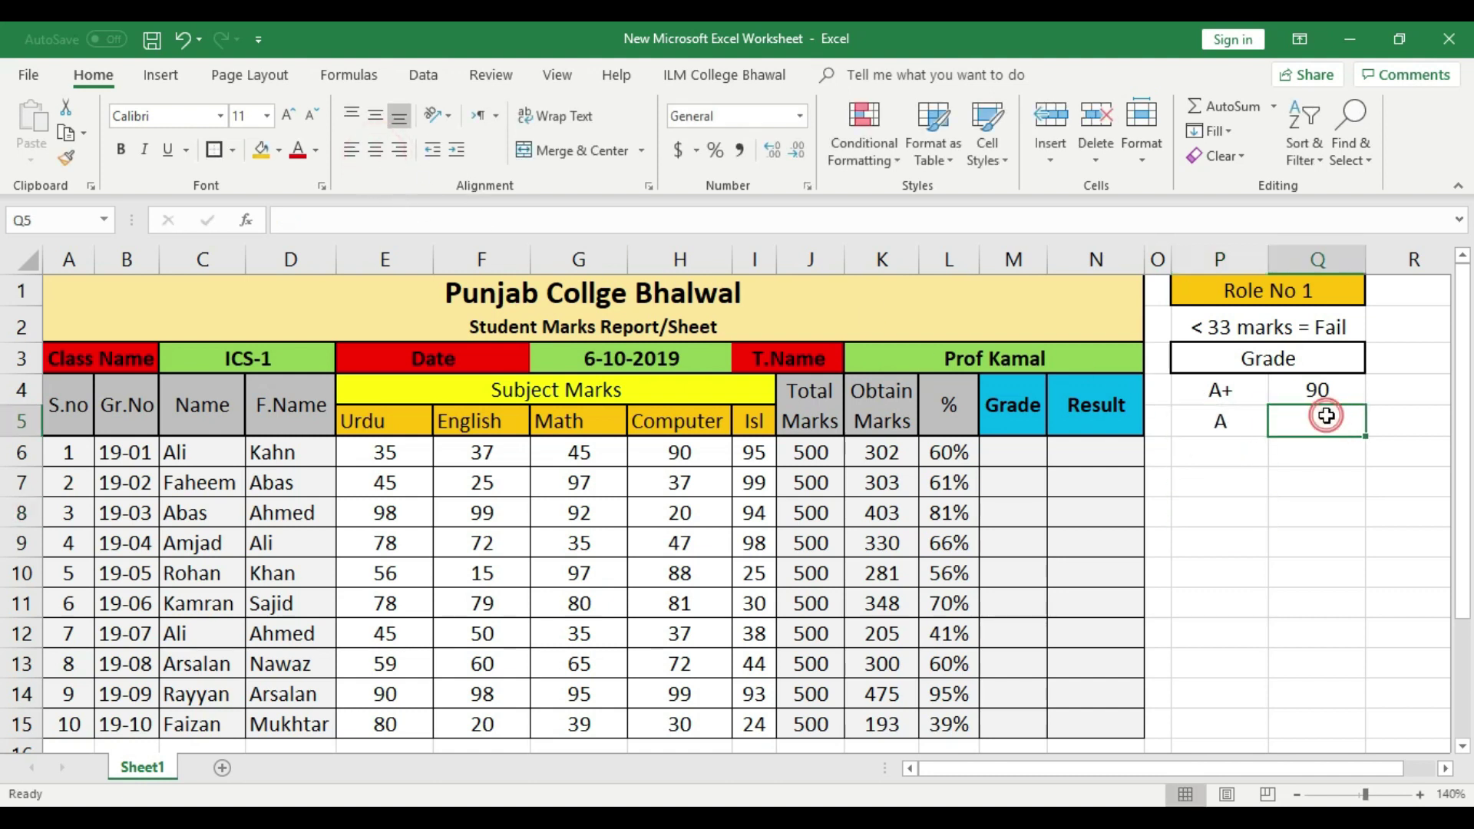
type("75")
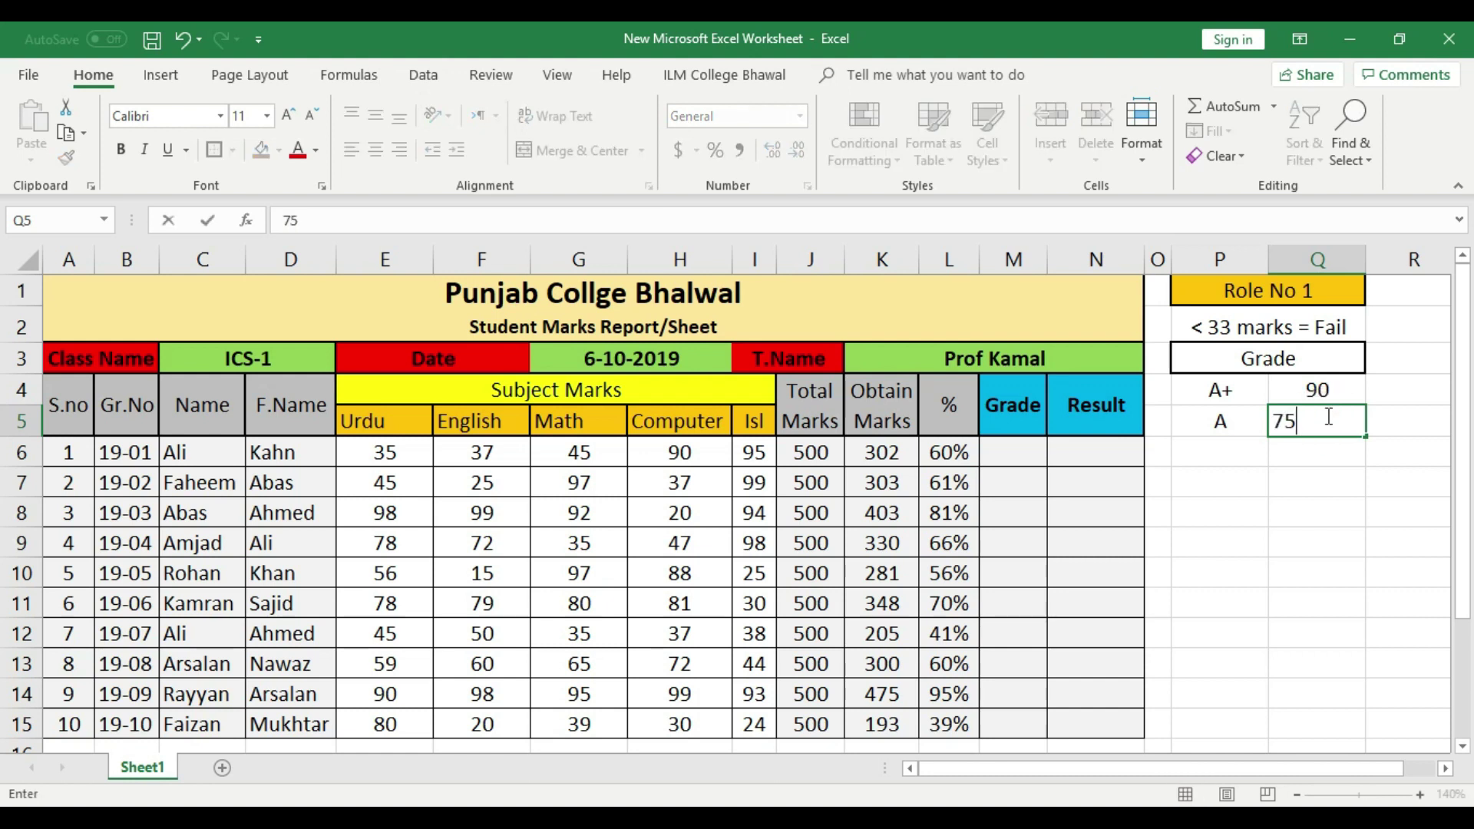
left_click(1332, 468)
left_click_drag(1317, 389, 1309, 421)
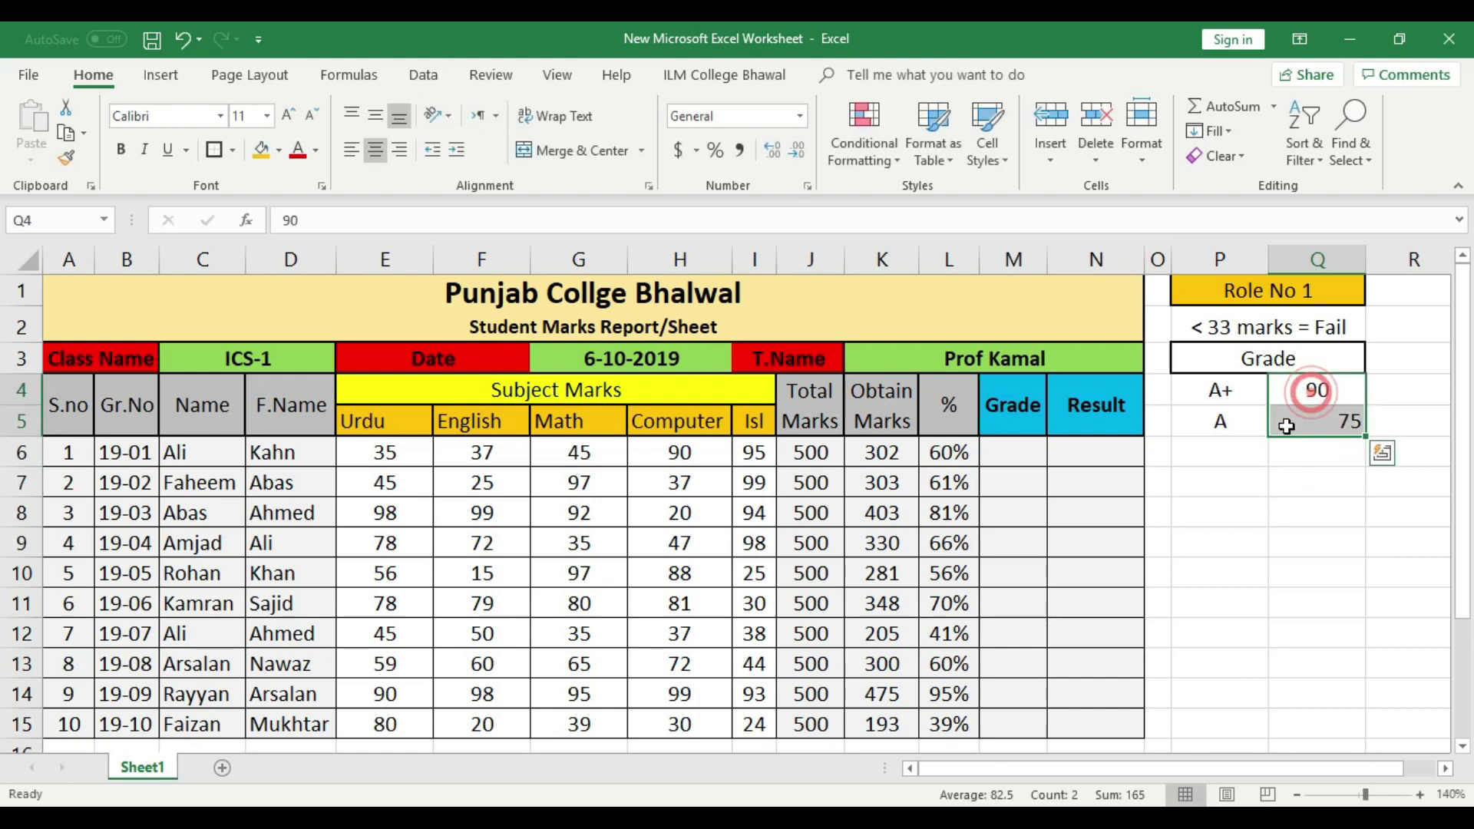
left_click(399, 150)
left_click(376, 150)
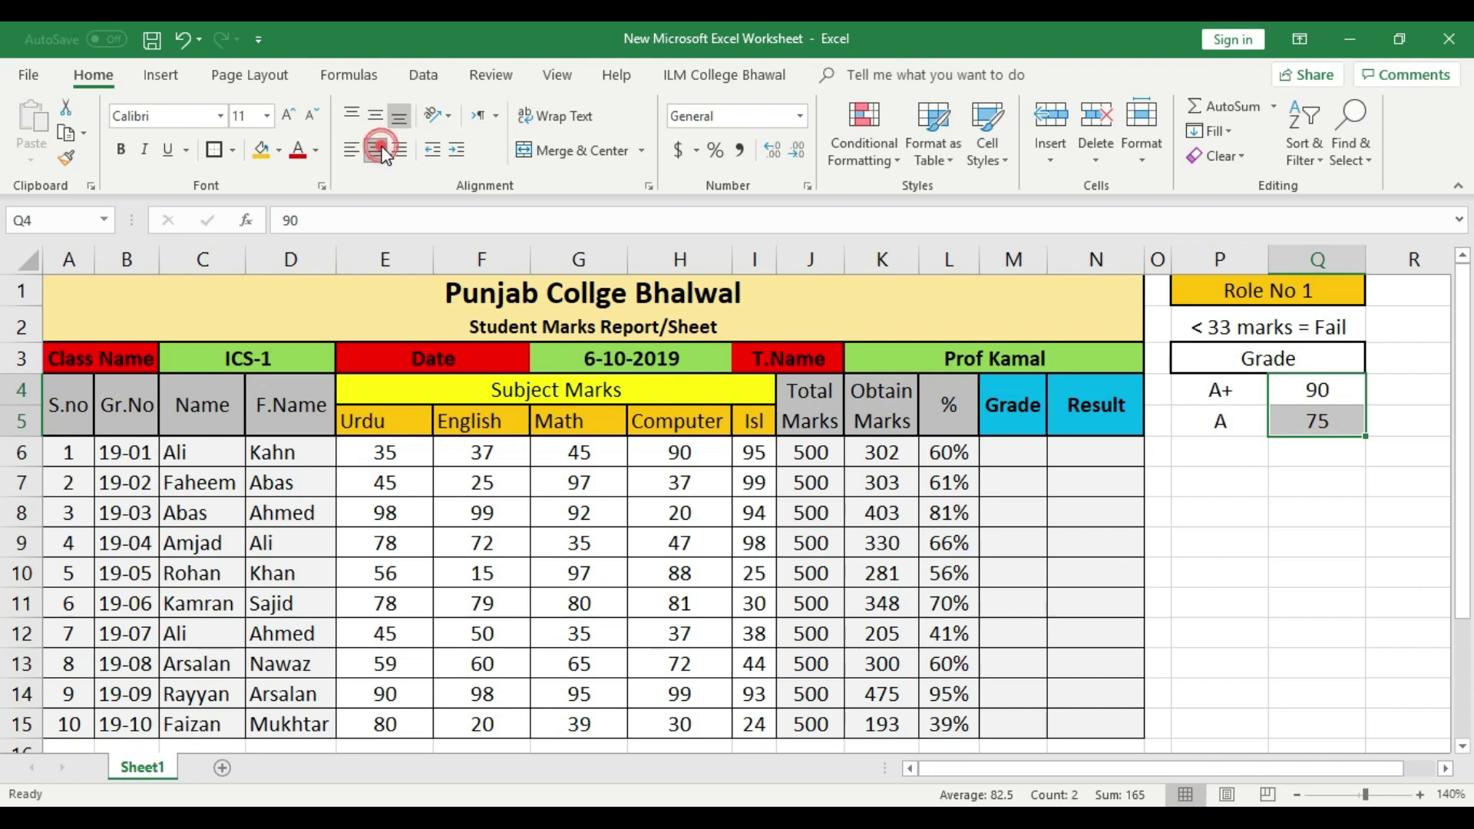
- Turn the A+ and A thresholds in Q4 and Q5 into percentages, 90% and 75%
left_click(1213, 505)
double_click(1348, 395)
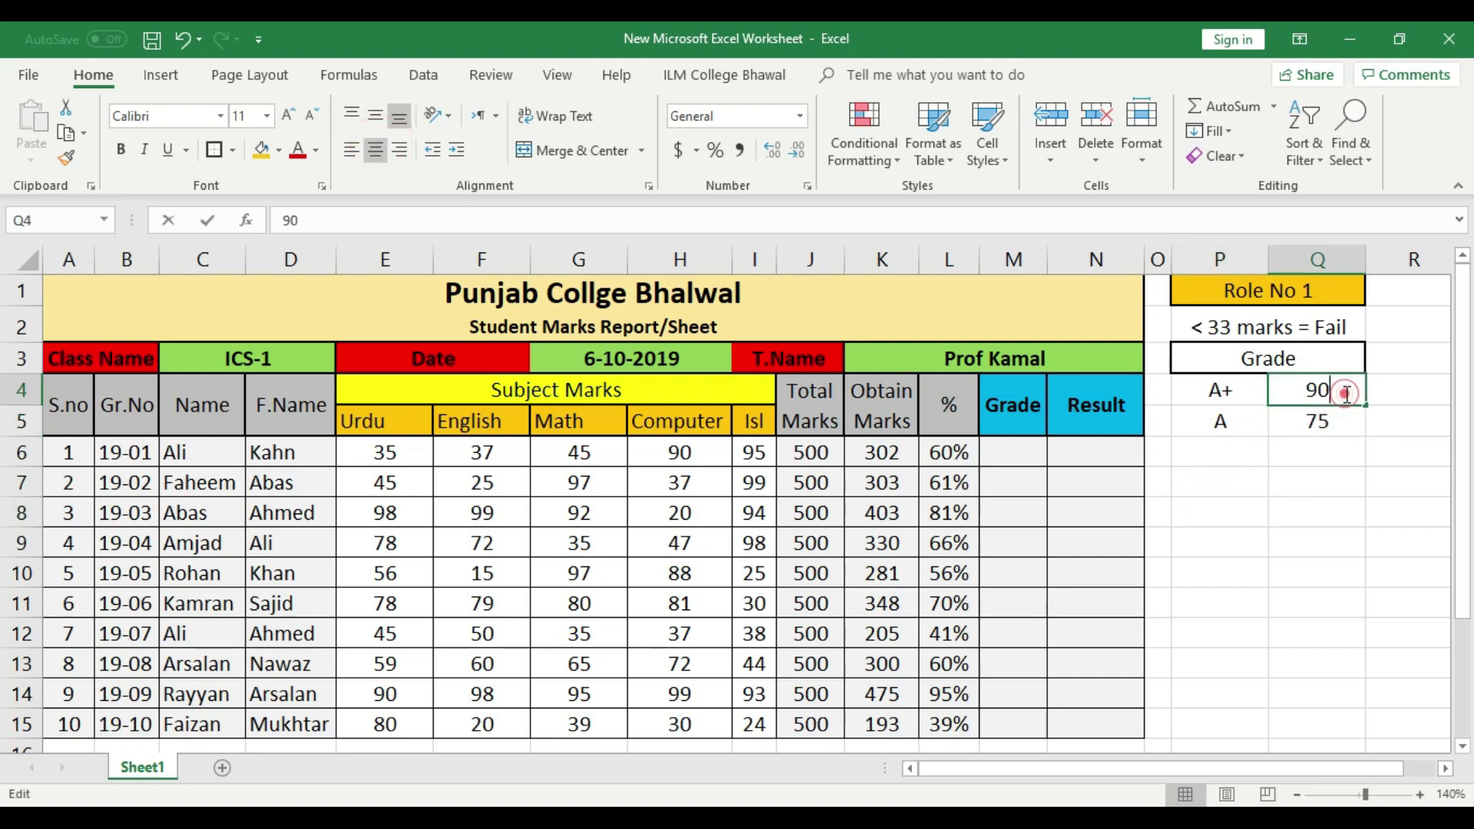
type("%")
left_click(1341, 447)
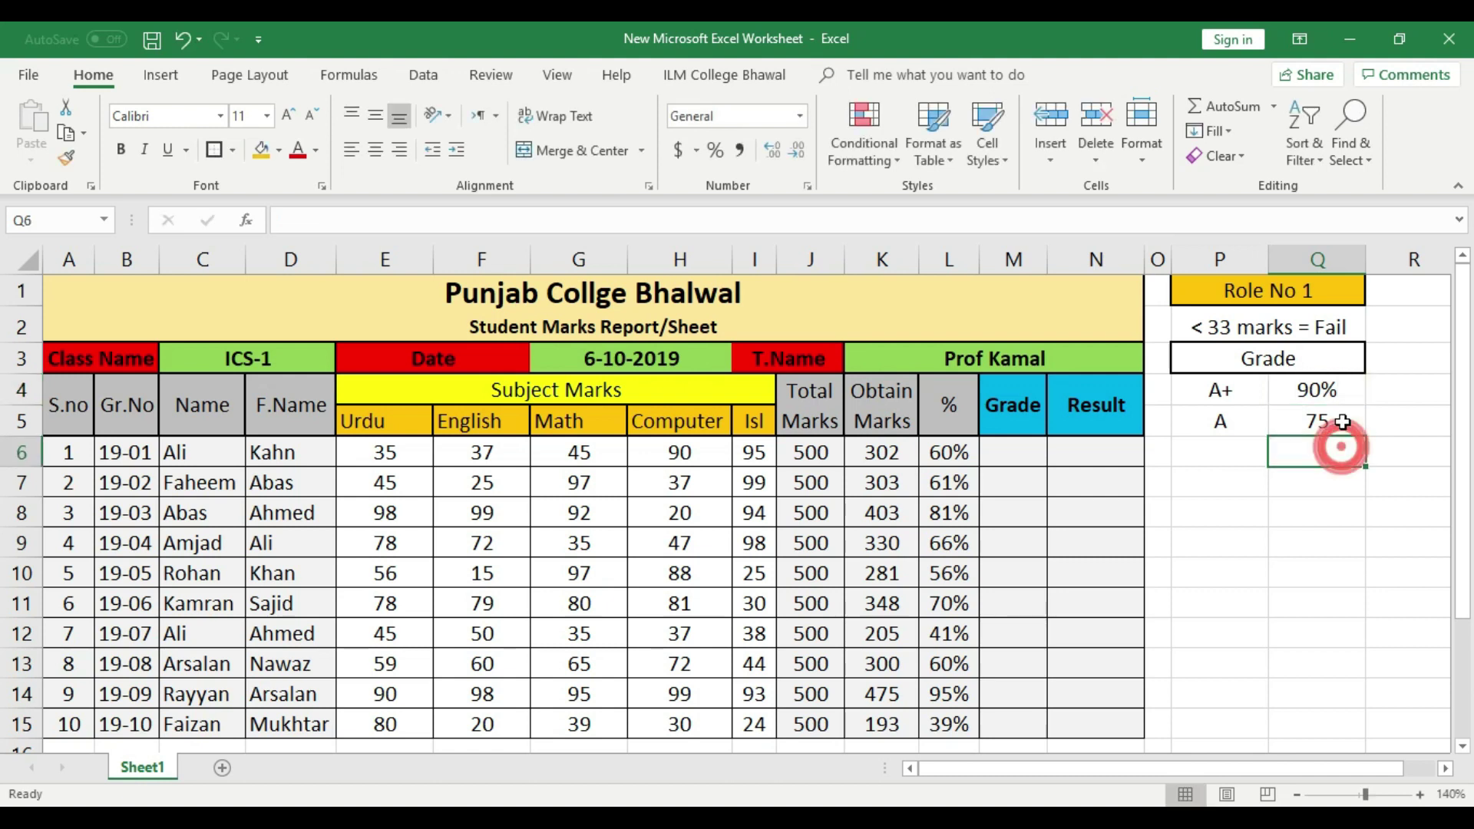
left_click(1342, 422)
double_click(1342, 422)
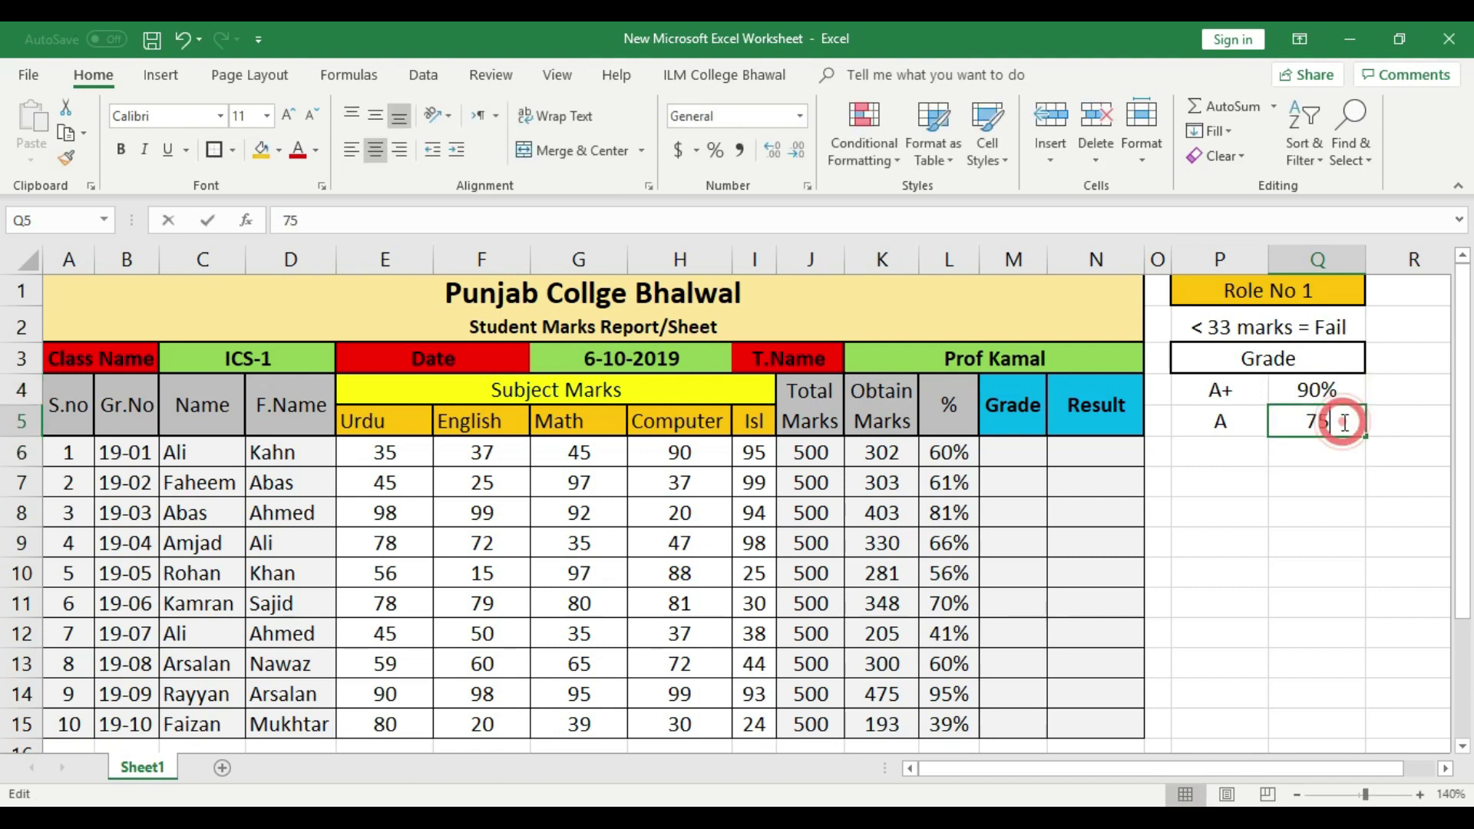
type("%")
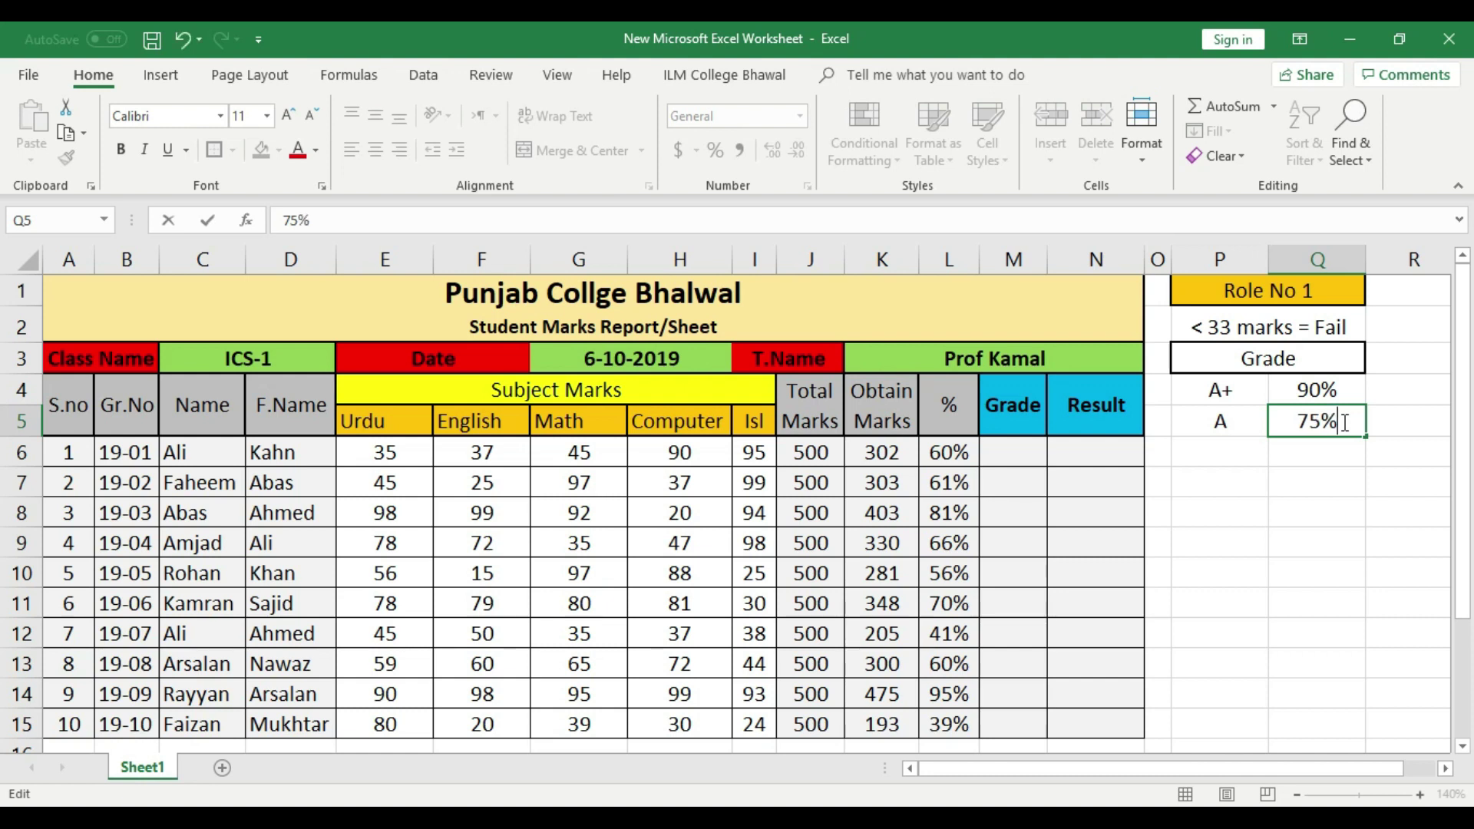
left_click(1331, 481)
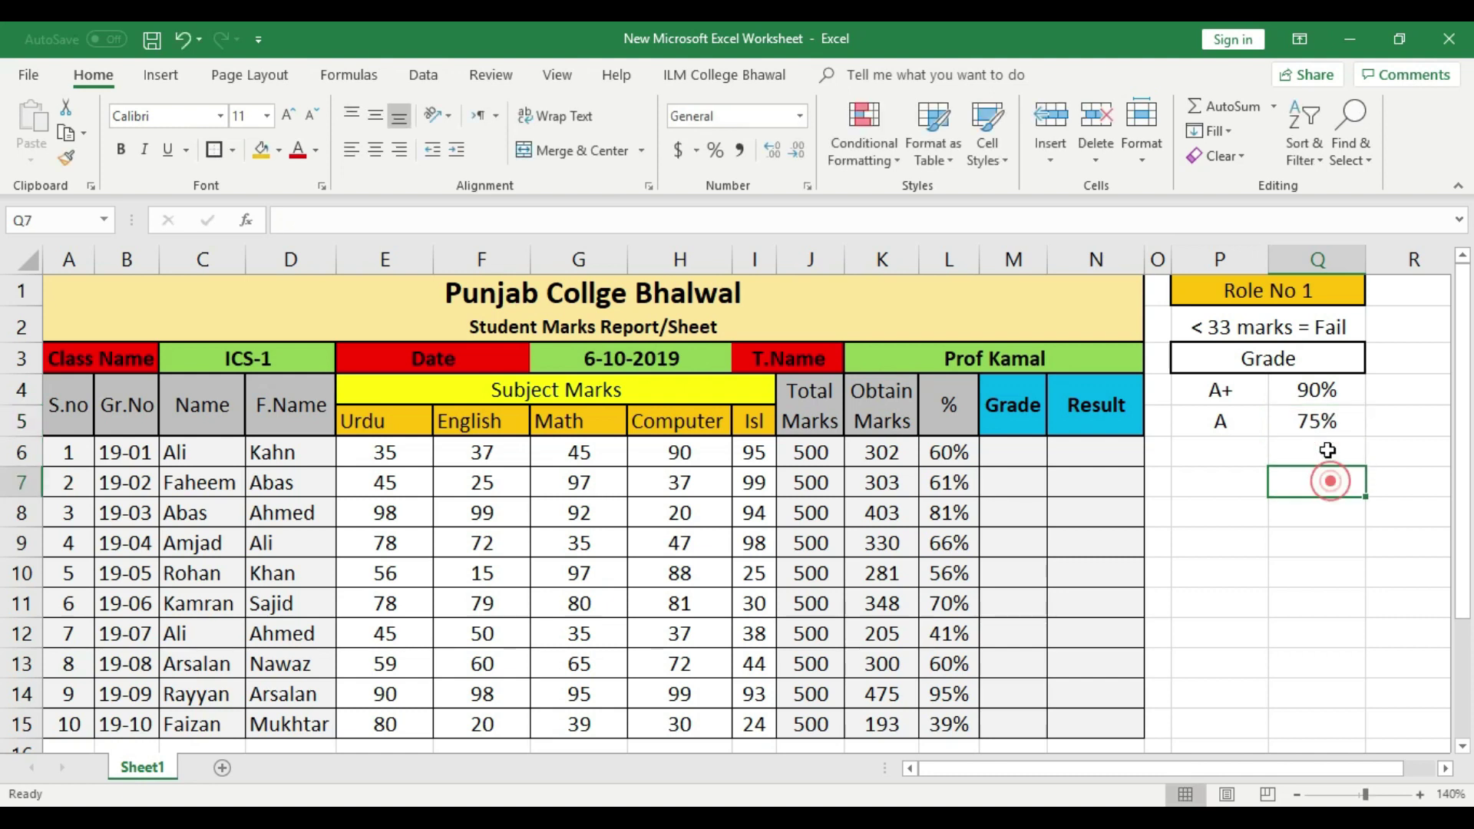
- Change the A+ threshold in cell Q4 to 85%
double_click(1322, 390)
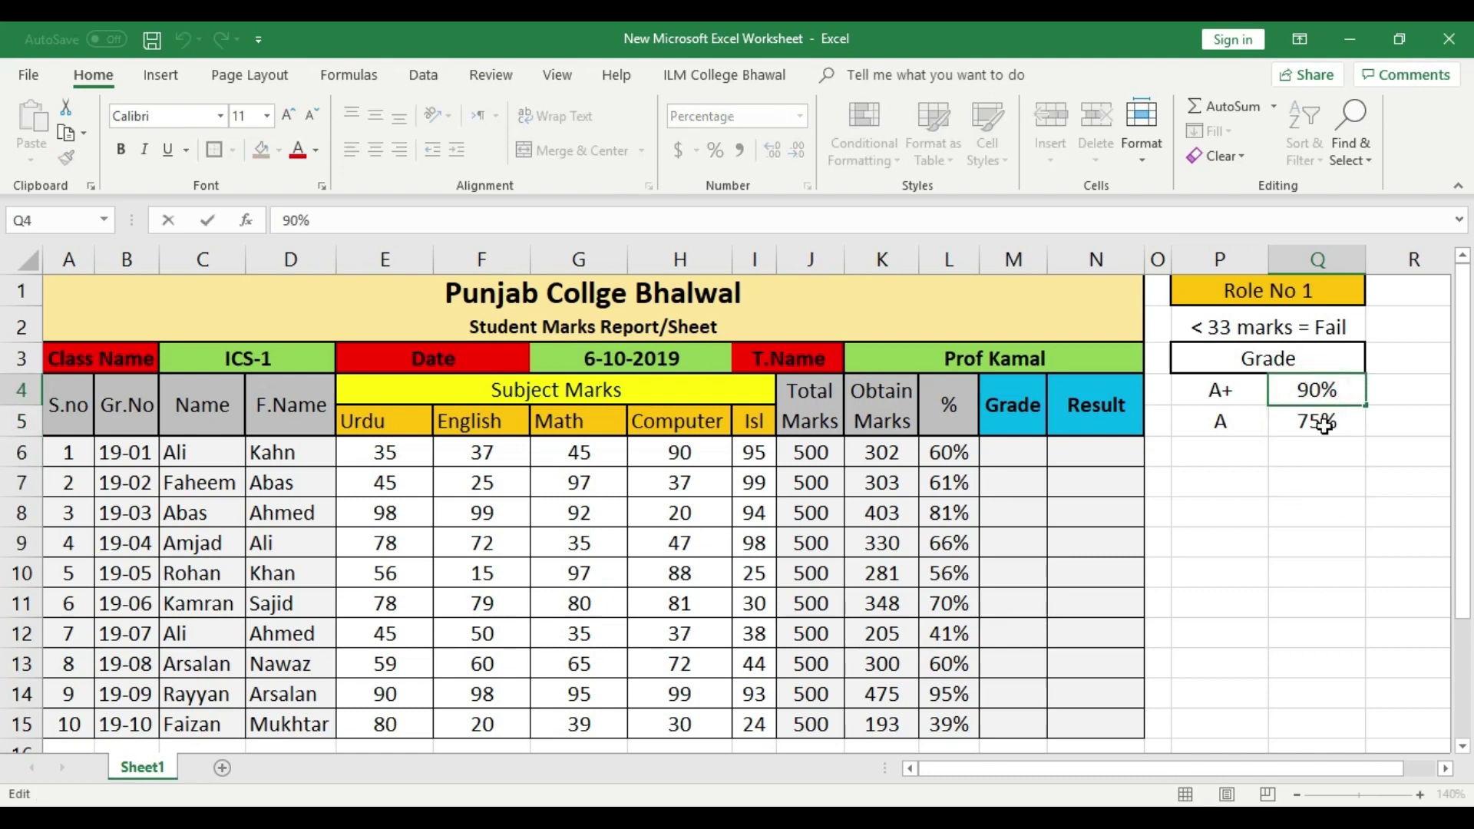
key("BackSpace")
key("BackSpace")
type("85")
left_click(1331, 452)
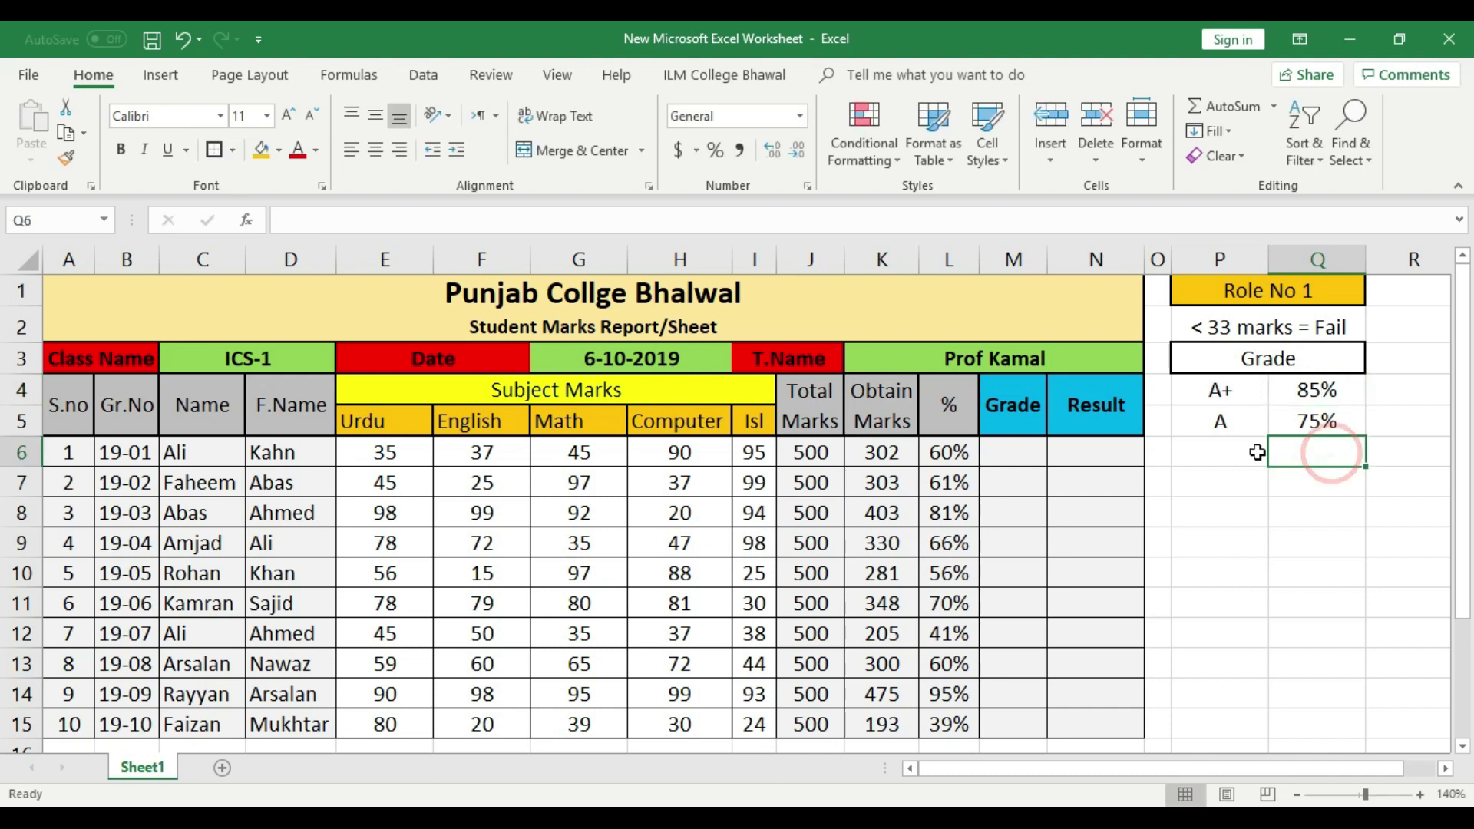
- Add grade "B" in cell P6 with its threshold 60% in Q6, both centred
left_click(1252, 452)
type("B")
left_click(398, 149)
left_click(375, 149)
left_click(1306, 452)
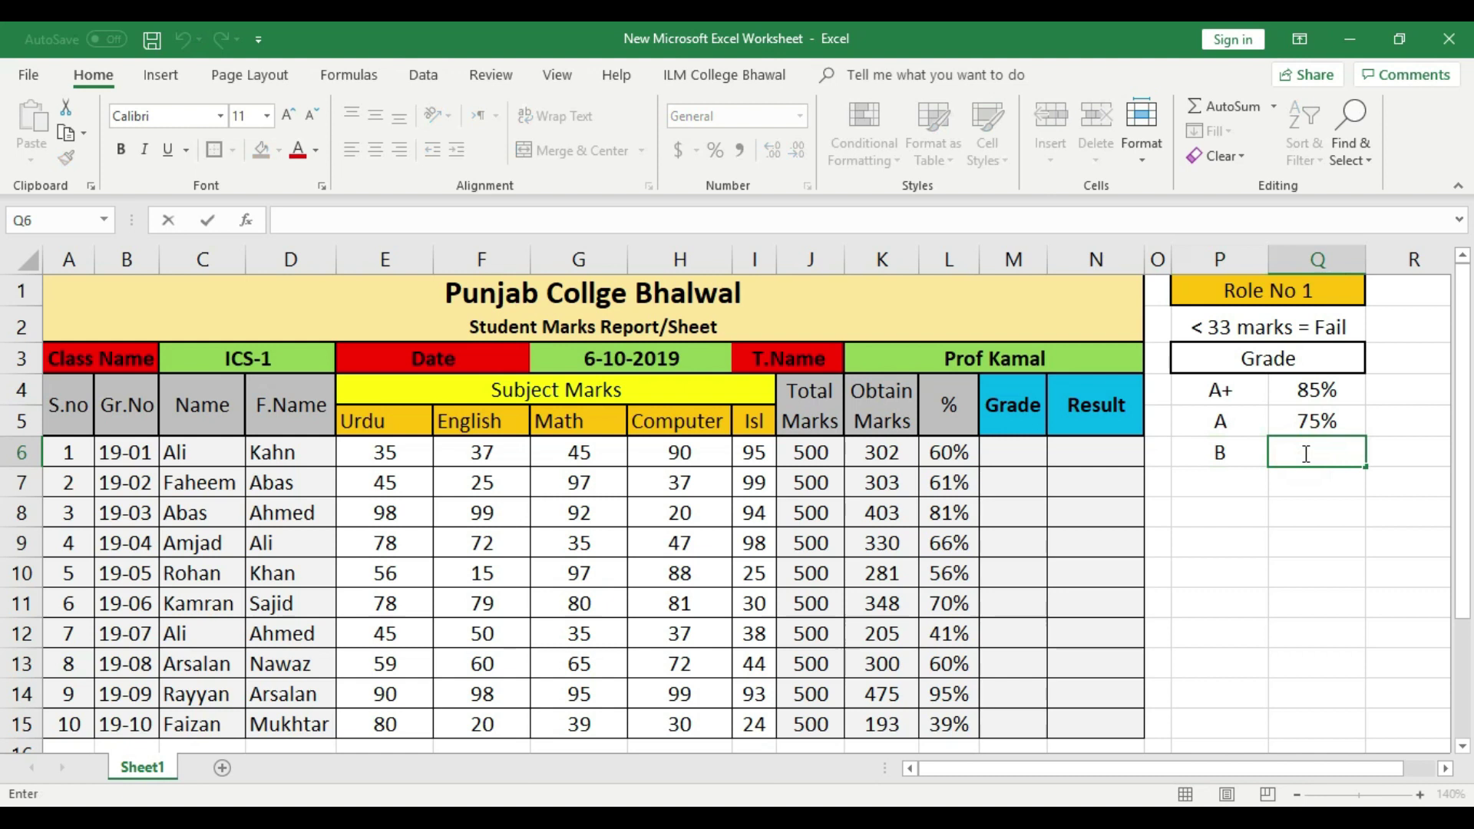
type("60%")
key("Return")
left_click(1314, 445)
left_click(375, 151)
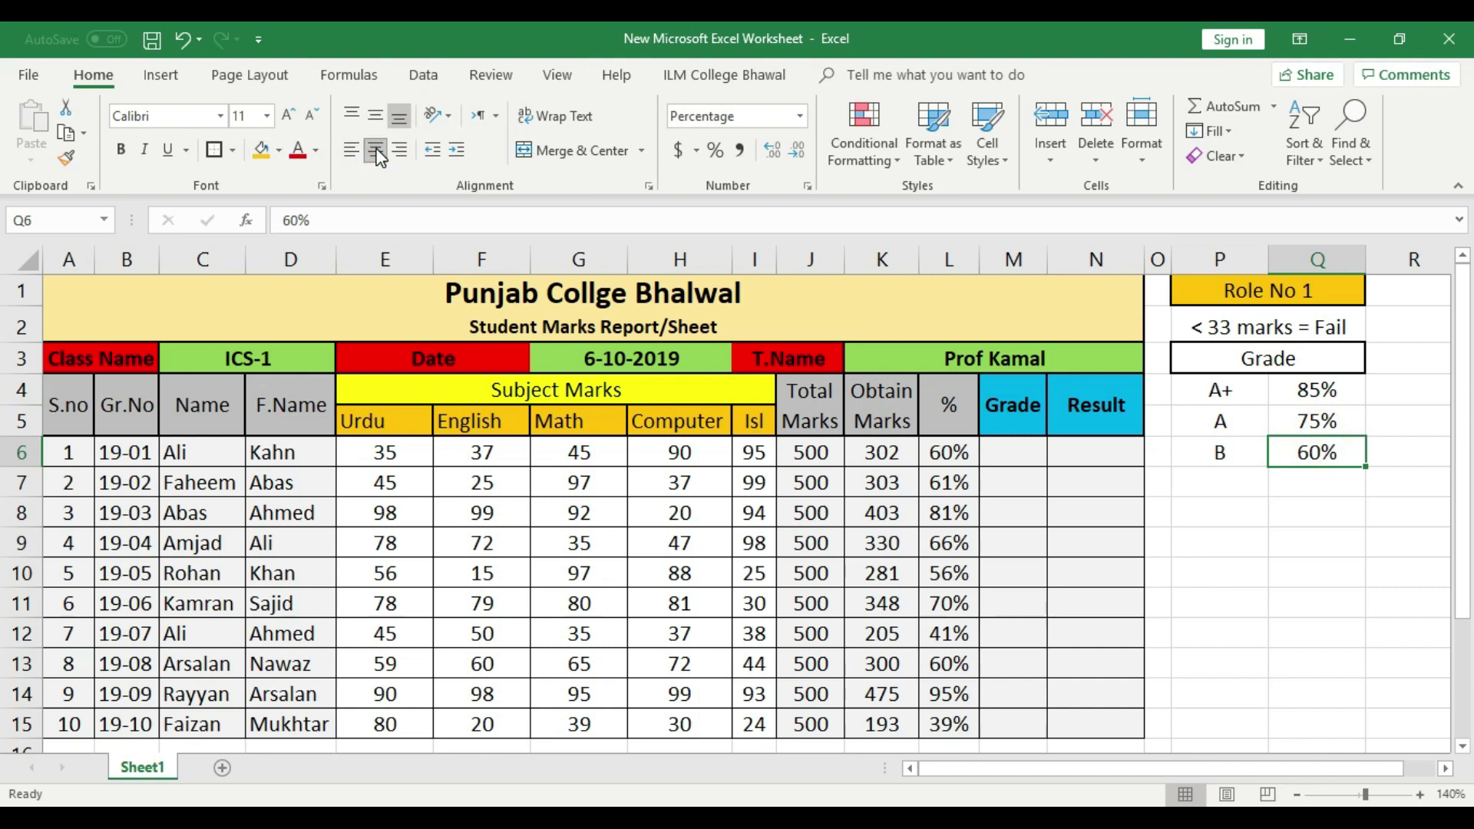
- Add grade "C" in cell P7 with a centred threshold of 50% in Q7
left_click(1234, 491)
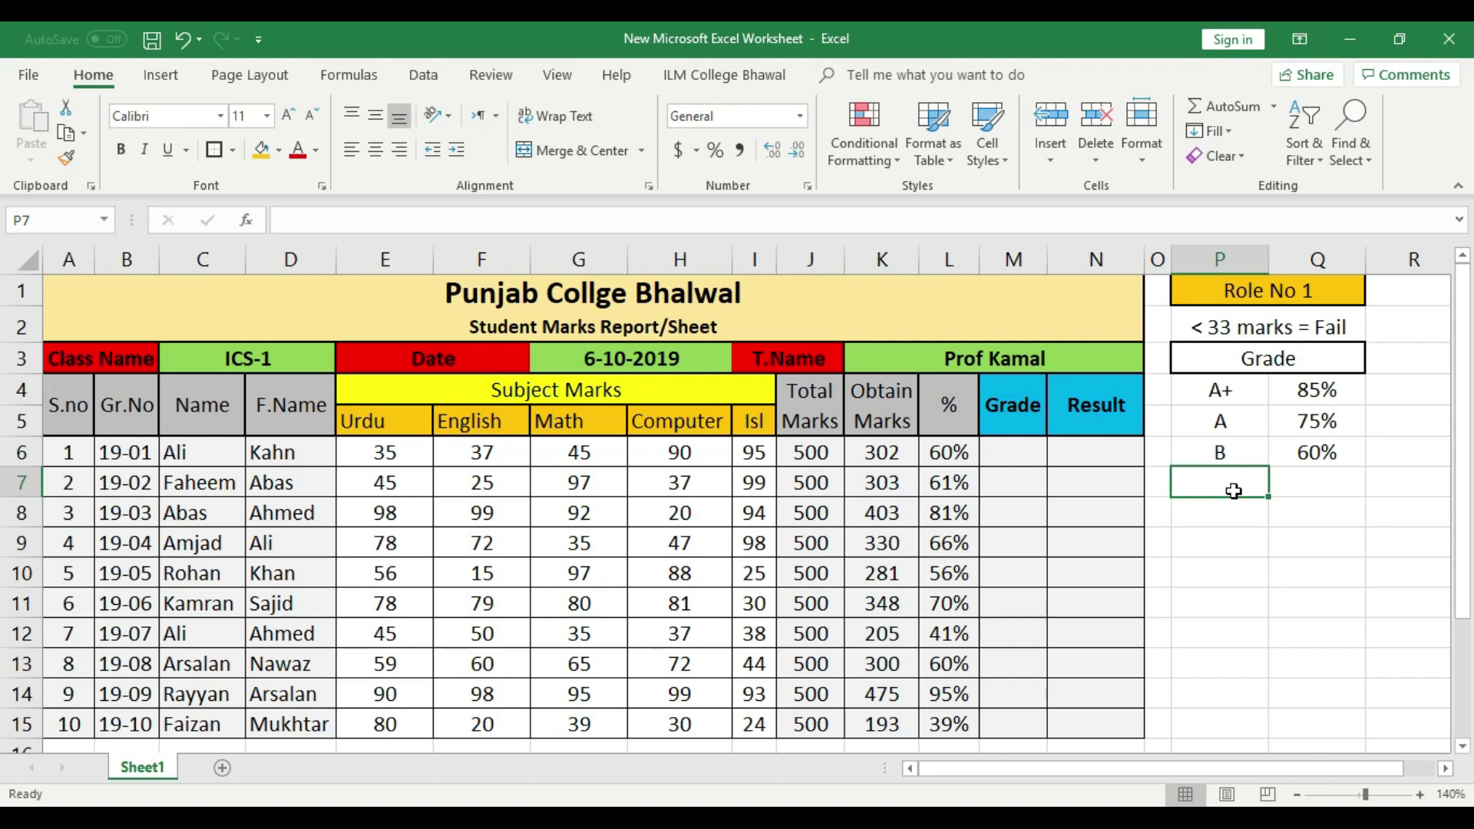
type("C")
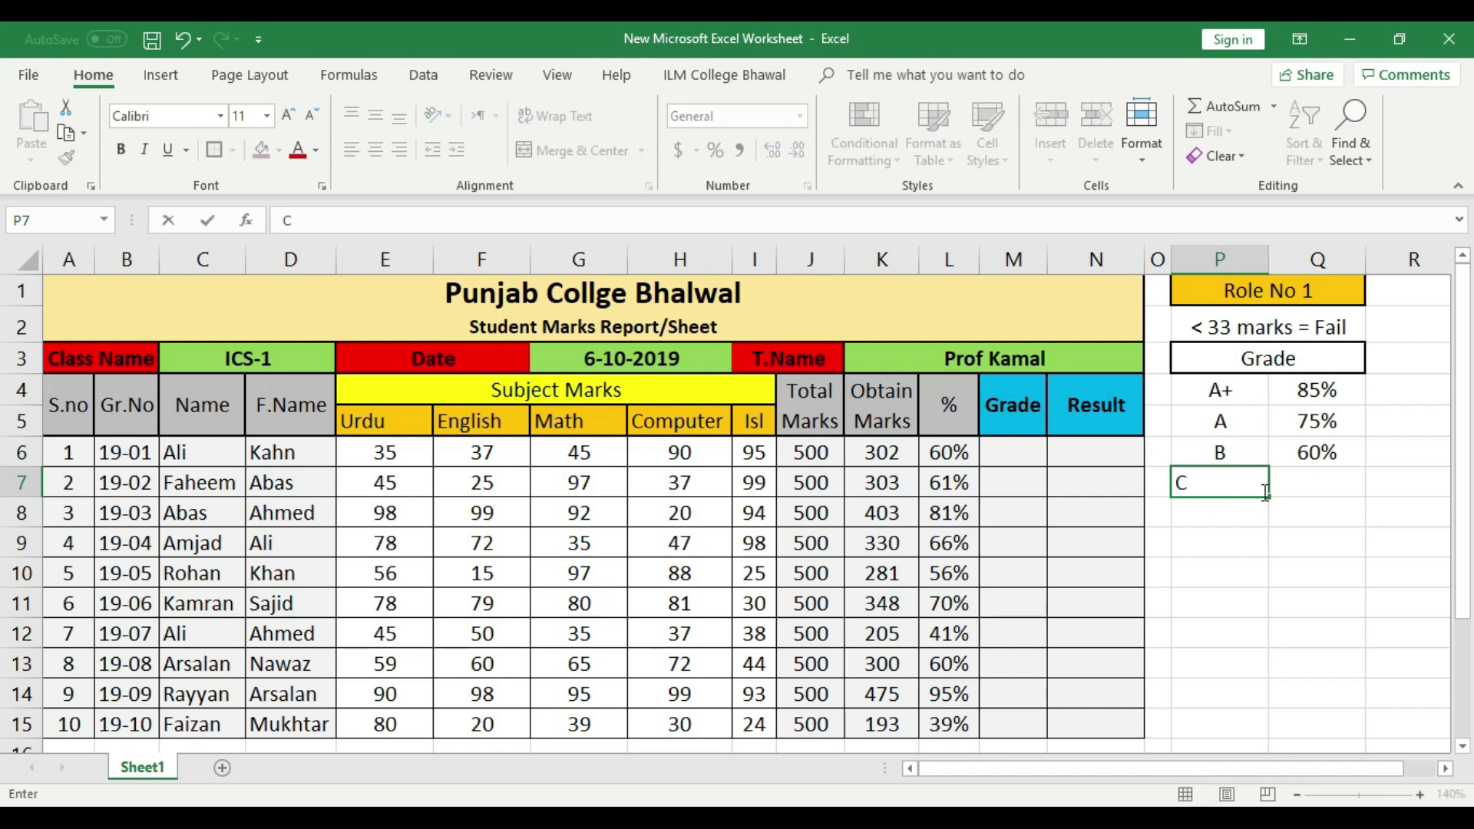
left_click(1322, 491)
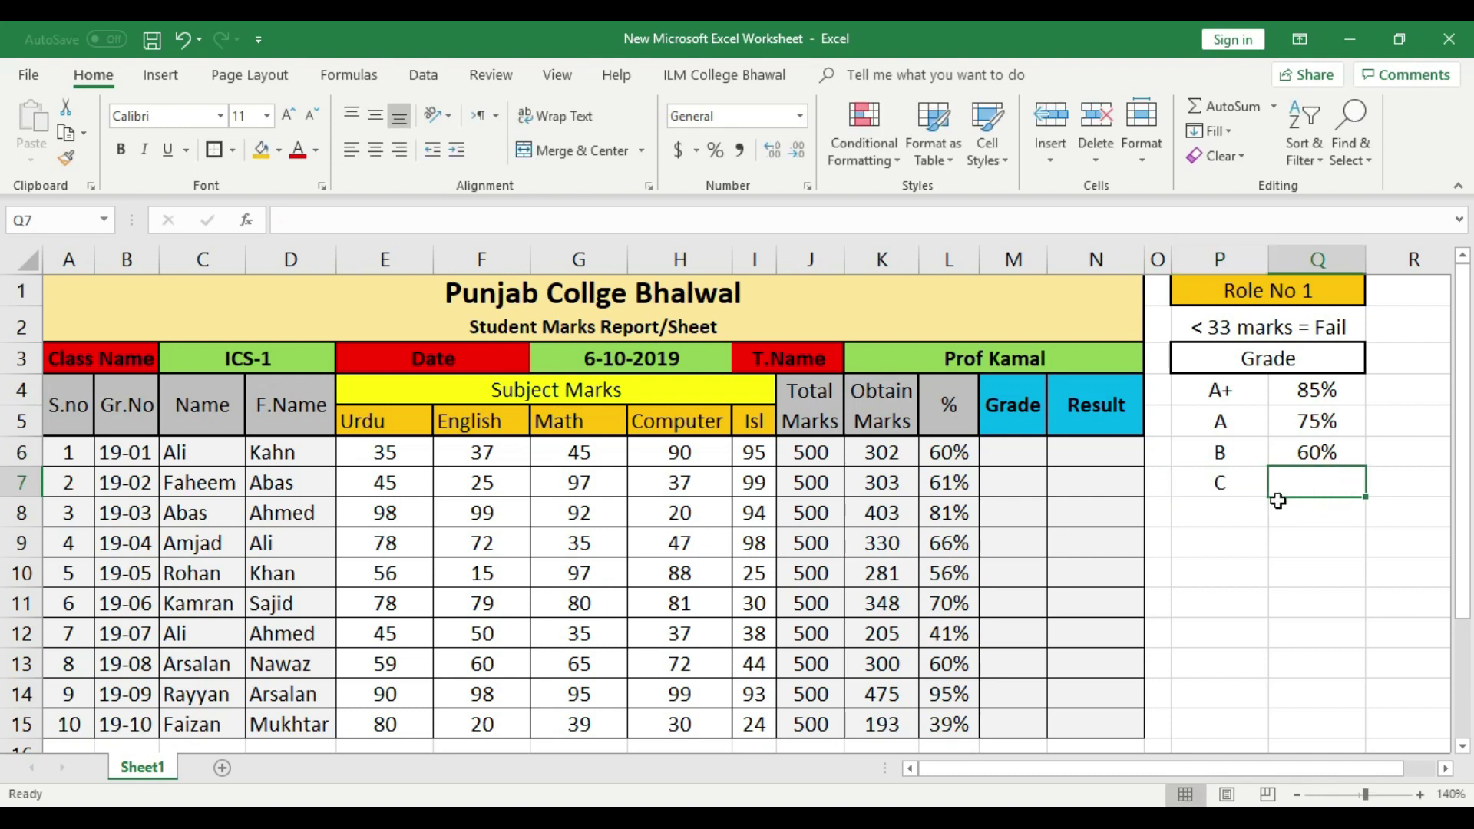
type("50")
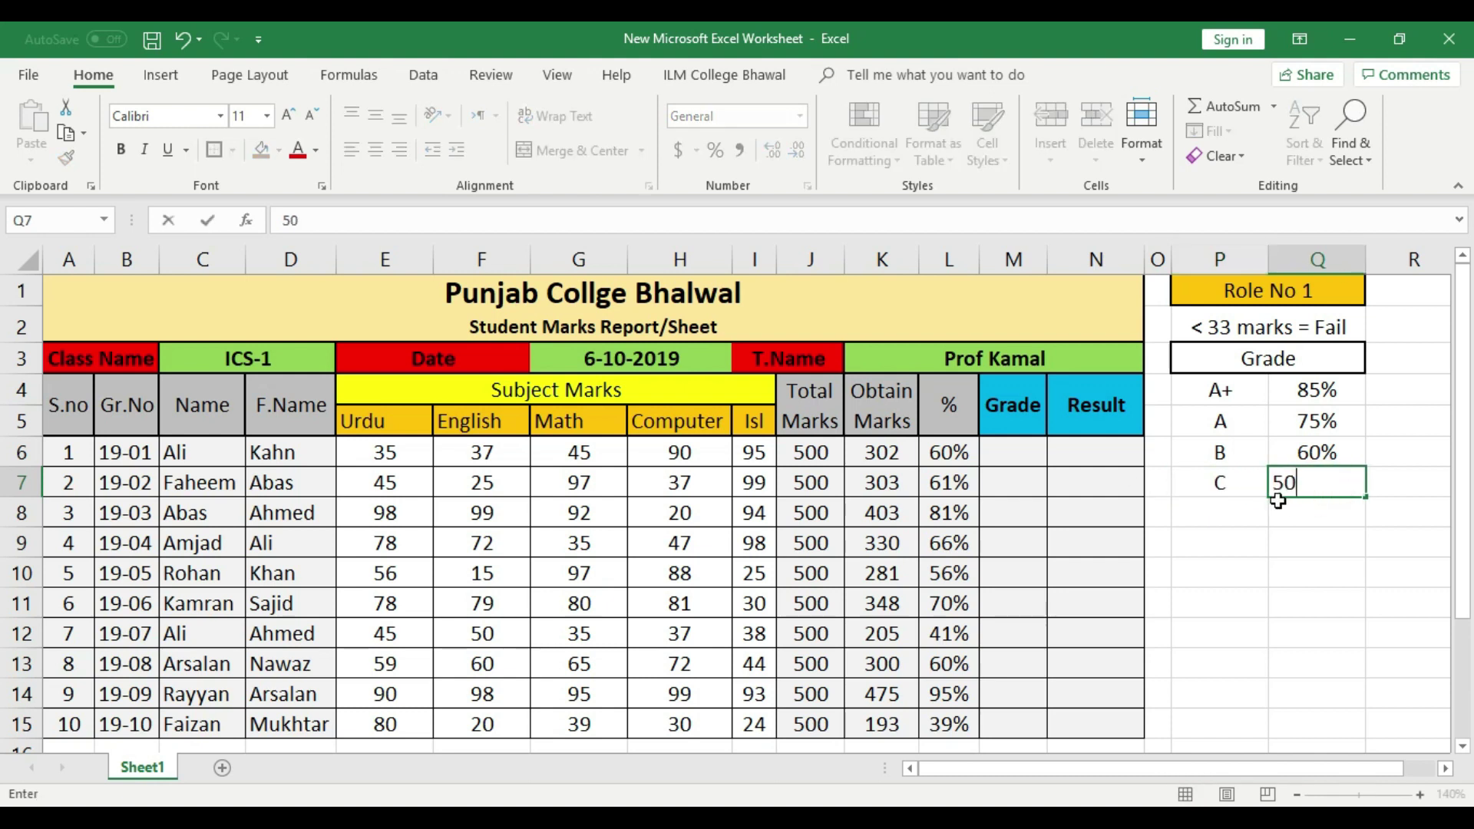
type("%")
left_click(1279, 513)
left_click(1297, 480)
left_click(375, 150)
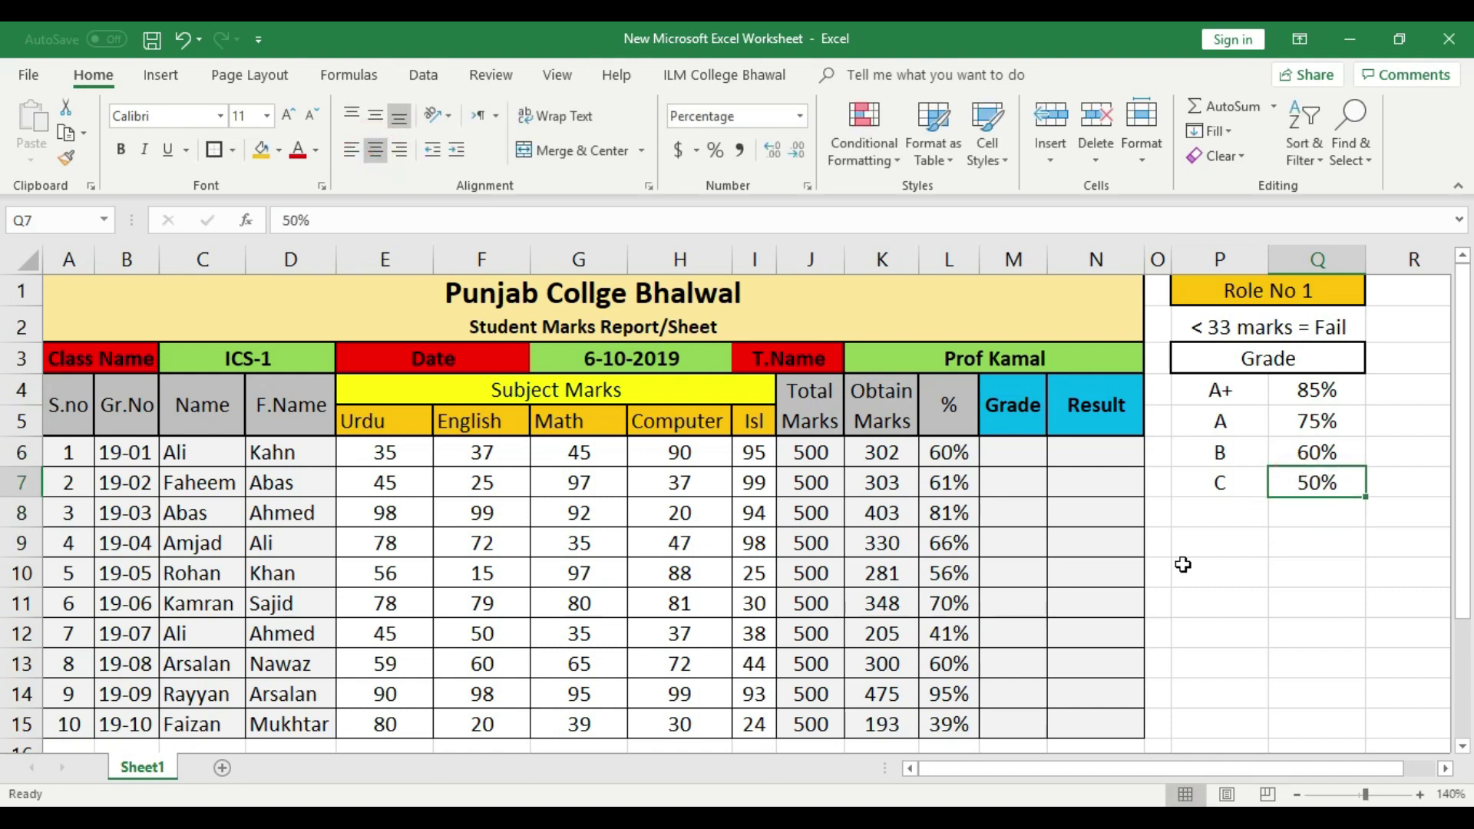
- Add grade "D" in cell P8 with the centred condition "< 50%" in Q8
left_click(1246, 519)
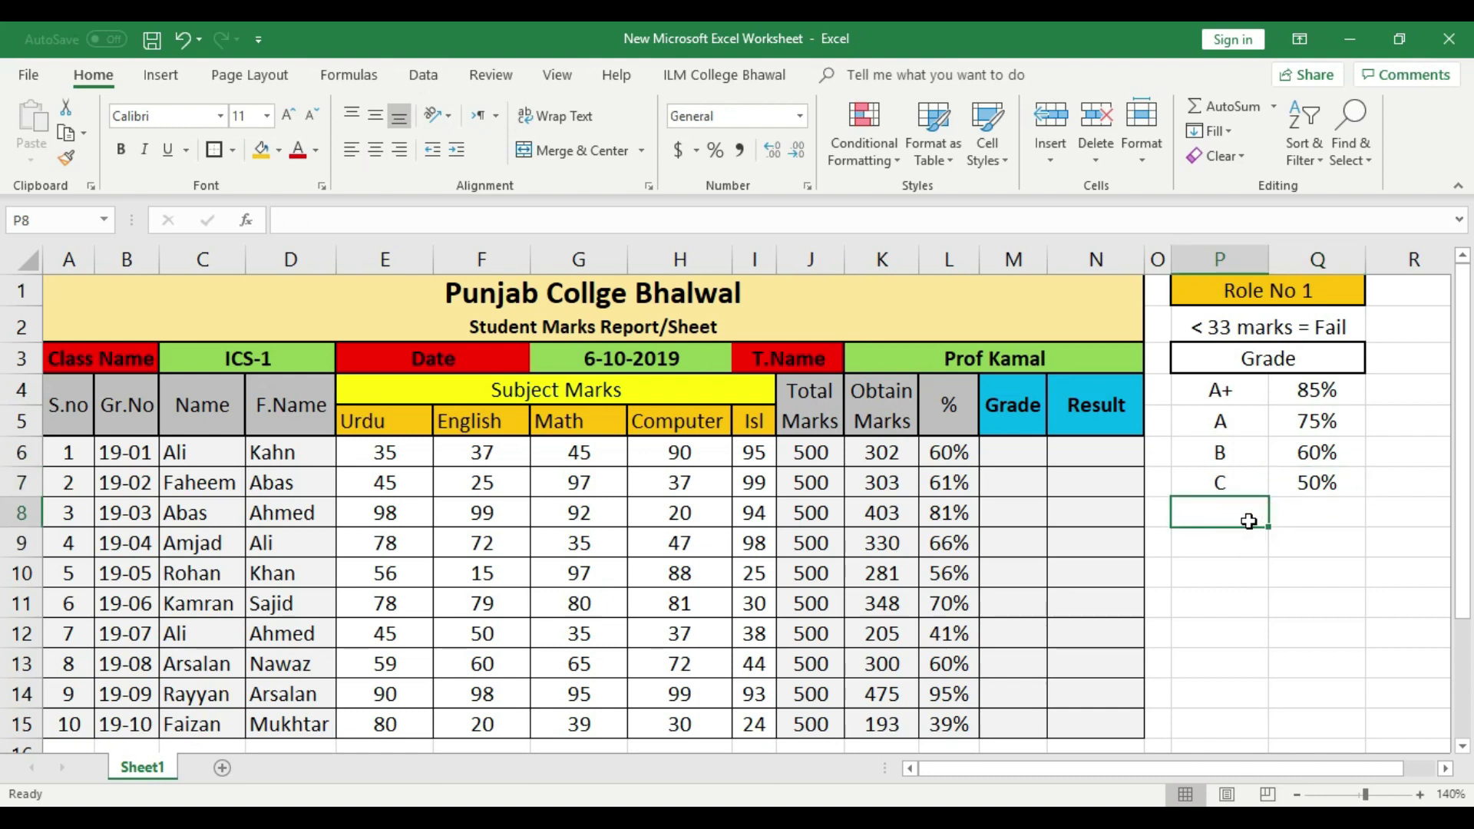
type("D")
left_click(1216, 561)
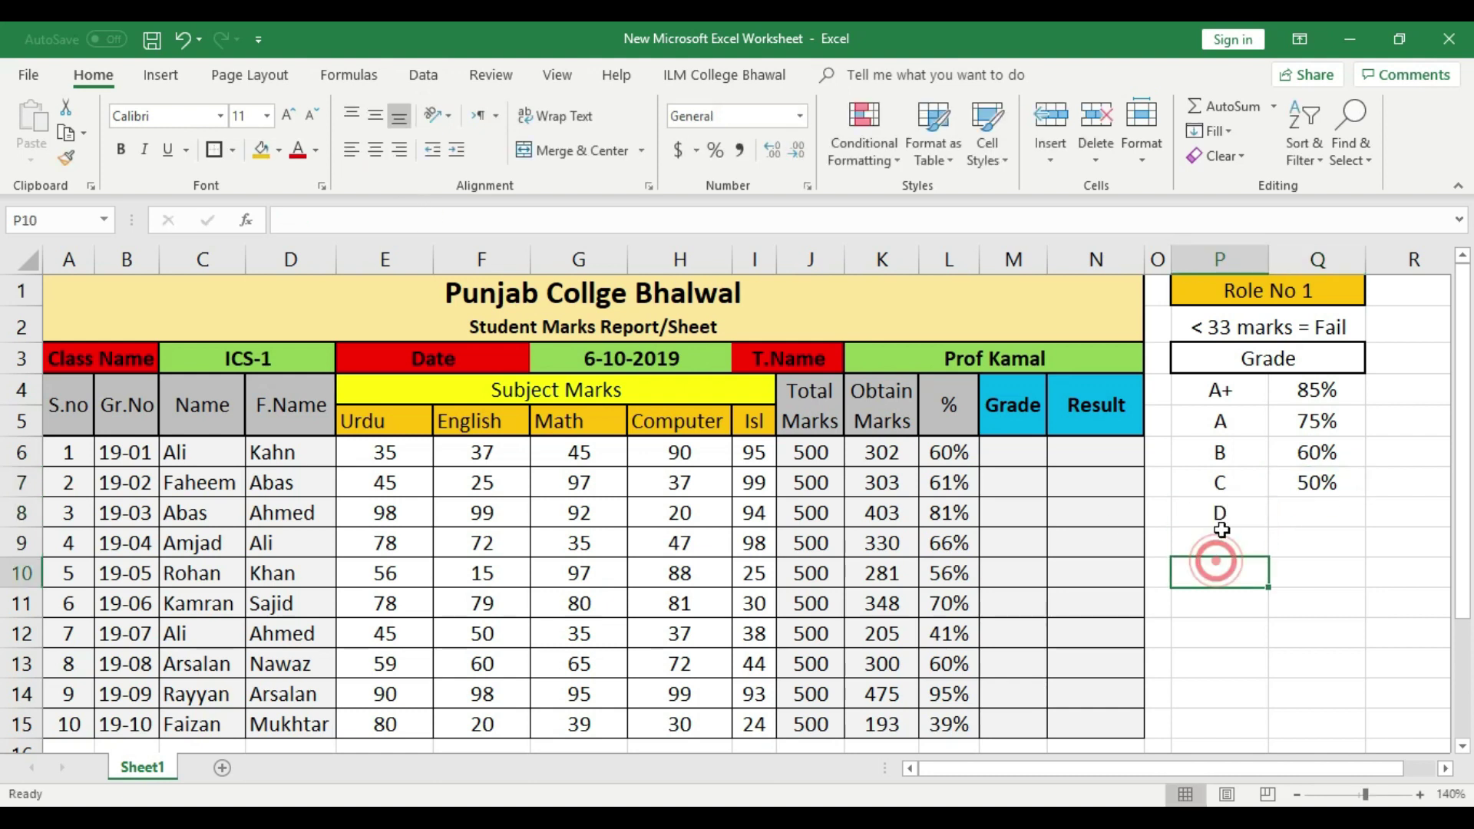
left_click(1330, 512)
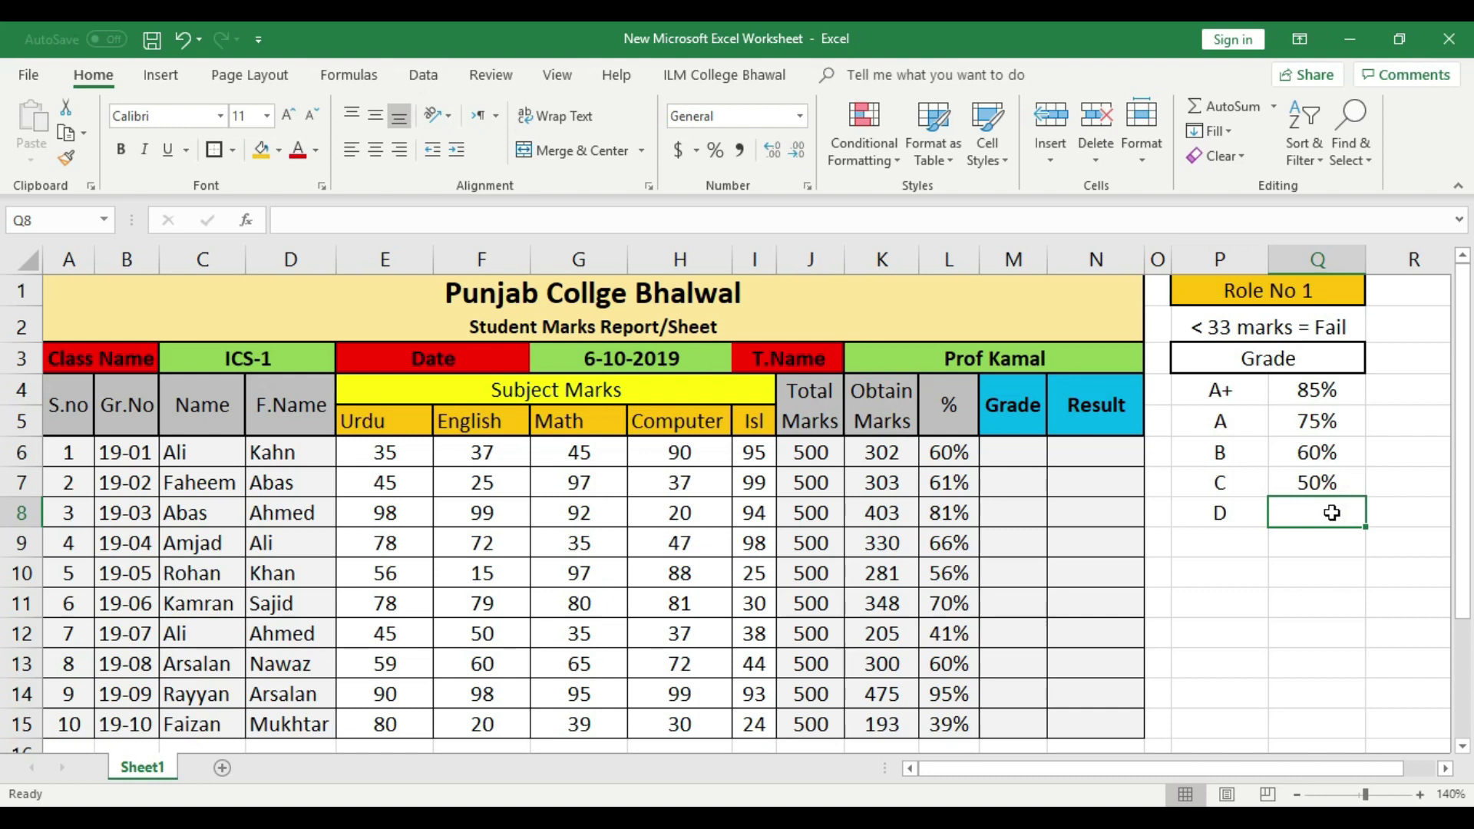
type("< 50")
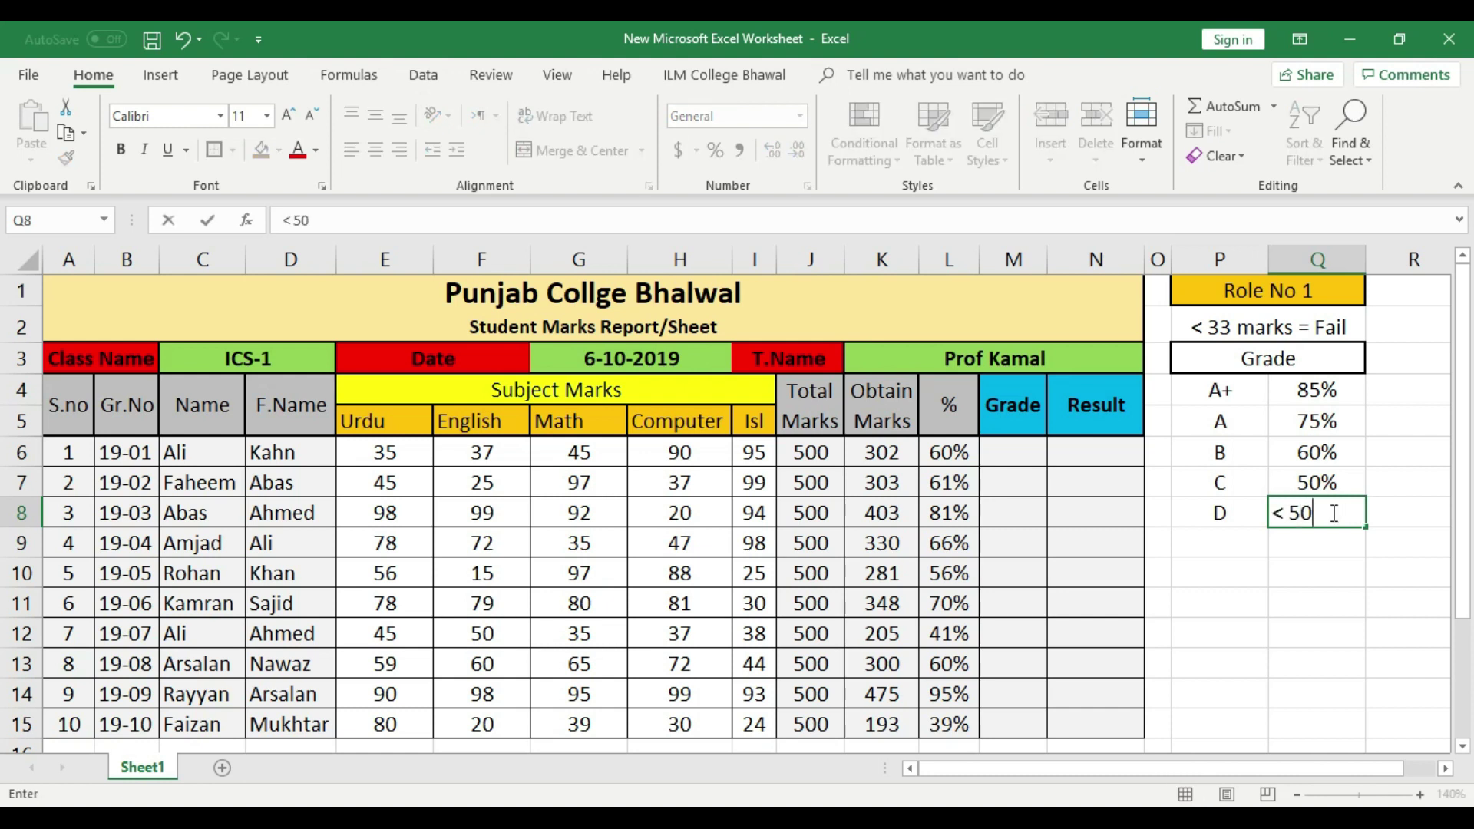
type("%")
key("Return")
left_click(1313, 510)
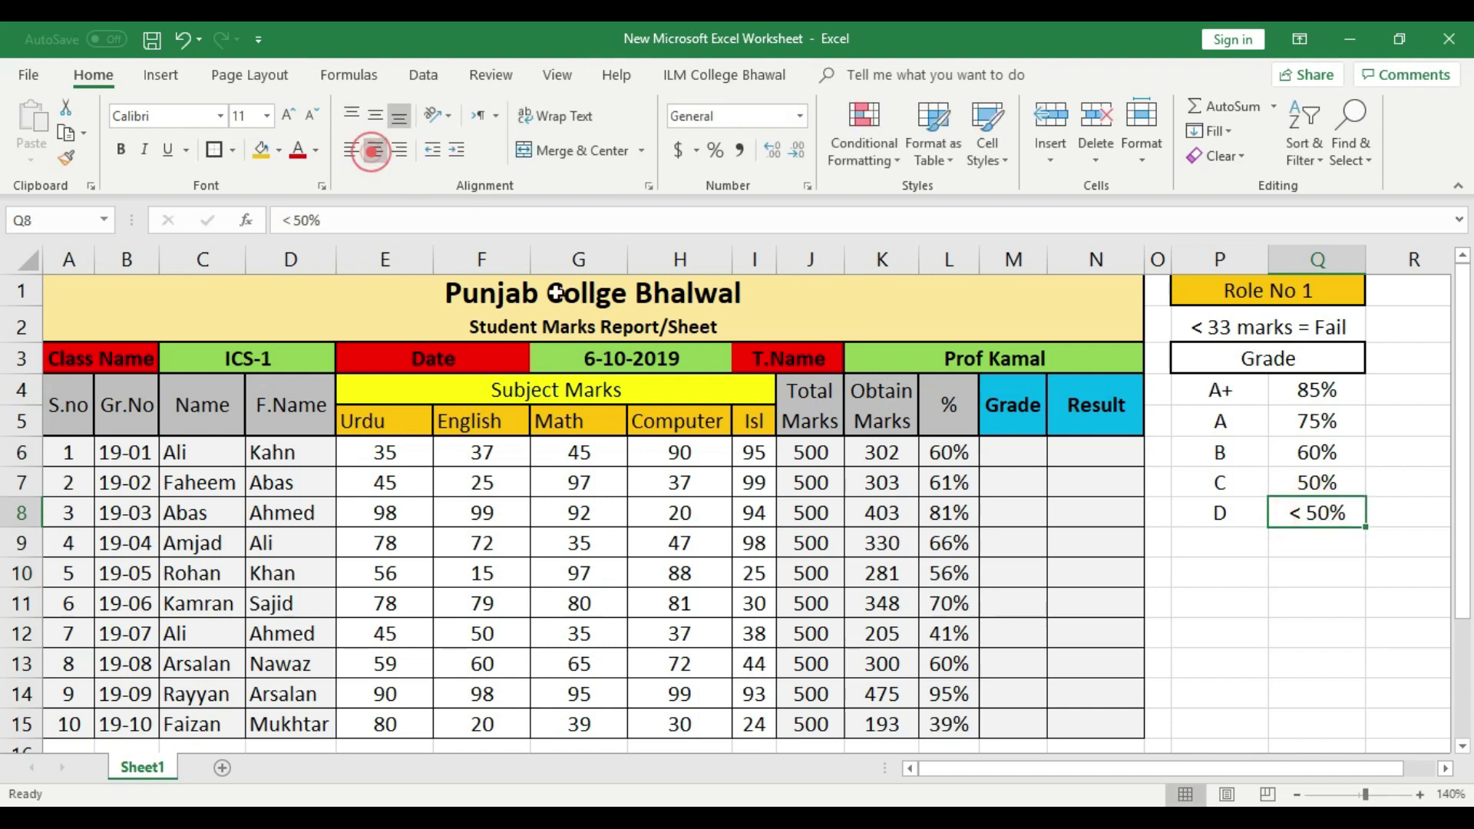
left_click(1260, 564)
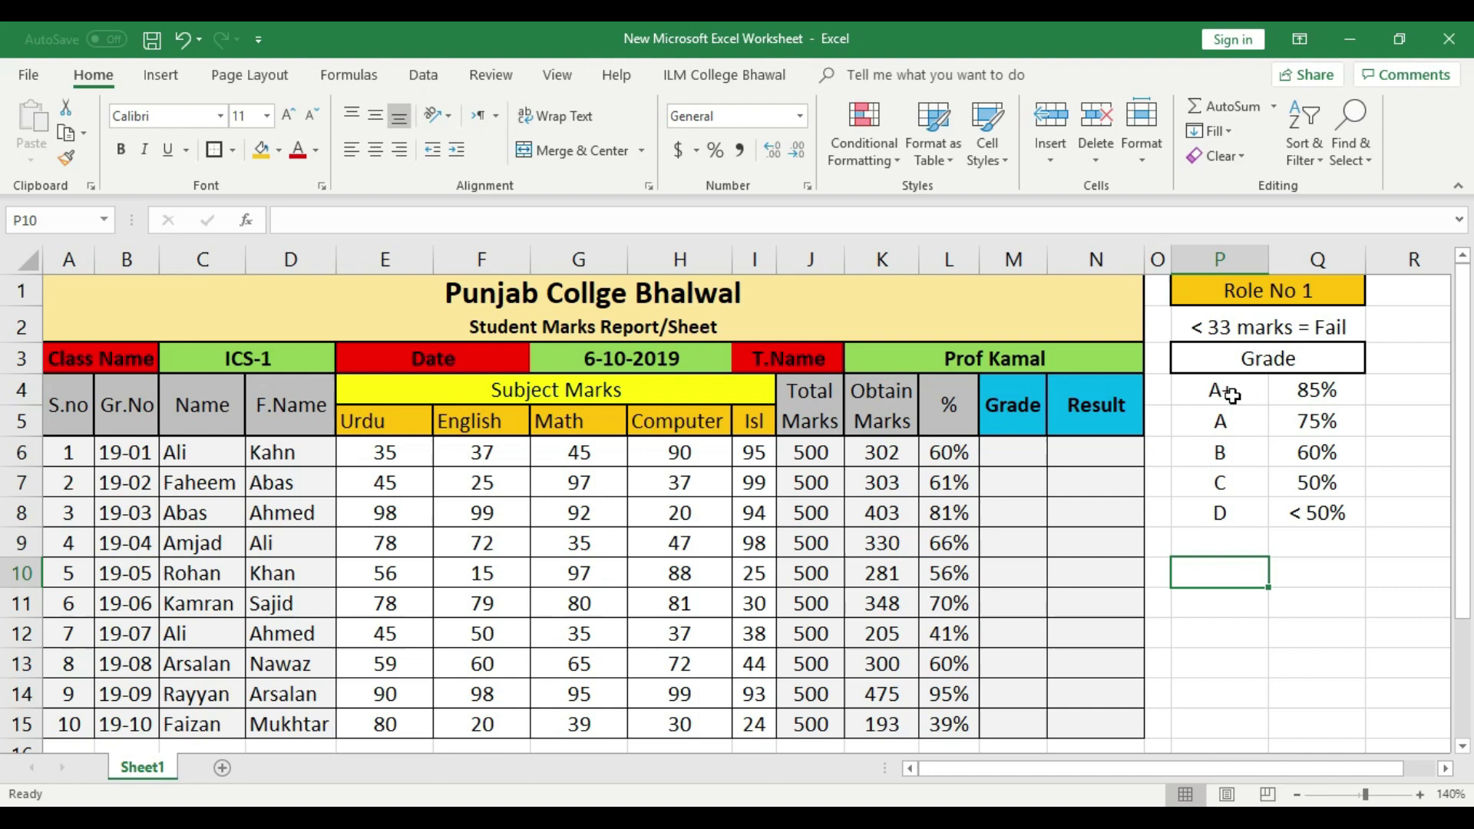
- Fill the grade letter cells P4:P8 with yellow
left_click_drag(1223, 390, 1221, 513)
left_click(279, 151)
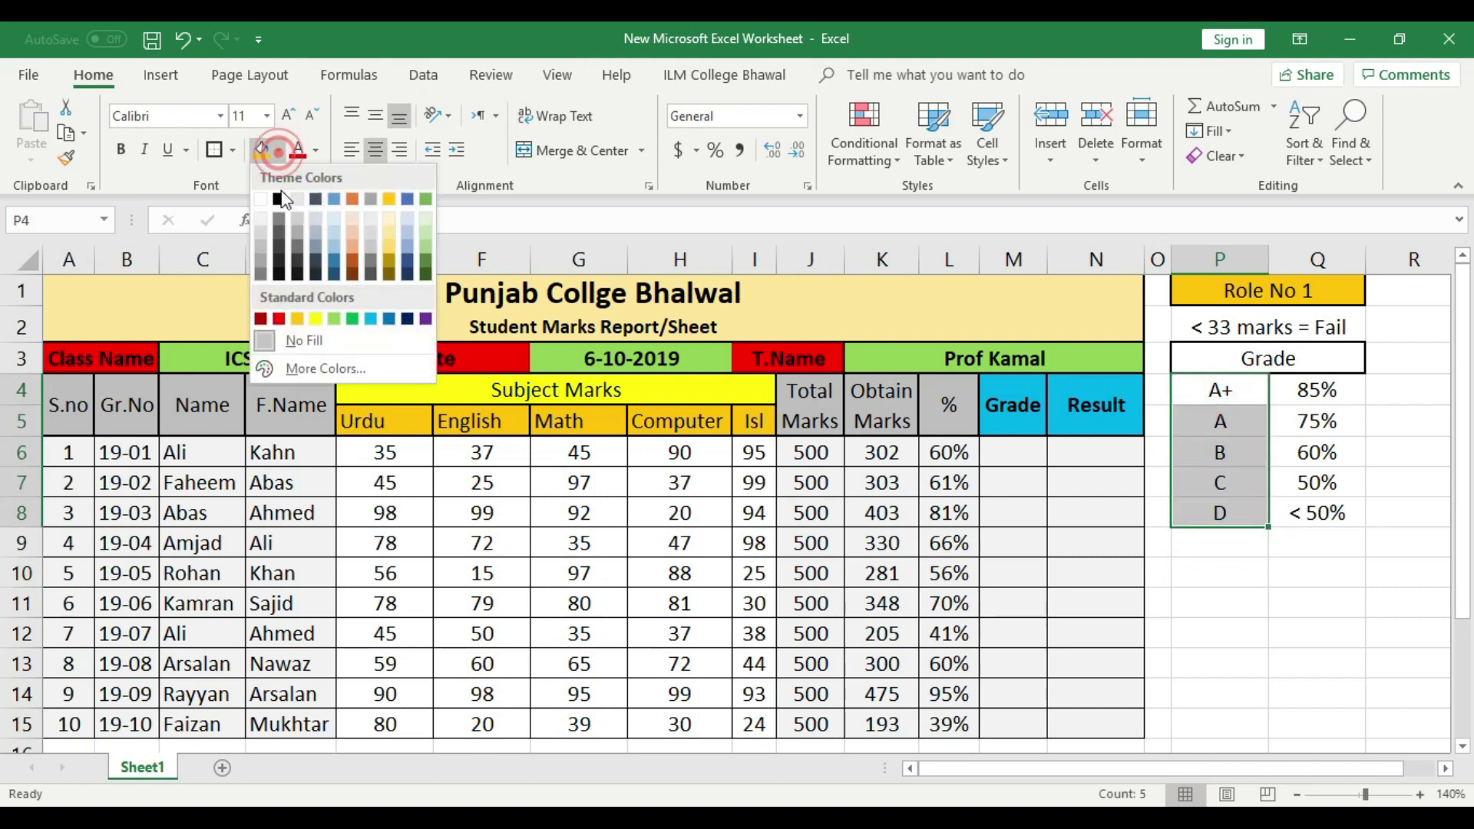
left_click(316, 321)
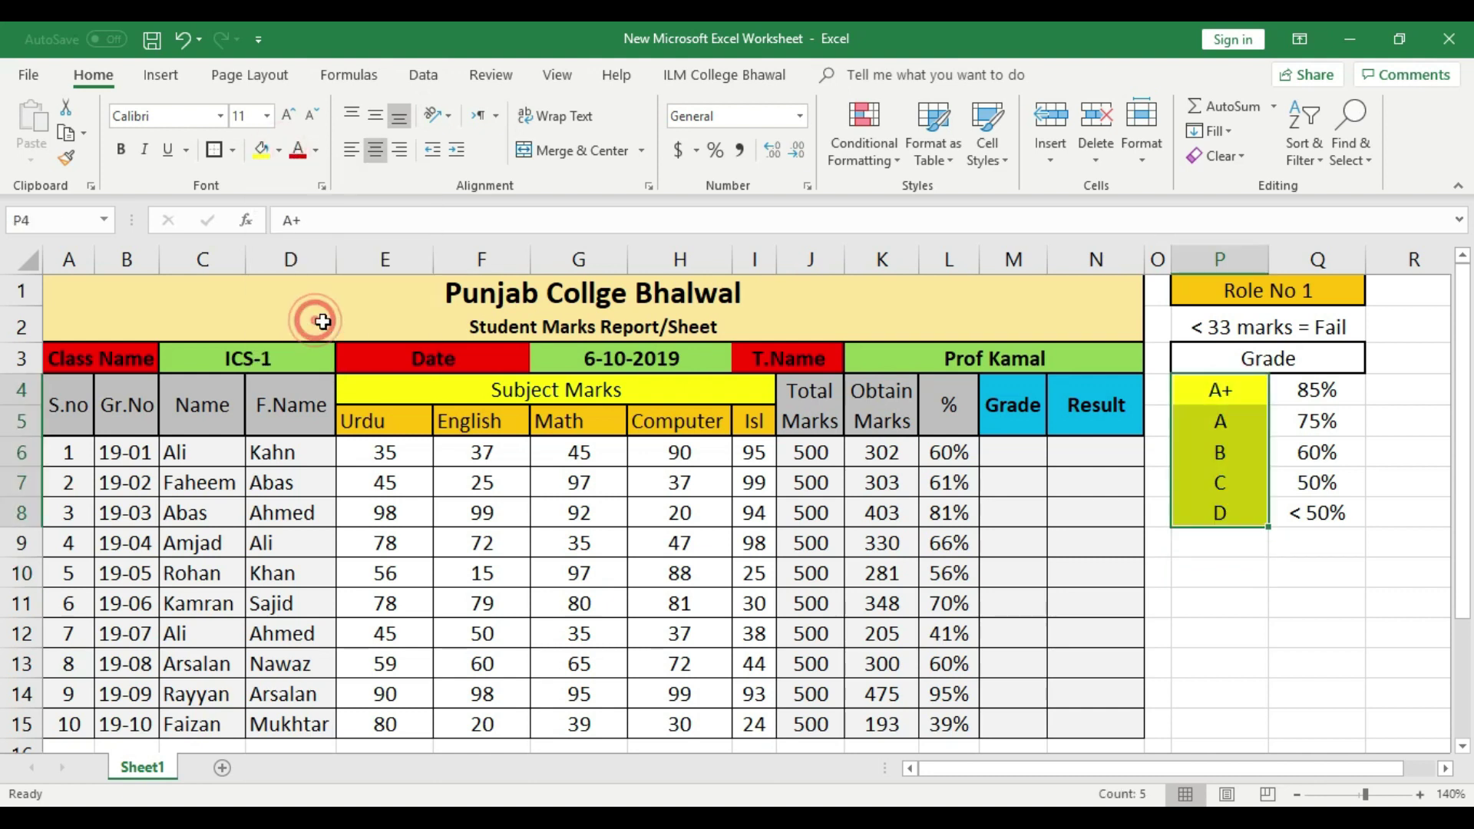
- Add a black outside border around the grade letters in P4:P8 and change their fill to orange
left_click(215, 149)
left_click(1126, 571)
left_click_drag(1220, 390, 1221, 513)
left_click(279, 150)
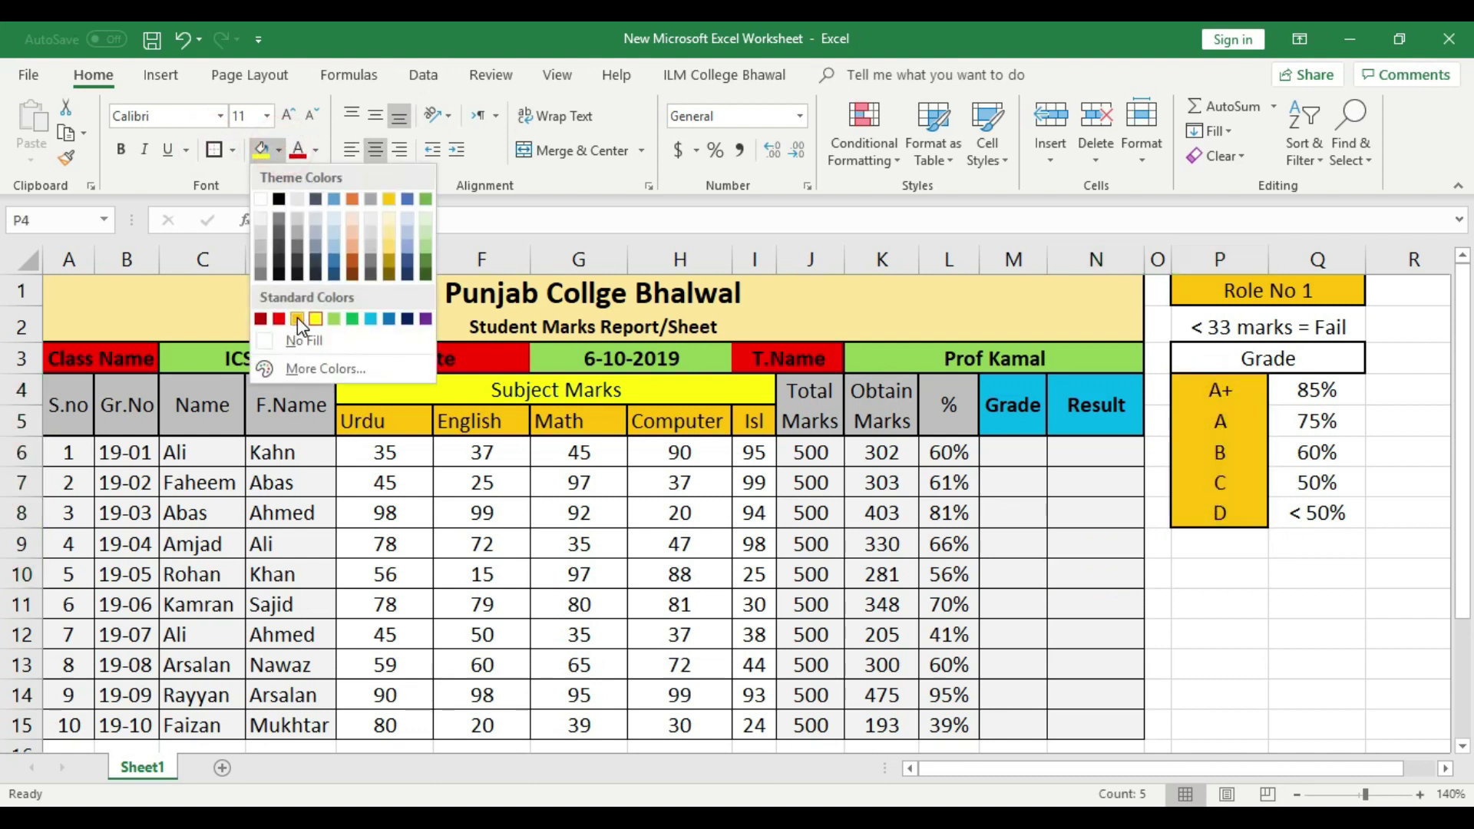
left_click(298, 320)
left_click(1294, 510)
- Add a black outside border around the percentage thresholds in Q4:Q8 and fill them with orange
left_click_drag(1317, 390, 1318, 510)
left_click(214, 149)
left_click(278, 151)
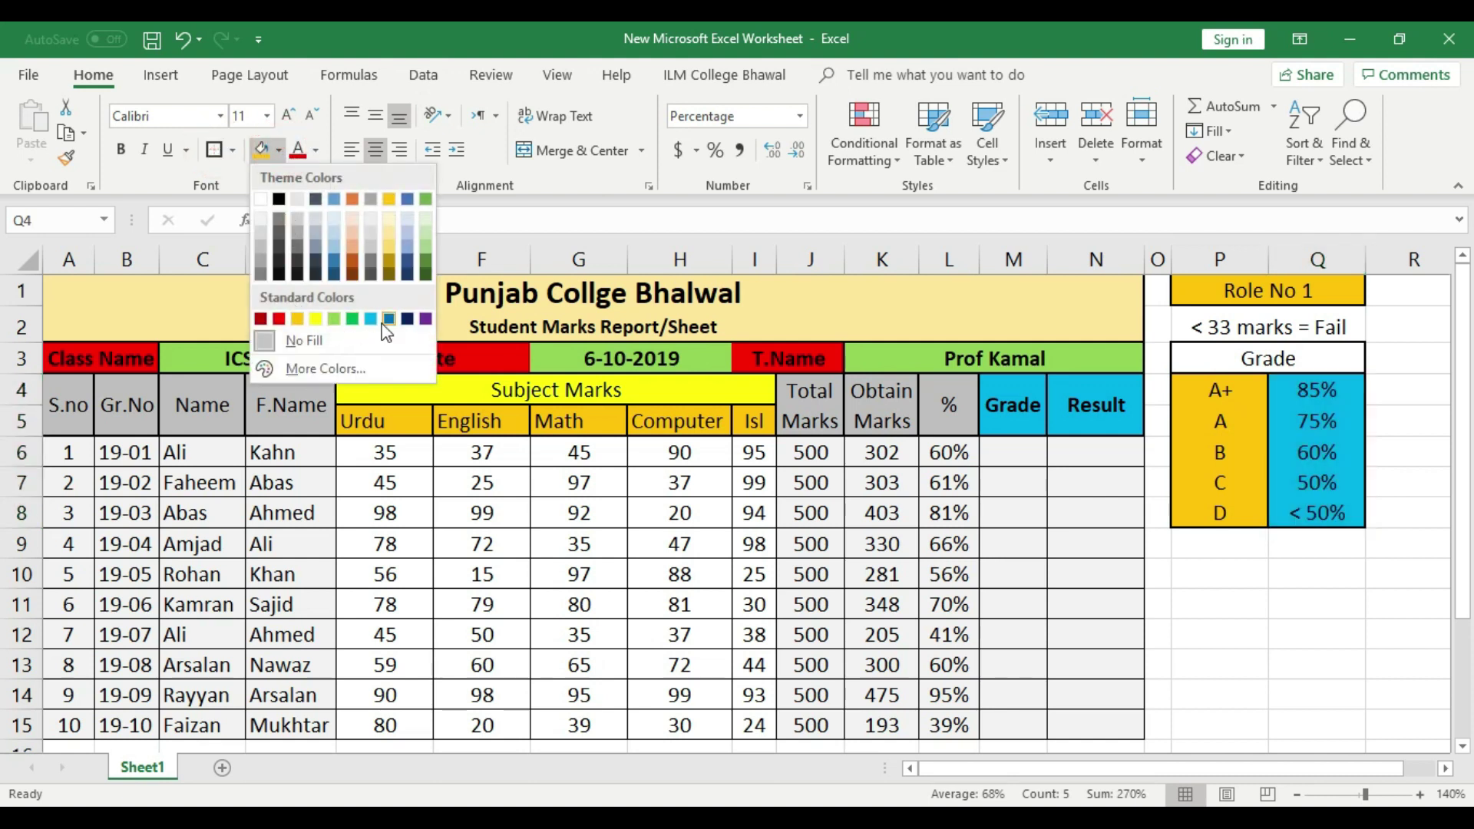
left_click(297, 320)
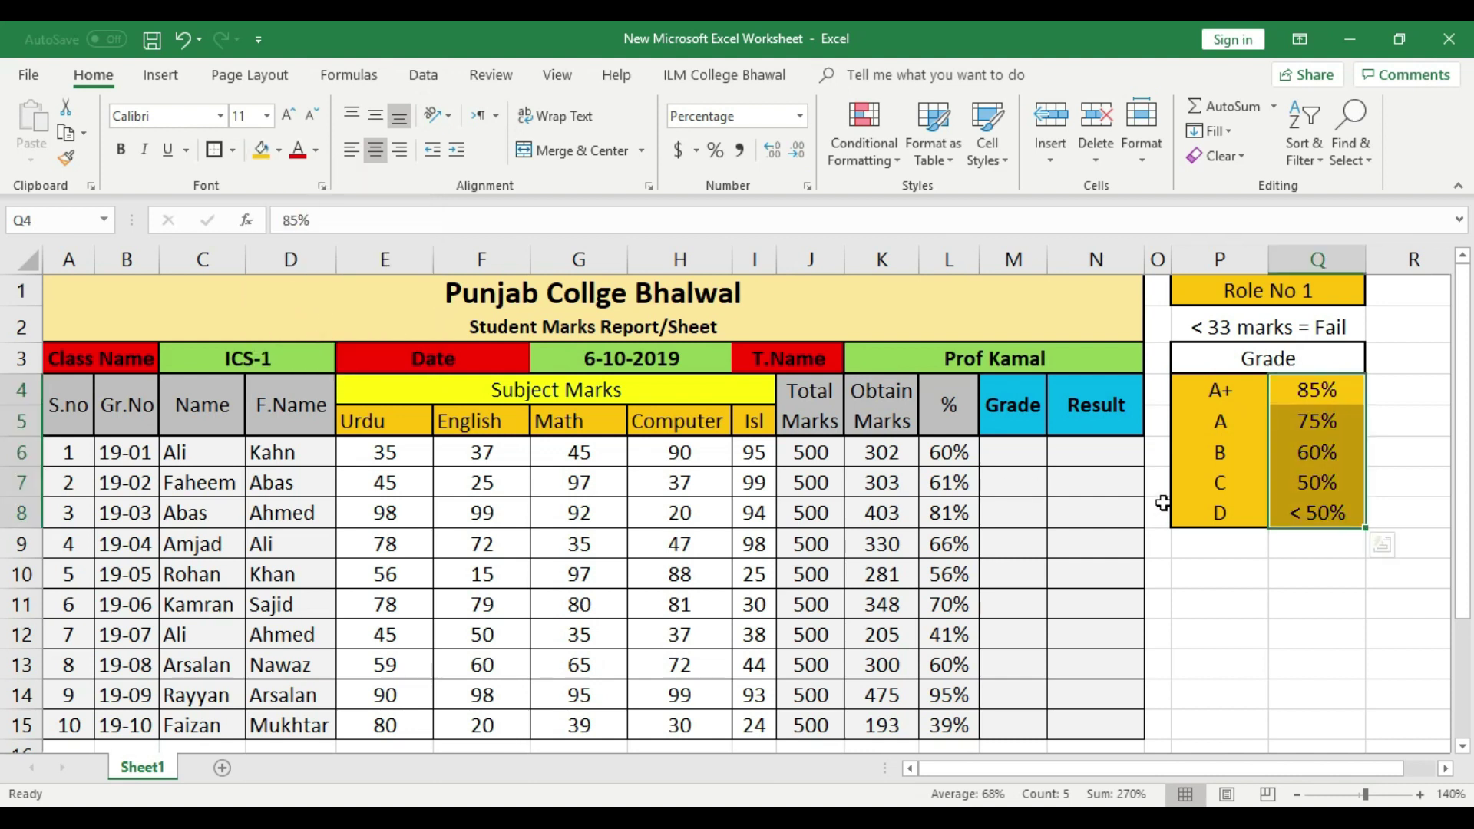
left_click(1311, 547)
- Fill the merged "Grade" heading in P3 with light grey and make its text bold
left_click(1254, 358)
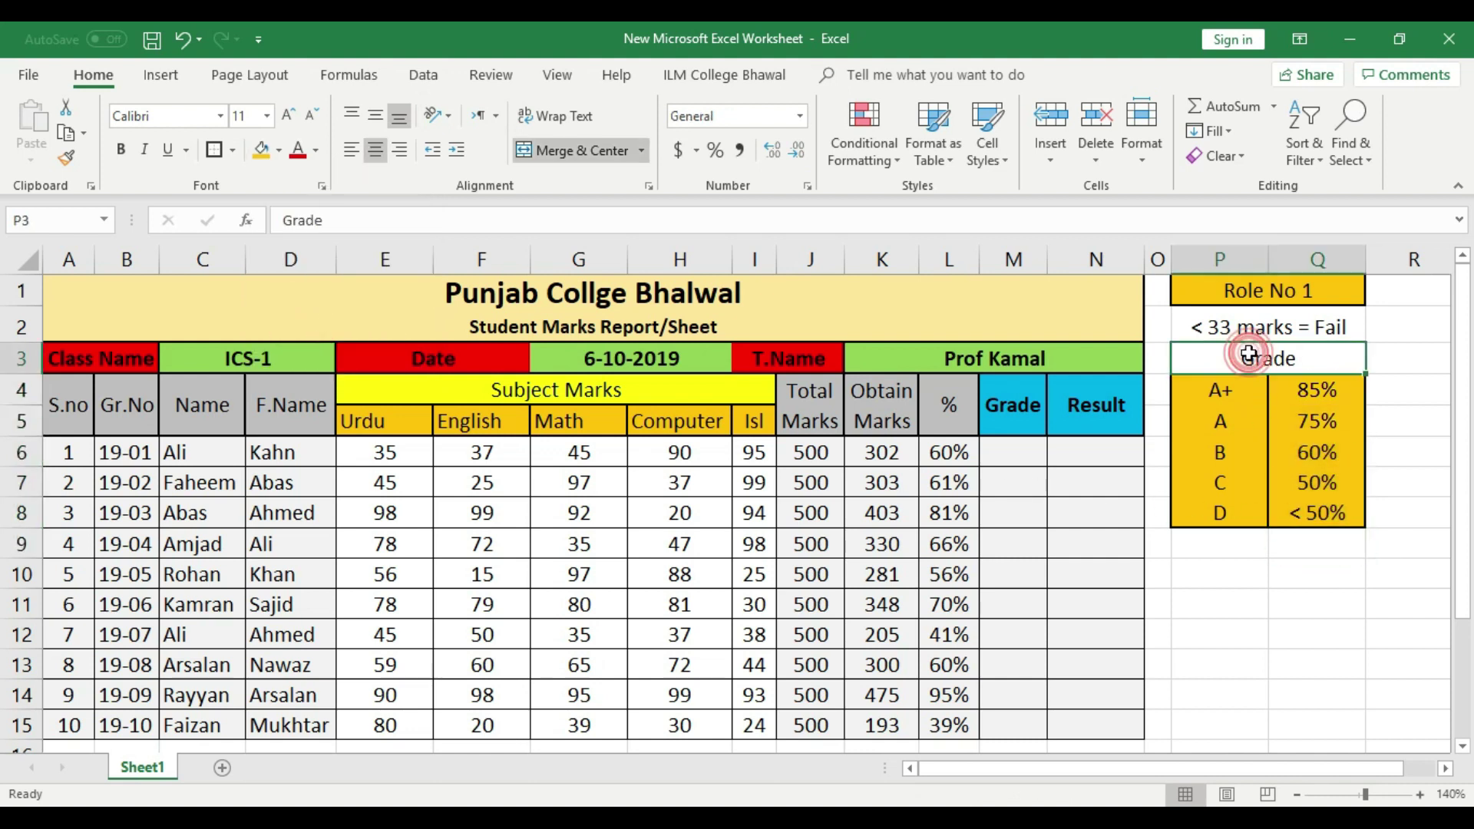
left_click(280, 150)
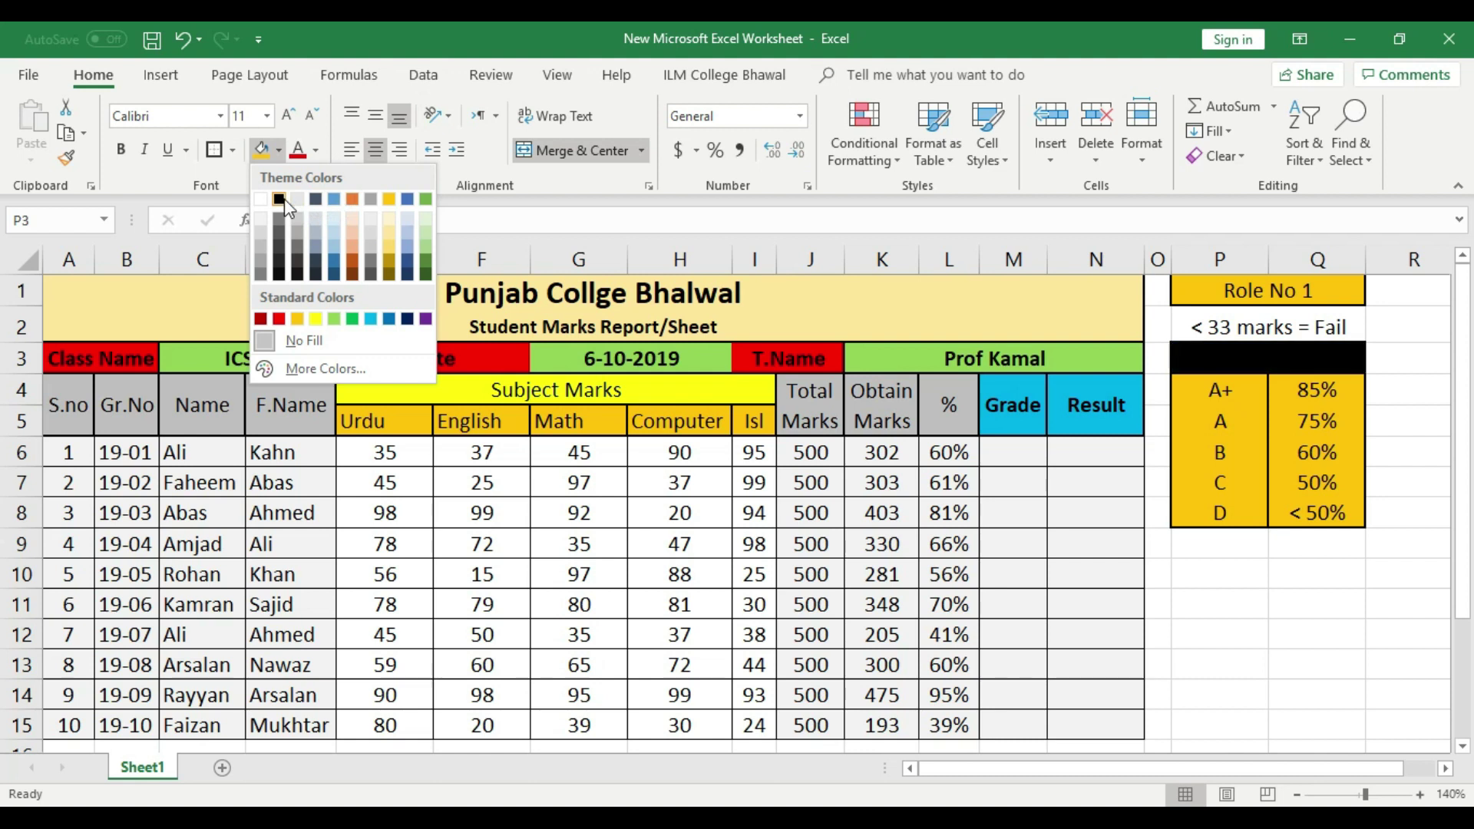
left_click(262, 237)
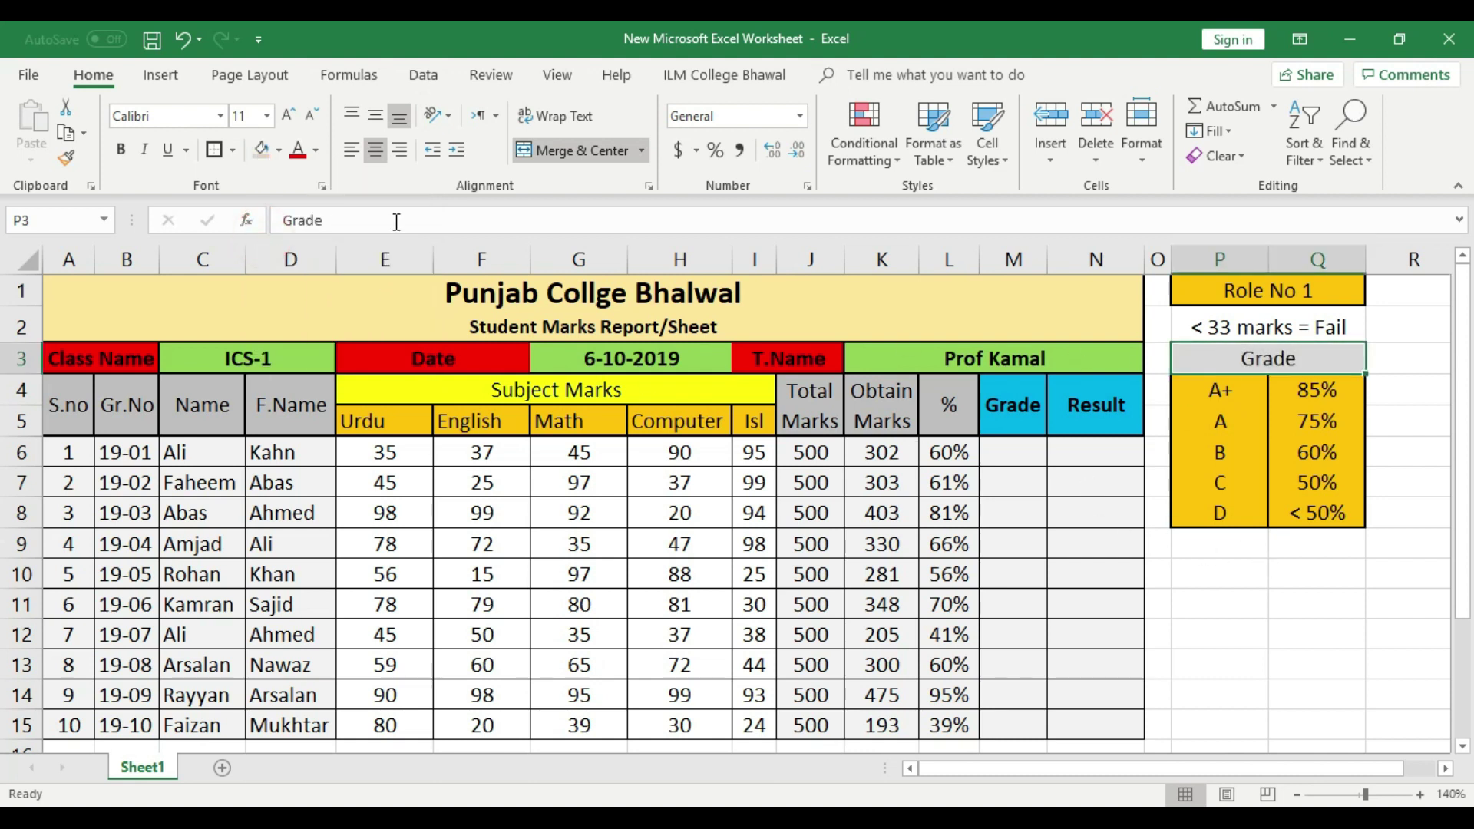
left_click(123, 150)
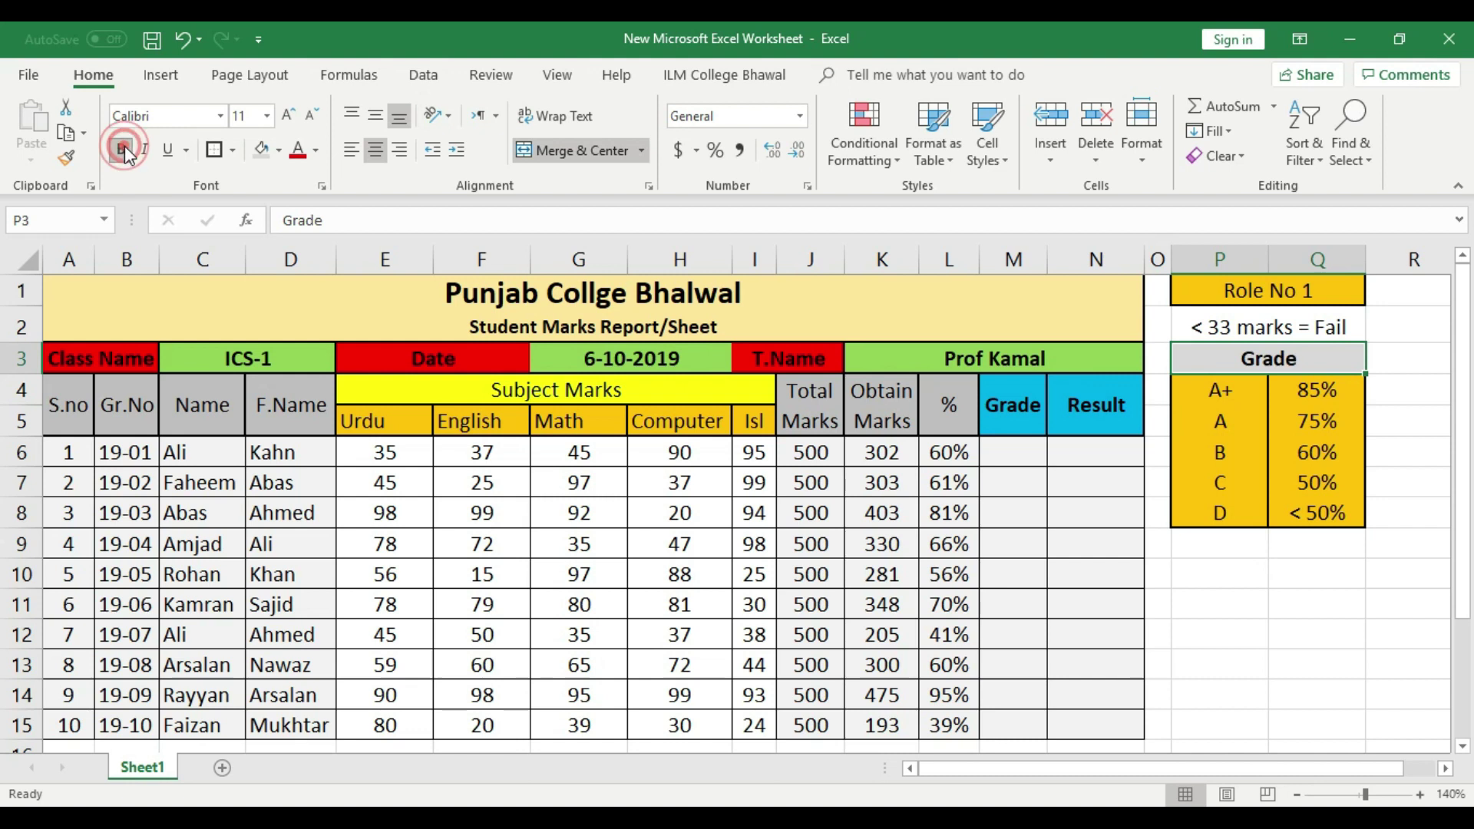
left_click(1227, 322)
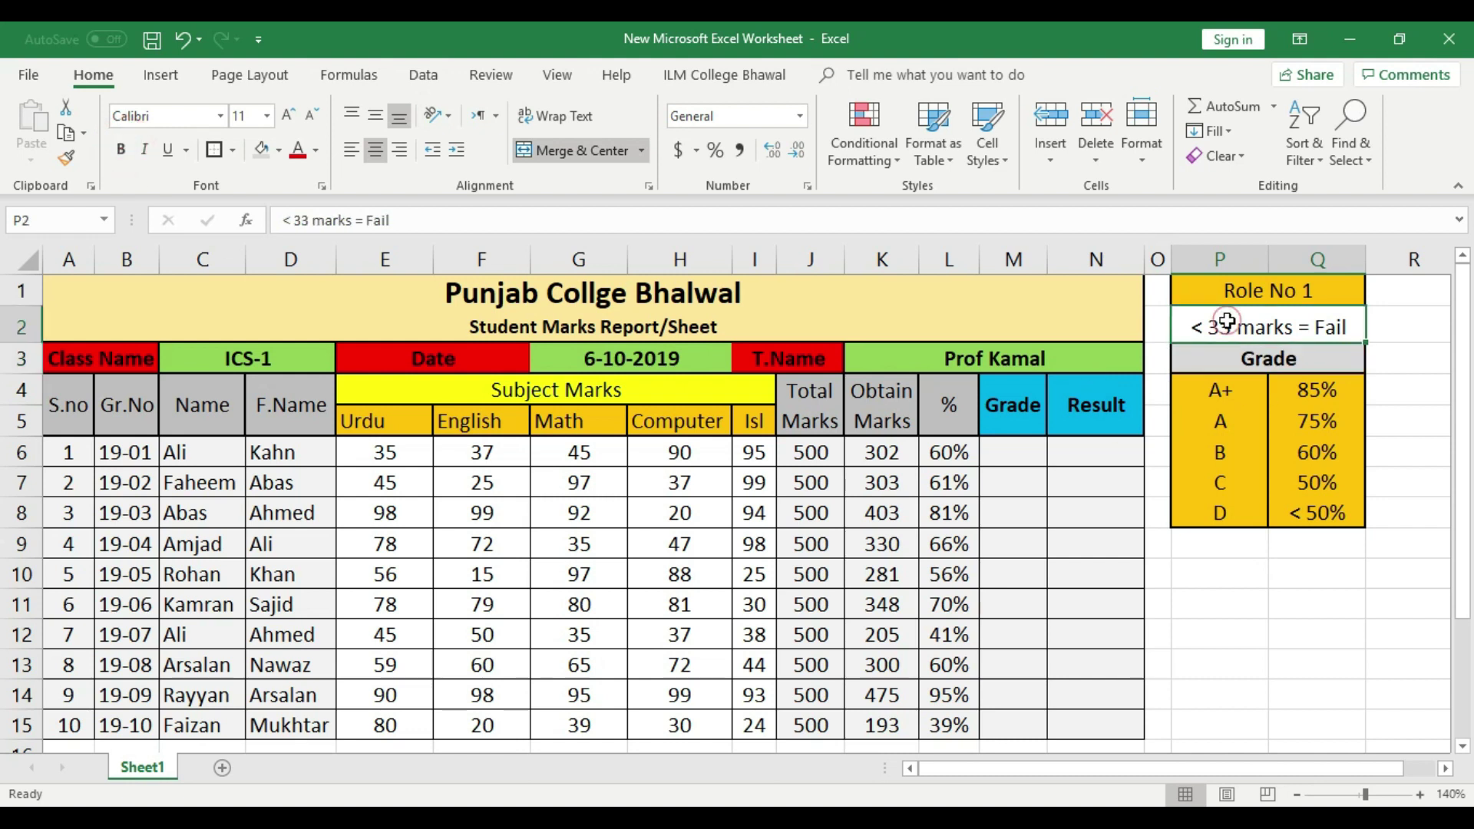
left_click(1337, 575)
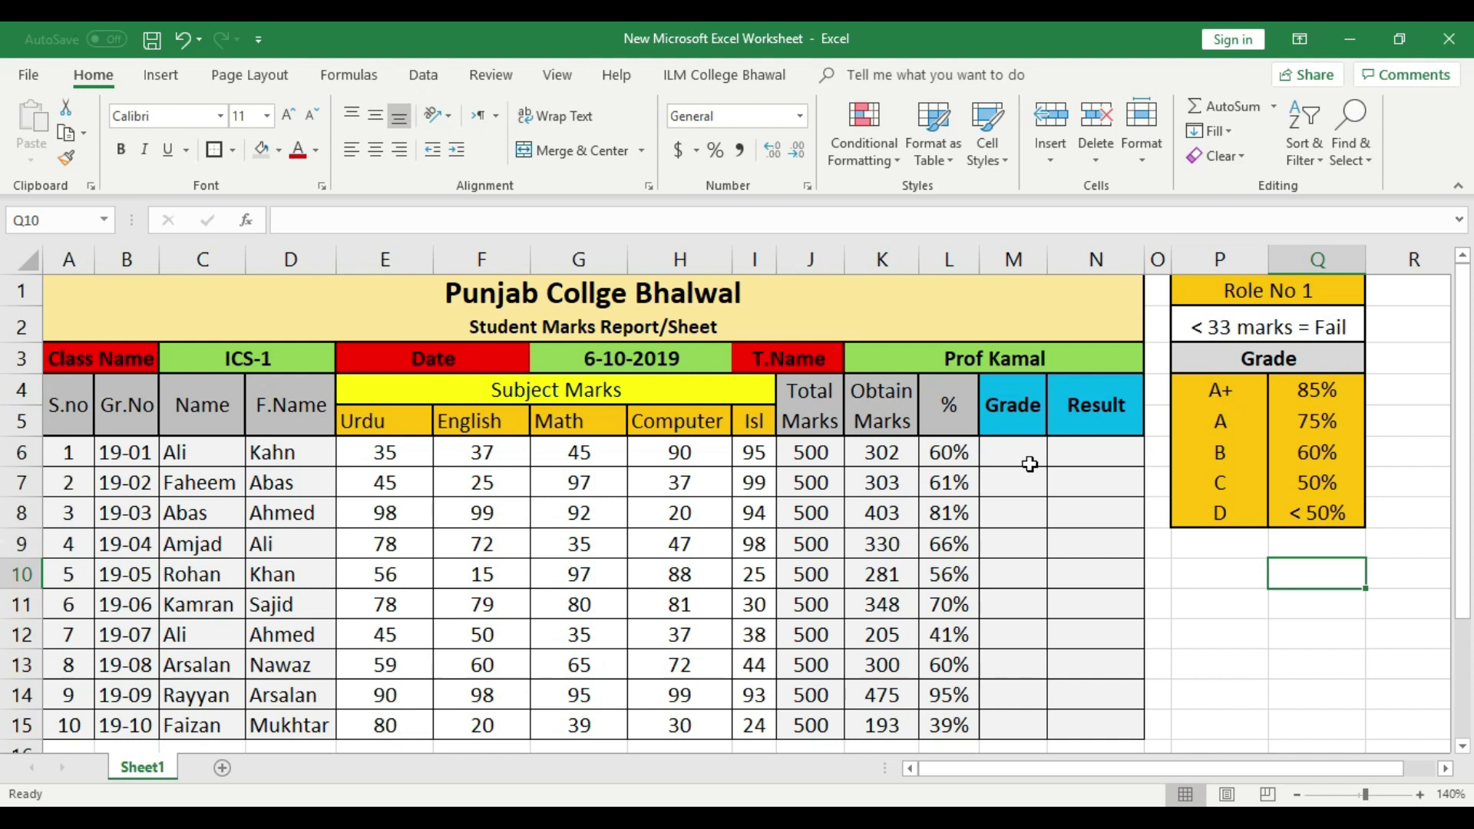
- Start a grade formula in M6 with an IF that returns "A+" when L6>85, leaving the false value open
left_click(1022, 574)
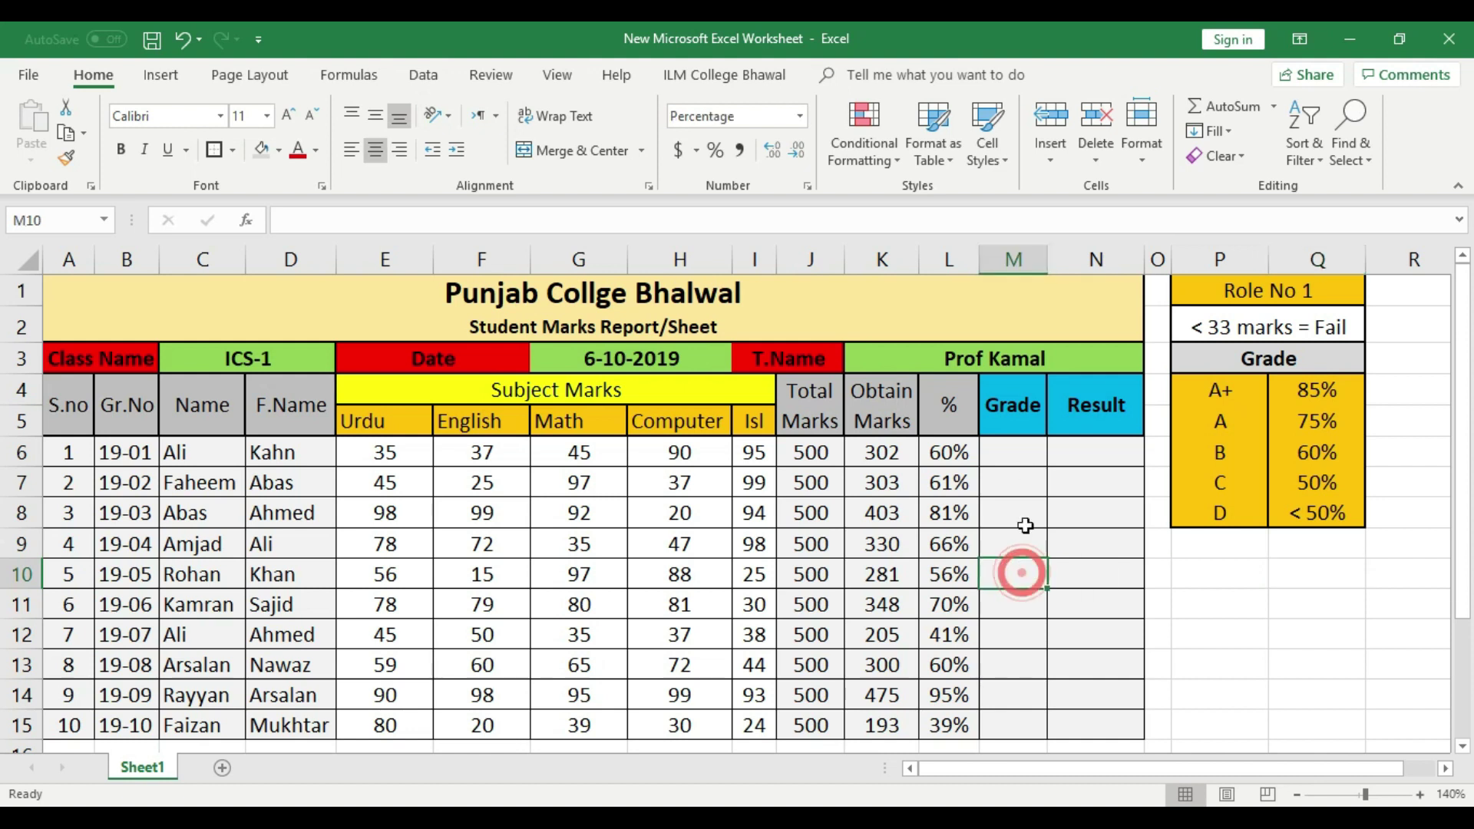
left_click(1027, 457)
type("=if")
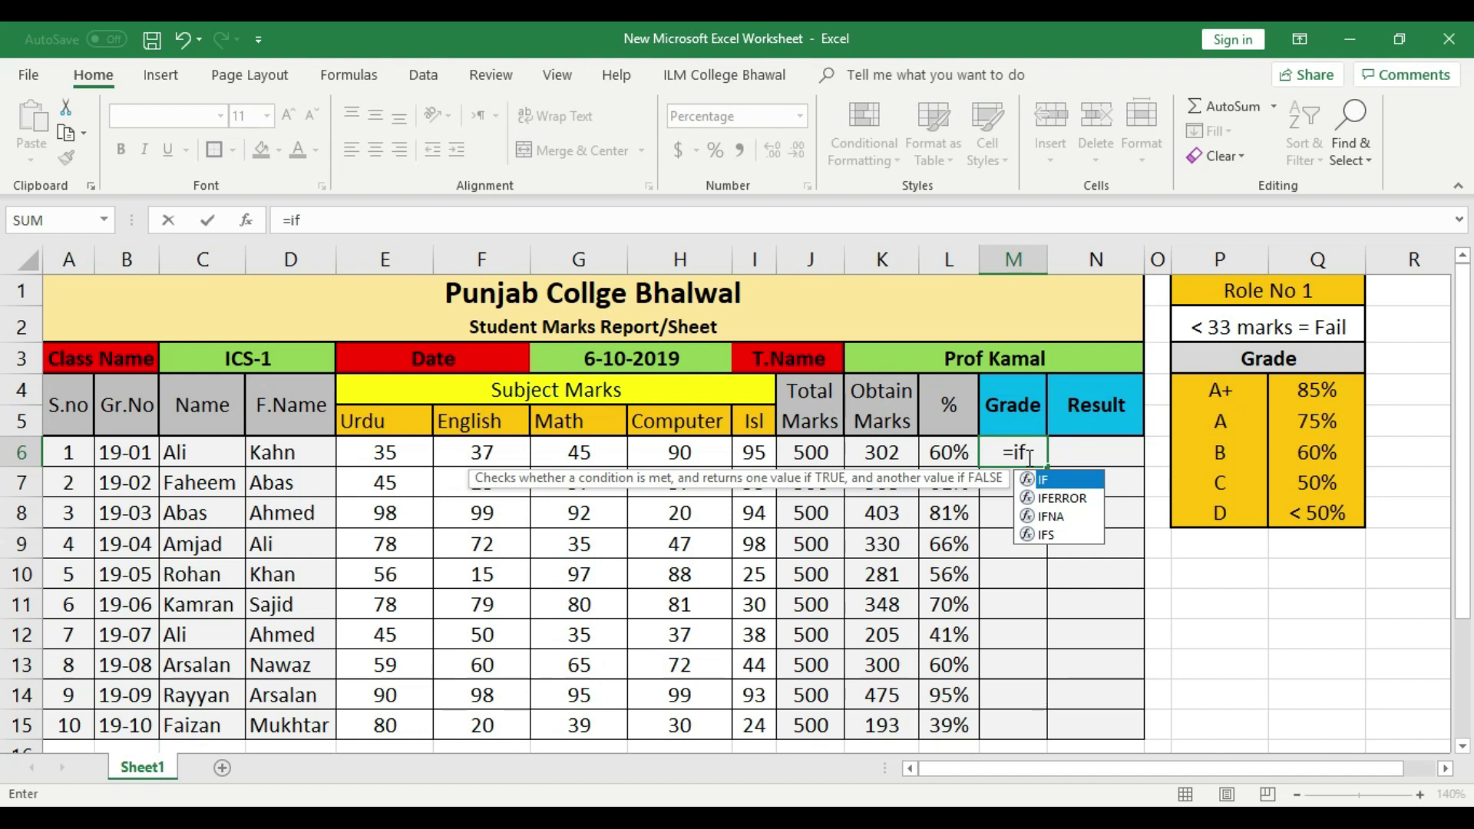
type("(")
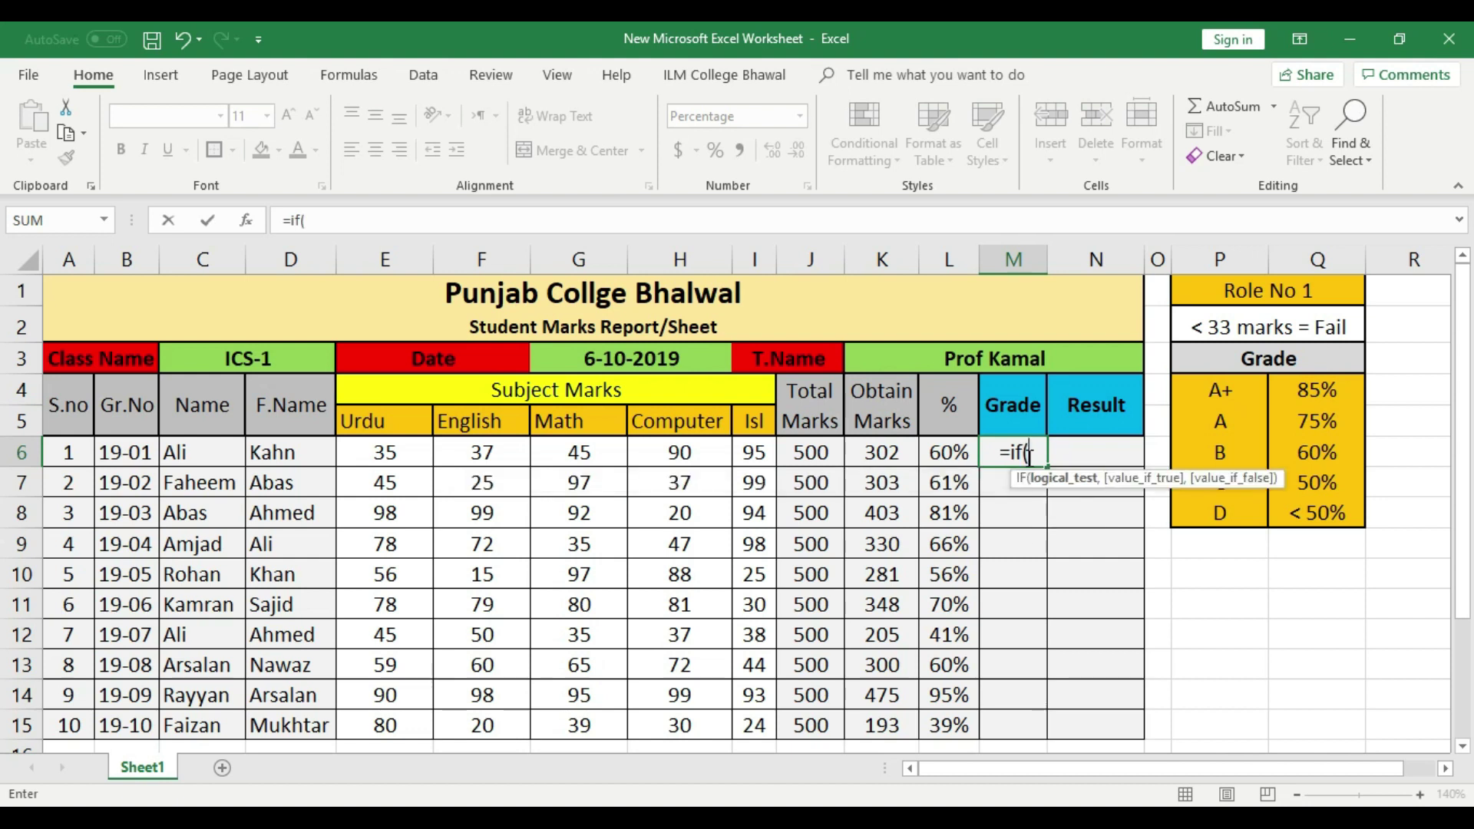
left_click(952, 458)
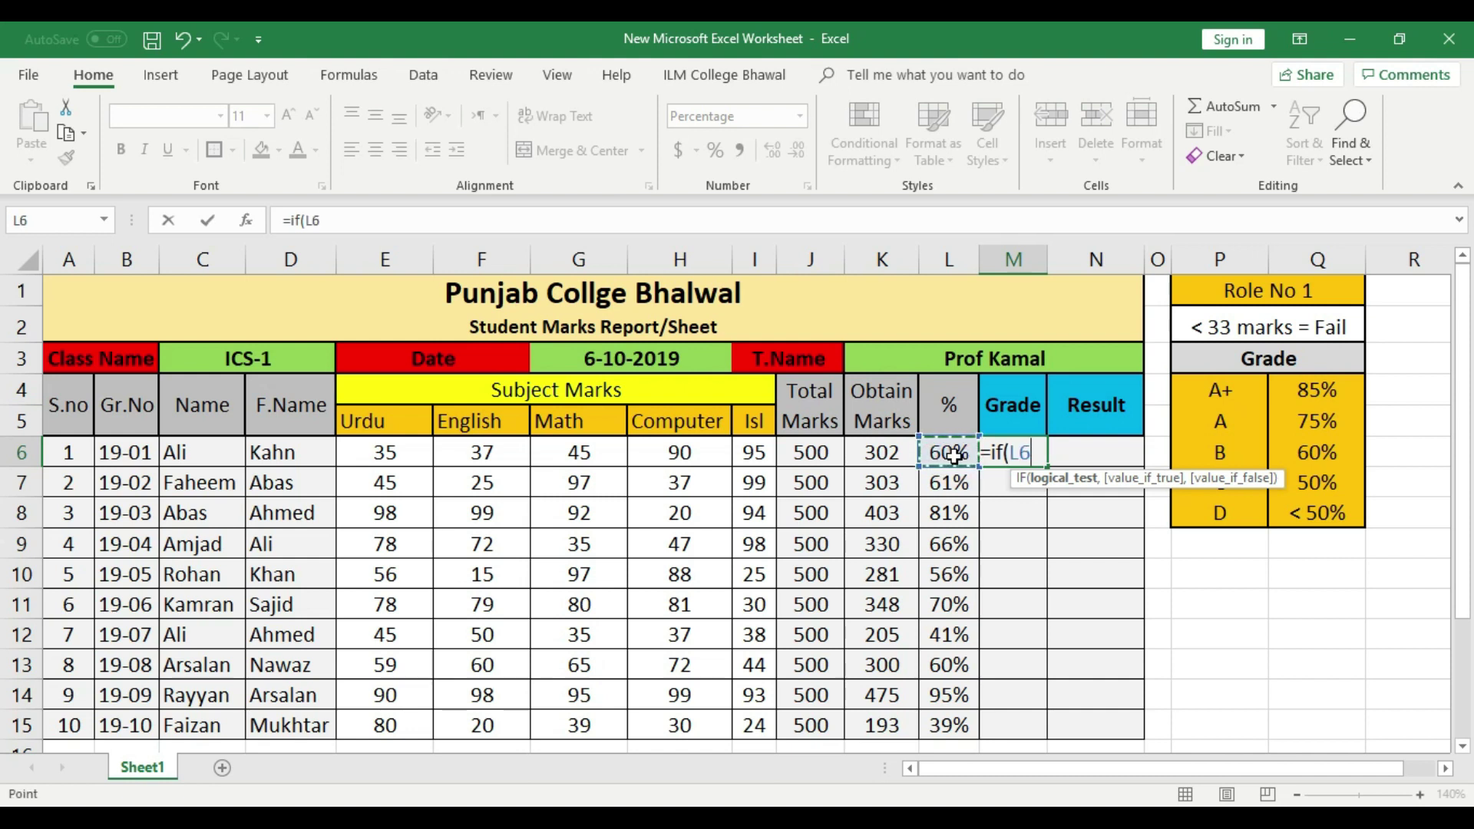
type(">")
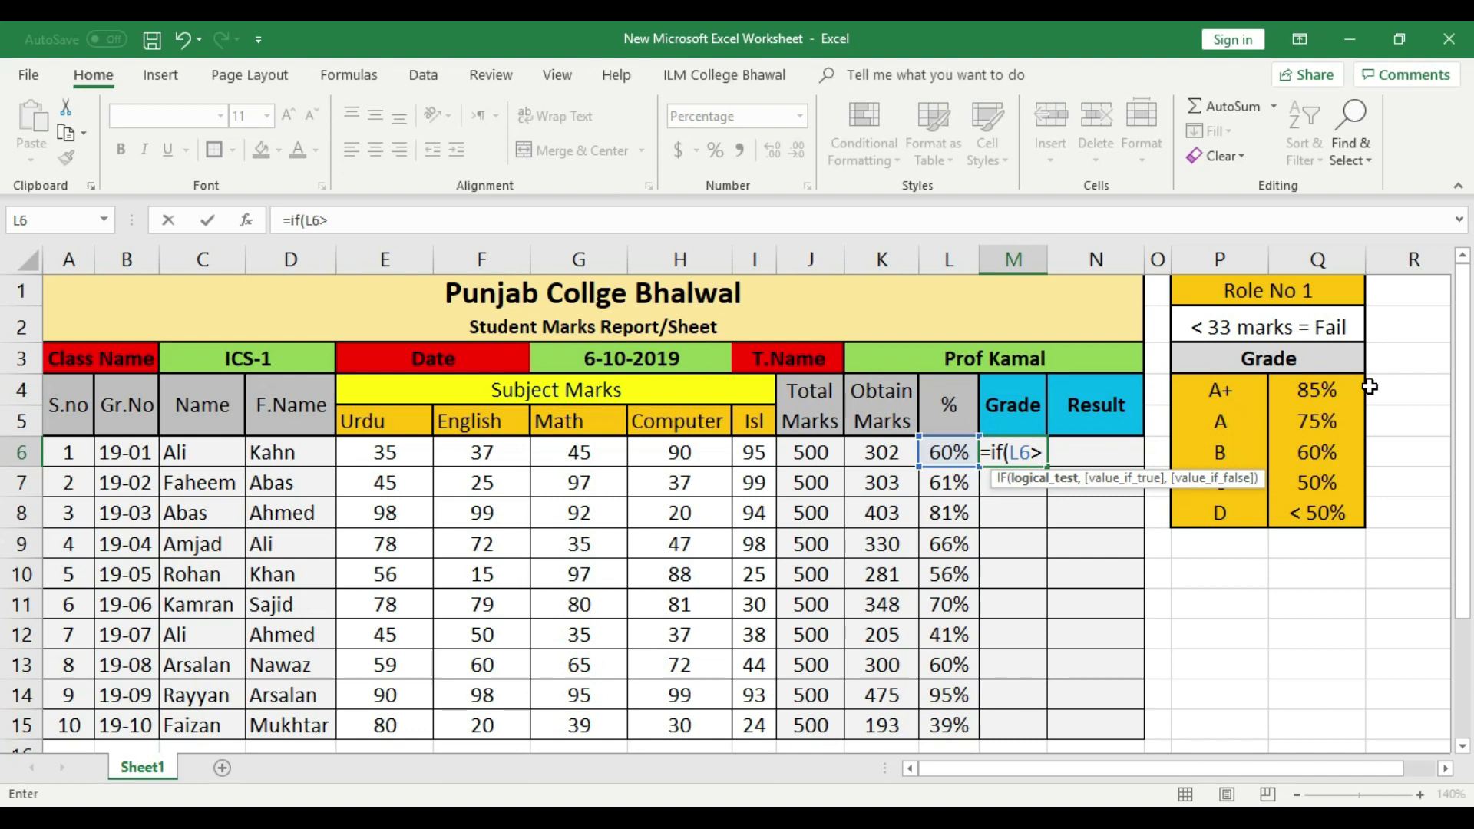
type("85")
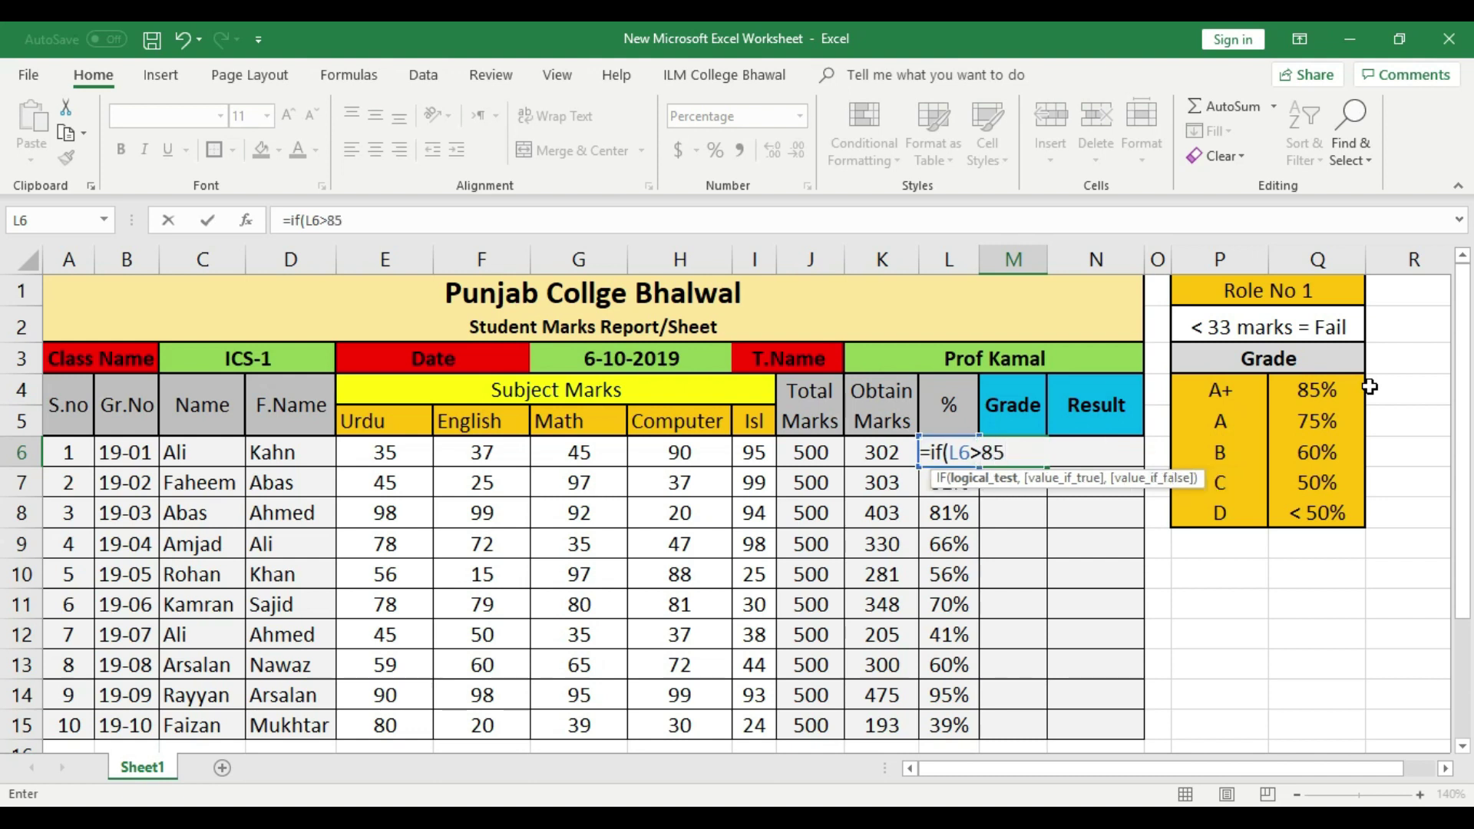
type(",")
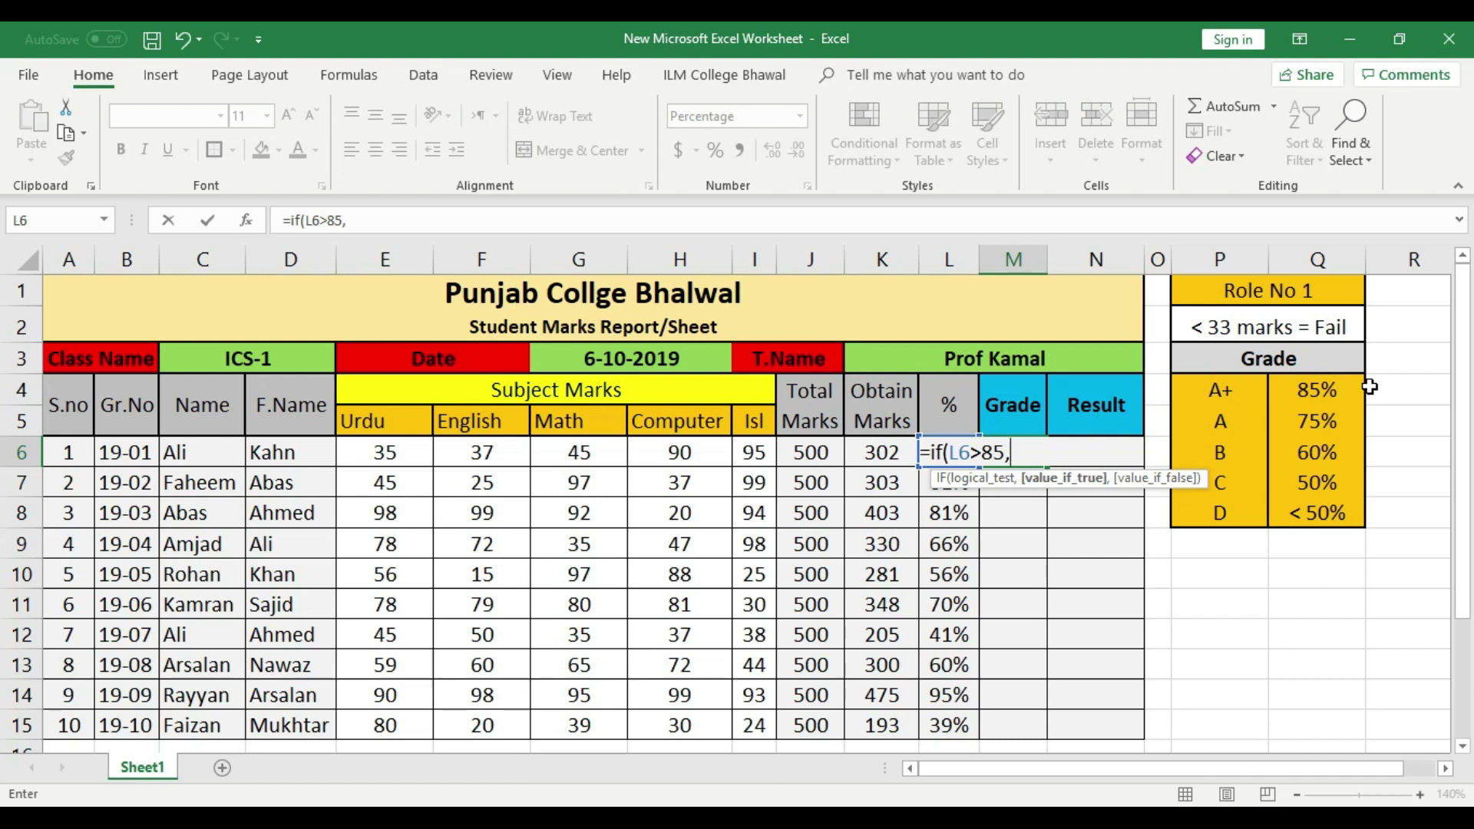
type("\"A+\",")
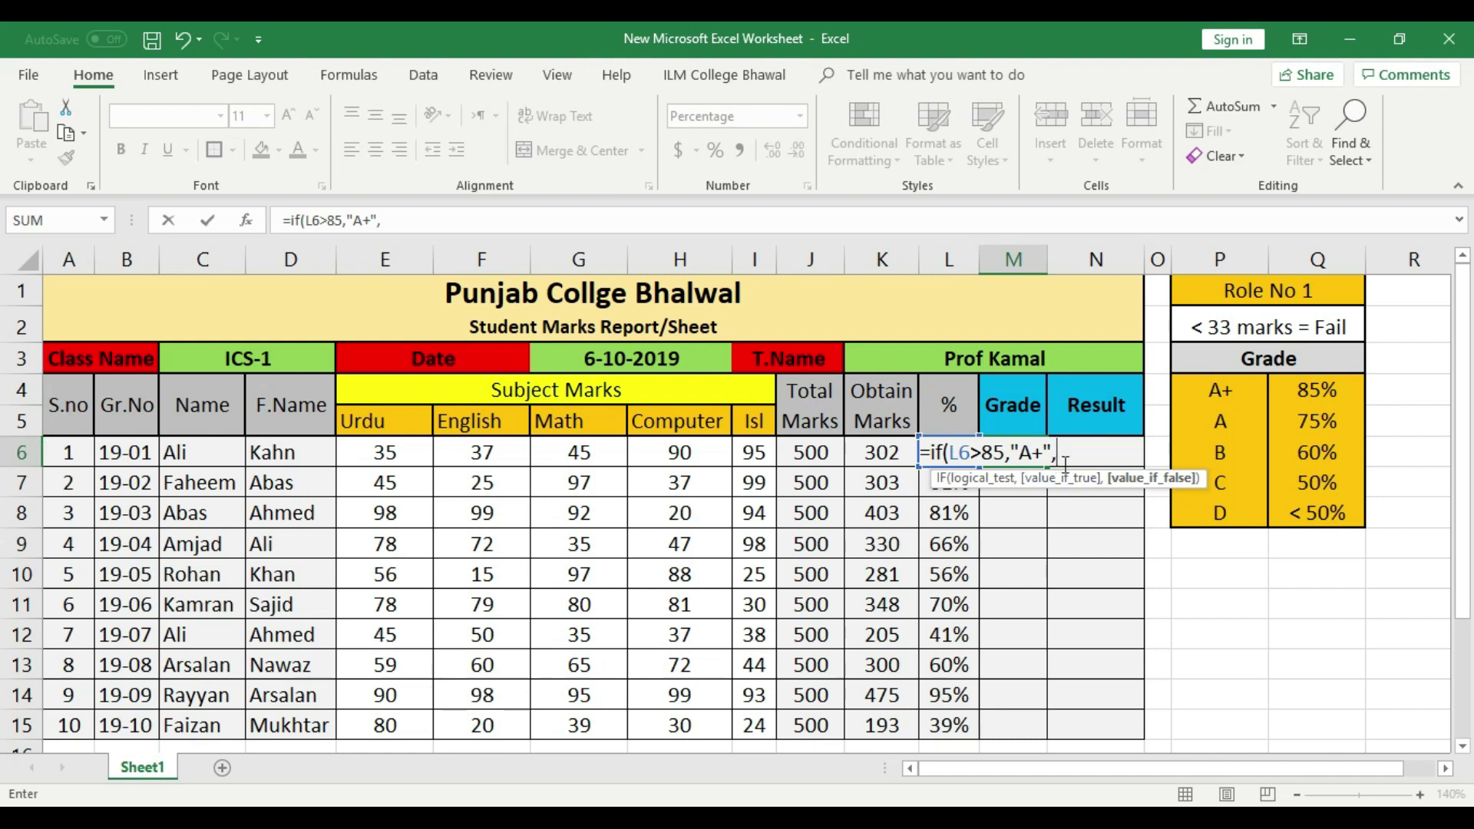
- Nest a second IF returning "A" for L6>75%, and correct the first threshold to 85%
type("IF(")
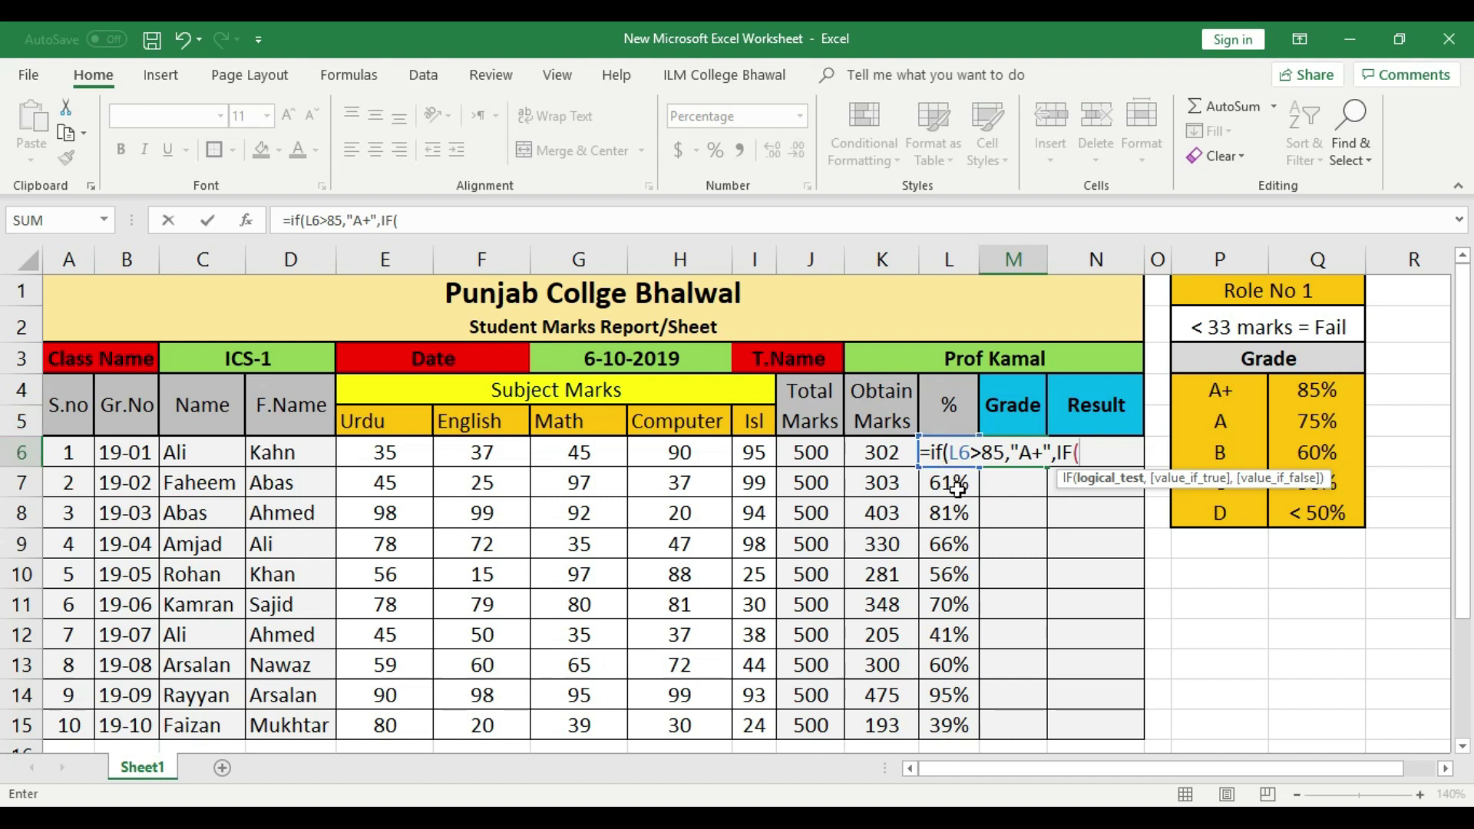
type("L6>")
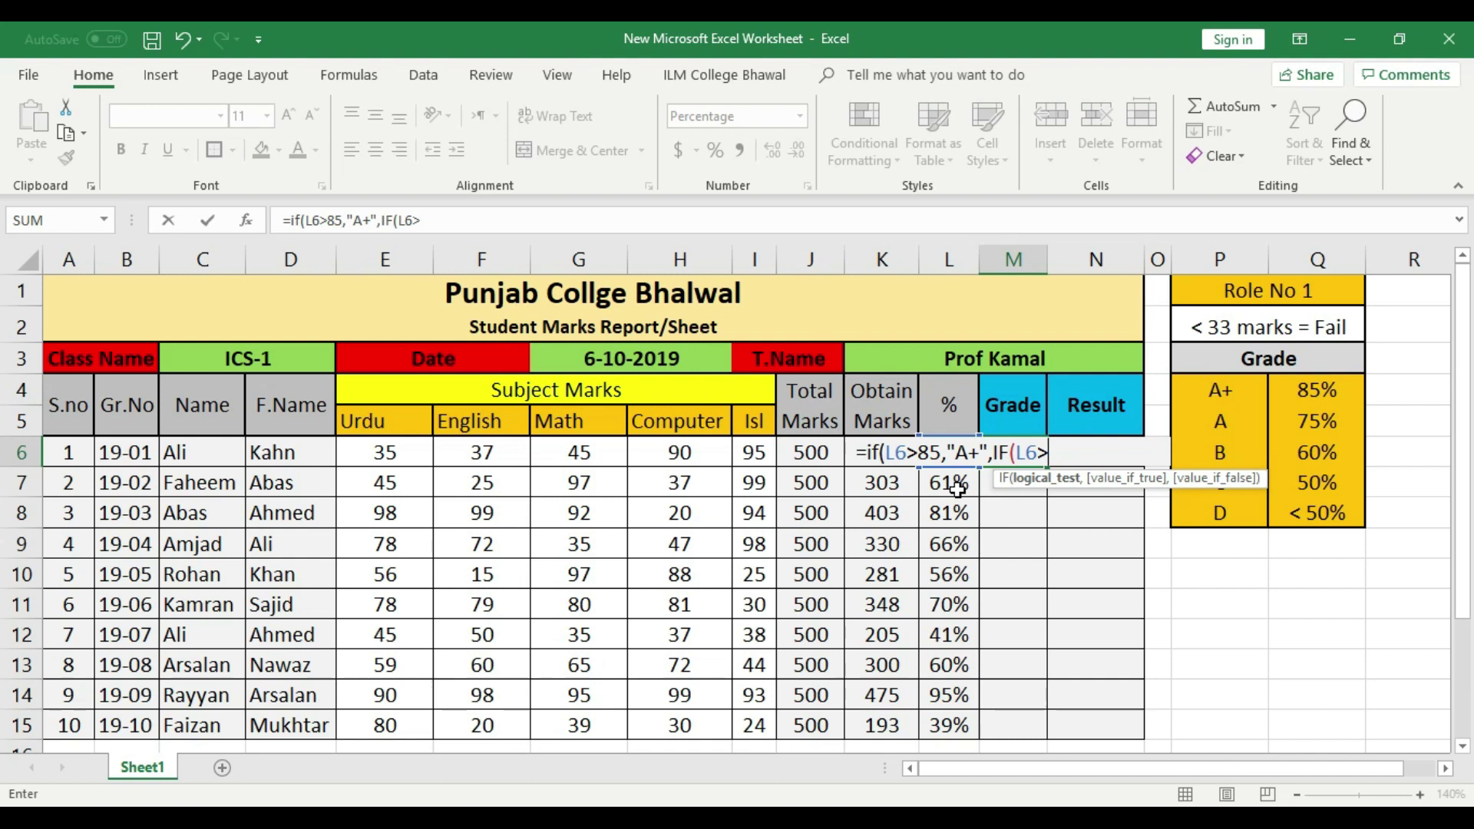
type("75")
left_click(941, 453)
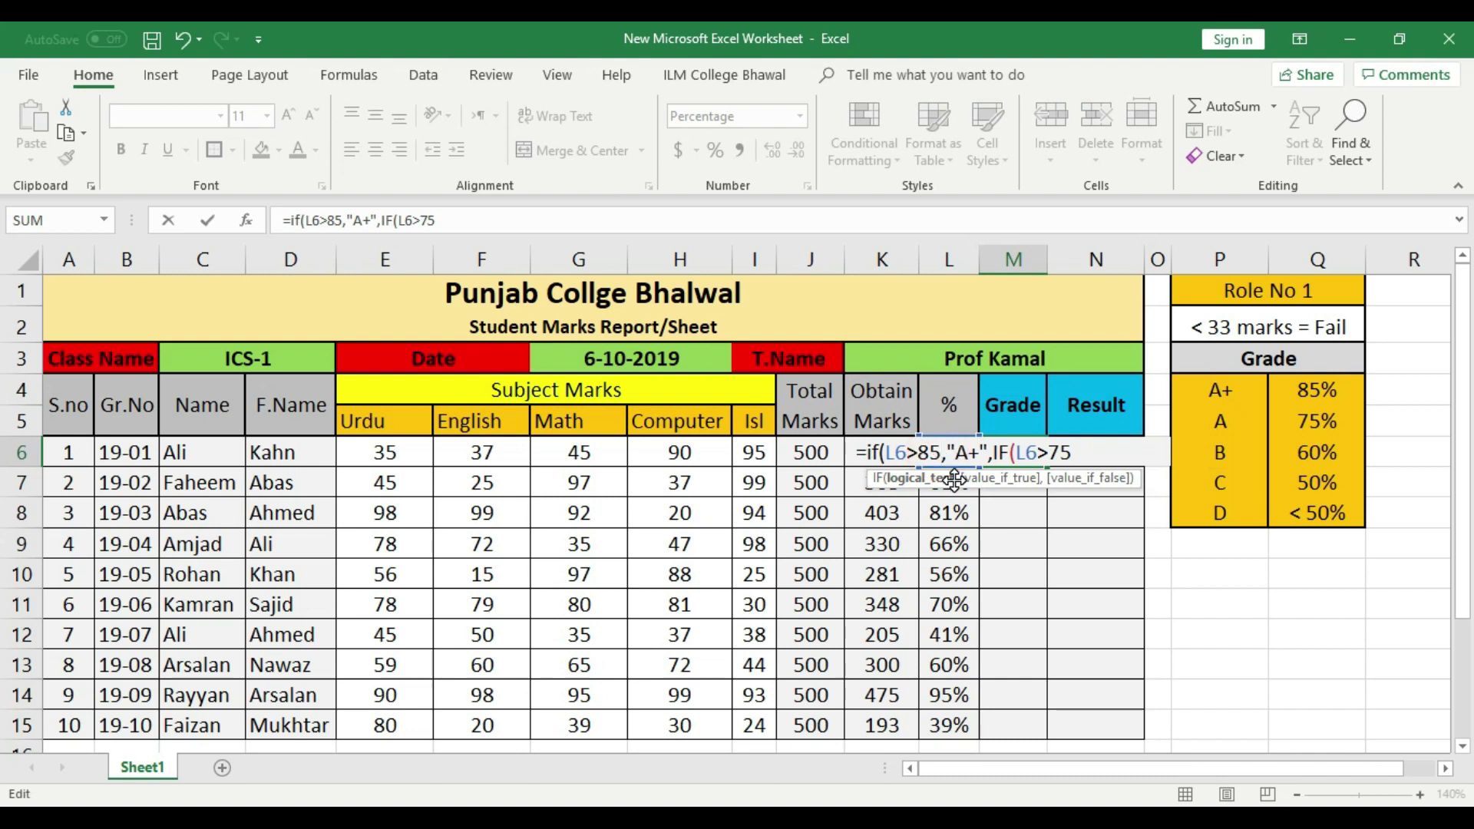
type("%")
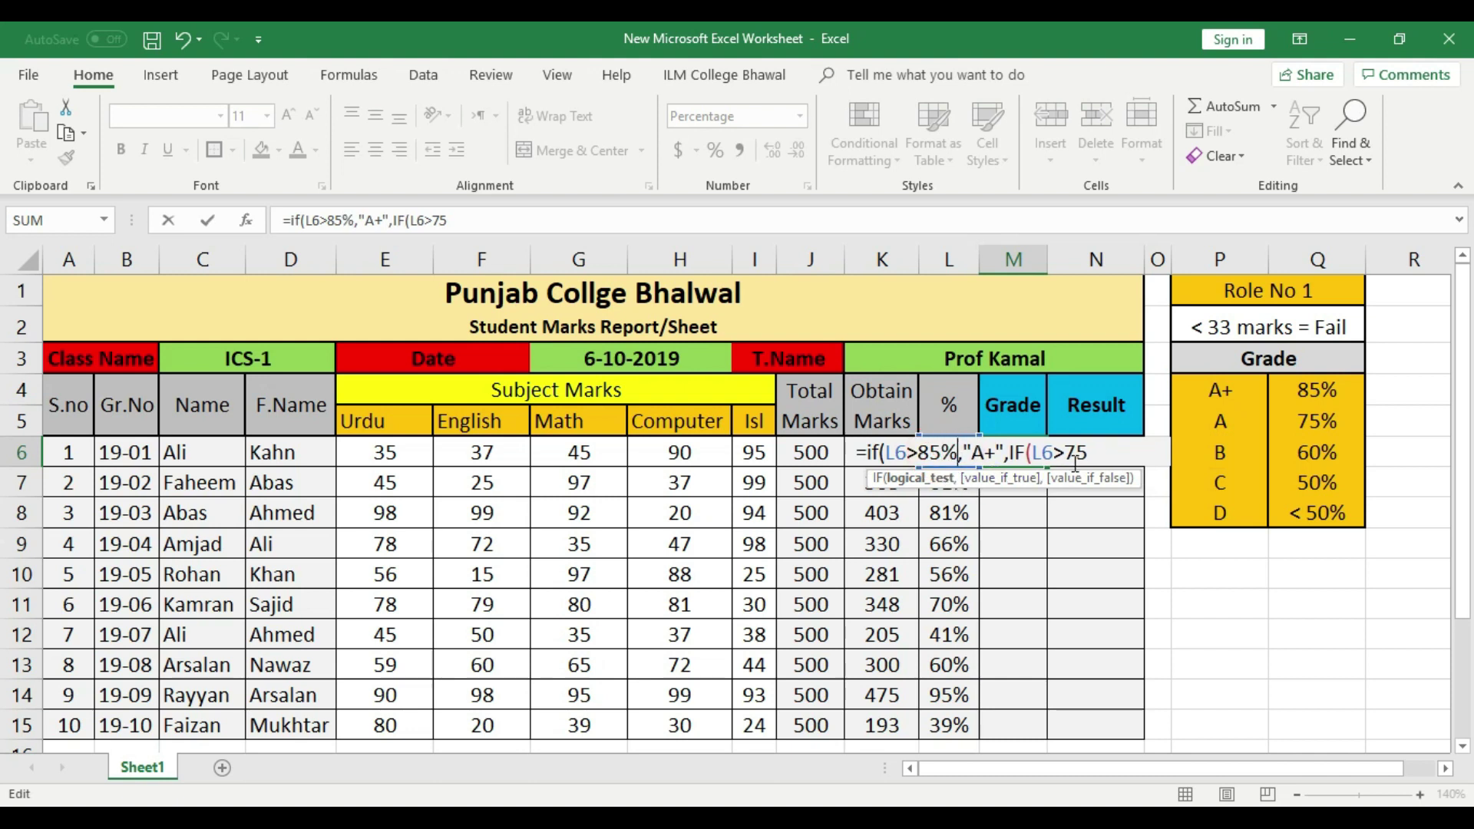
left_click(1090, 453)
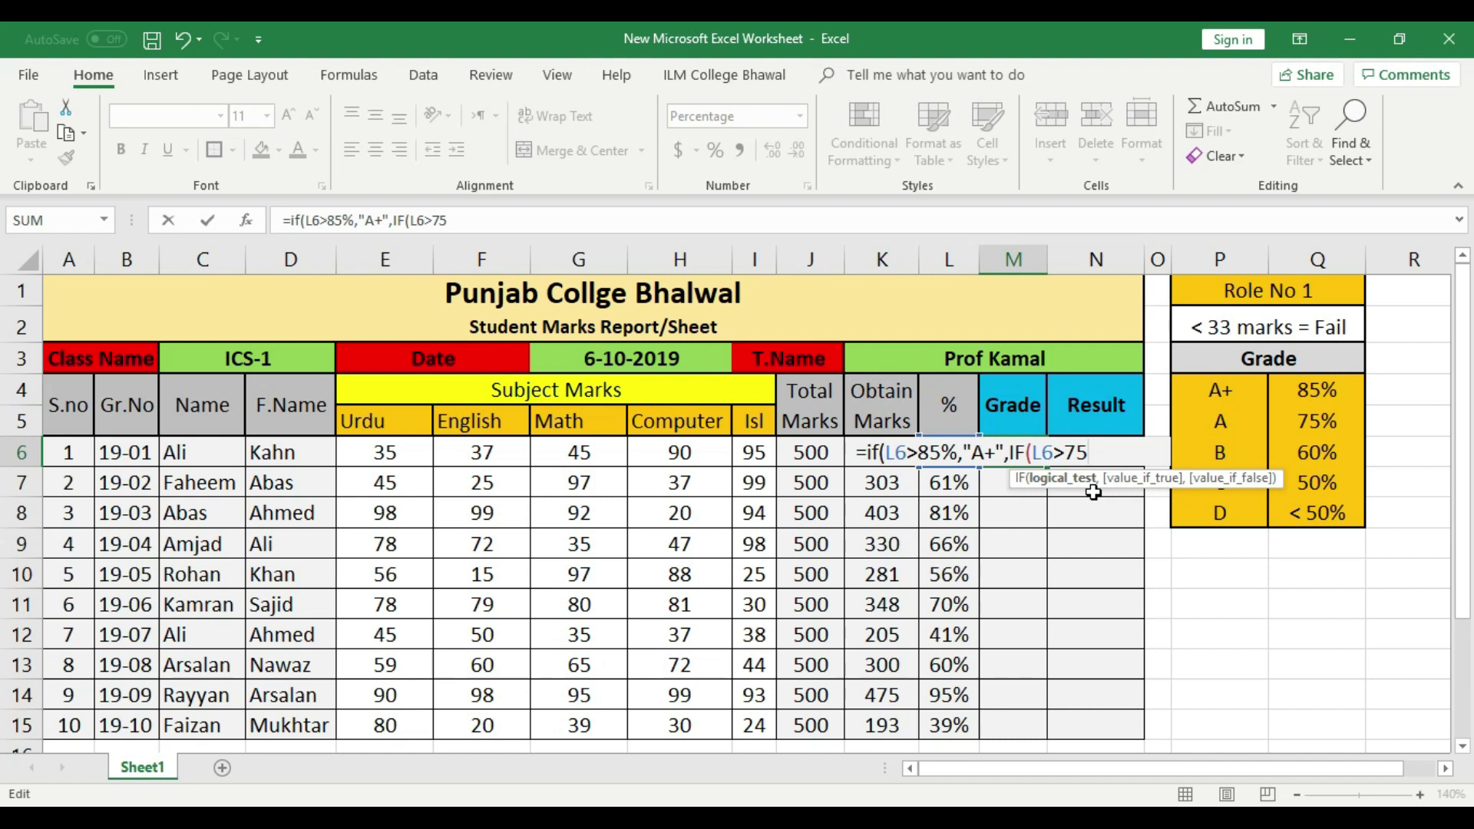
type("%,")
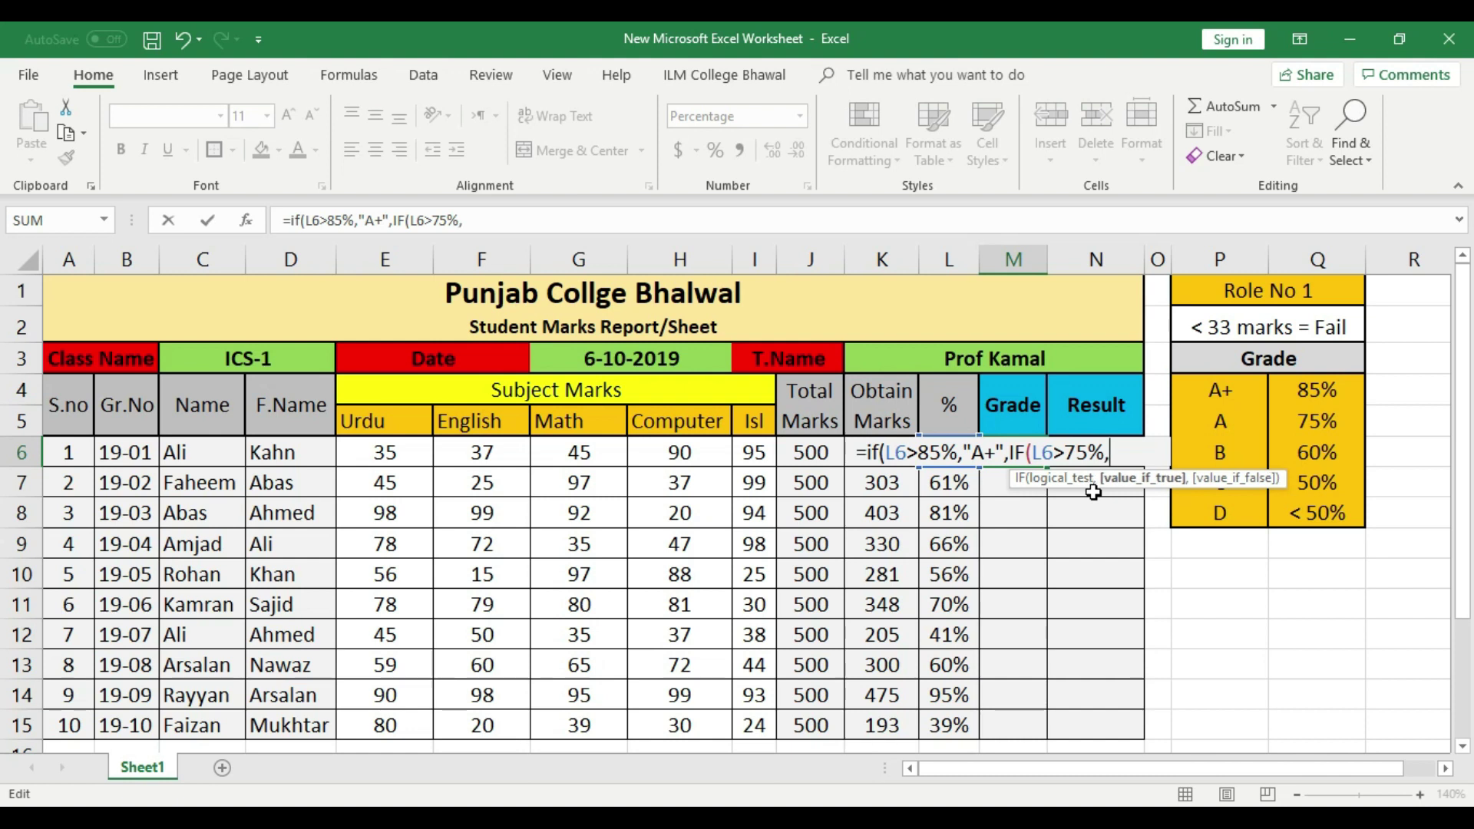
type("\"")
type("A\",")
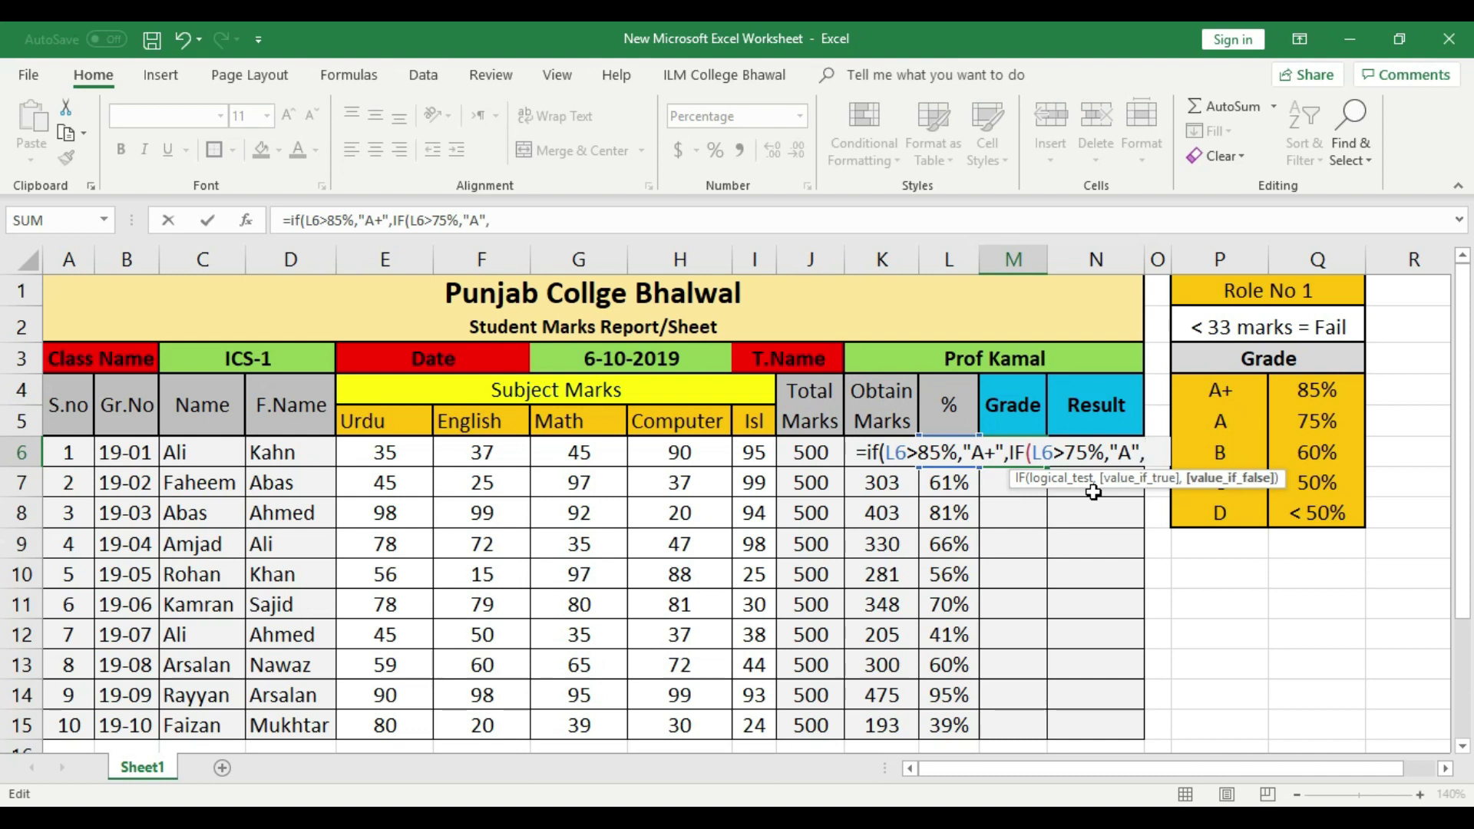
- Nest a third IF in the M6 formula that returns "B" when L6>60%
type("if")
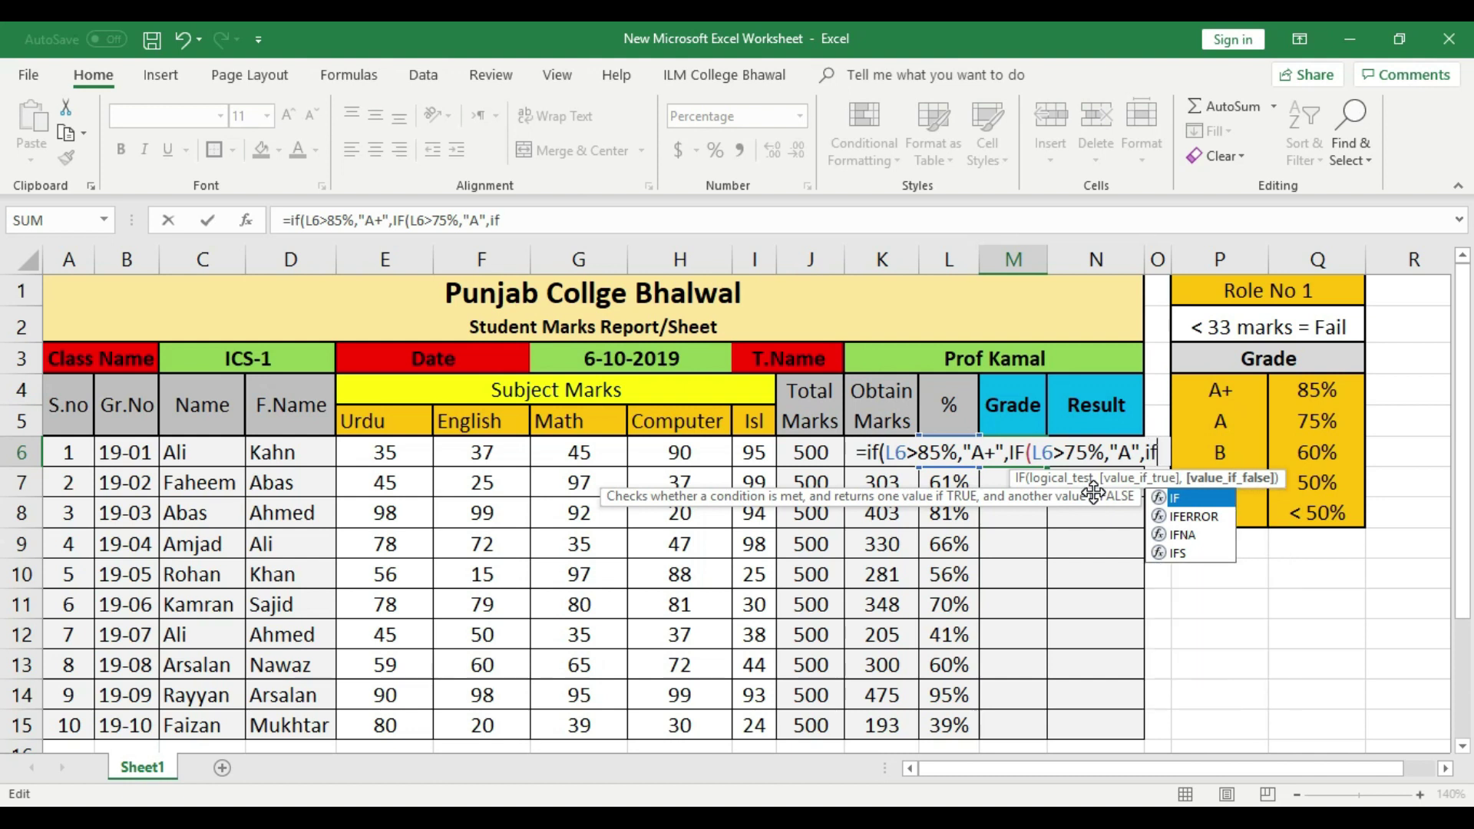
type("(")
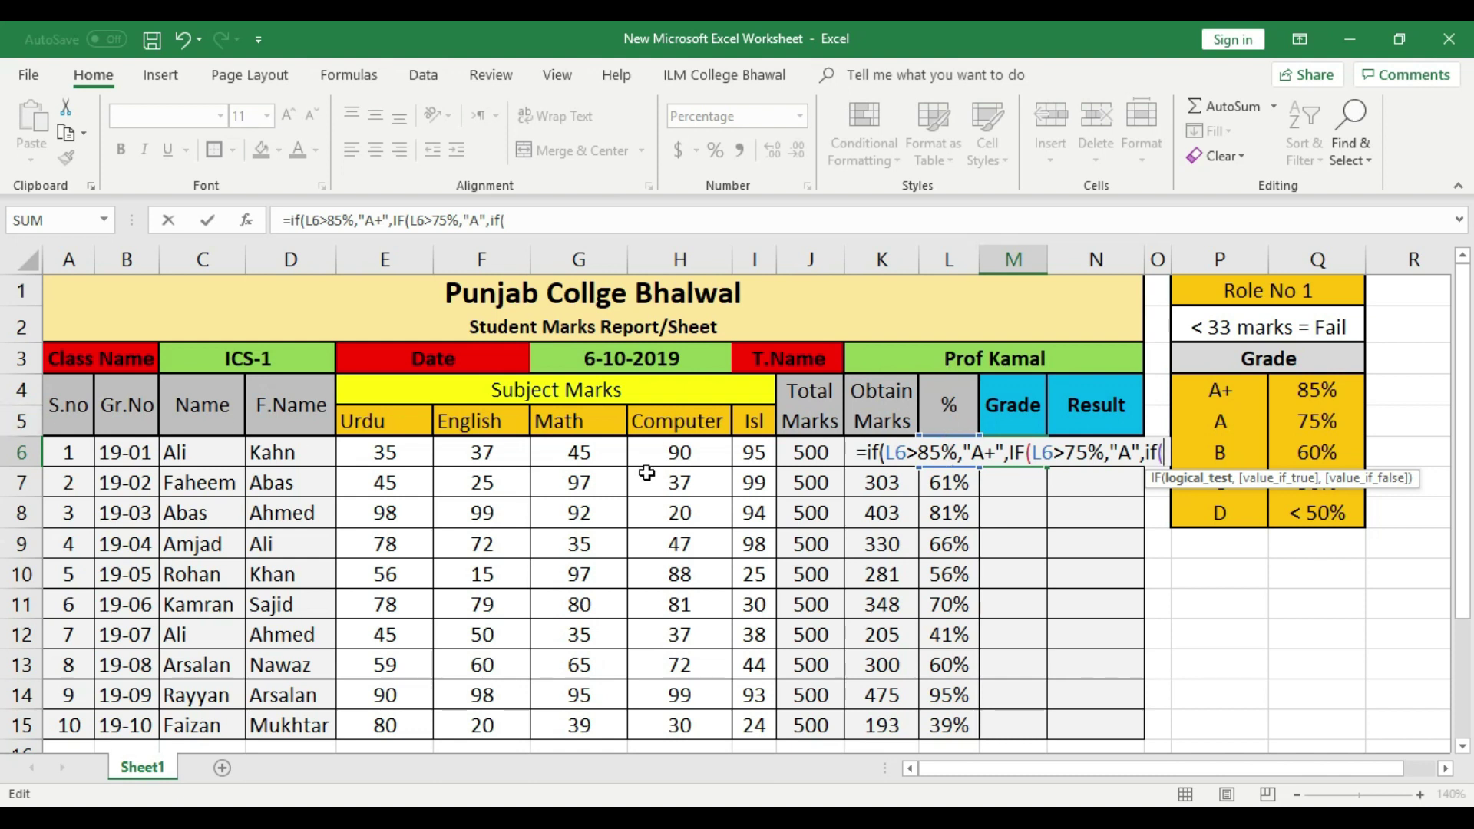
type("l6")
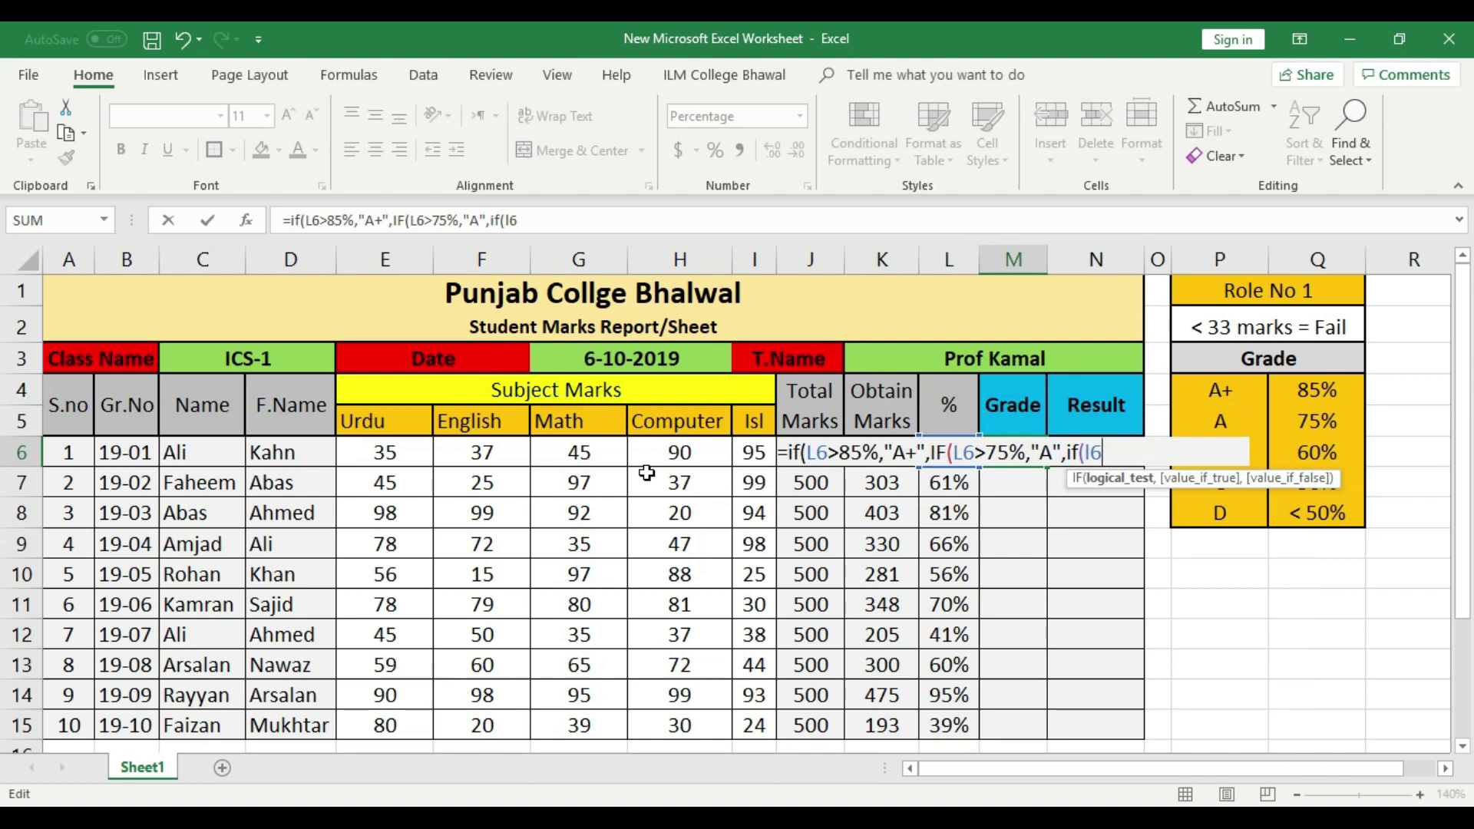
type(">")
type("60%,")
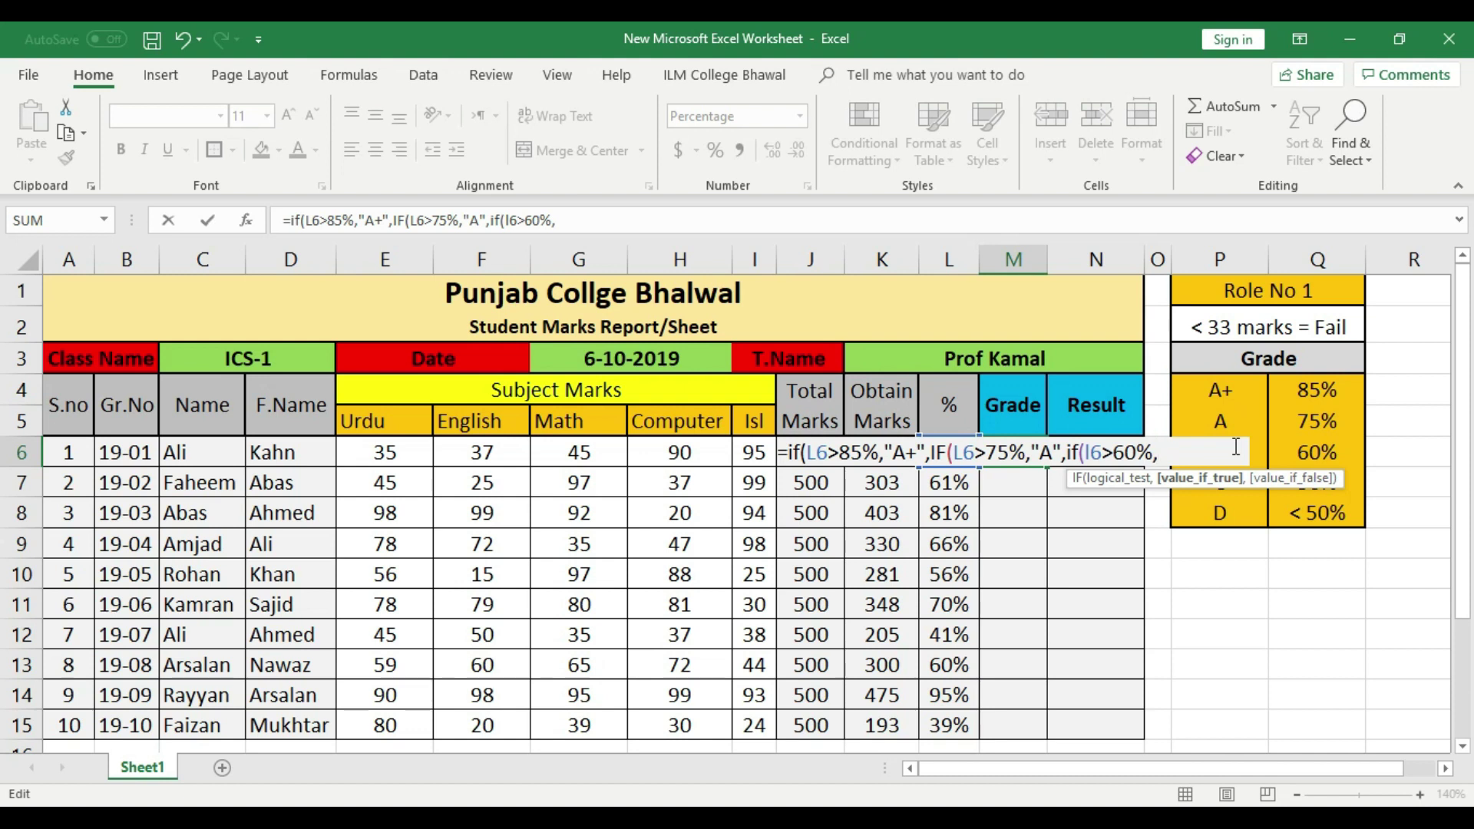
type("\"A")
key("BackSpace")
type("B\",")
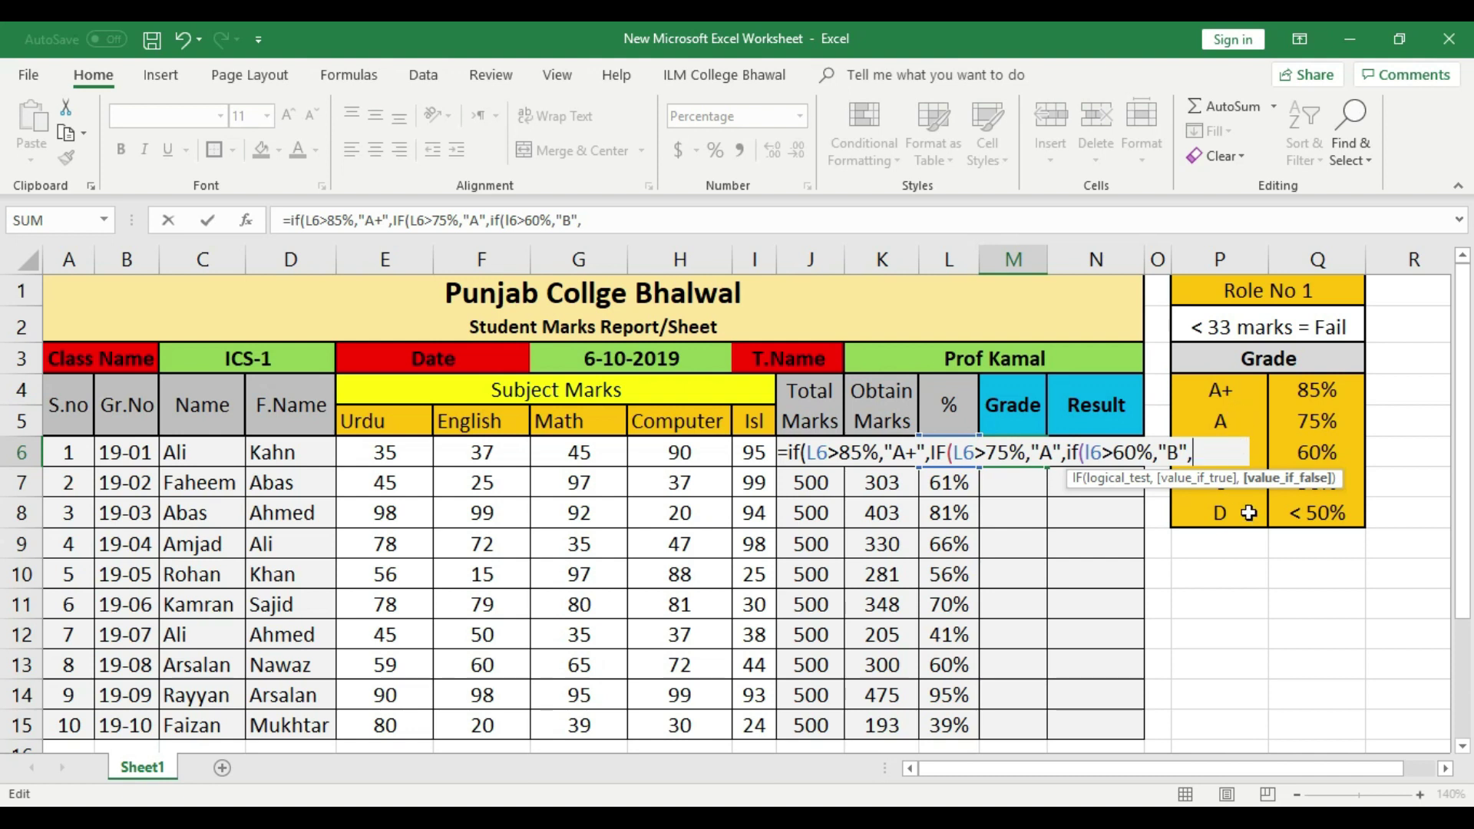
- Nest a fourth IF in the M6 formula that returns "C" when L6>50%, leaving its false value open
type("if")
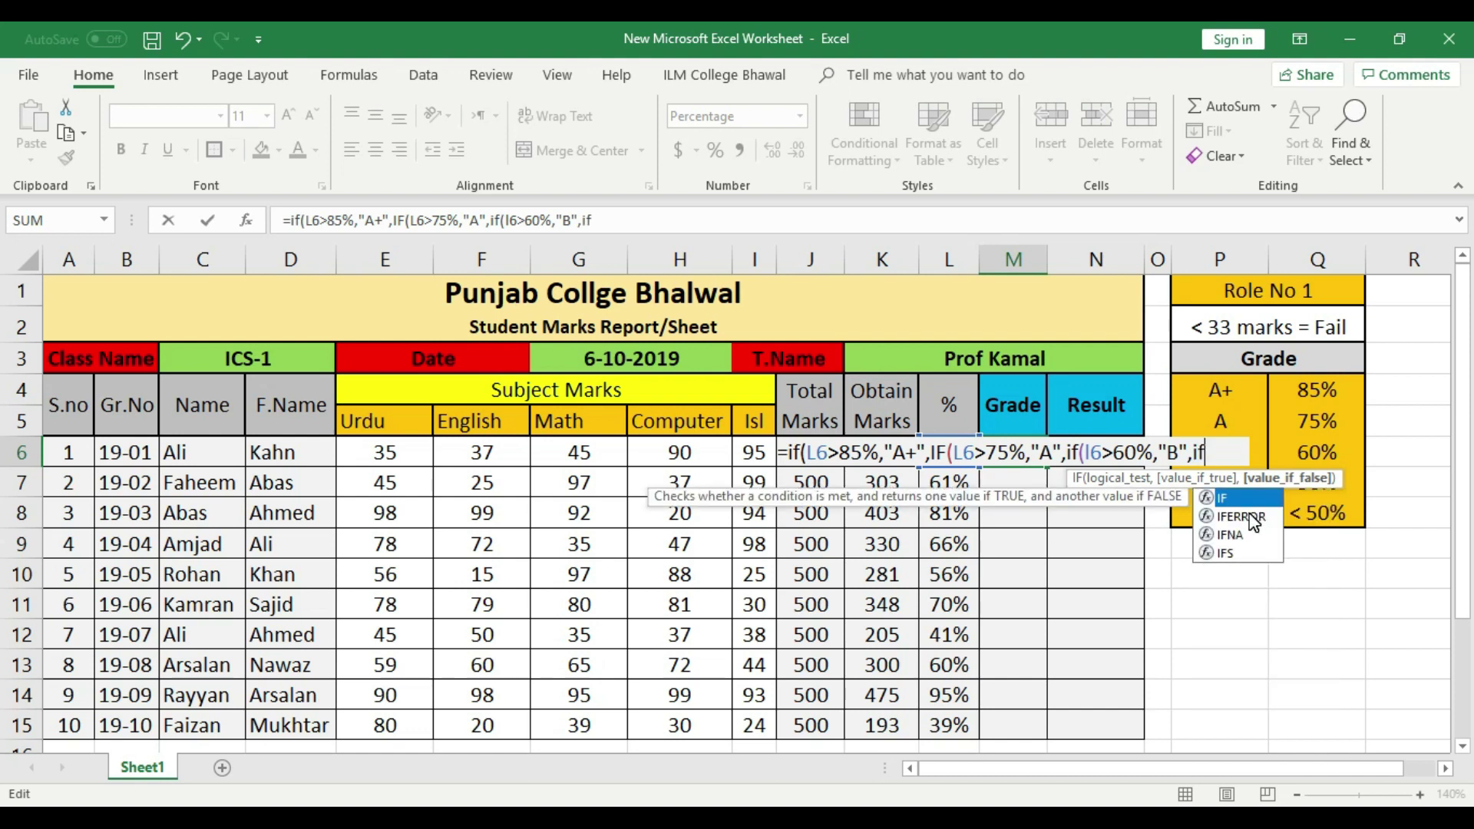
type("(")
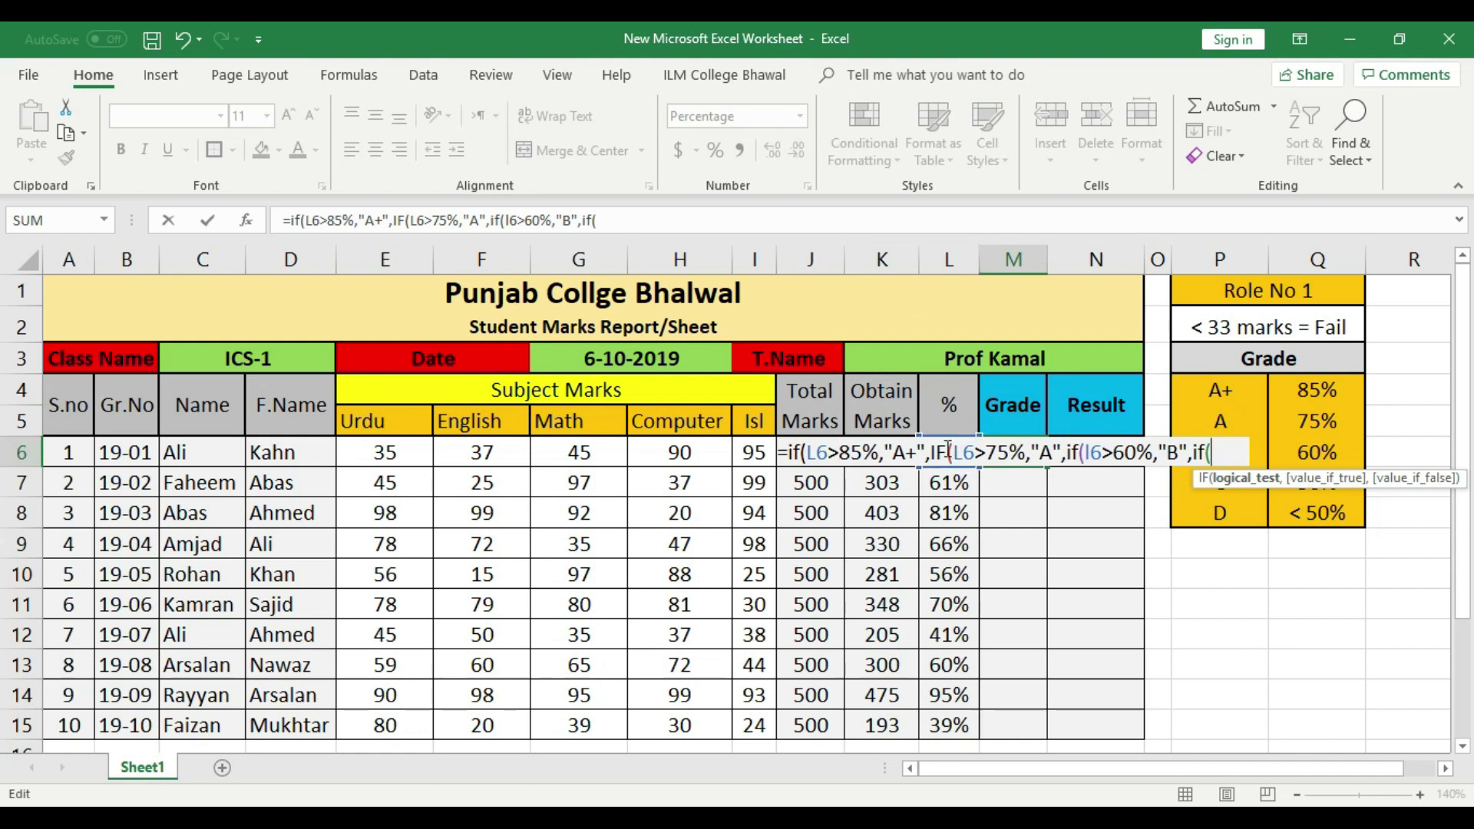
type("L6")
type(">50")
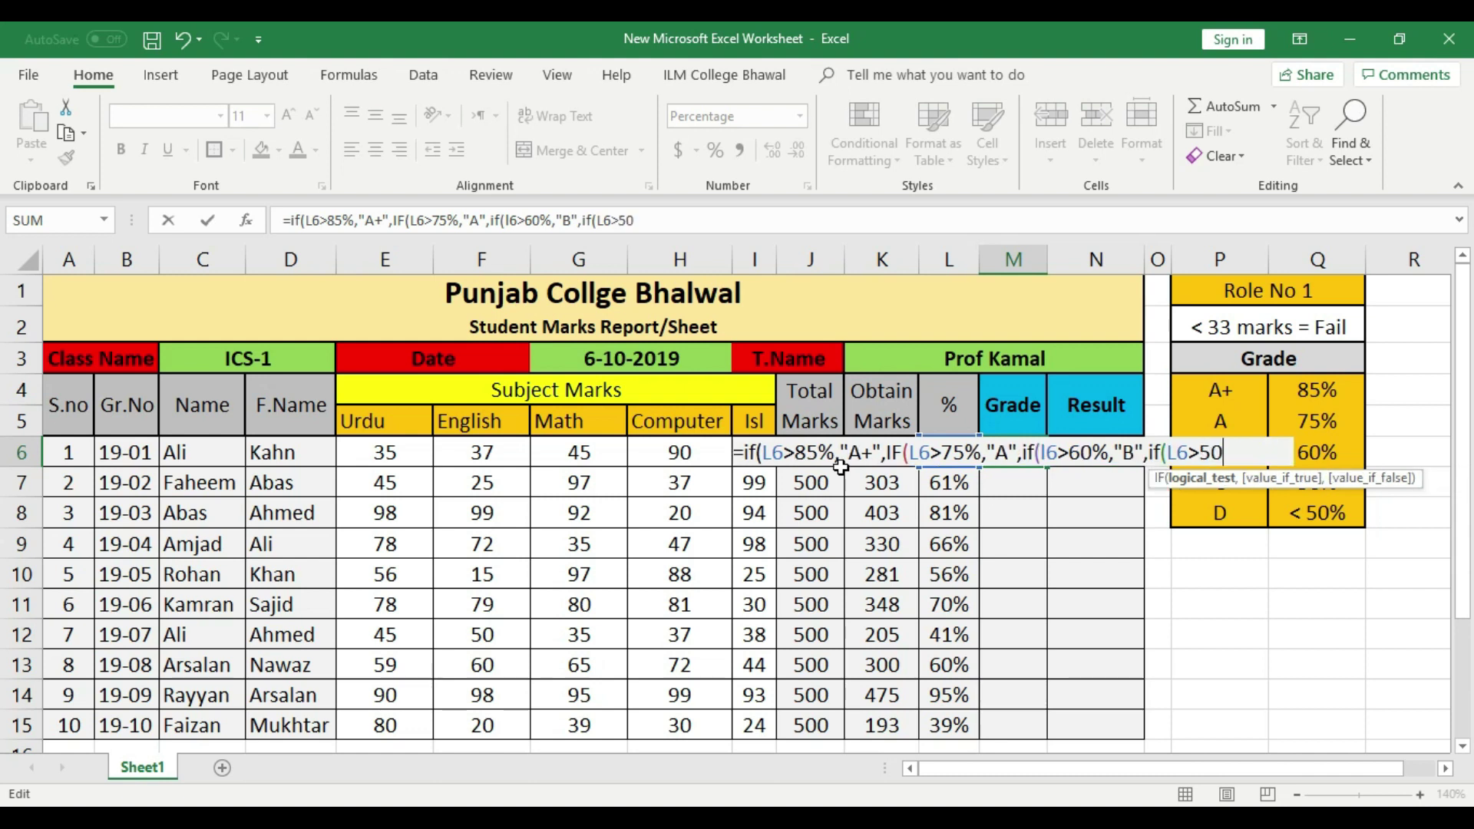
type("%,")
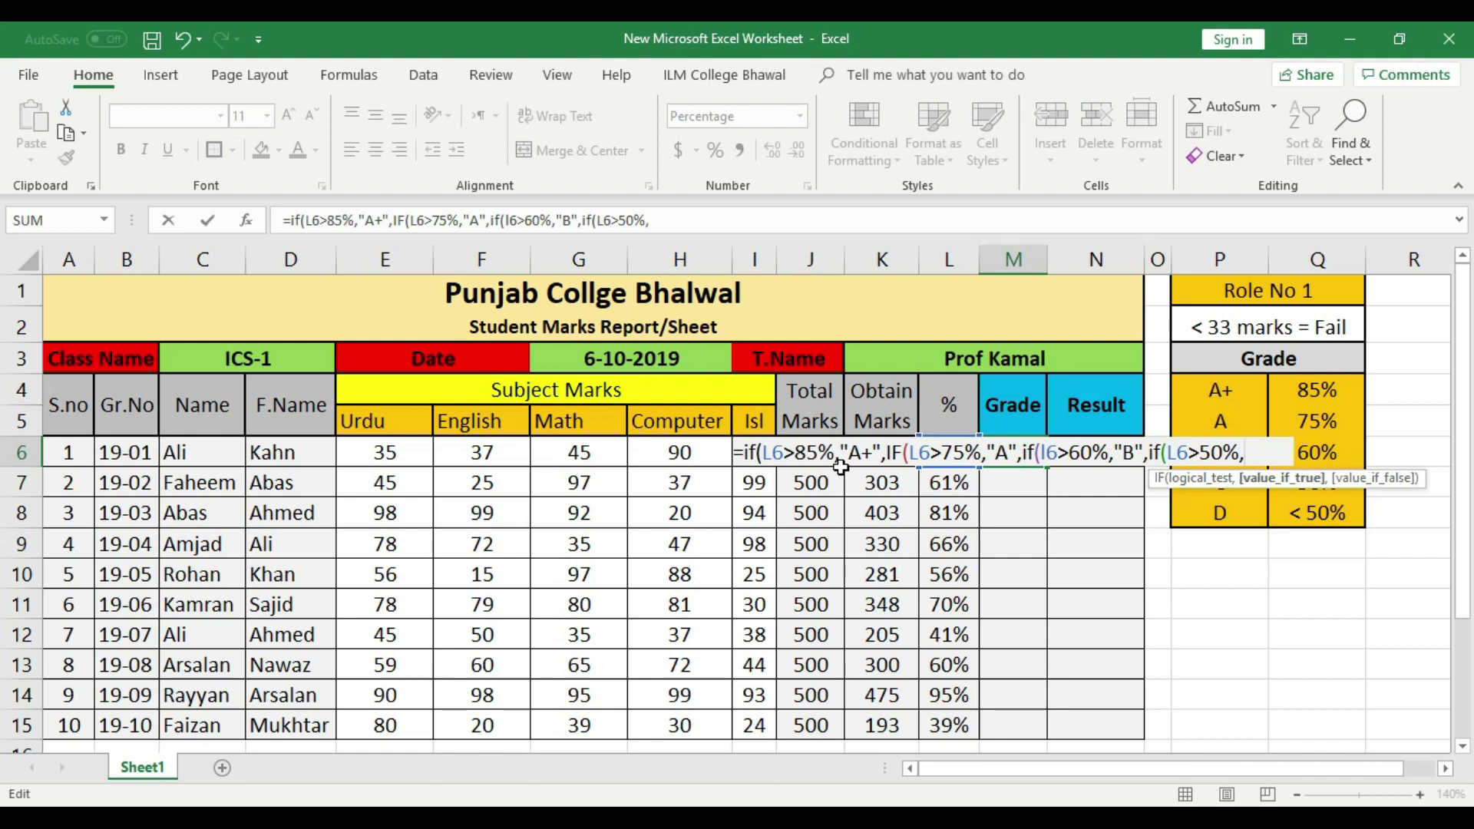
type("\"C\",")
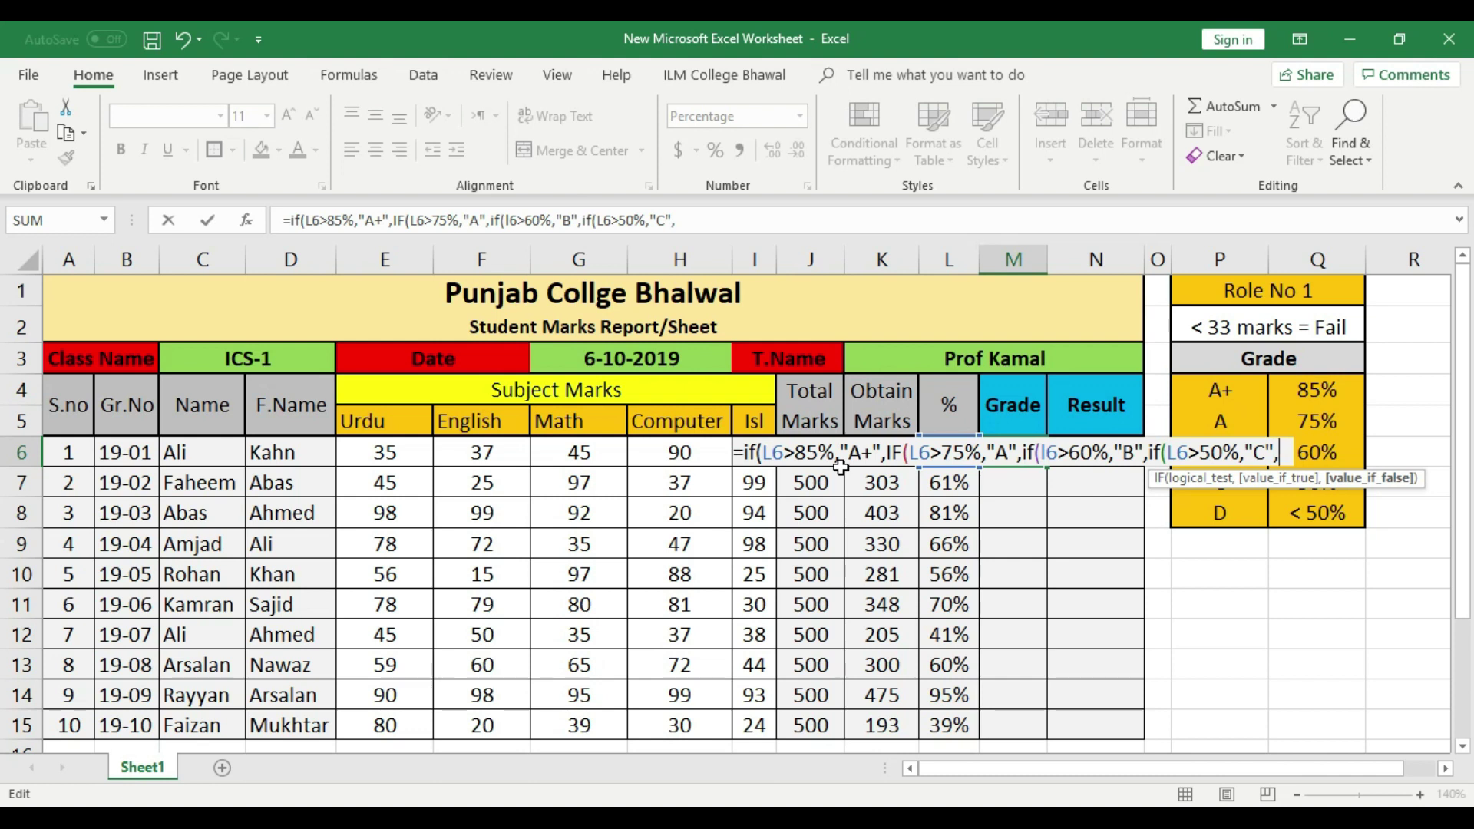
- Nest a fifth IF returning "D" for L6<50%, close all five parentheses, and enter the M6 grade formula
type("IF")
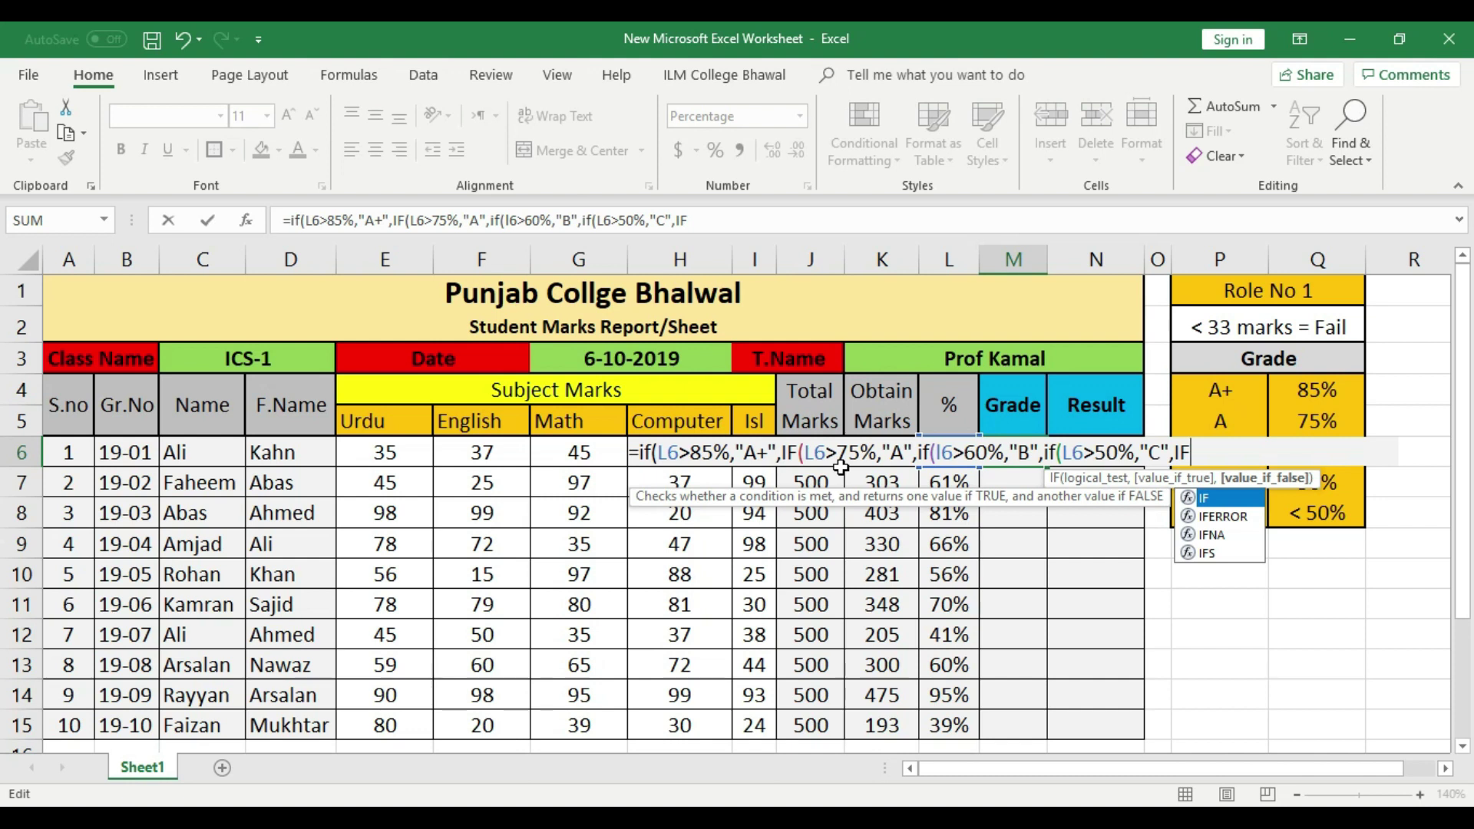
type("(")
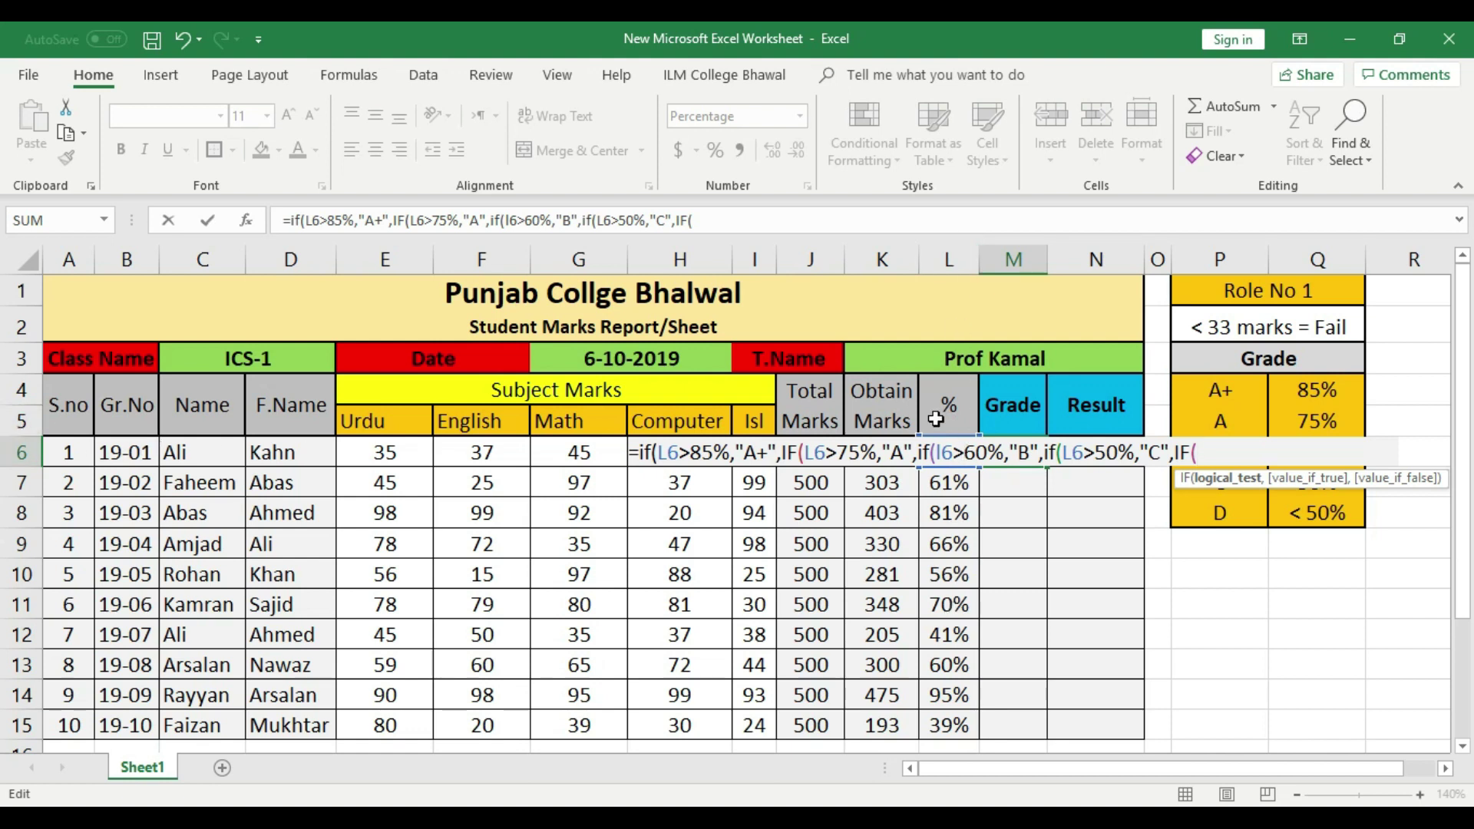
type("L6<")
type("50")
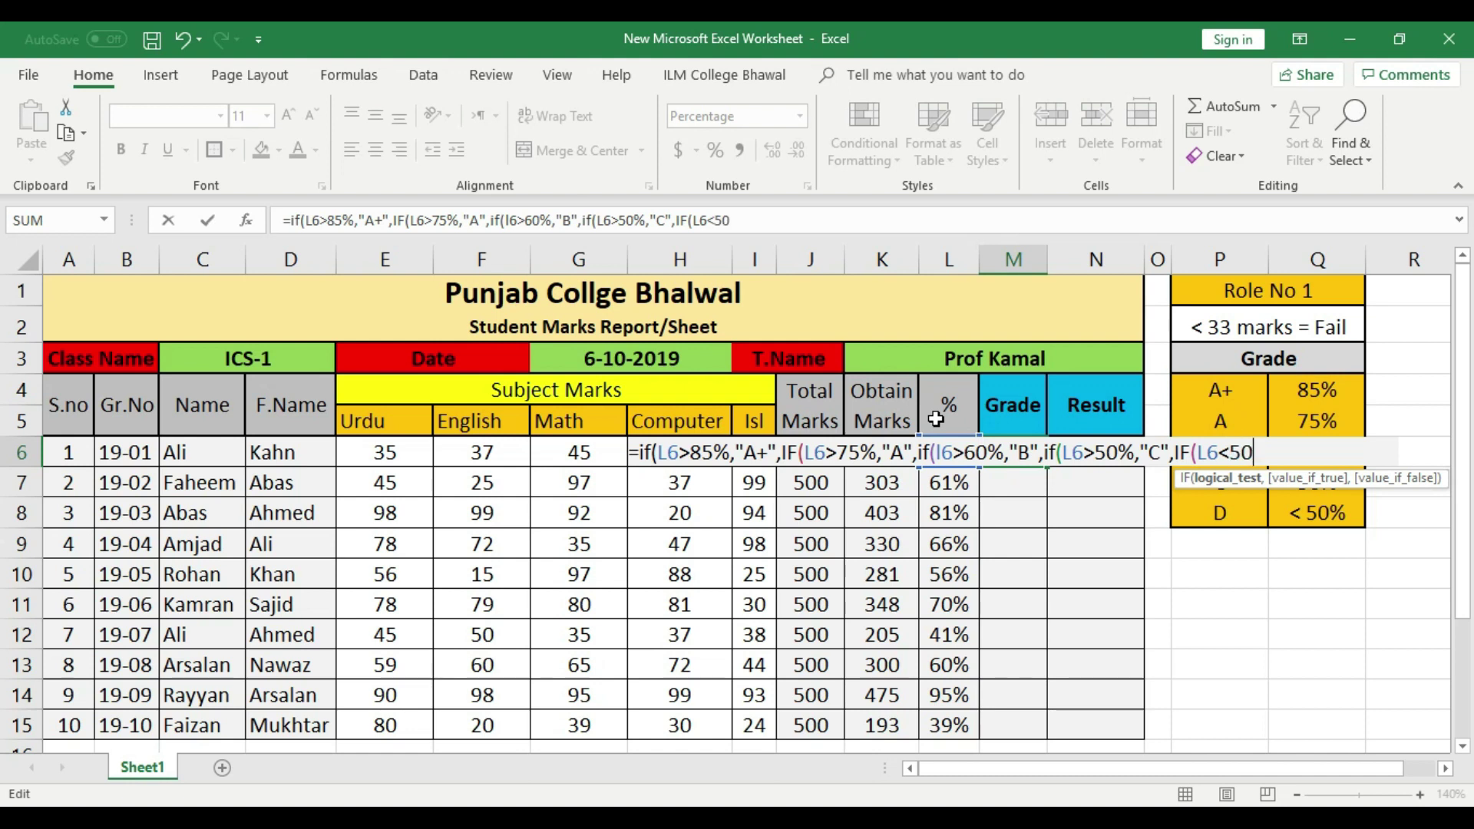
type("%")
type(",")
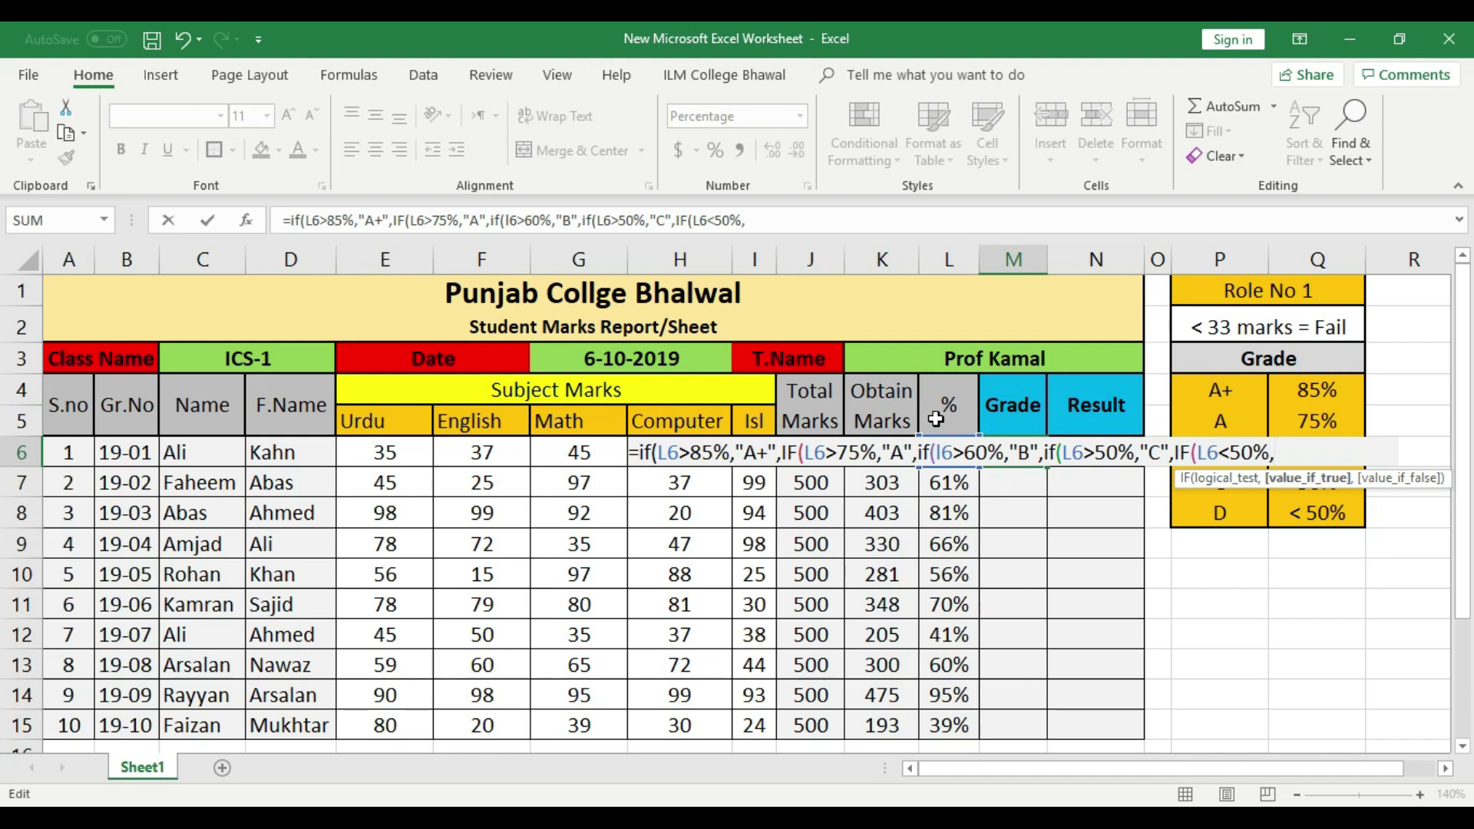
type("\"D\"")
type(")))))")
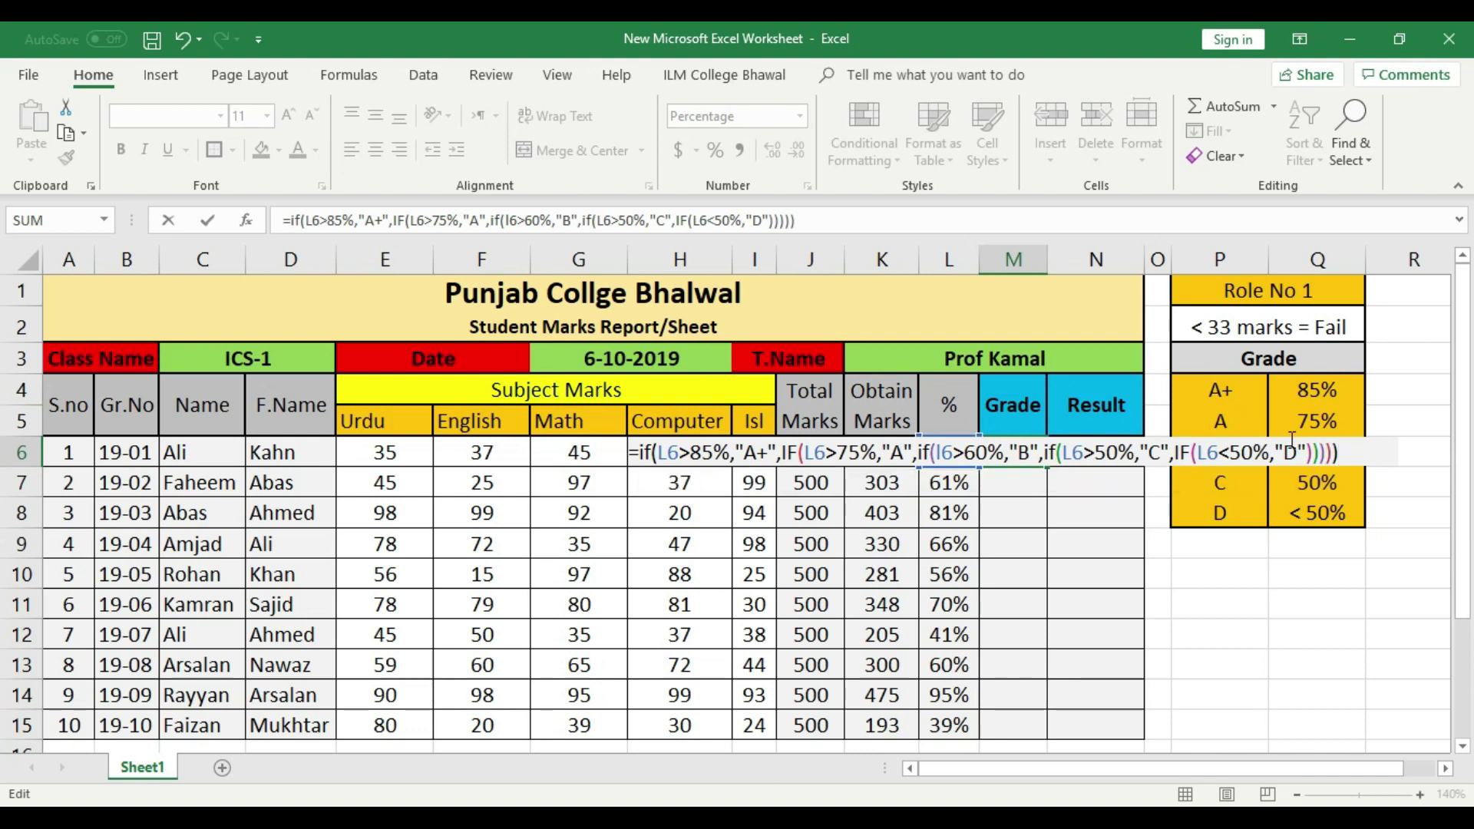
key("Return")
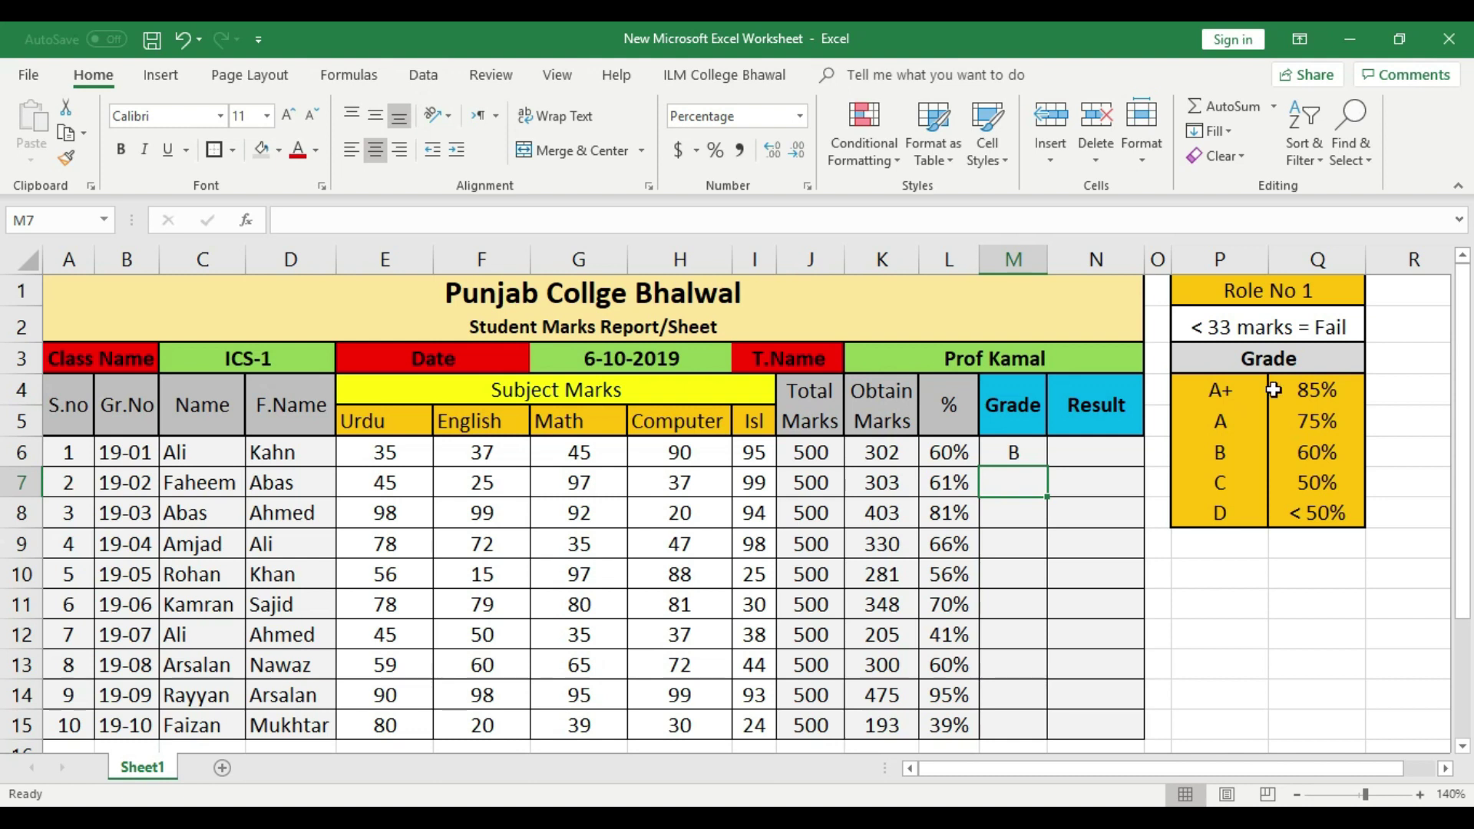
- Check the M6 grade against the 60% threshold in Q6, and fill the formula down to M15
left_click(1019, 454)
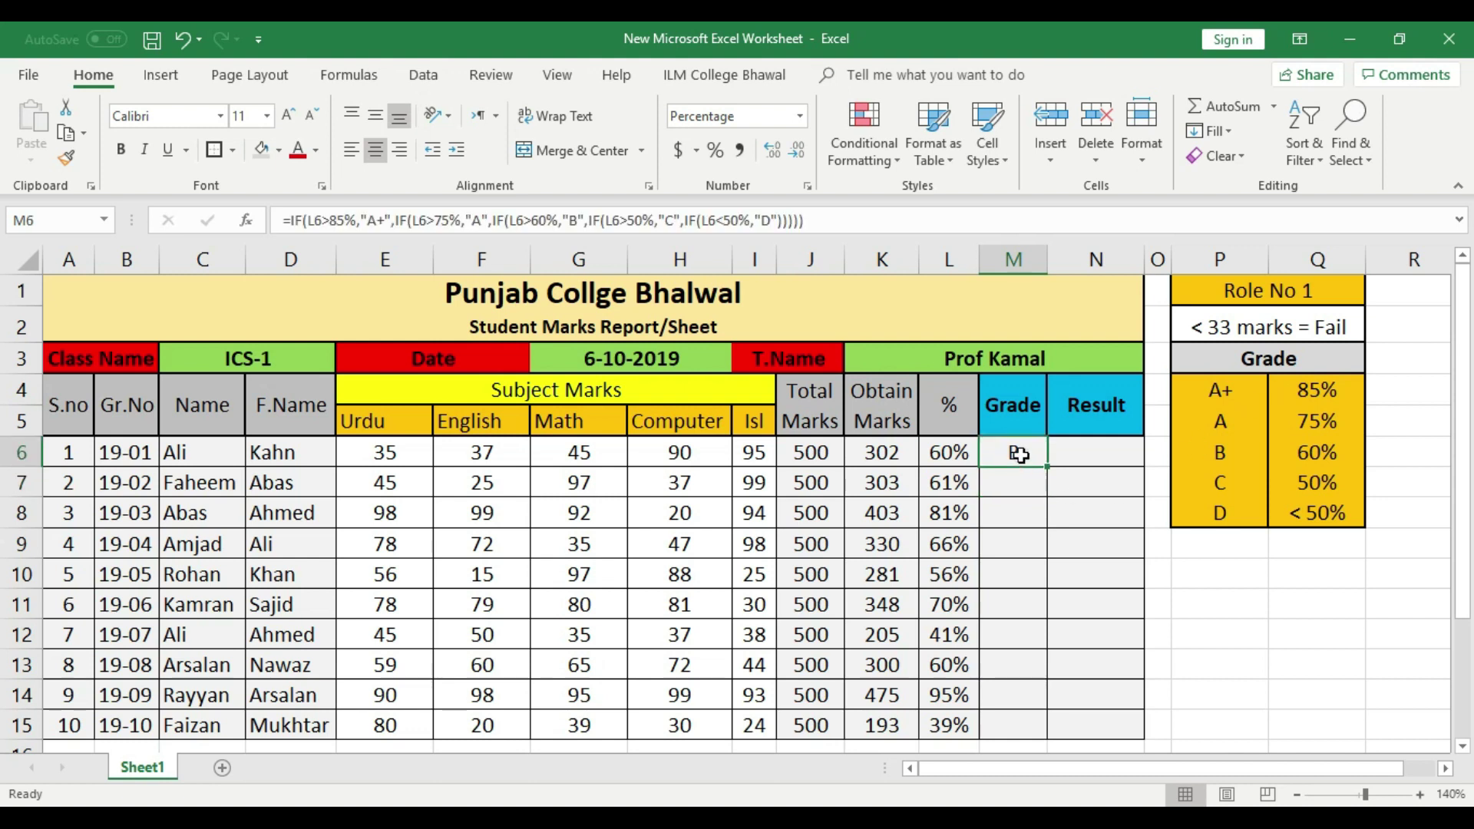
left_click(1309, 454)
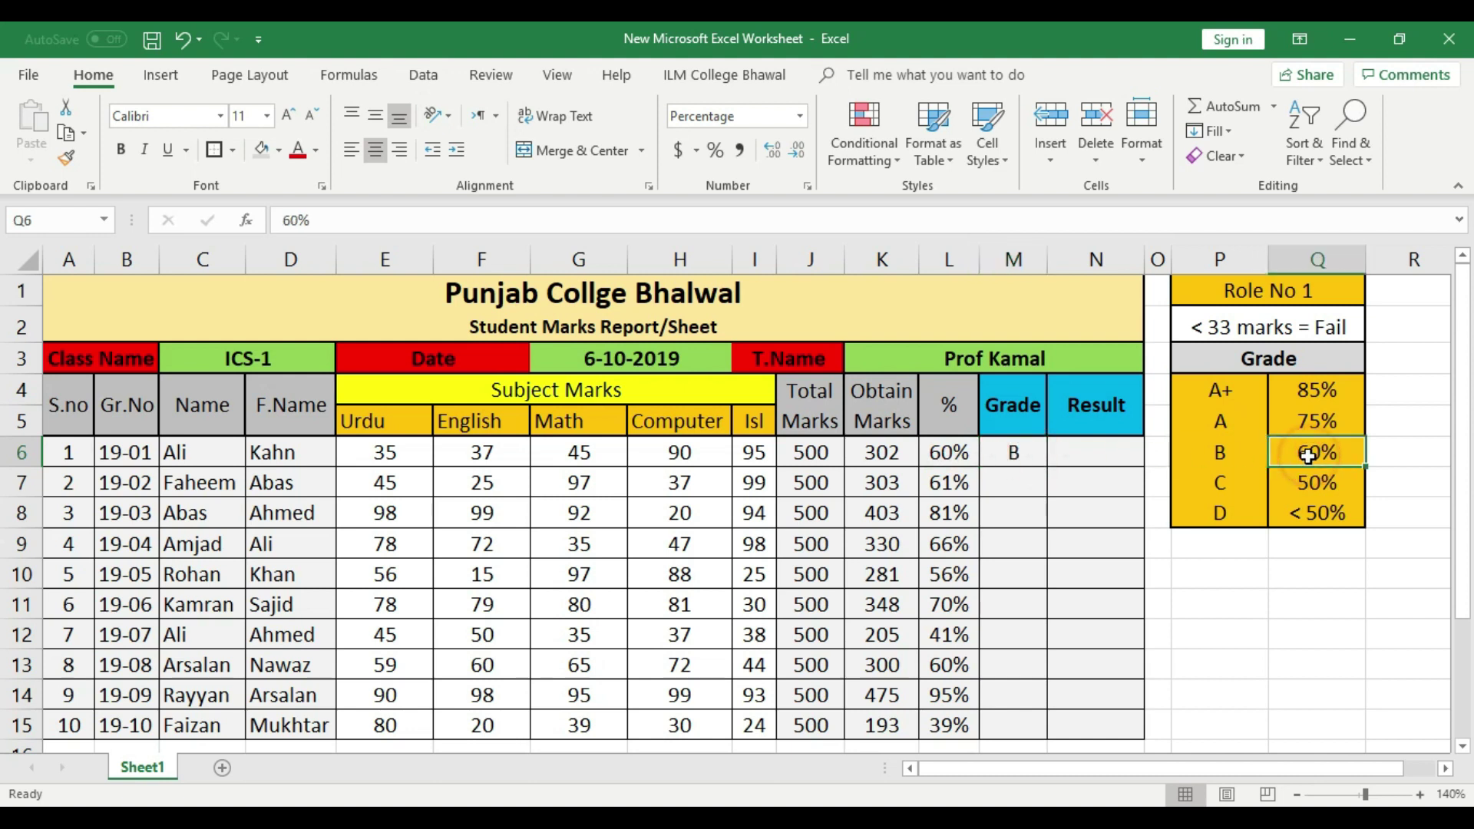
left_click(1030, 459)
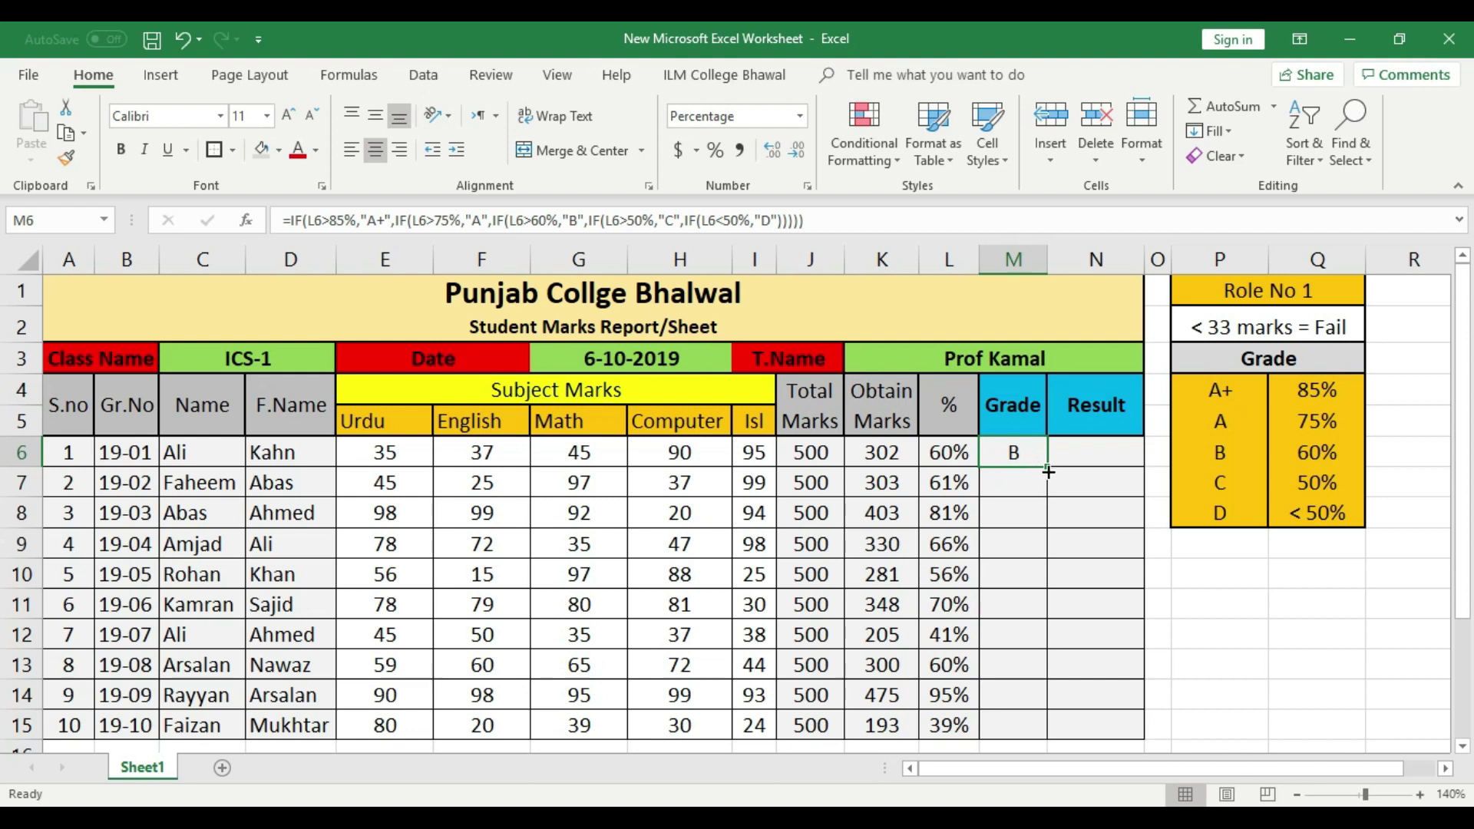
left_click_drag(1049, 467, 1041, 733)
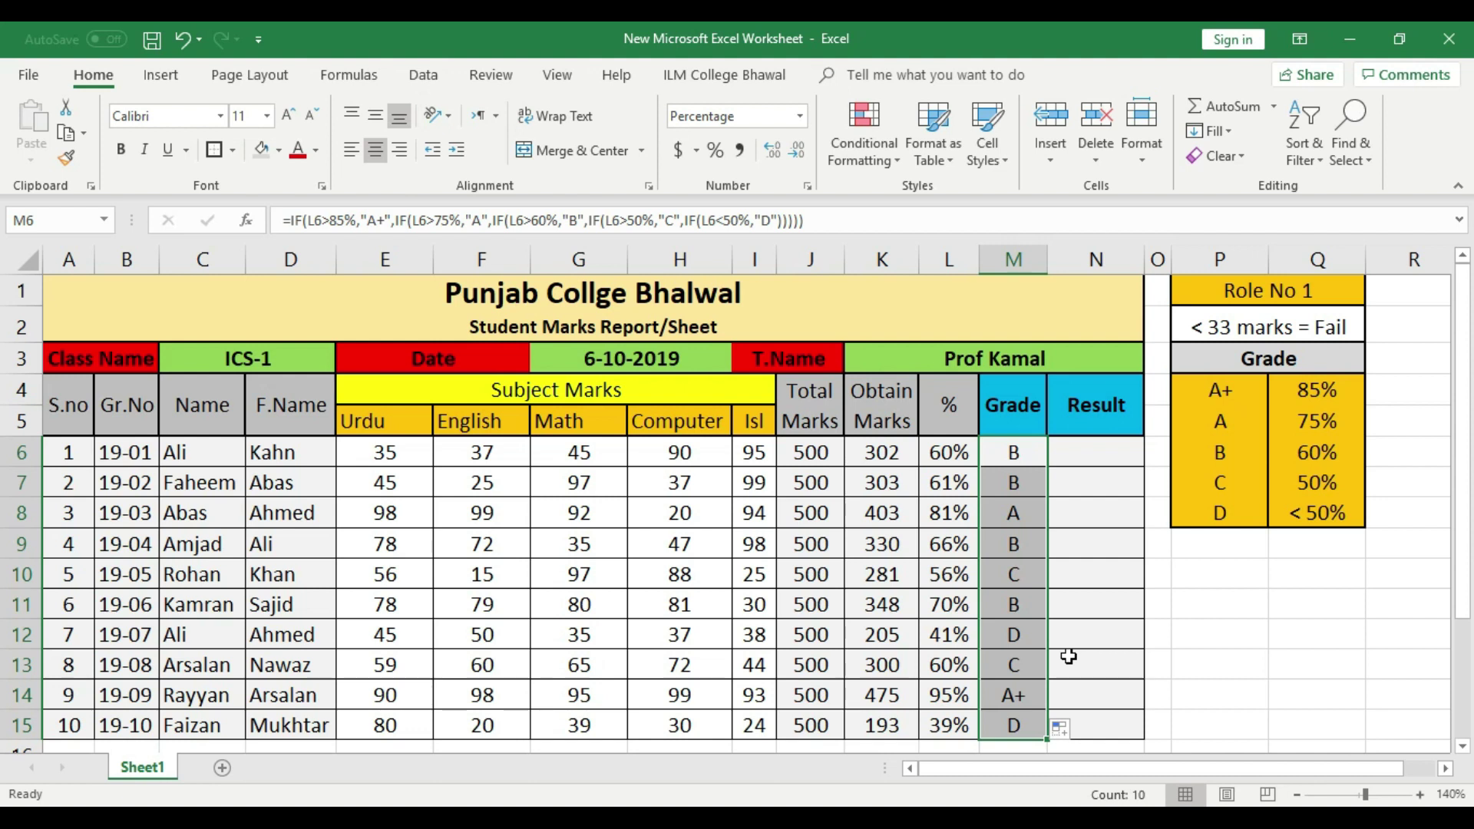
- Compare the percentages and grades in rows 8 and 14 with the A and A+ thresholds of the grade scale
left_click(1308, 389)
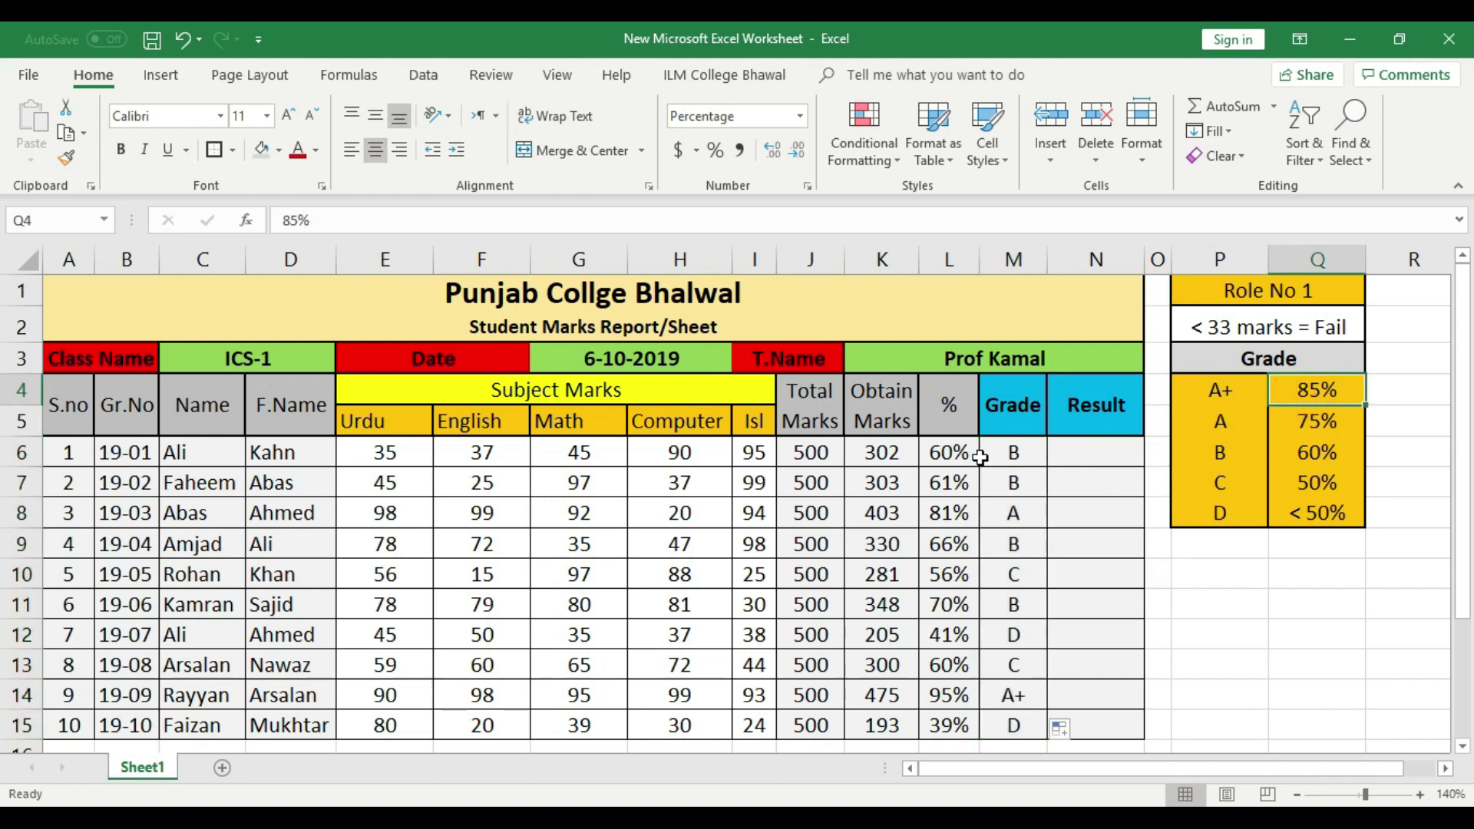
left_click(966, 516)
left_click(1025, 517)
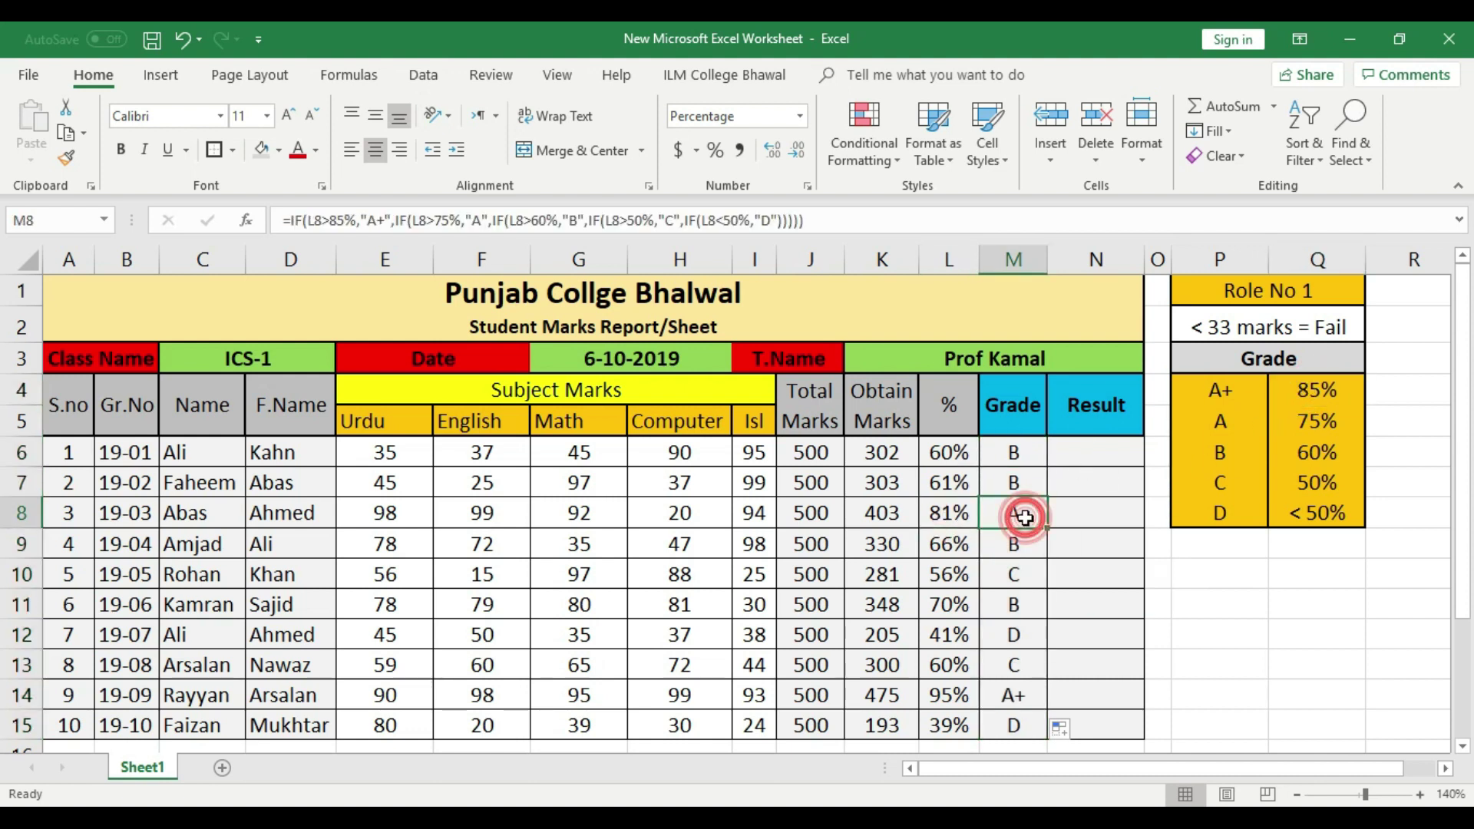
left_click(1219, 423)
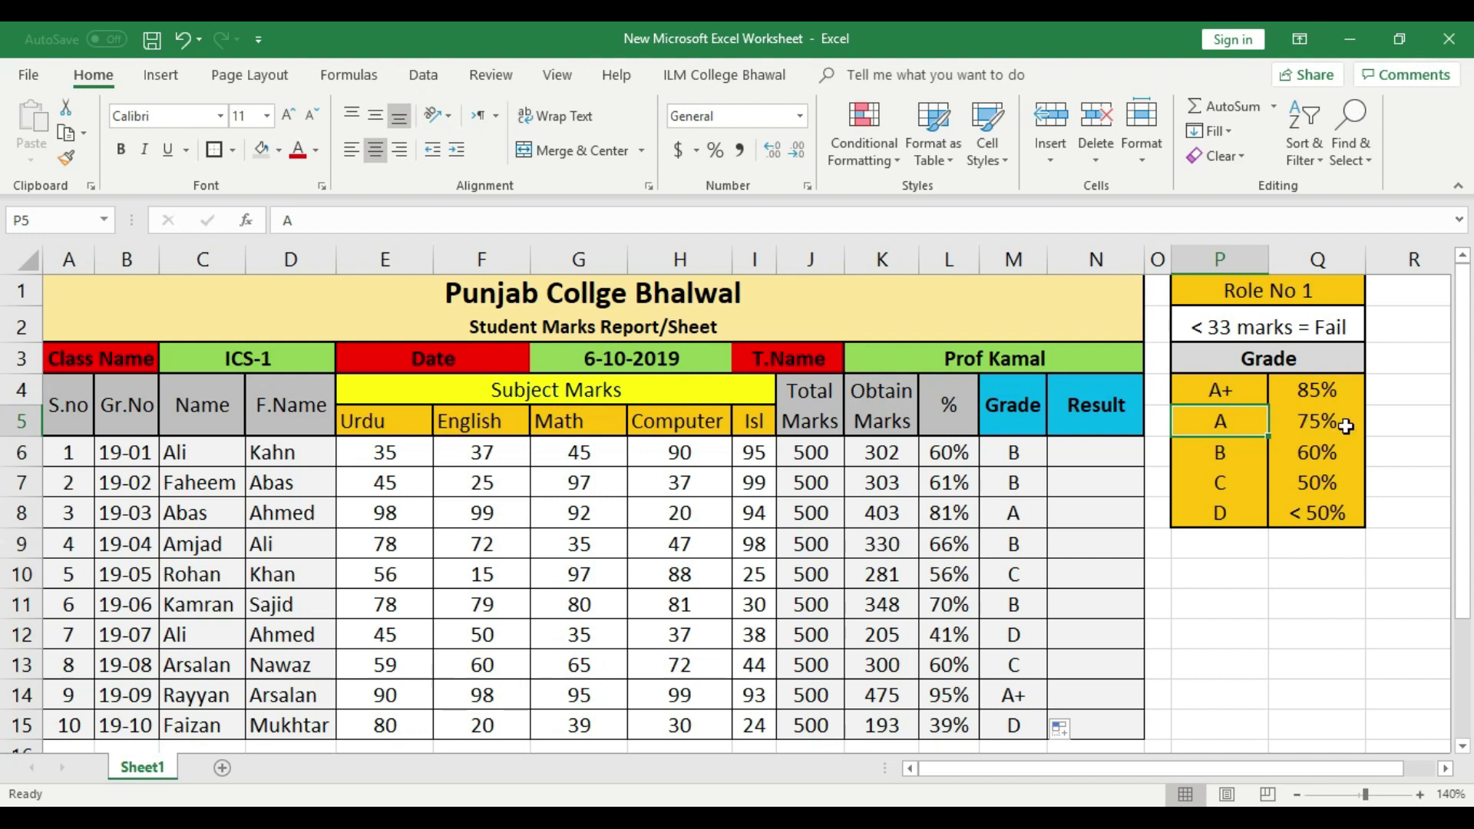
left_click(1318, 422)
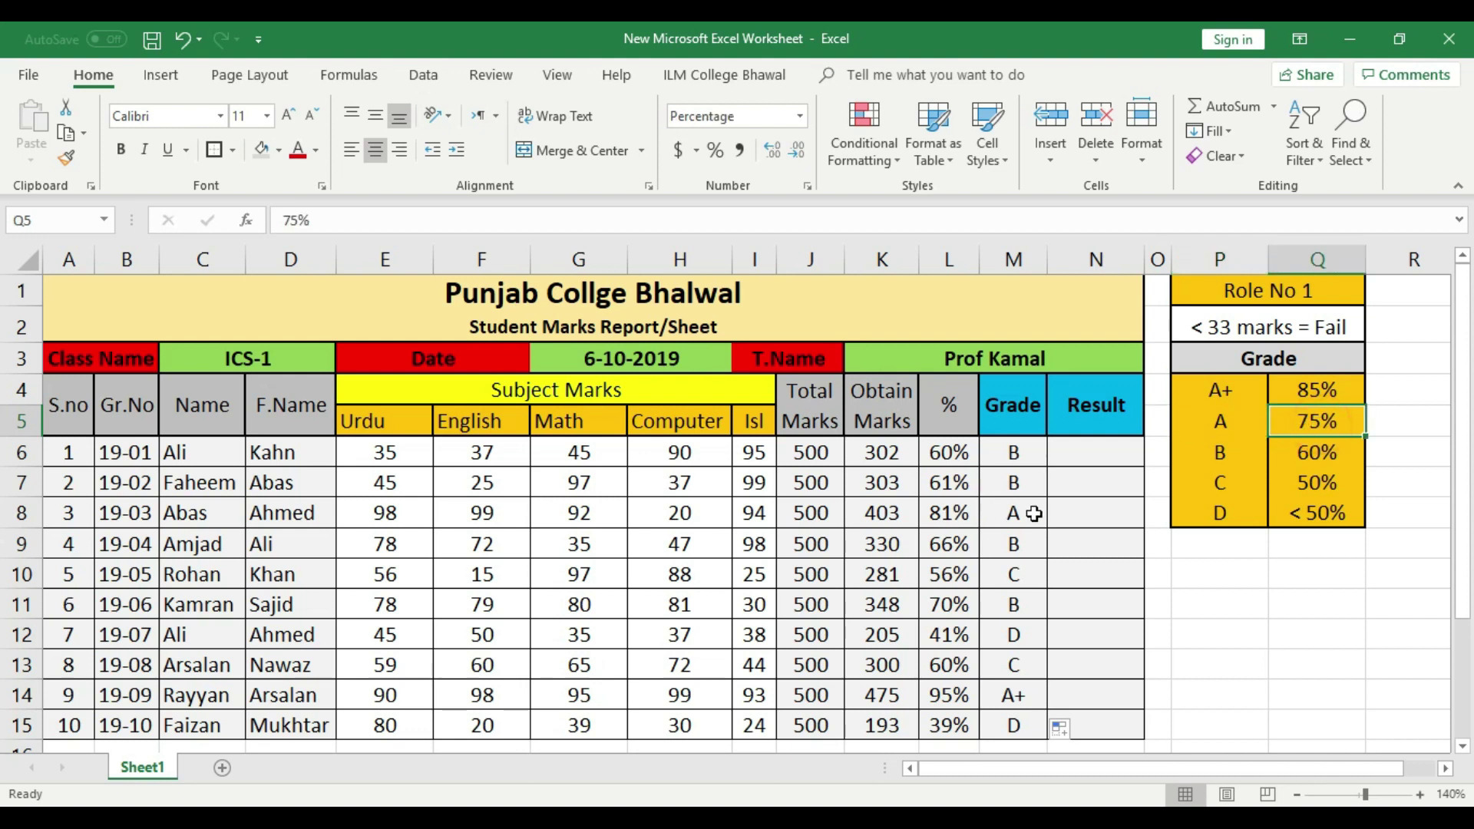
left_click(1009, 698)
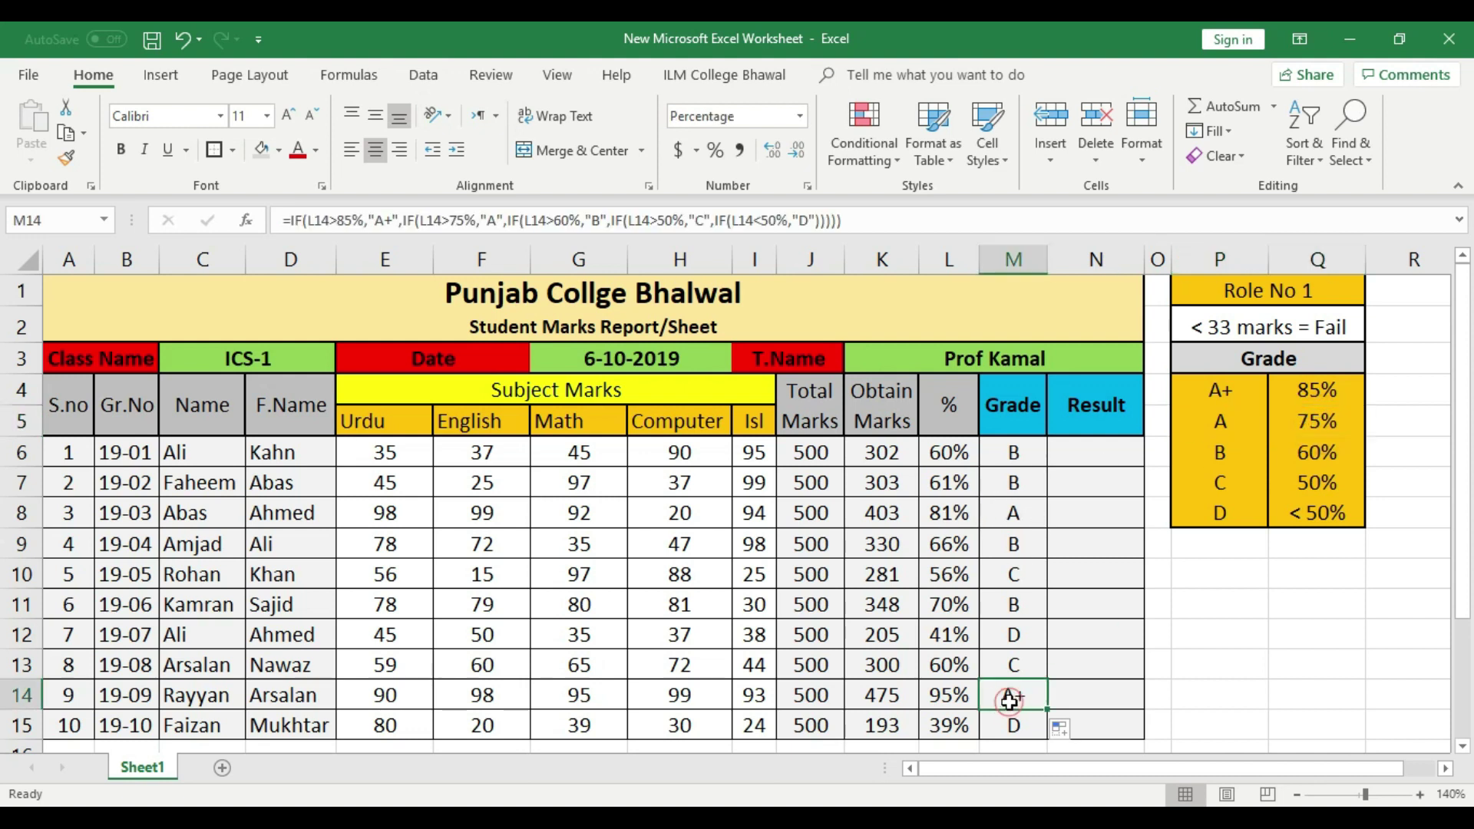
left_click(949, 695)
left_click(1246, 391)
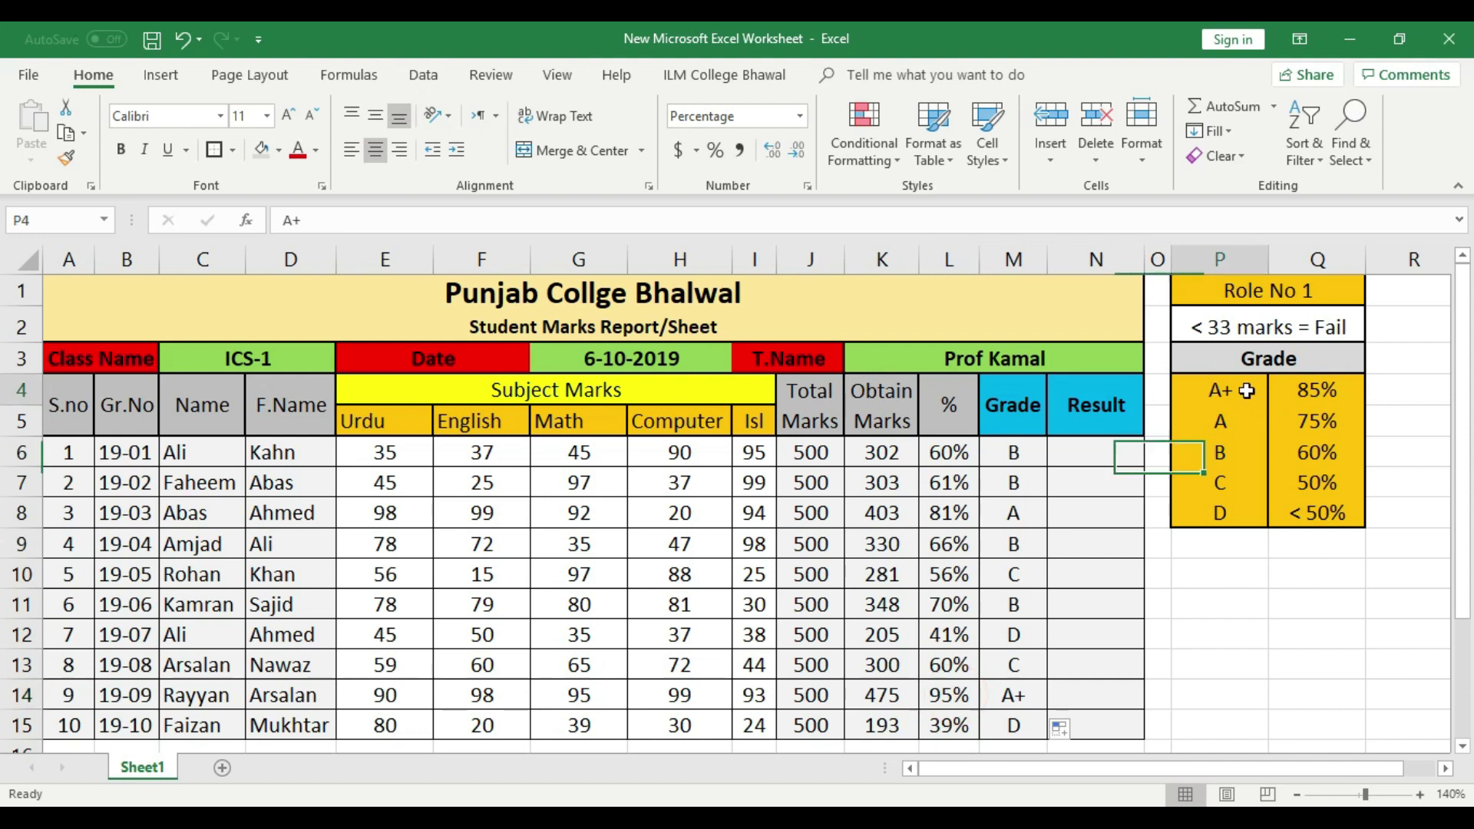
left_click(1345, 400)
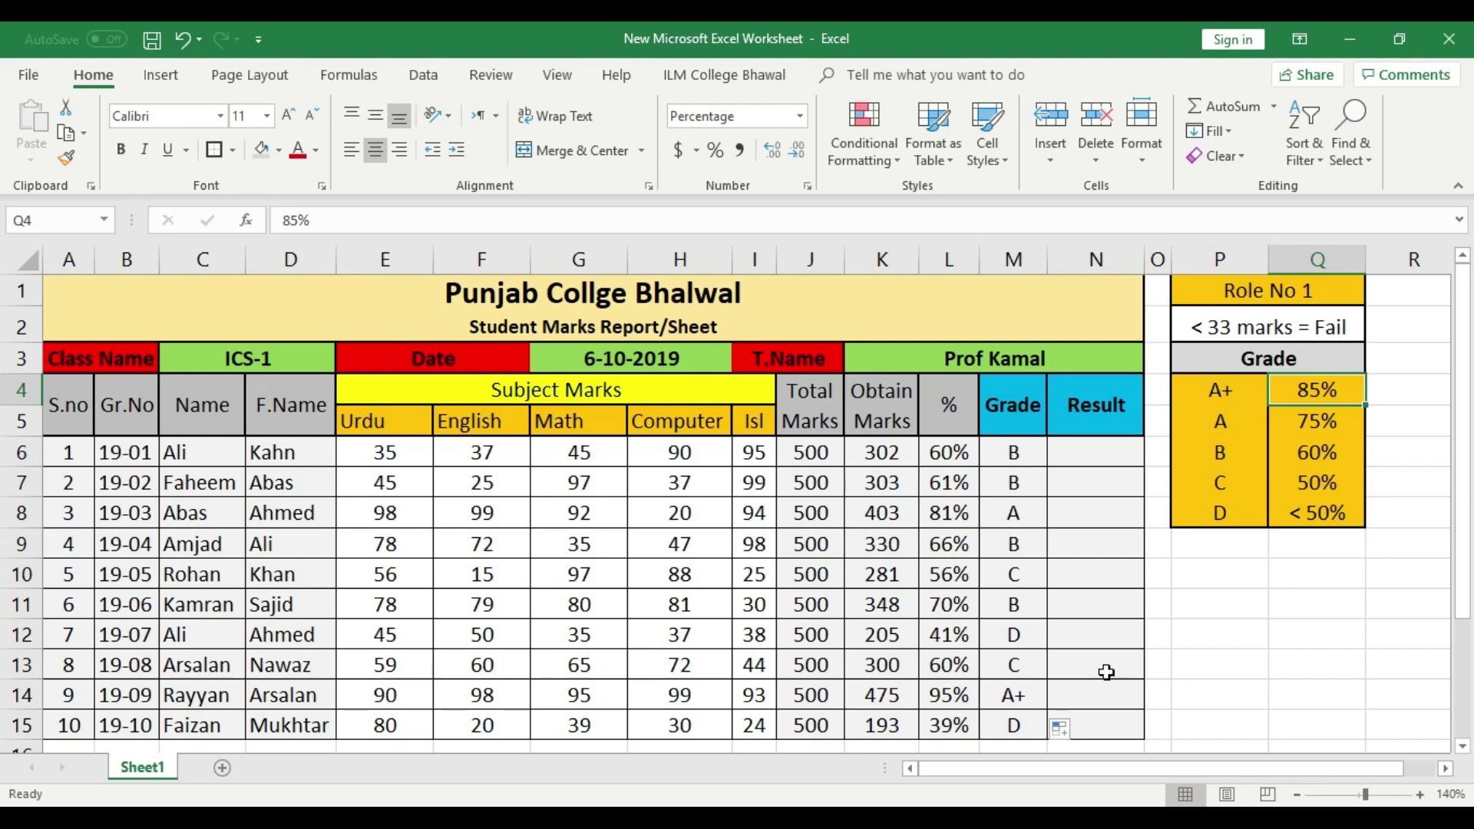
- Check the percentages and grades in rows 15, 12, 10 and 6 against the grade scale
left_click(953, 728)
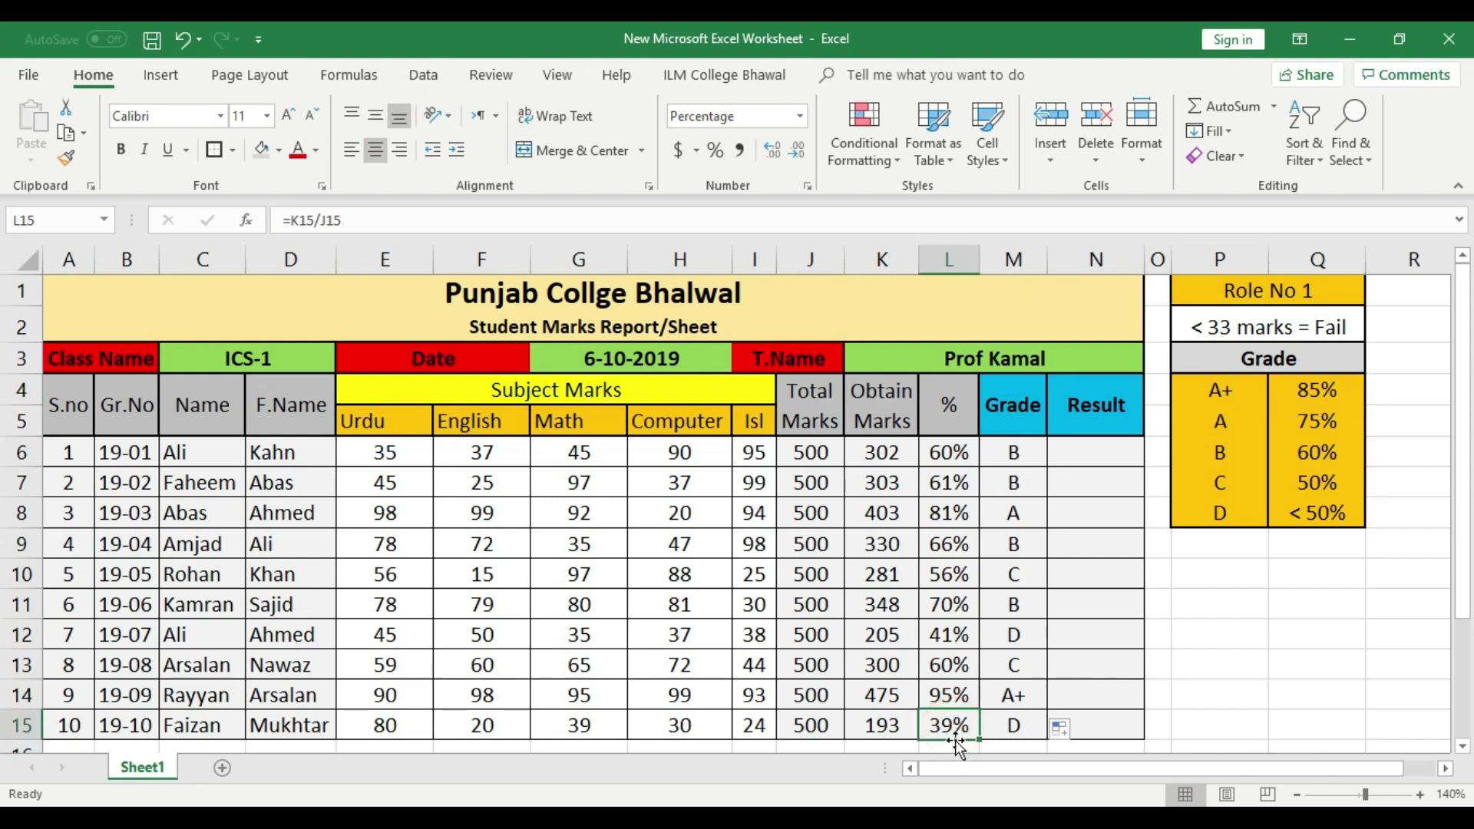
left_click(1017, 728)
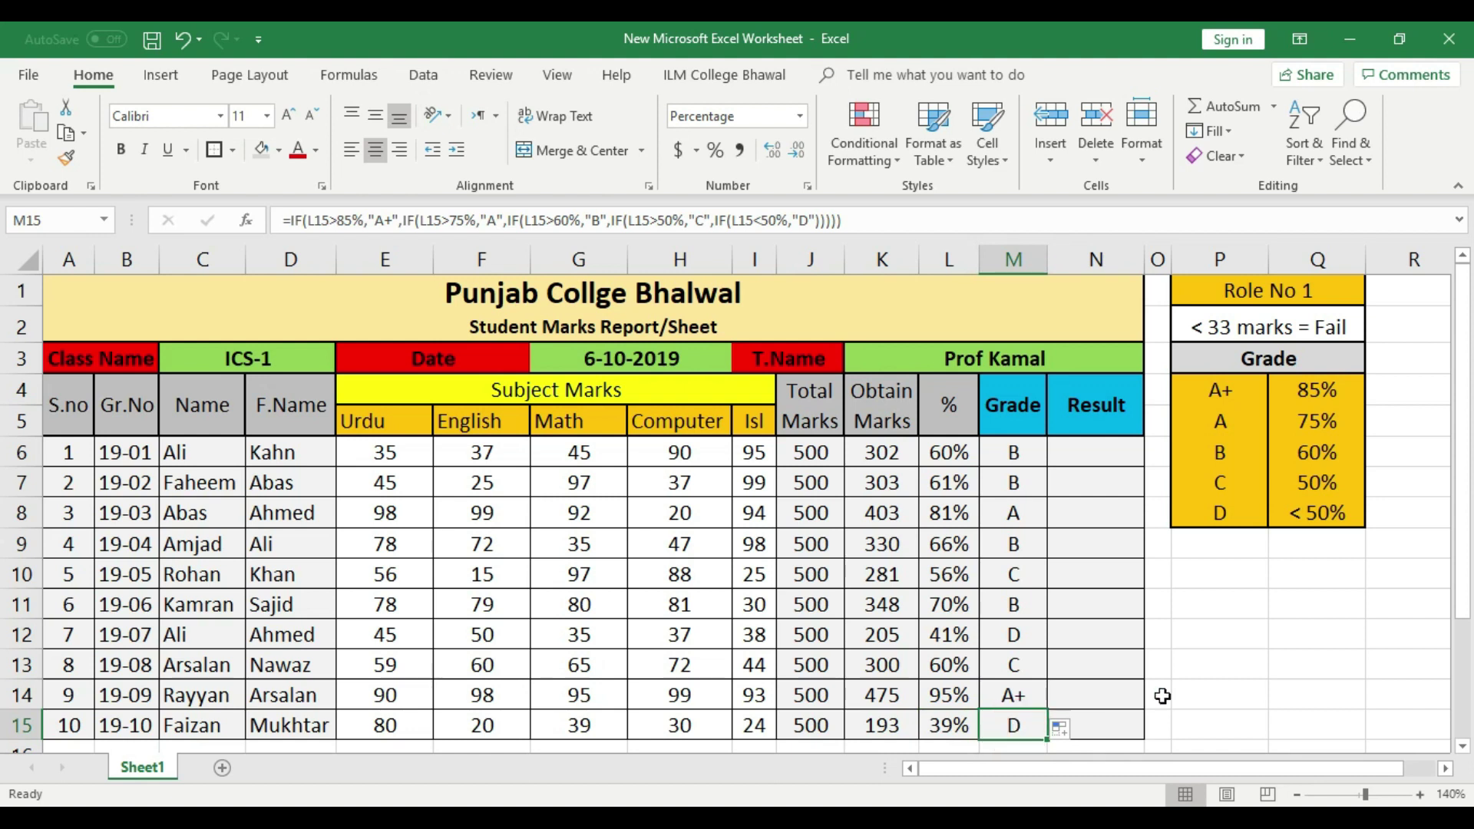
left_click(1224, 515)
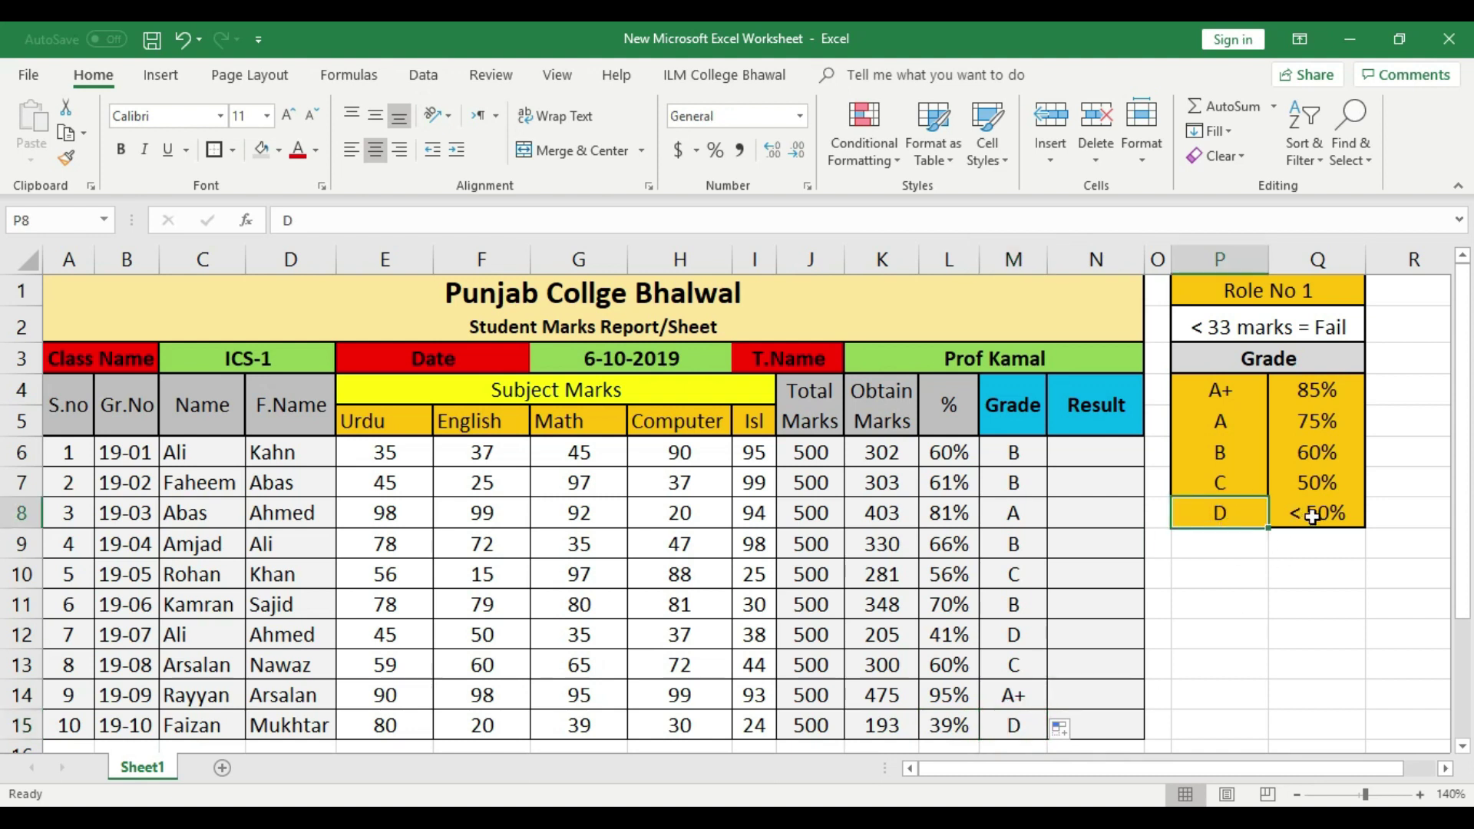
left_click(1027, 721)
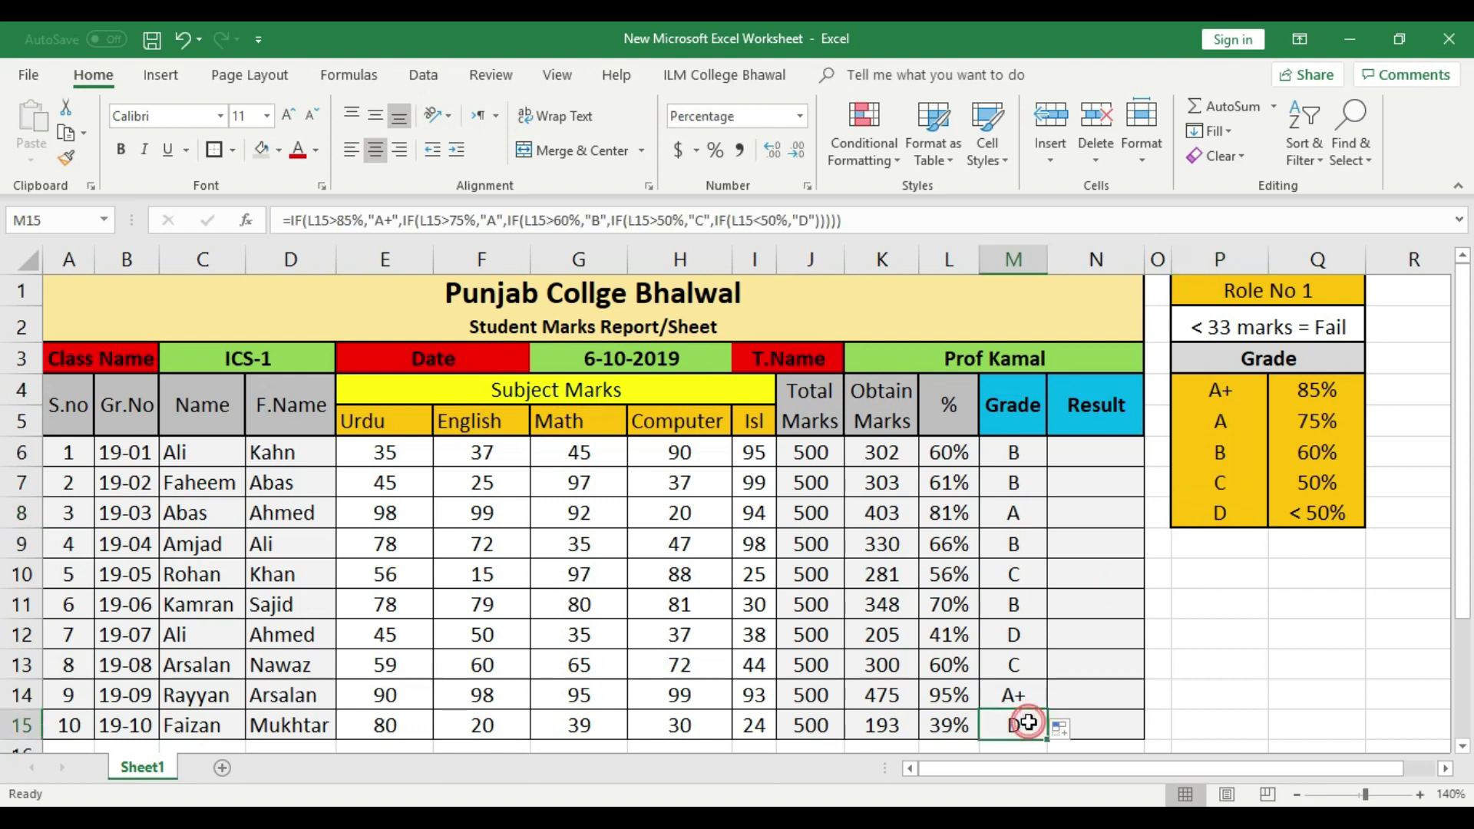
left_click(943, 637)
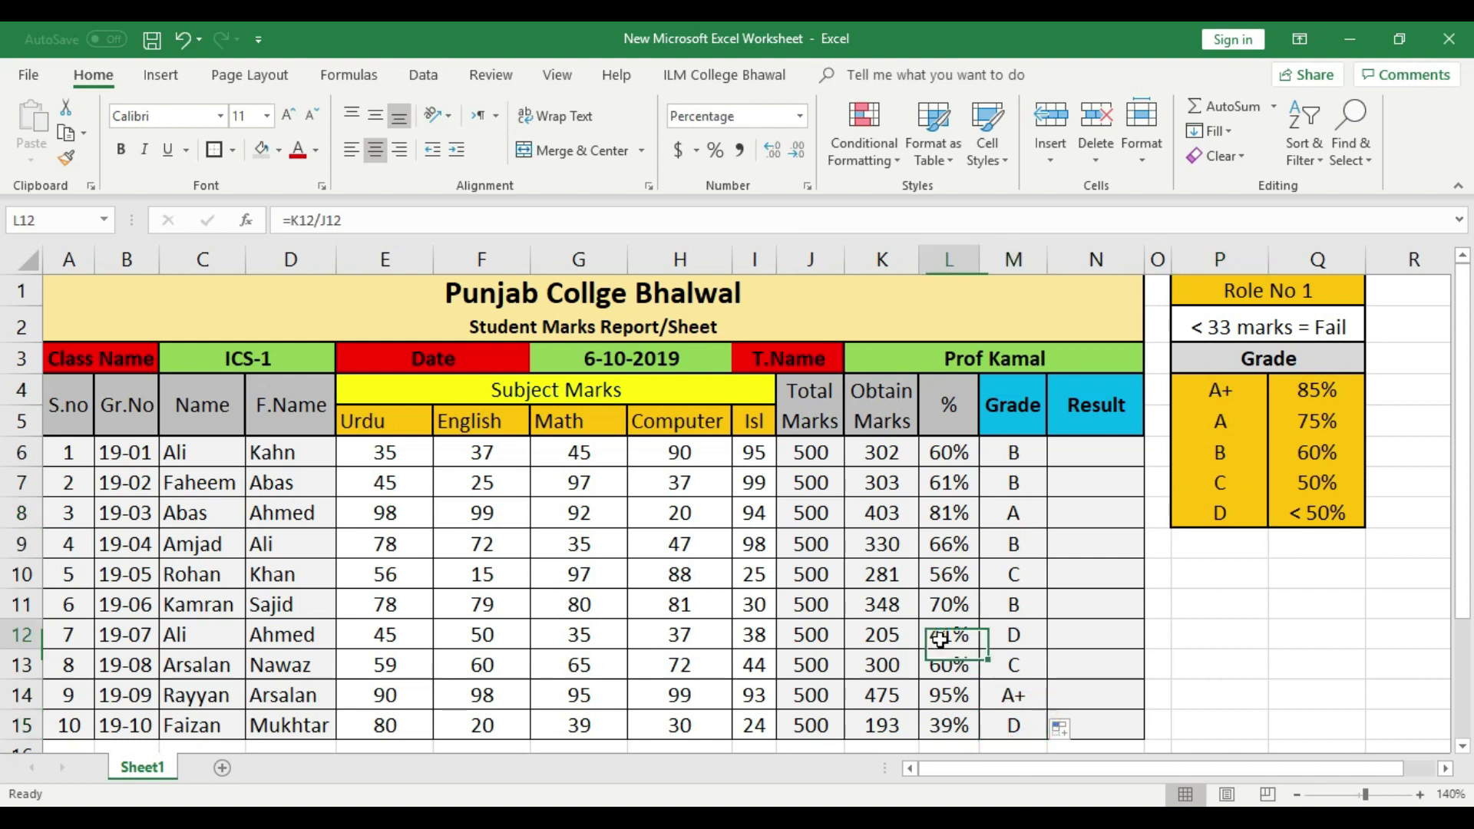
left_click(1027, 635)
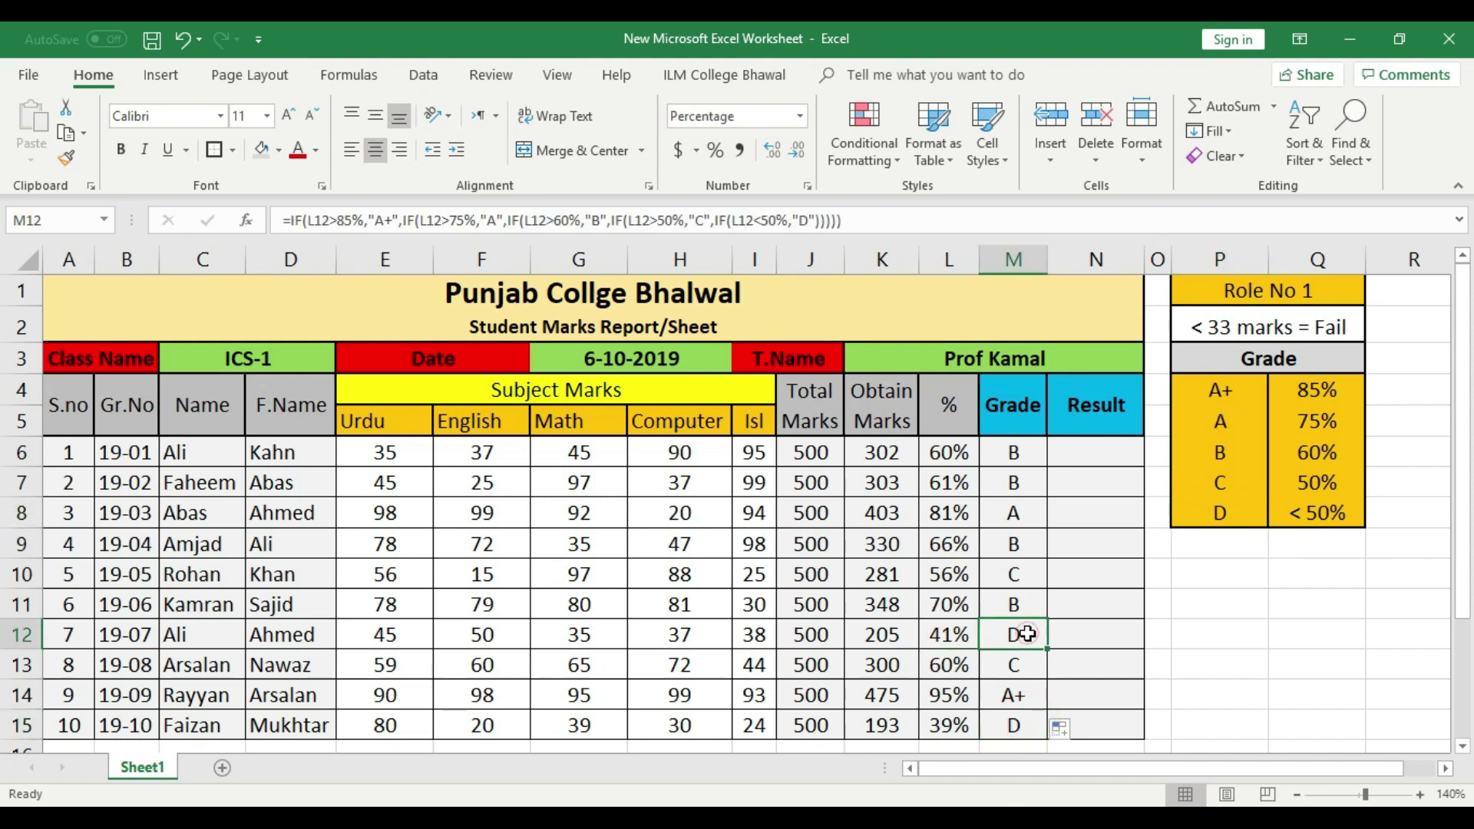
left_click(964, 577)
left_click(1008, 577)
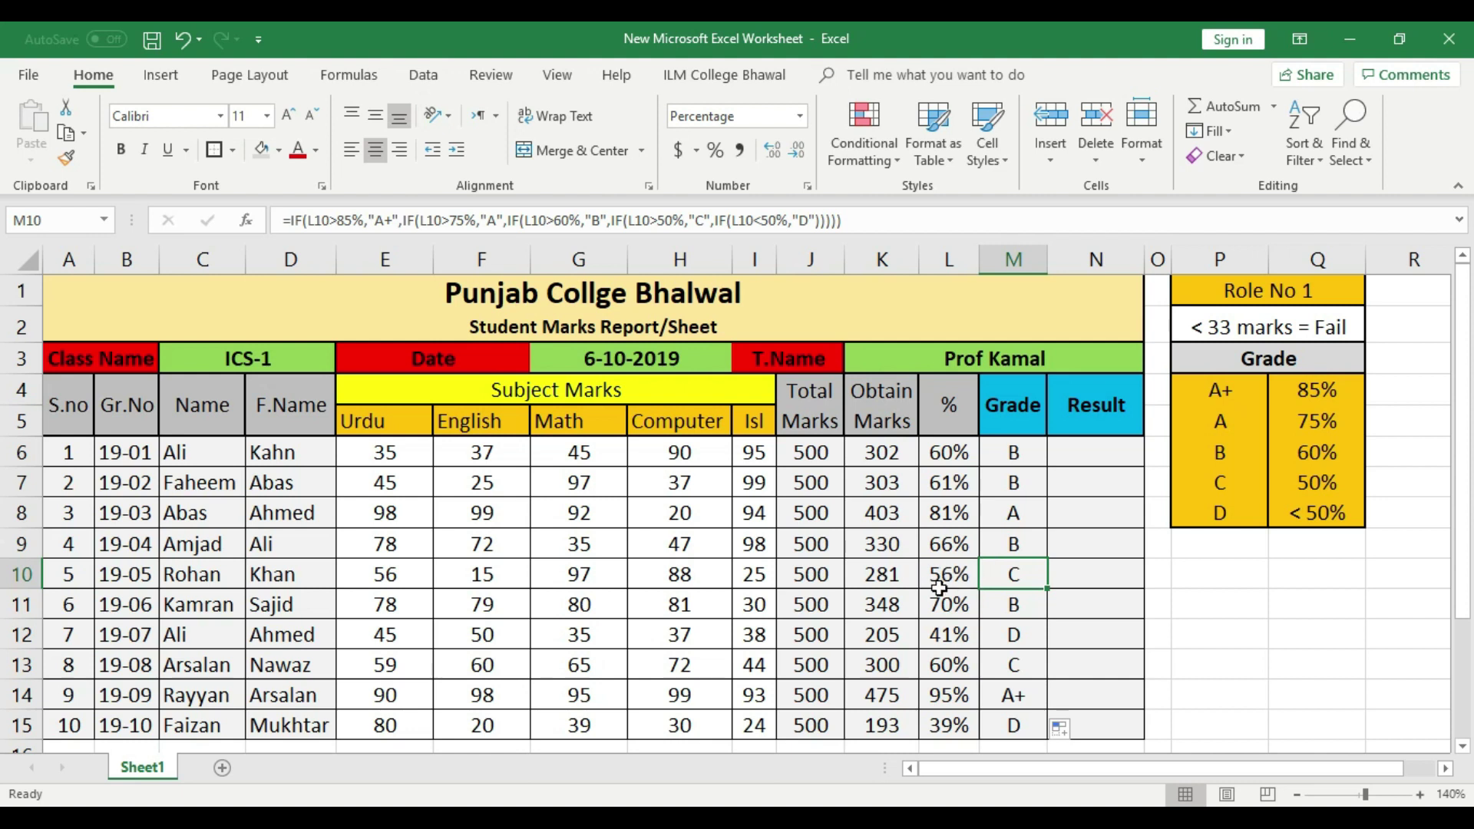
left_click(952, 453)
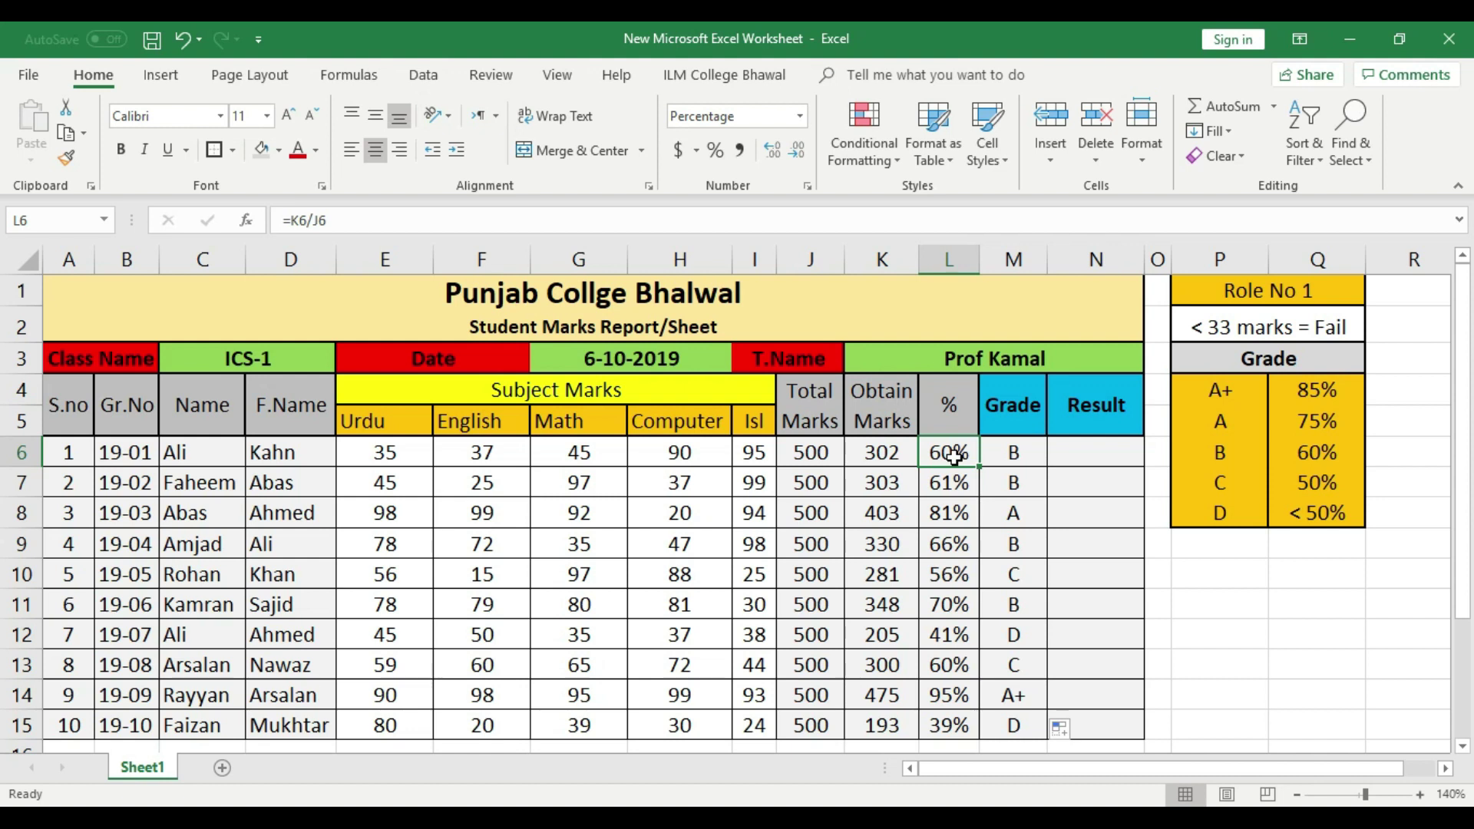
left_click(1012, 463)
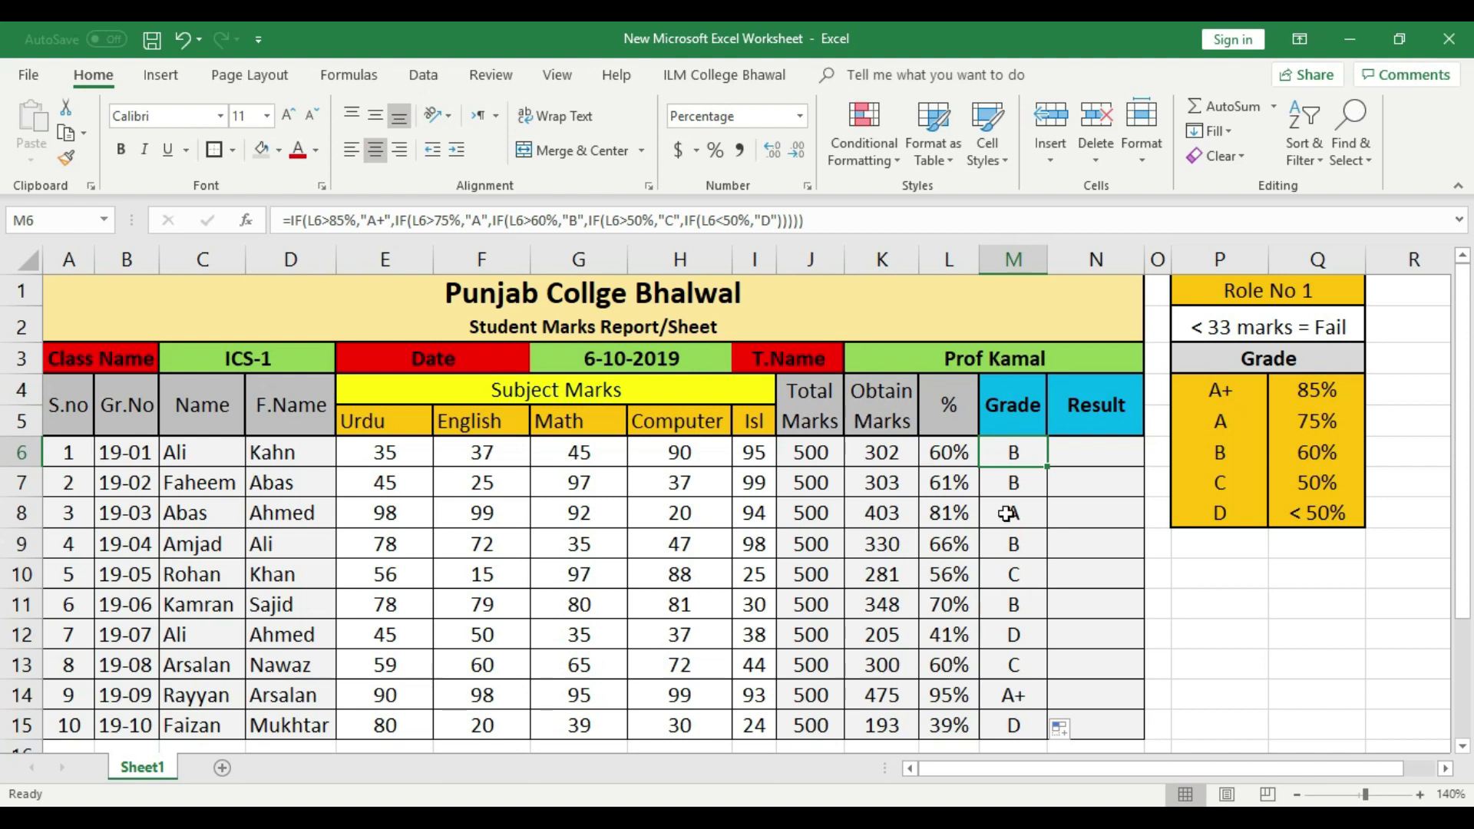
- Widen column O between the Result column and the grade scale to make room for the result formula
left_click(1087, 447)
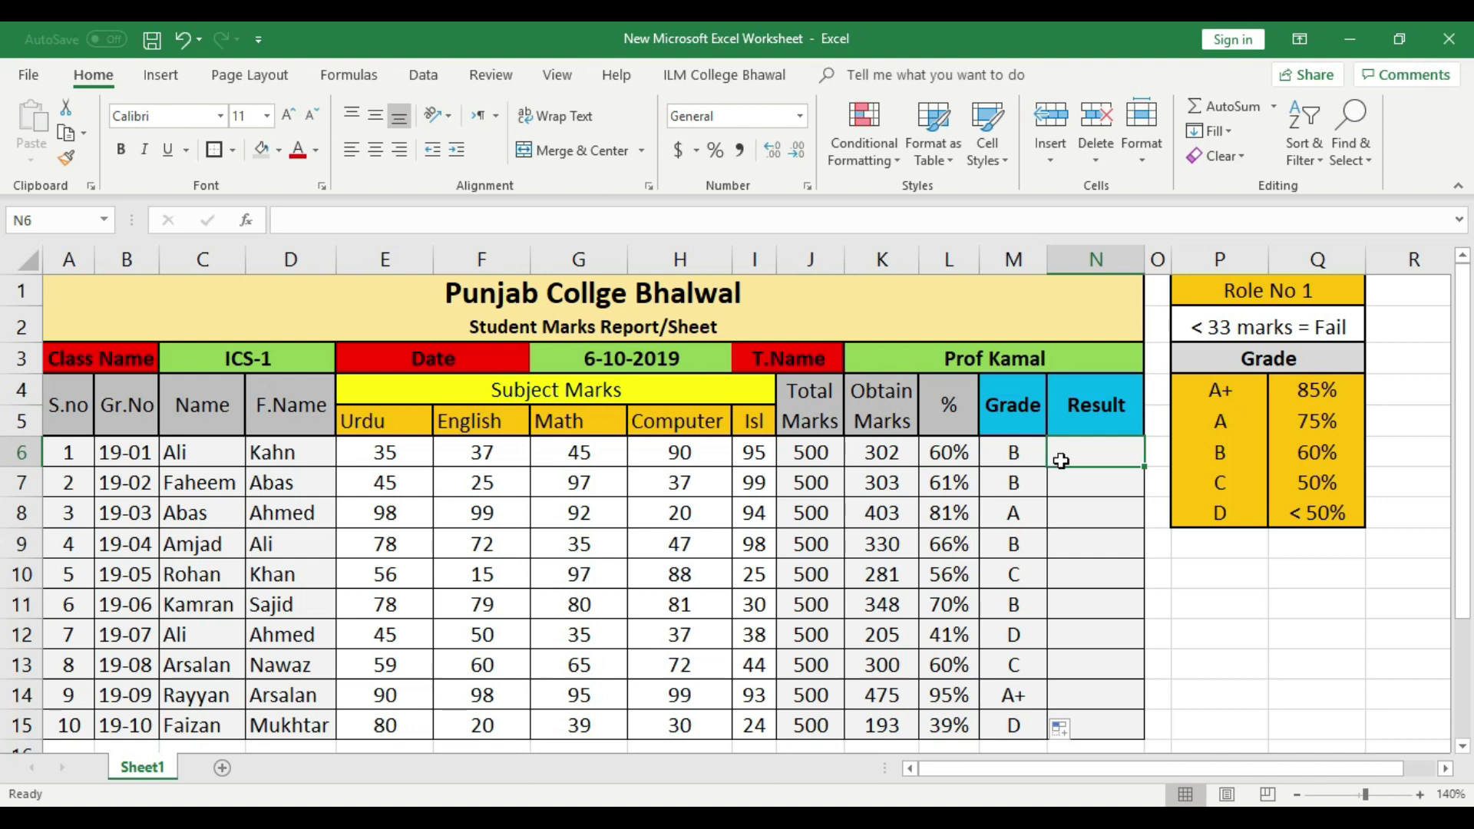
left_click_drag(1170, 261, 1312, 258)
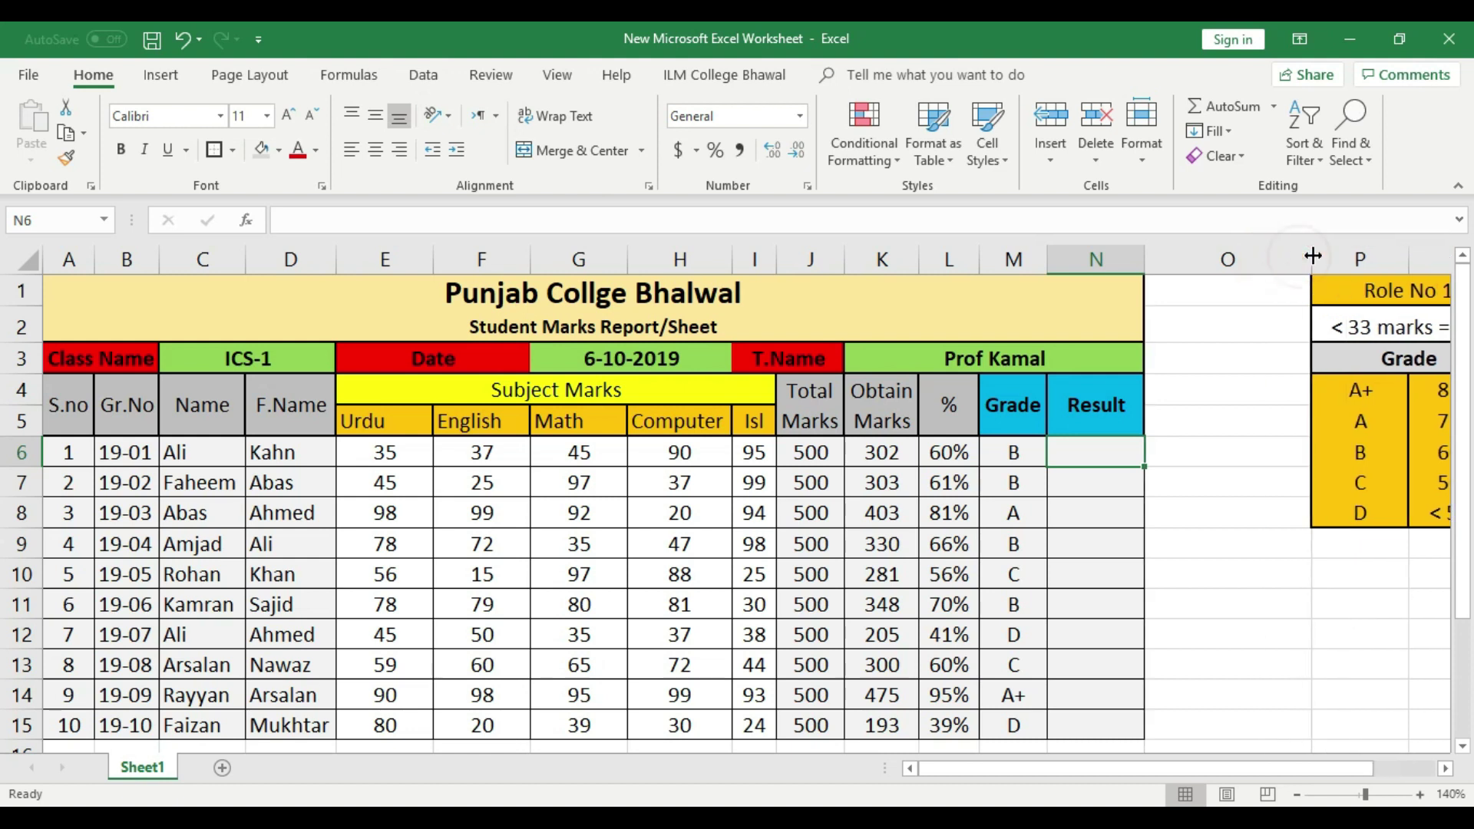
left_click(1421, 796)
left_click(1421, 795)
left_click(1421, 795)
left_click(1421, 795)
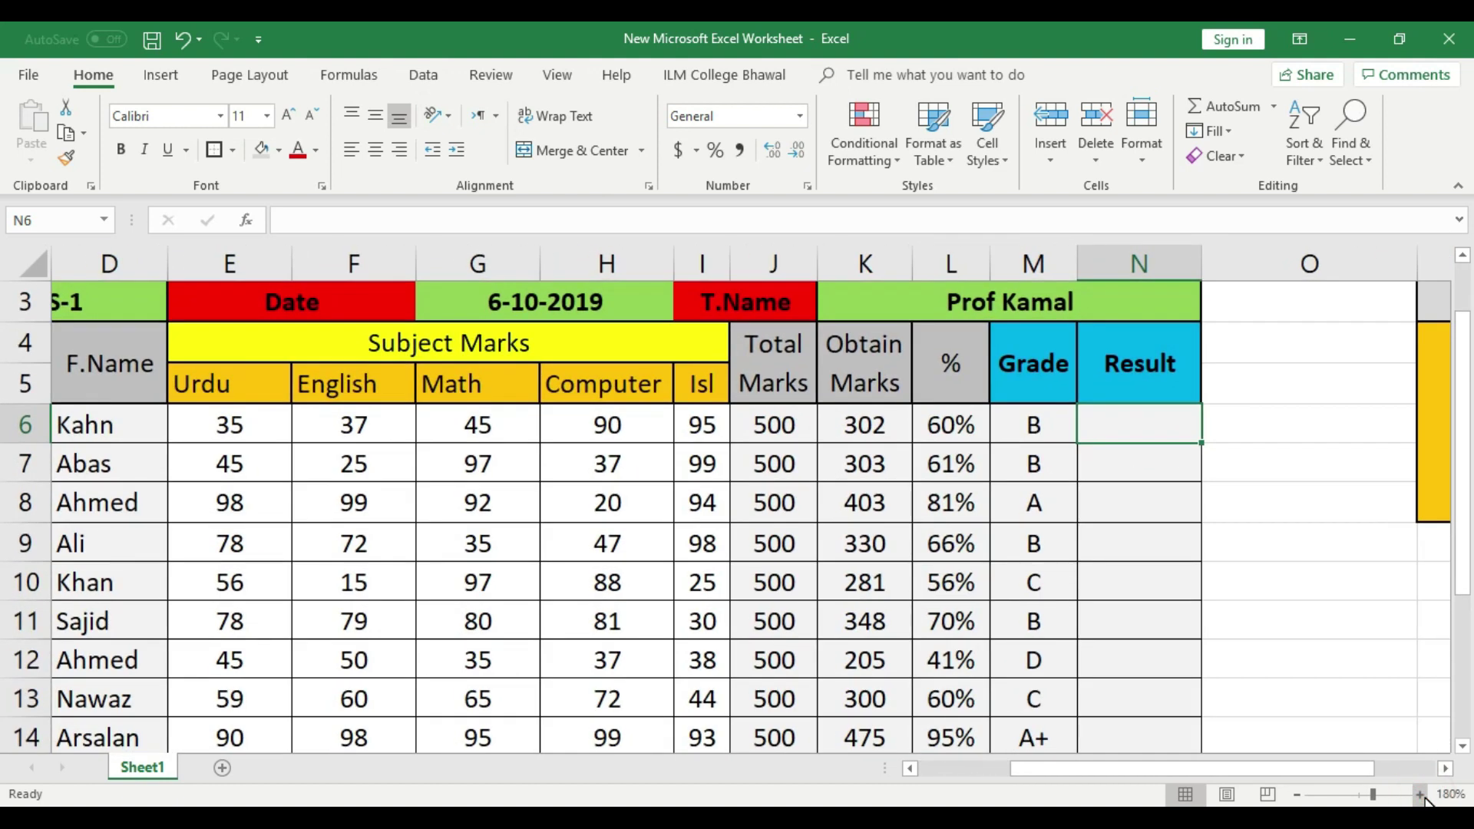
- Start an IF formula in N6 that returns "Fail" when the Urdu mark meets E6<33
left_click(1280, 549)
left_click(1127, 422)
type("=if(")
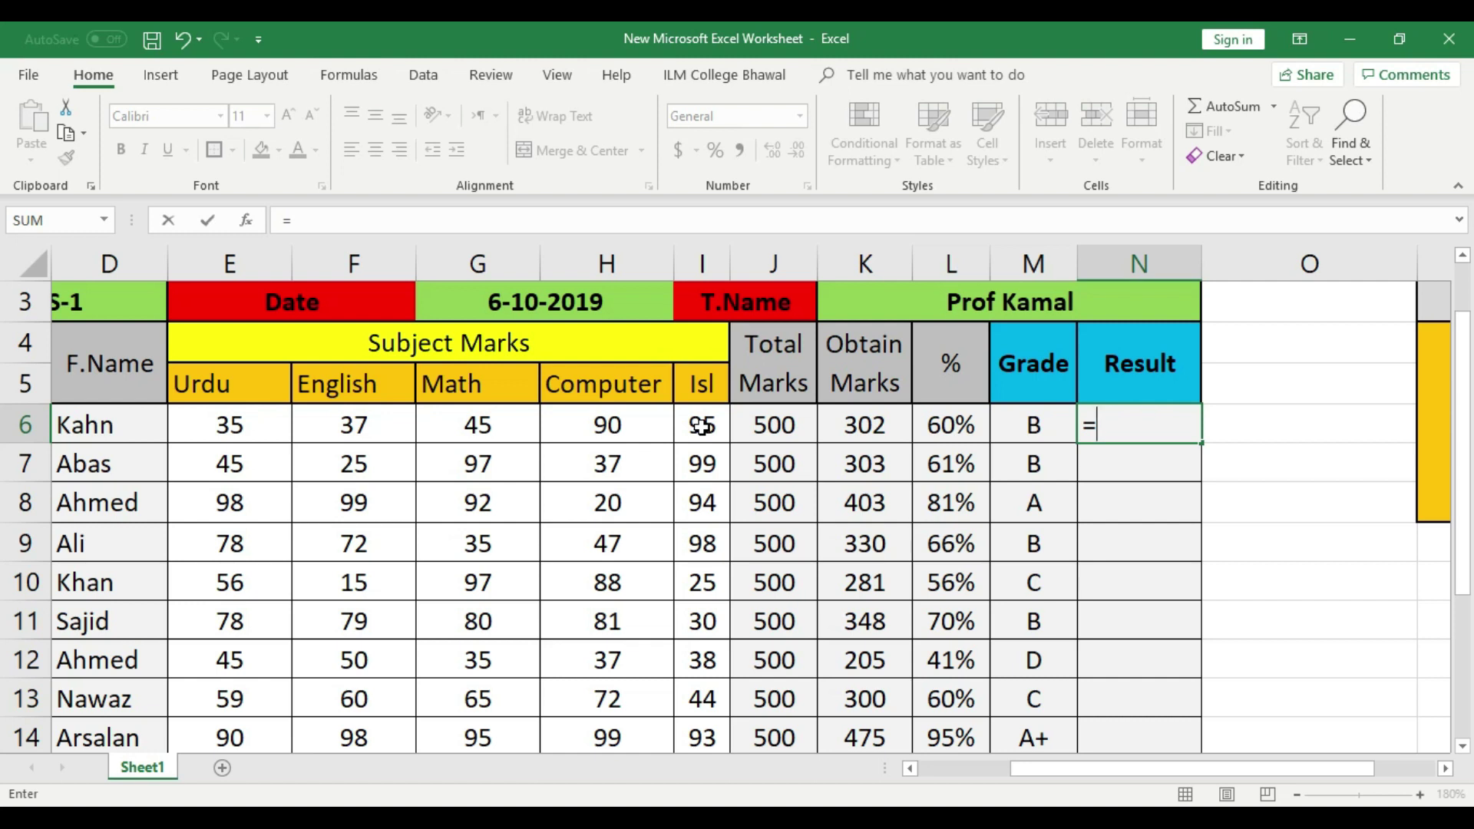
type("if")
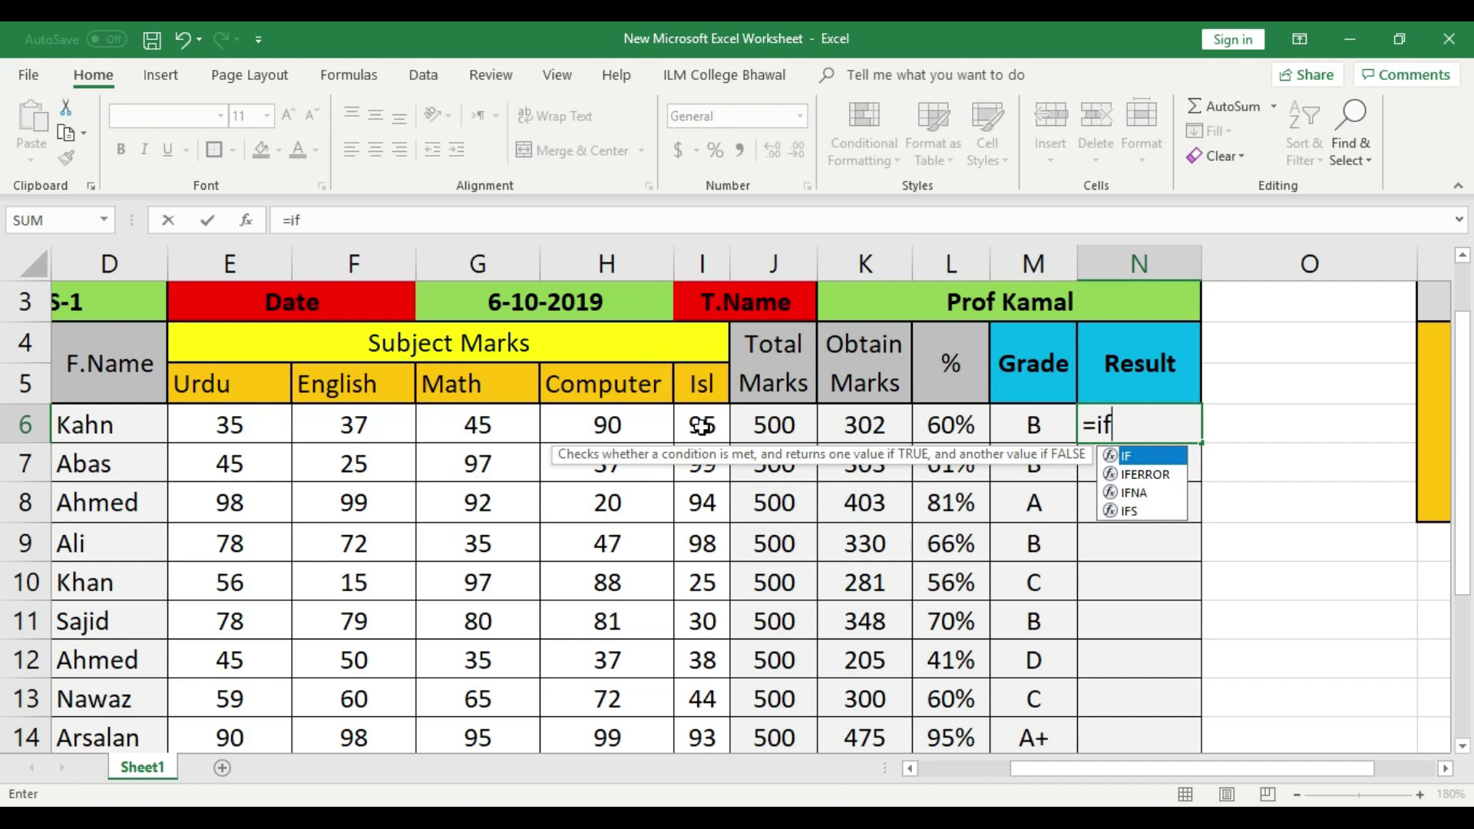
type("(")
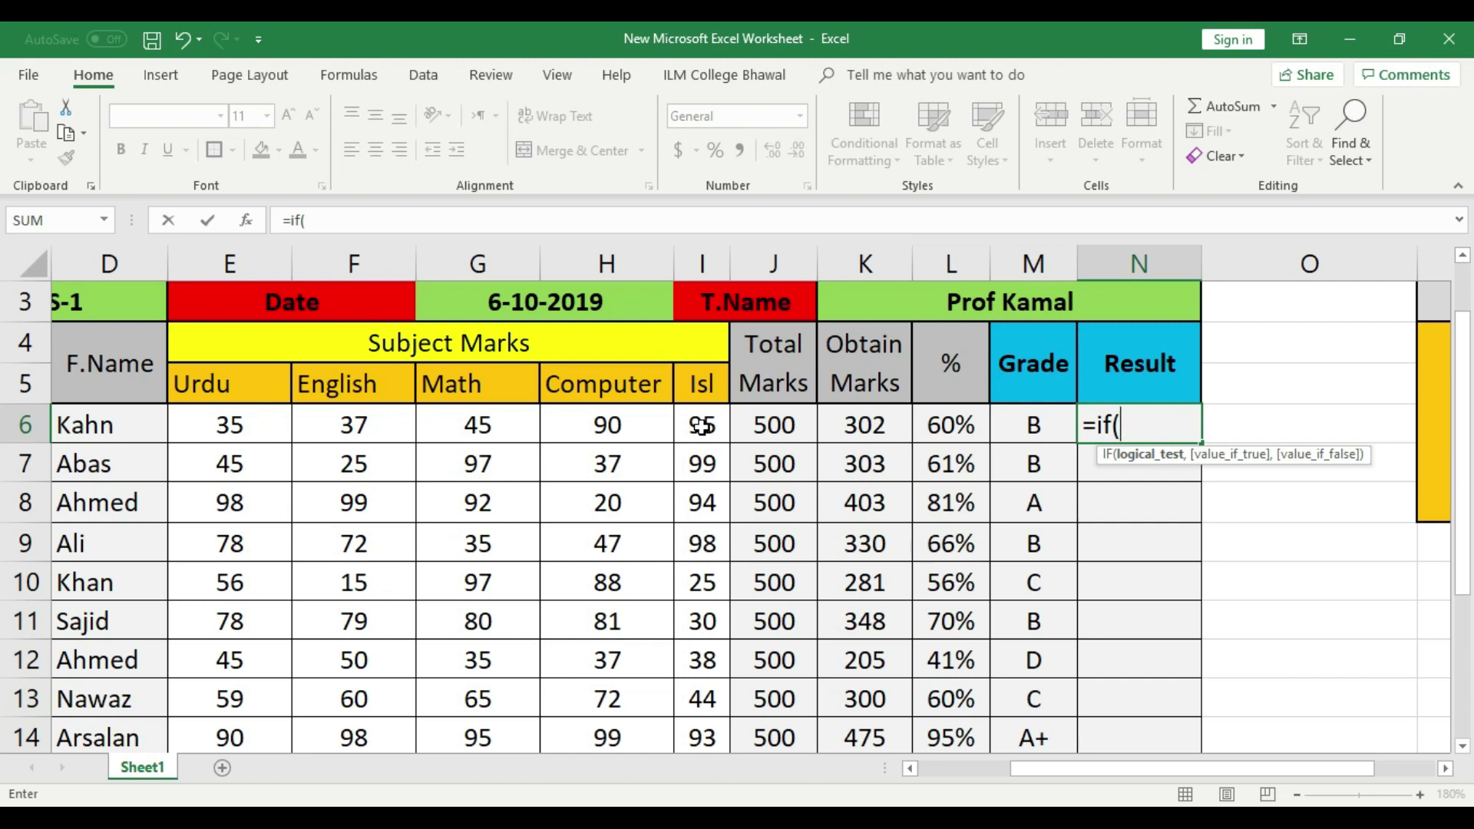
left_click(244, 424)
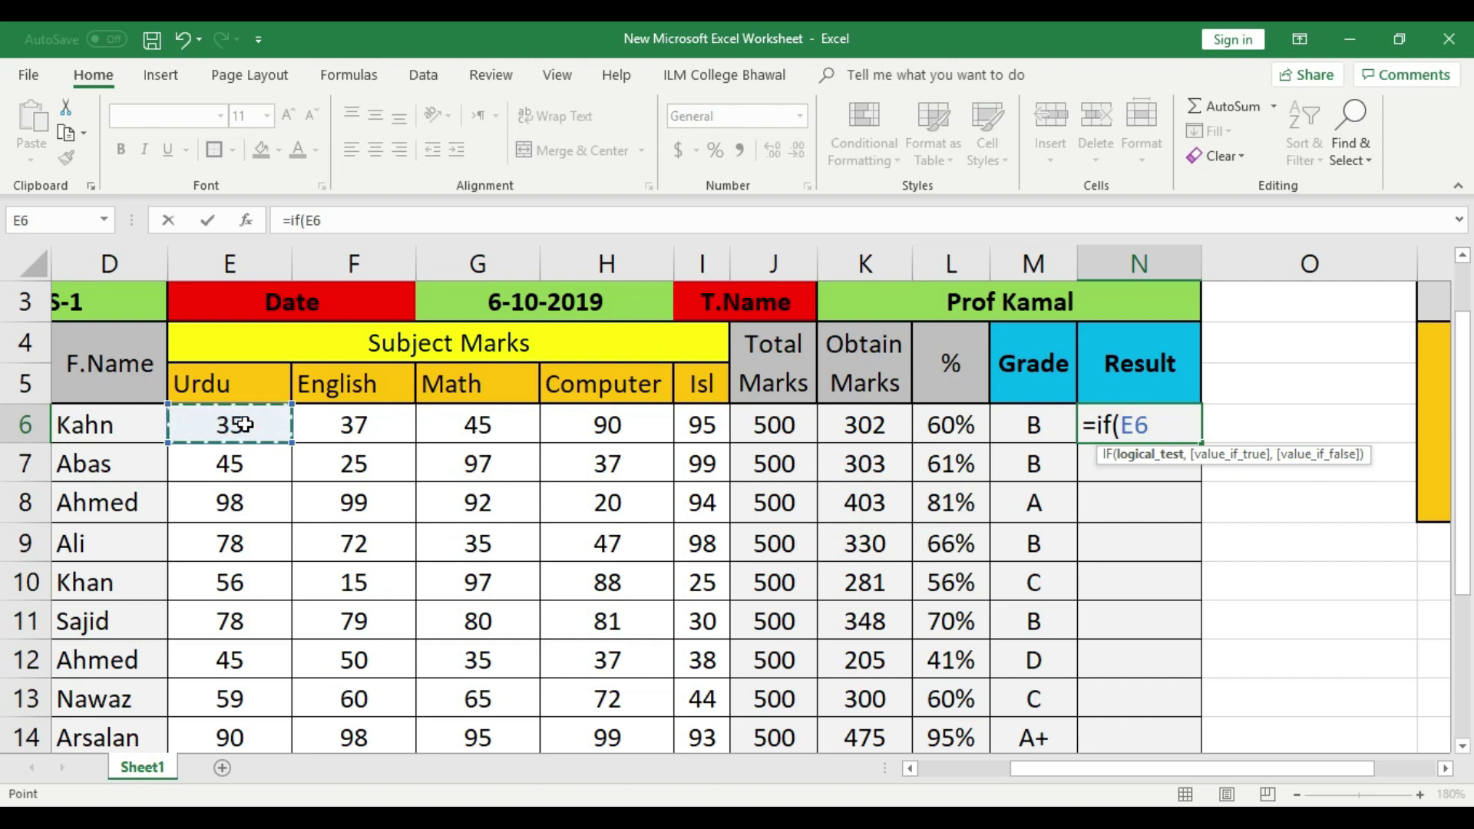
type("<33")
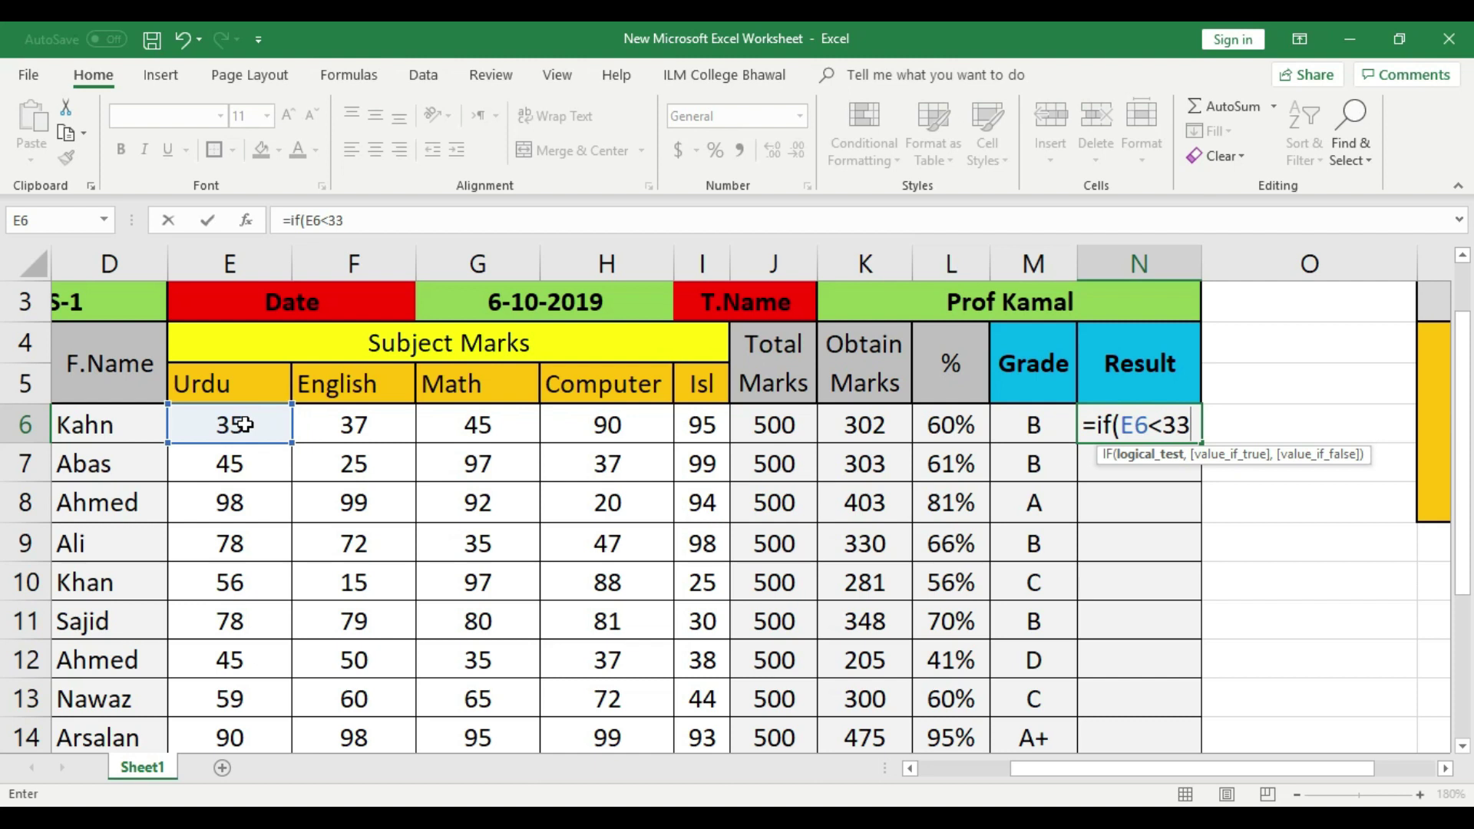
type(",")
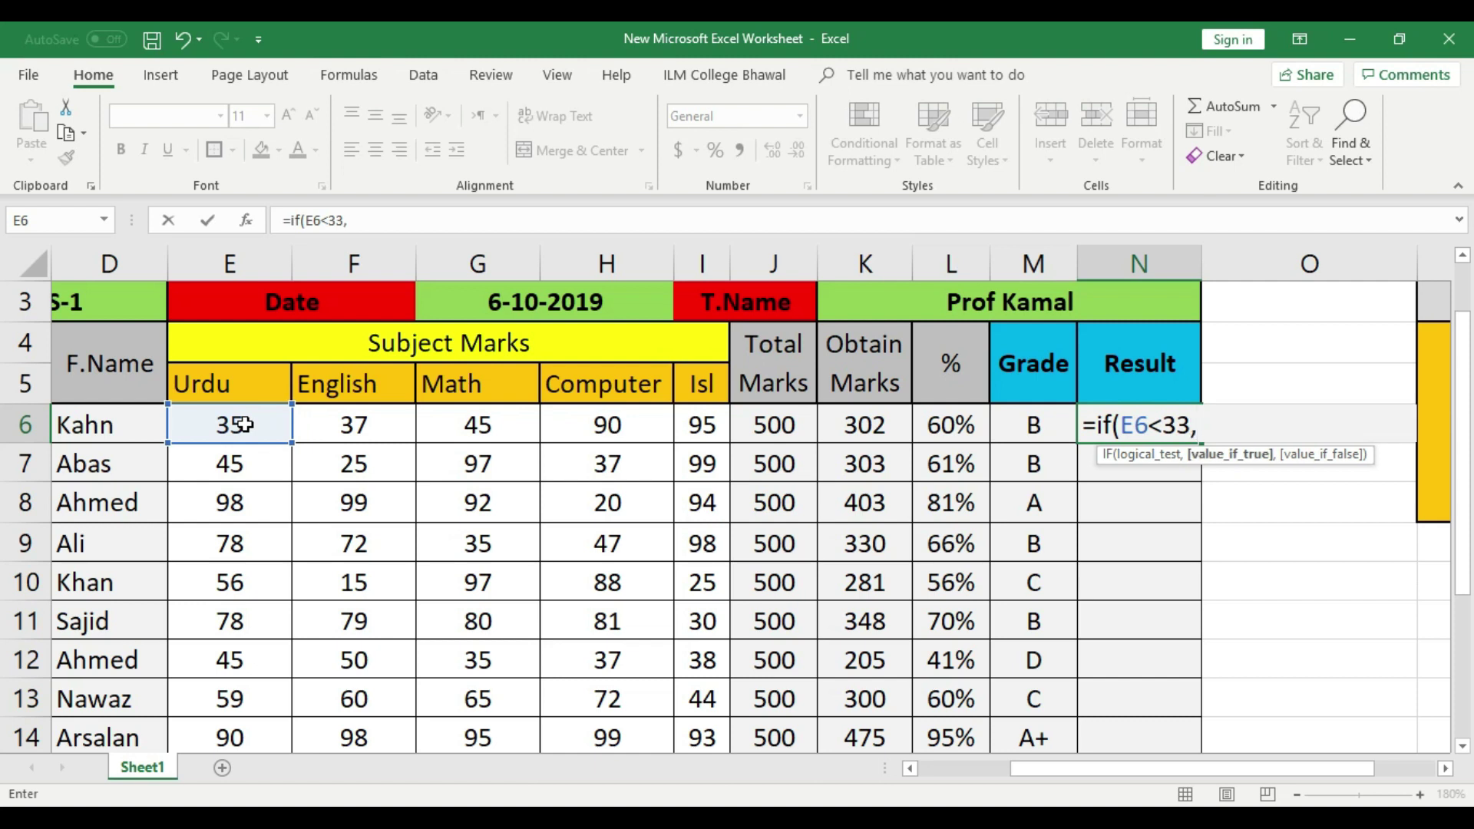
type("\"Fail")
type(",")
key("BackSpace")
type("\"")
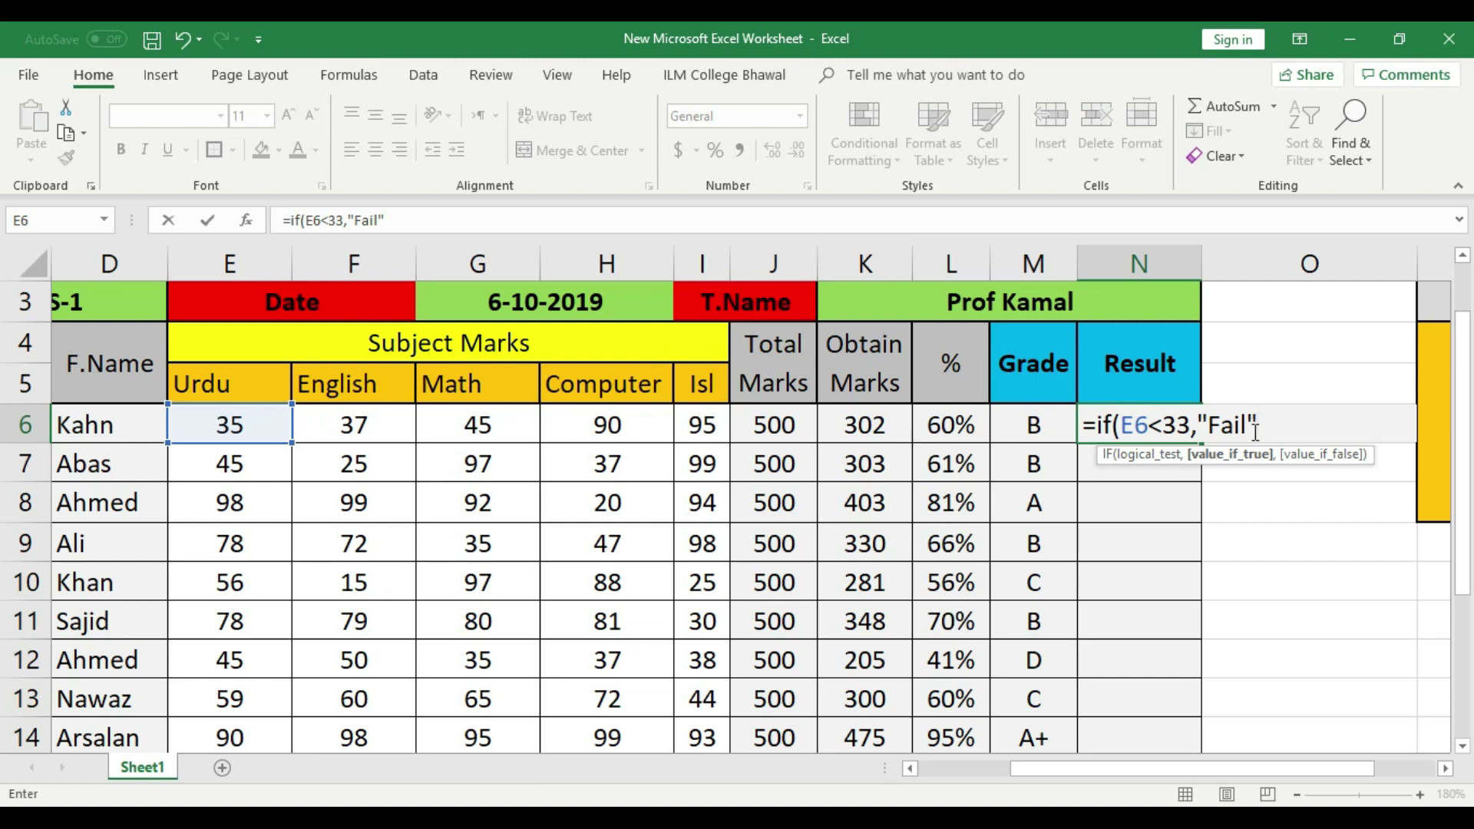
- Nest a second IF in the N6 formula that returns "Fail" when the English mark meets F6<33
type(",")
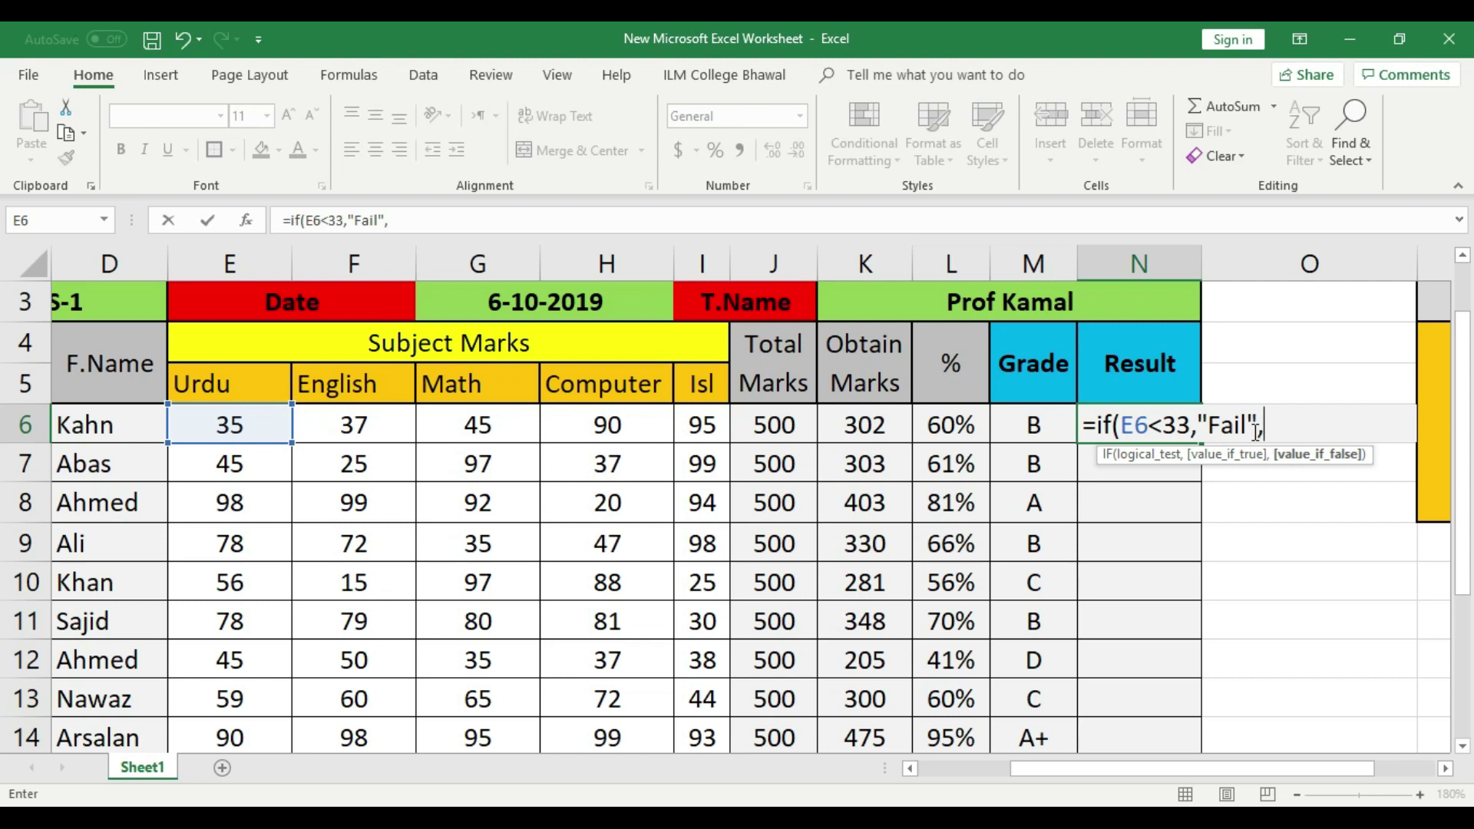
type("if")
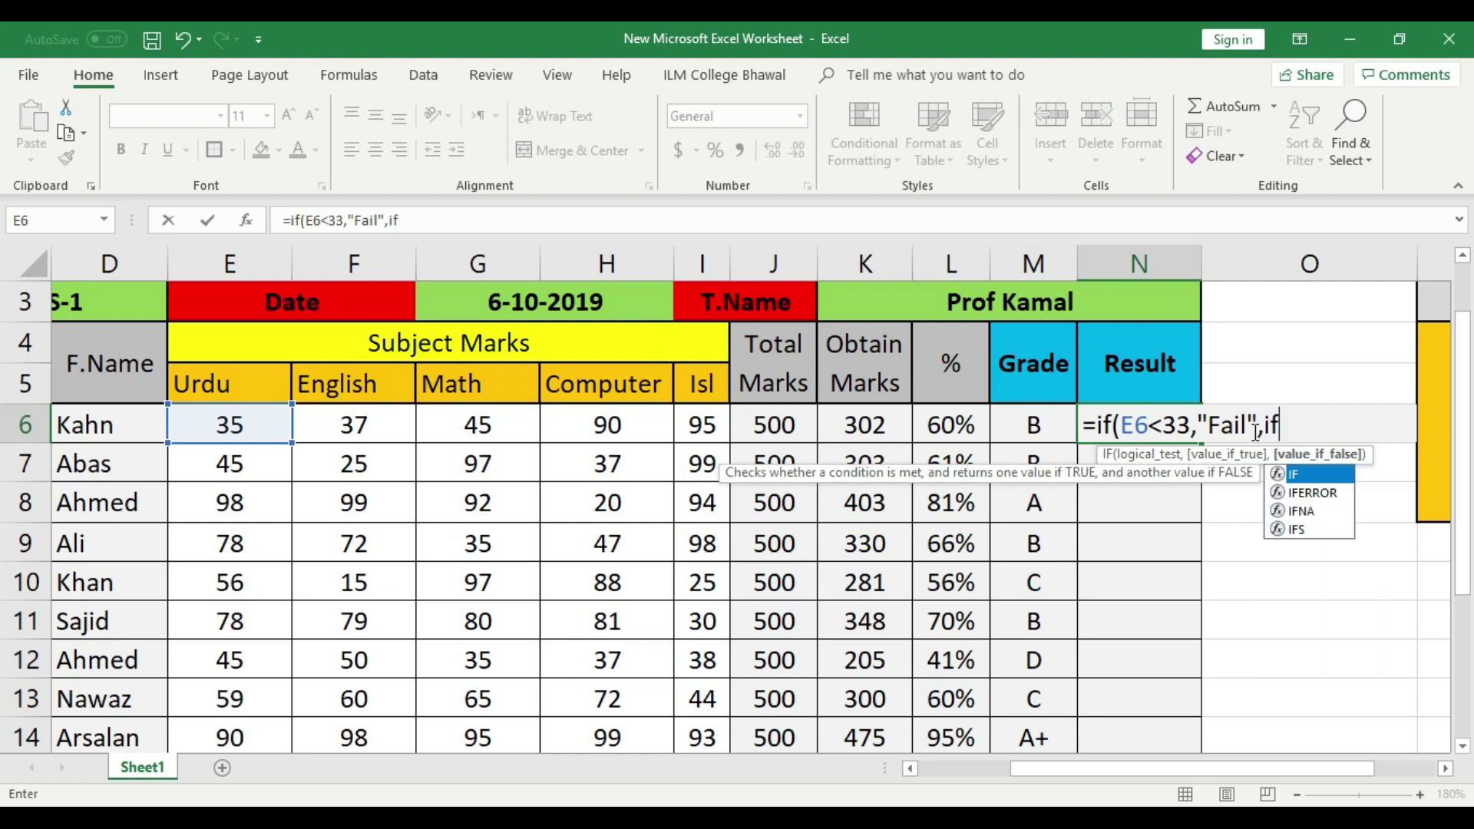
type("(")
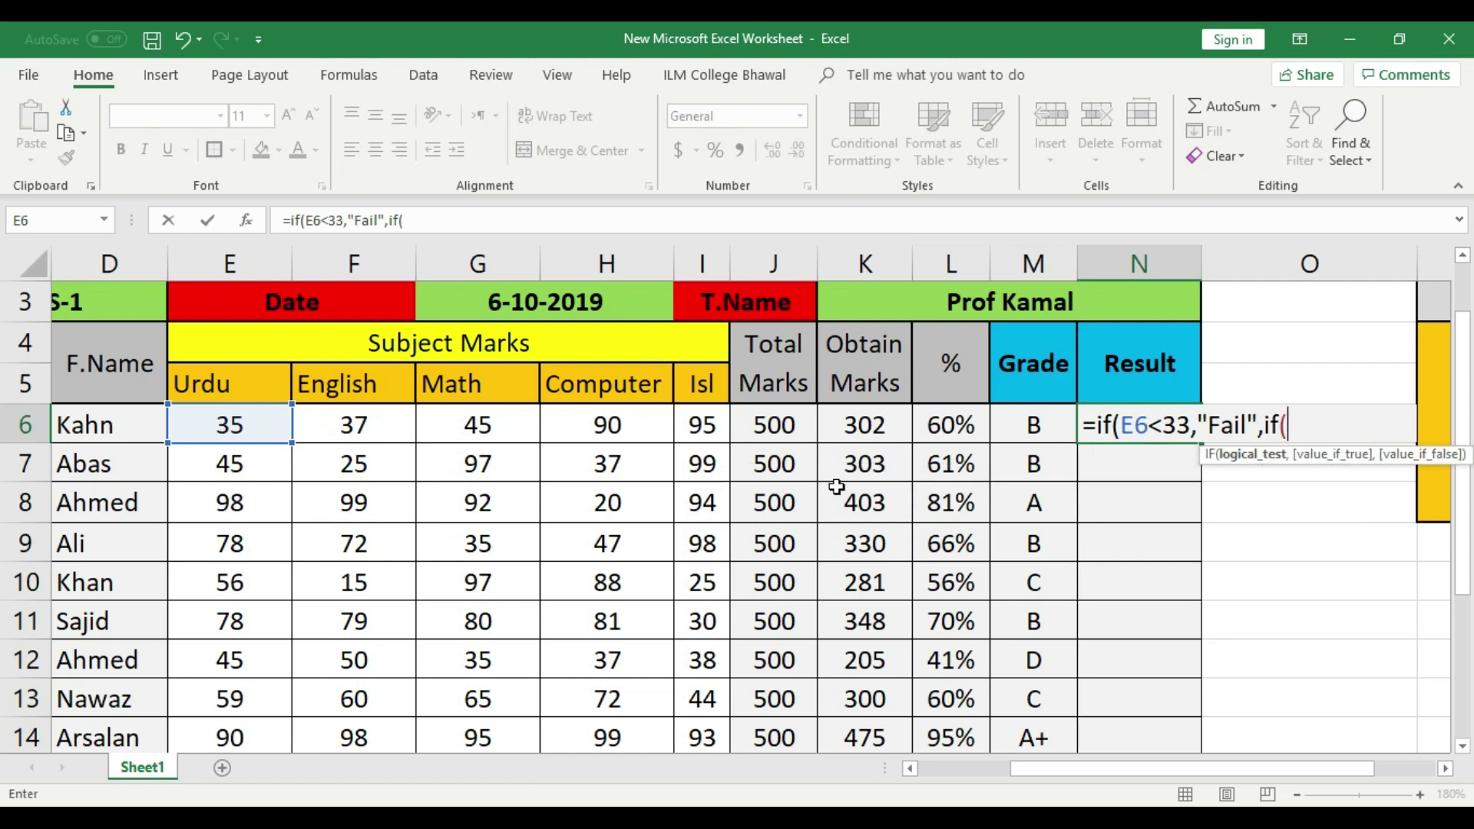
left_click(369, 427)
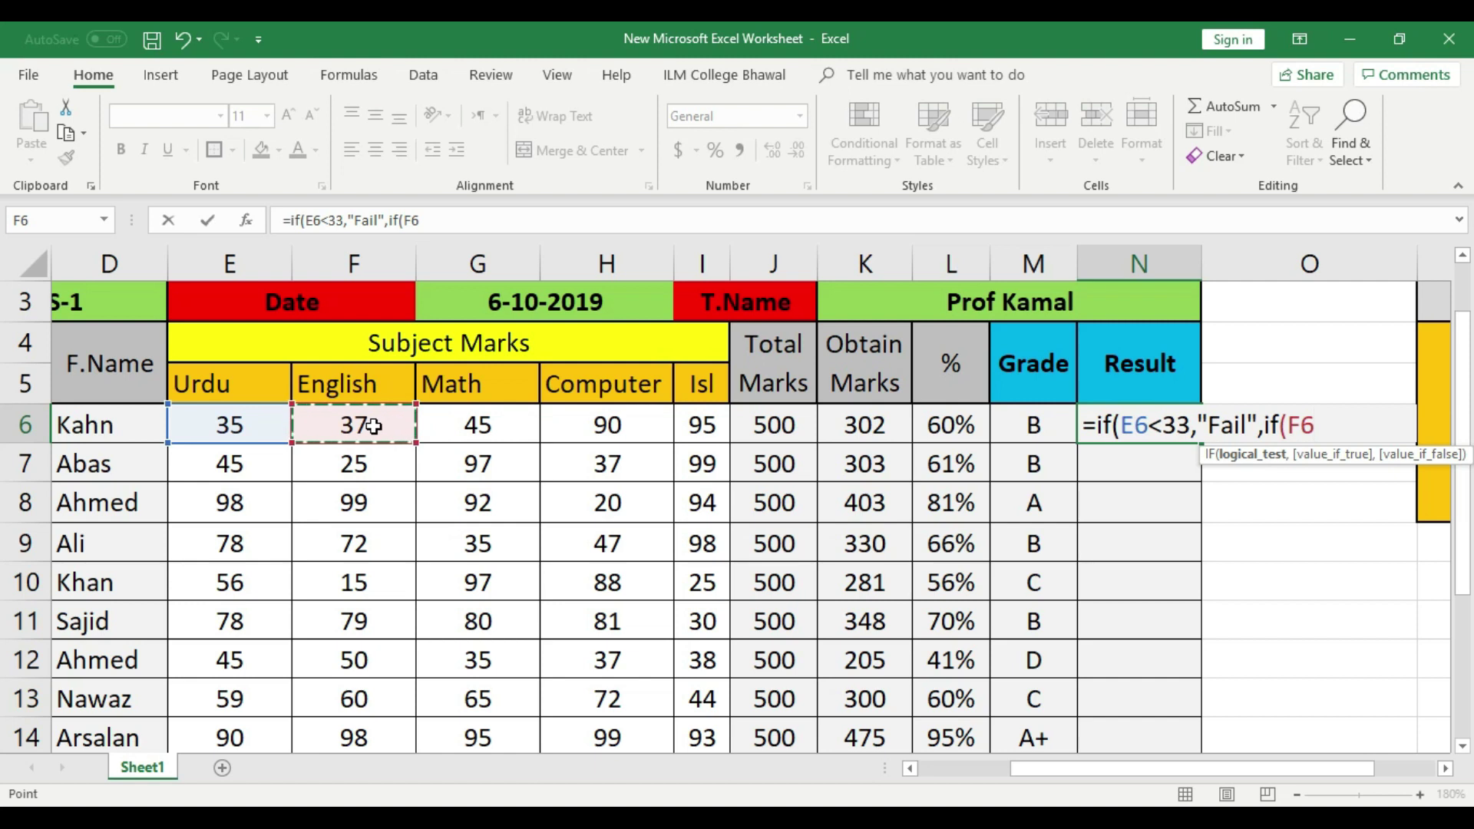
type("<33")
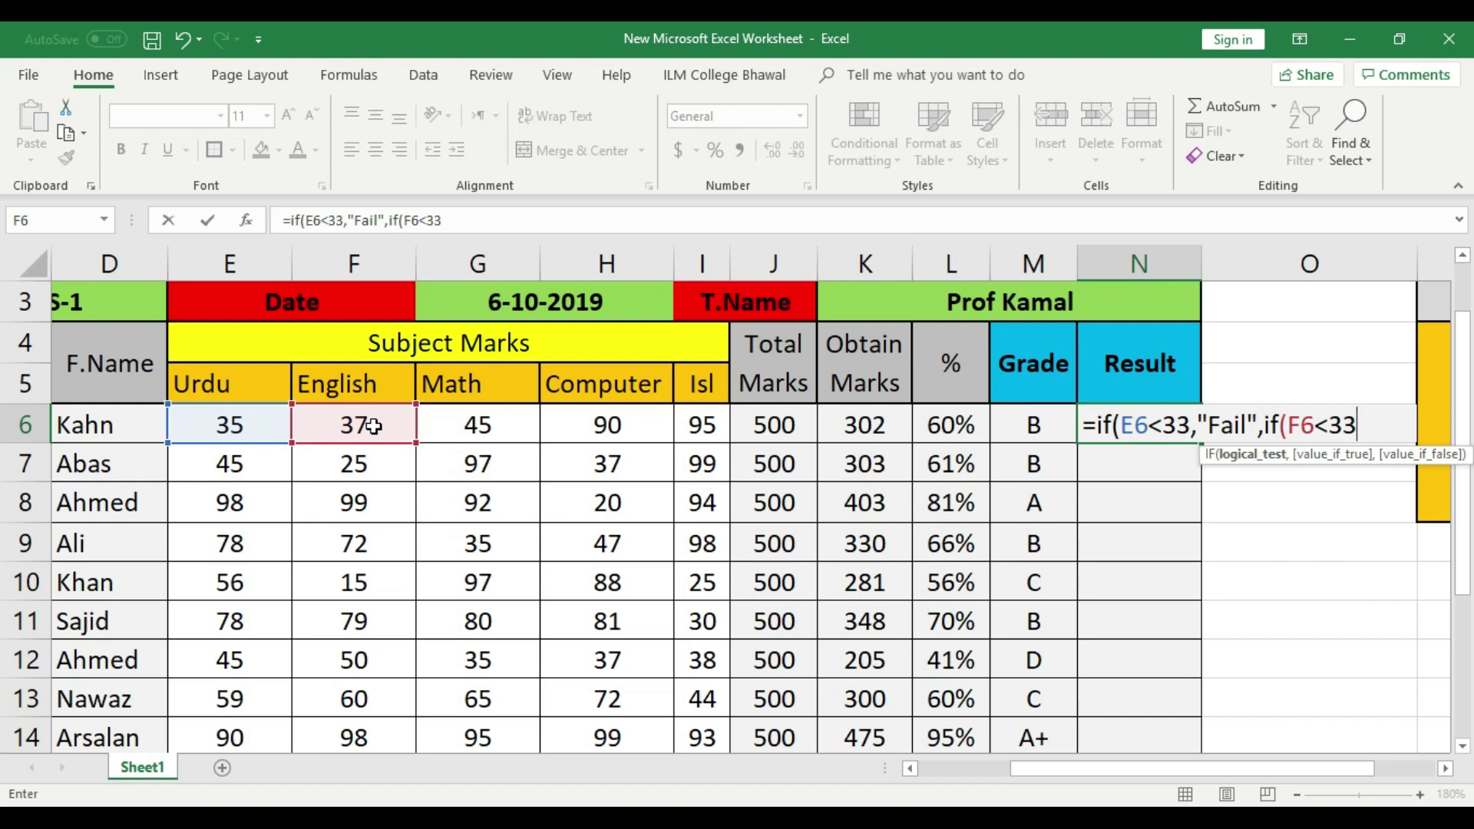
type(",")
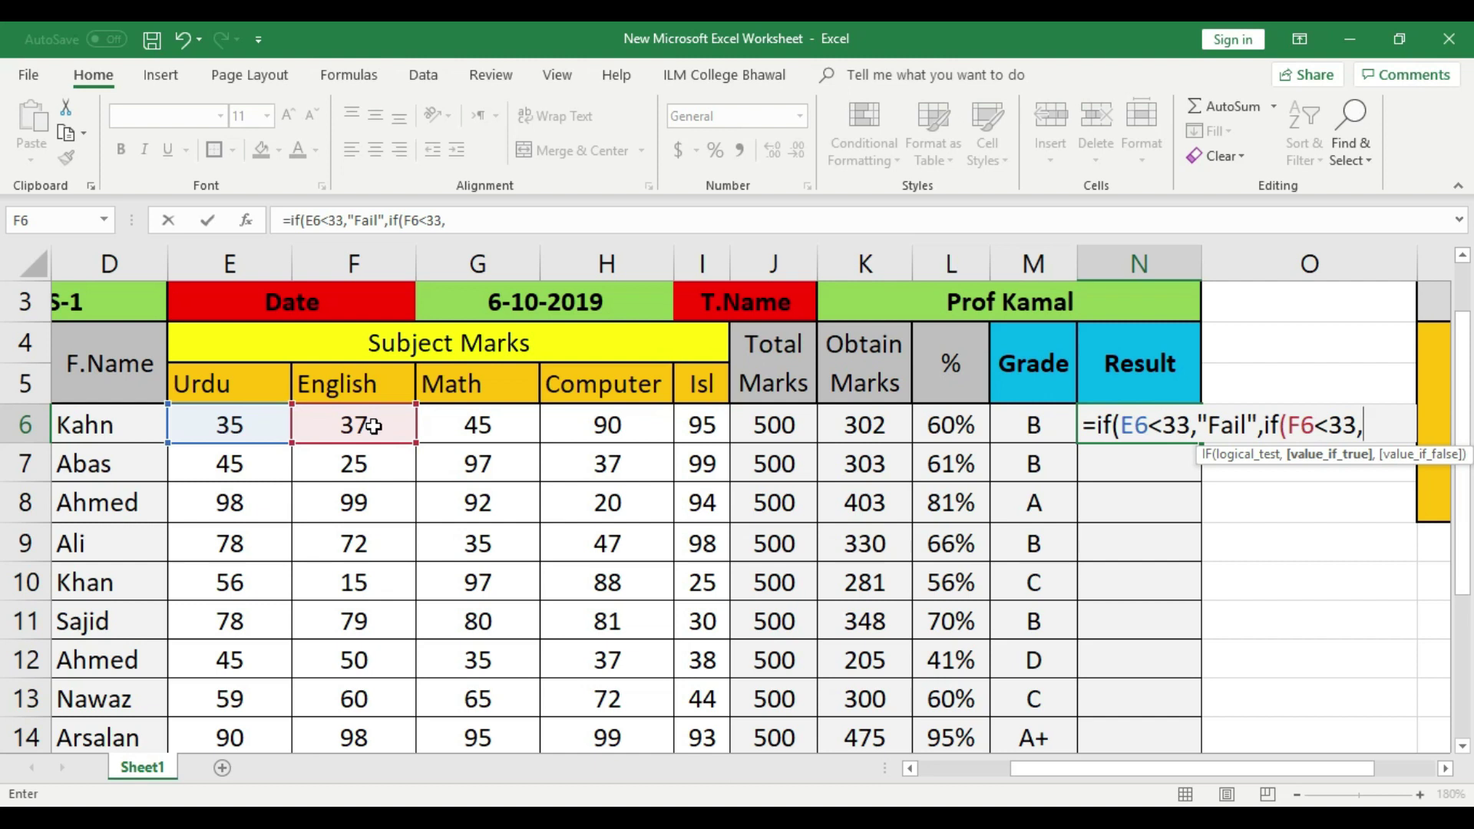
type("\"Fail")
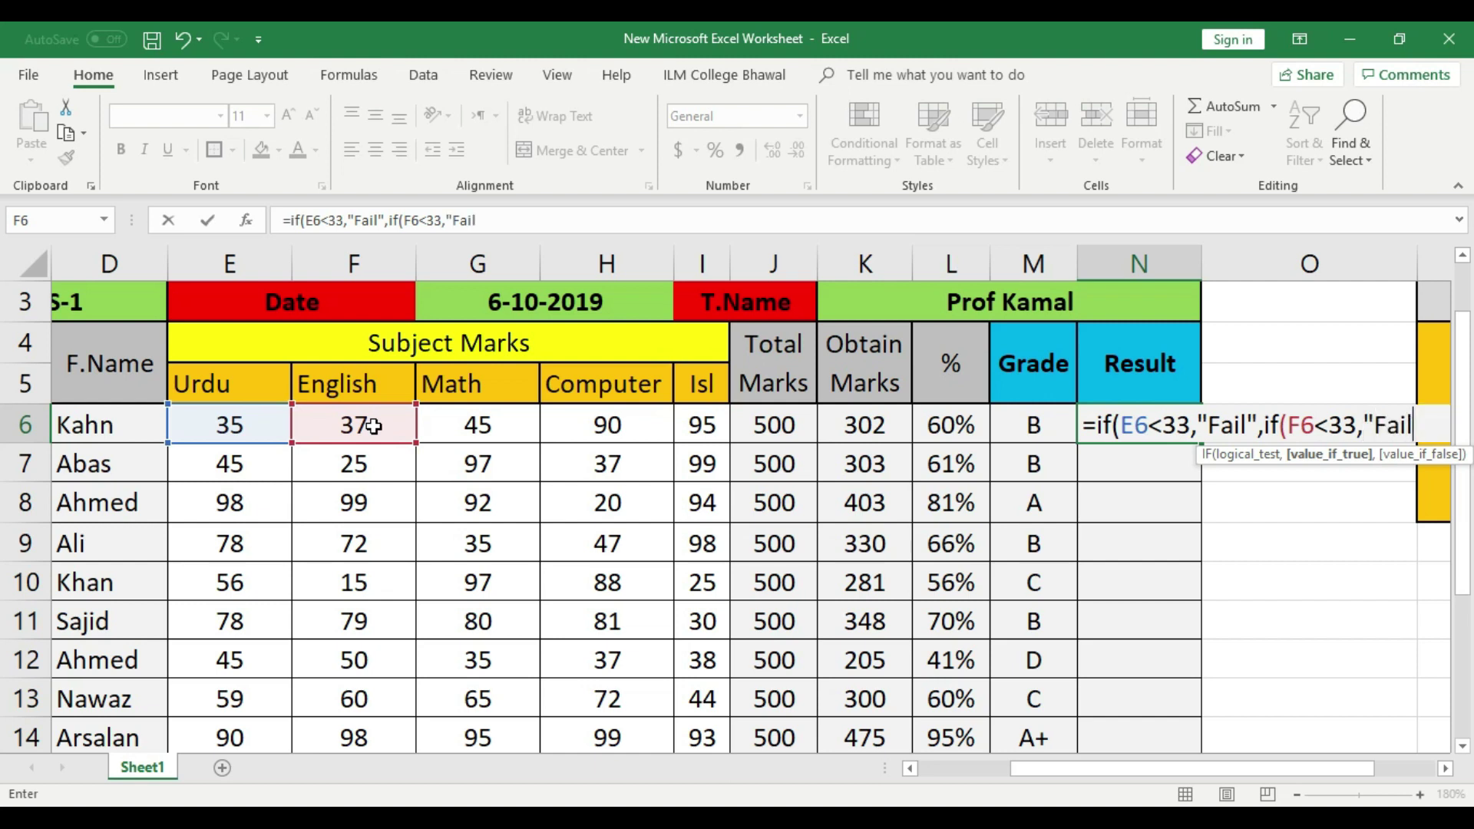
type("\"")
- Nest a third IF in the N6 formula that returns "Fail" when the Math mark meets G6<33
type(",")
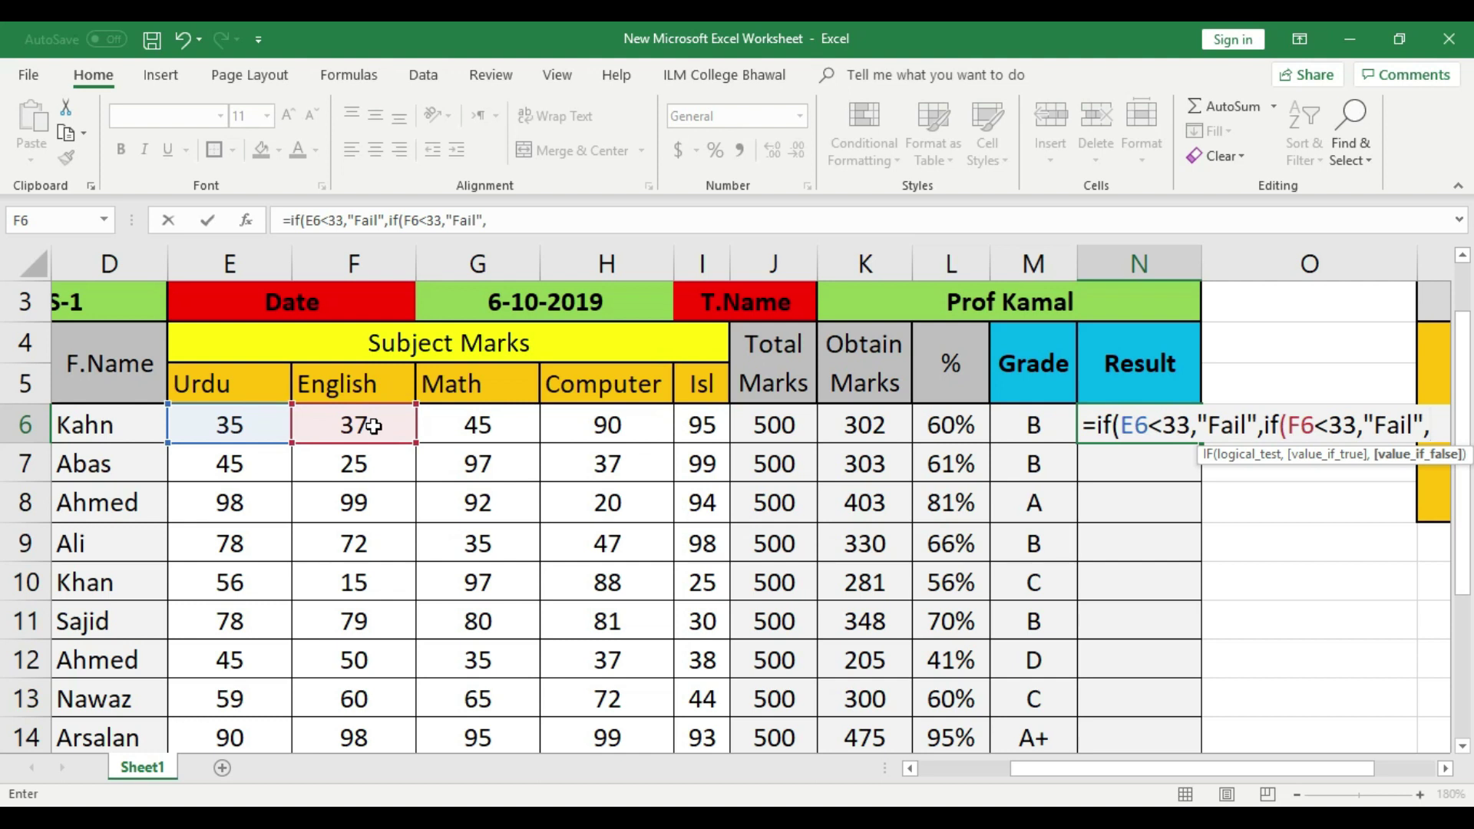
type("if")
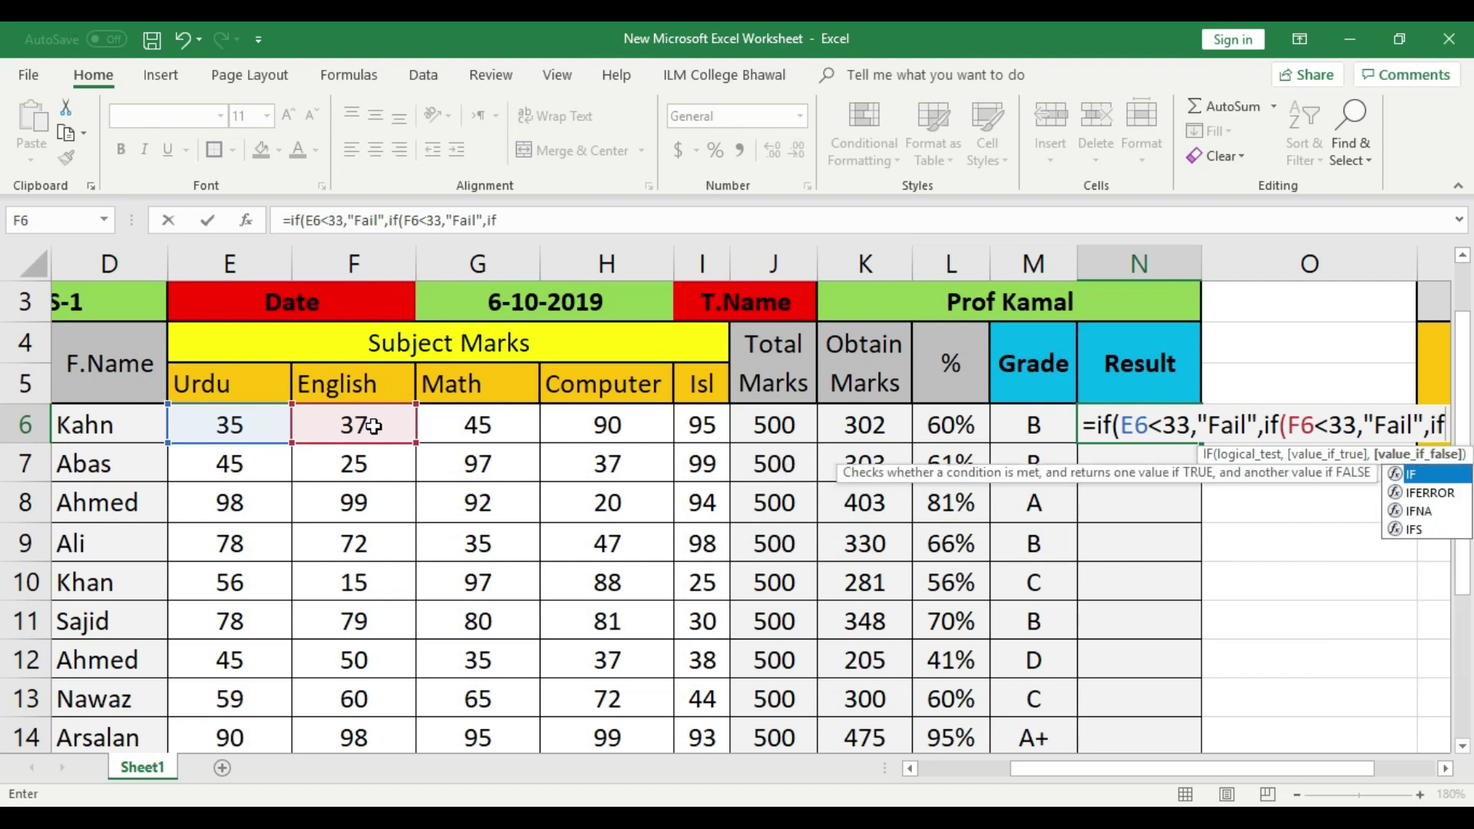
type("(")
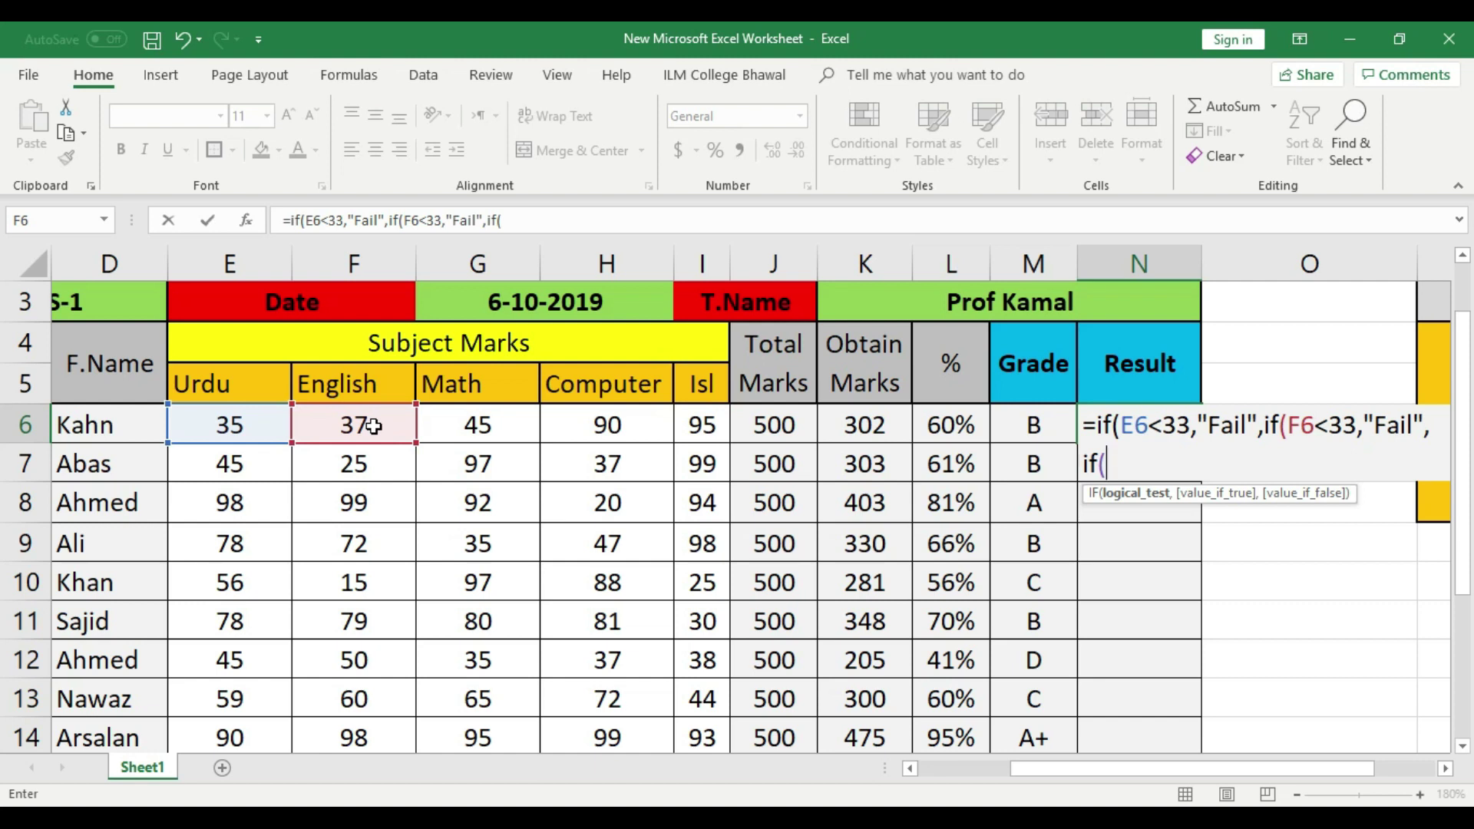
left_click(500, 426)
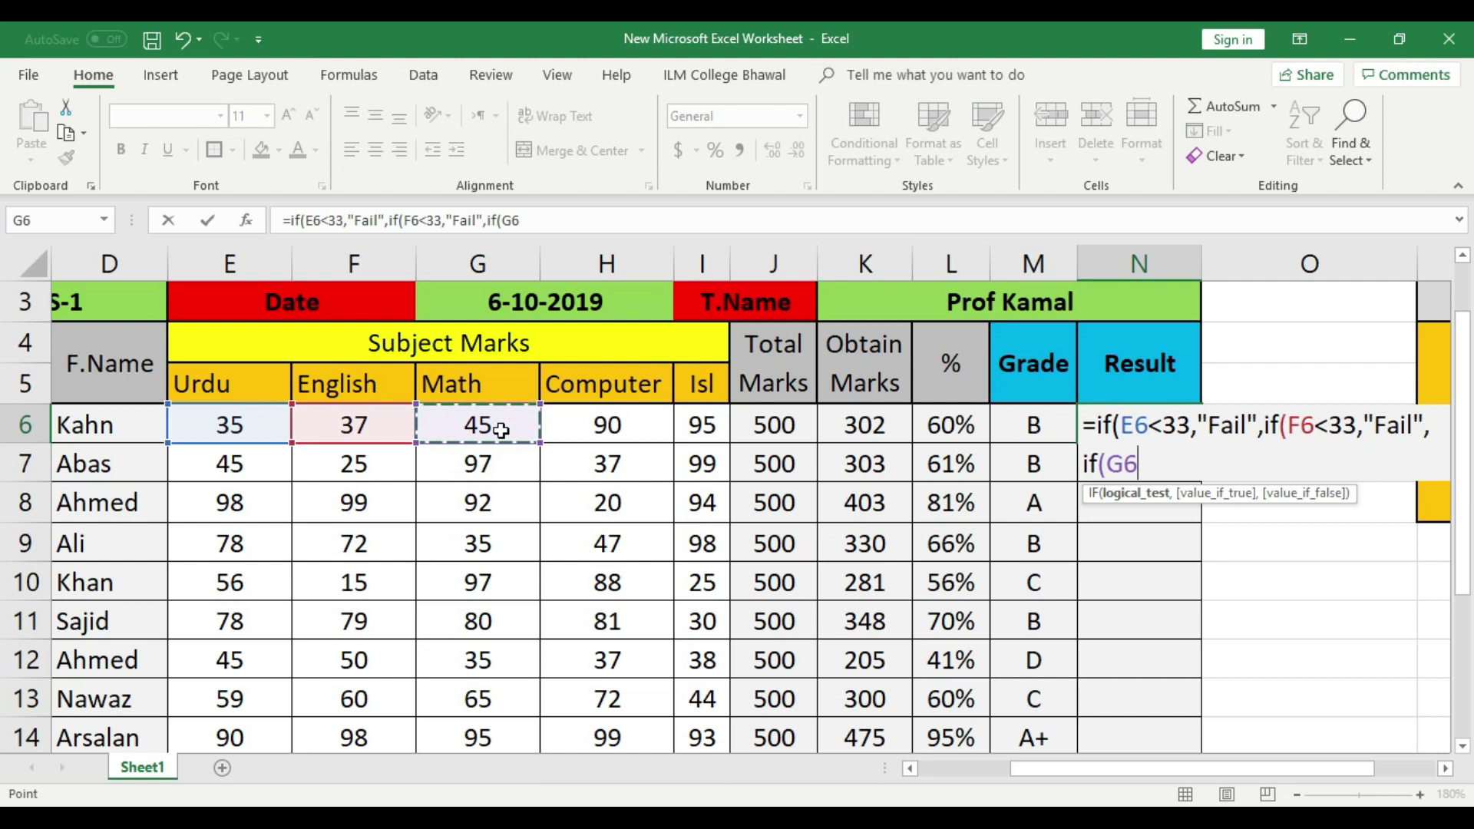
type("<33")
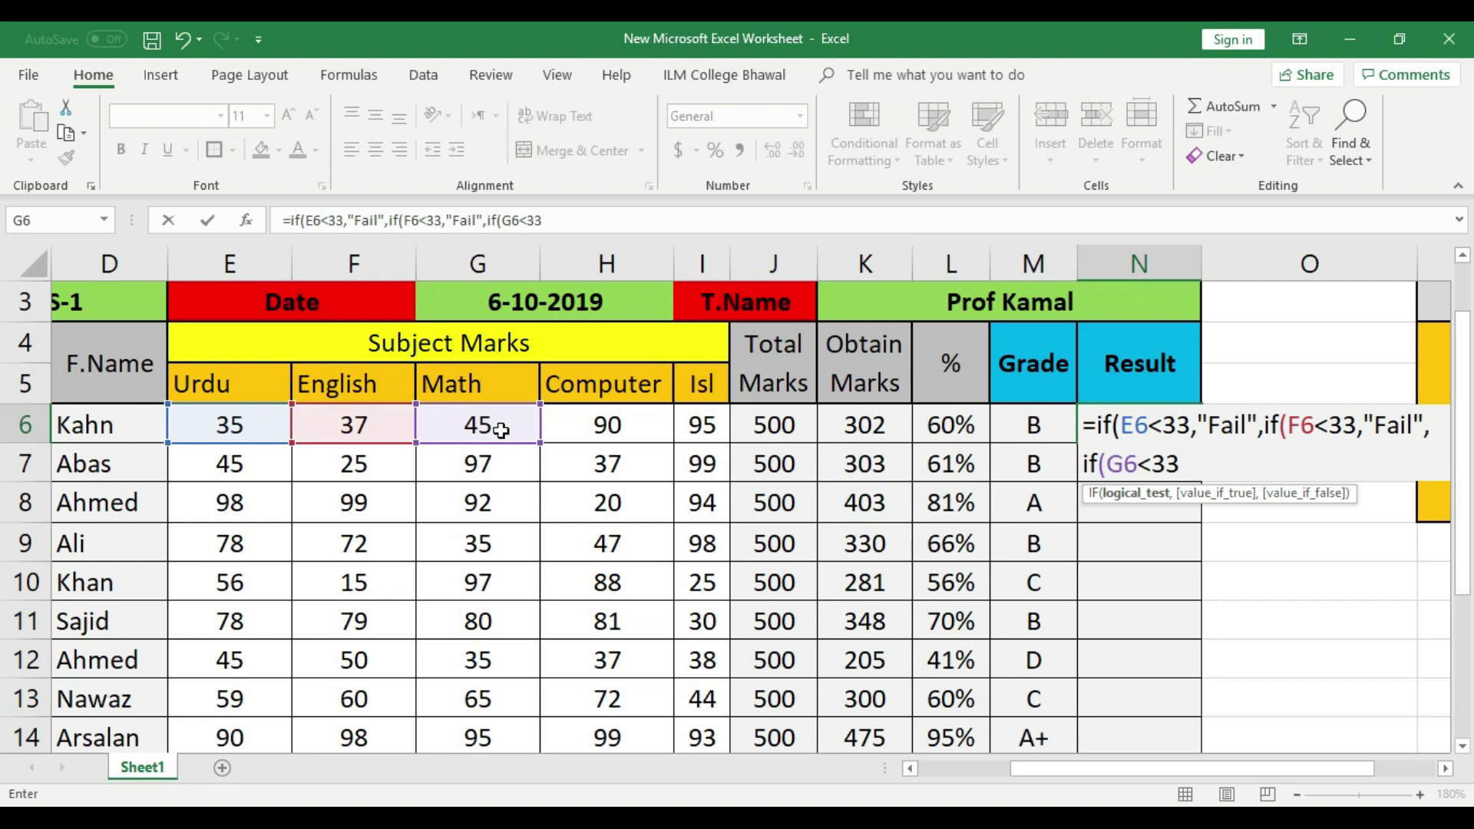
type(",\"")
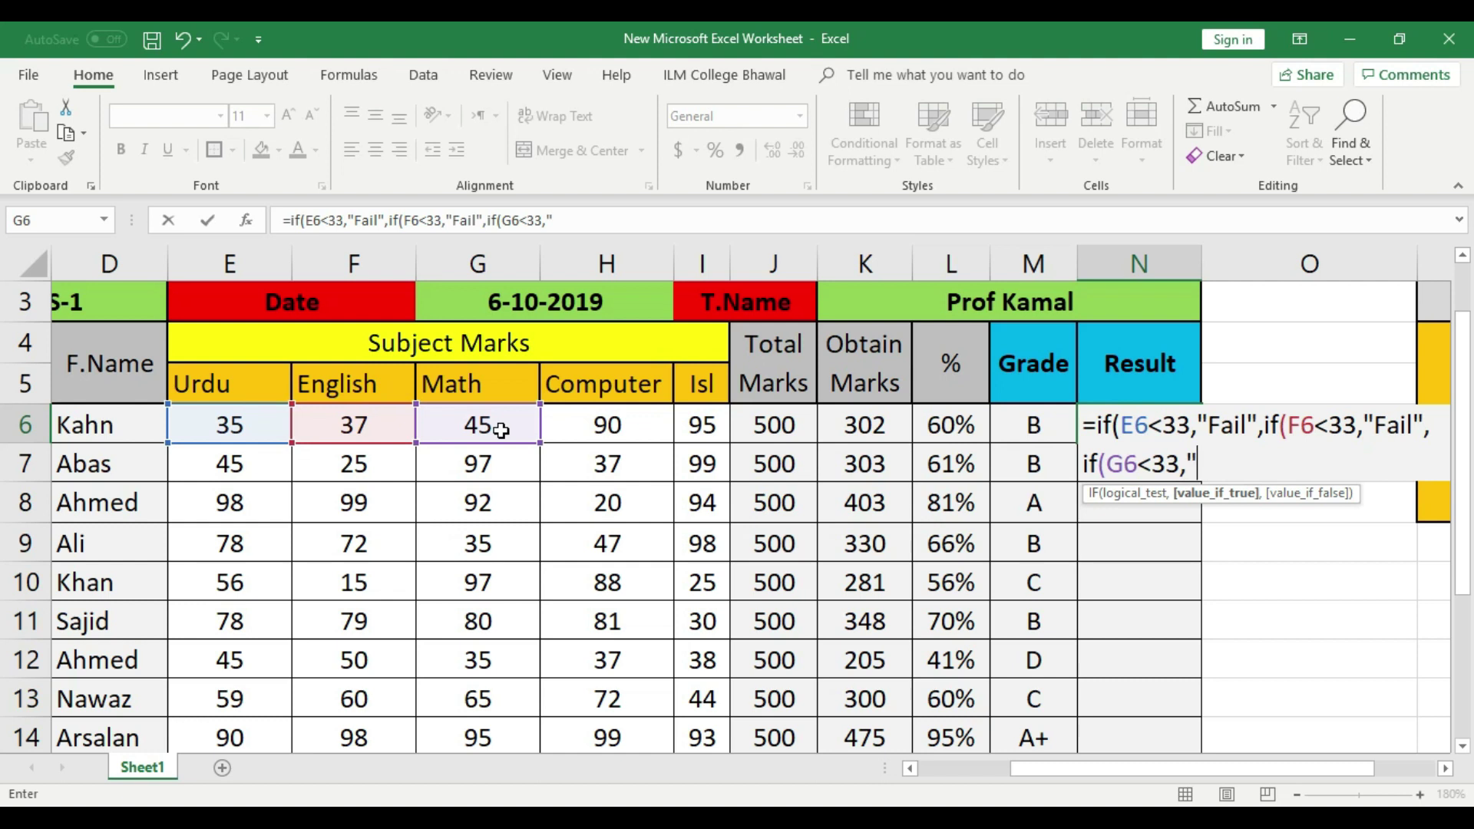
type("Fail")
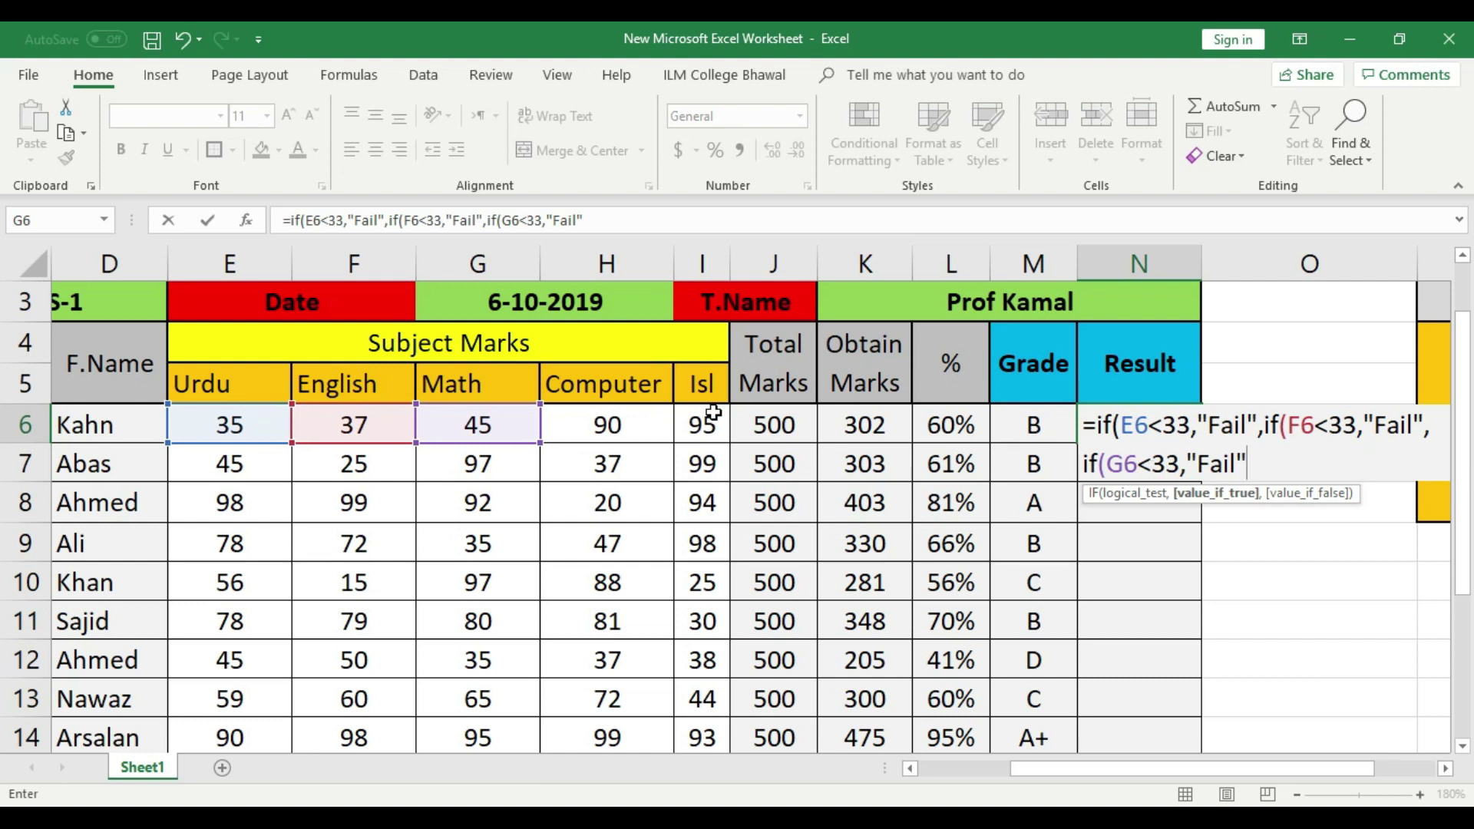
- Nest a fourth IF in the N6 formula that returns "Fail" when the Computer mark meets H6<33
type(",")
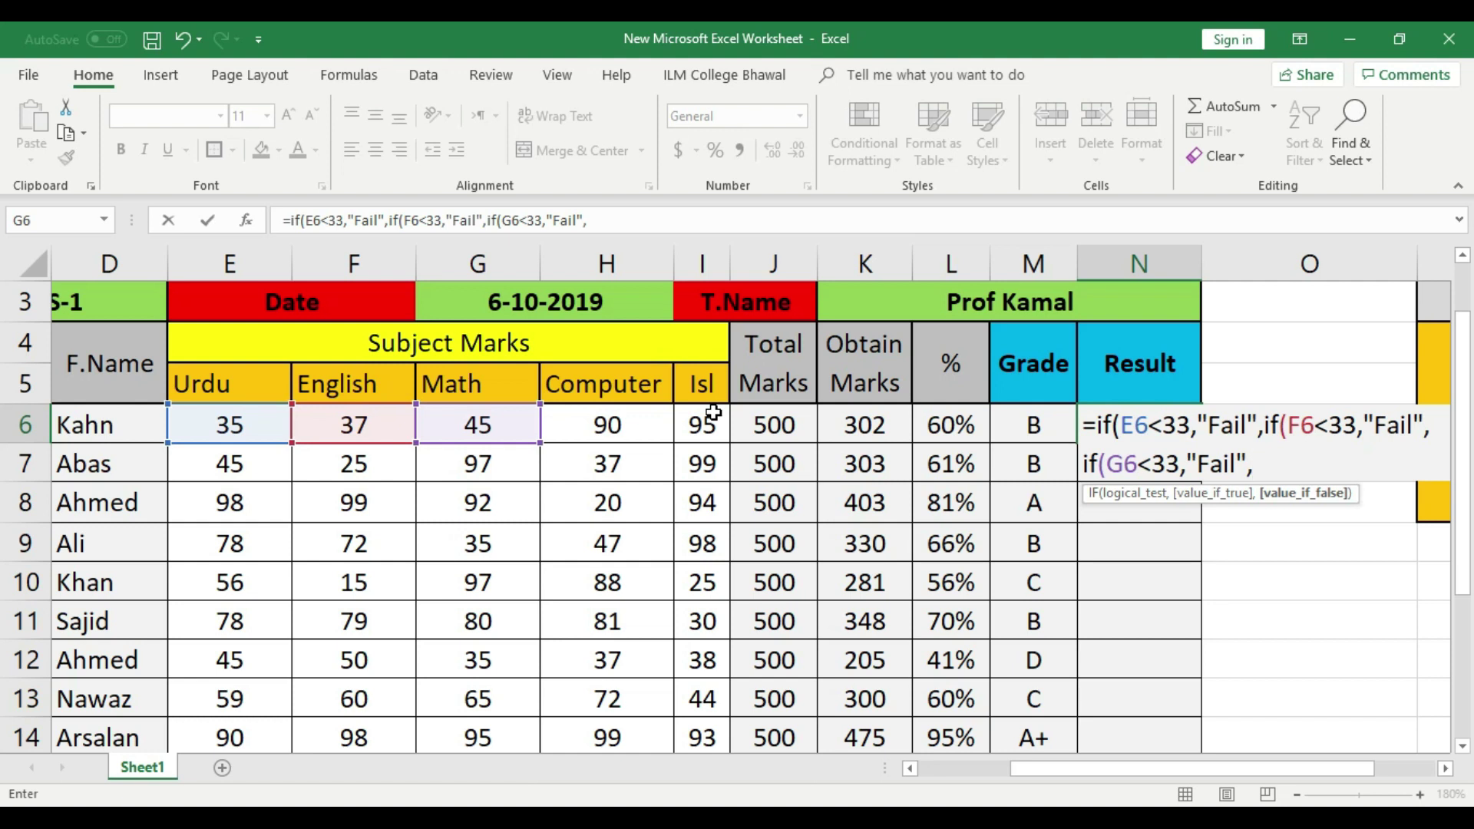
type("if")
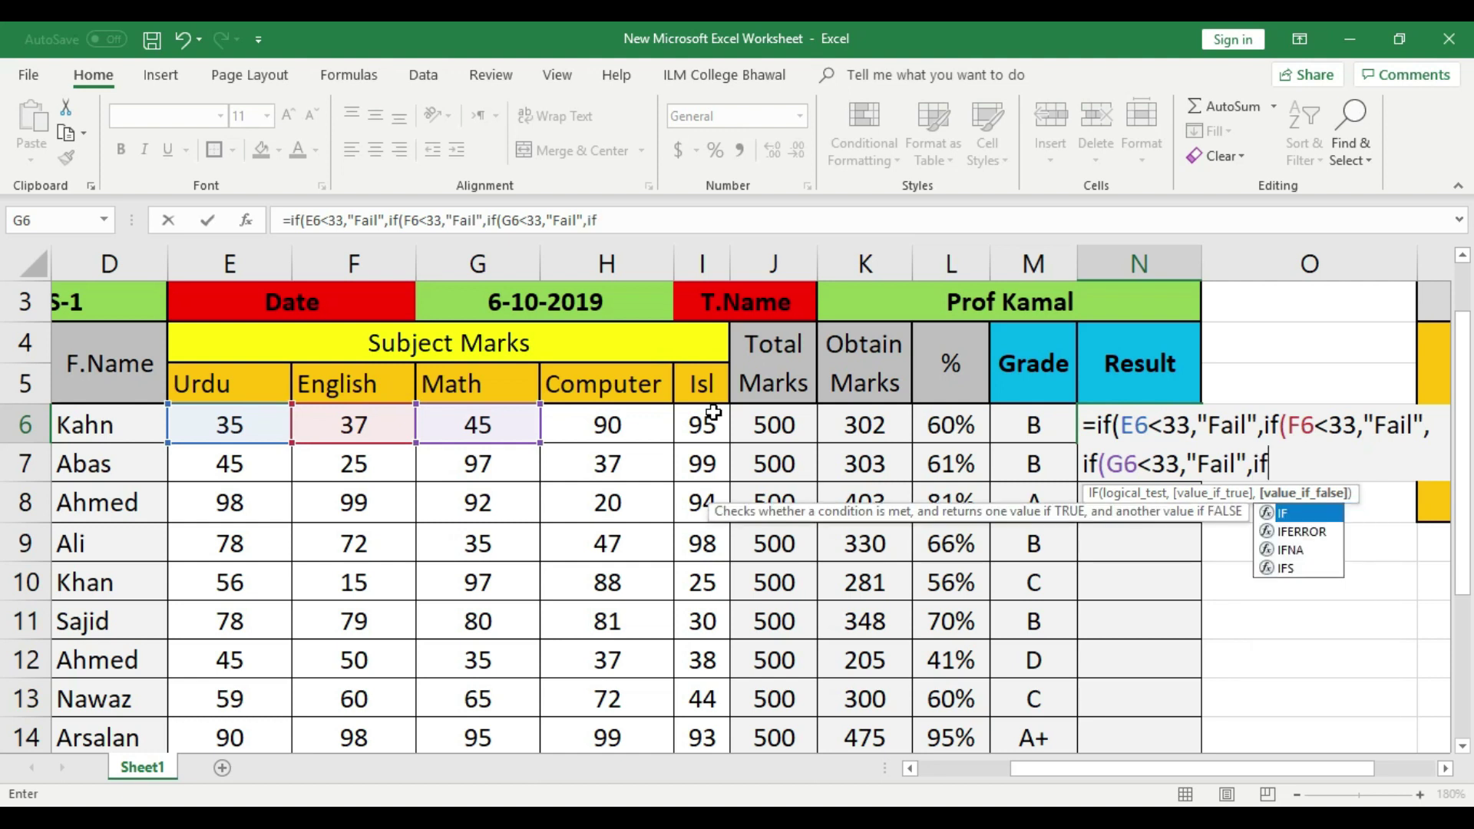
type("(")
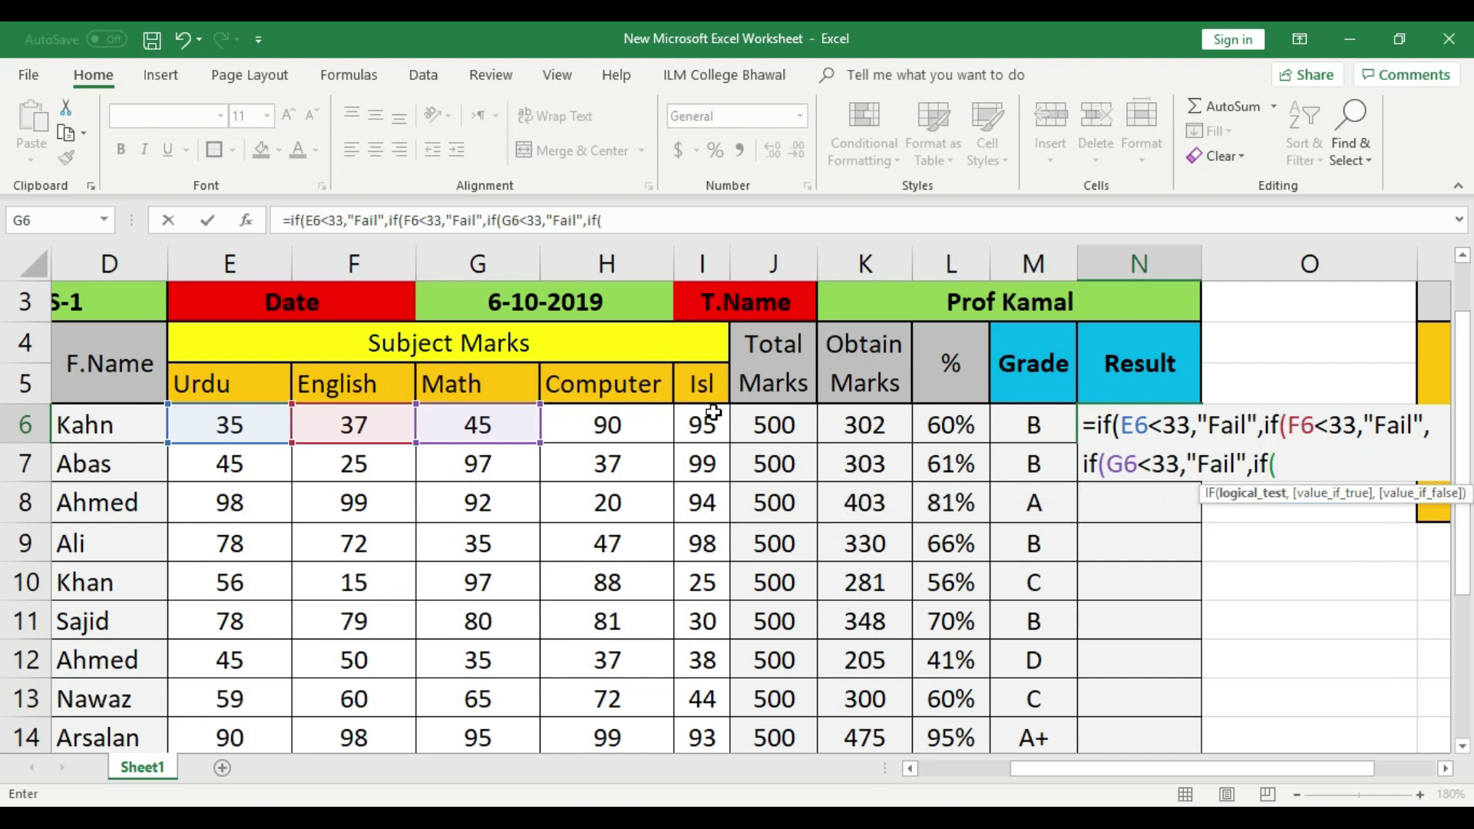
left_click(622, 428)
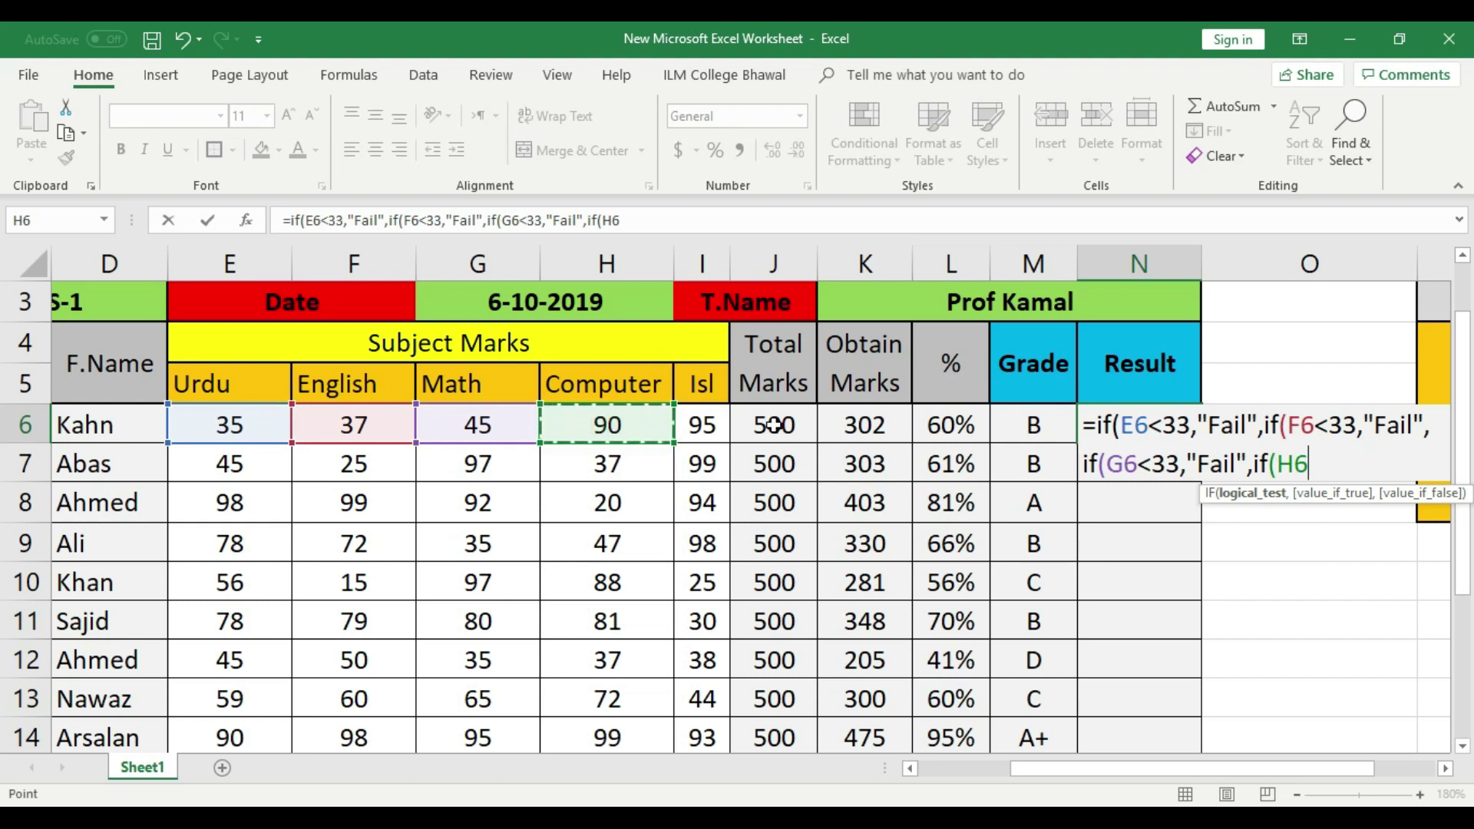
type("<33")
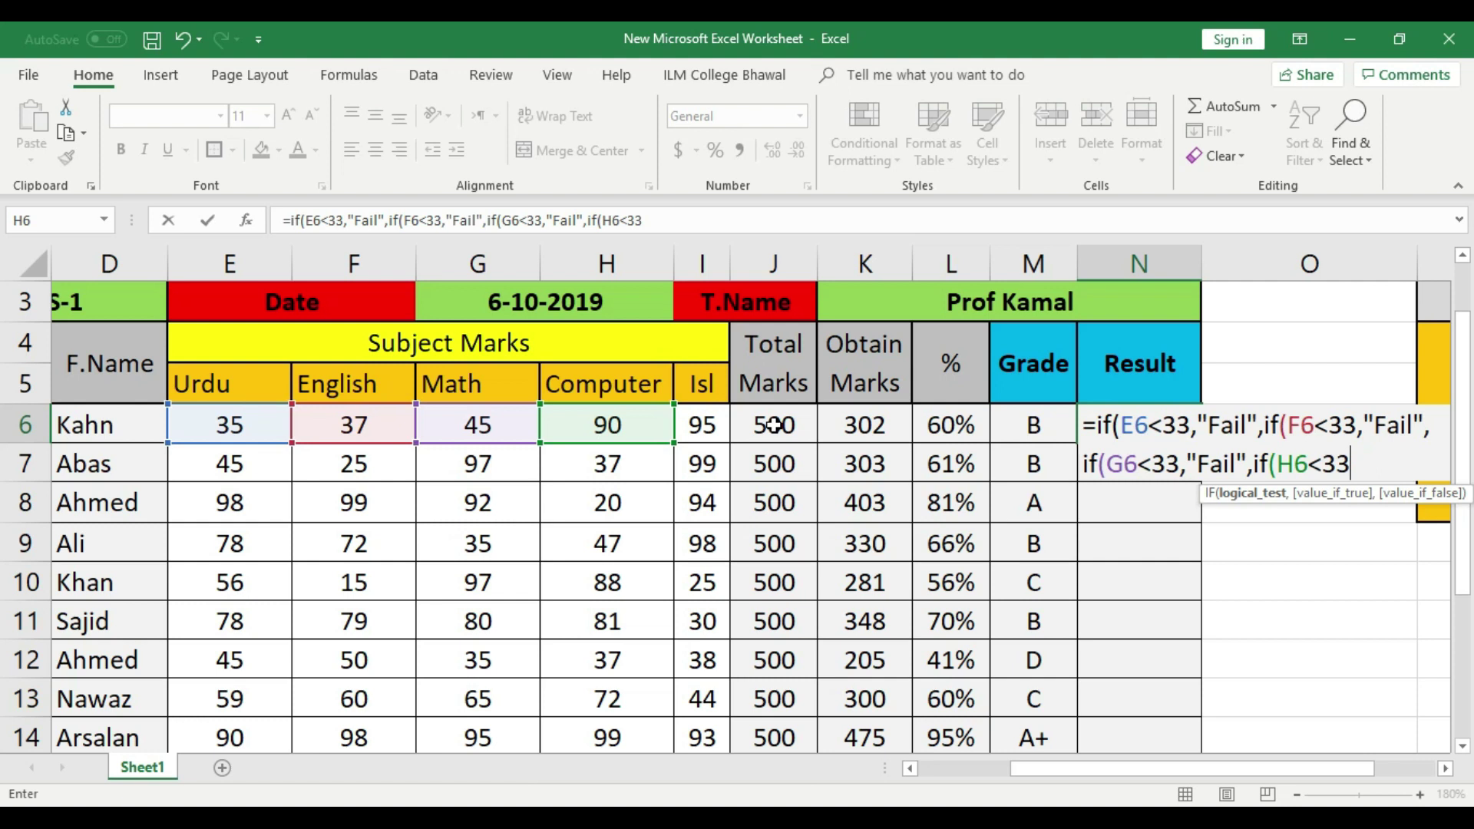
type(",\"")
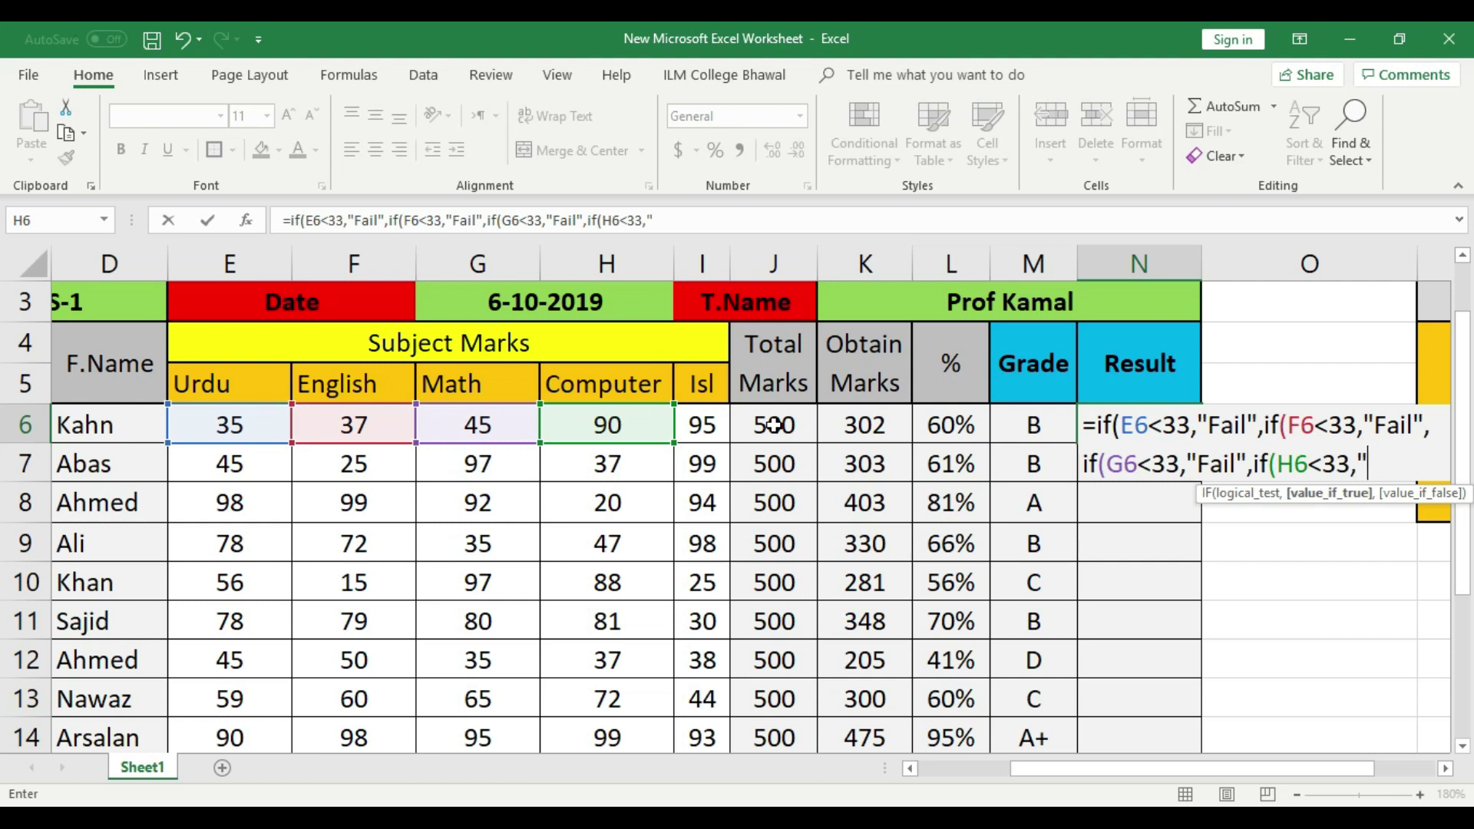
type("f")
key("BackSpace")
type("Fail")
- Nest a fifth IF in the N6 formula that returns "Fail" when the Isl mark meets I6<33
type(",")
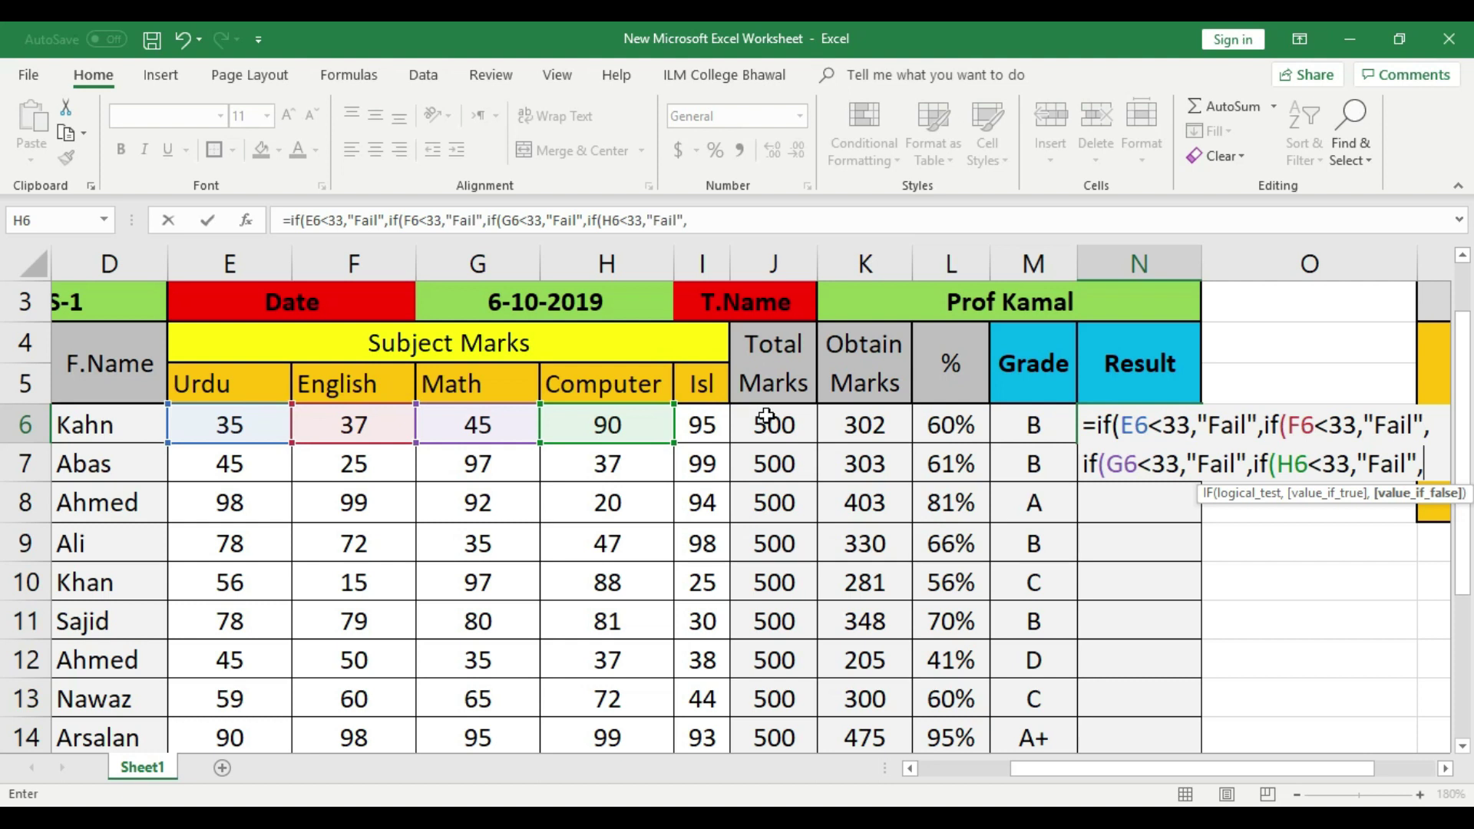
type("if")
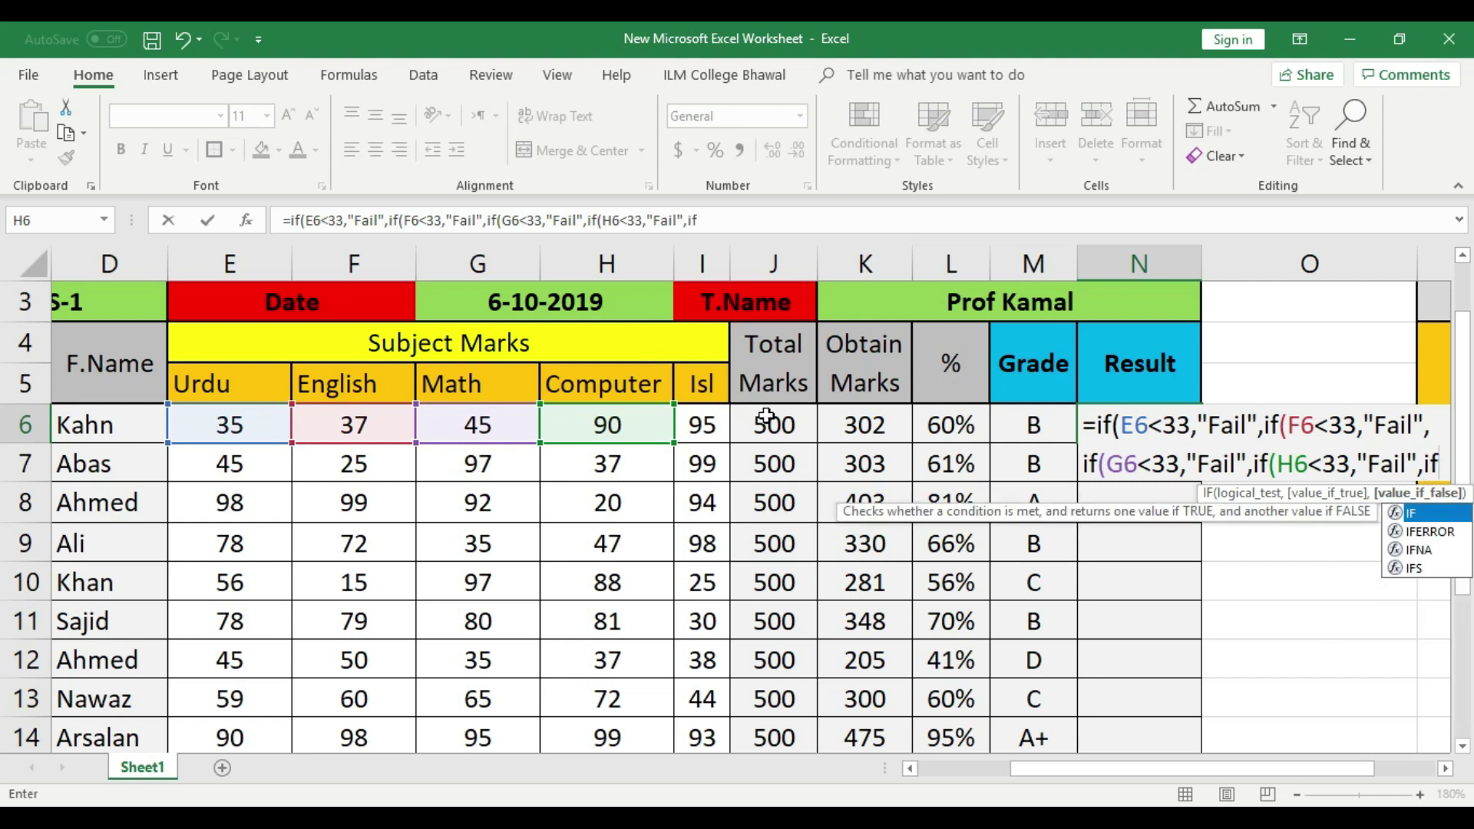
type("(")
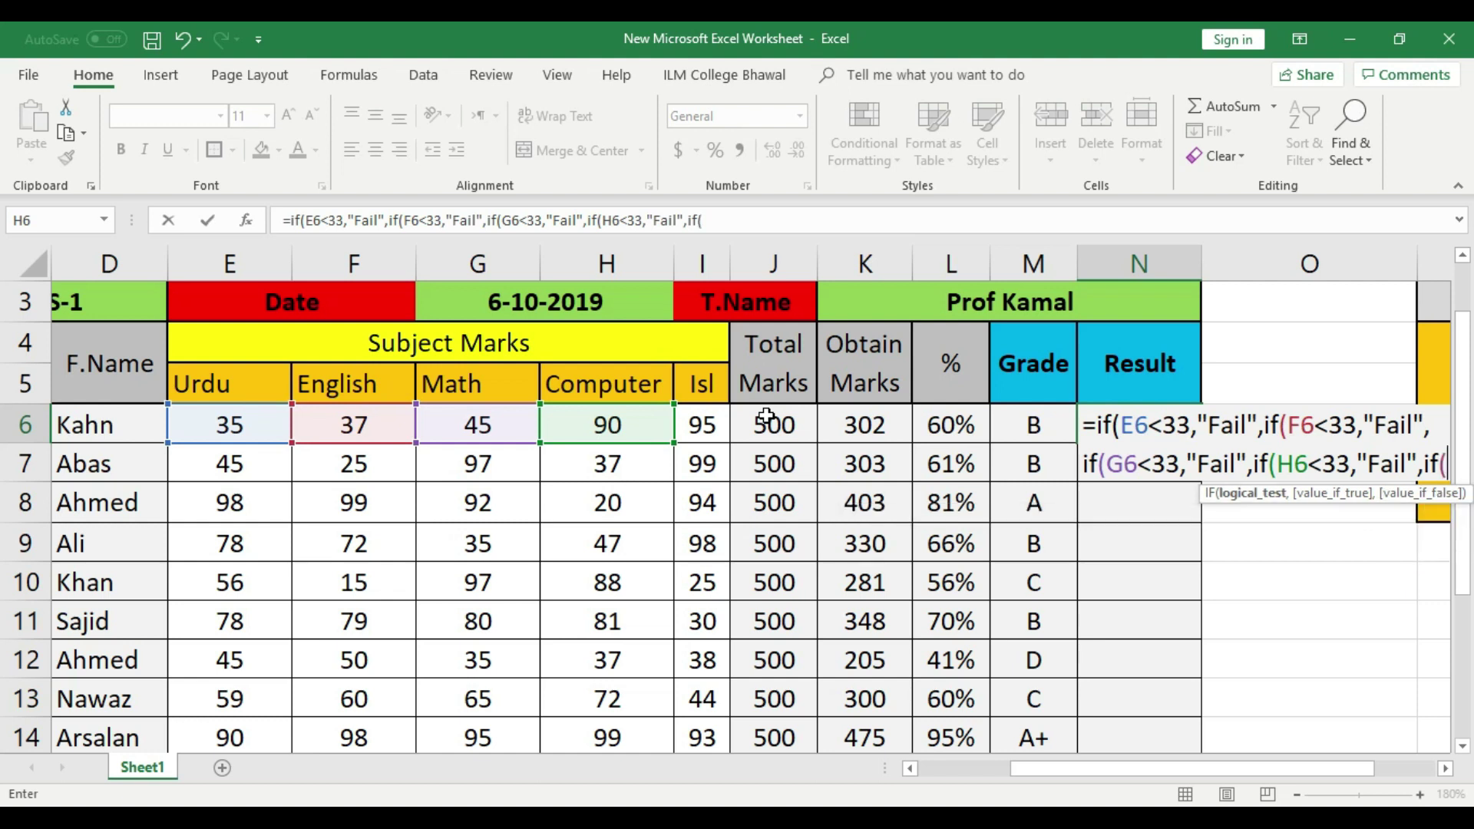
left_click(703, 424)
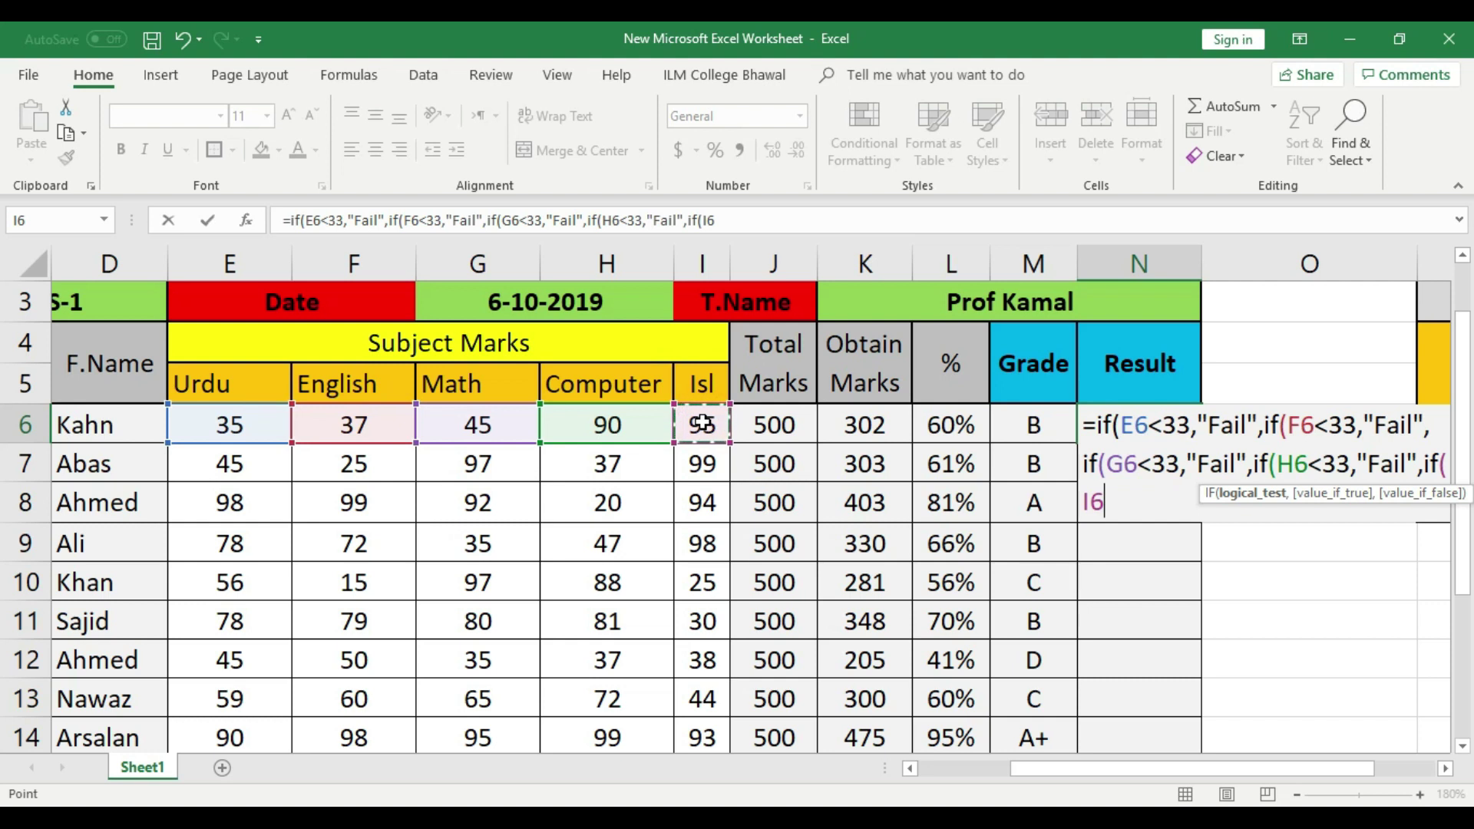
type("<")
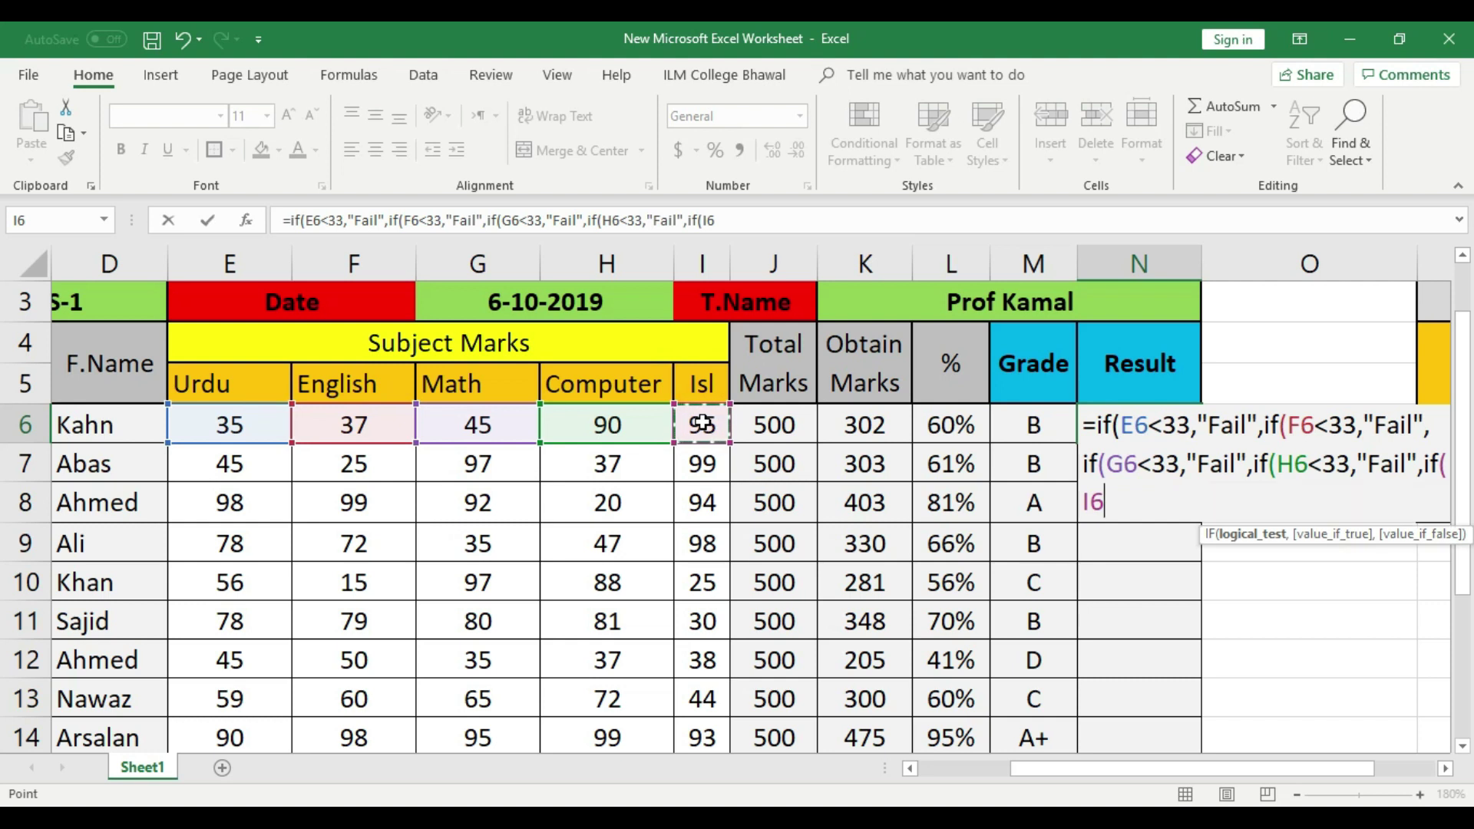
type("33")
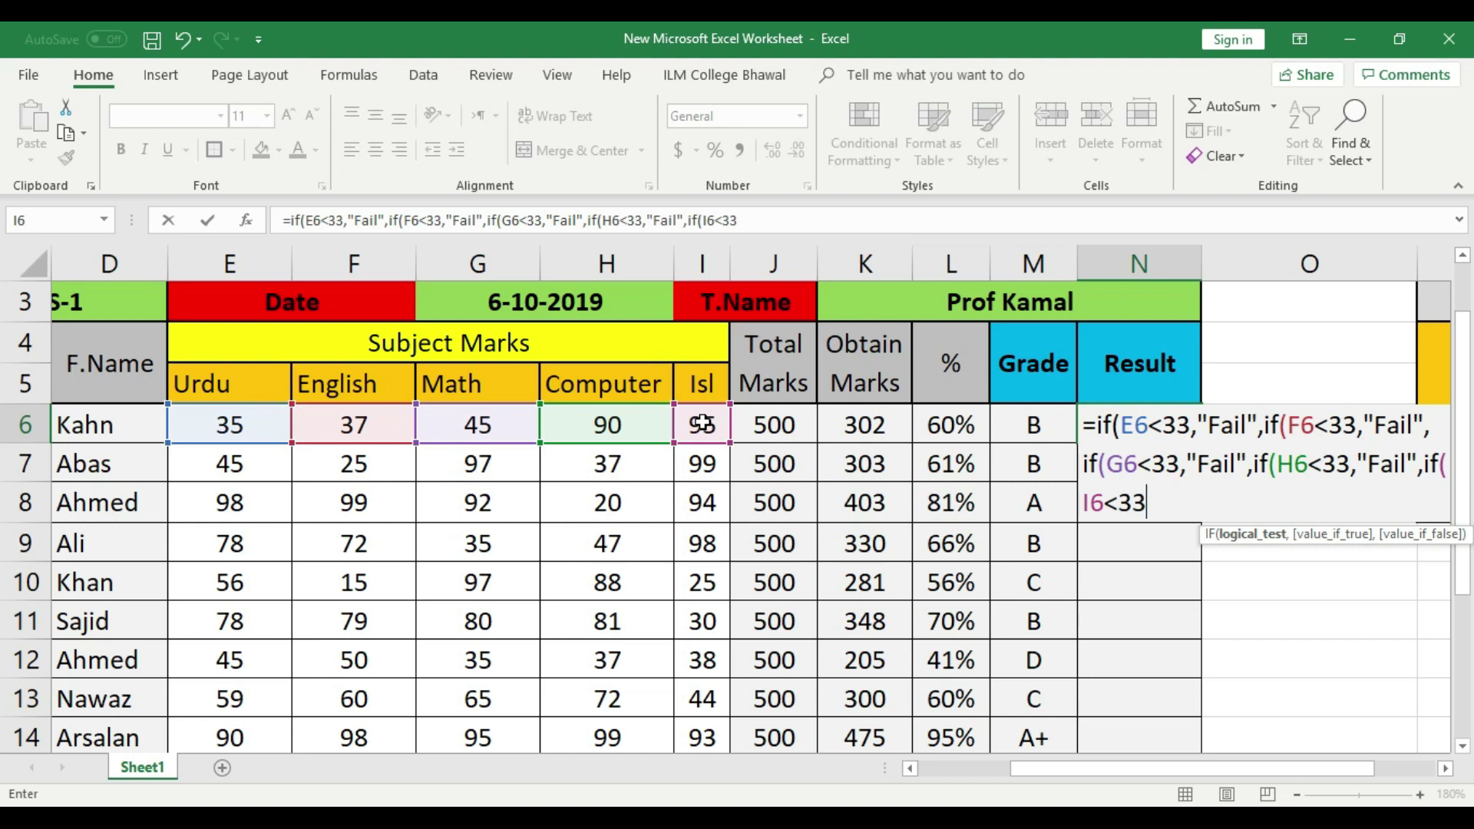
type(",")
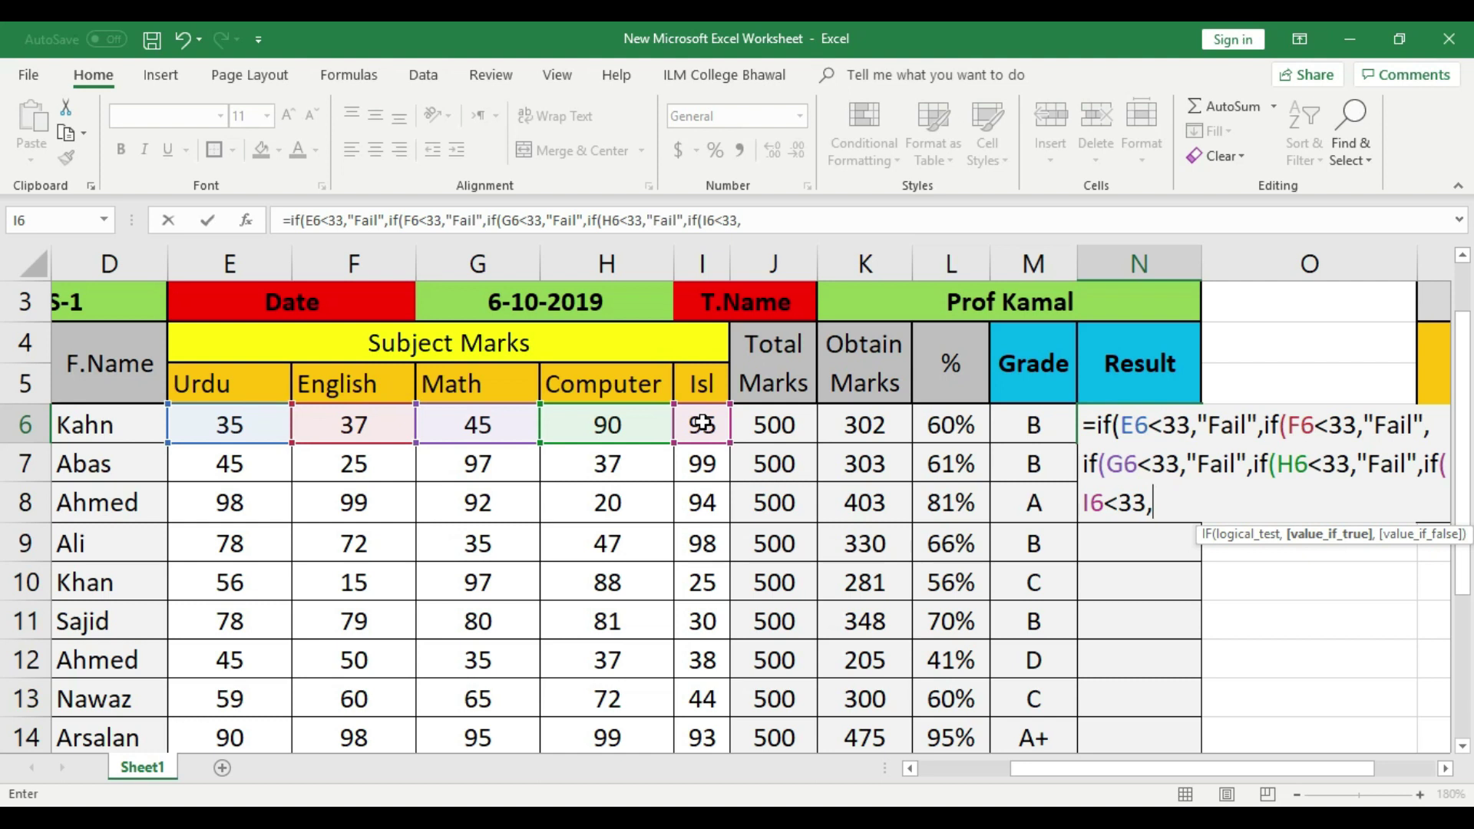
type("\"Fail")
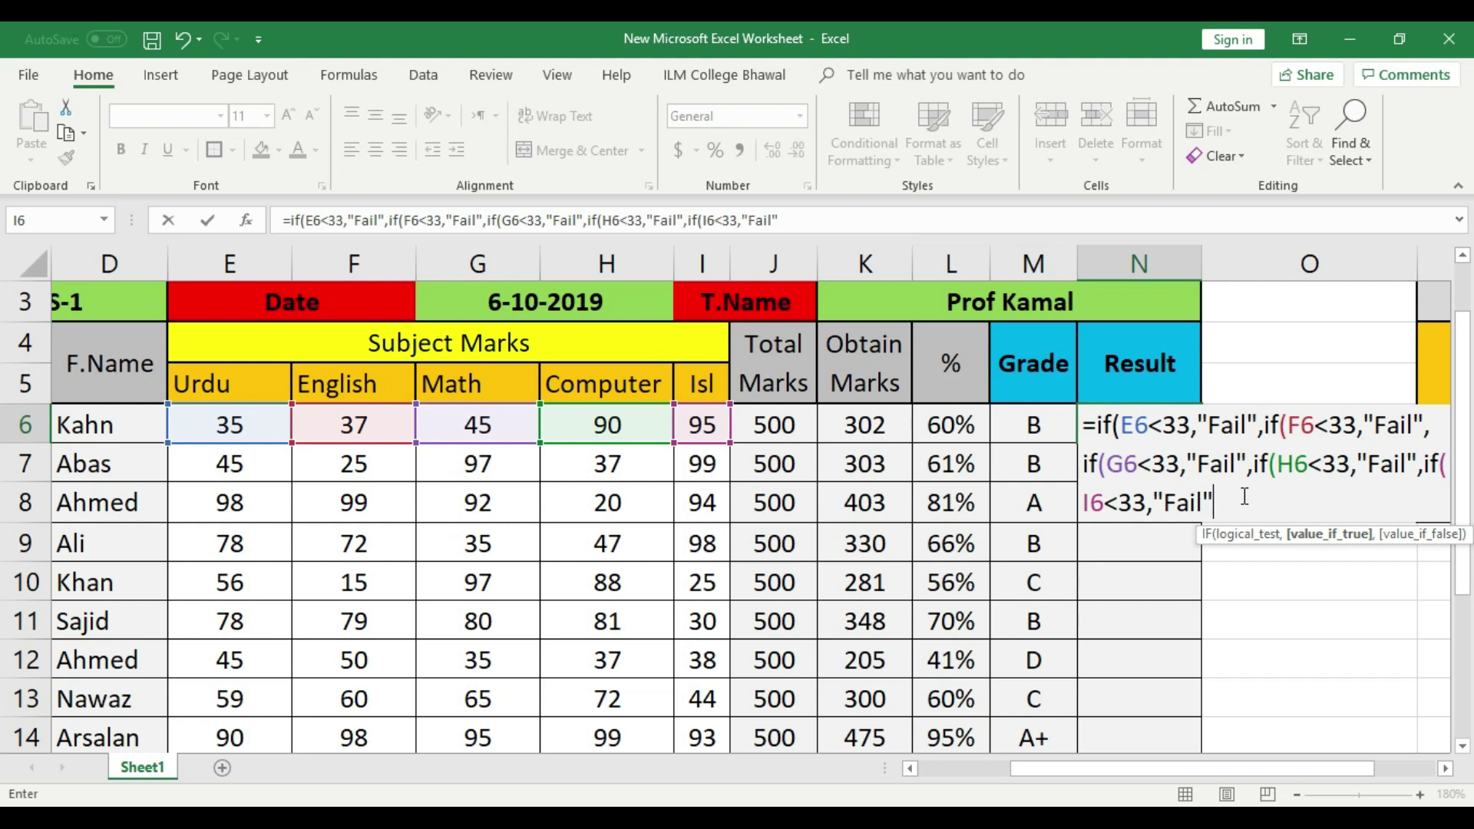
type(",")
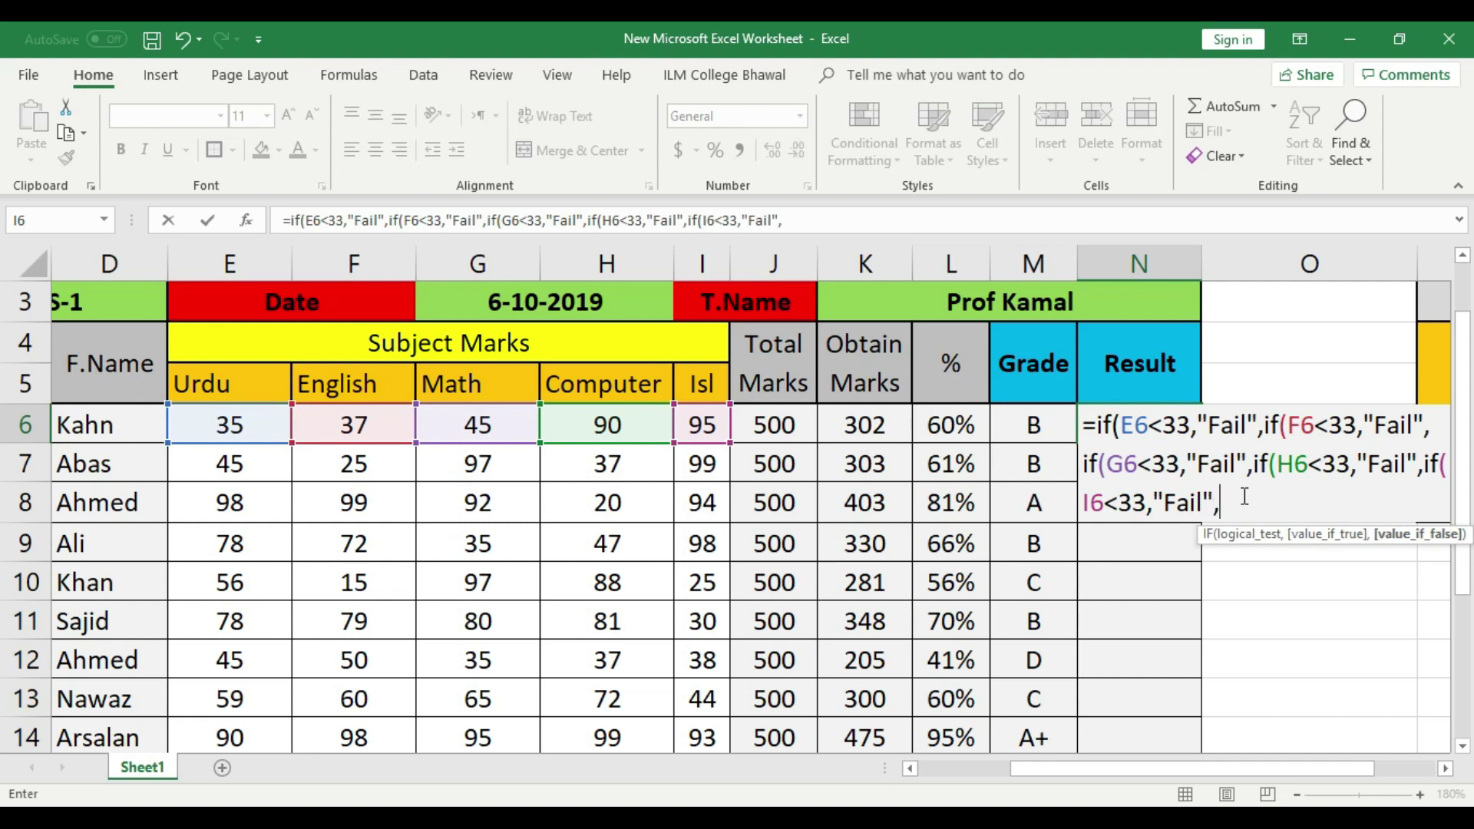
- Finish the N6 formula with "Pass" as the final false value, close all five IFs and commit it
type("\"Pass\"")
type(")))")
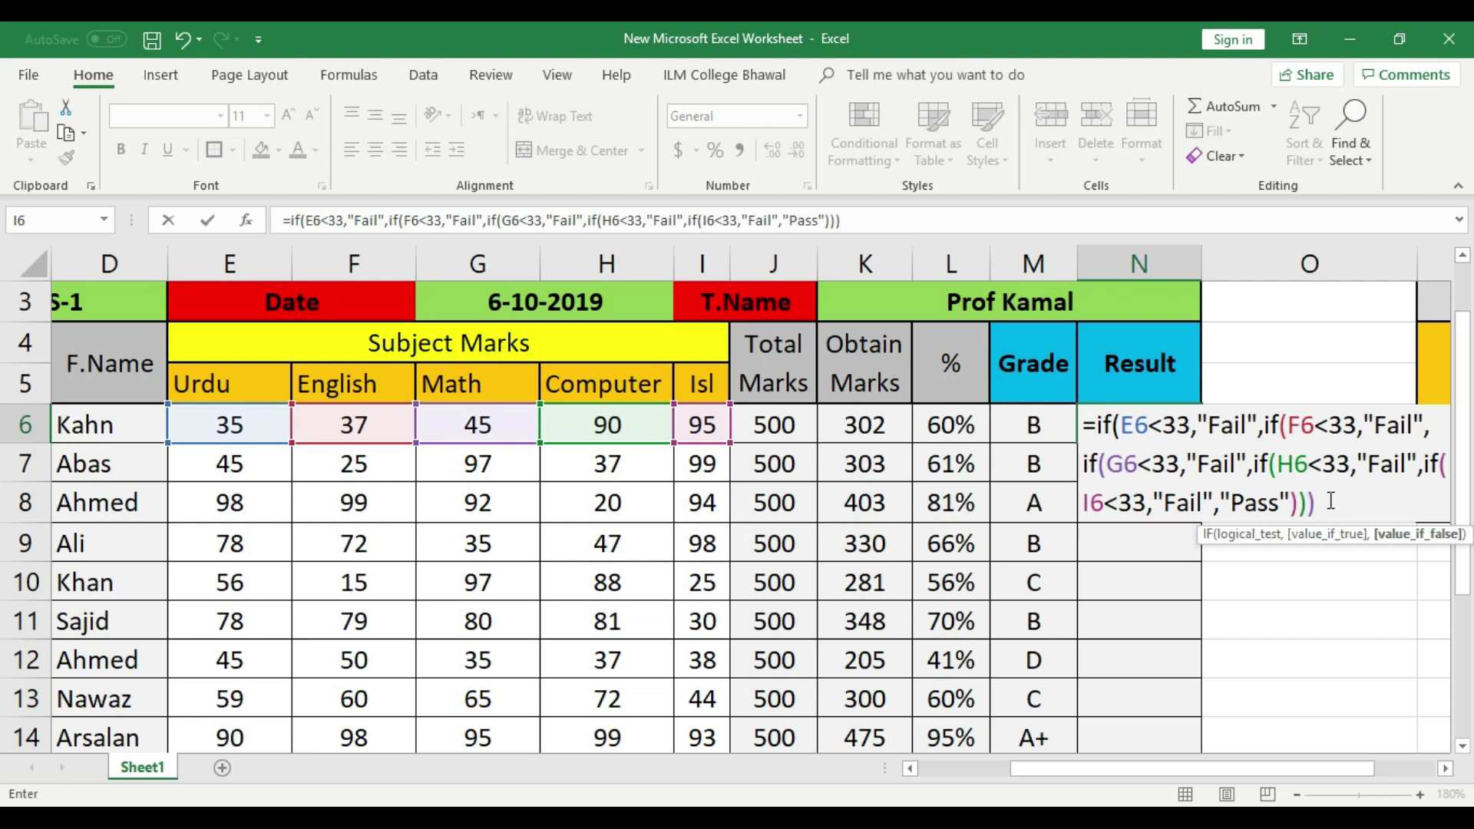
type("))")
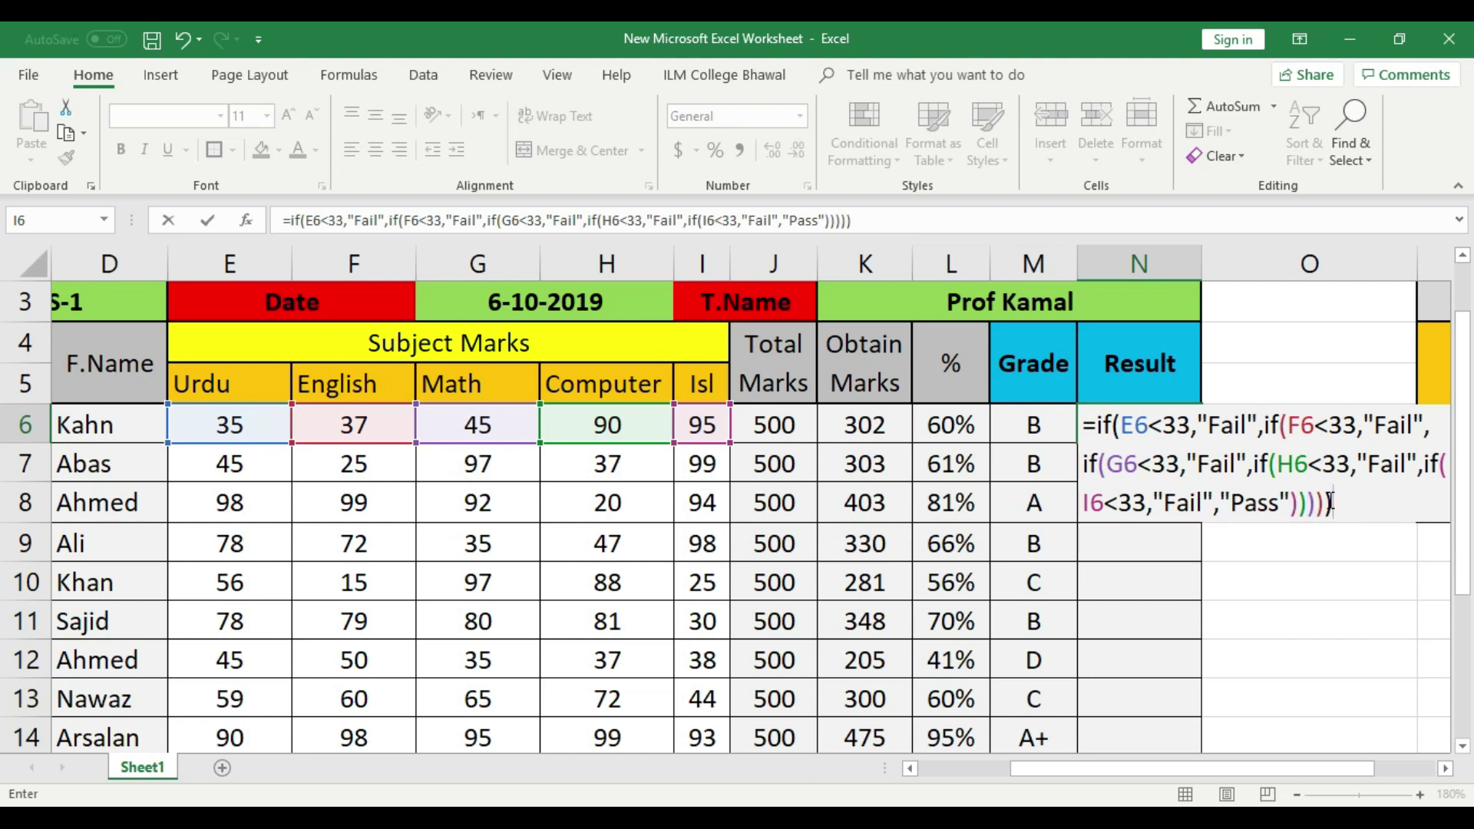
key("Return")
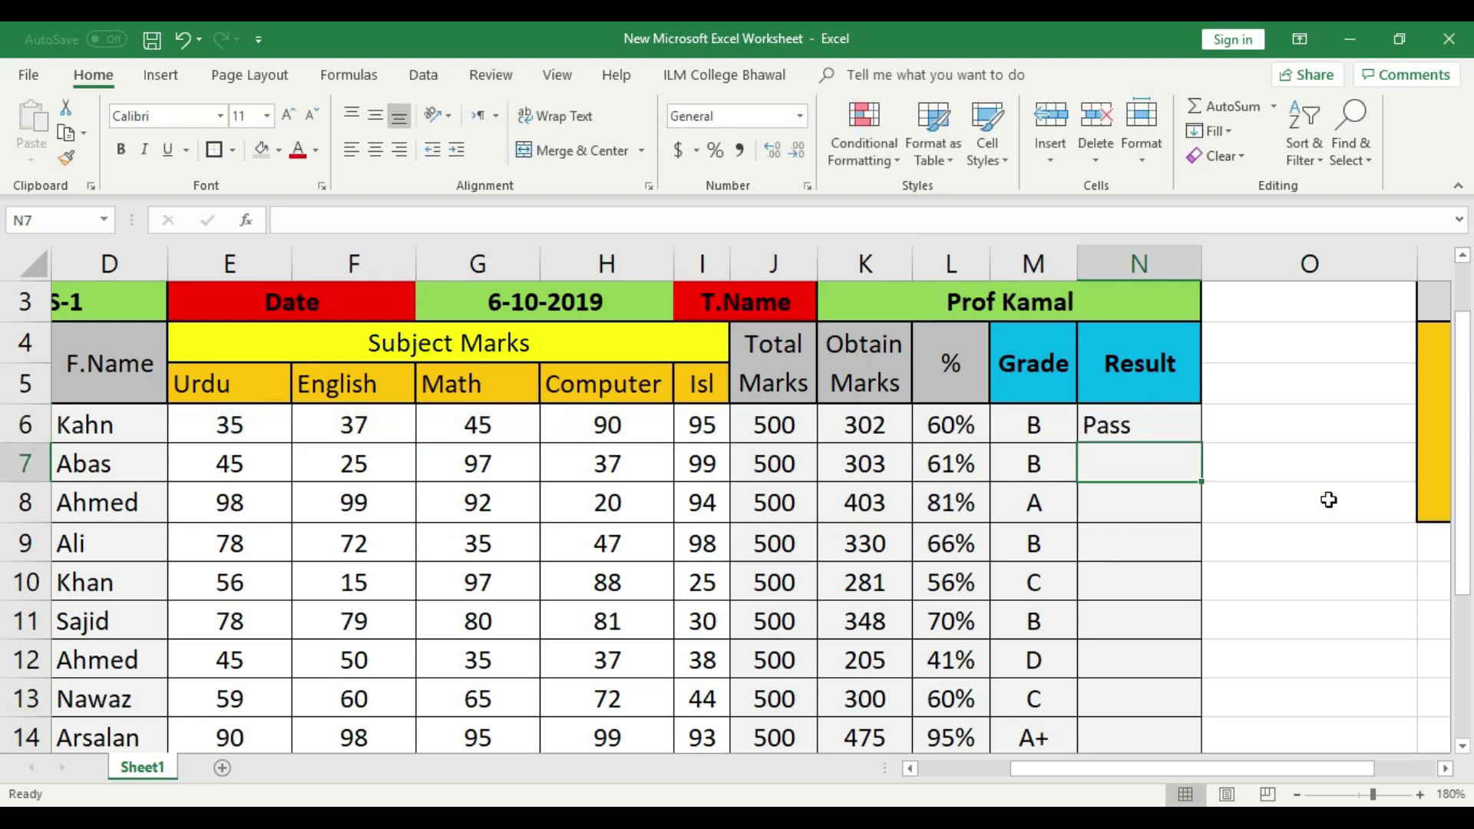
- Center the result in N6 horizontally
left_click(376, 150)
left_click(1135, 556)
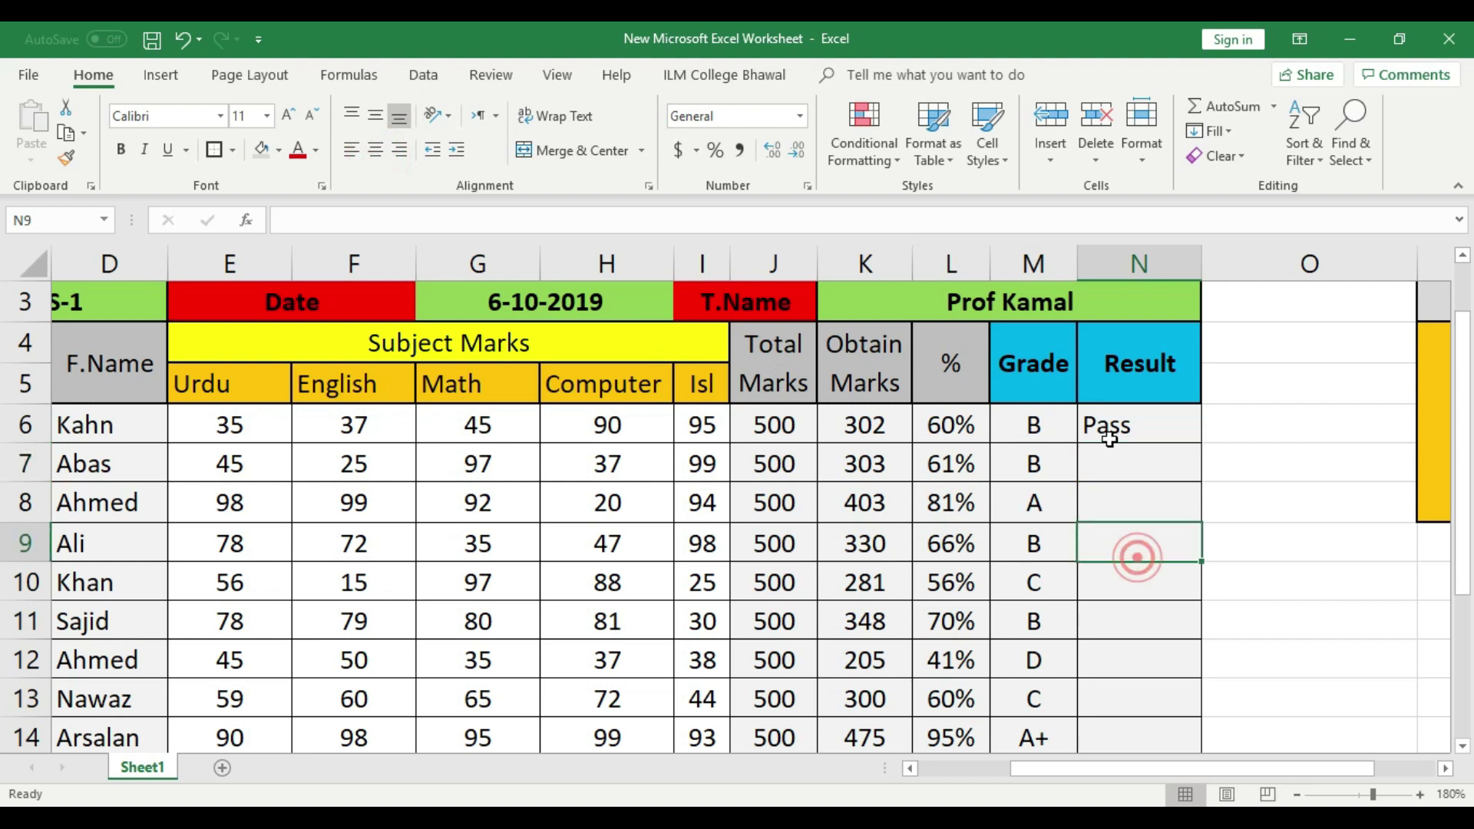
left_click(1109, 425)
left_click(375, 149)
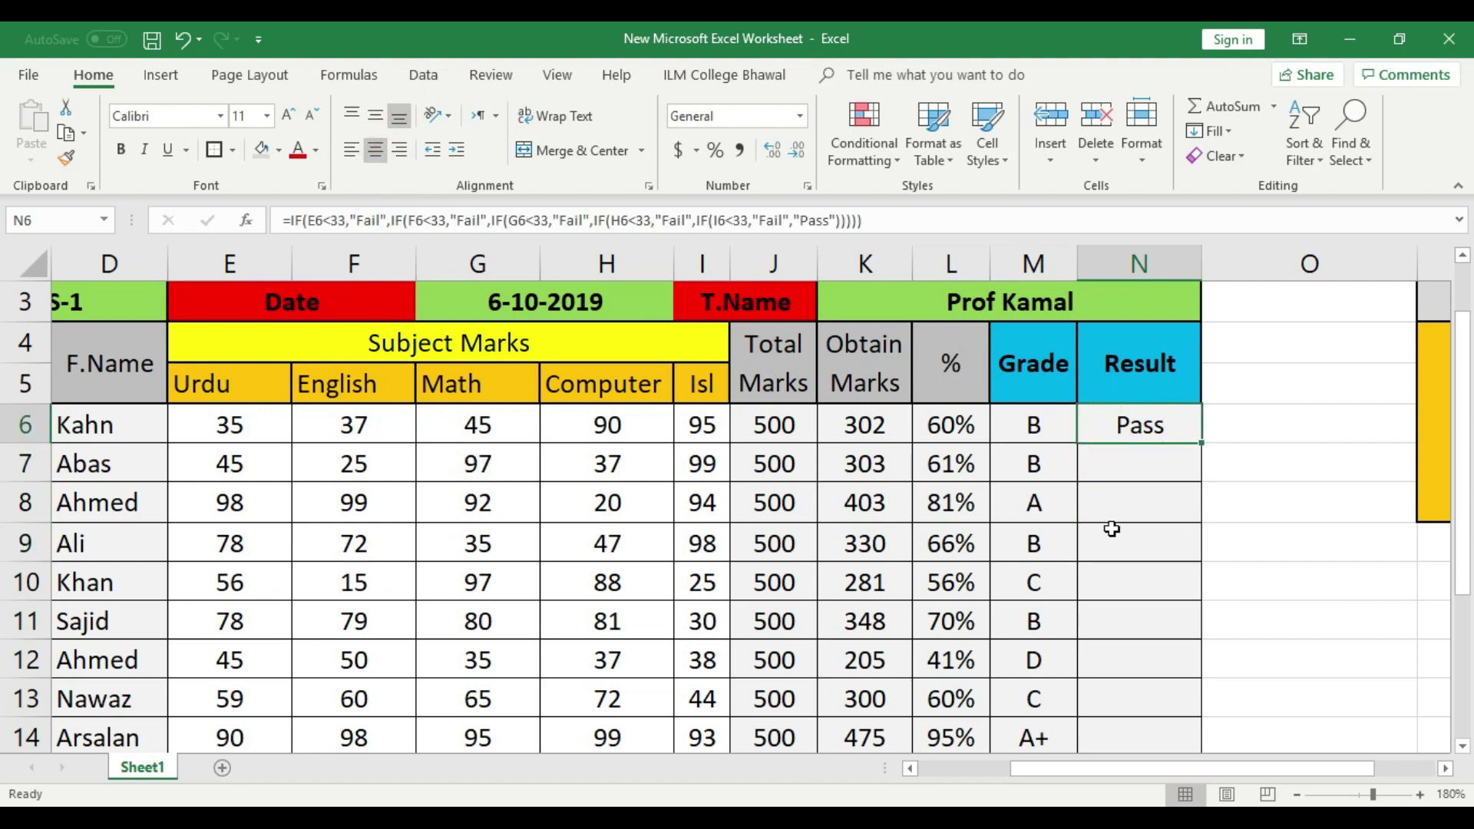
- Set the first student's Urdu mark in E6 to 30 to test the result formula
left_click(254, 424)
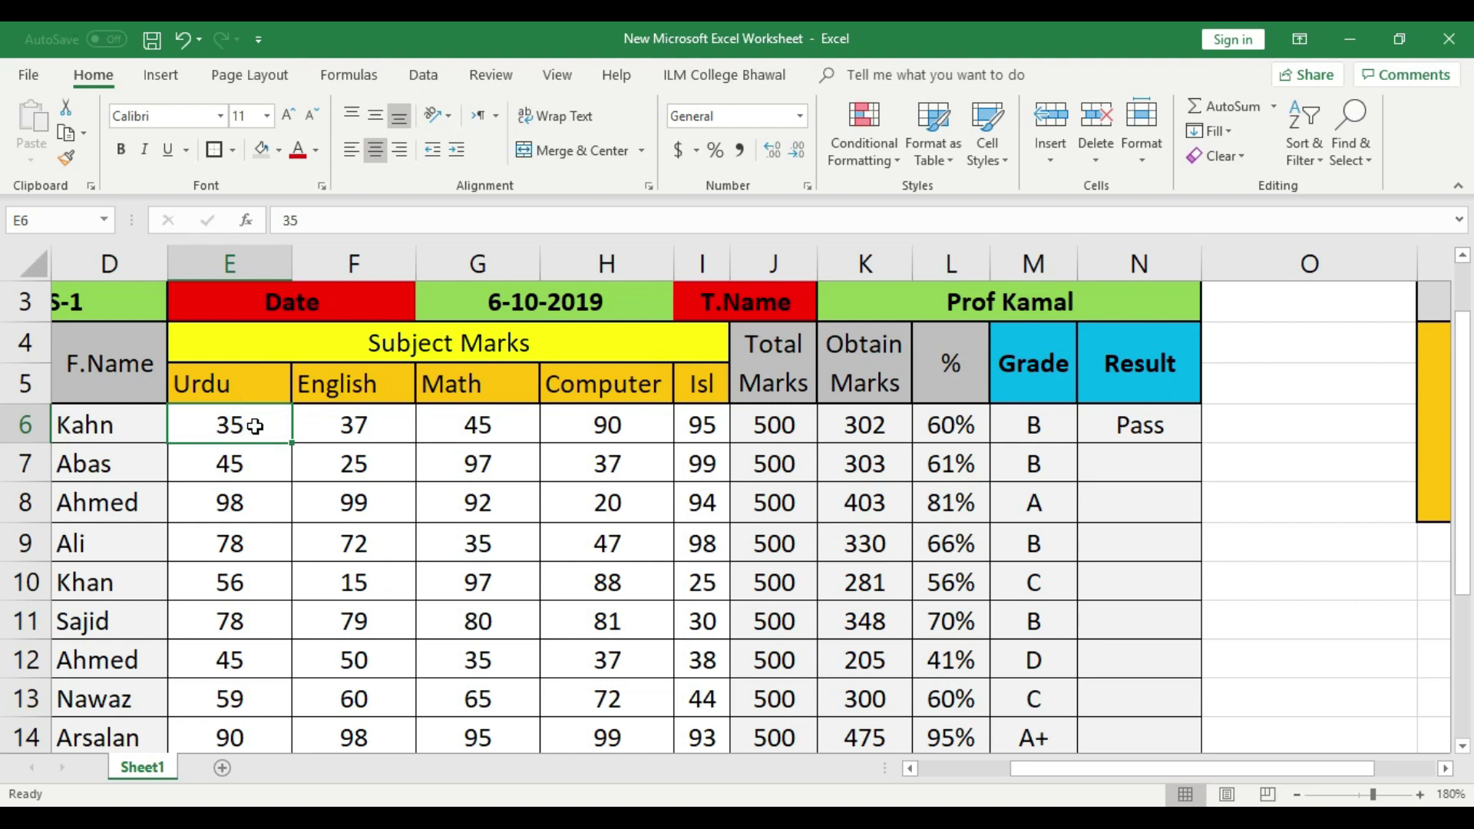
key("Right")
key("Right")
key("Right")
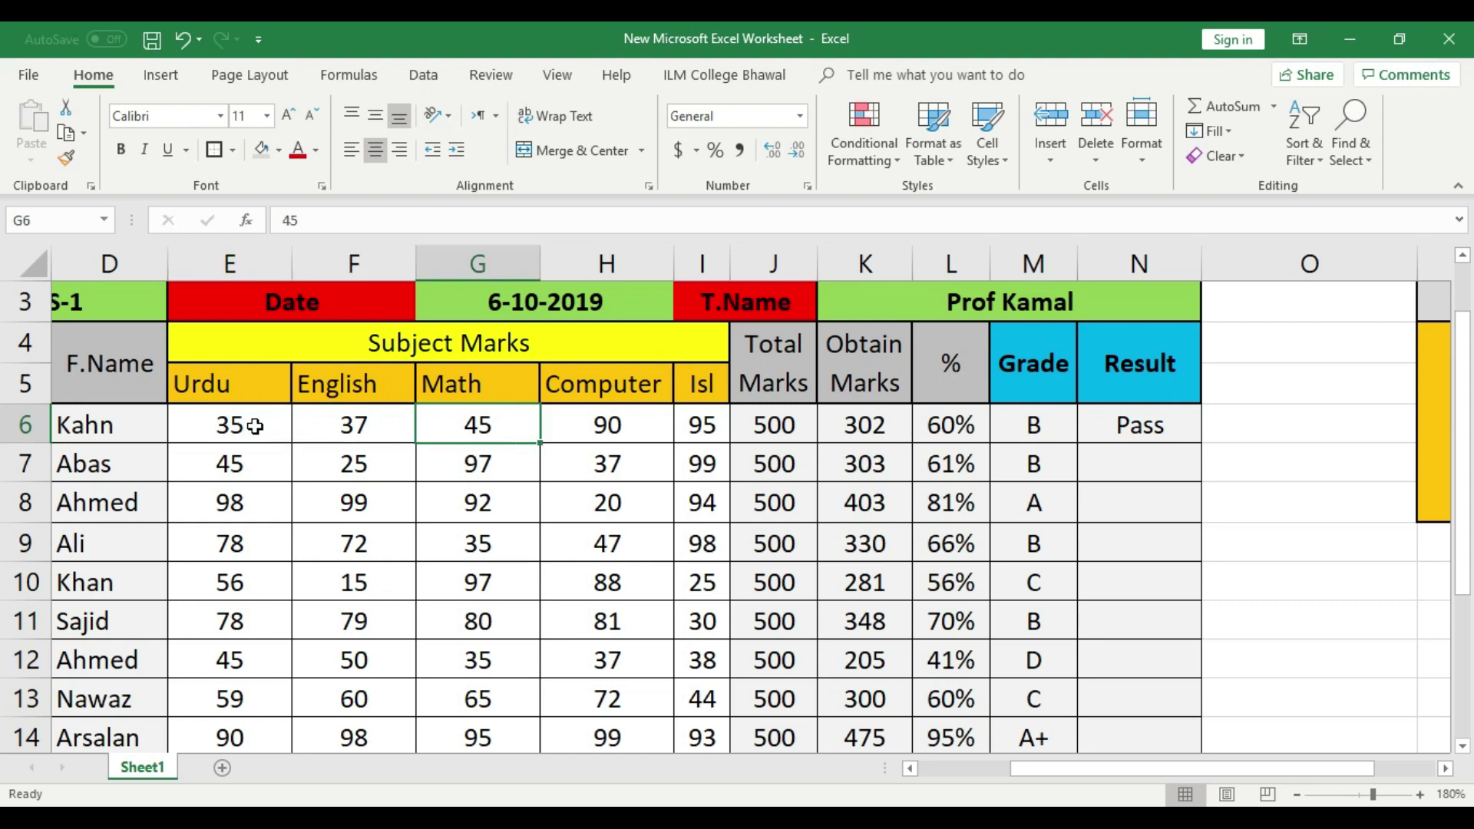
key("Left")
key("Left")
key("Left")
key("Right")
key("Left")
type("30")
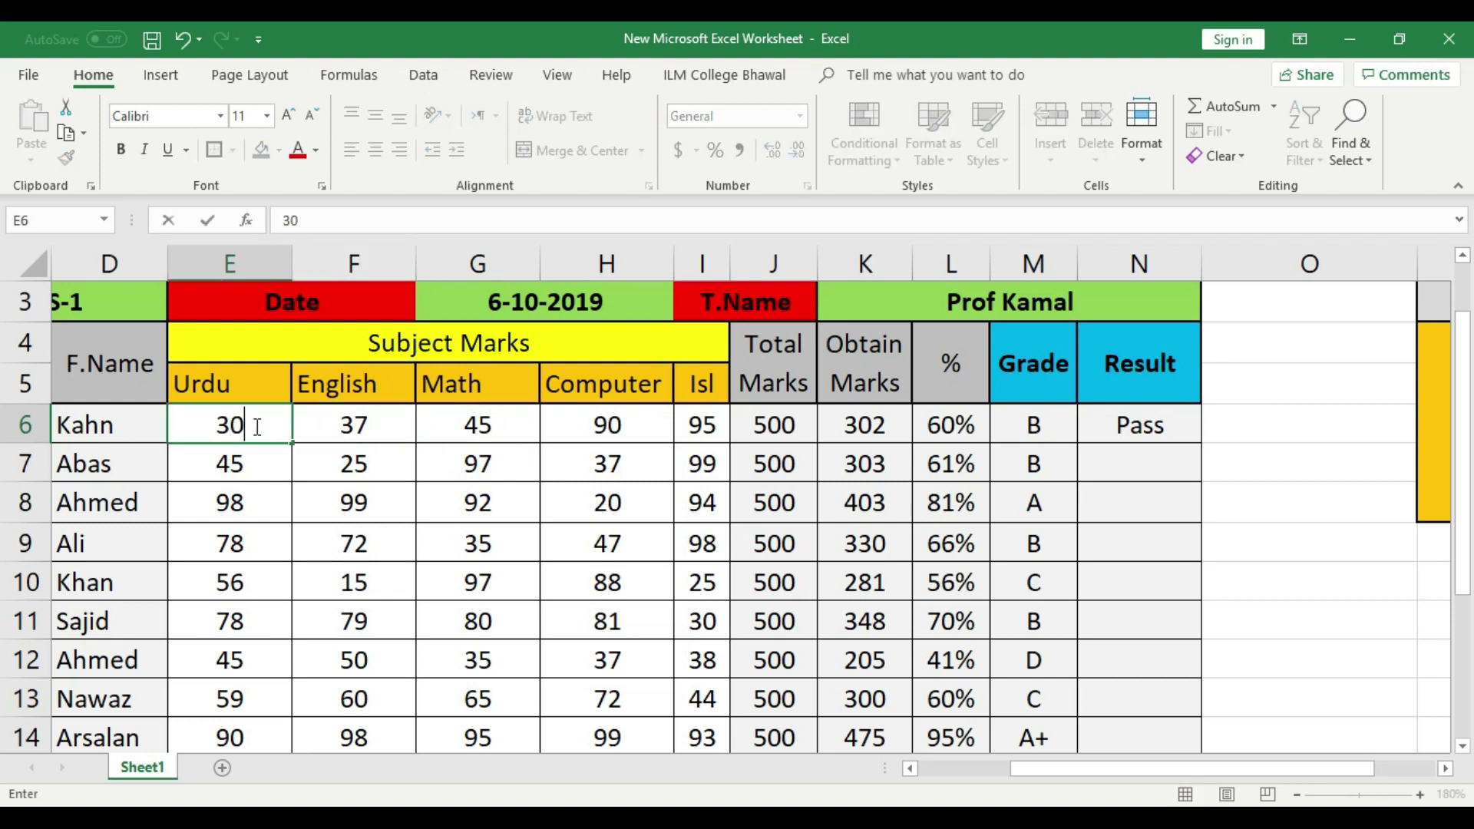
key("Right")
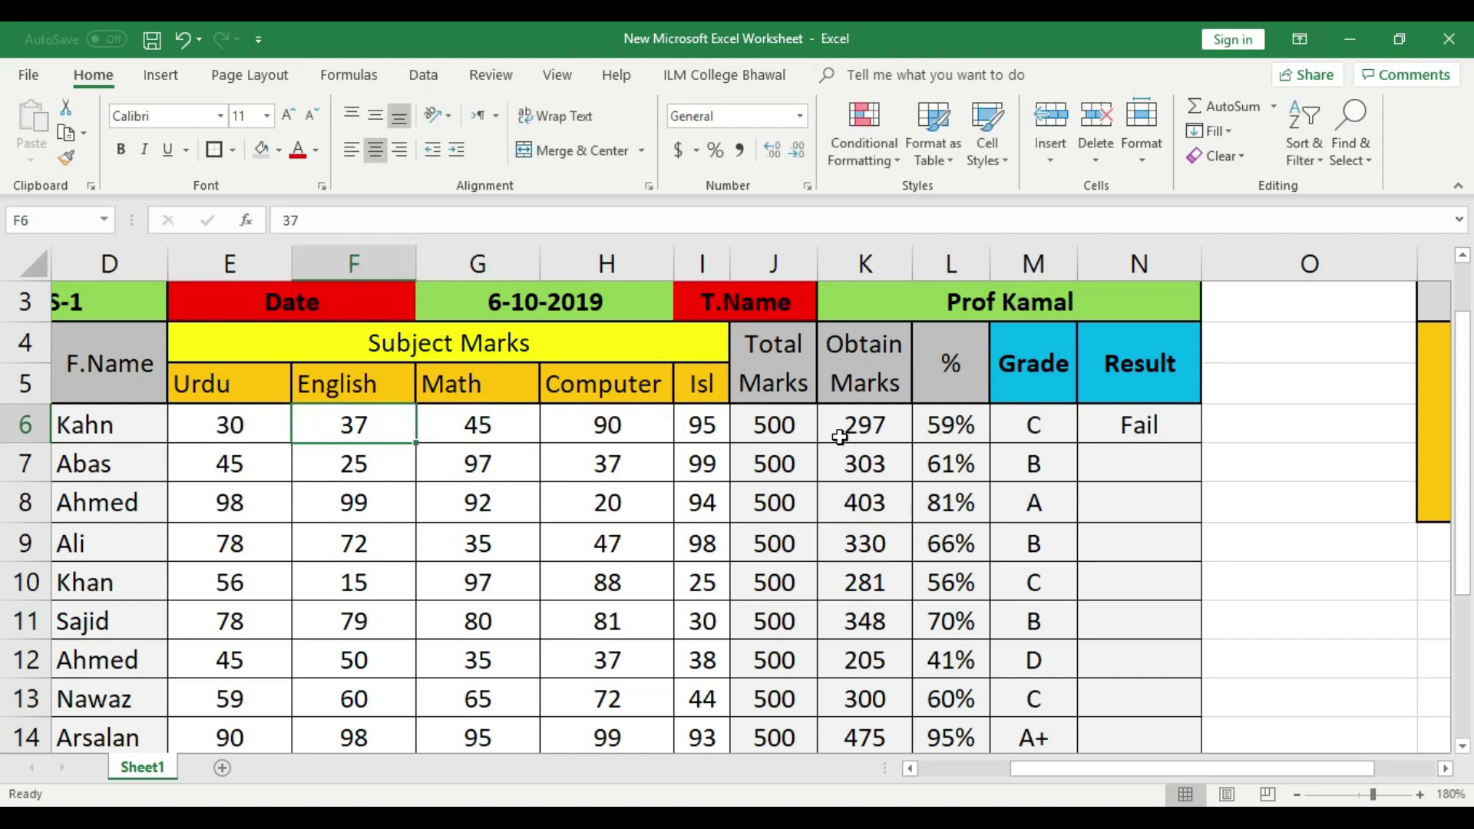
- Examine the result in N6 against the subject marks, percentage and grade across row 6
left_click(1122, 421)
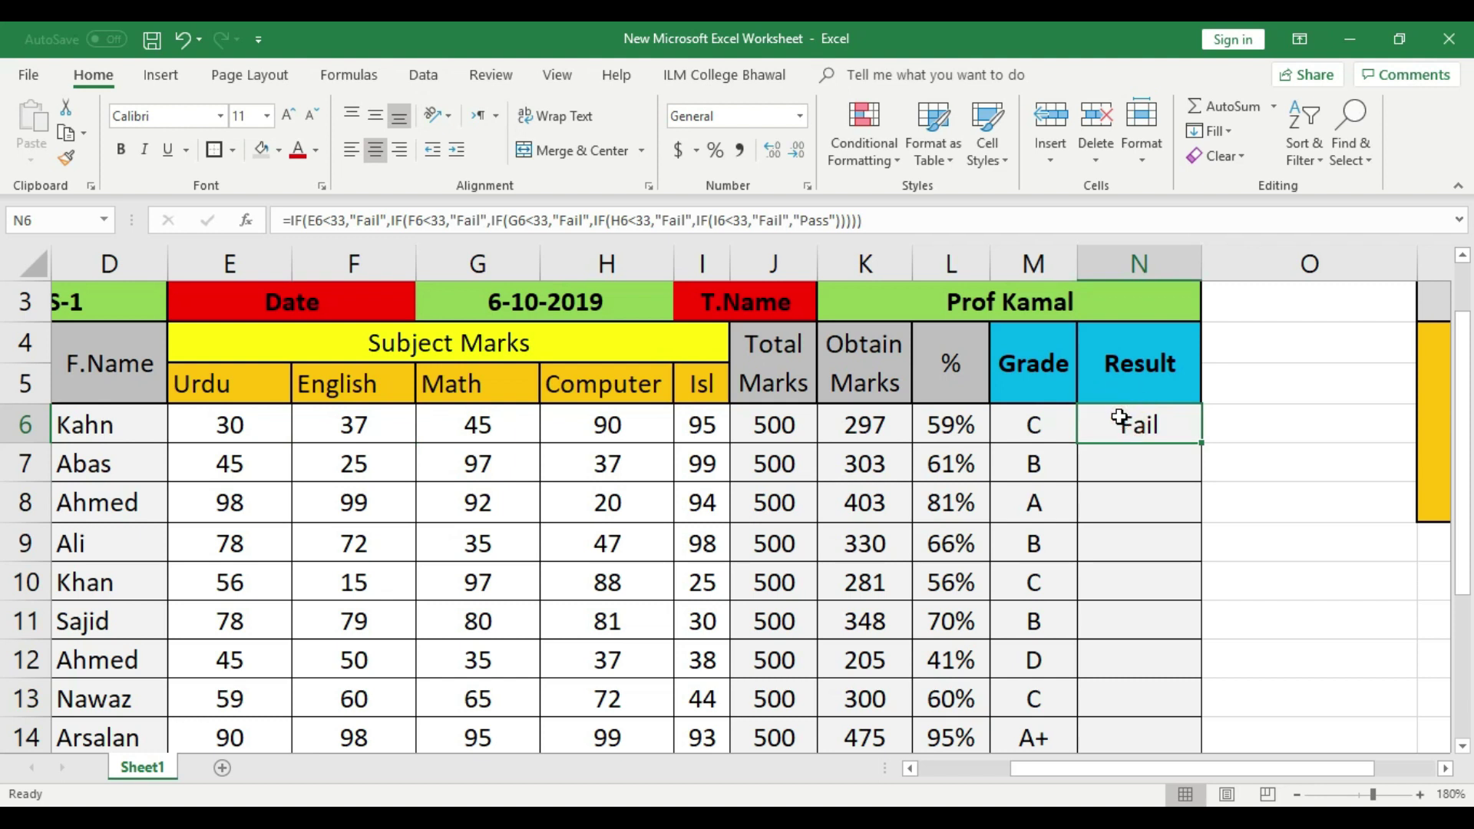
key("Left")
key("Left")
key("Left")
key("Left")
key("Left")
key("Left")
key("Left")
key("Left")
key("Left")
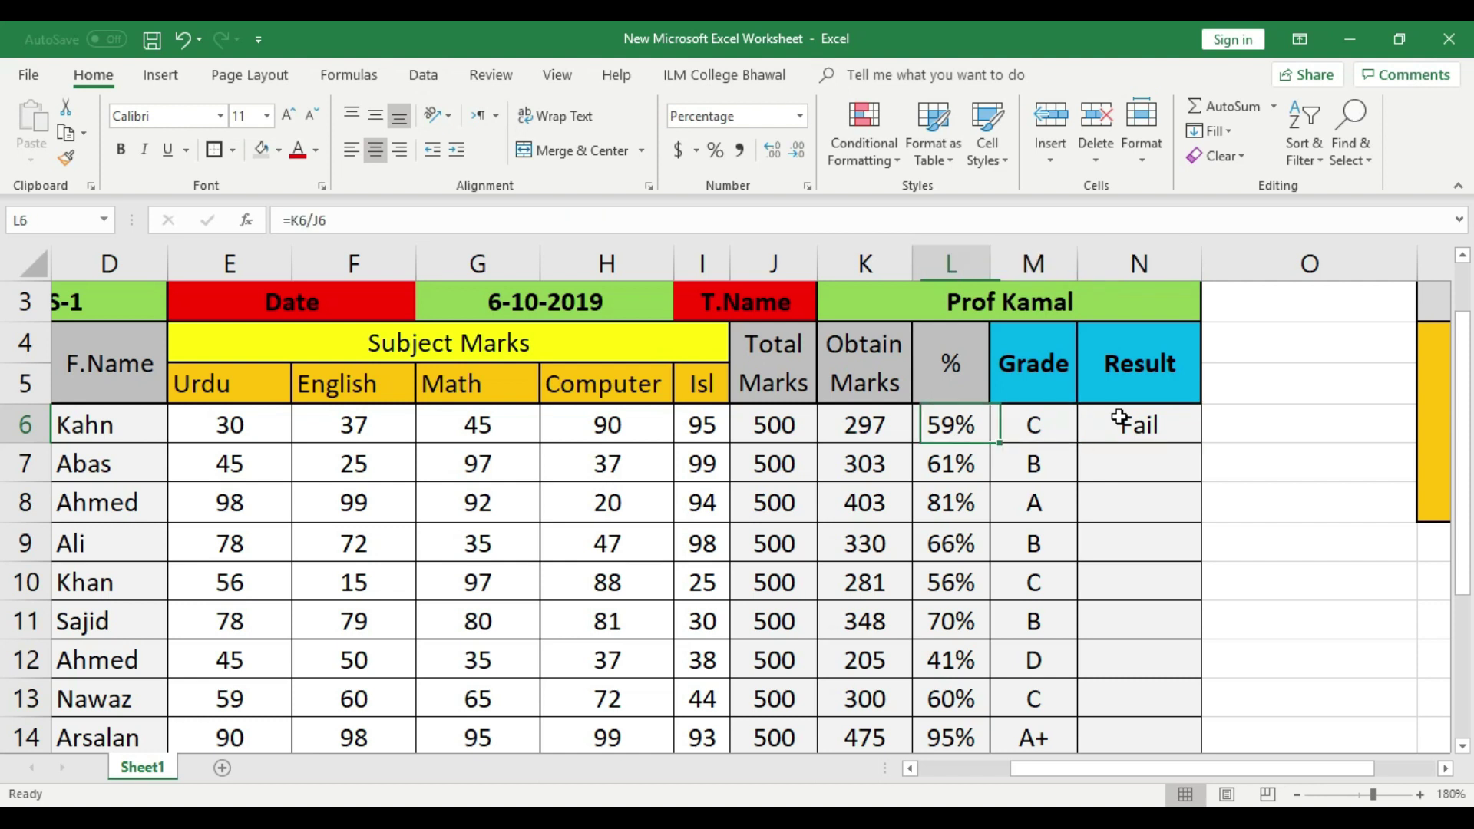
key("Right")
key("Right")
key("Right")
key("Right")
key("Right")
key("Right")
key("Right")
key("Left")
key("Right")
key("Left")
key("Left")
key("Left")
key("Left")
key("Left")
key("Left")
key("Left")
key("Left")
key("Right")
key("Right")
key("Right")
key("Right")
key("Right")
key("Right")
key("Right")
key("Right")
key("Right")
key("Right")
key("Right")
key("Left")
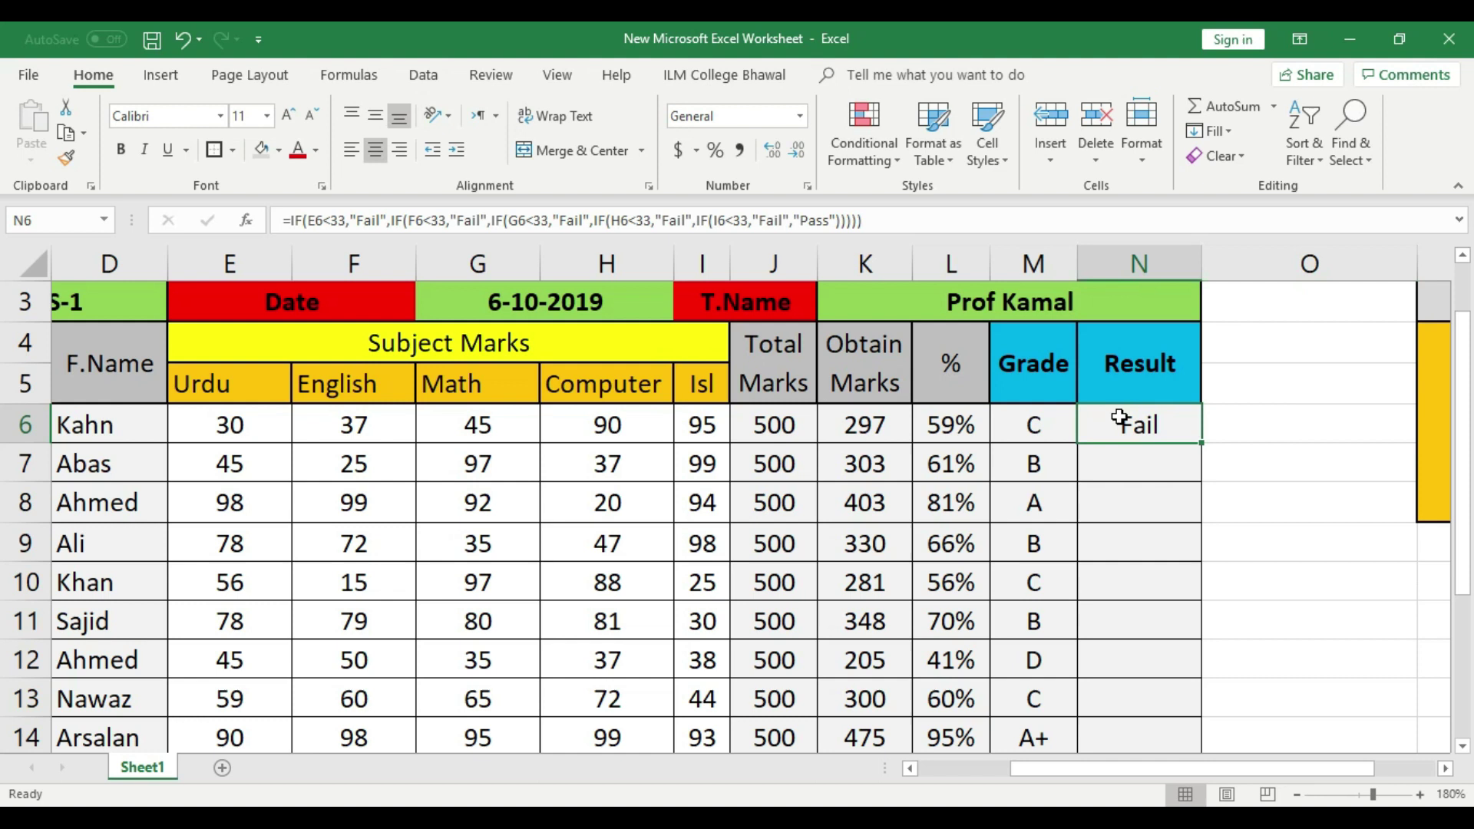
- Restore the first student's Urdu mark in E6 to 35
key("Left")
key("Left")
key("Left")
key("Left")
key("Left")
key("Left")
key("Left")
key("Left")
key("Left")
key("Left")
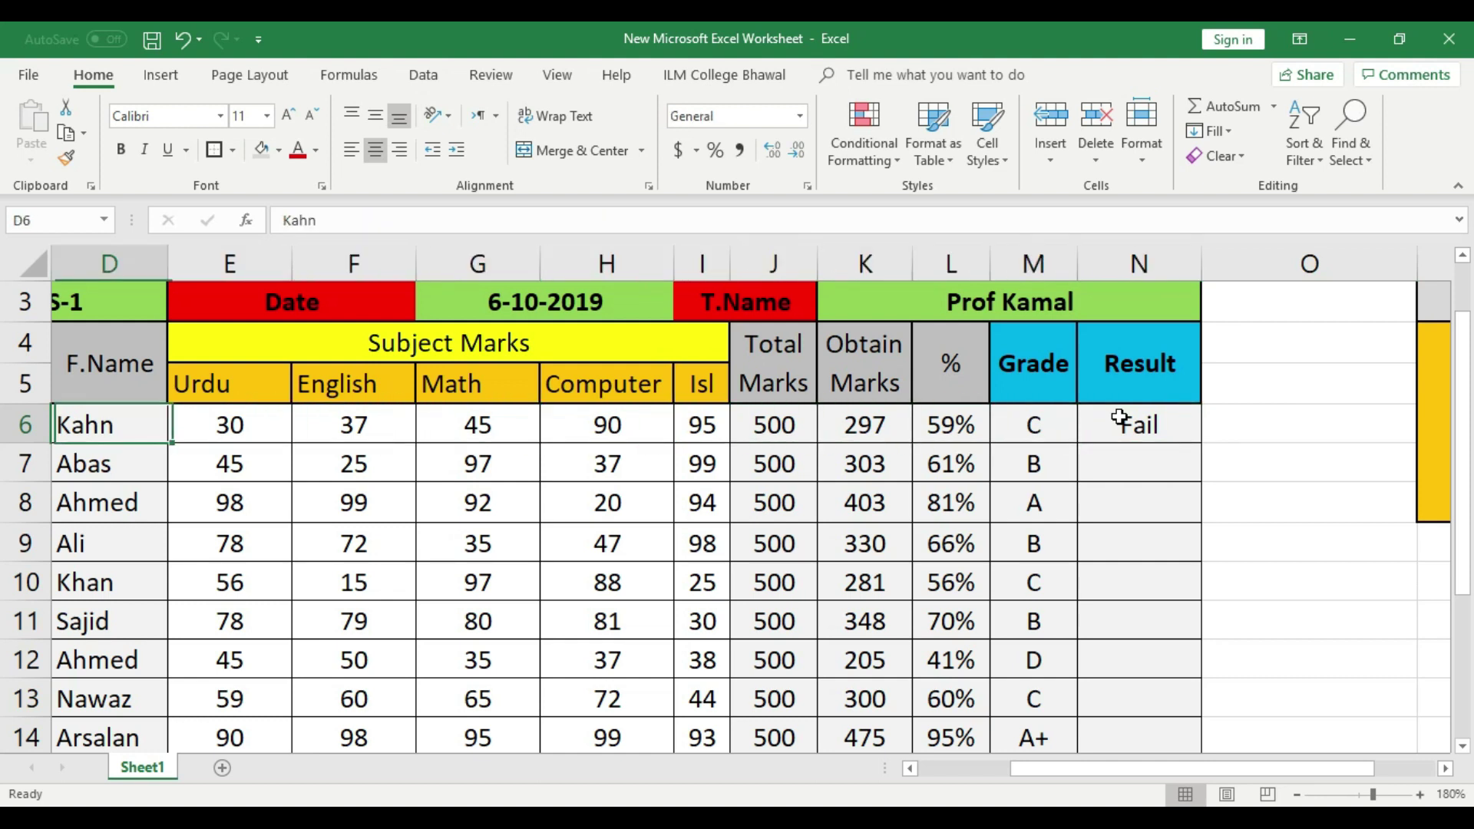
key("Right")
key("Tab")
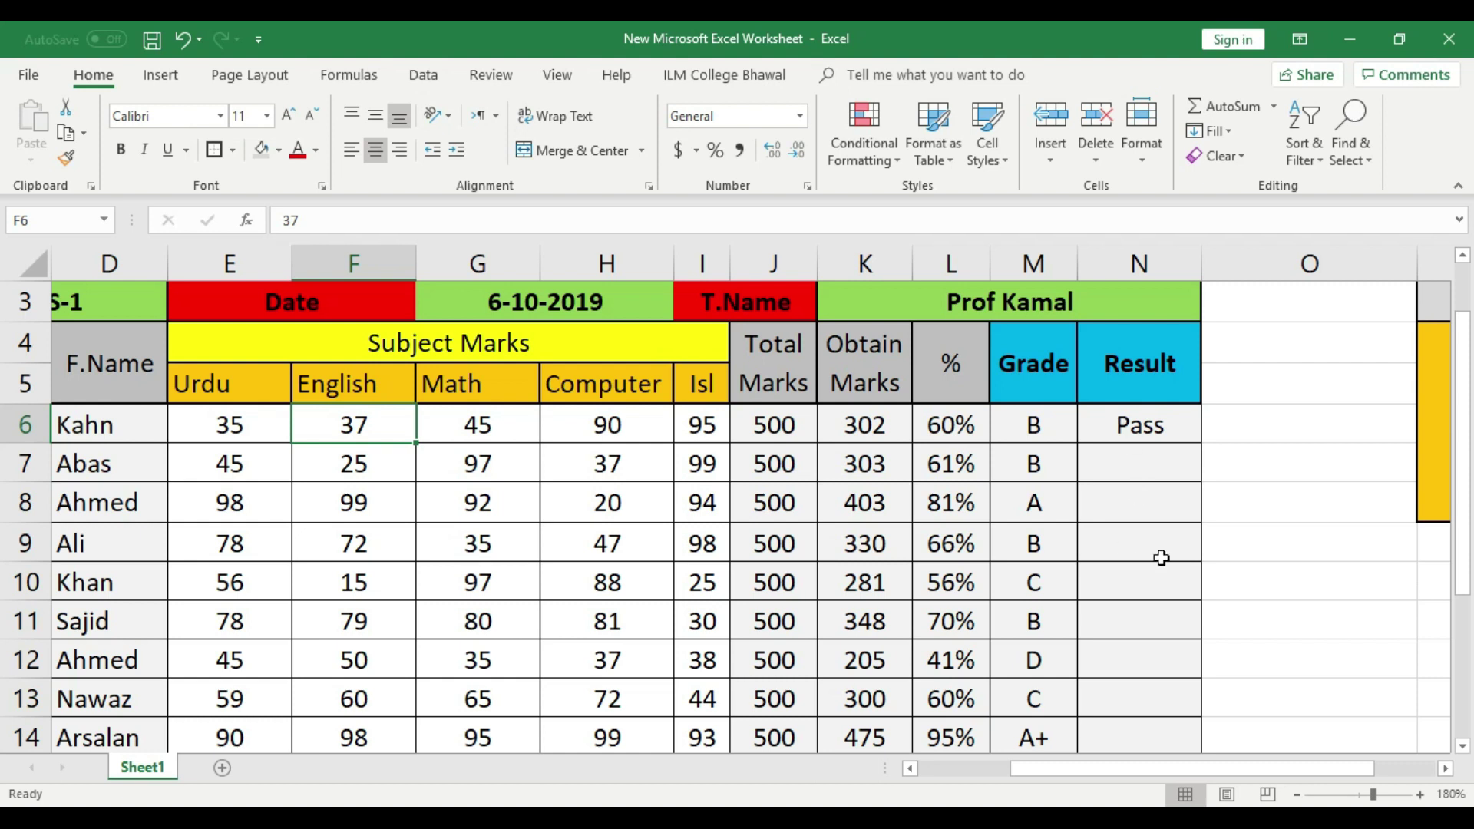
- Narrow the empty column O between the Result column and the grade table
scroll(1161, 558, "down", 1)
left_click(1167, 311)
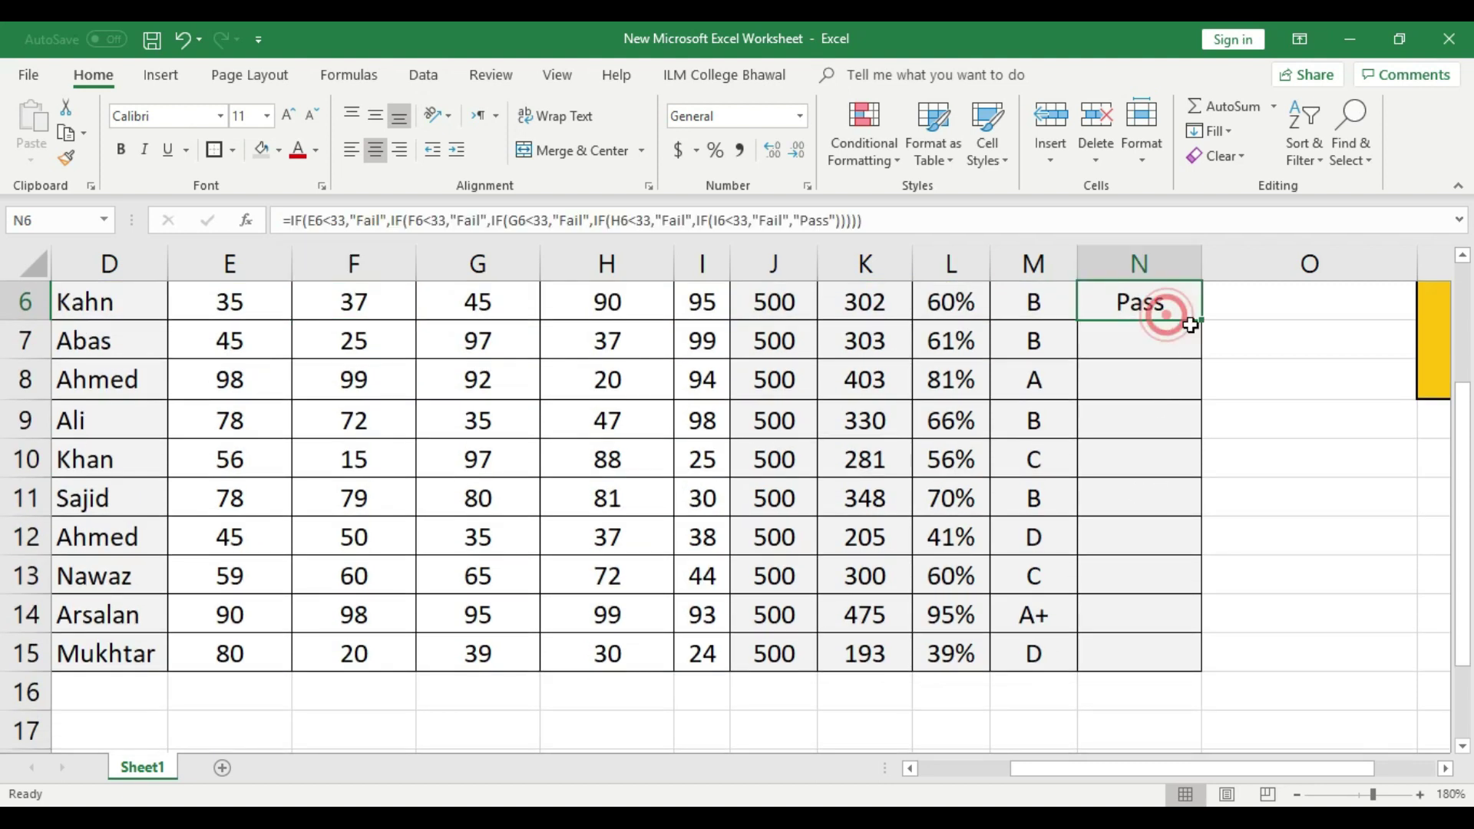
left_click(1293, 794)
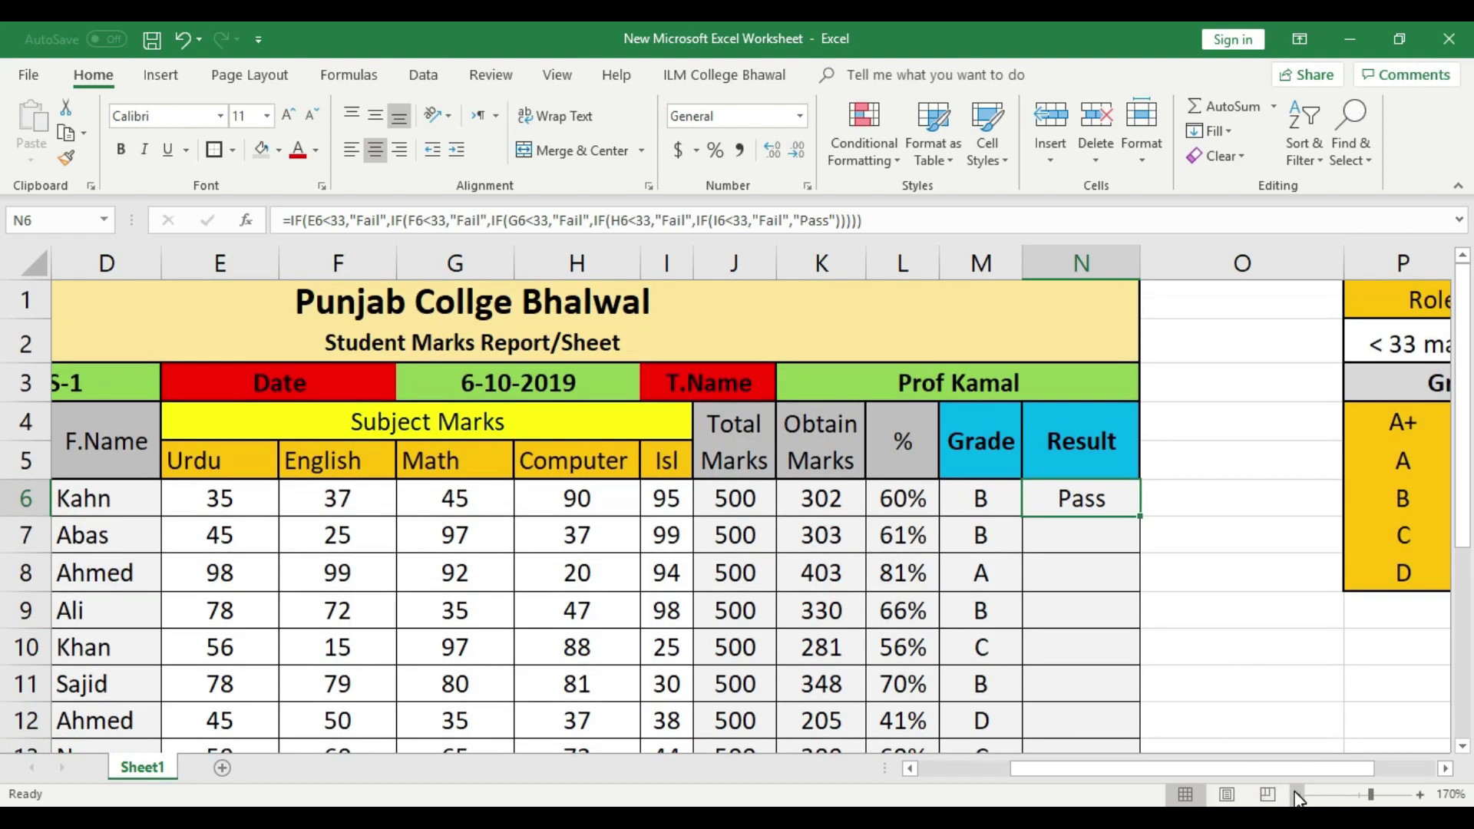
left_click(1295, 793)
left_click(1296, 794)
left_click(1296, 794)
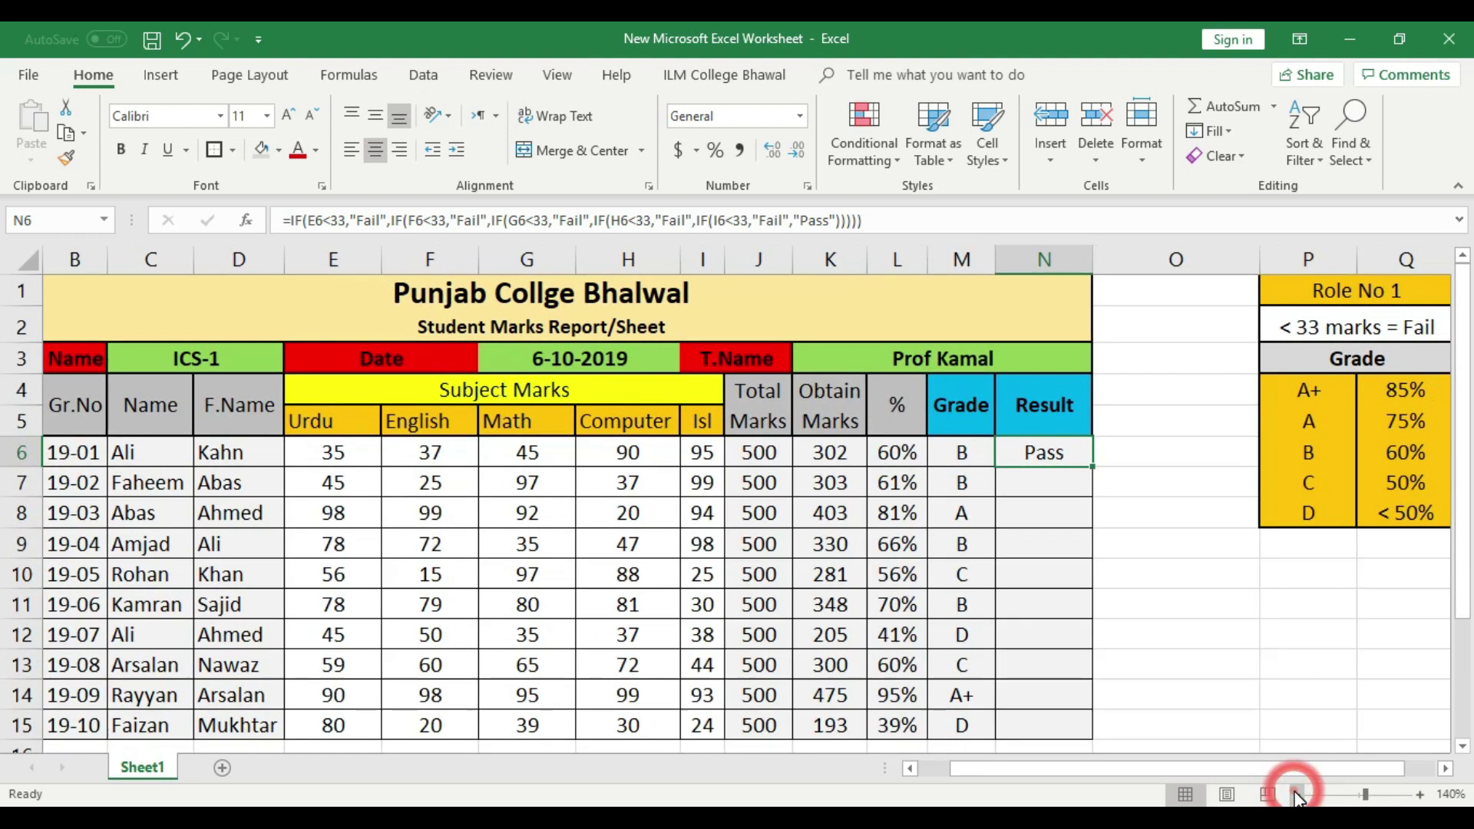
left_click_drag(1232, 767, 1189, 766)
left_click_drag(1311, 260, 1189, 260)
- Fill the result formula from N6 down to N15 for all the students
left_click(1140, 507)
left_click(1119, 459)
left_click_drag(1143, 466, 1141, 734)
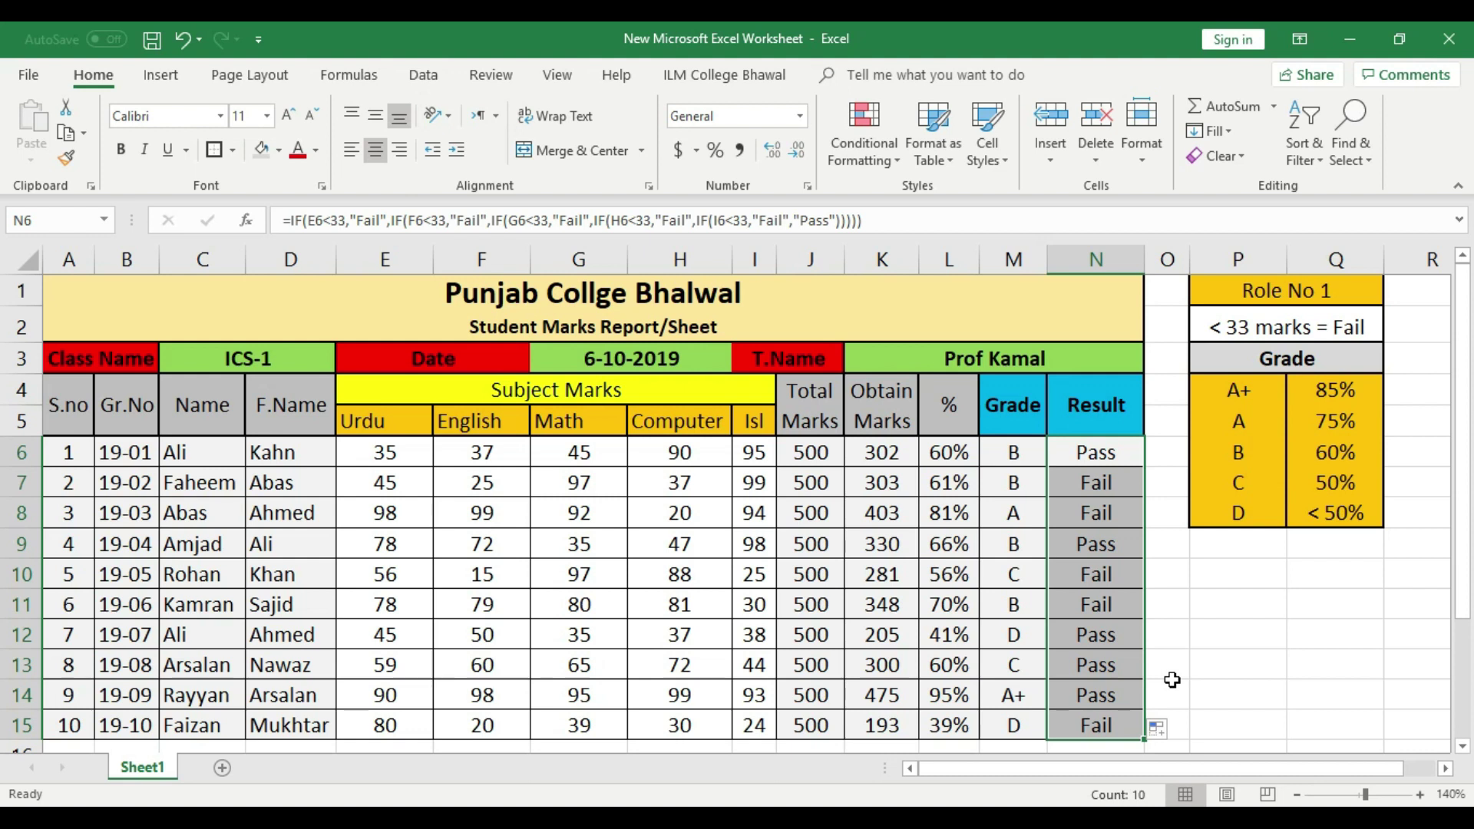
left_click(1118, 509)
left_click(1102, 482)
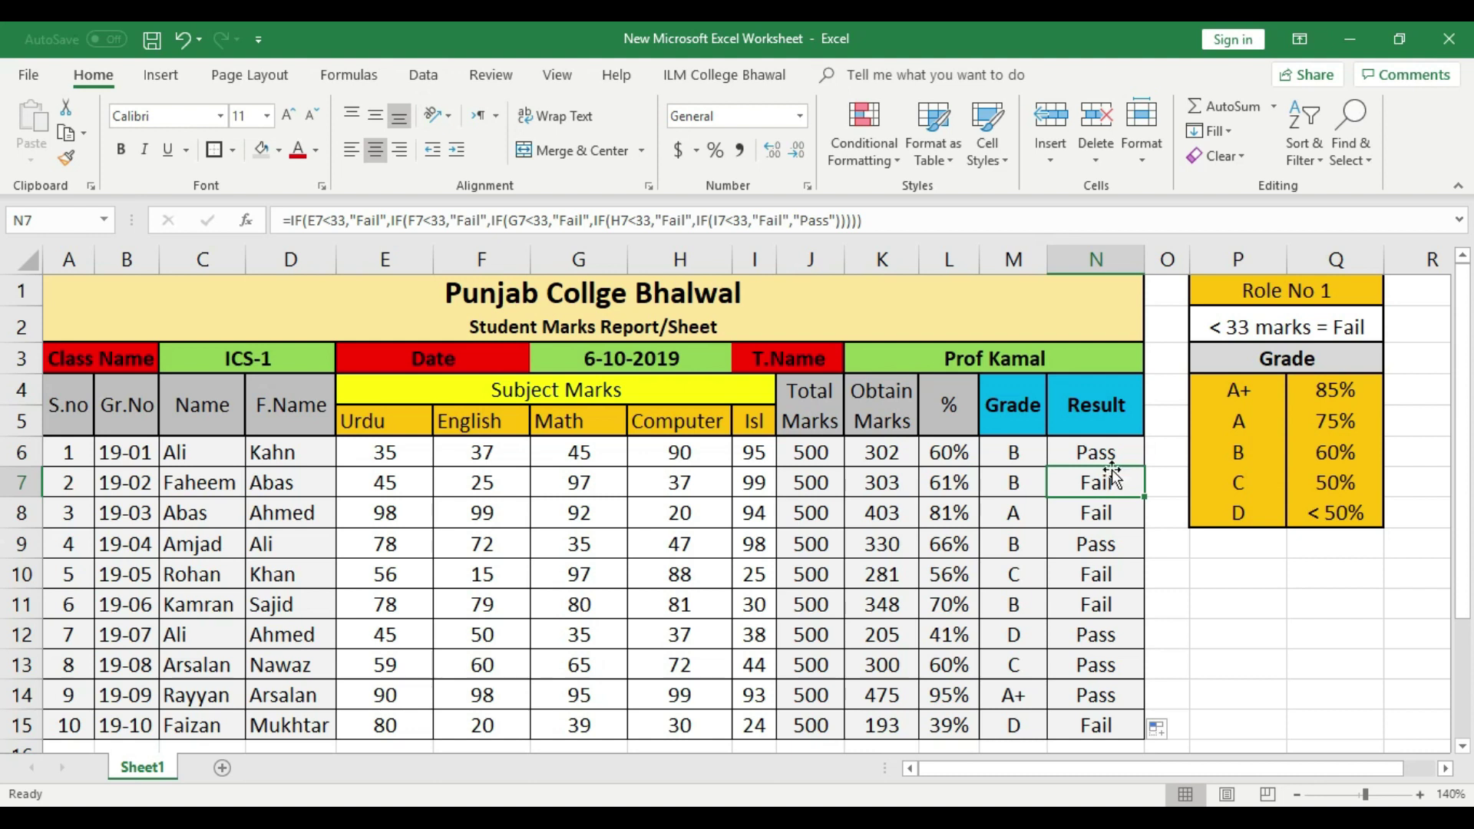
left_click(1182, 579)
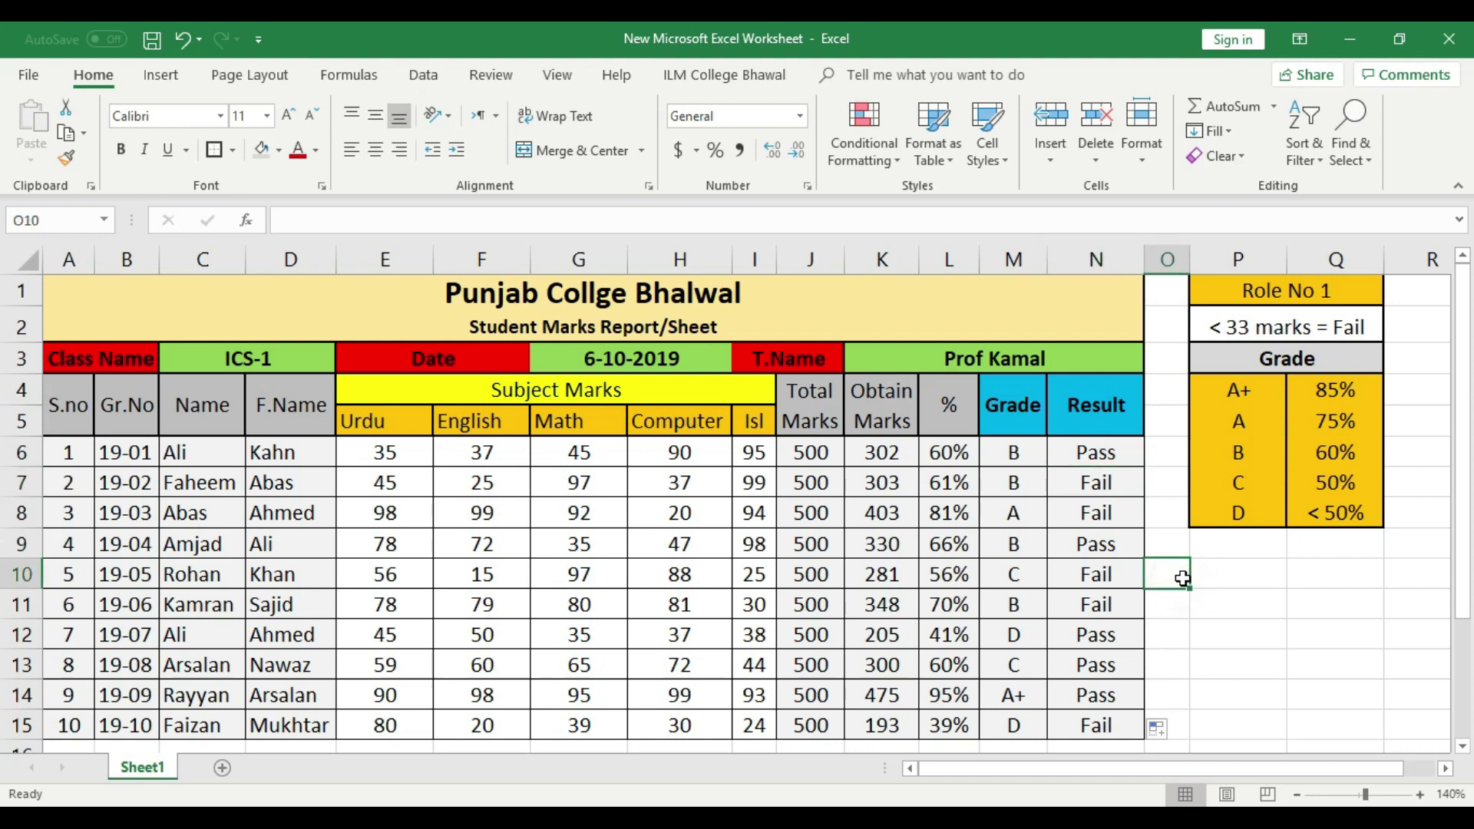
- Create a Text that Contains highlight rule for "Fail" on the results in N6:N15
left_click_drag(1098, 446, 1098, 714)
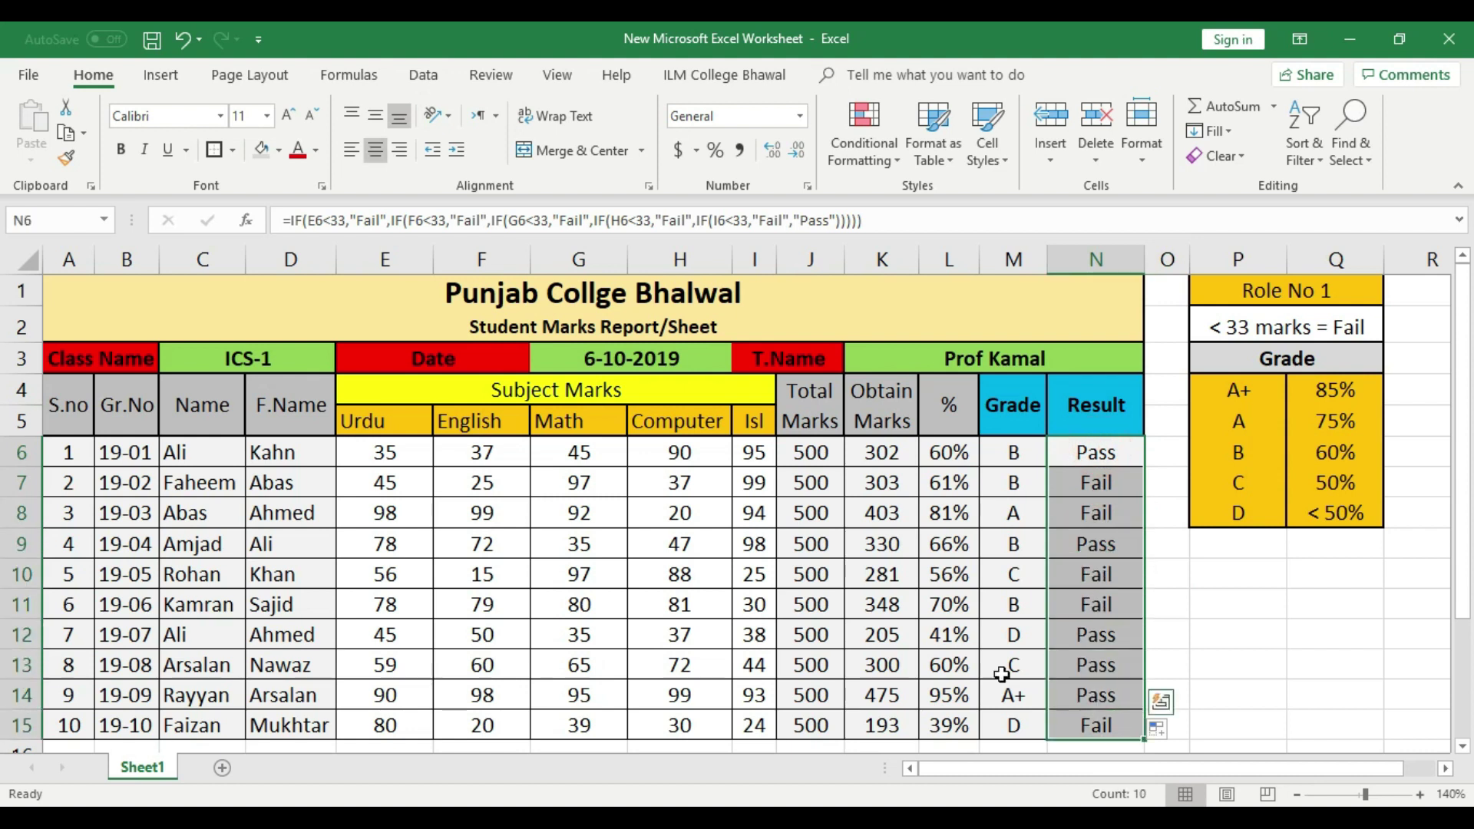
left_click(878, 163)
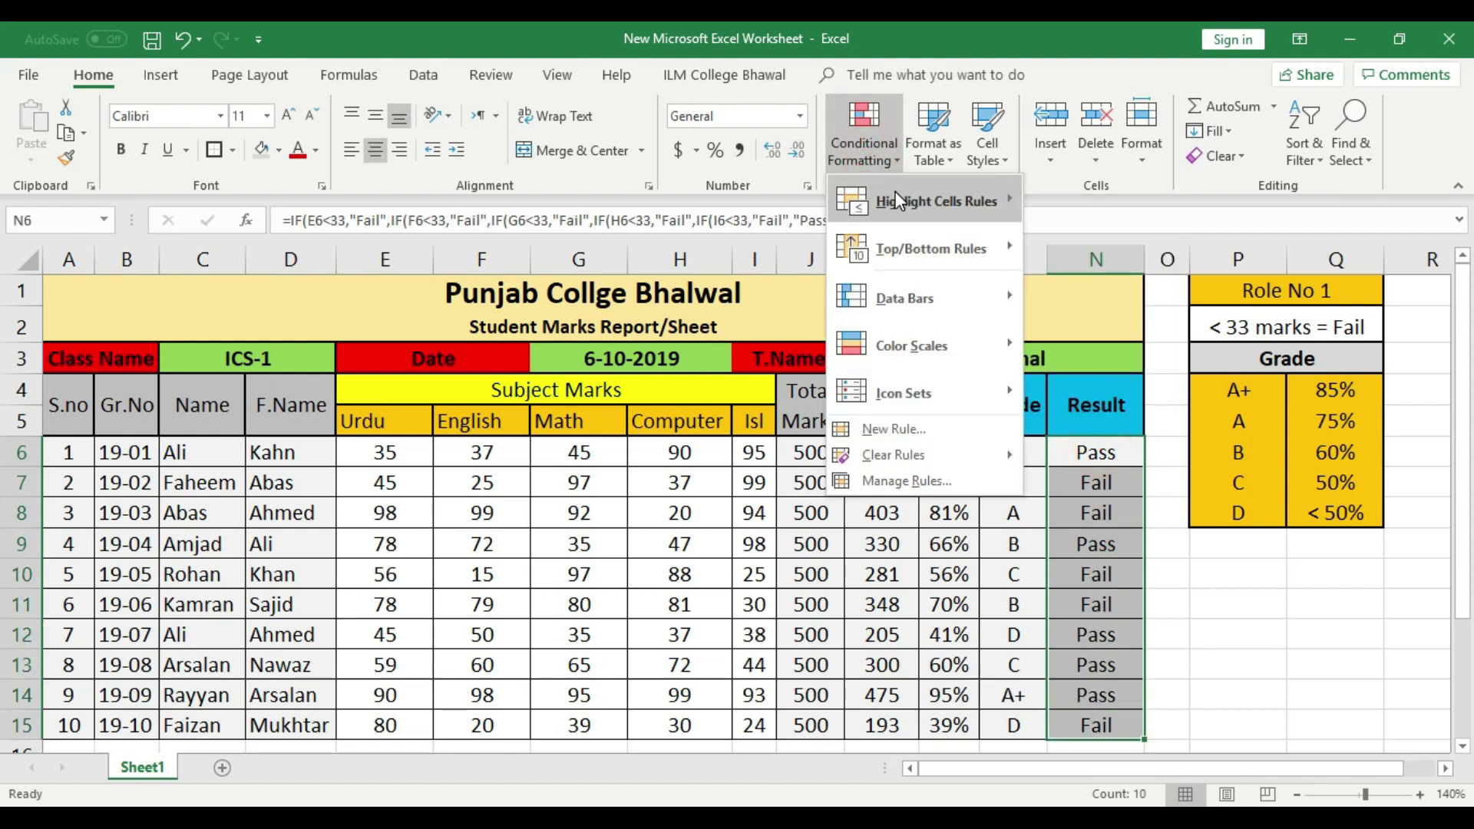
mouse_move(895, 191)
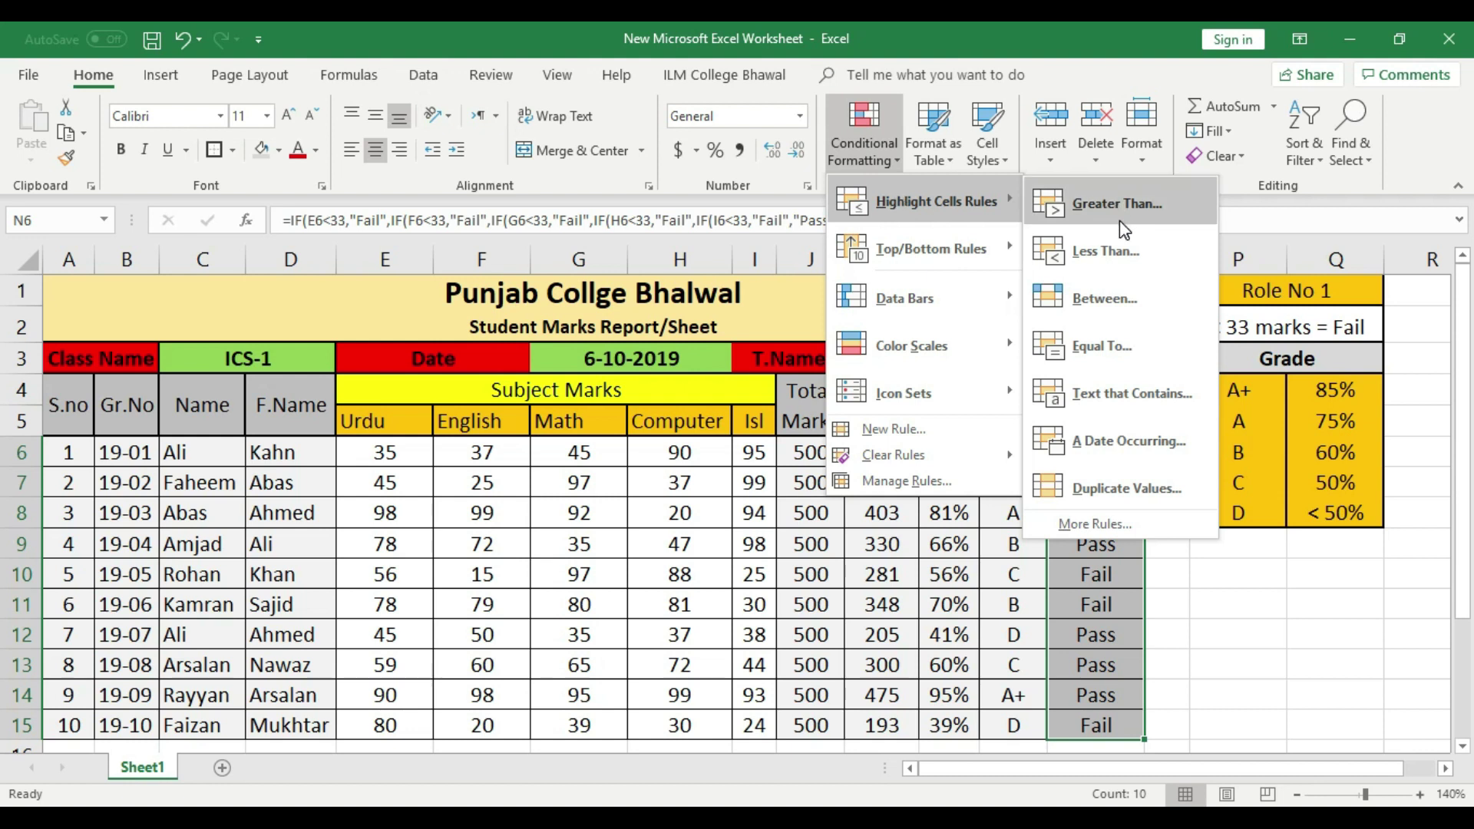
left_click(1140, 396)
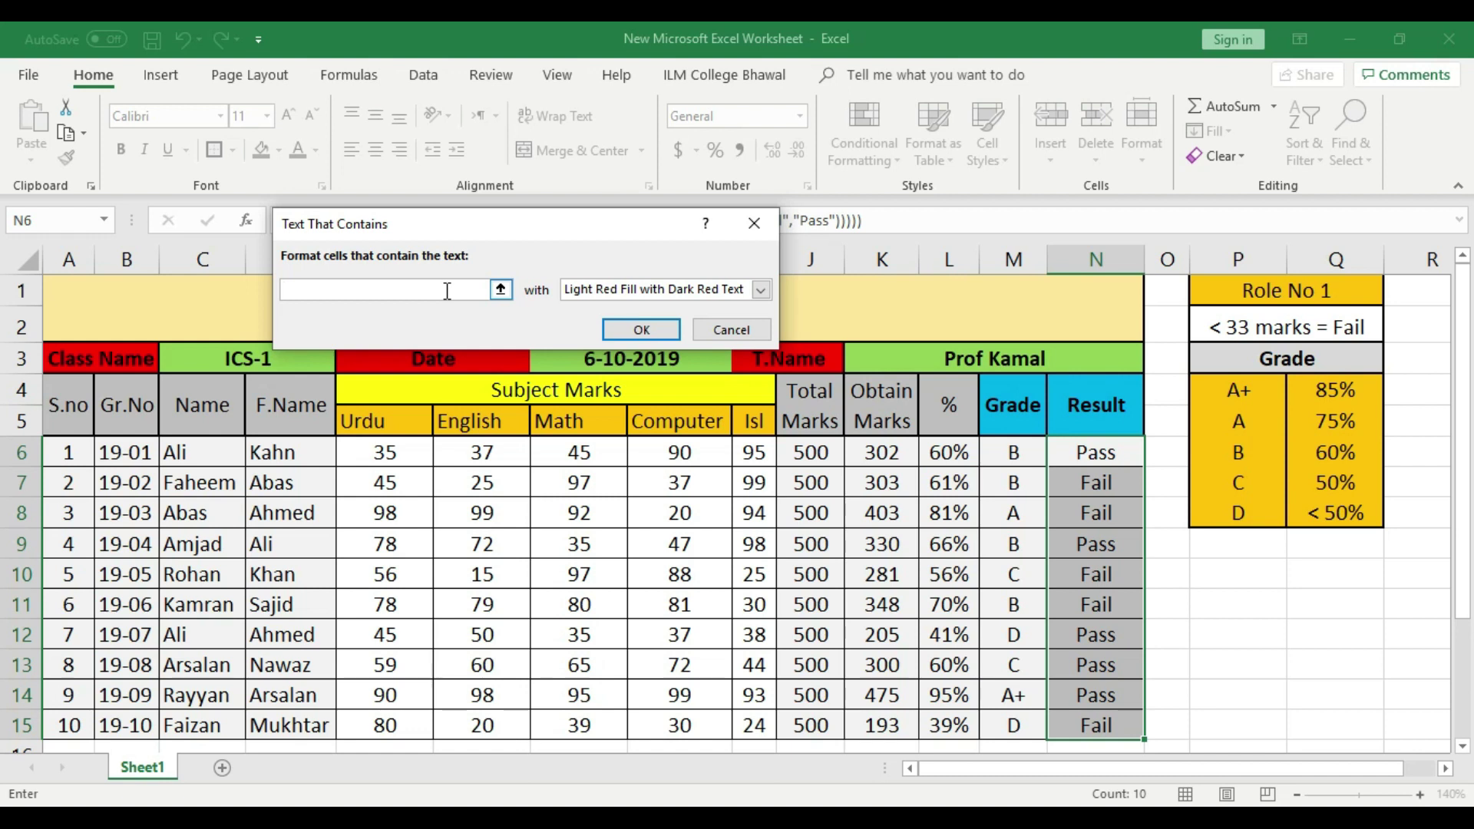
type("Fail")
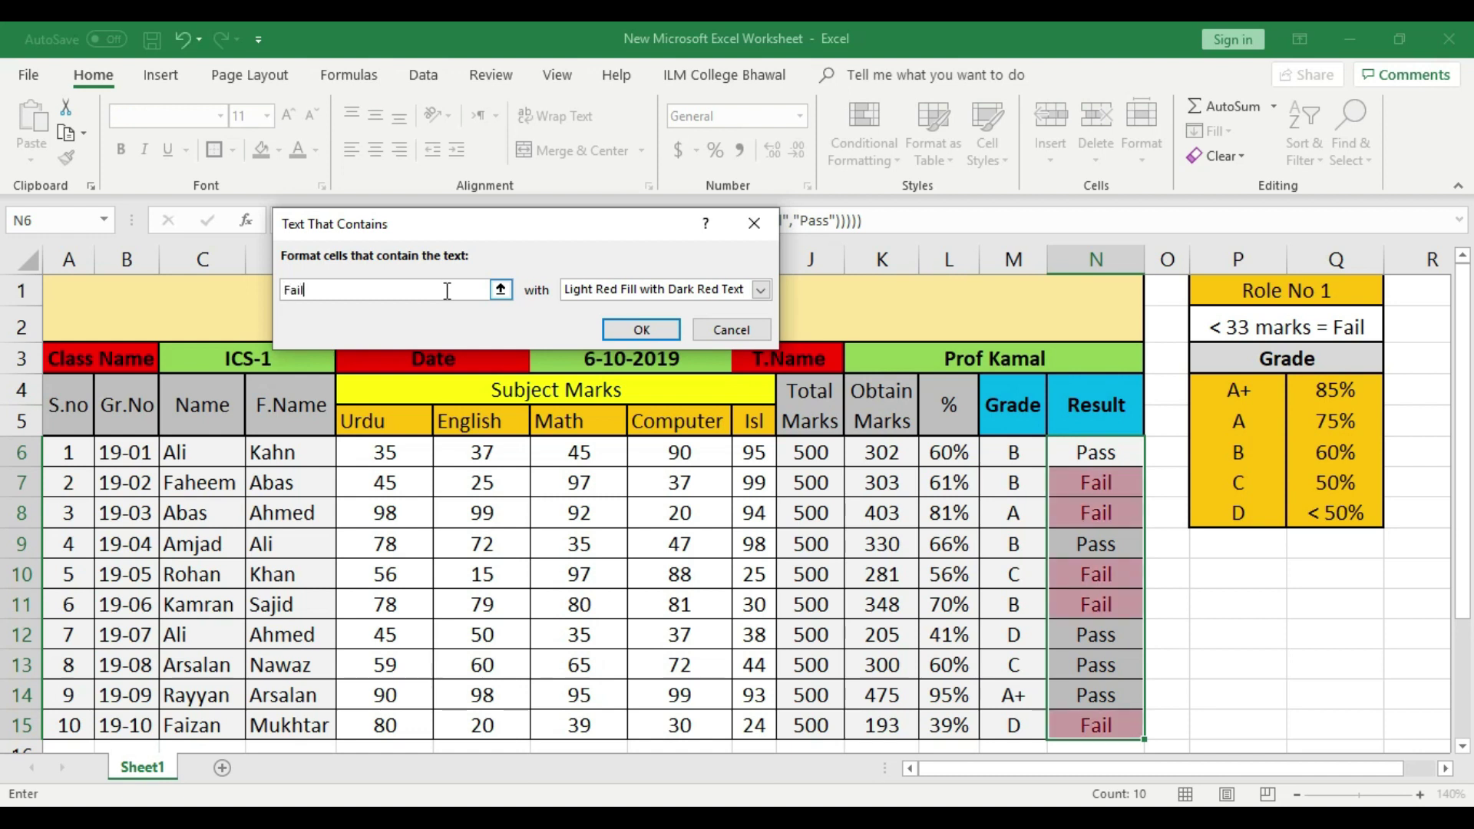
- Try the yellow fill, green fill, light red fill, red text and red border formats for the "Fail" rule
left_click(761, 290)
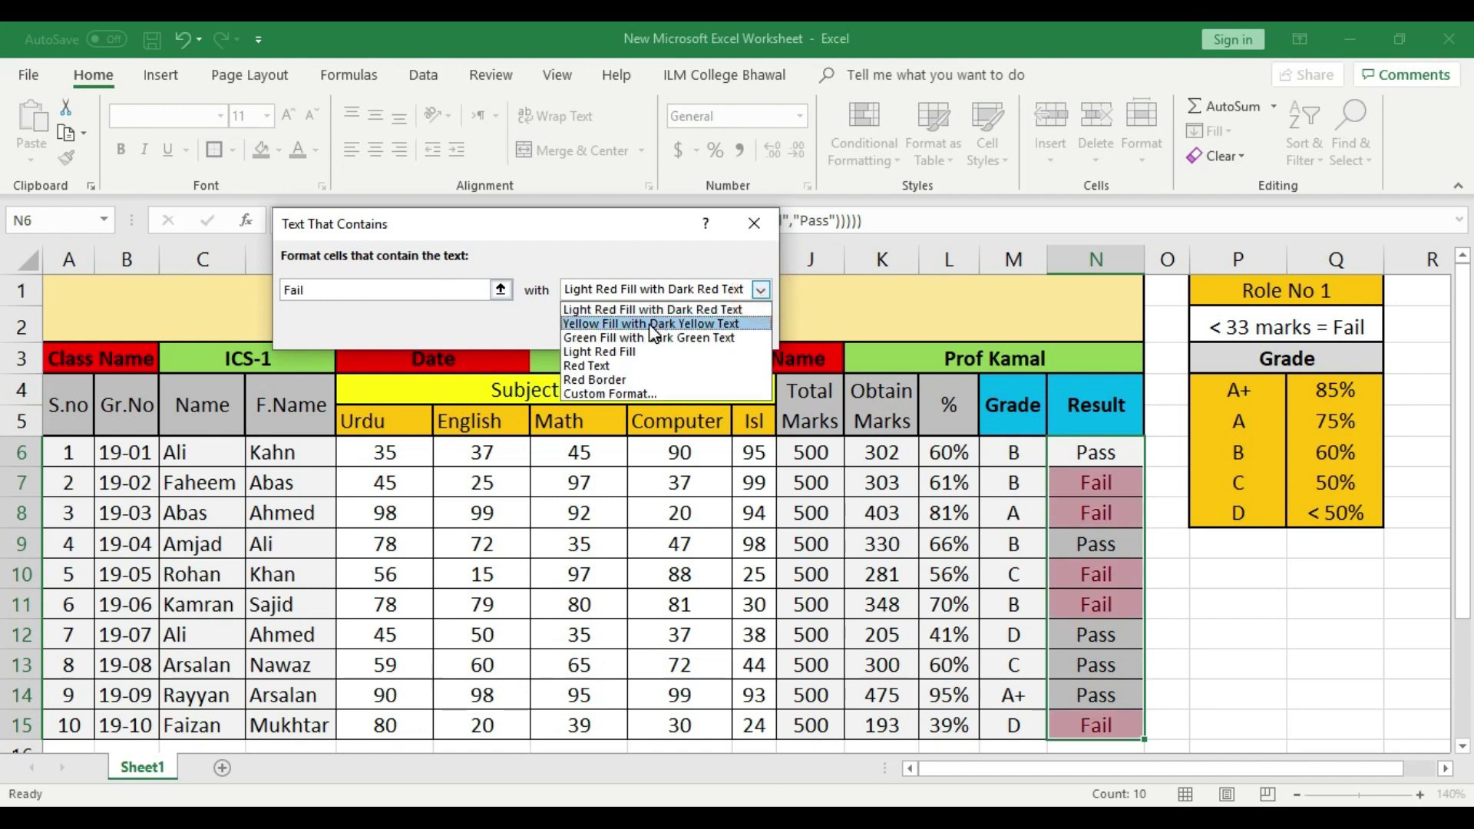
left_click(705, 323)
left_click(761, 291)
left_click(625, 339)
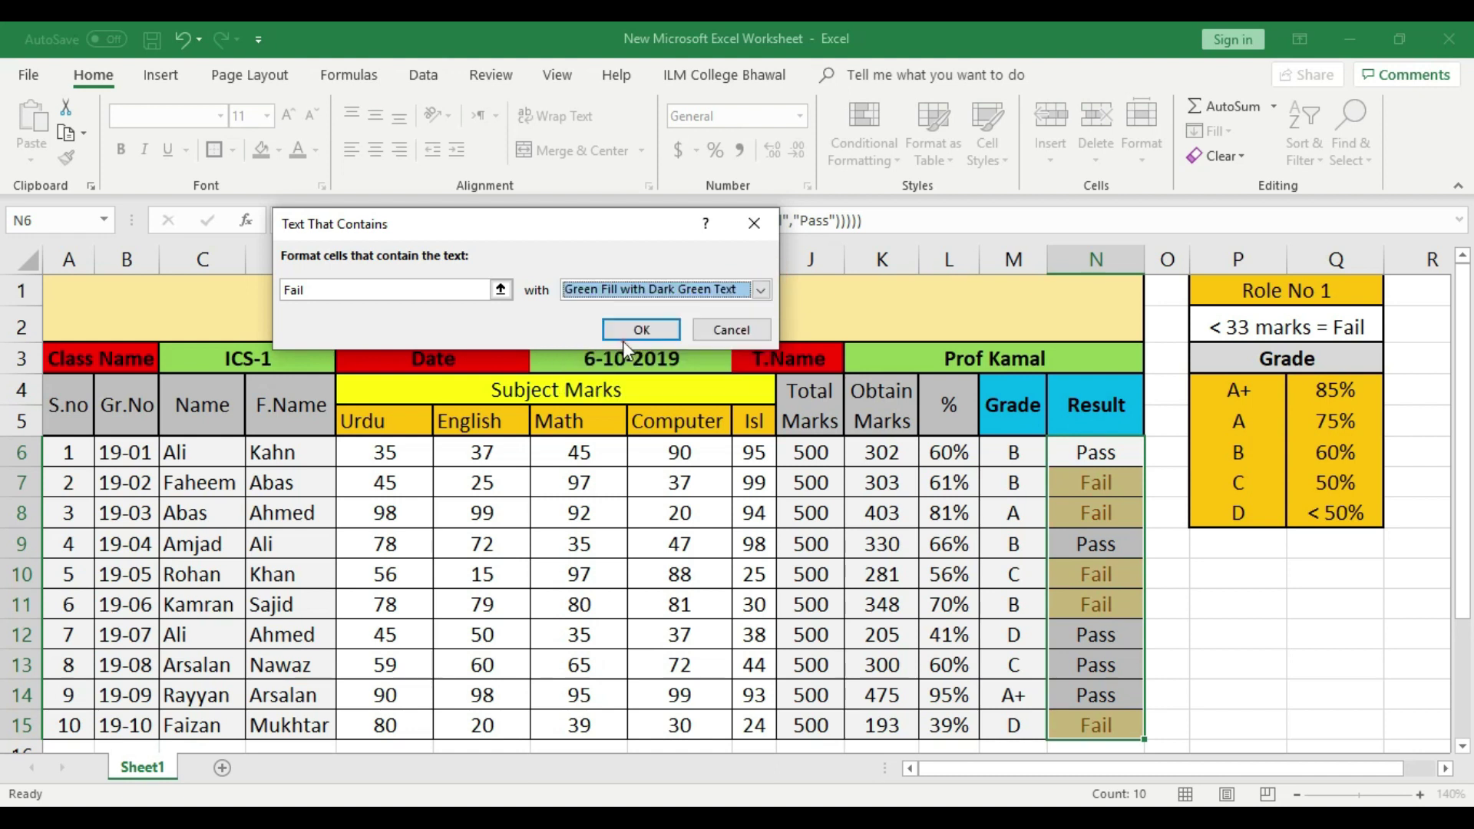
left_click(761, 291)
left_click(605, 354)
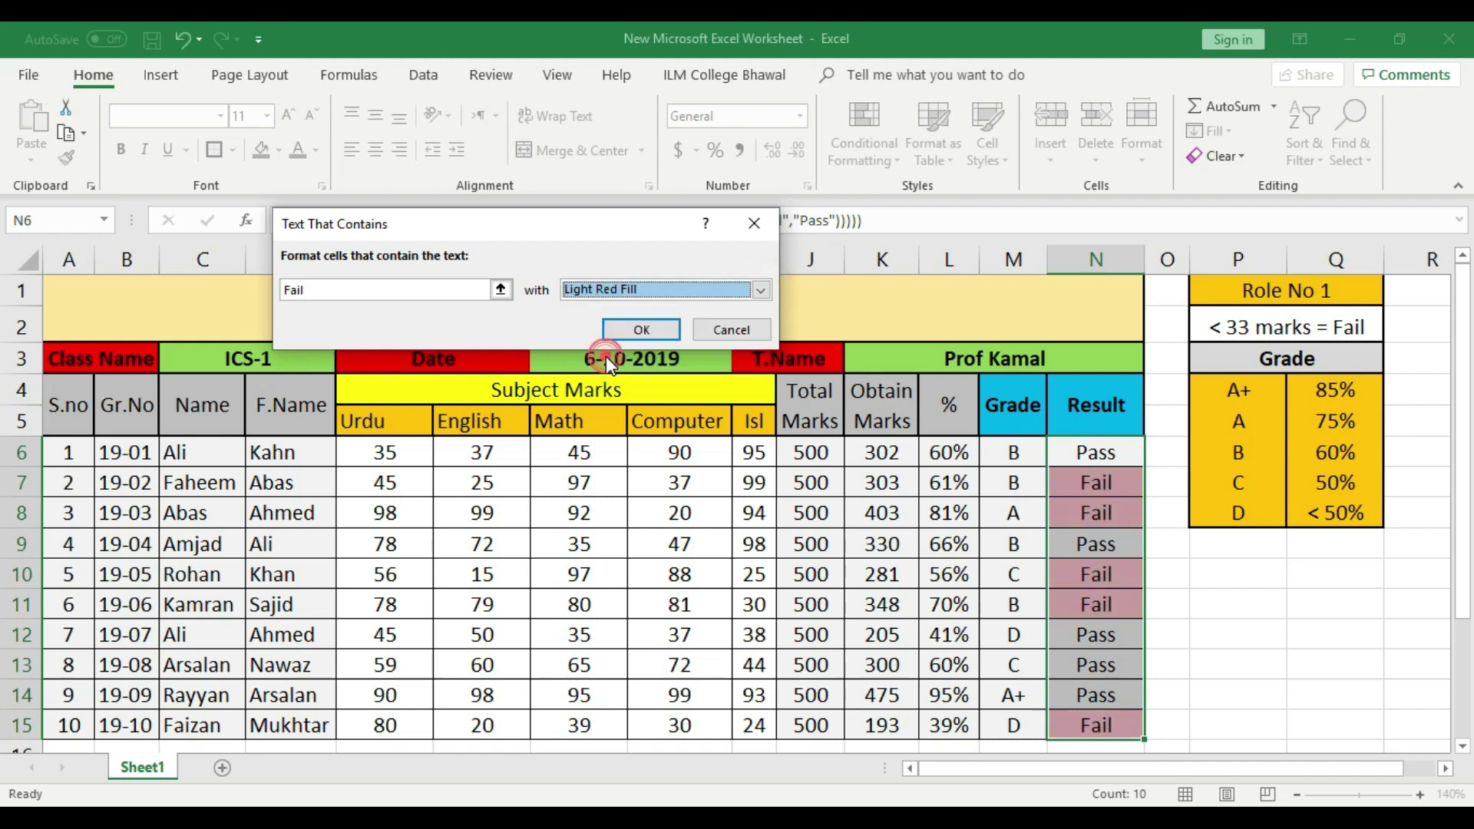
left_click(761, 292)
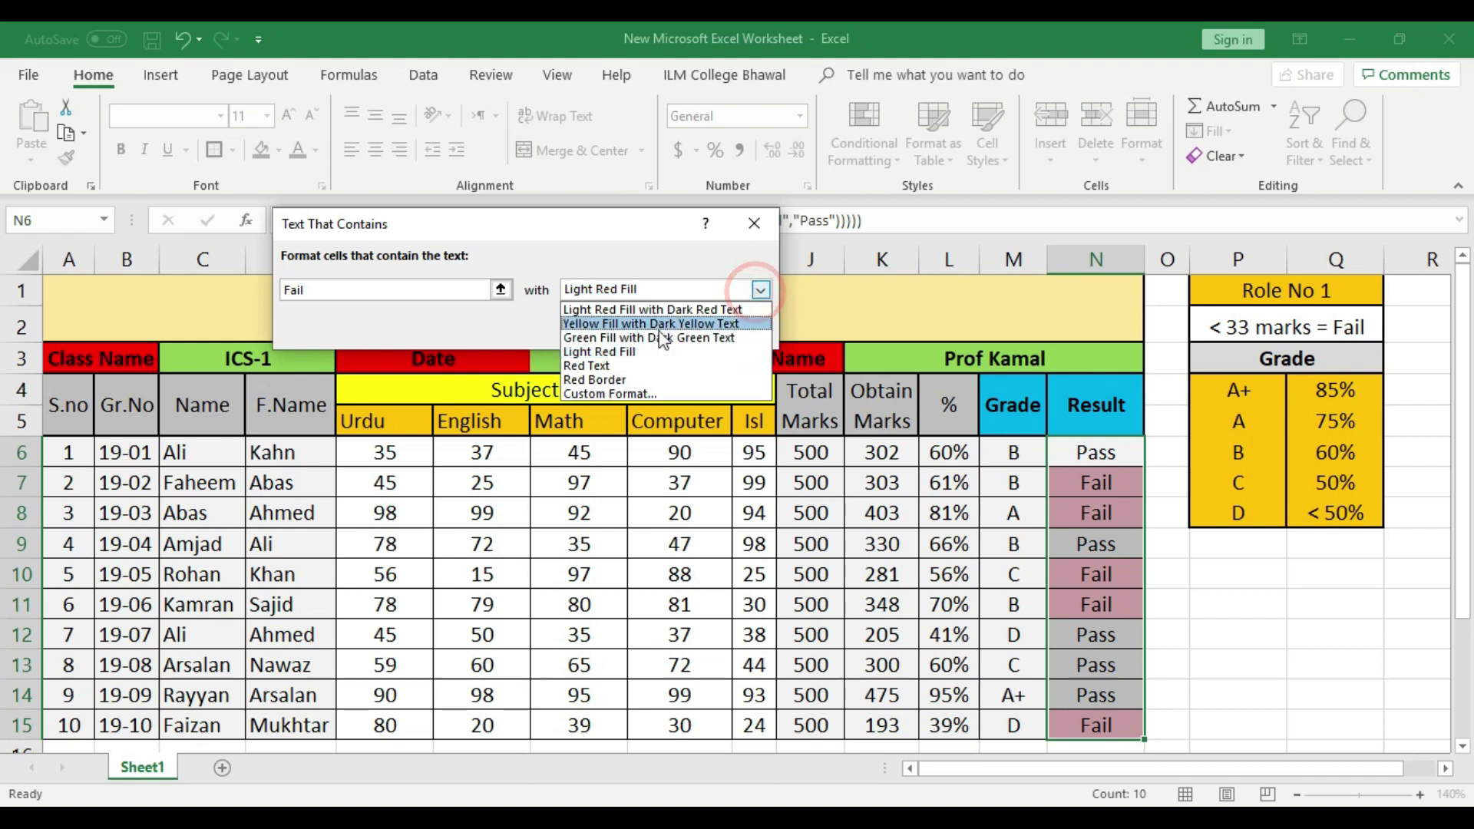
left_click(611, 361)
left_click(761, 291)
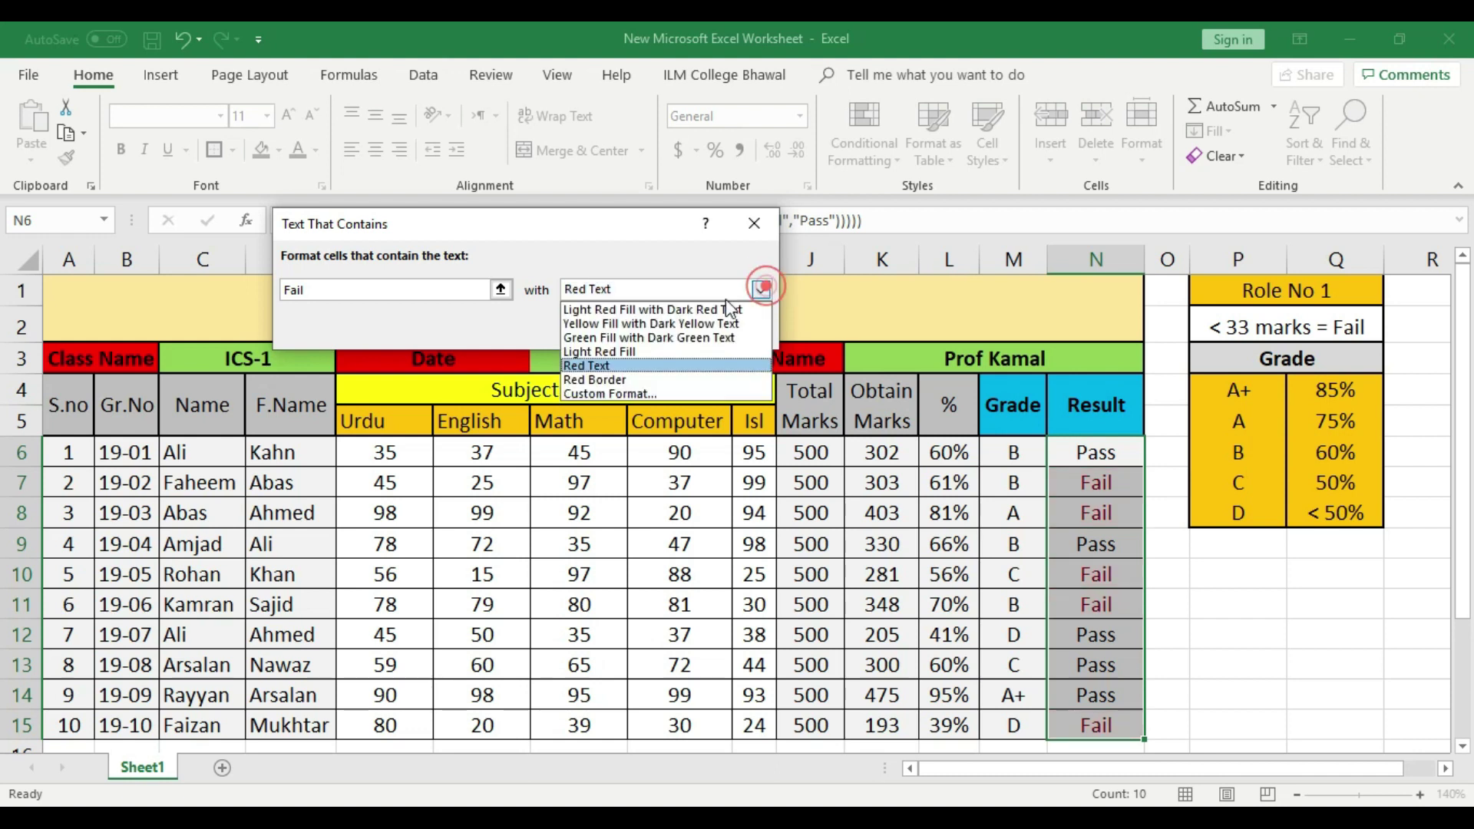
left_click(630, 376)
- Set the "Fail" rule's format to Light Red Fill with Dark Red Text and apply the rule
left_click(761, 290)
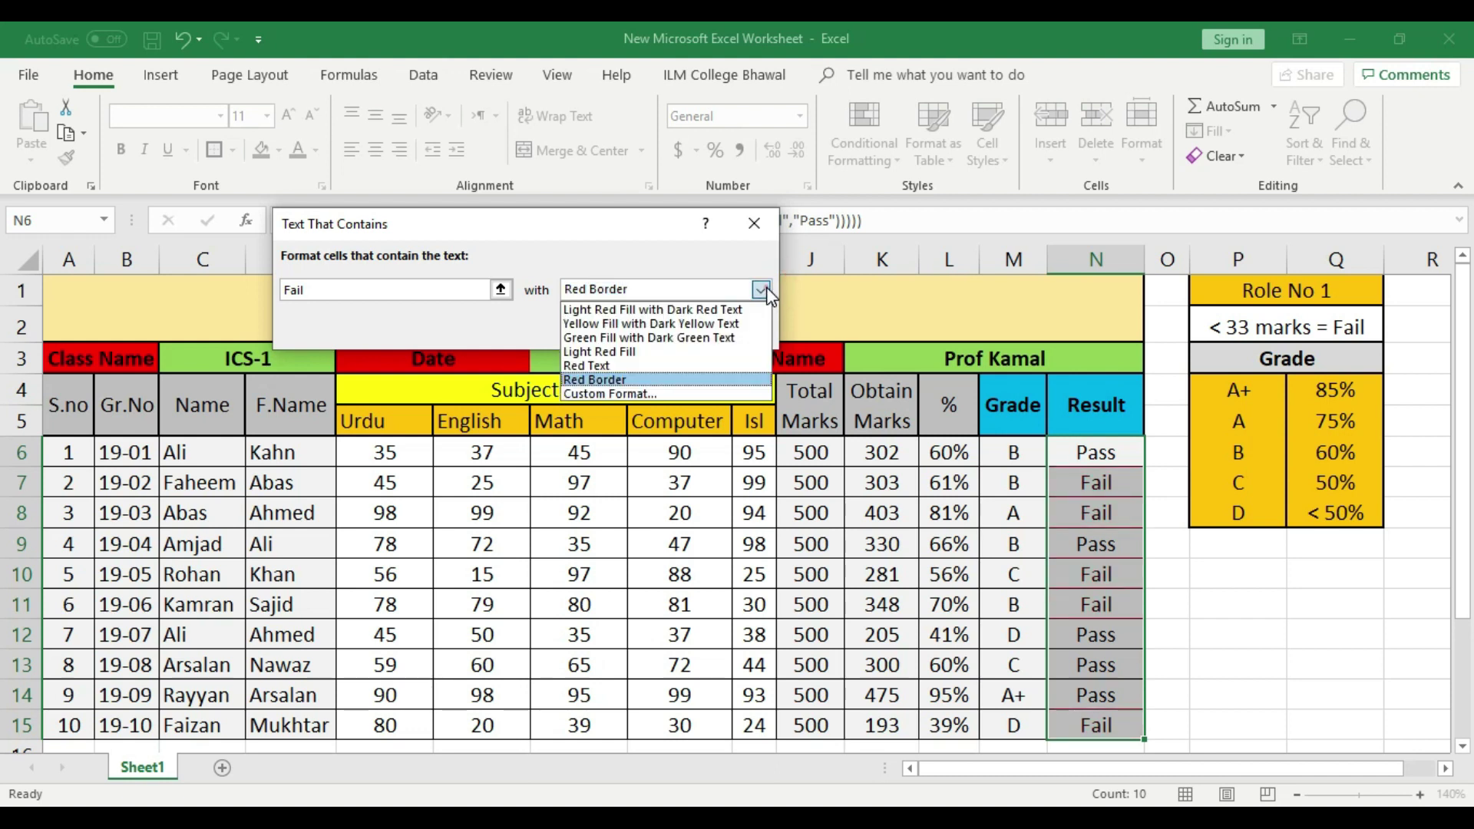
left_click(636, 307)
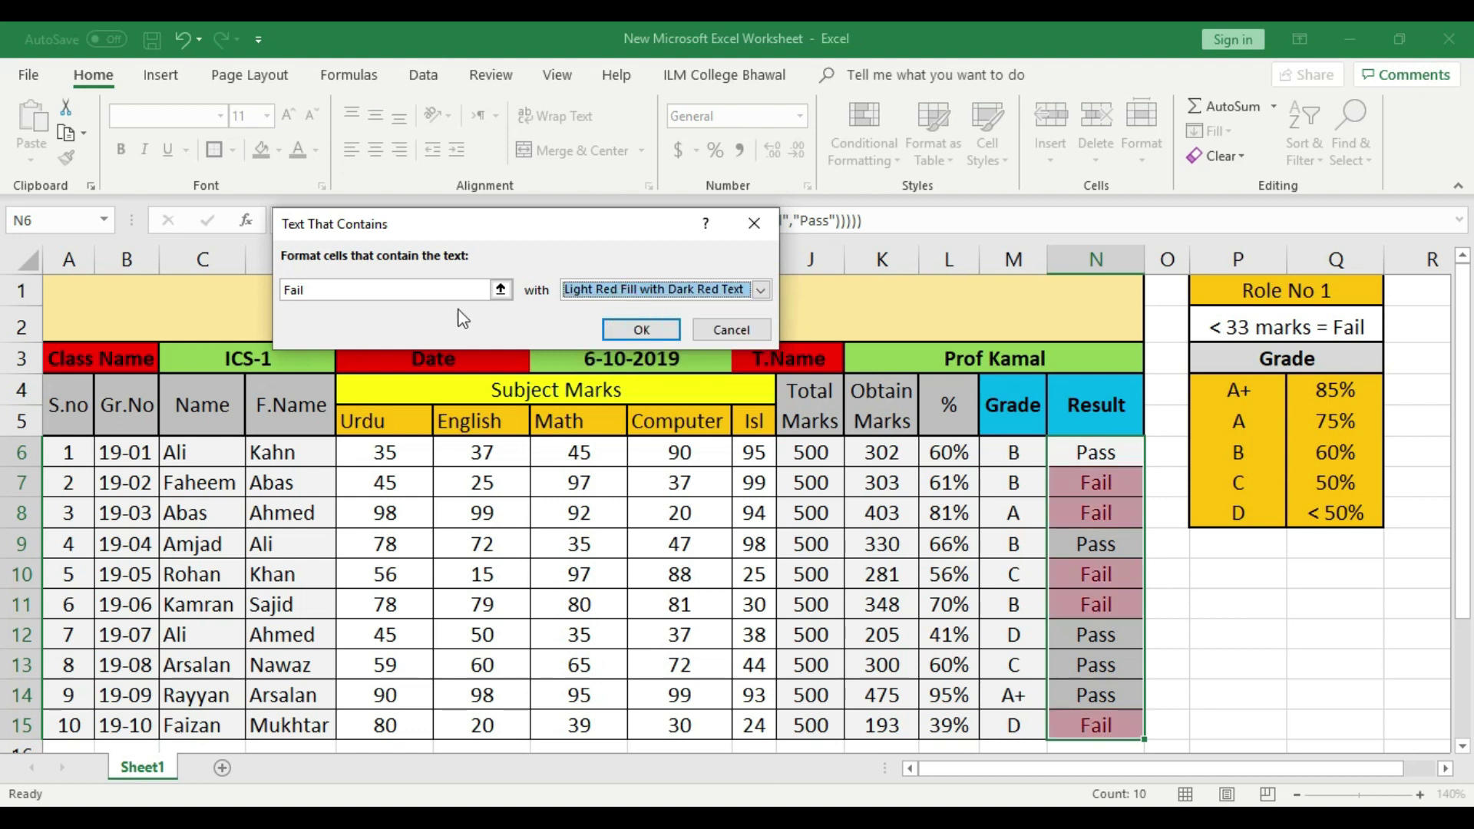
left_click(641, 331)
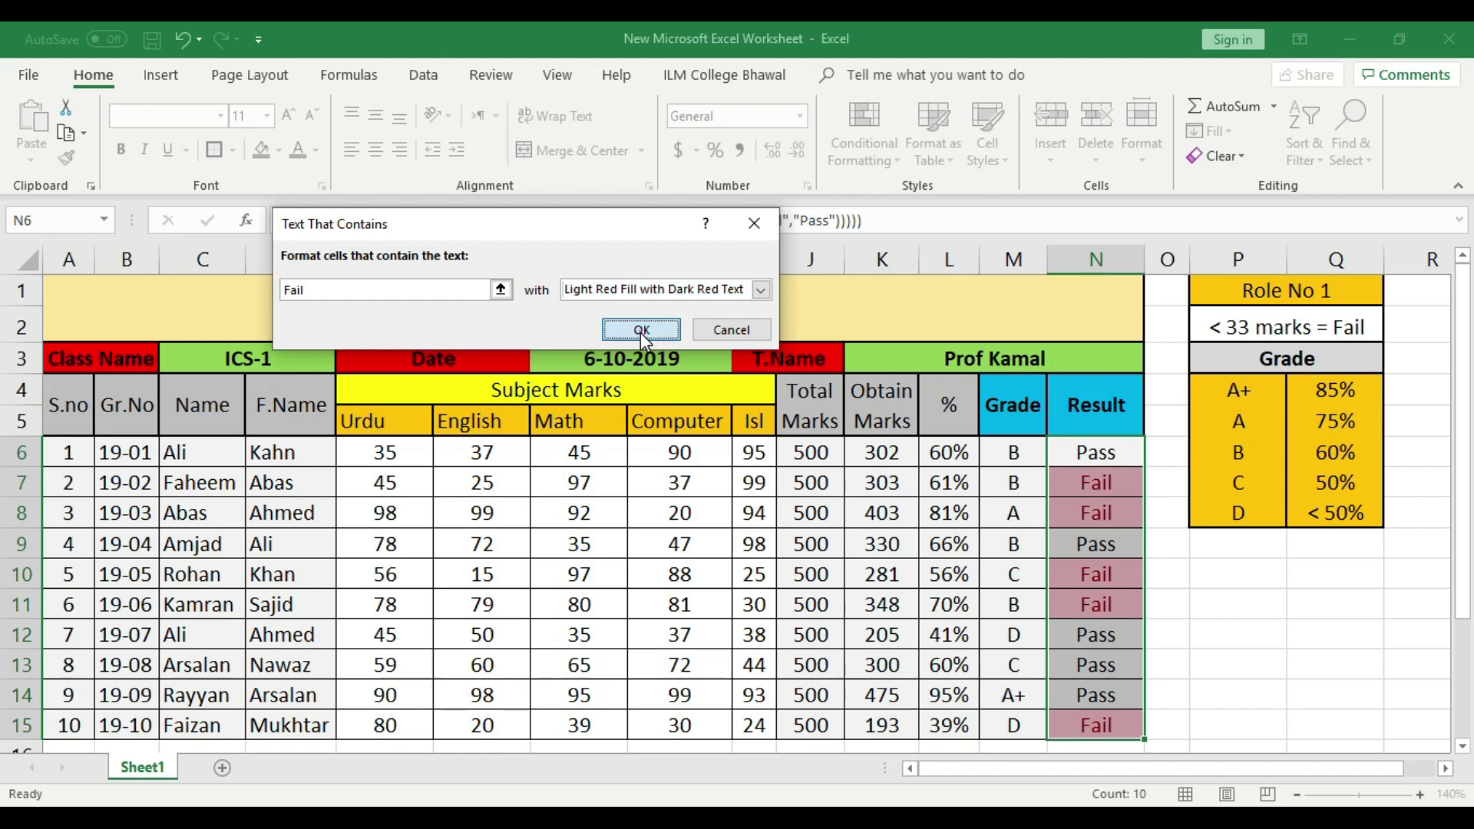
left_click(1167, 512)
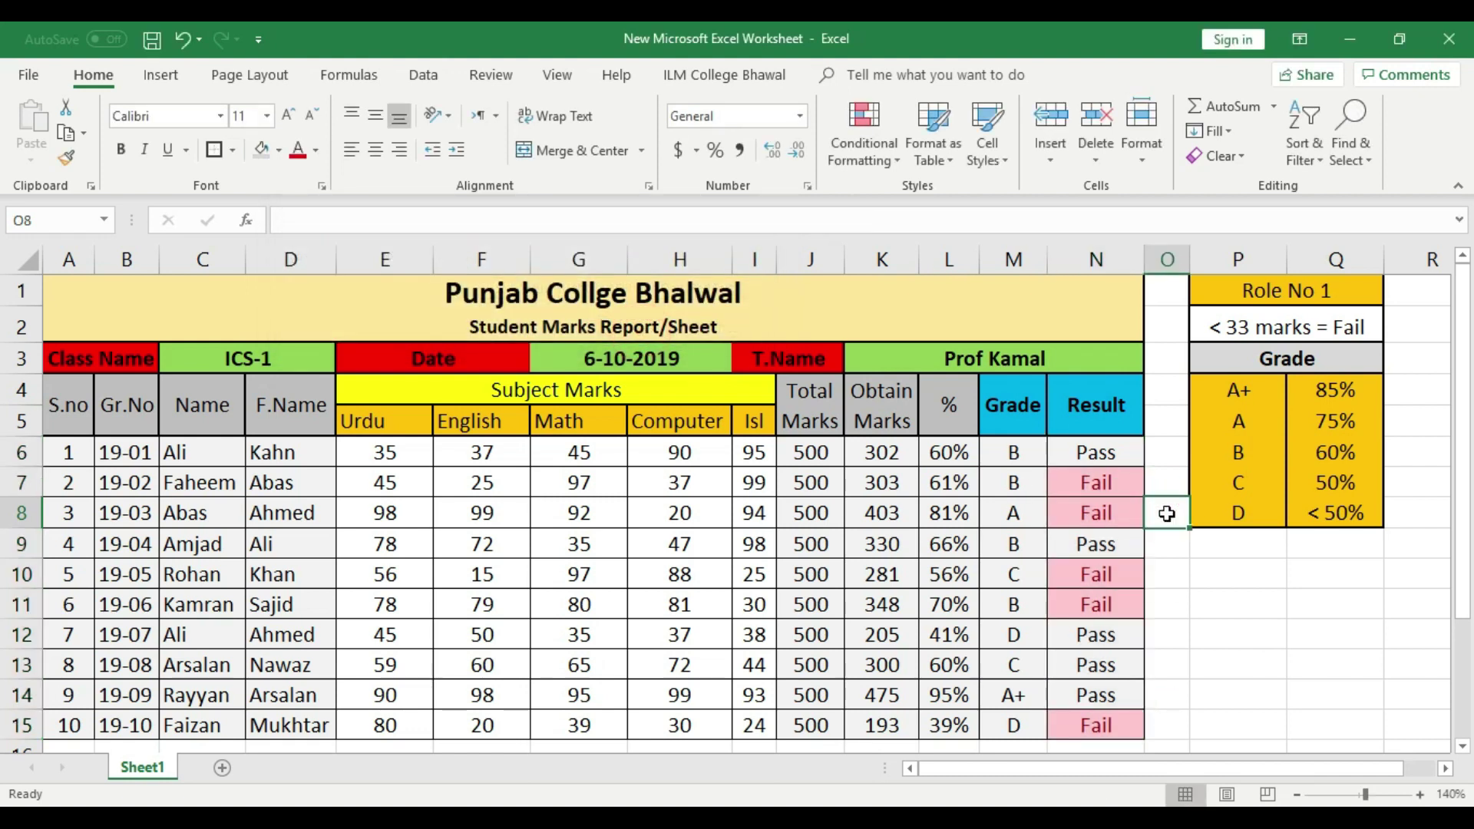
- Create a second Text that Contains highlight rule for "Pass" on the results in N6:N15
left_click_drag(1104, 451, 1113, 722)
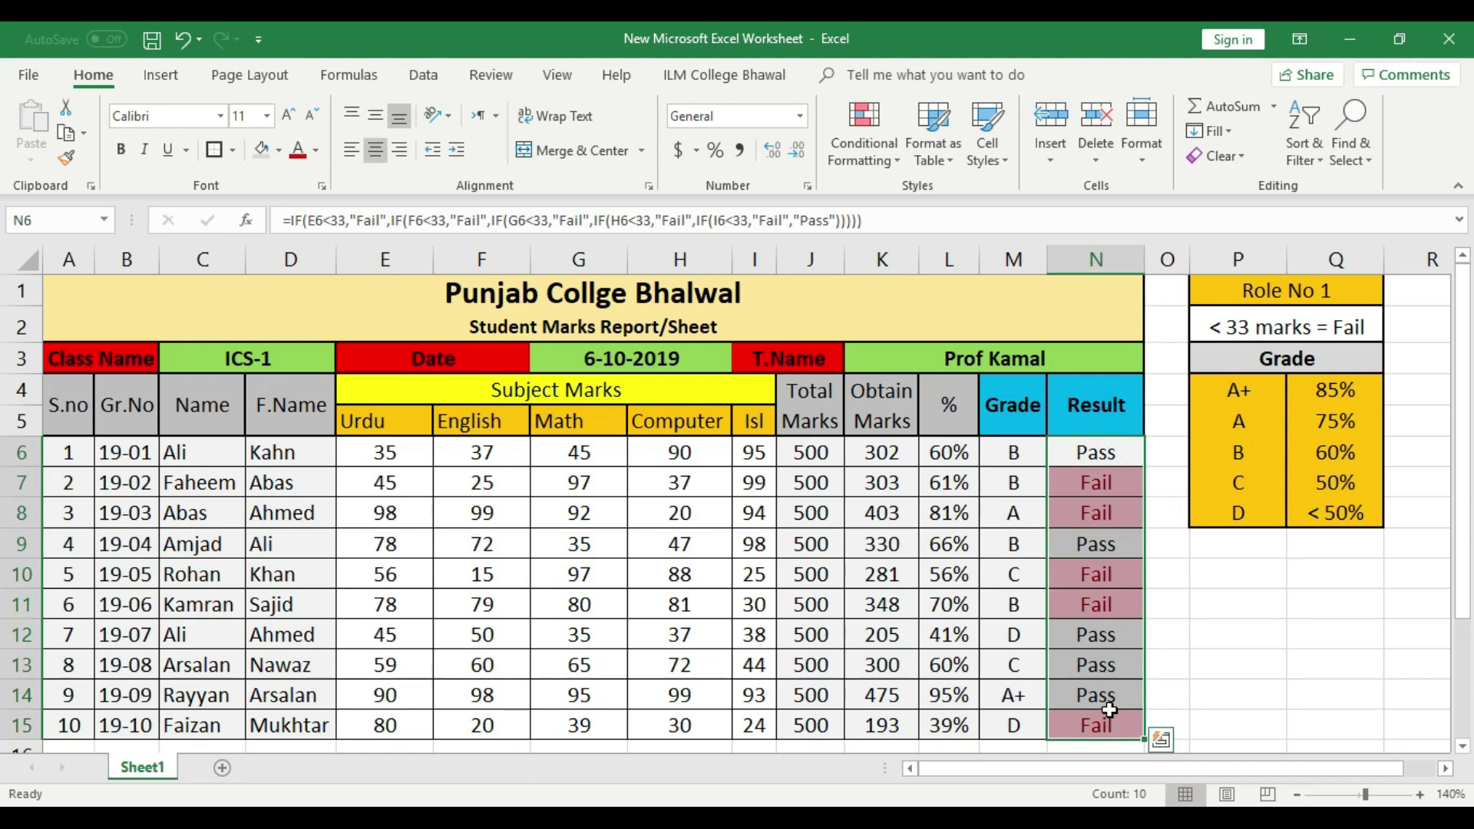
left_click(1168, 632)
left_click_drag(1105, 454, 1112, 722)
left_click(866, 142)
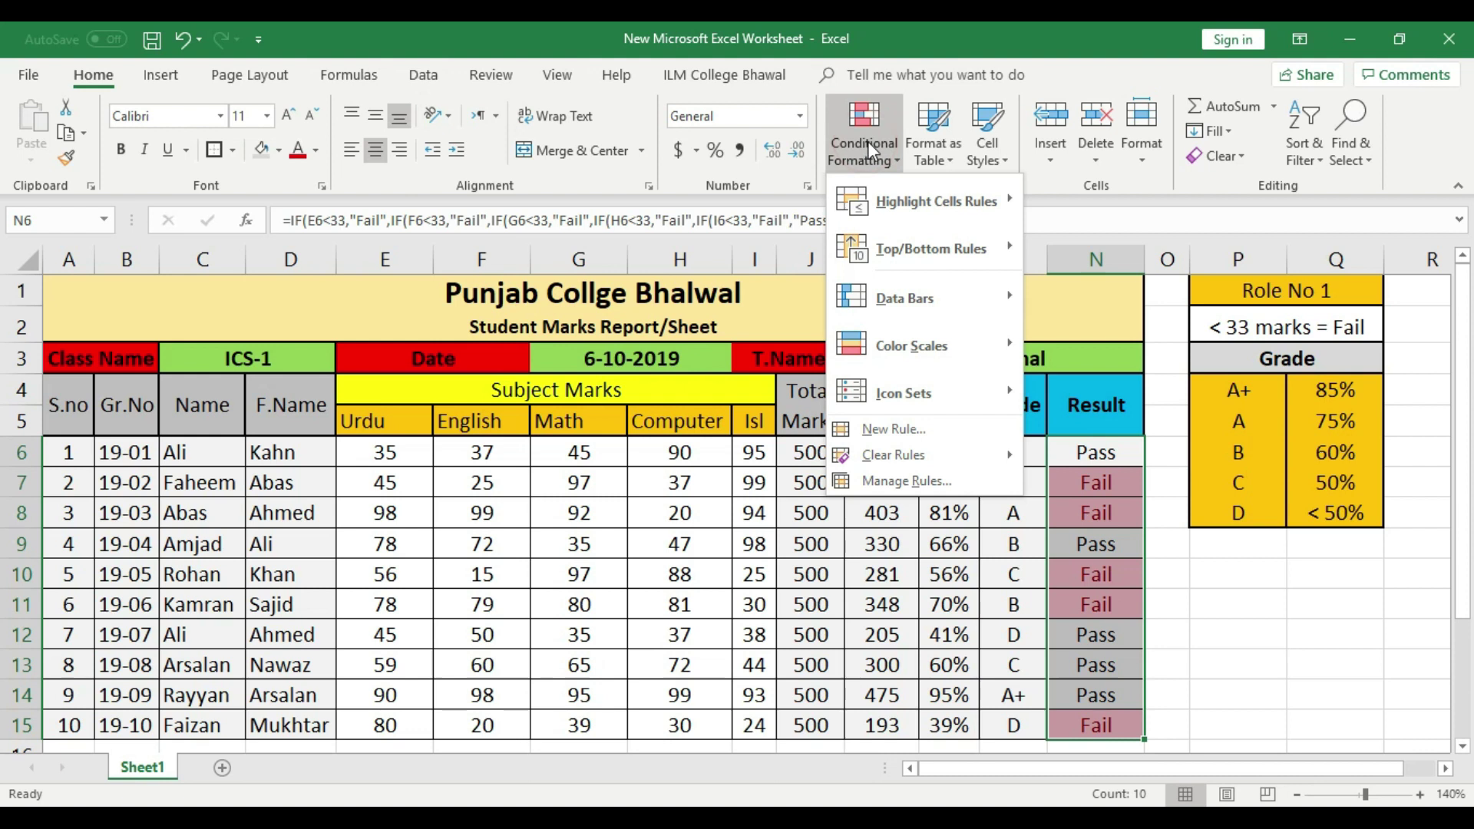
mouse_move(947, 210)
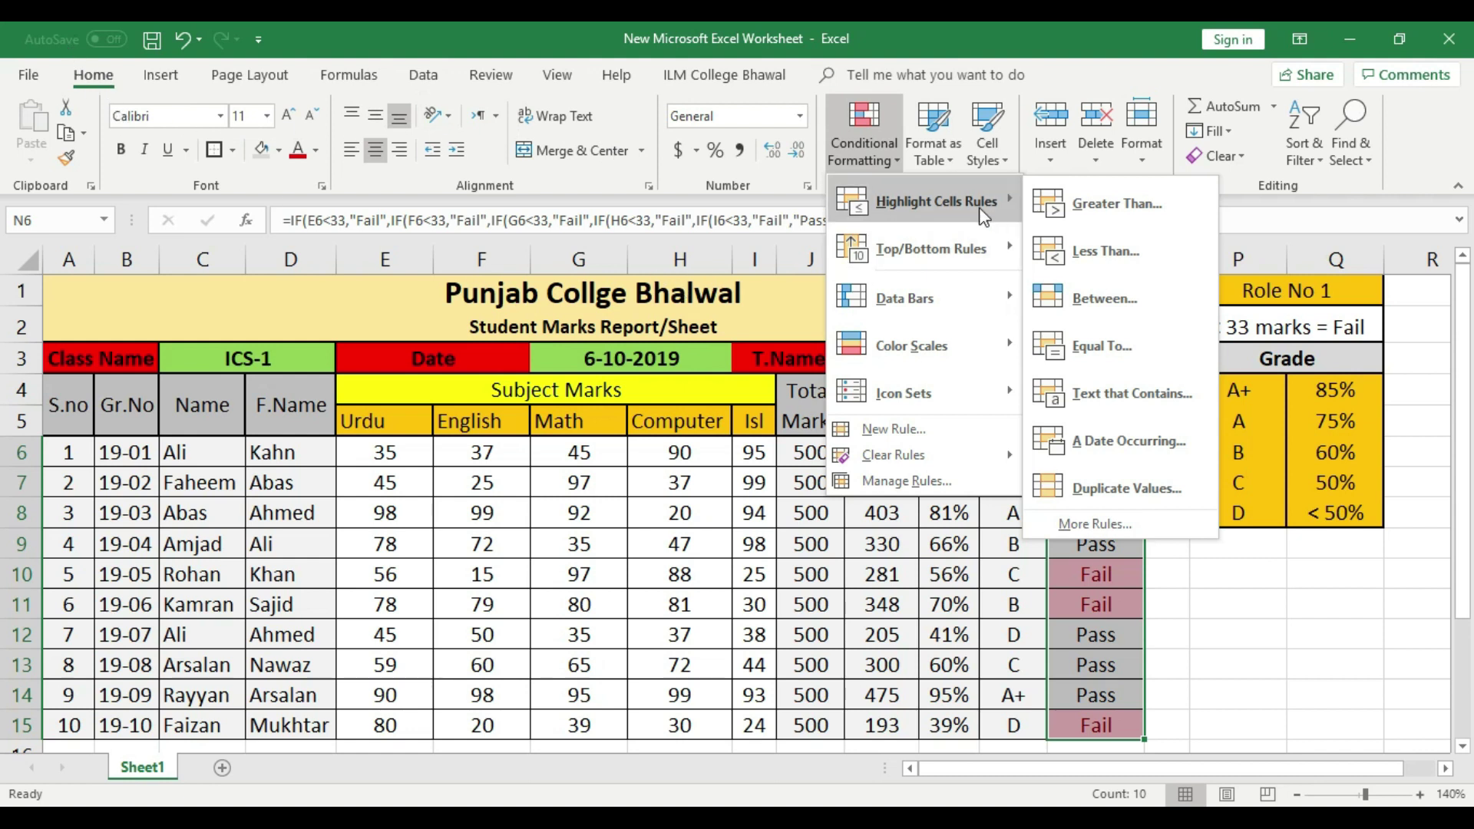
left_click(1121, 392)
left_click(390, 293)
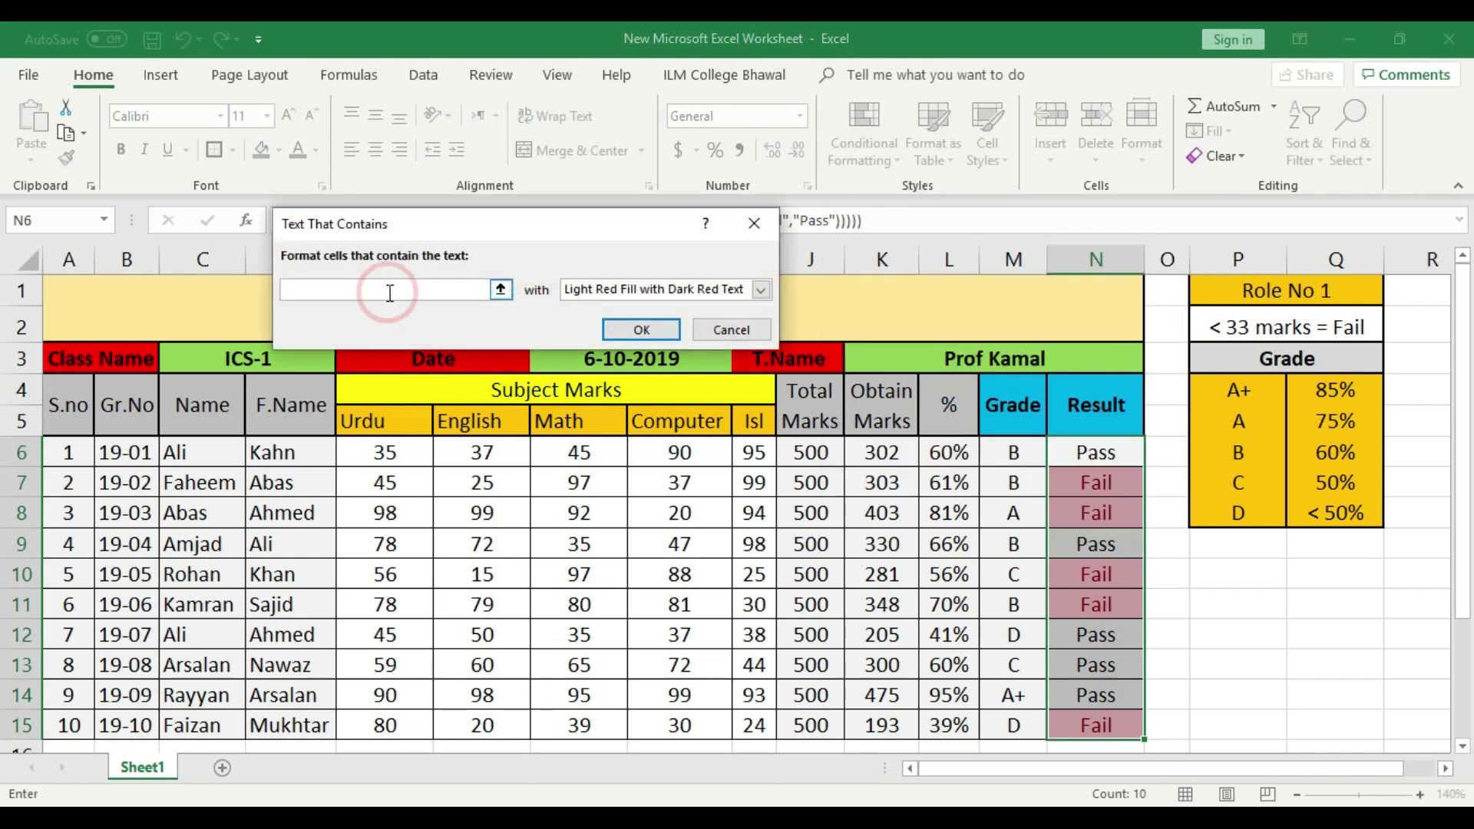
type("Passs")
key("BackSpace")
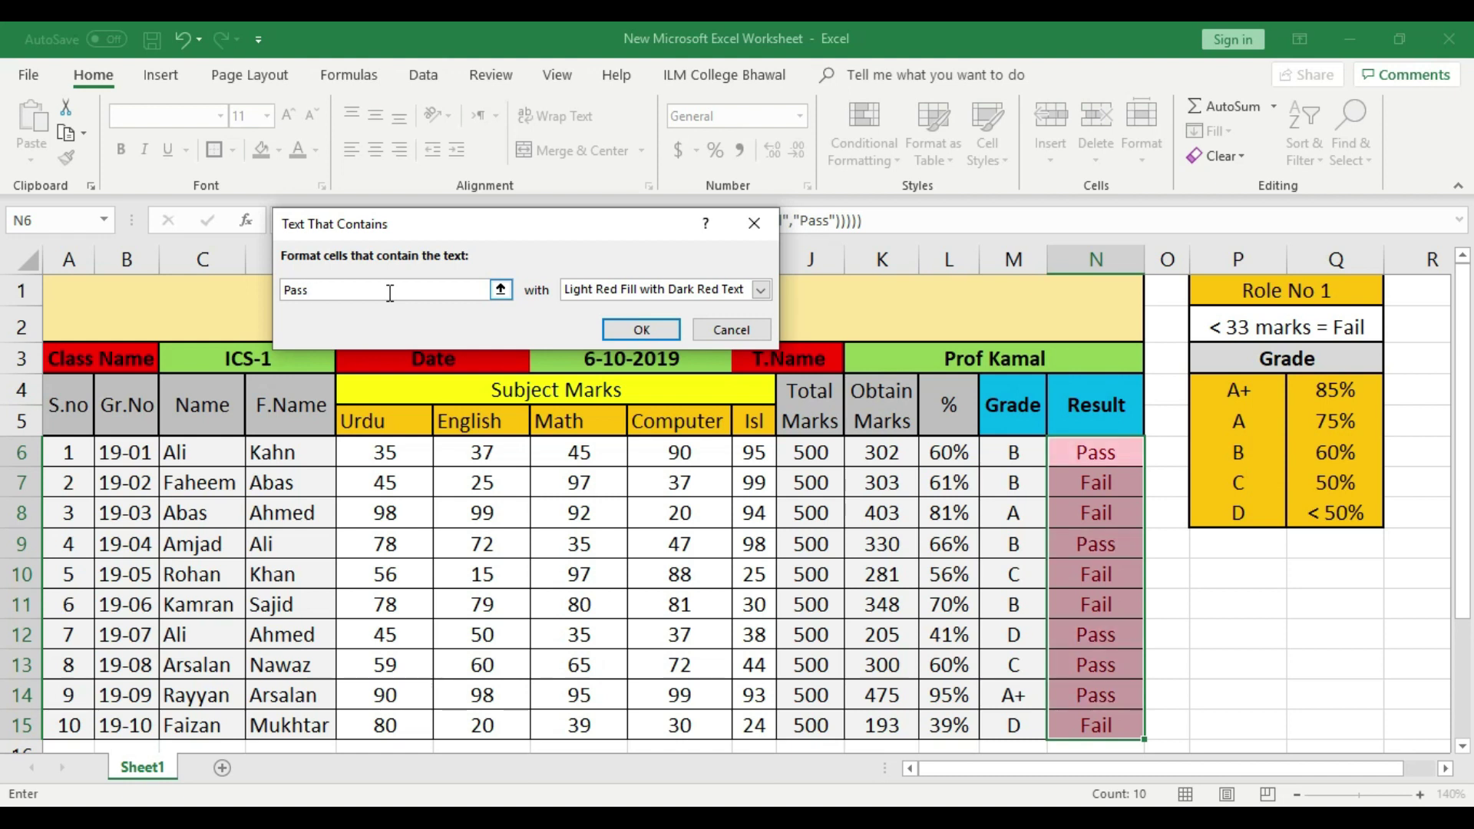
- Set the "Pass" rule's format to Green Fill with Dark Green Text and apply the rule
left_click(760, 290)
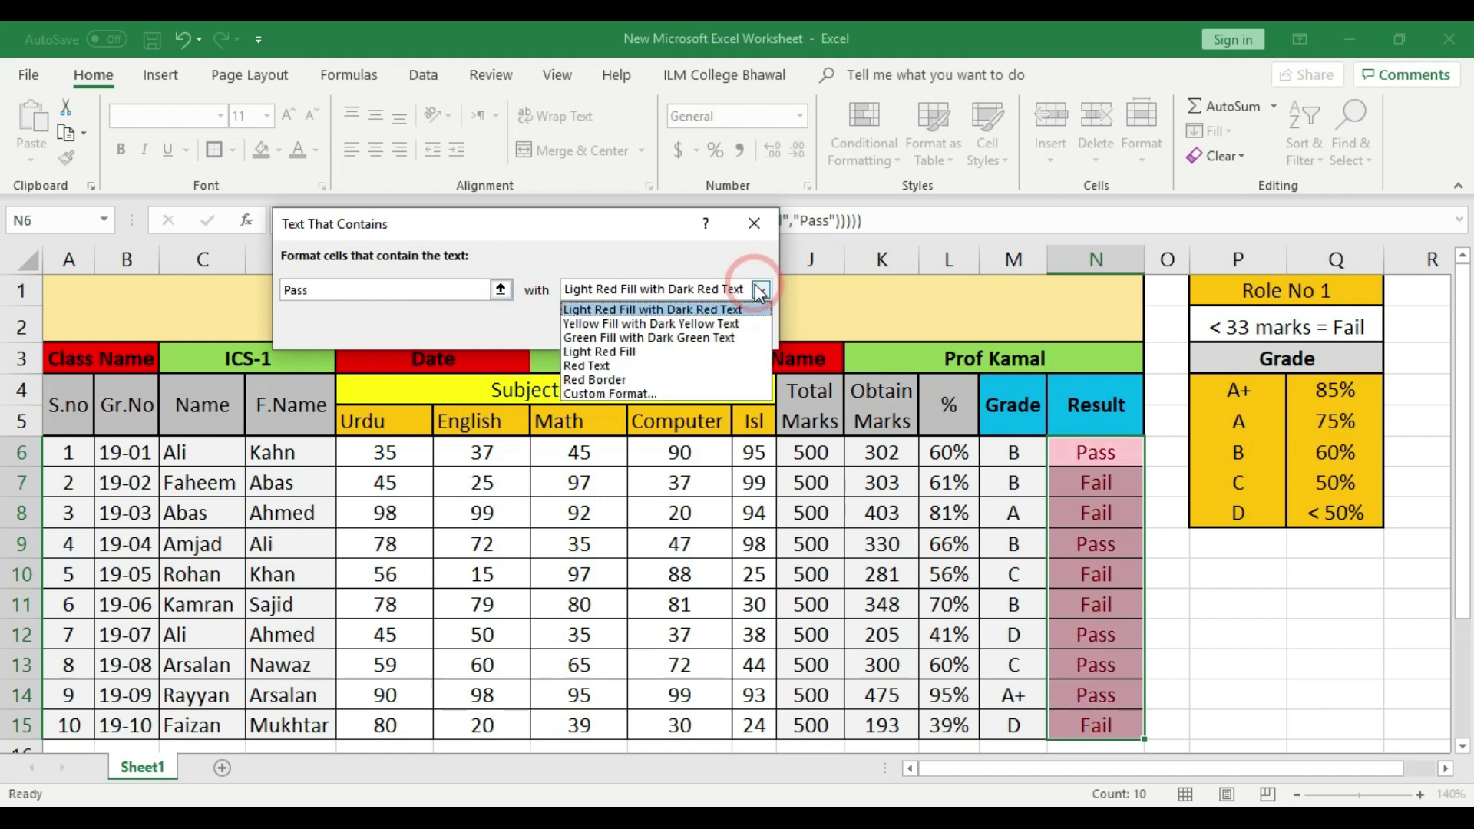
left_click(614, 338)
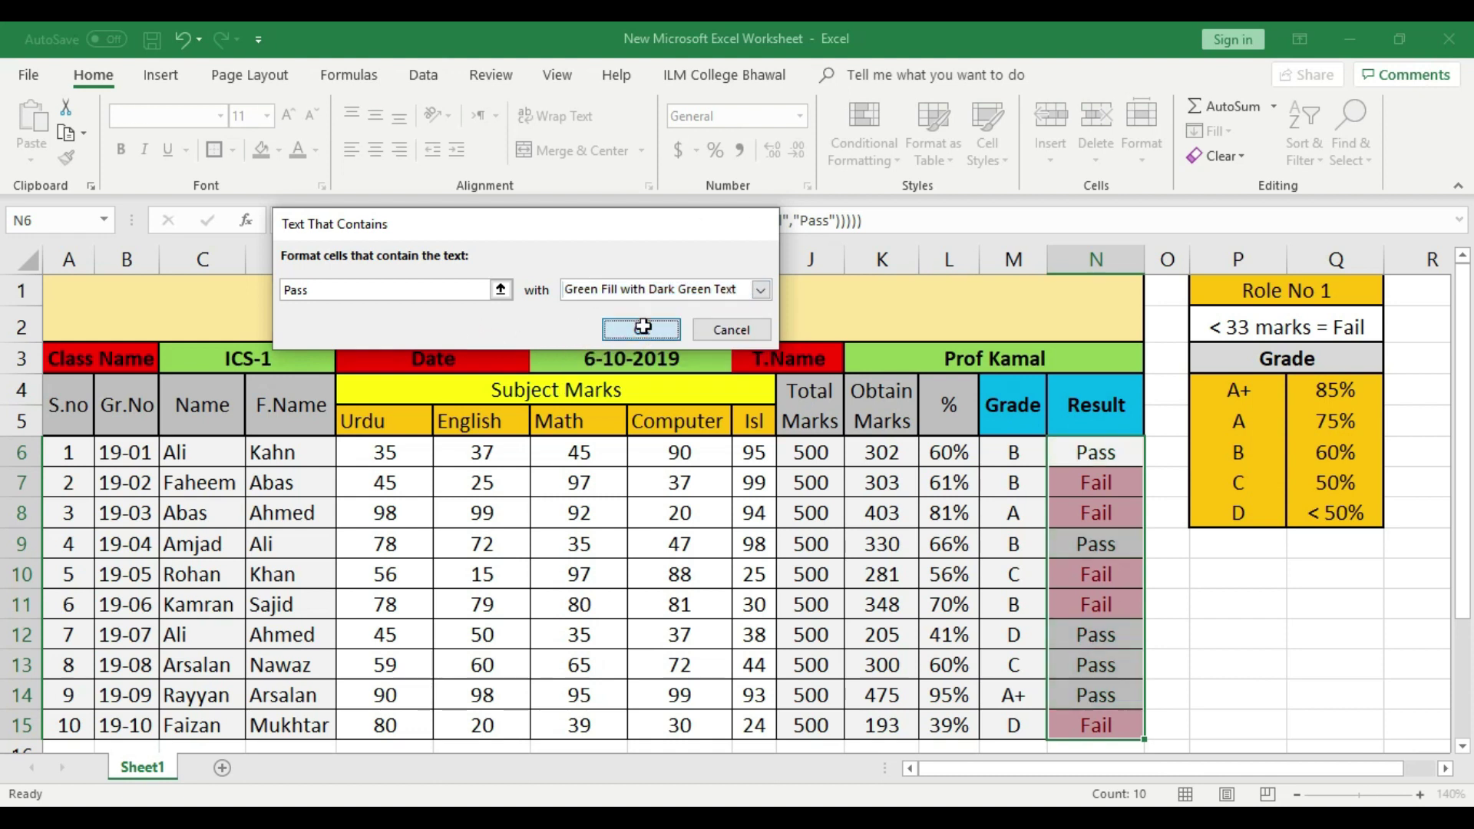
left_click(618, 331)
left_click(1234, 619)
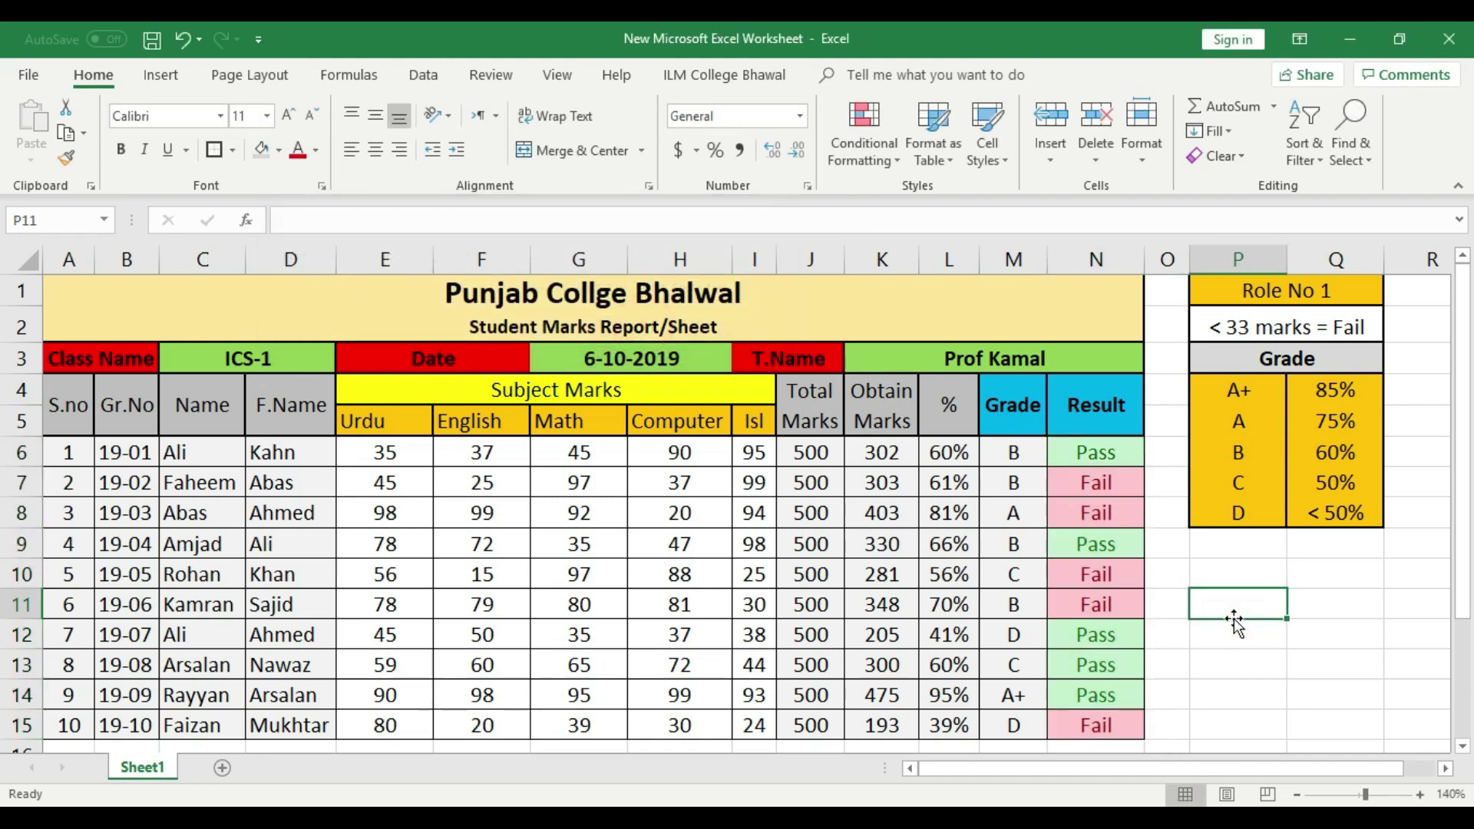
- Examine the highlighted results in column N for the students in rows 7 to 15
left_click(1113, 487)
left_click(1112, 512)
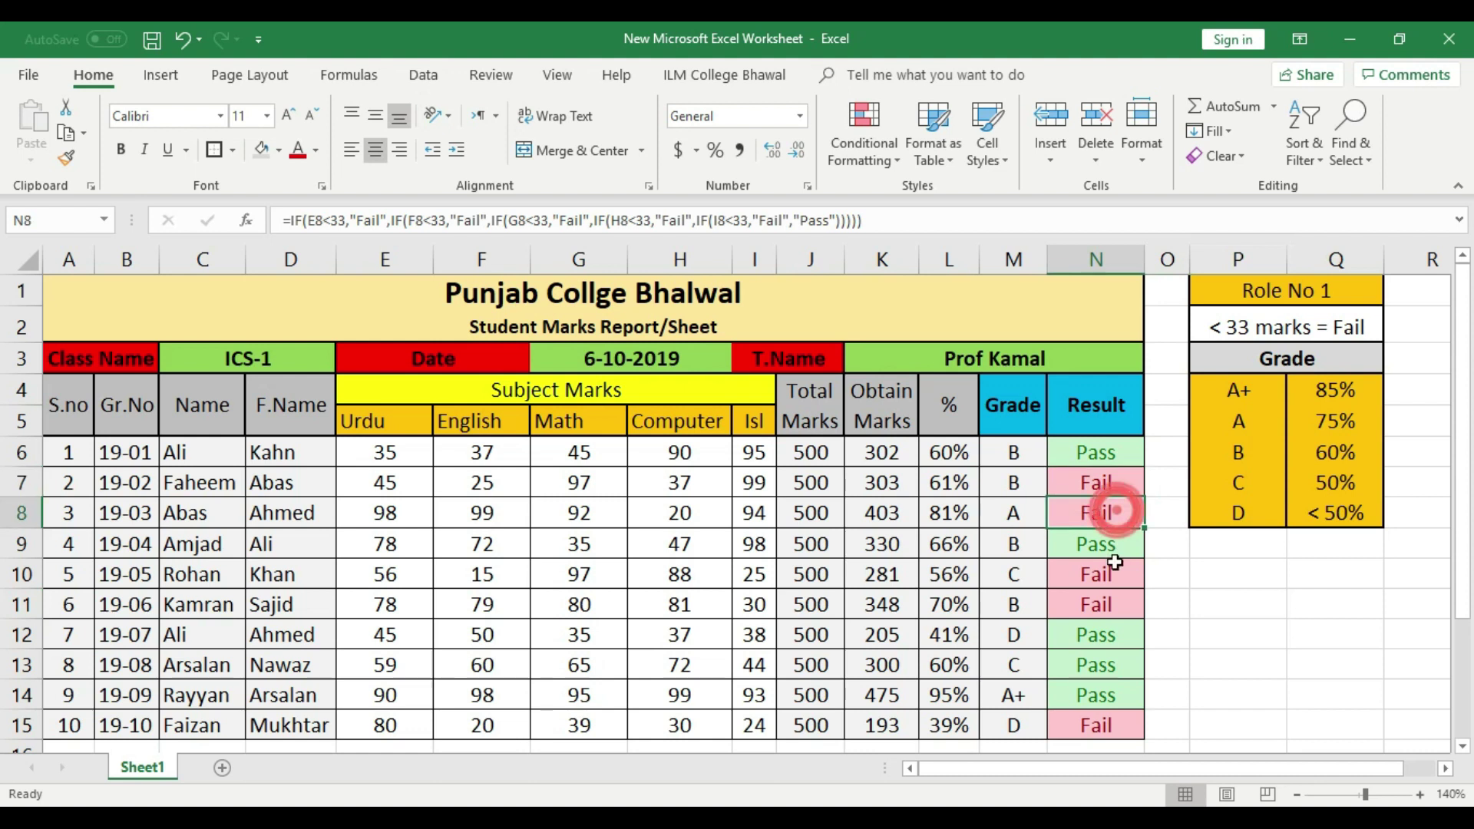
left_click(1107, 596)
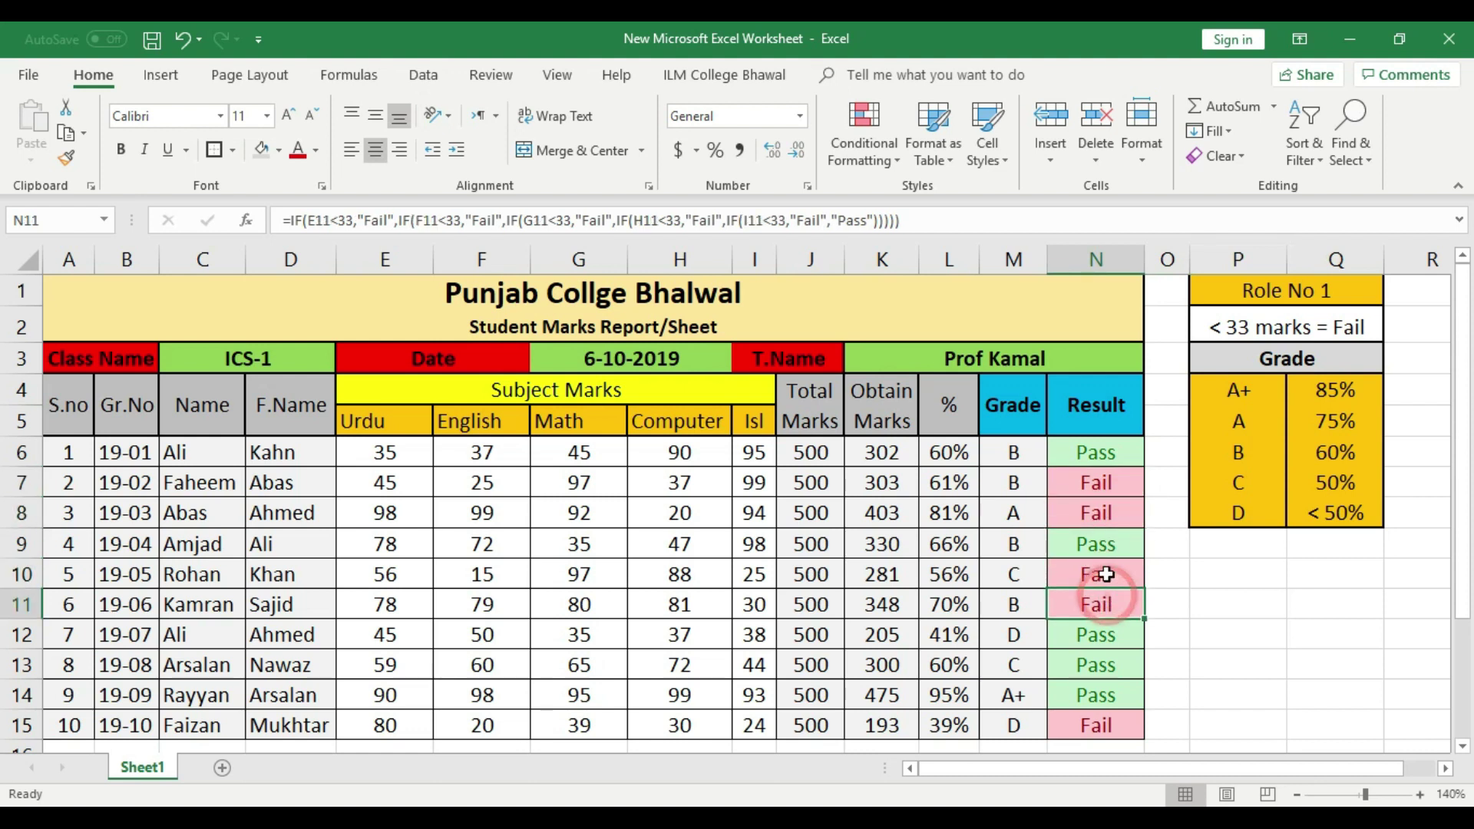
left_click(1107, 543)
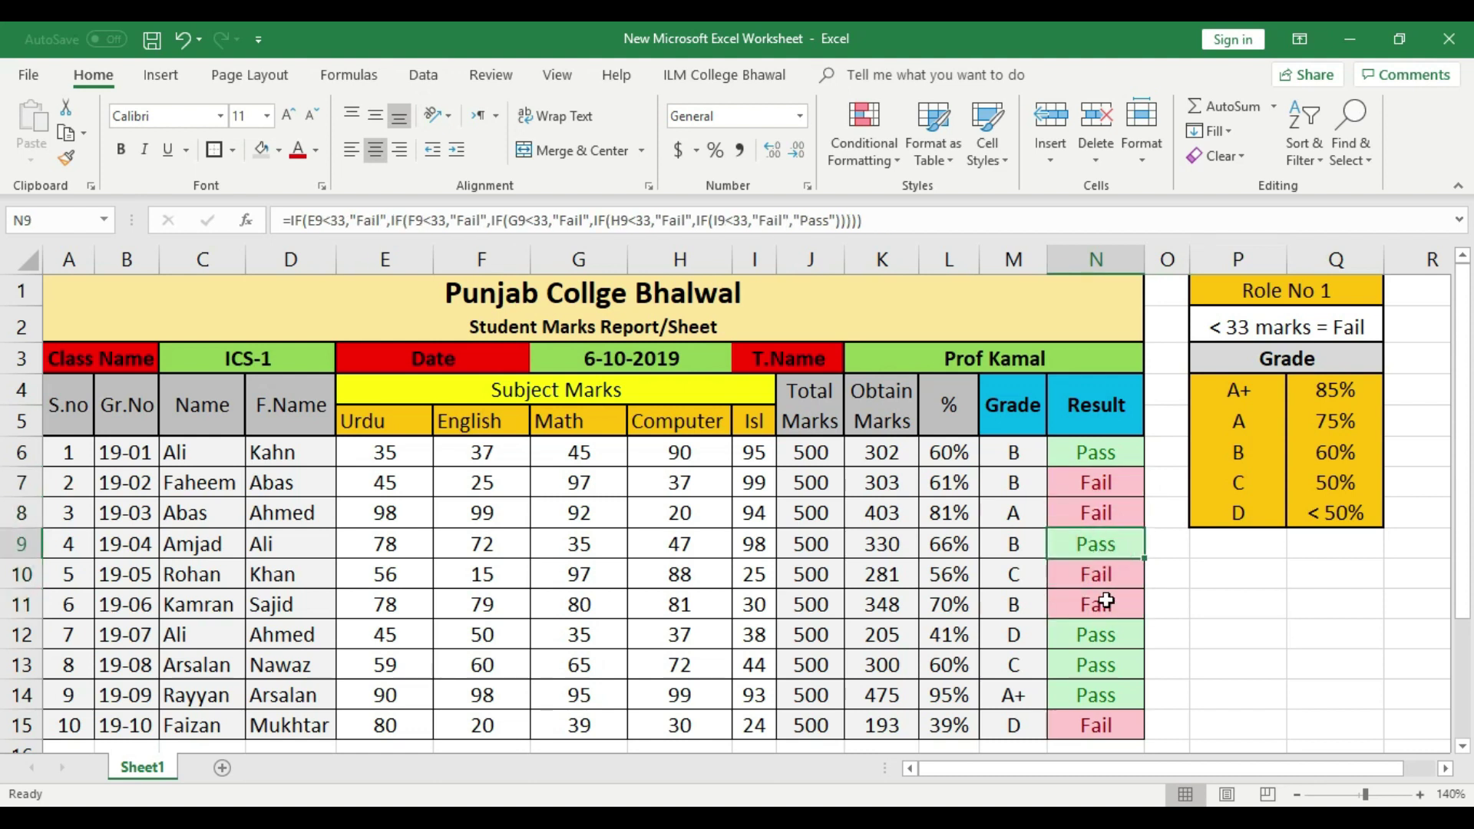
left_click(1115, 576)
left_click(1121, 724)
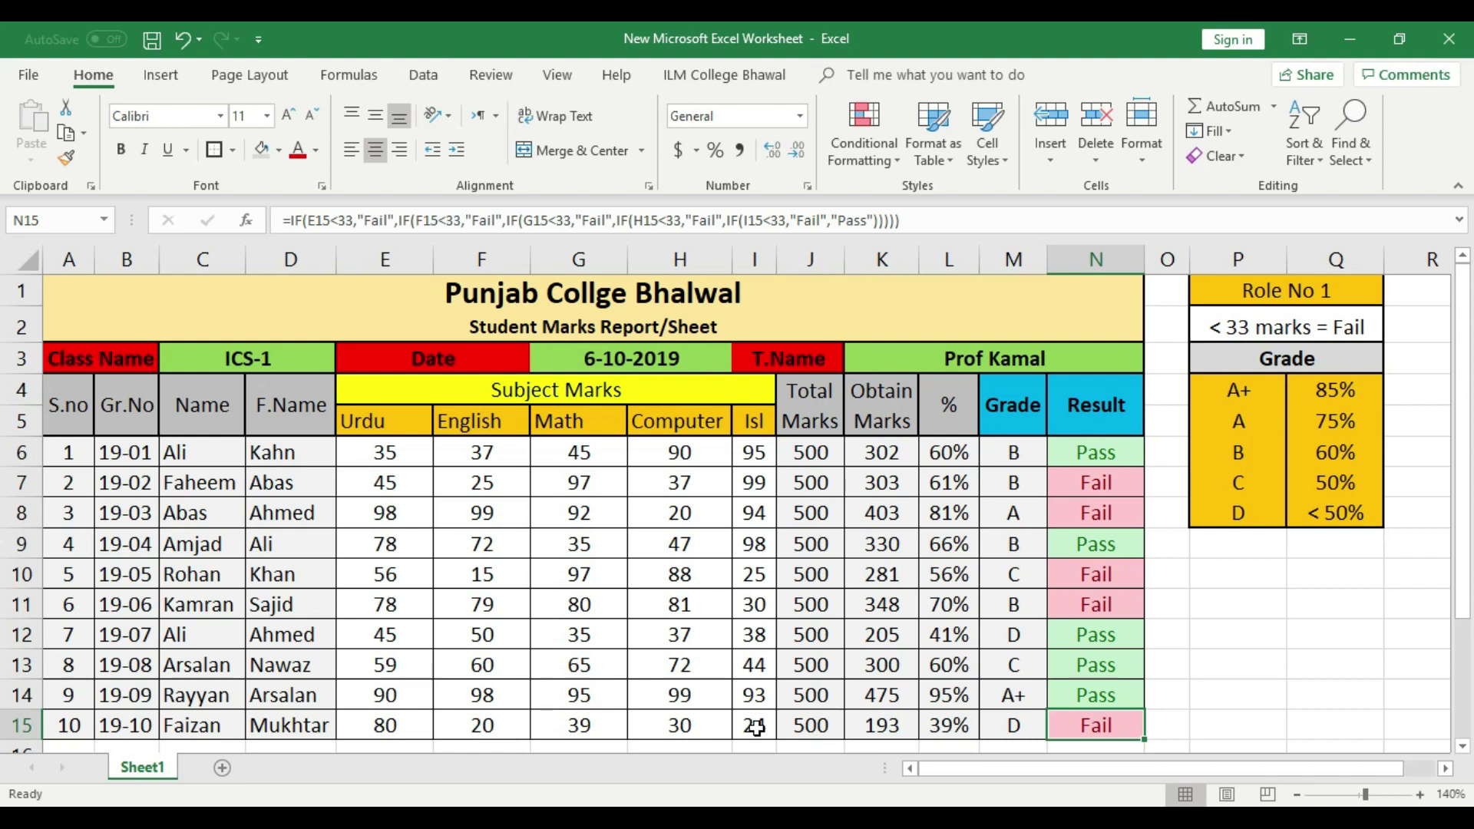
- Start a Less Than highlight rule for the subject marks in E6:I15, moving its dialog clear of the marks
left_click_drag(375, 453, 754, 722)
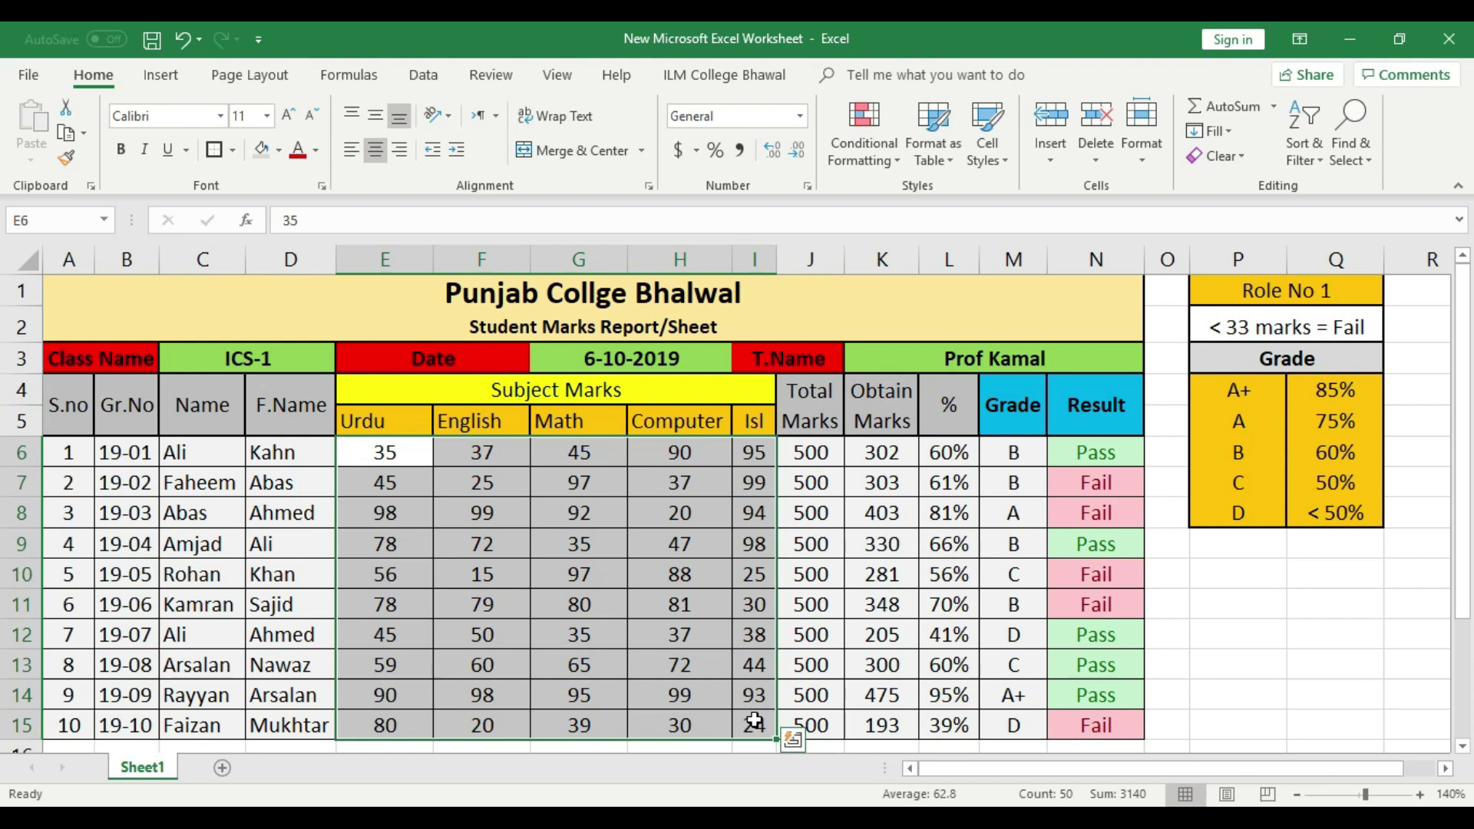
left_click(873, 141)
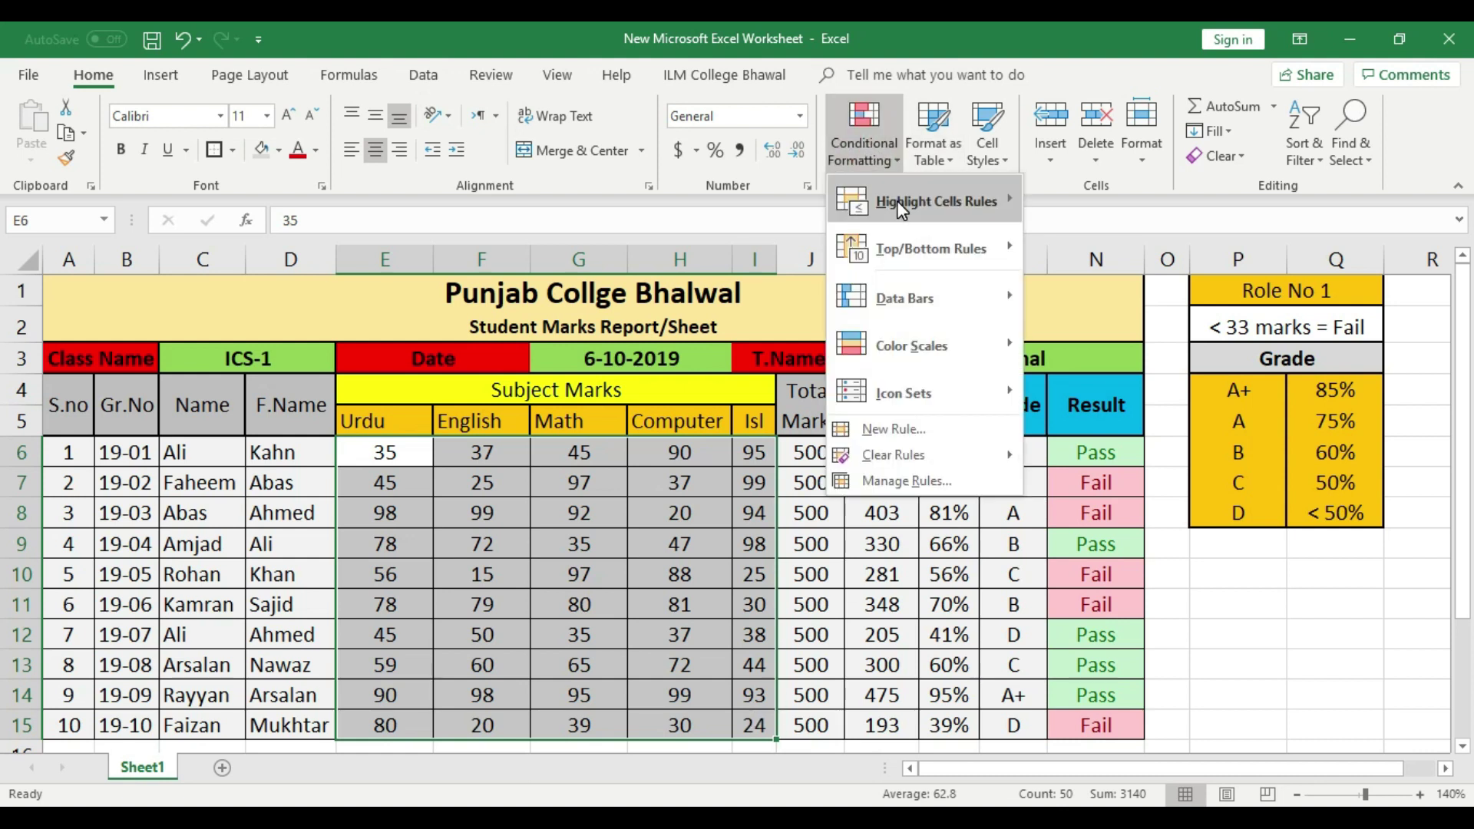
mouse_move(897, 200)
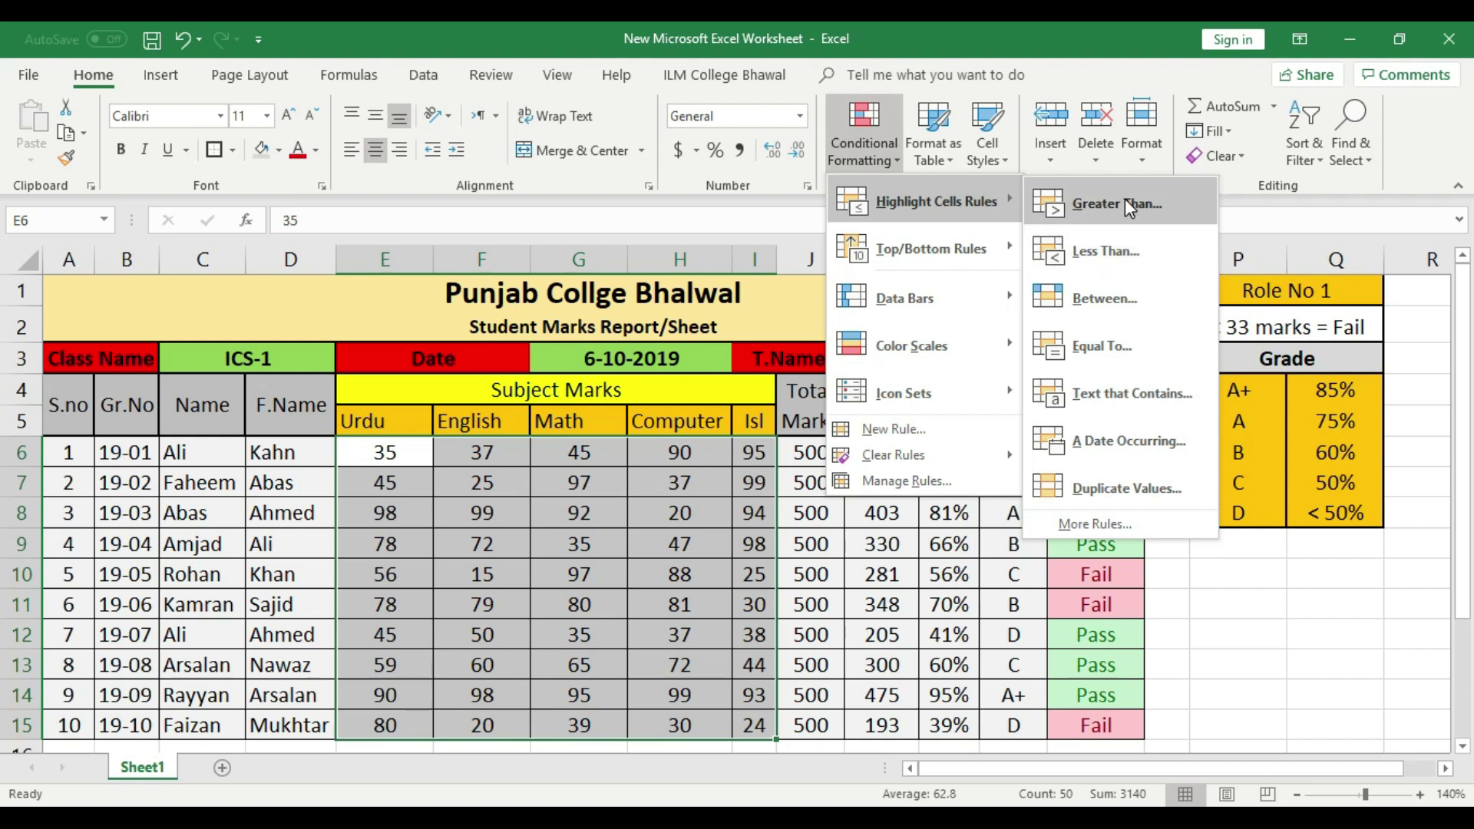
left_click(1141, 260)
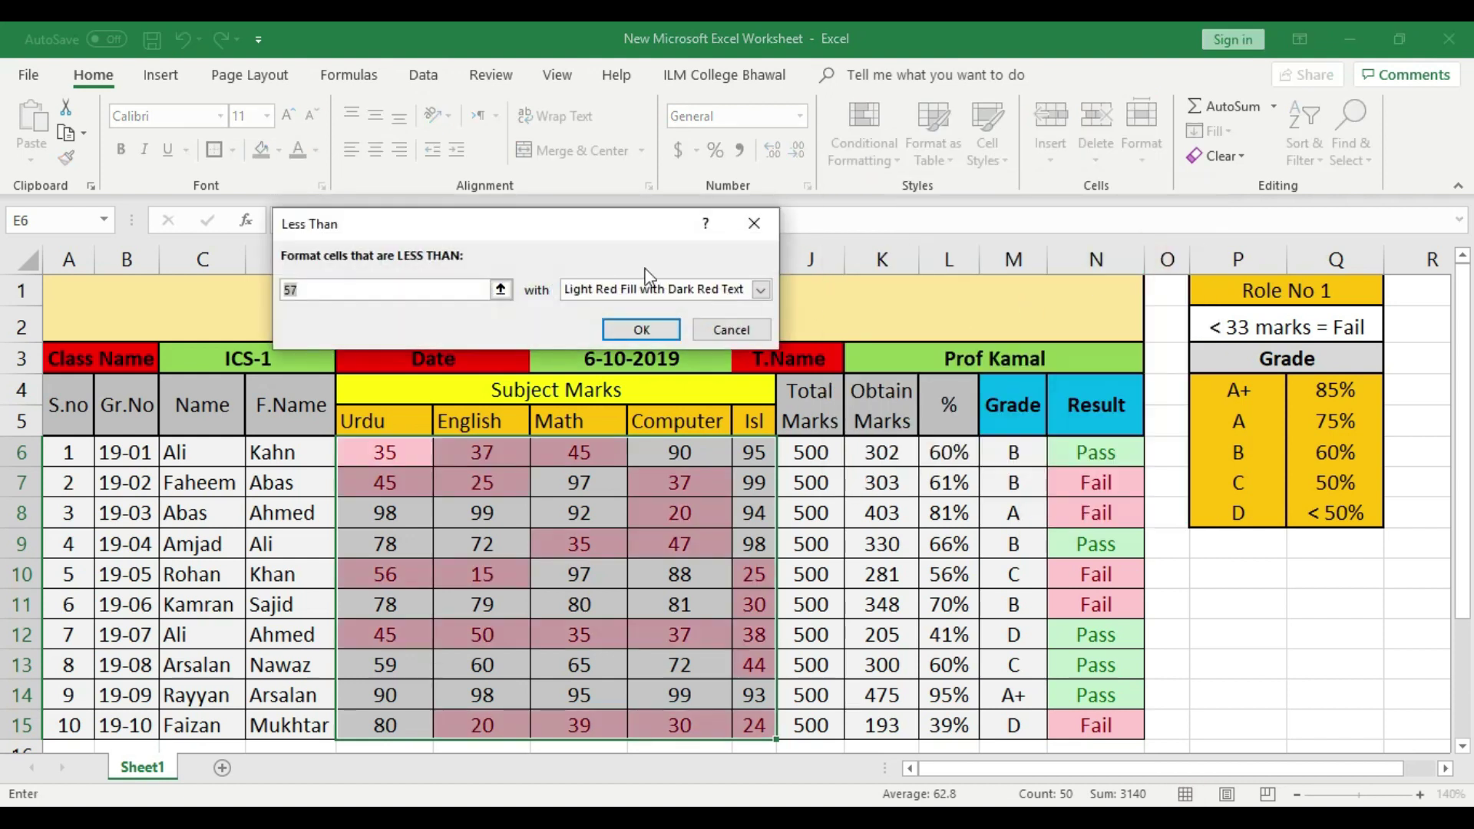
left_click_drag(486, 224, 912, 256)
left_click(812, 317)
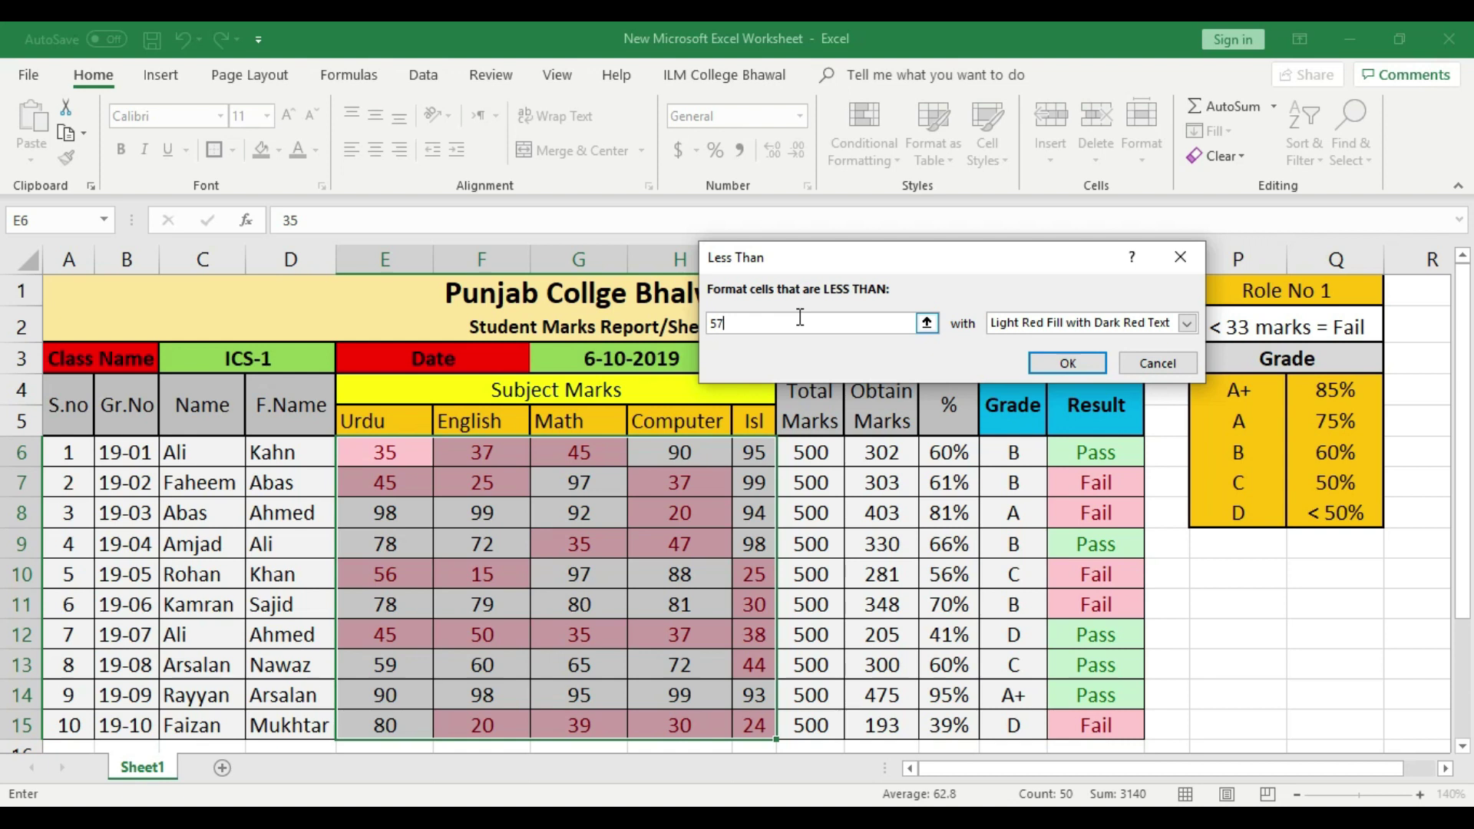
- Try "<33" and 32 as the limit of the Less Than rule
key("BackSpace")
key("BackSpace")
type("<")
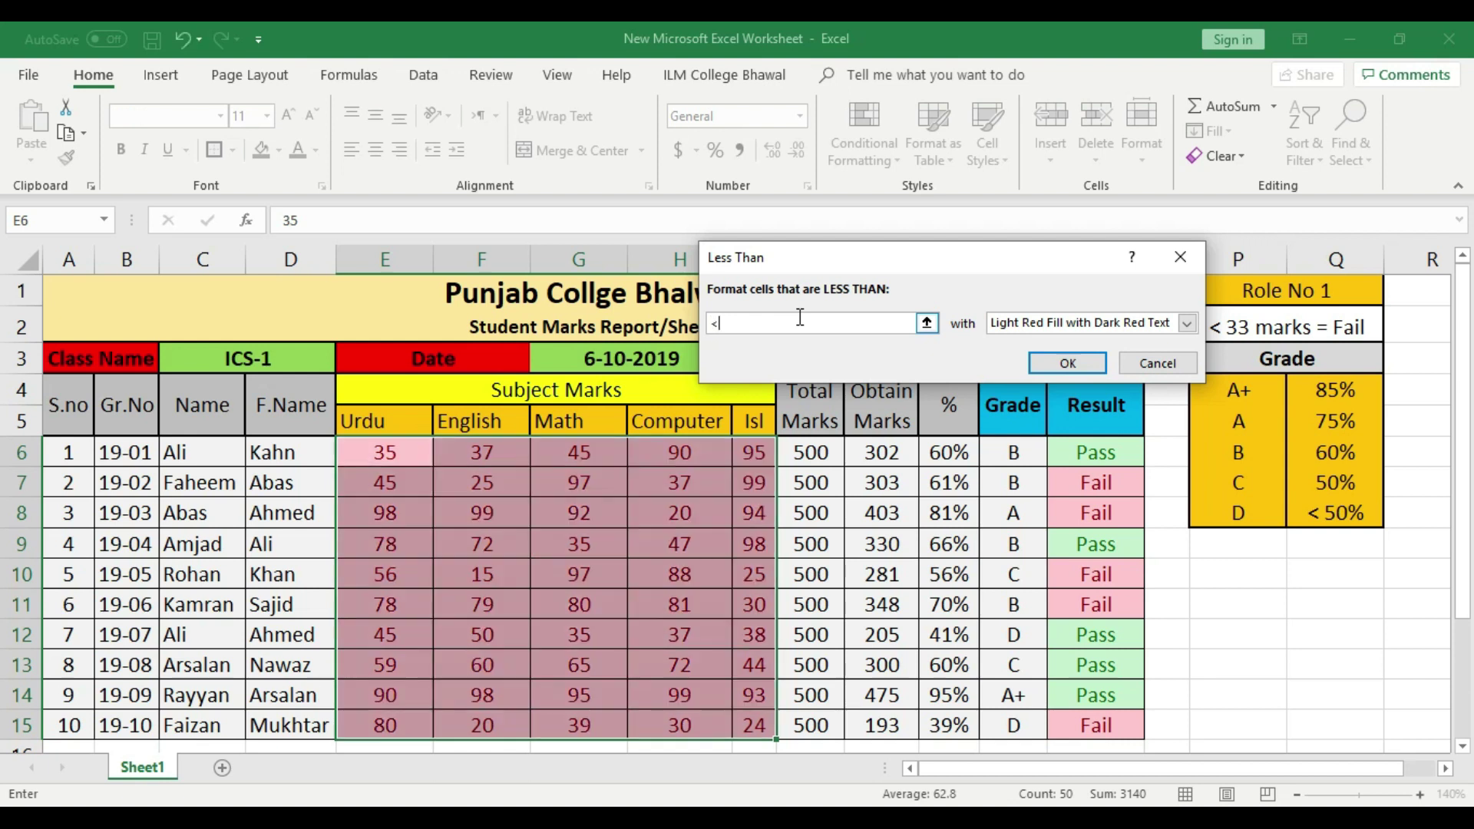
type("33")
key("BackSpace")
key("BackSpace")
key("BackSpace")
type("<<33")
key("BackSpace")
key("BackSpace")
key("BackSpace")
type("32")
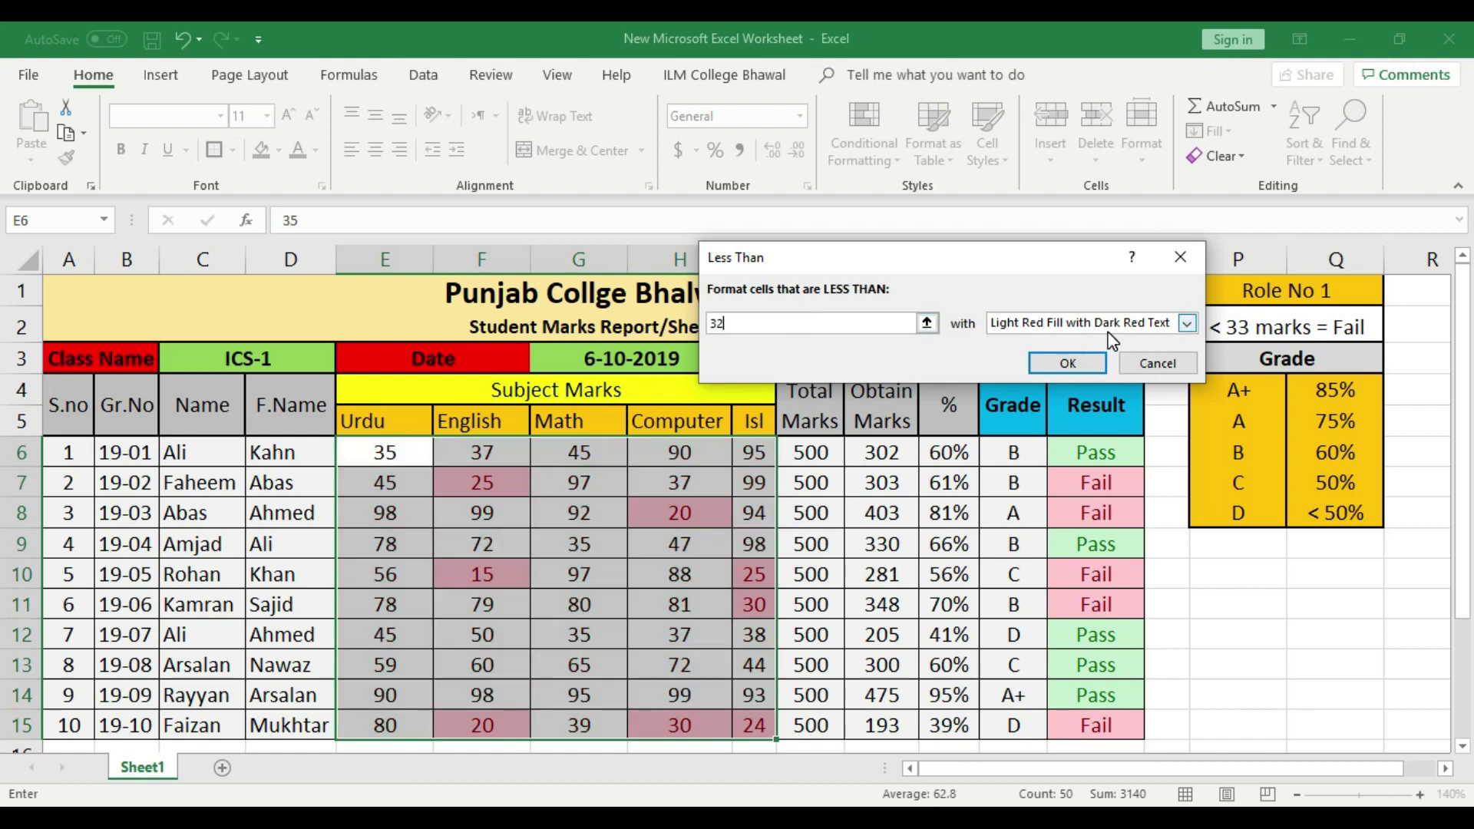
- Set the Less Than limit to 33 and apply the rule with Light Red Fill with Dark Red Text
double_click(832, 325)
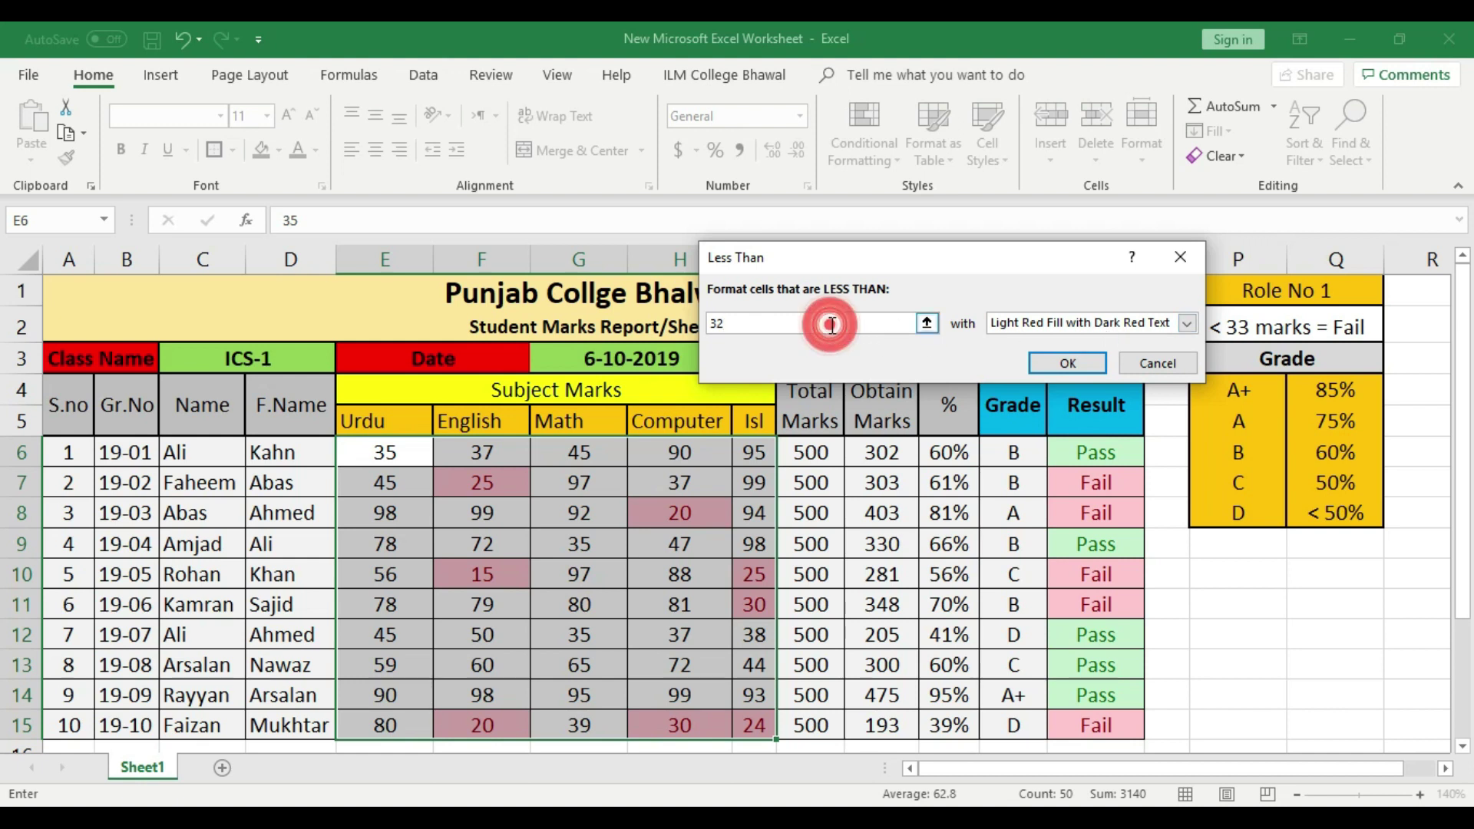
key("BackSpace")
type("33")
left_click(1065, 366)
left_click(1149, 589)
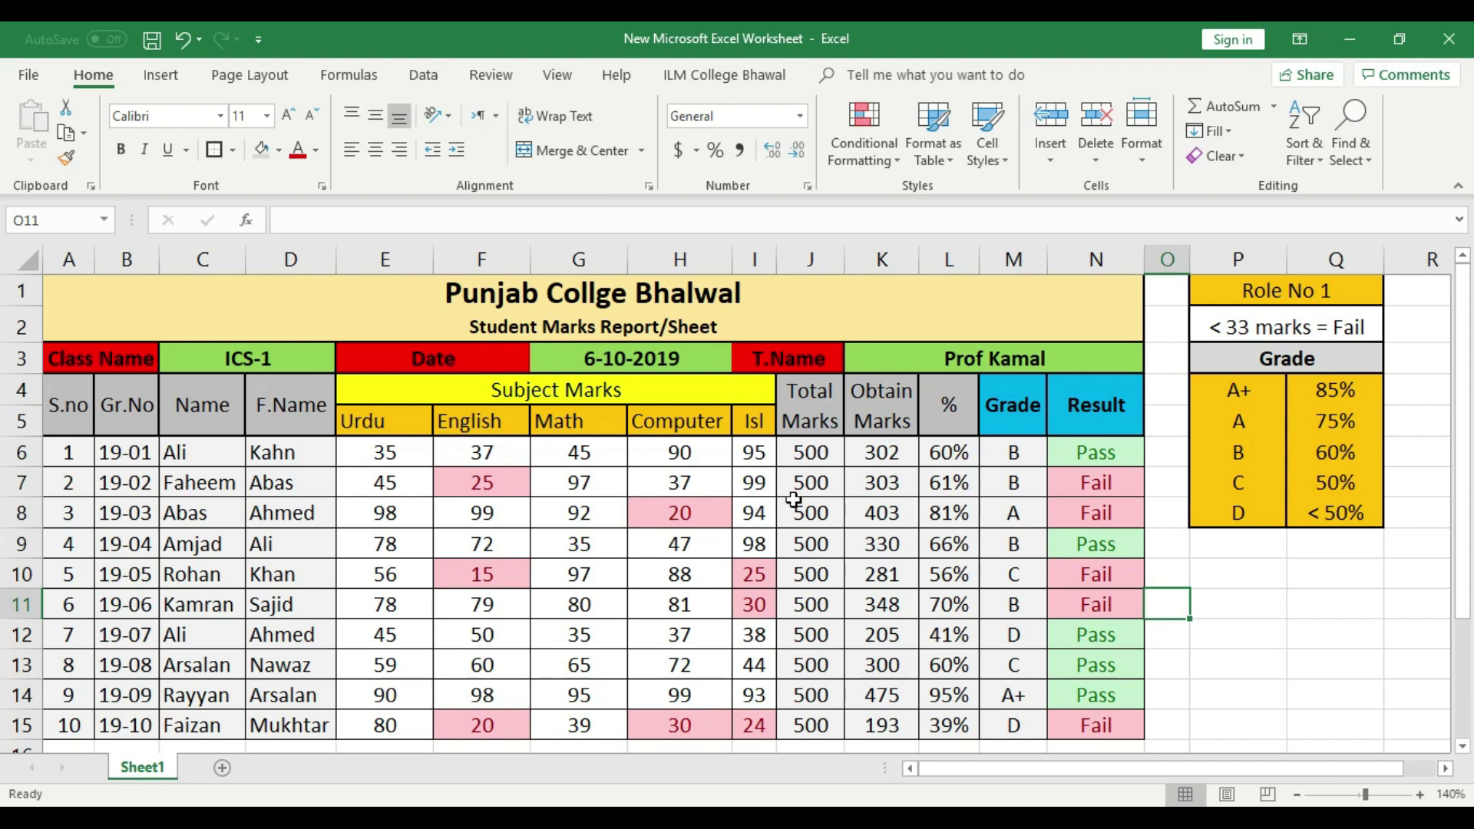
- Compare the percentage, English mark, grade and result in row 7 with the grade and percentage in row 14
left_click(951, 488)
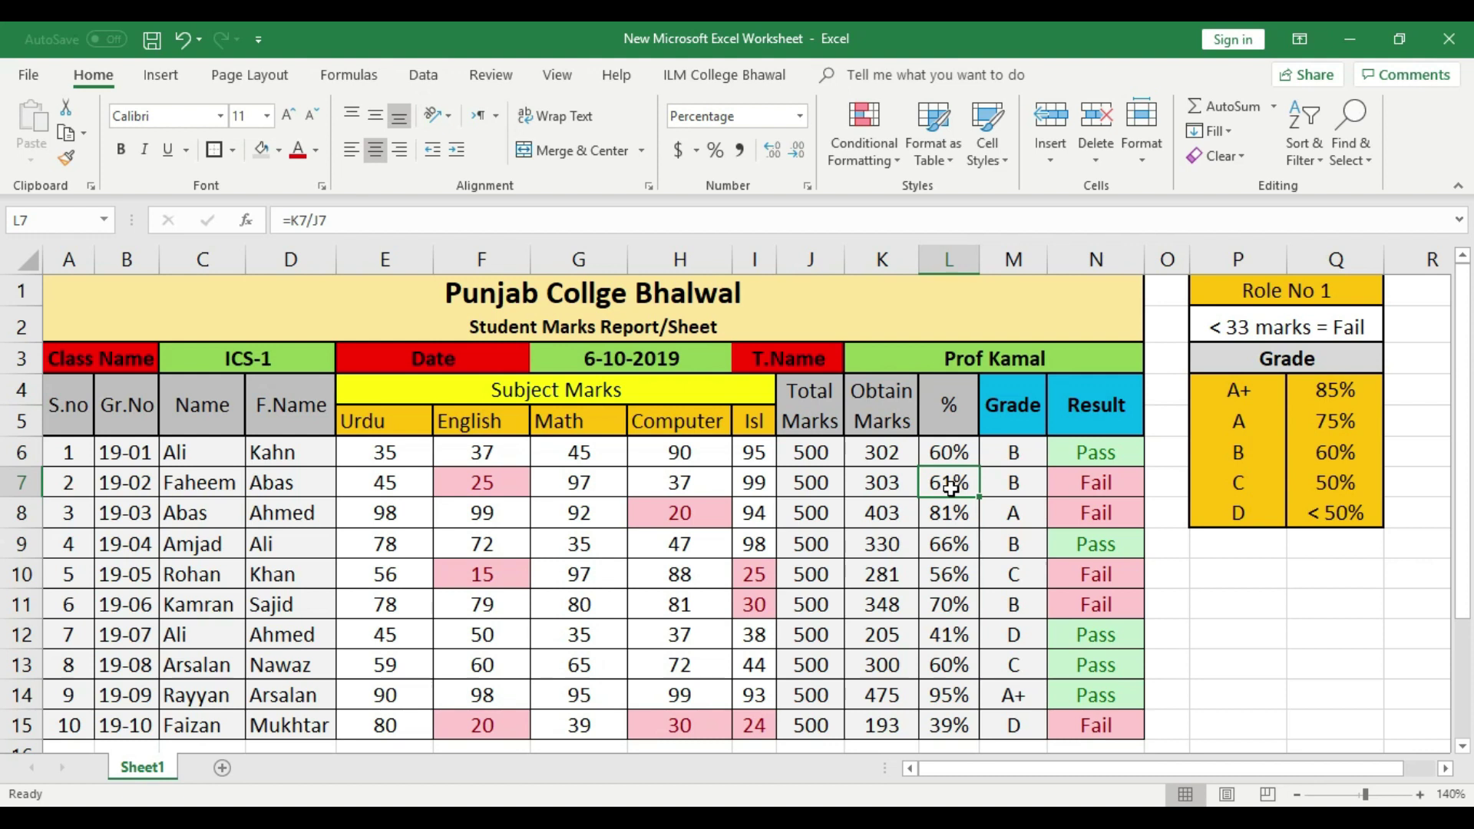
left_click(519, 481)
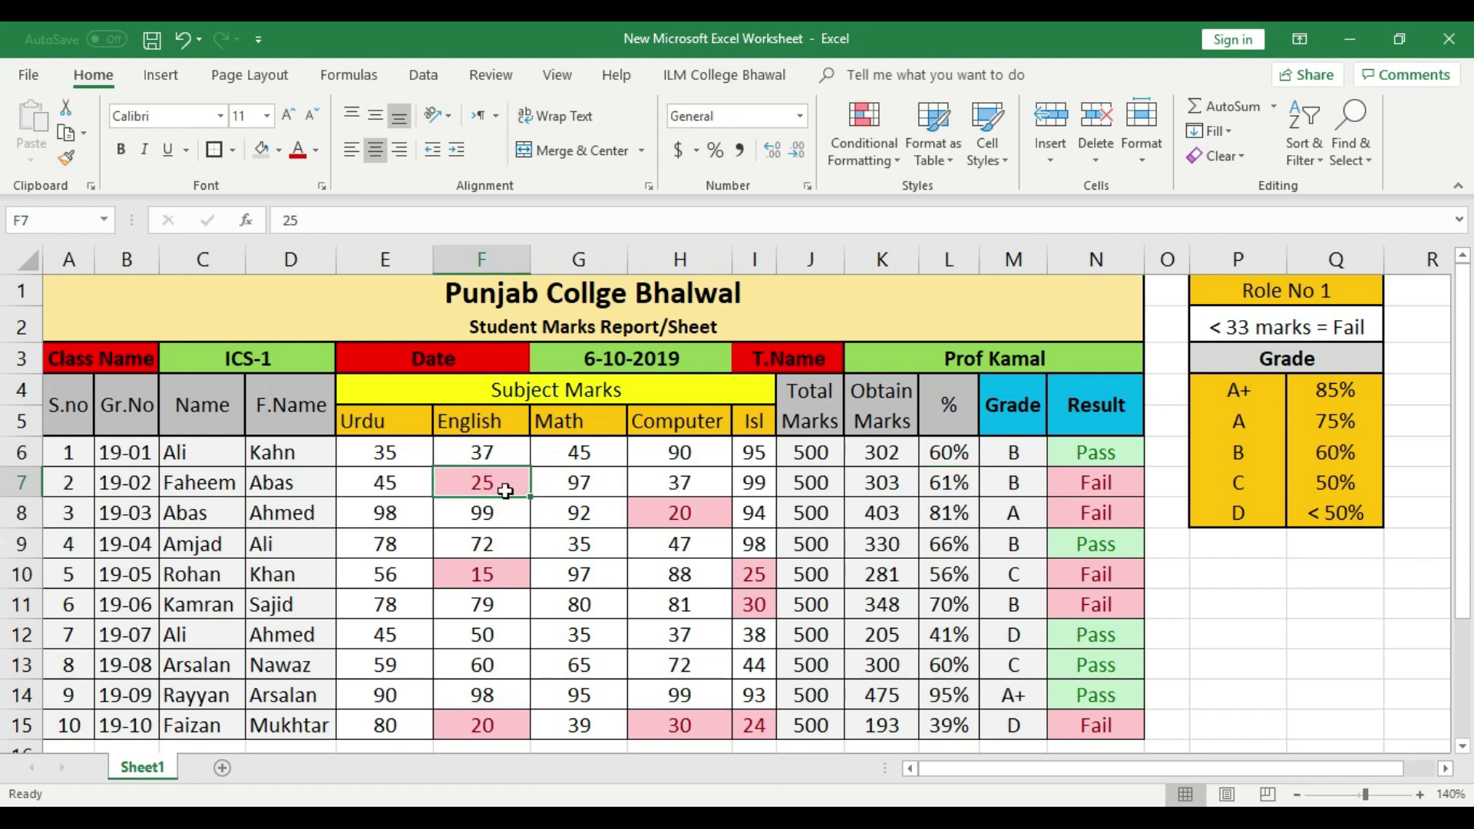
left_click(1015, 485)
left_click(1100, 487)
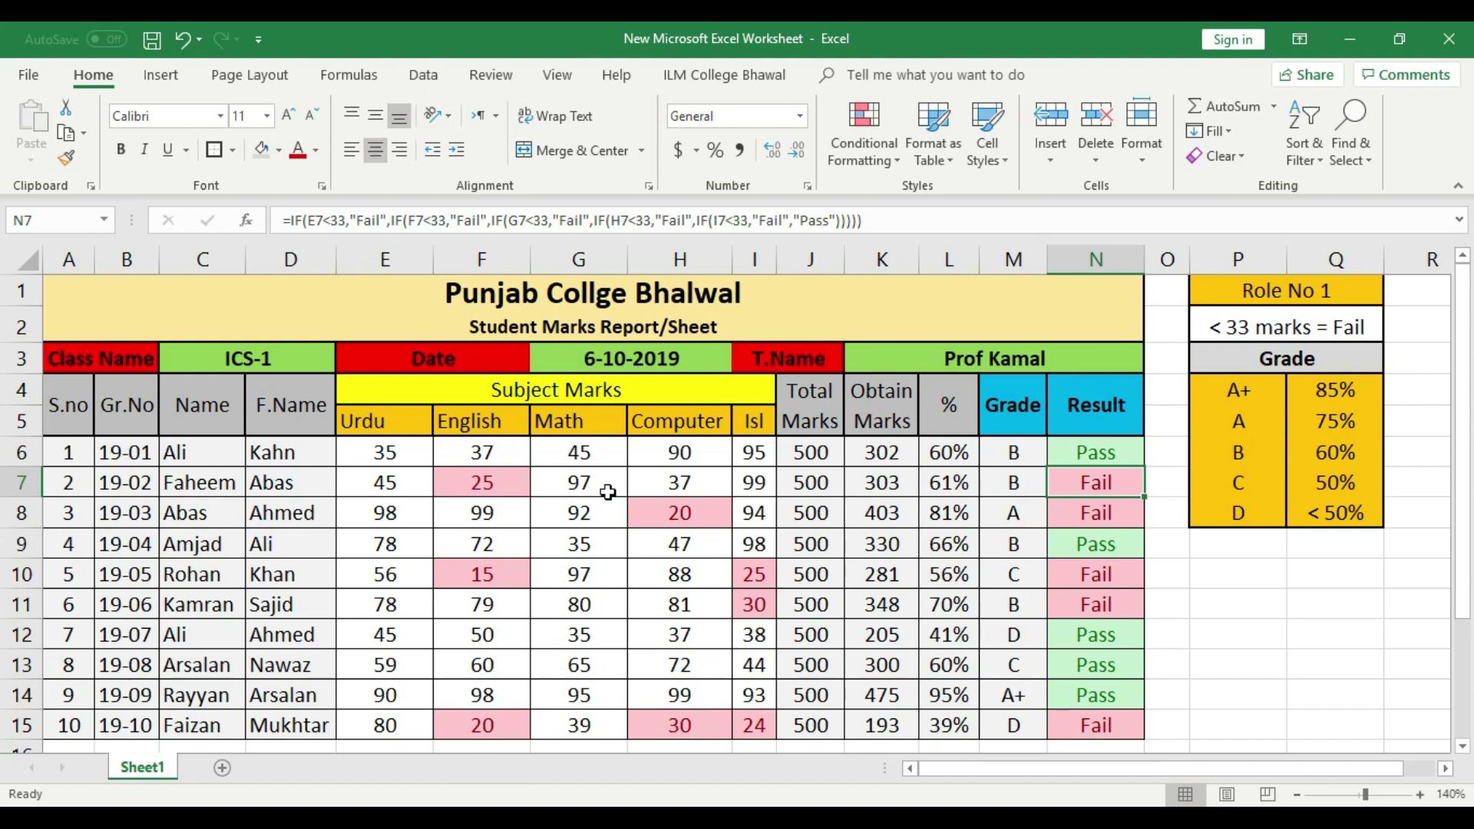
left_click(512, 489)
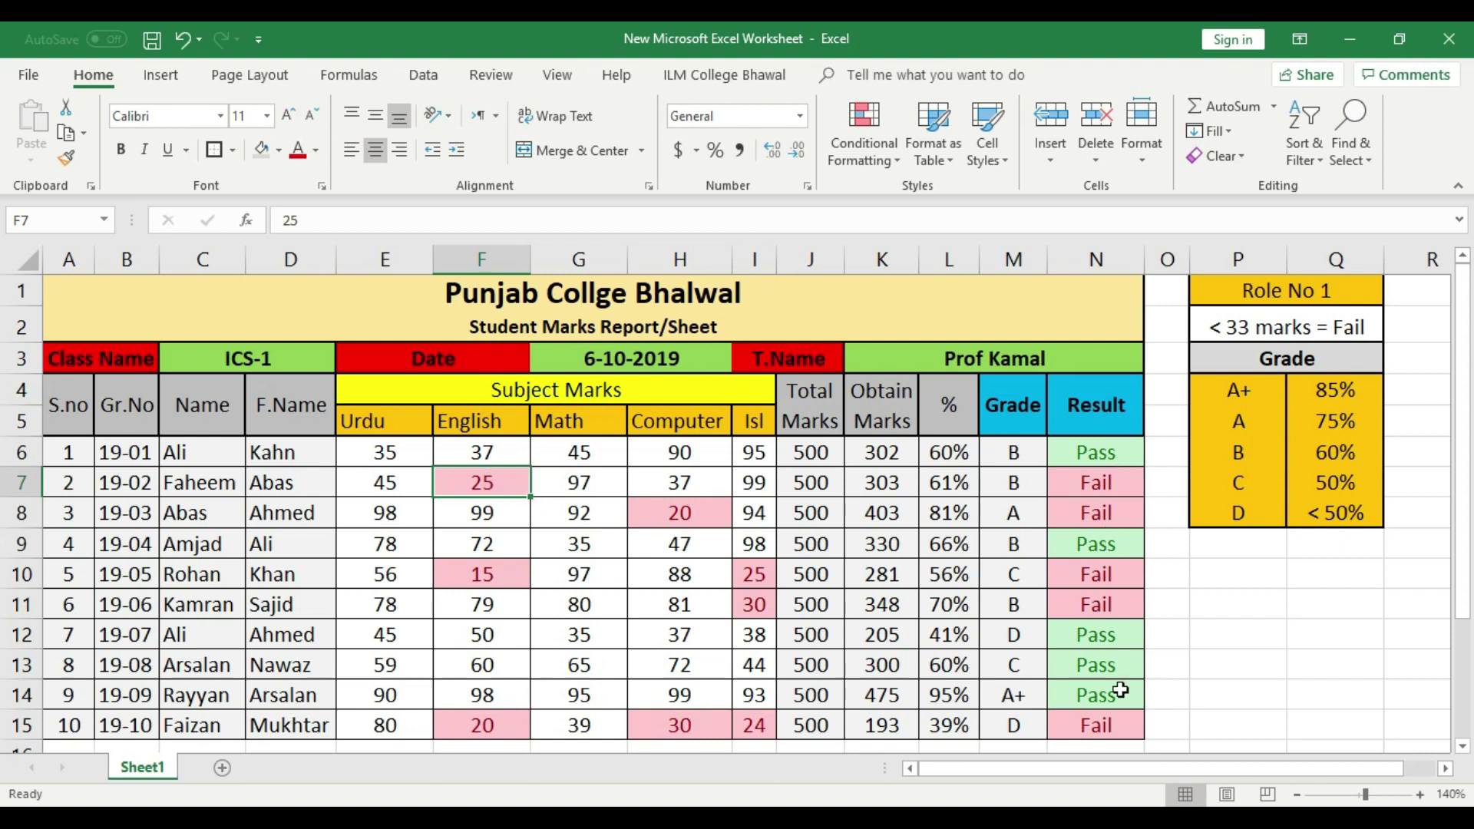
left_click(1019, 691)
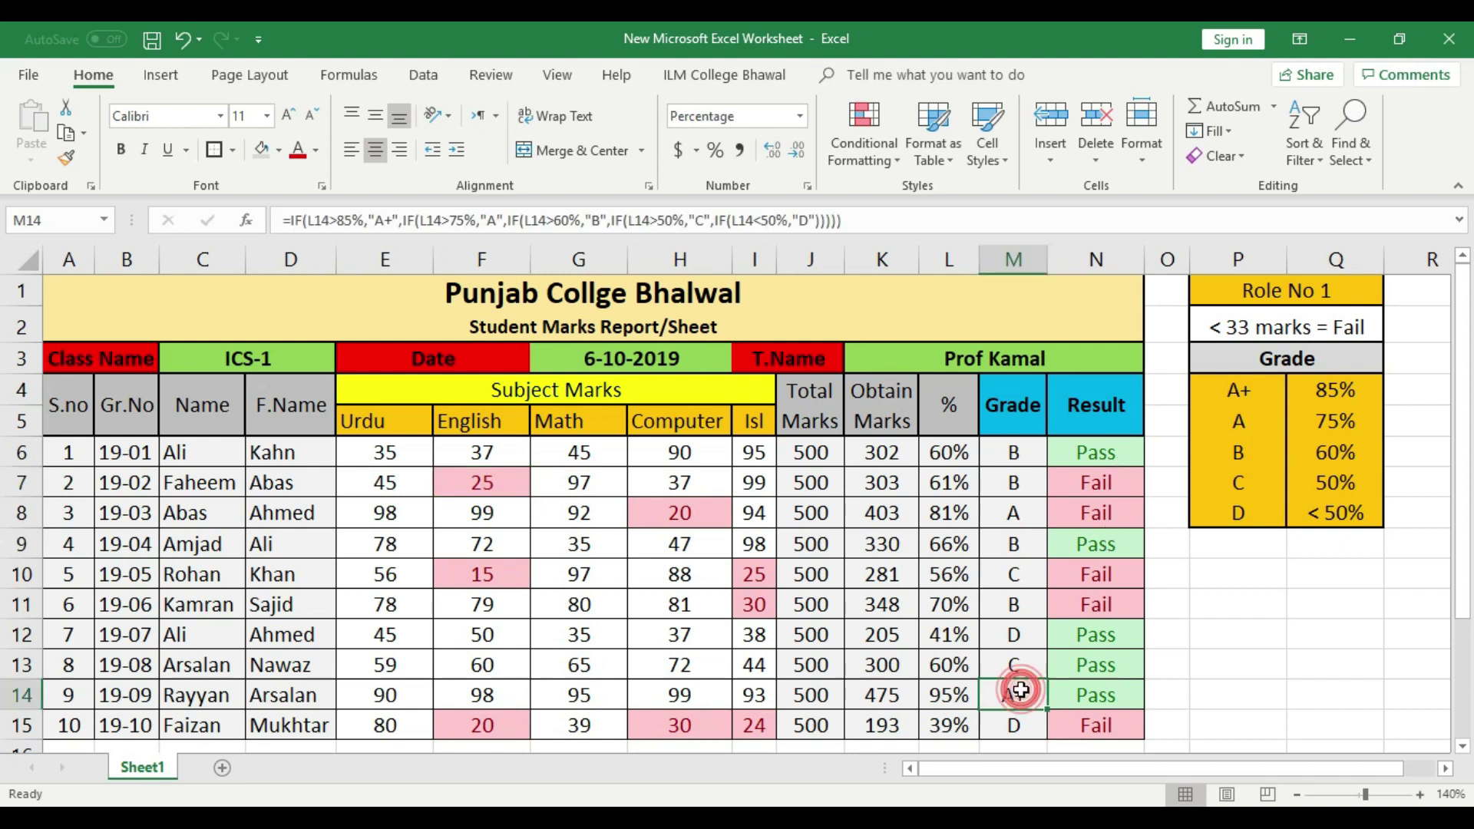
left_click(948, 695)
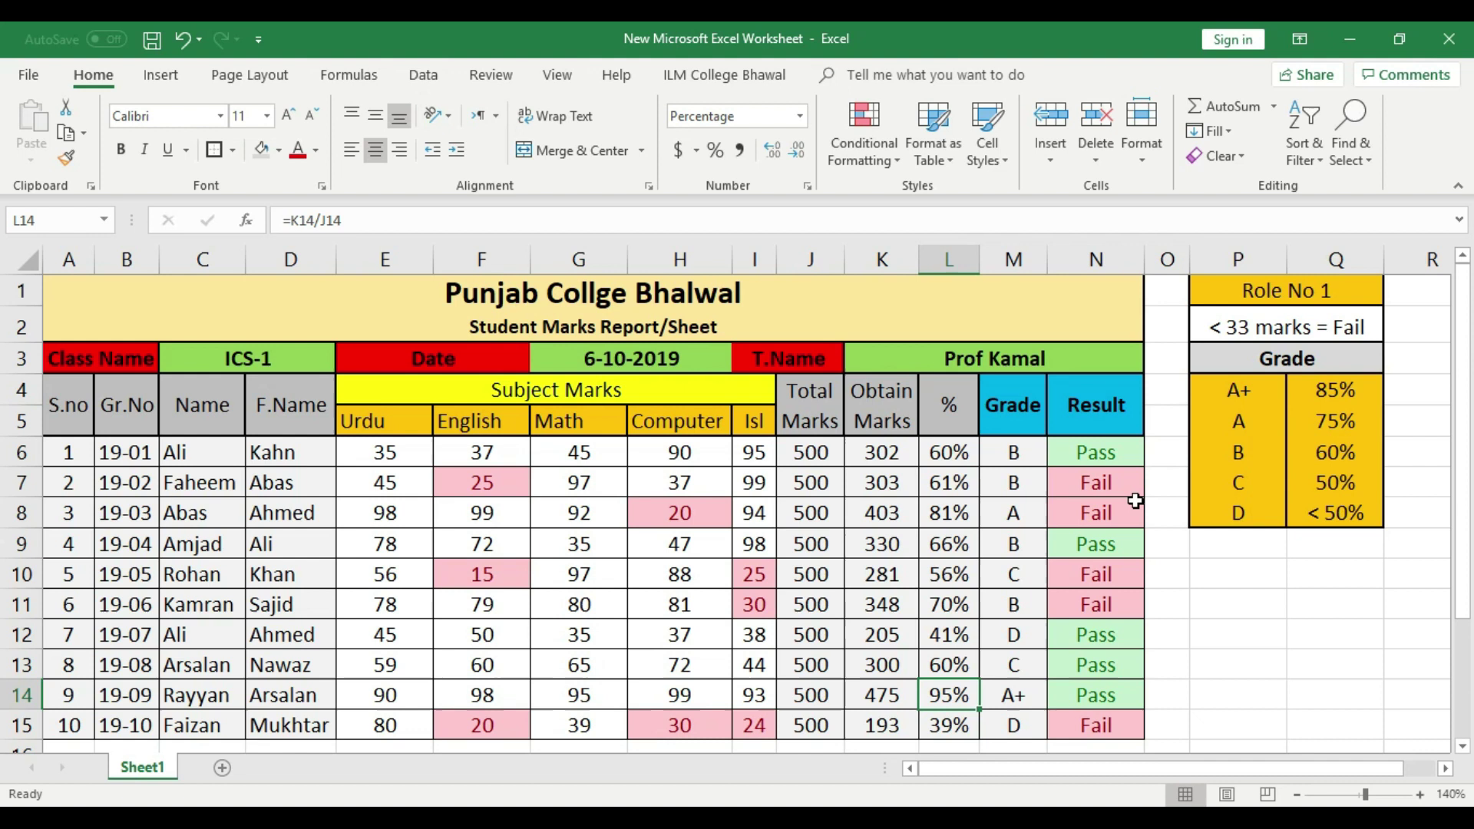
- Review the Result and Obtain Marks columns for rows 6 to 15 and each subject mark in row 6
left_click(1106, 400)
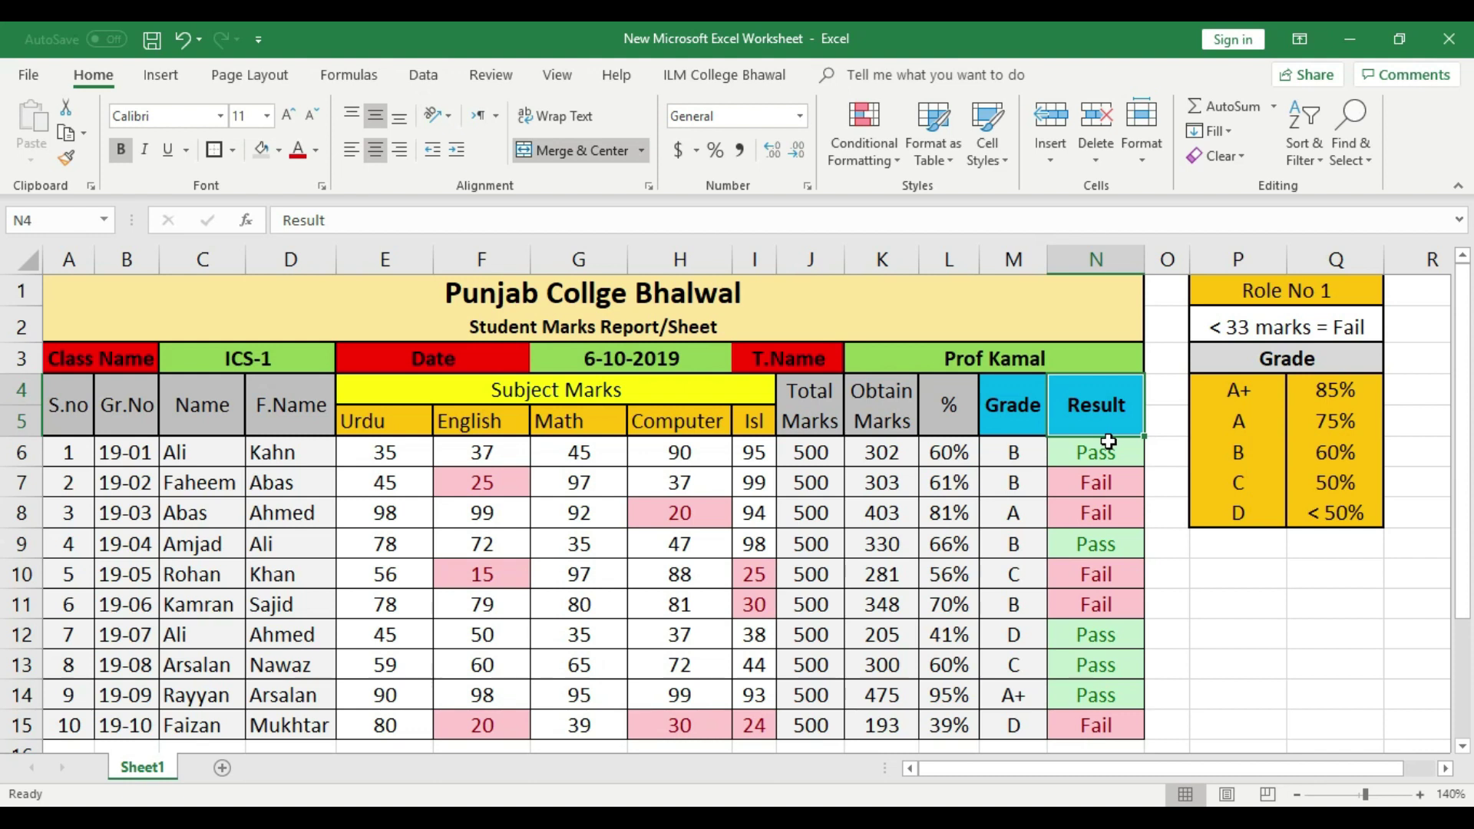
left_click_drag(909, 455, 911, 718)
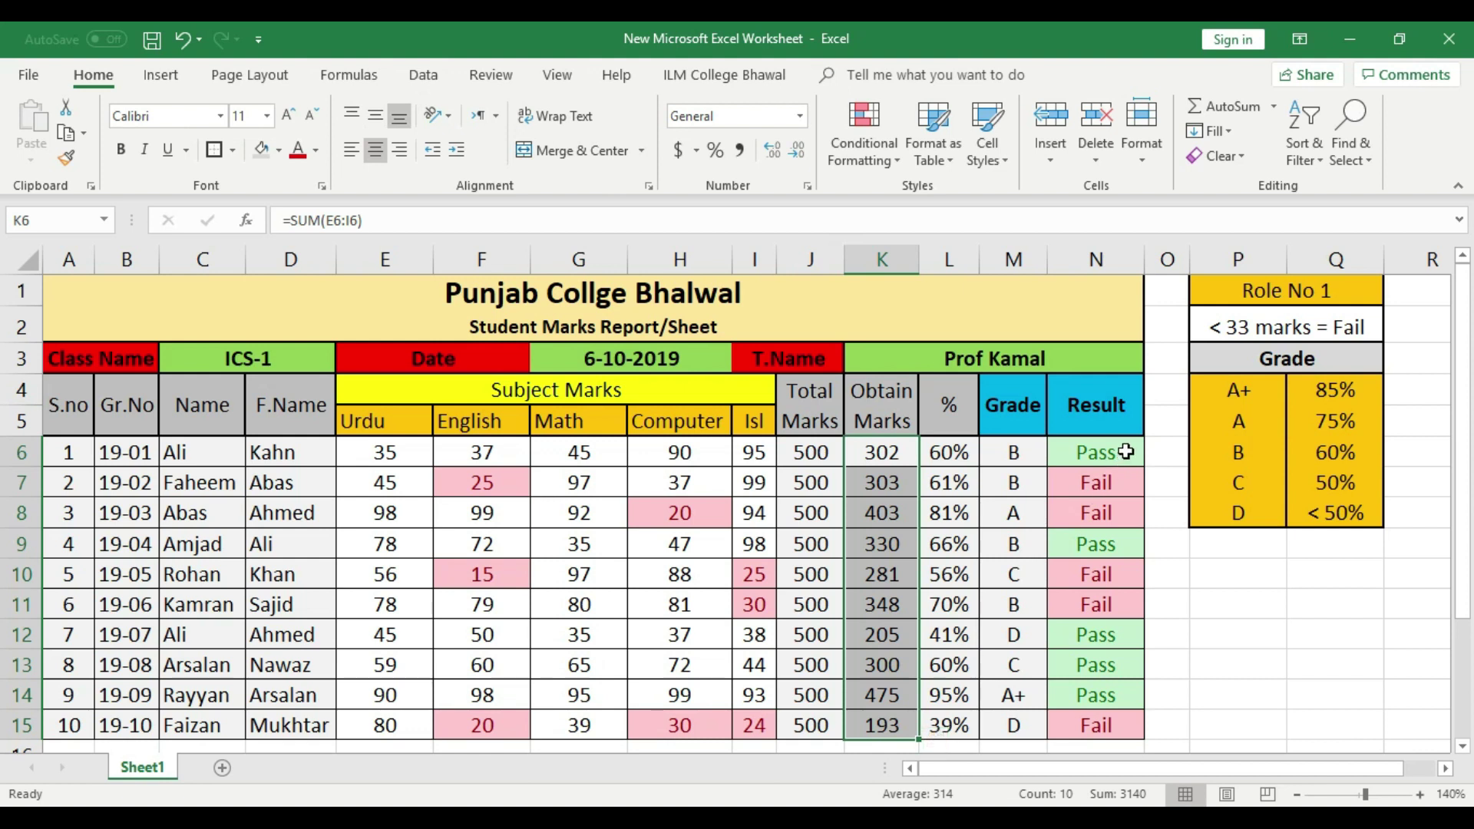
left_click_drag(1126, 452, 1125, 725)
left_click(1213, 642)
left_click(387, 451)
left_click(488, 450)
left_click(581, 451)
left_click(674, 451)
left_click(746, 449)
left_click(581, 452)
left_click(483, 452)
left_click(385, 451)
left_click(506, 455)
left_click(584, 453)
left_click(674, 451)
left_click(746, 452)
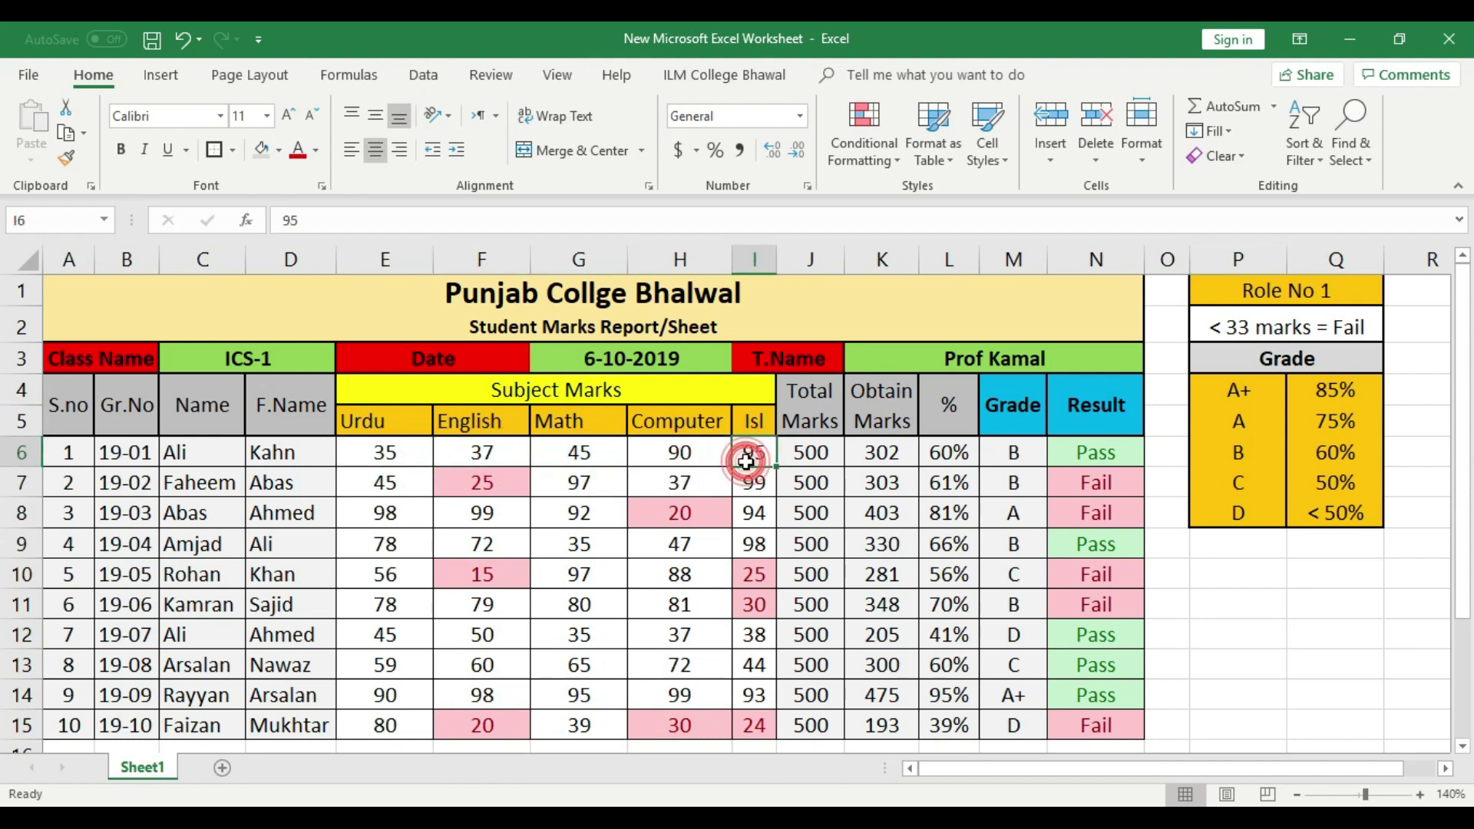
- Recheck the obtained marks in K6:K15, the subject marks in row 6 and the nested IF formula in N6
left_click_drag(887, 449, 897, 721)
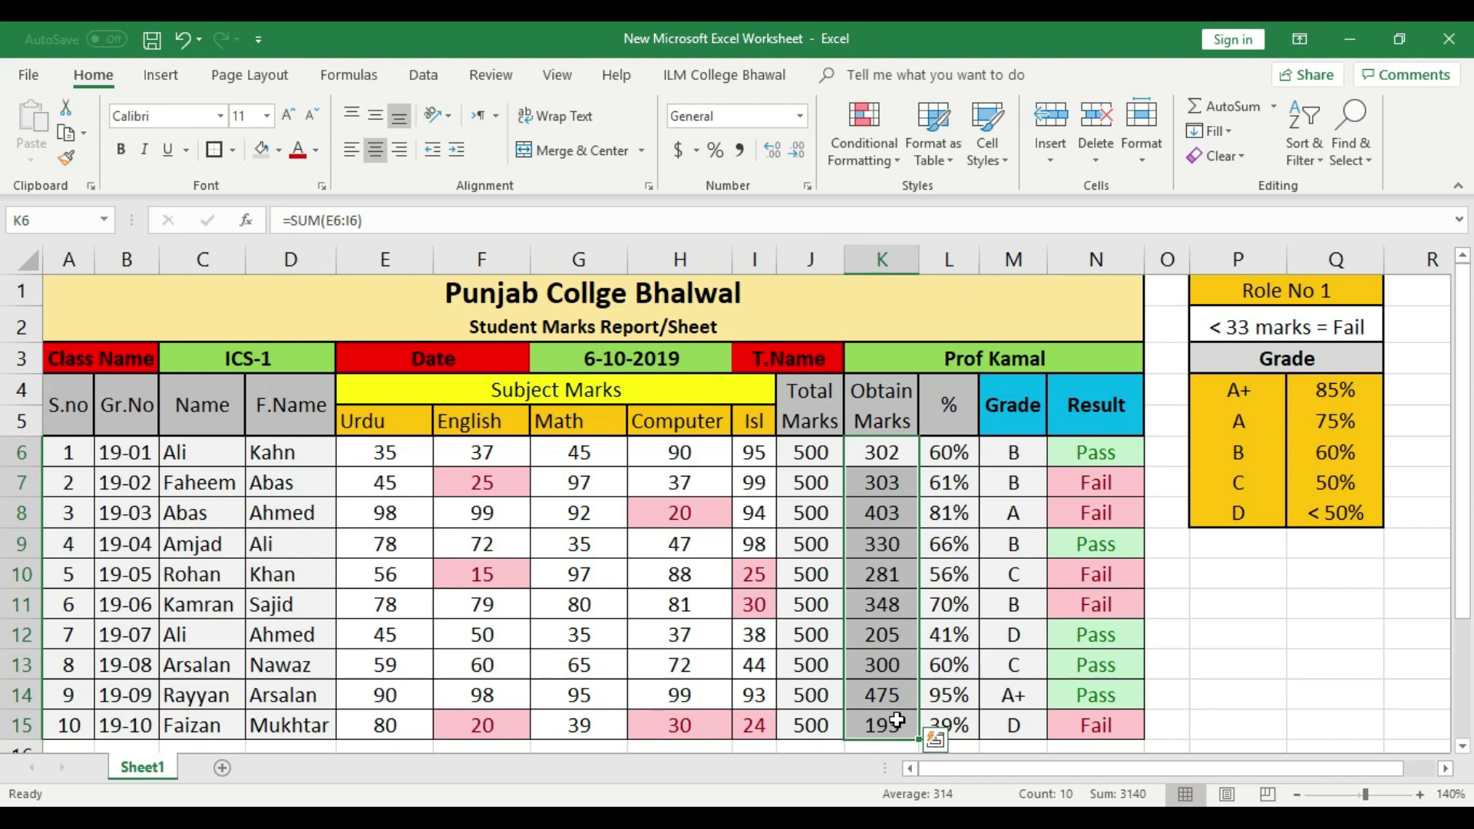
left_click(390, 454)
left_click(479, 453)
left_click(568, 446)
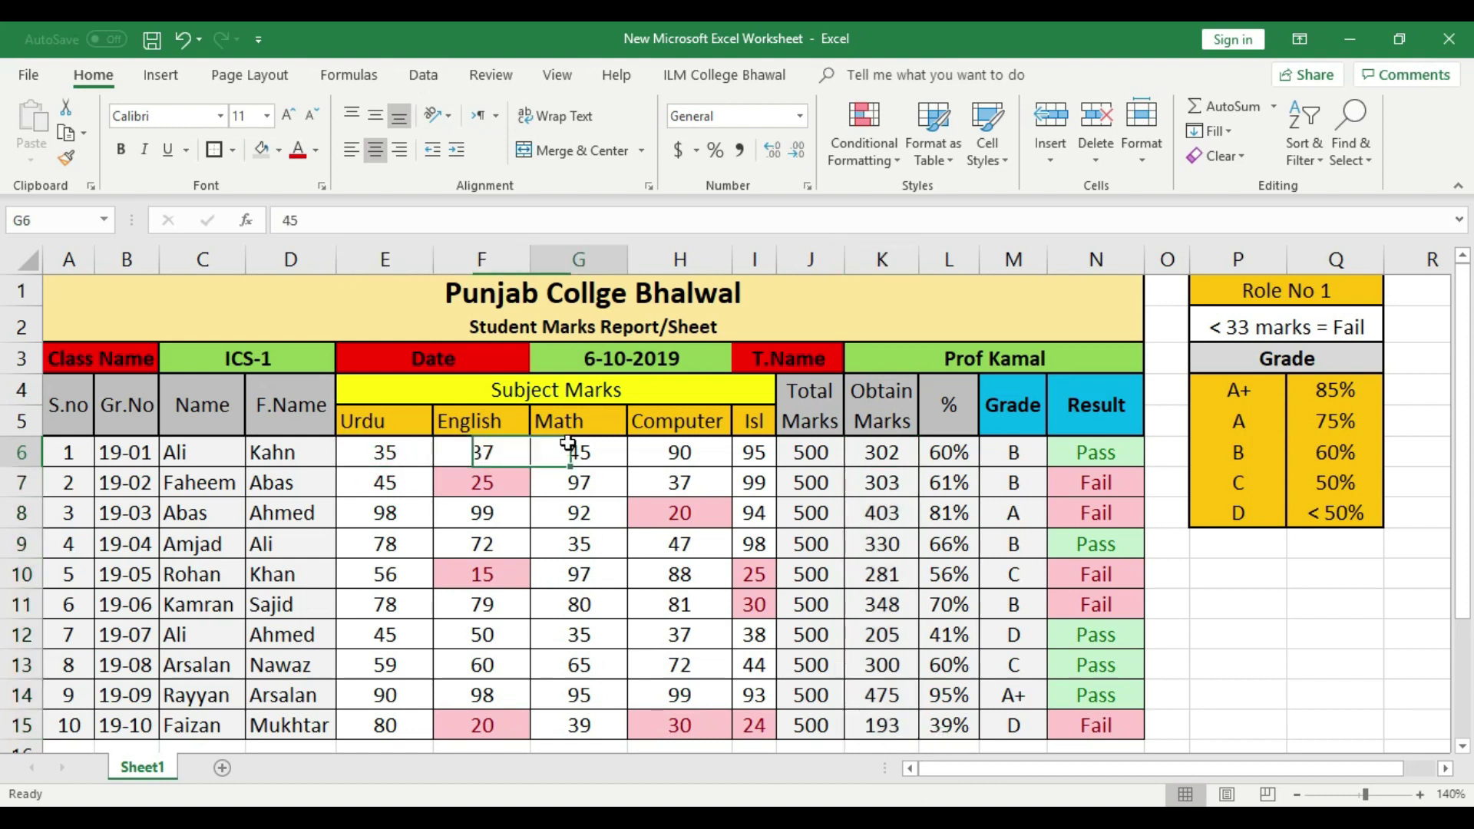
left_click(704, 460)
left_click(1105, 447)
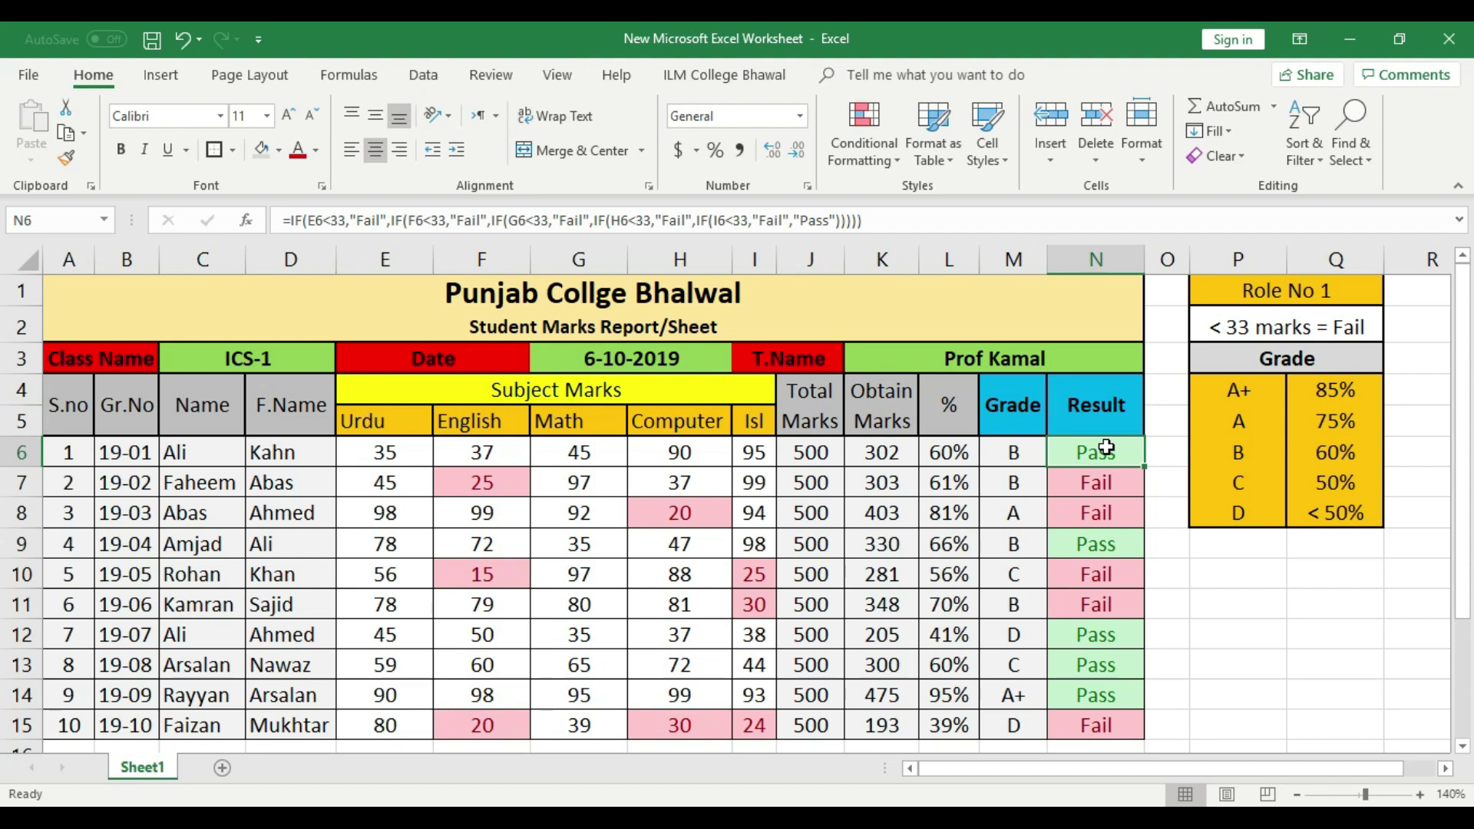
- Minimize the finished marks workbook to show the desktop
left_click(1343, 44)
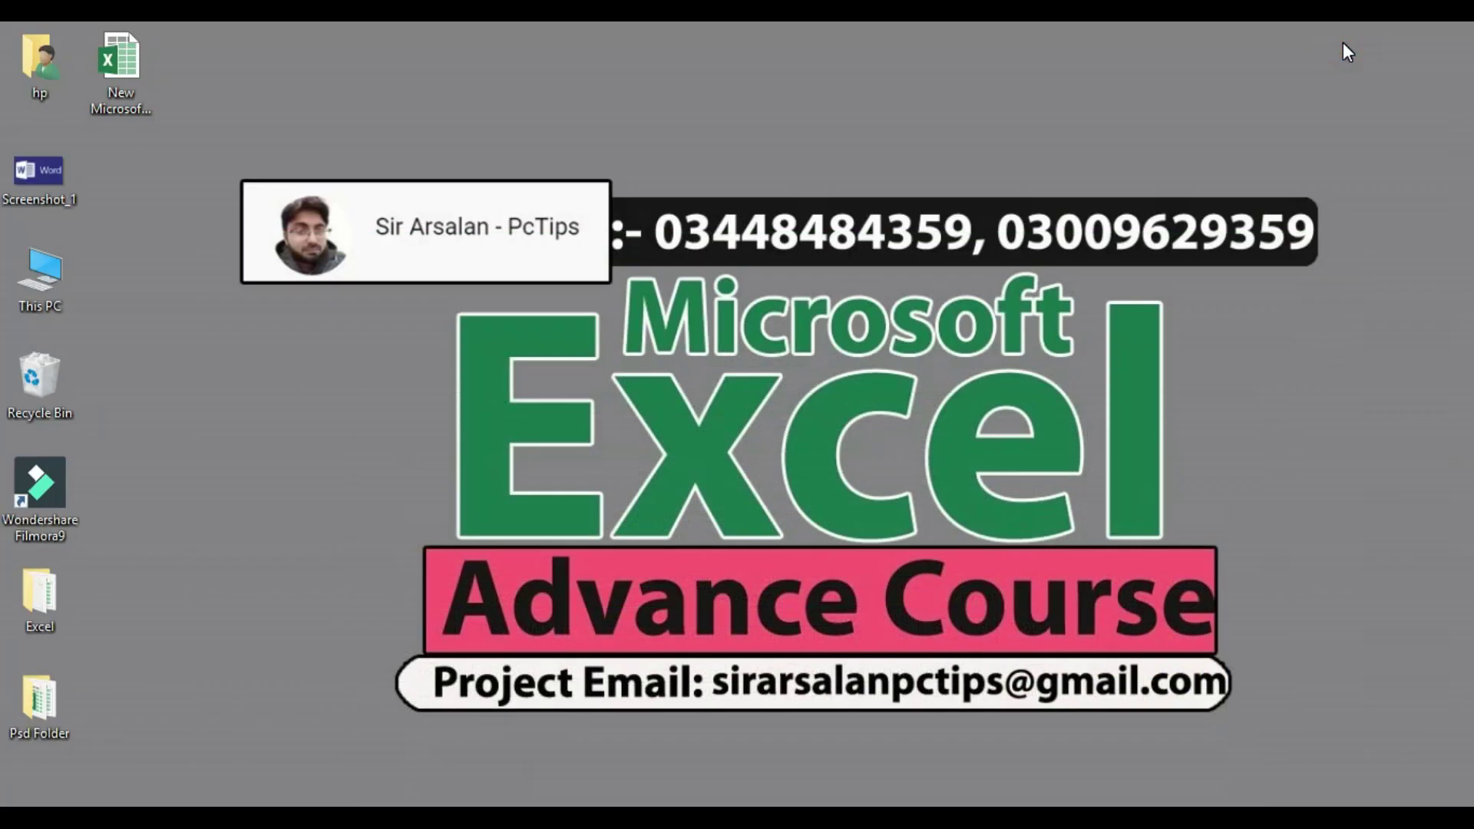